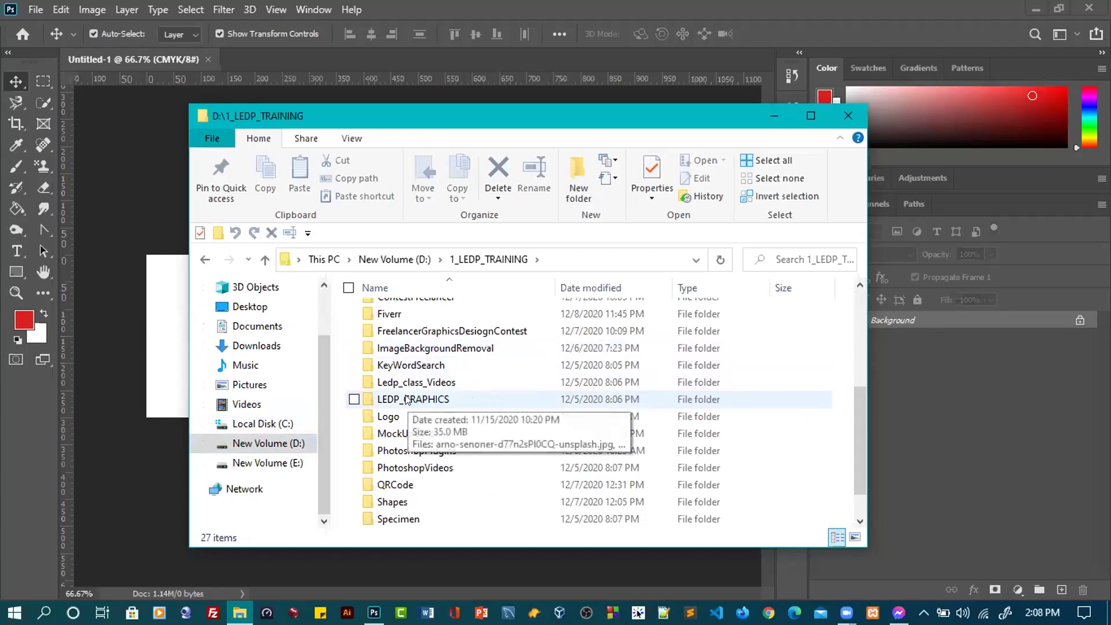
Look through the businesscard psd folder inside Work Image on Local Disk (E:), and close the file window
scroll(385, 359, up, 3)
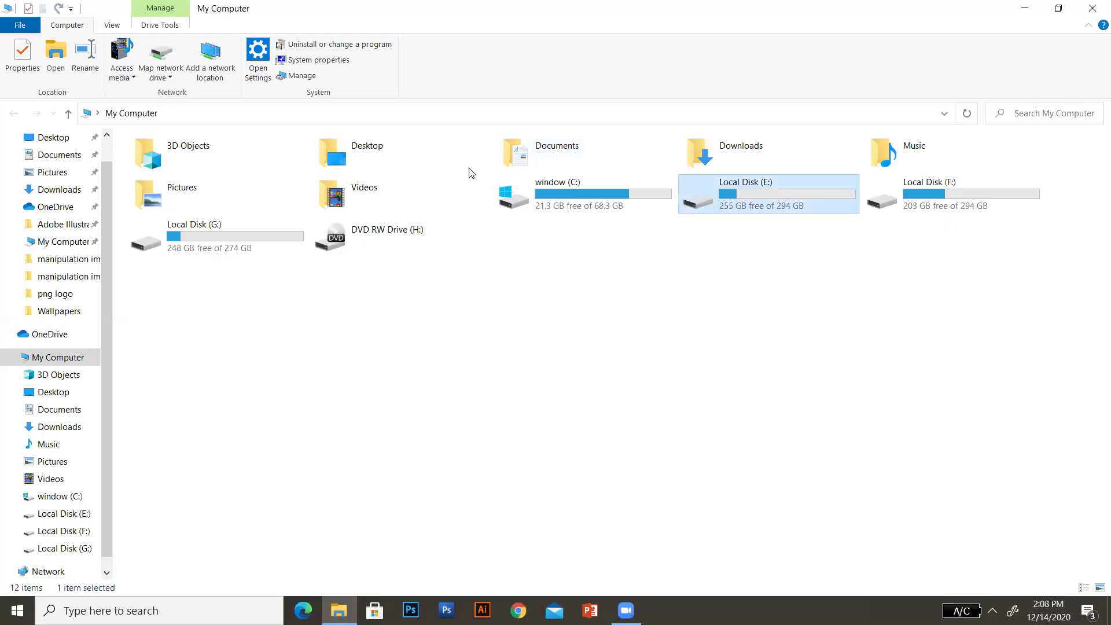
key(Return)
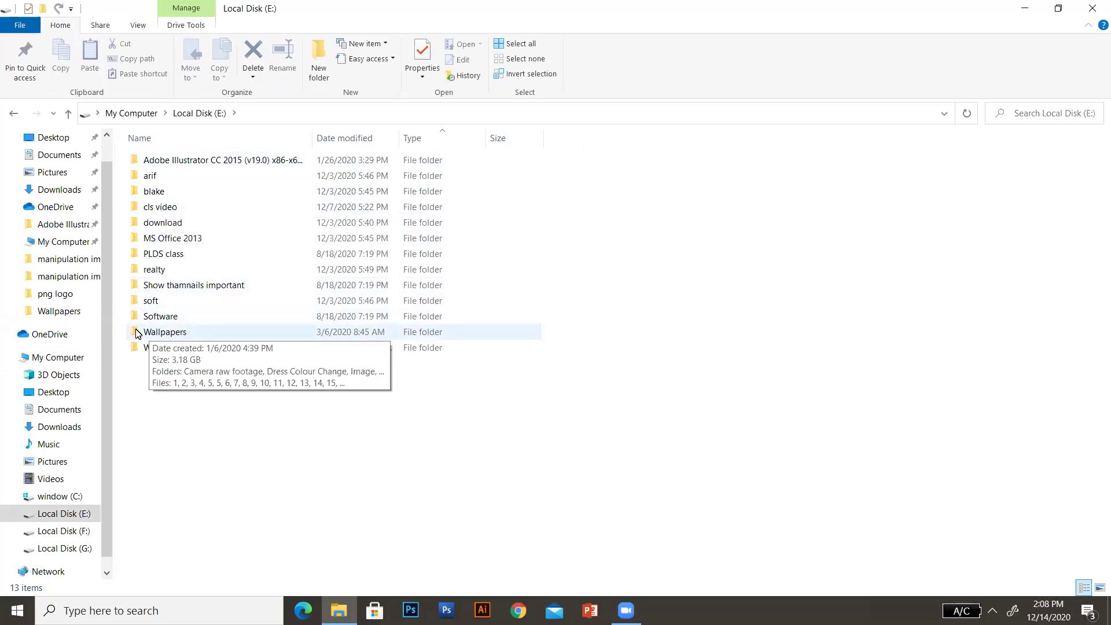
double_click(166, 349)
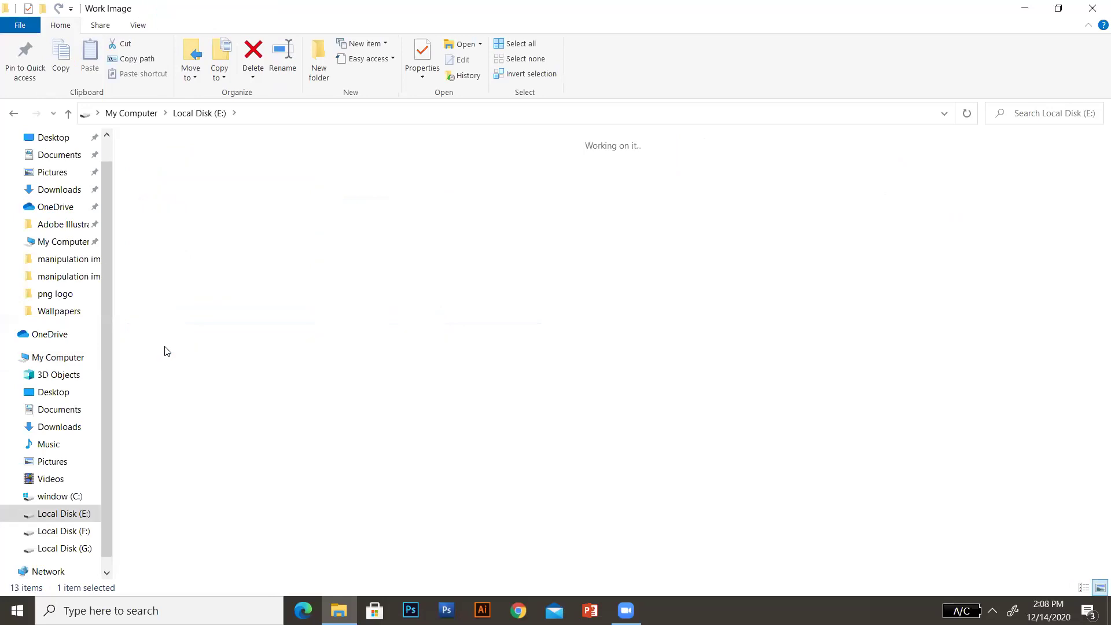
double_click(156, 183)
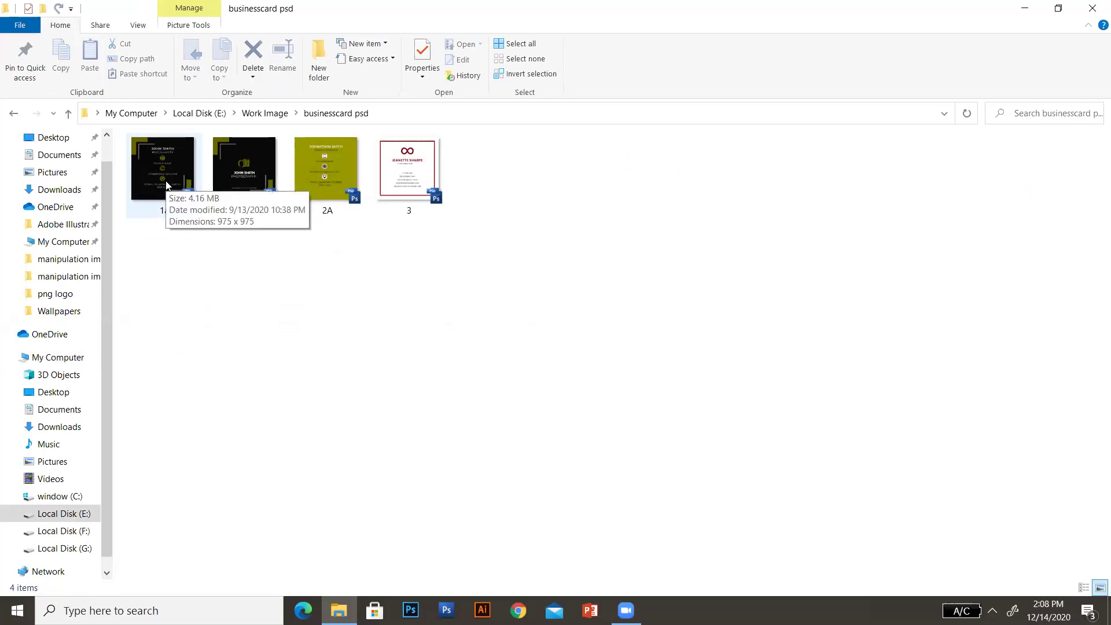
click(1093, 8)
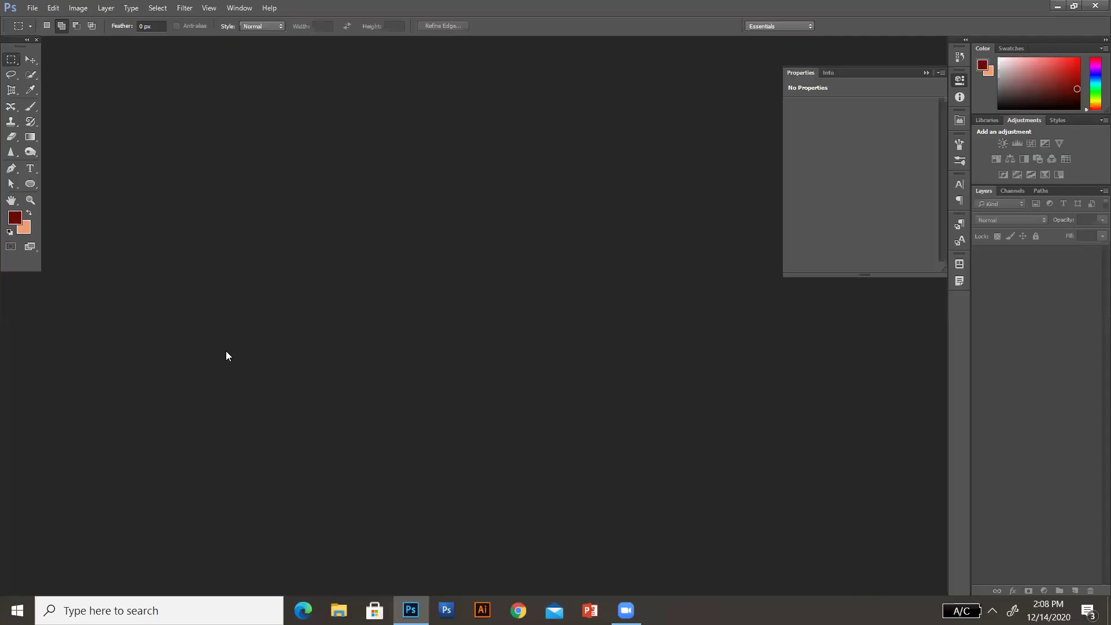
Open the file 1a from the businesscard psd folder in Work Image on Local Disk (E:) in Photoshop
click(32, 9)
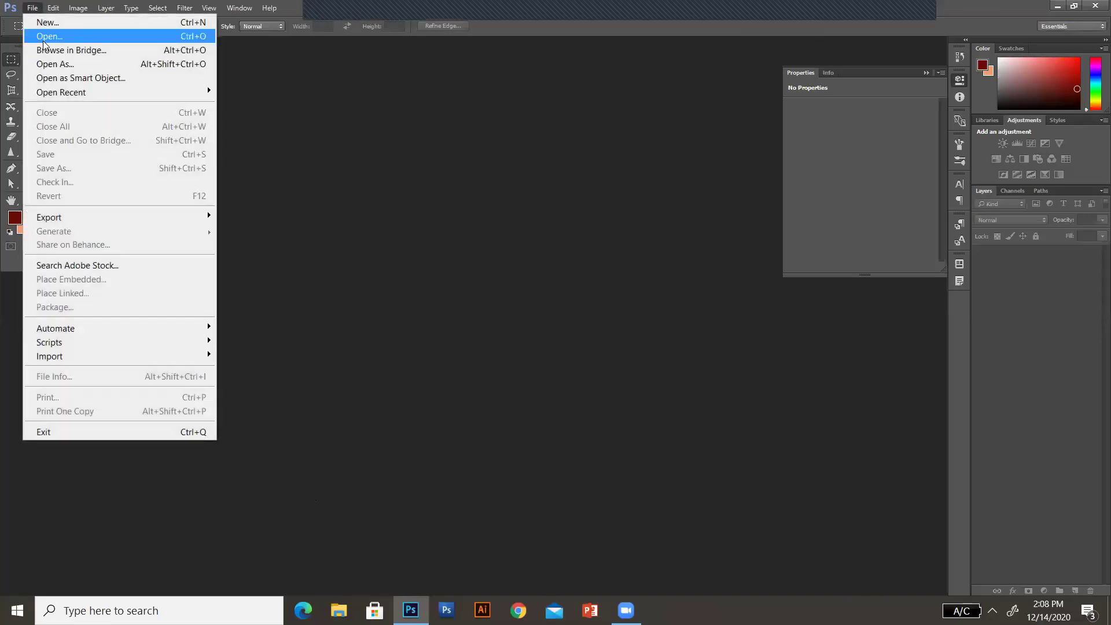
click(43, 38)
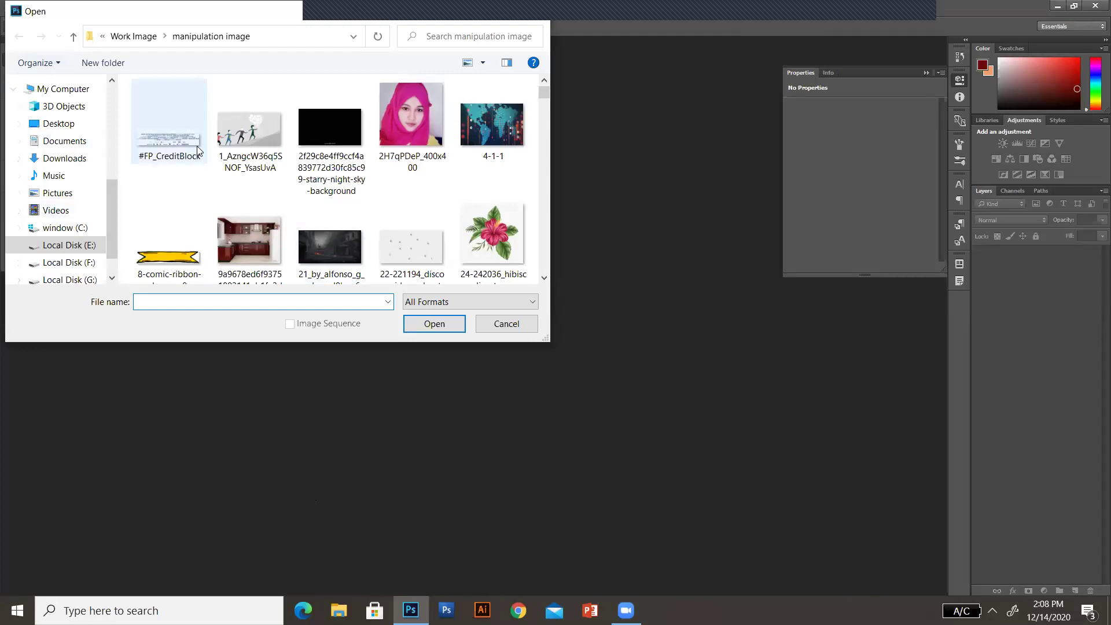
click(74, 246)
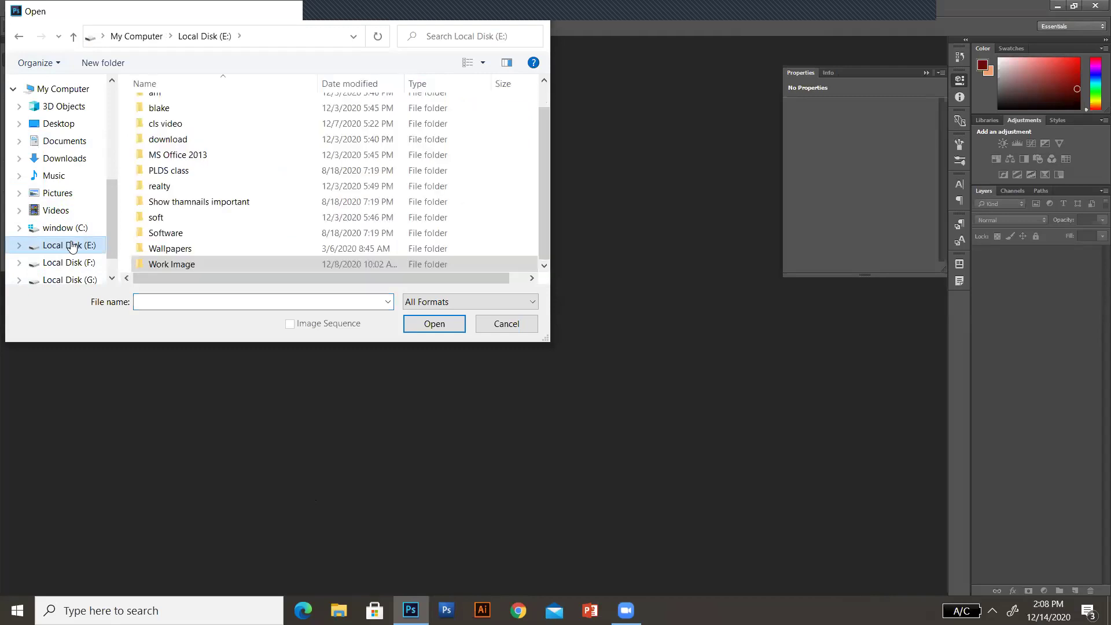
click(175, 265)
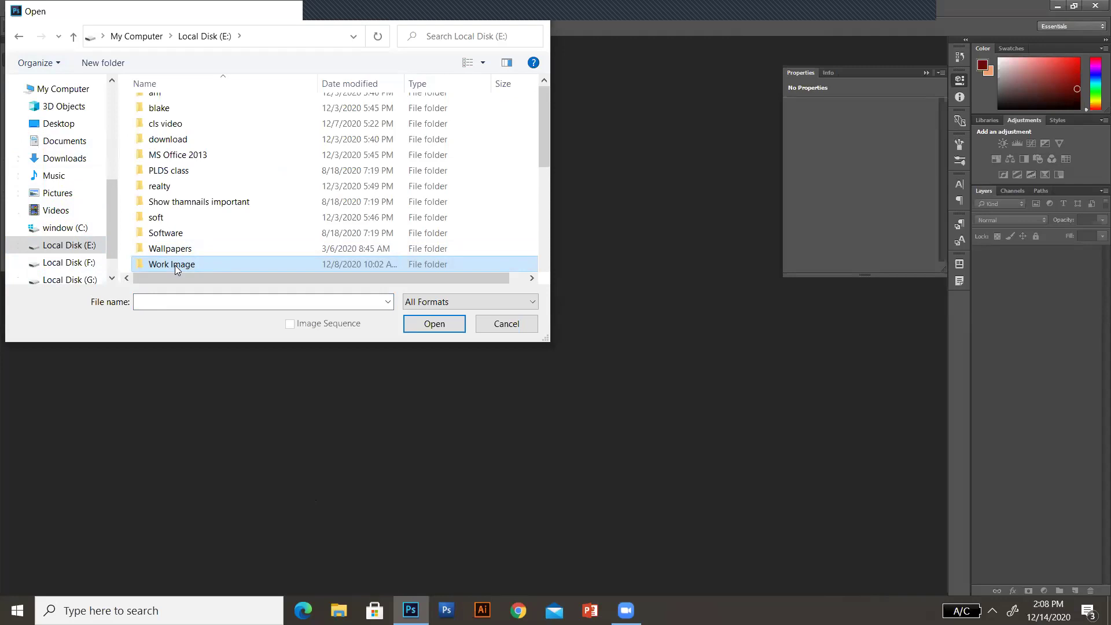
double_click(175, 265)
double_click(162, 128)
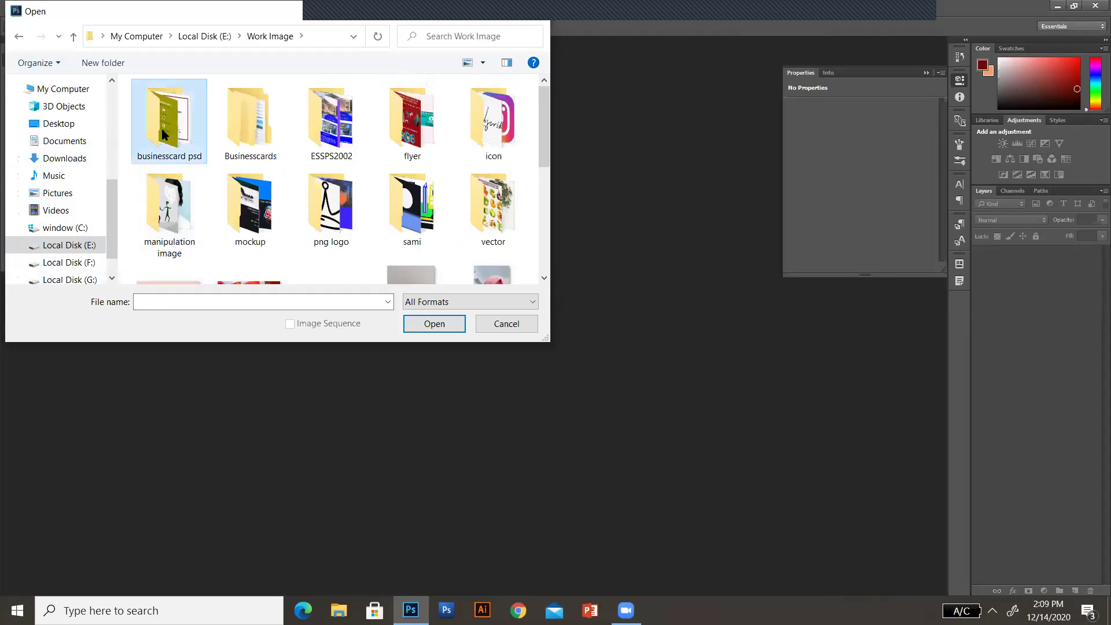
click(169, 123)
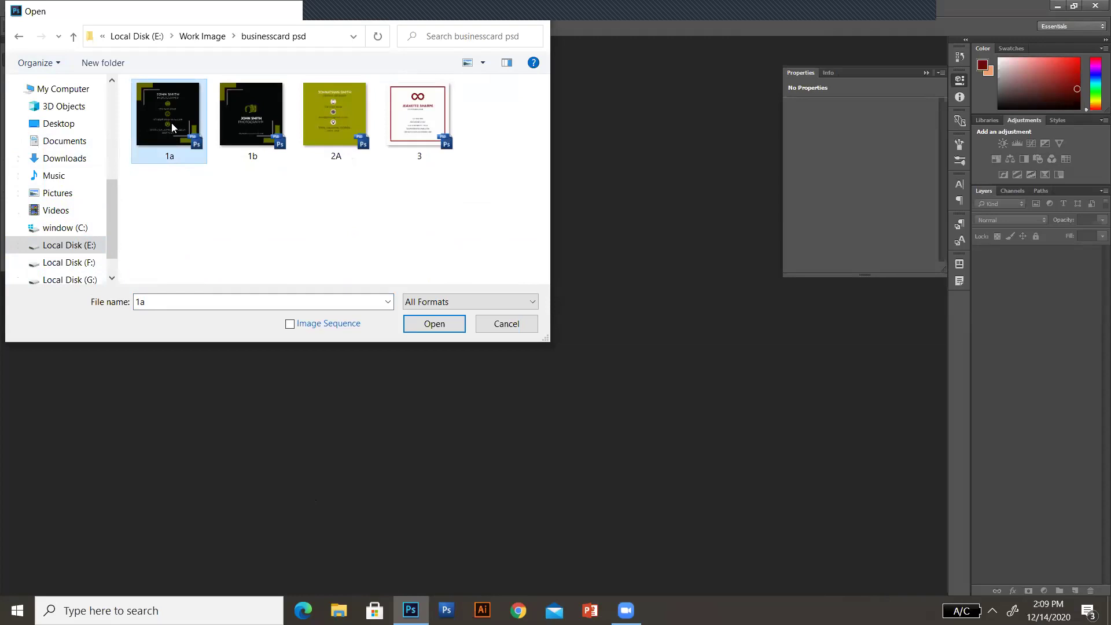
click(433, 323)
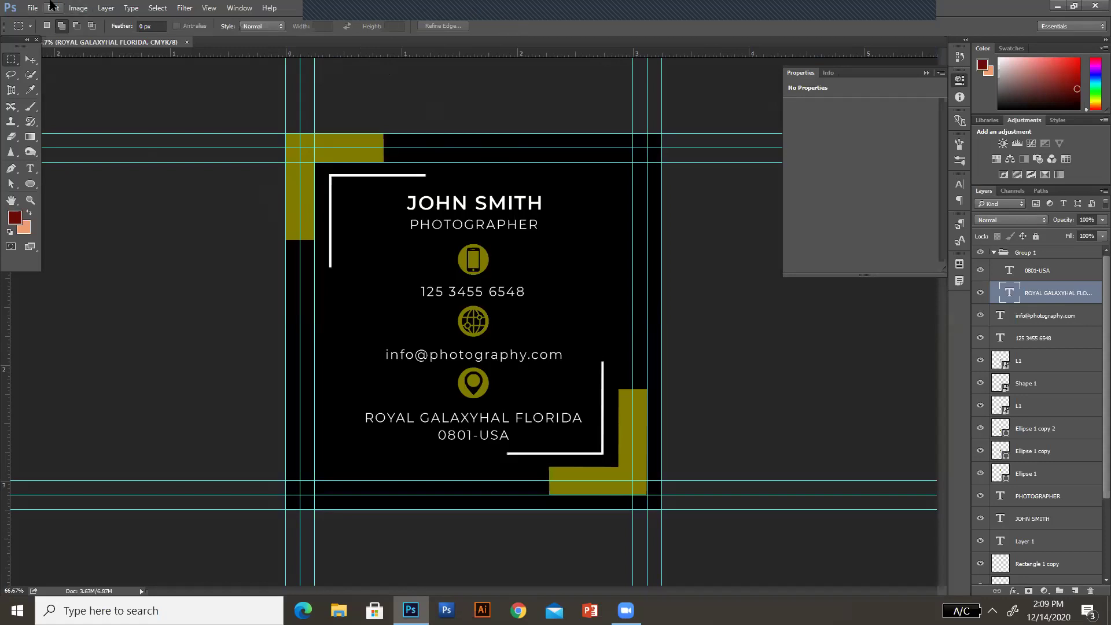
Open the business card file 1b from the businesscard psd folder as another document
click(32, 8)
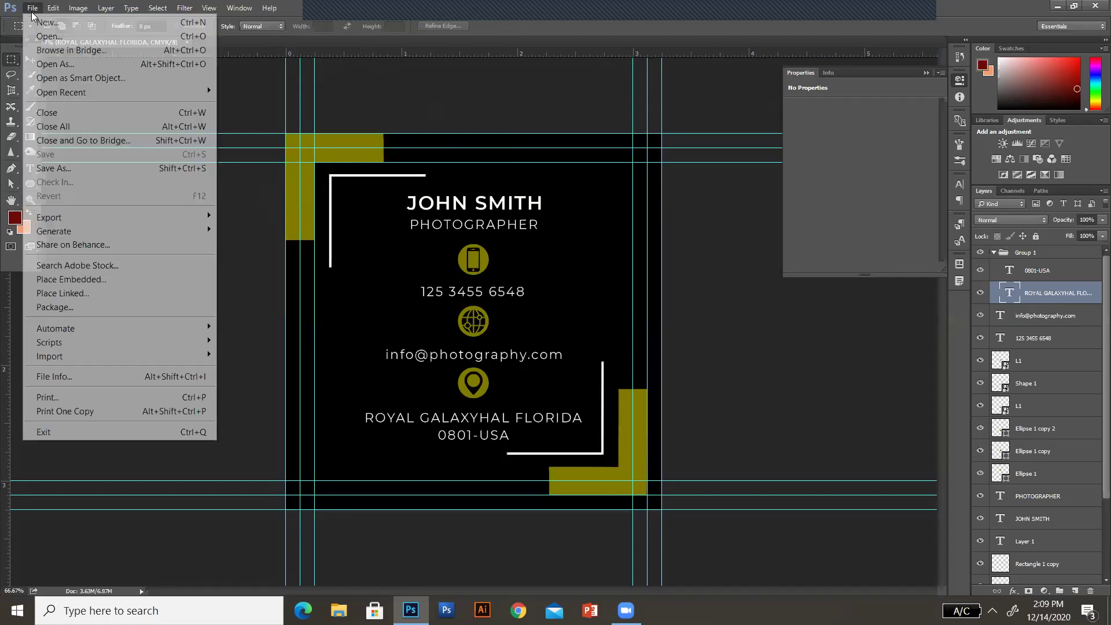
click(57, 37)
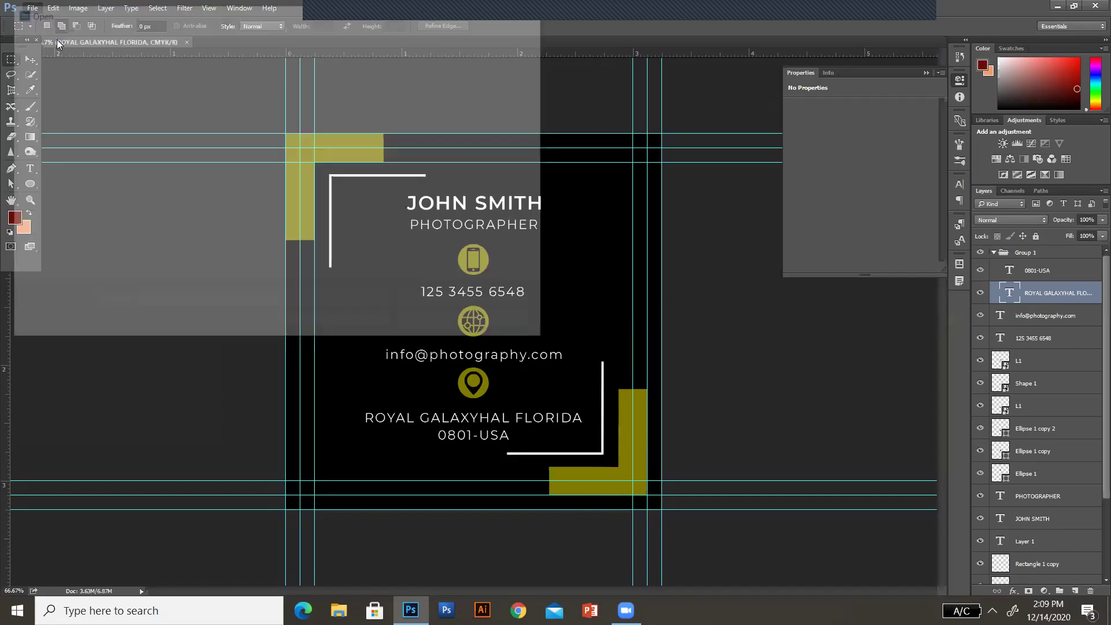
click(255, 119)
double_click(255, 119)
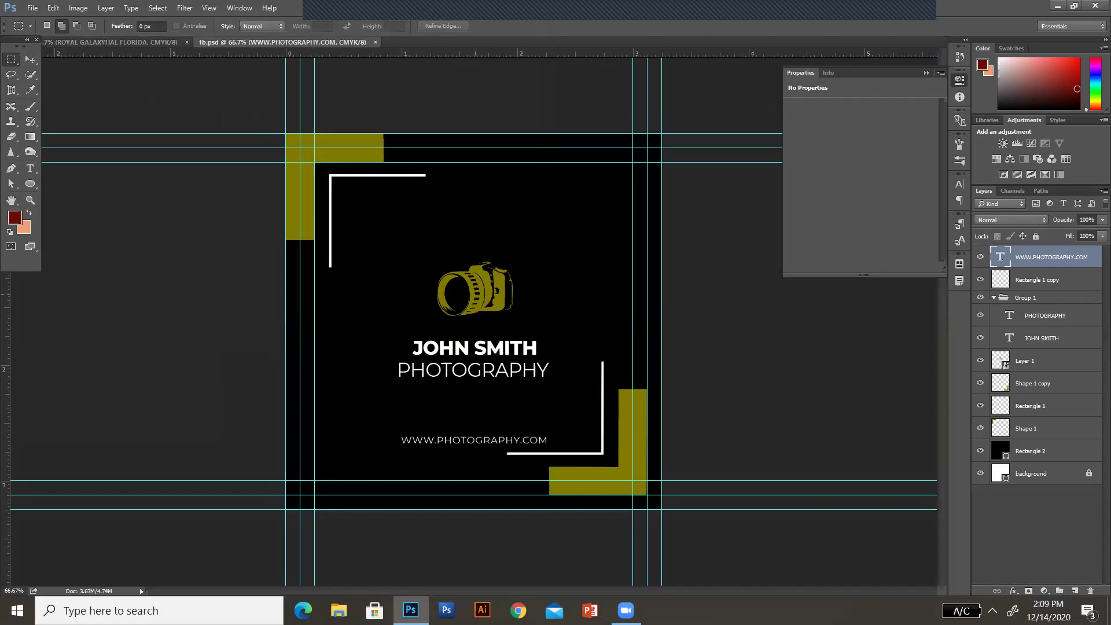
Open the business card file 2A from the businesscard psd folder alongside the other cards
click(33, 8)
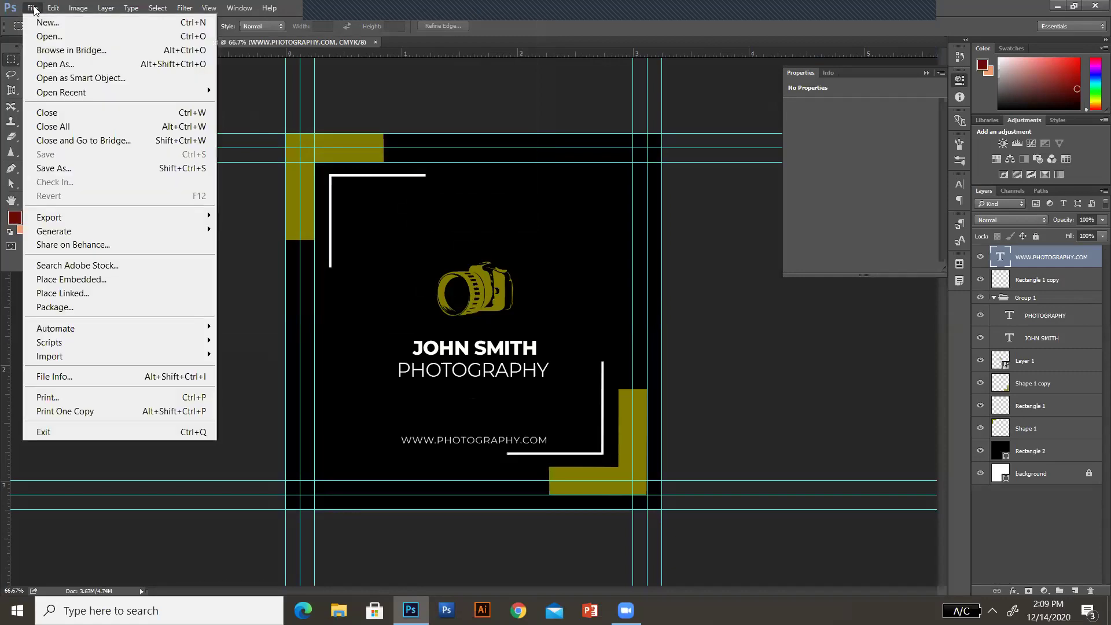
click(87, 33)
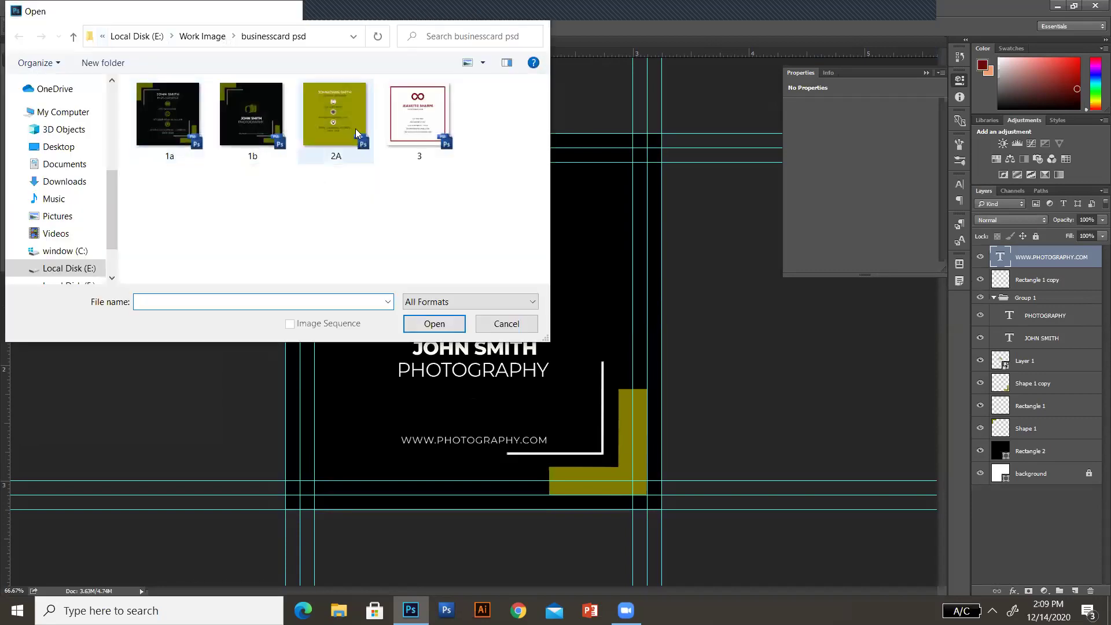
double_click(341, 100)
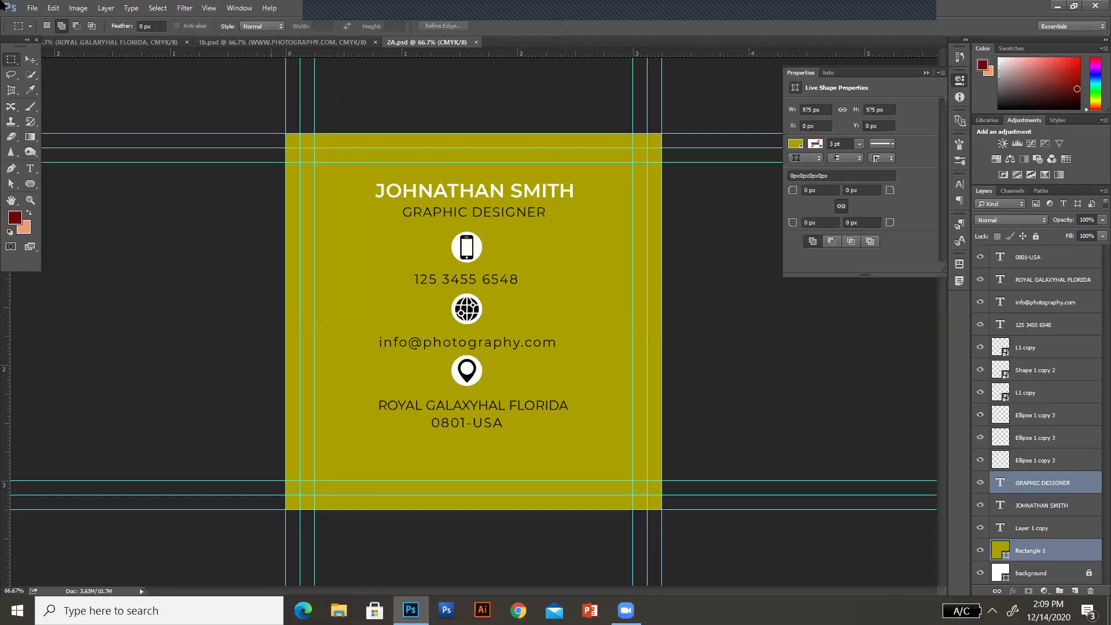
Open the business card file 3 from the businesscard psd folder, and return to the 1a card document
click(31, 9)
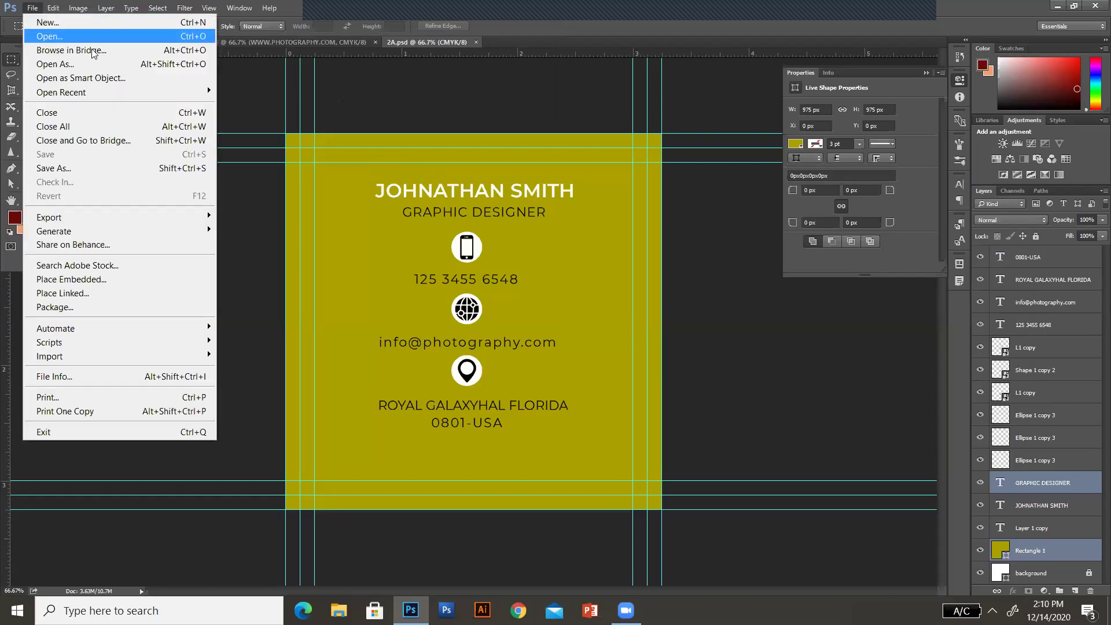
click(49, 36)
click(414, 138)
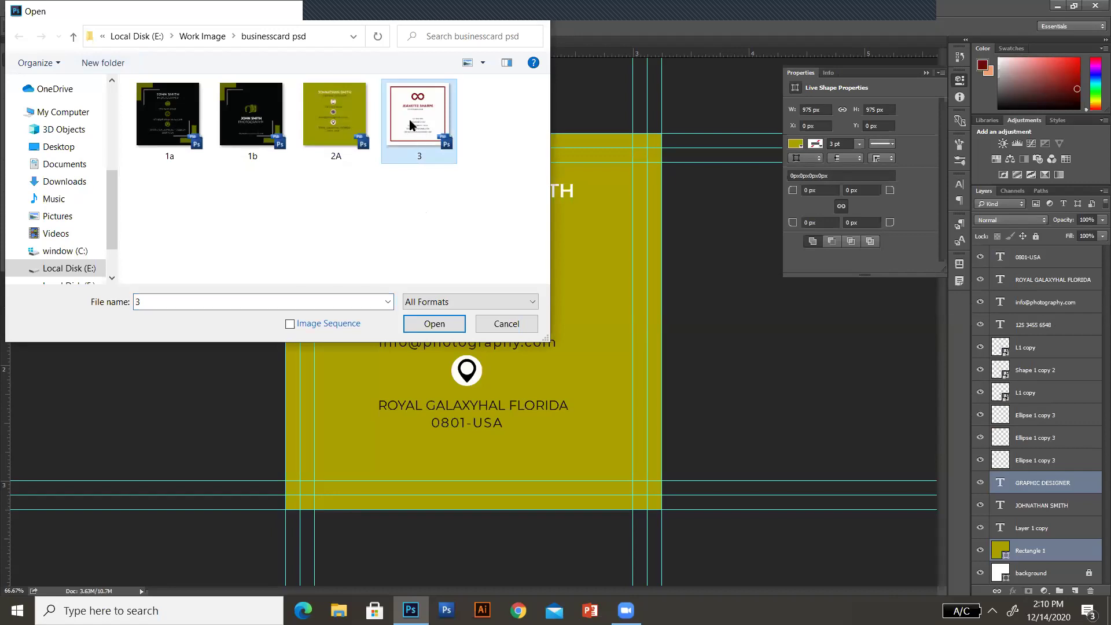
double_click(408, 126)
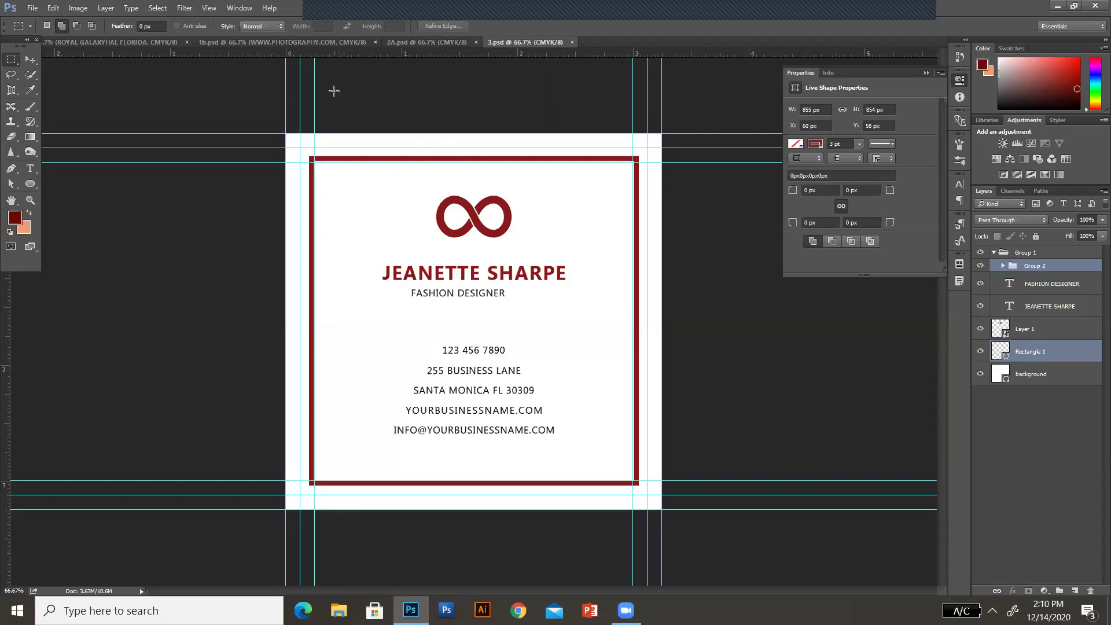
click(157, 42)
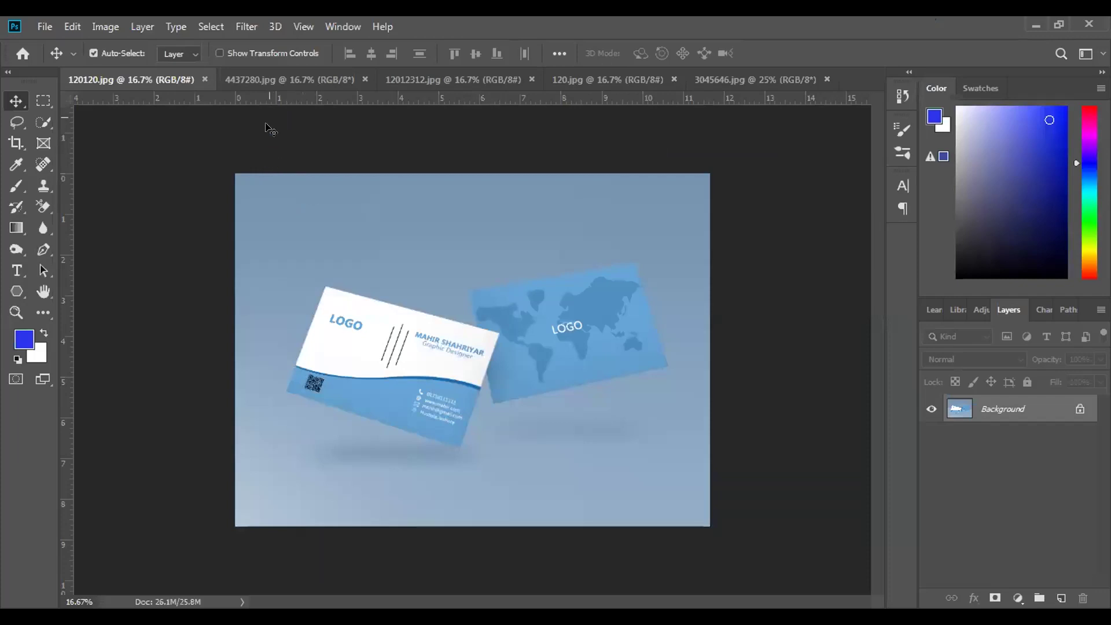
Review the business card mockups in the open documents 120120.jpg, 4437280.jpg, 12012312.jpg, 120.jpg and 3045646.jpg
click(278, 82)
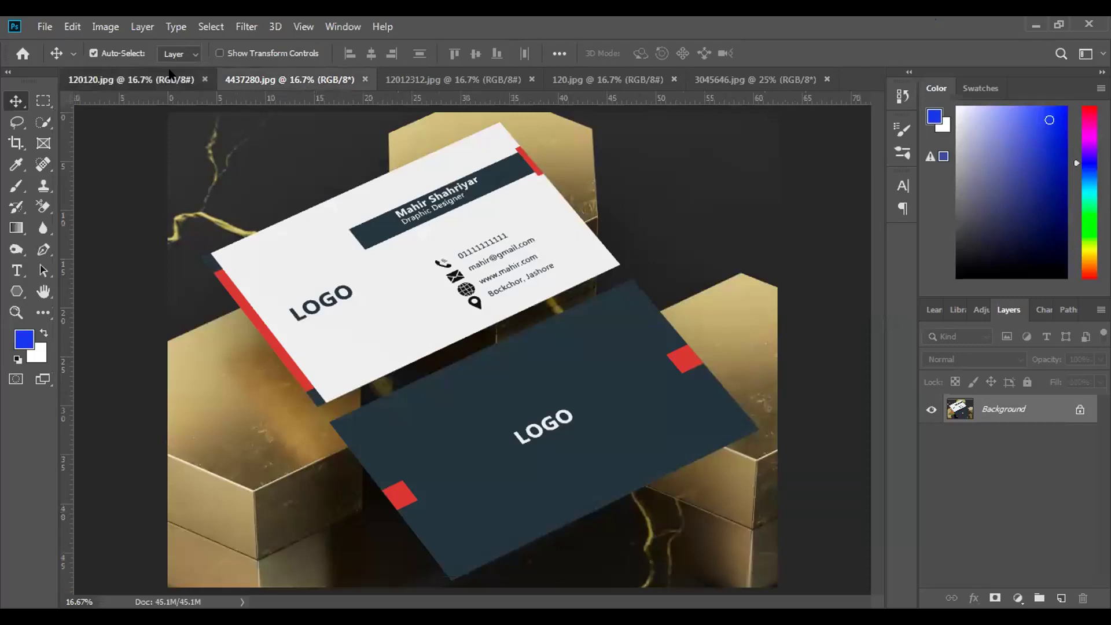
click(147, 79)
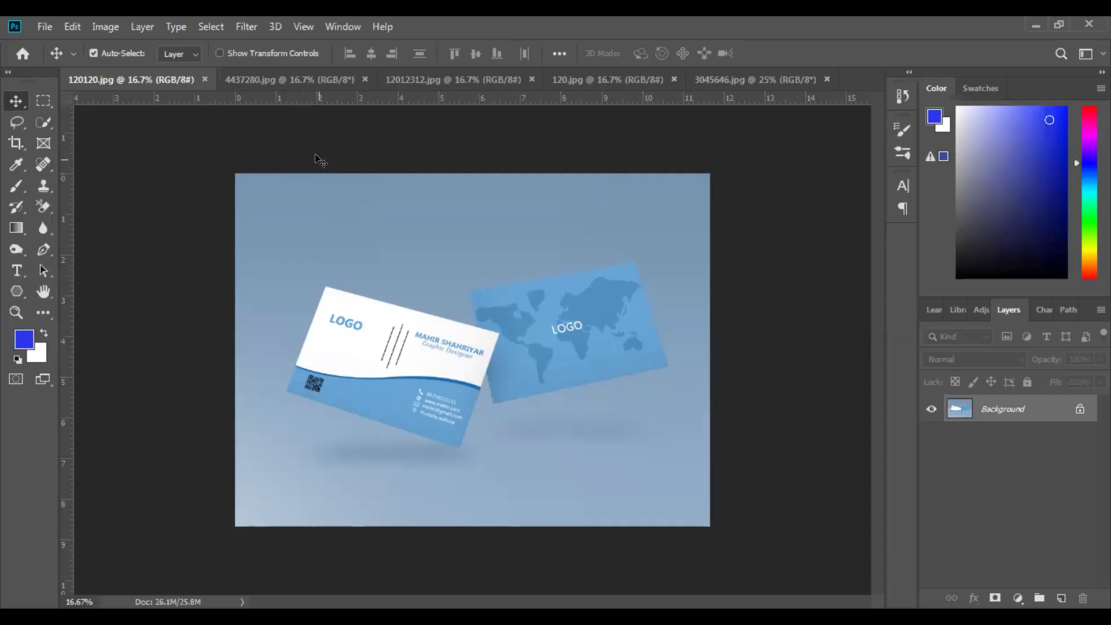
click(293, 80)
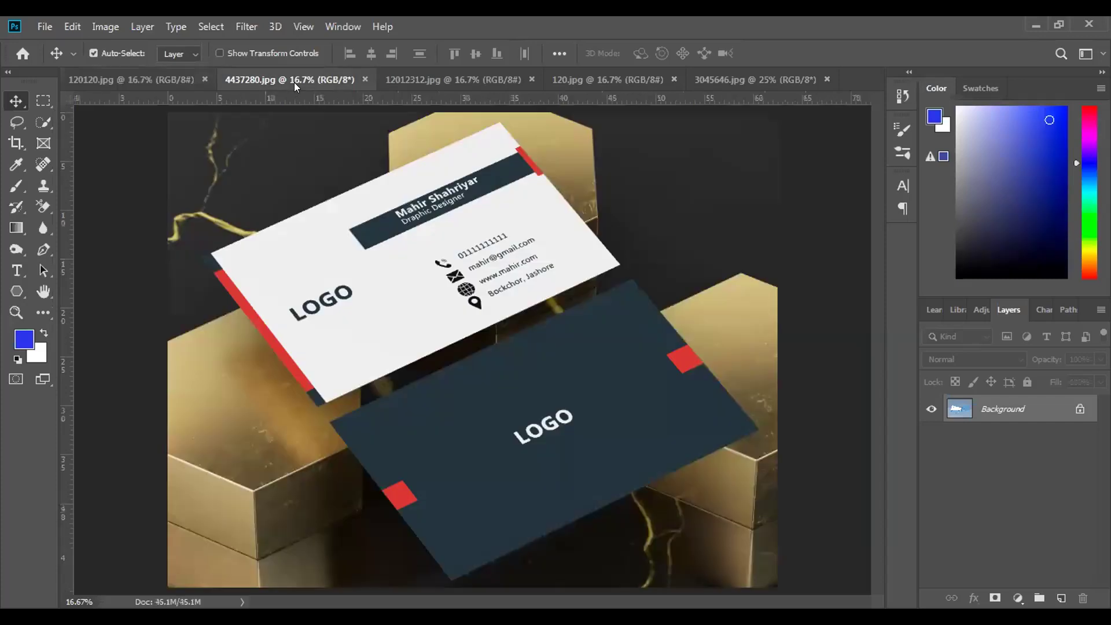
click(446, 82)
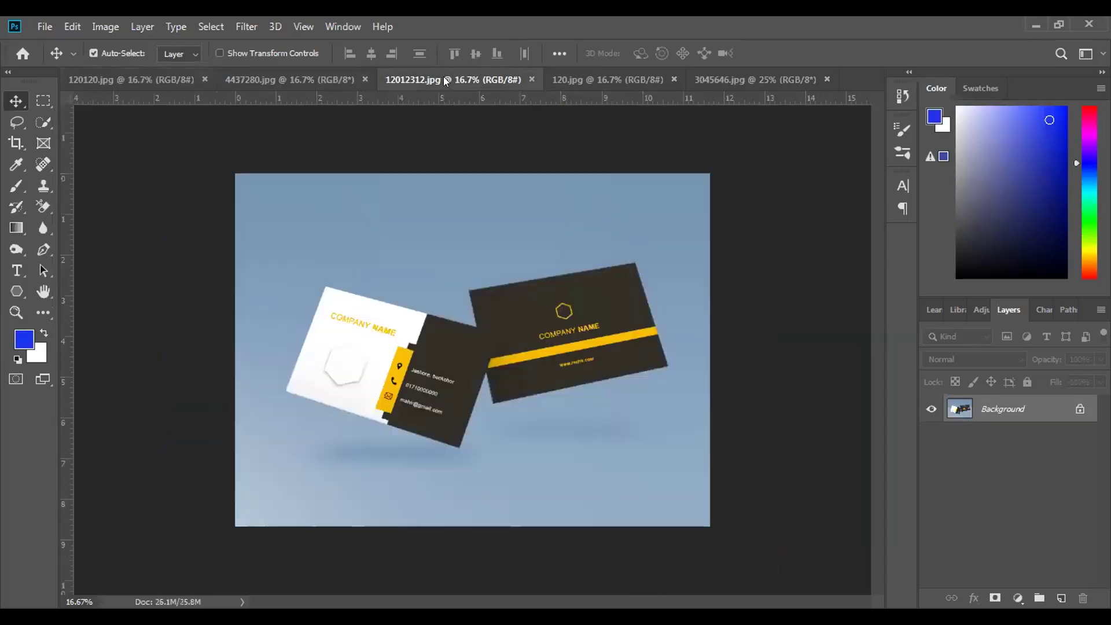
click(615, 79)
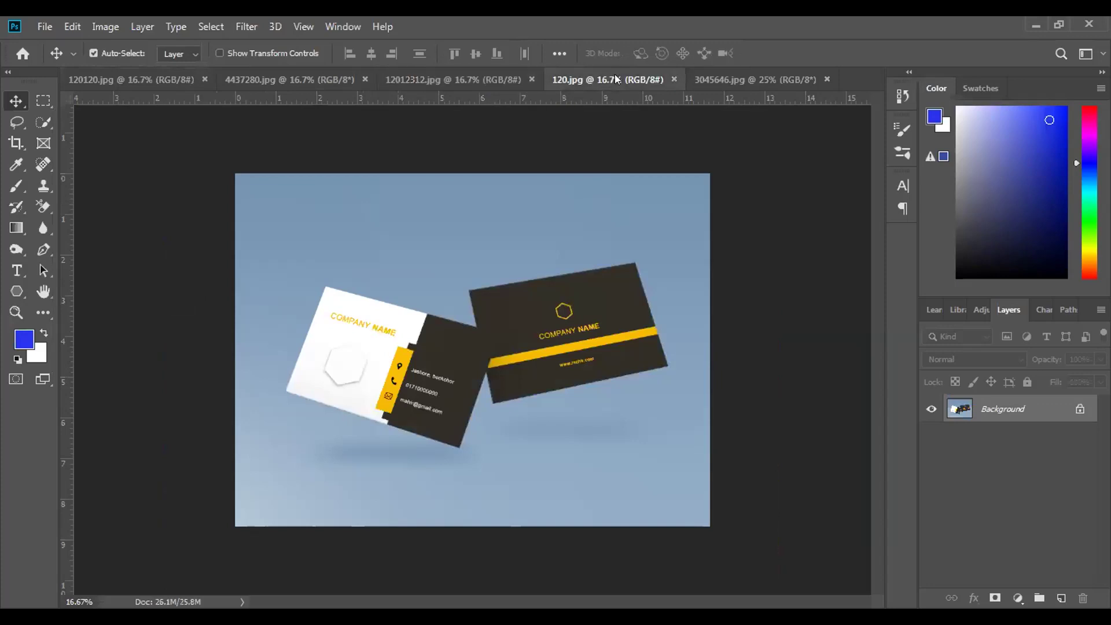
click(750, 80)
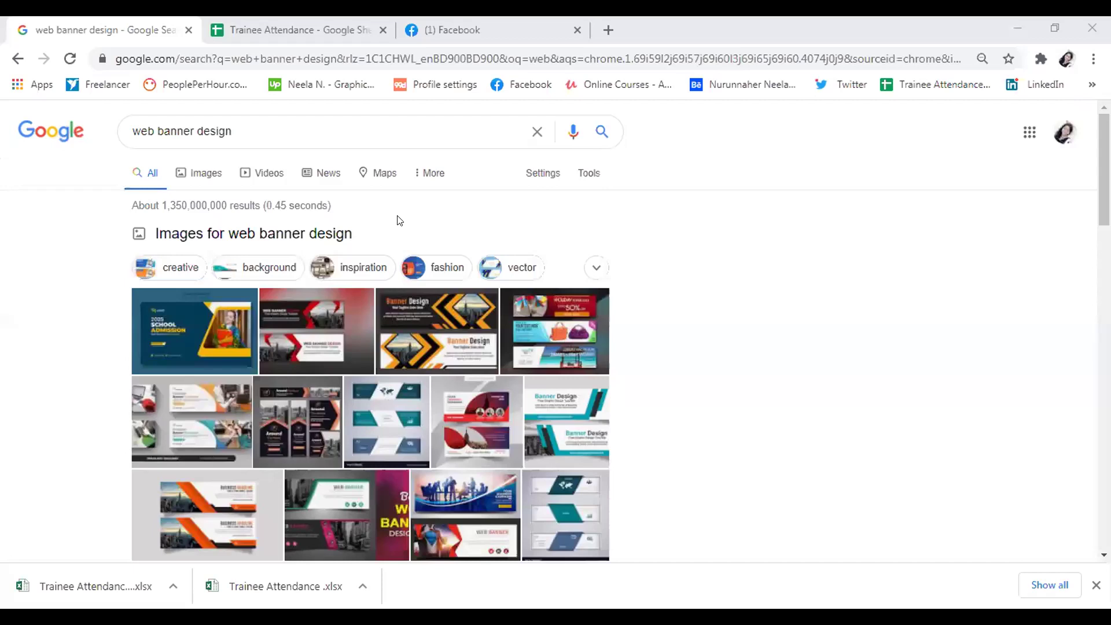
Show the Google image results for web banner design and preview the holiday sale, orange-and-black Banner Design and School Admission banners
click(203, 173)
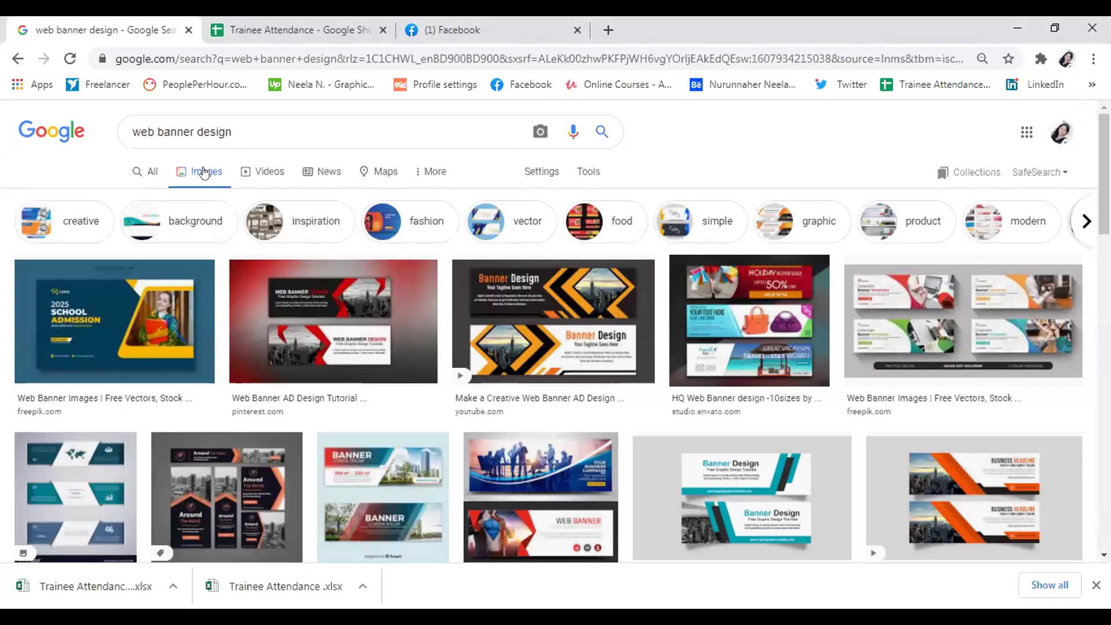
click(689, 327)
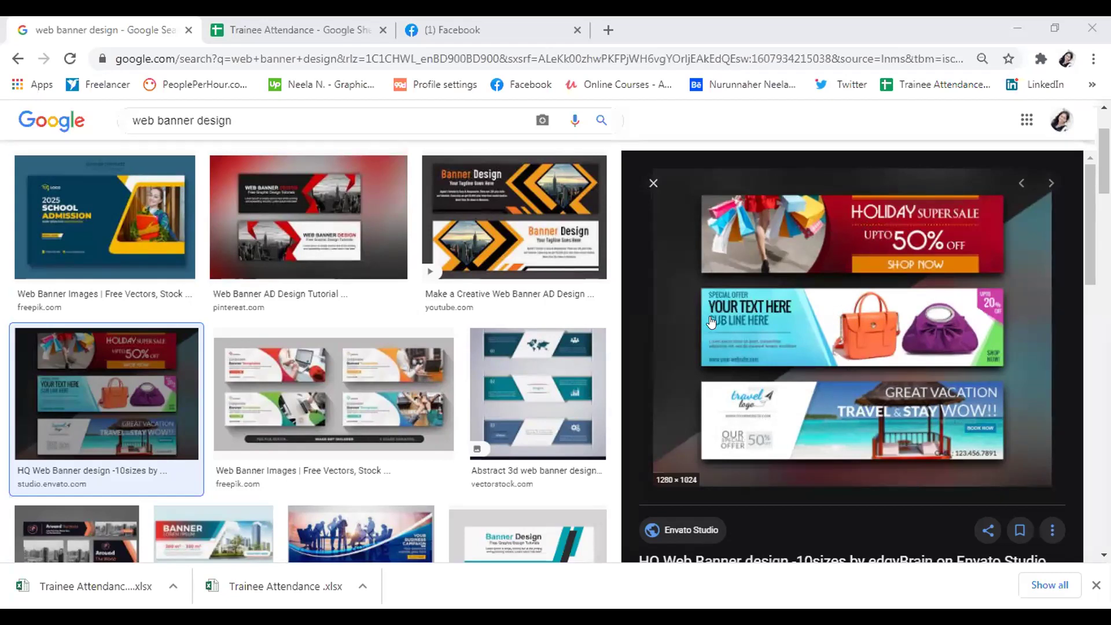
click(558, 235)
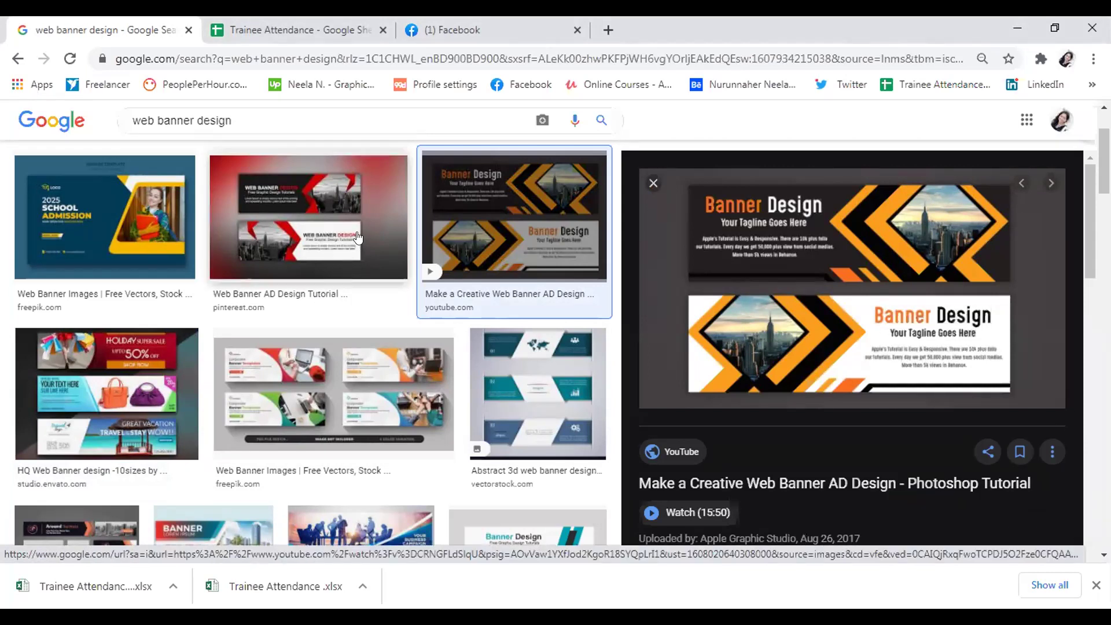
click(104, 220)
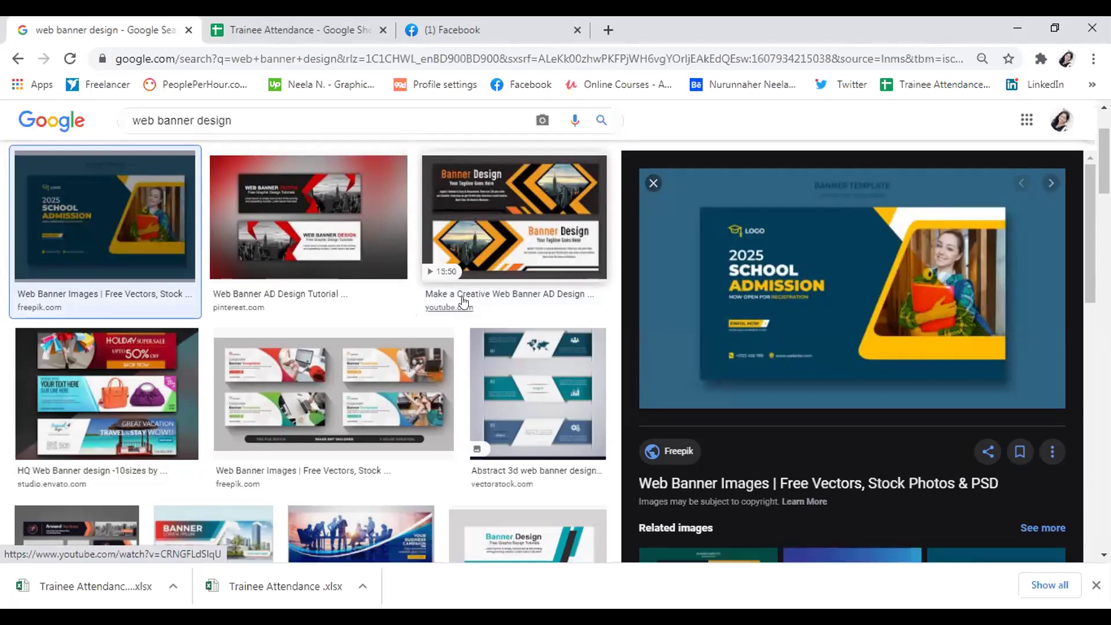
Preview the teal Behance web banner and the orange Business Headline banner further down the image results
scroll(471, 310, down, 3)
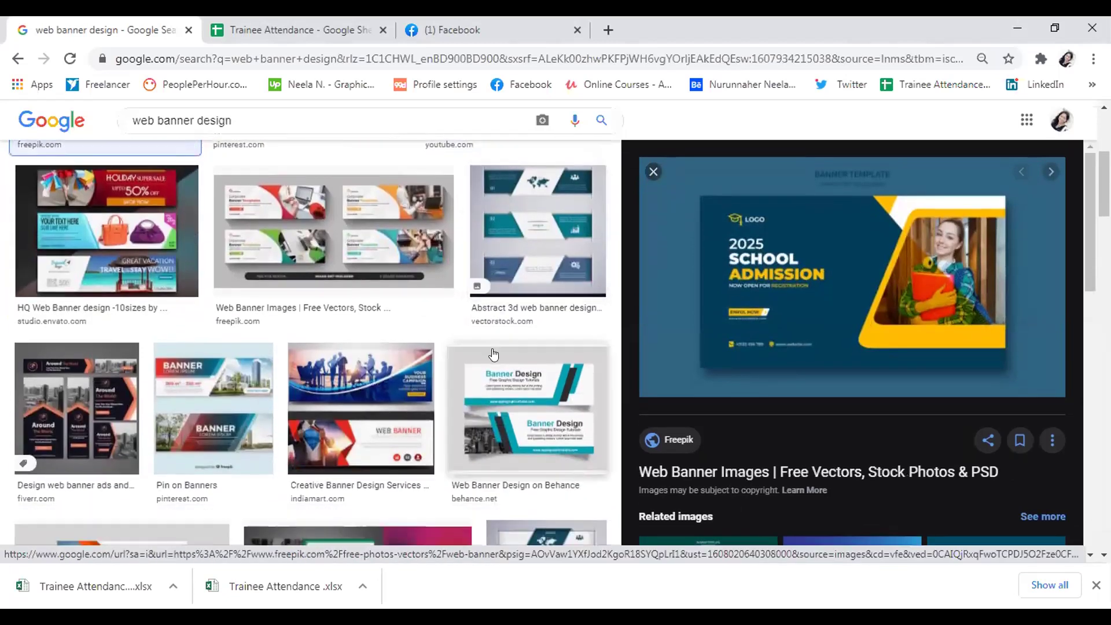
scroll(491, 350, down, 3)
click(524, 267)
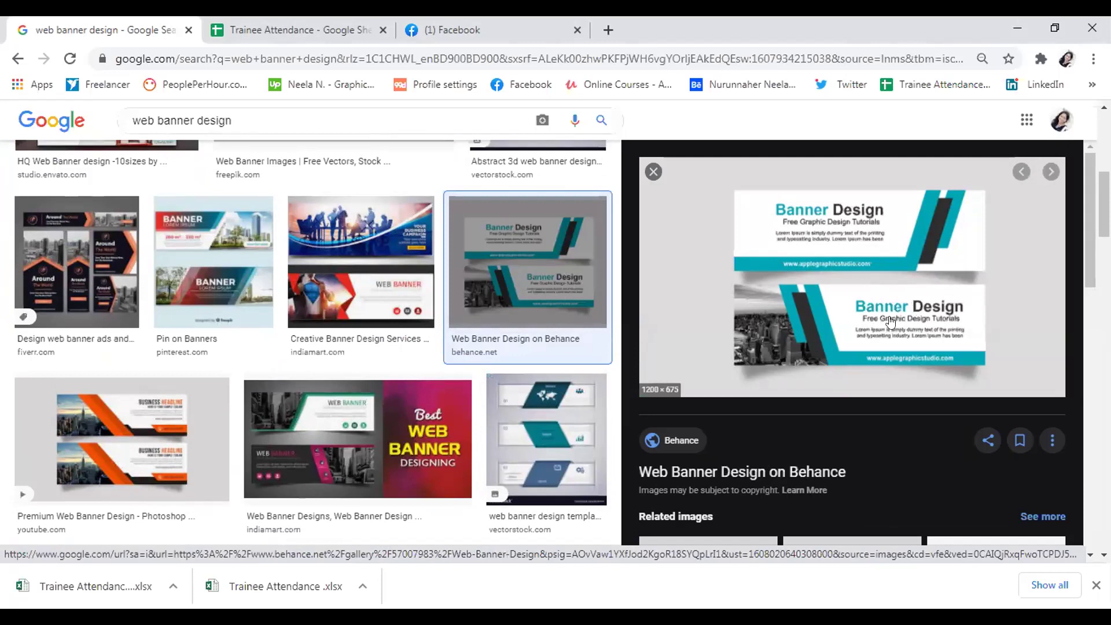
click(188, 431)
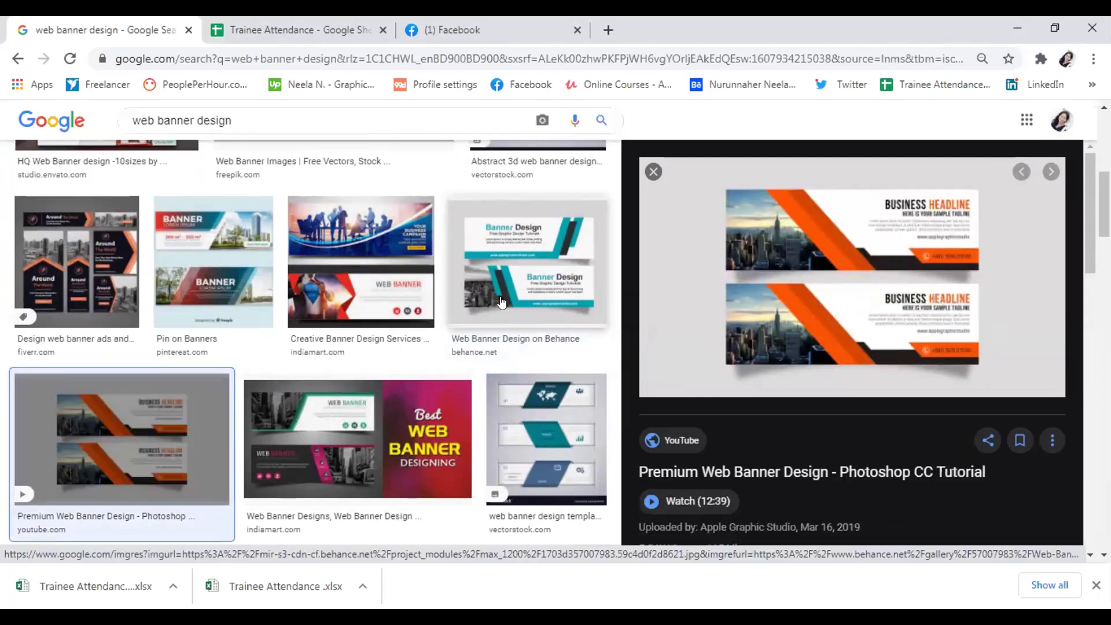
Preview the Creative Banner Design Services, teal Behance, Pin on Banners and Youth Leadership Conference banners in the web banner image results
click(374, 287)
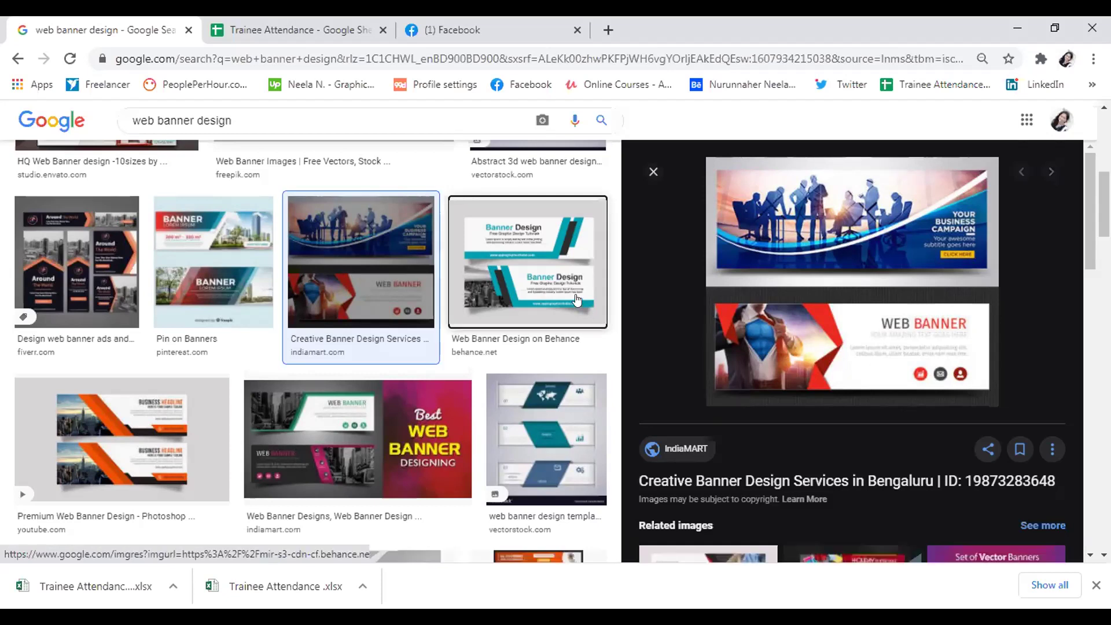
click(597, 301)
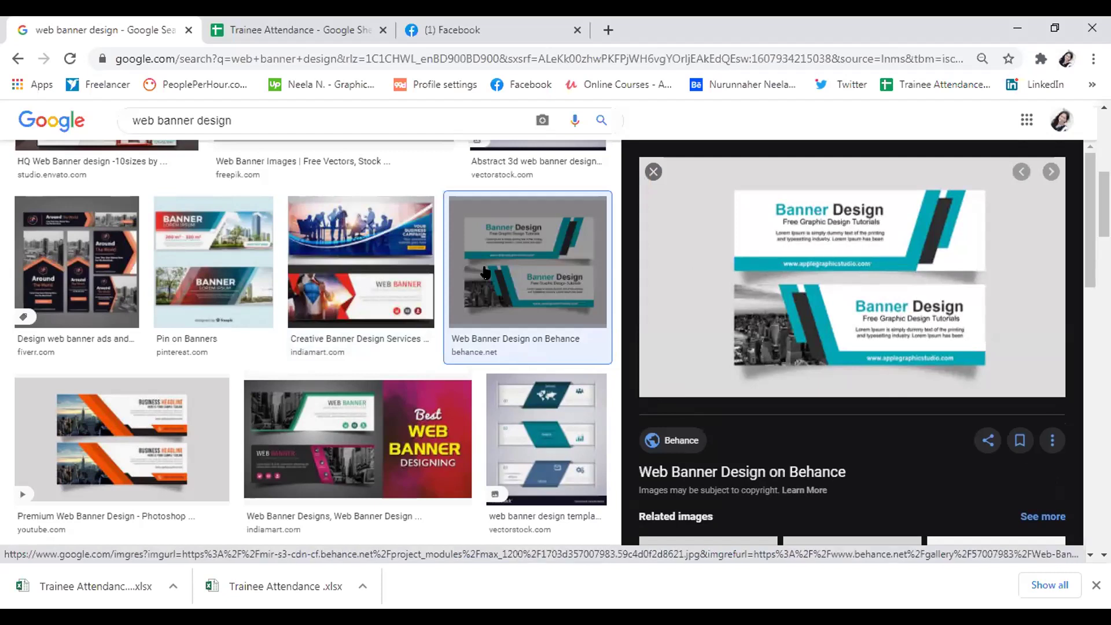
click(214, 264)
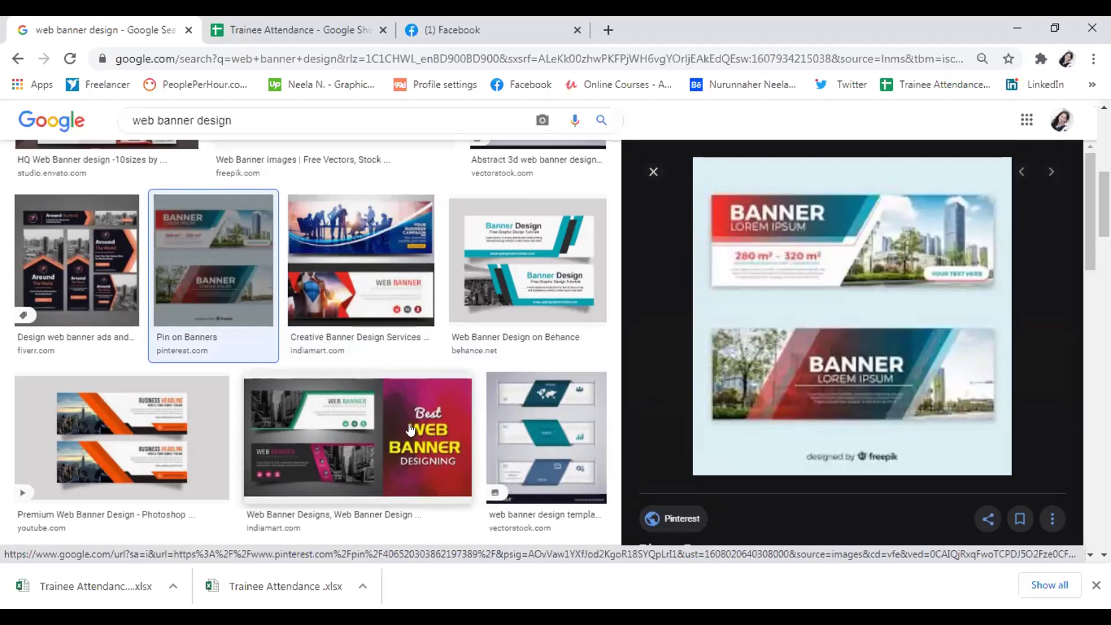
scroll(411, 429, down, 3)
scroll(414, 427, down, 2)
click(425, 350)
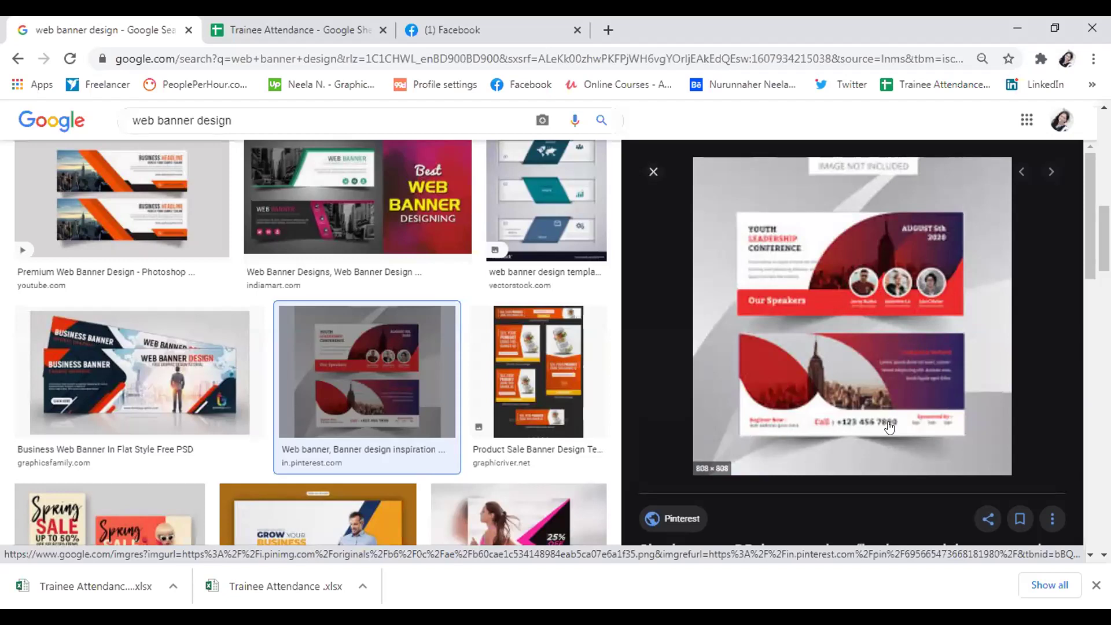
scroll(383, 393, down, 3)
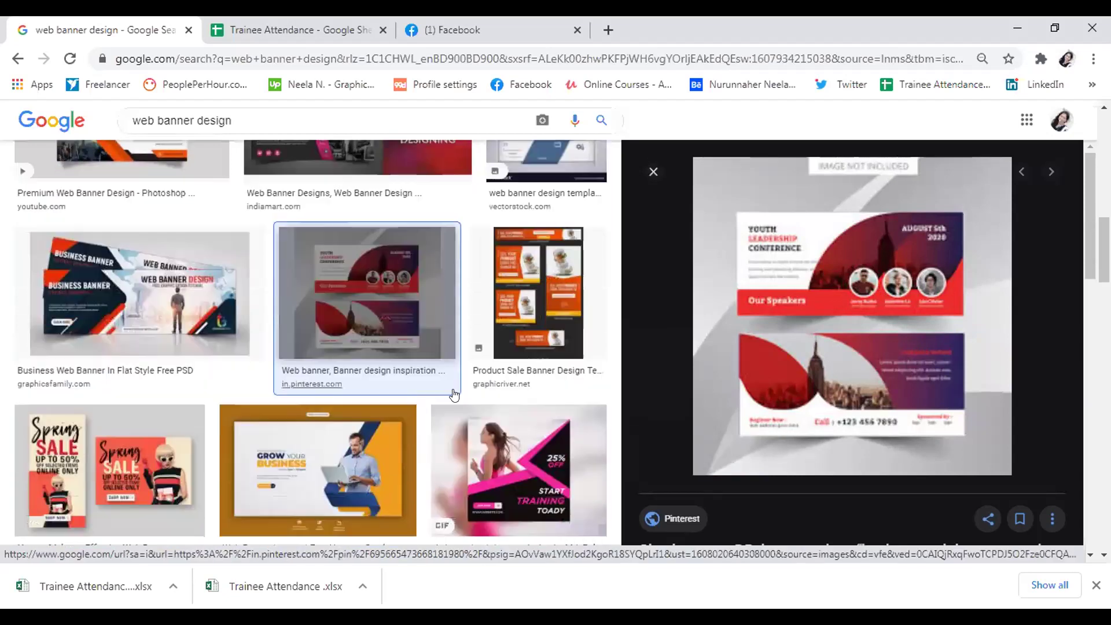
click(383, 393)
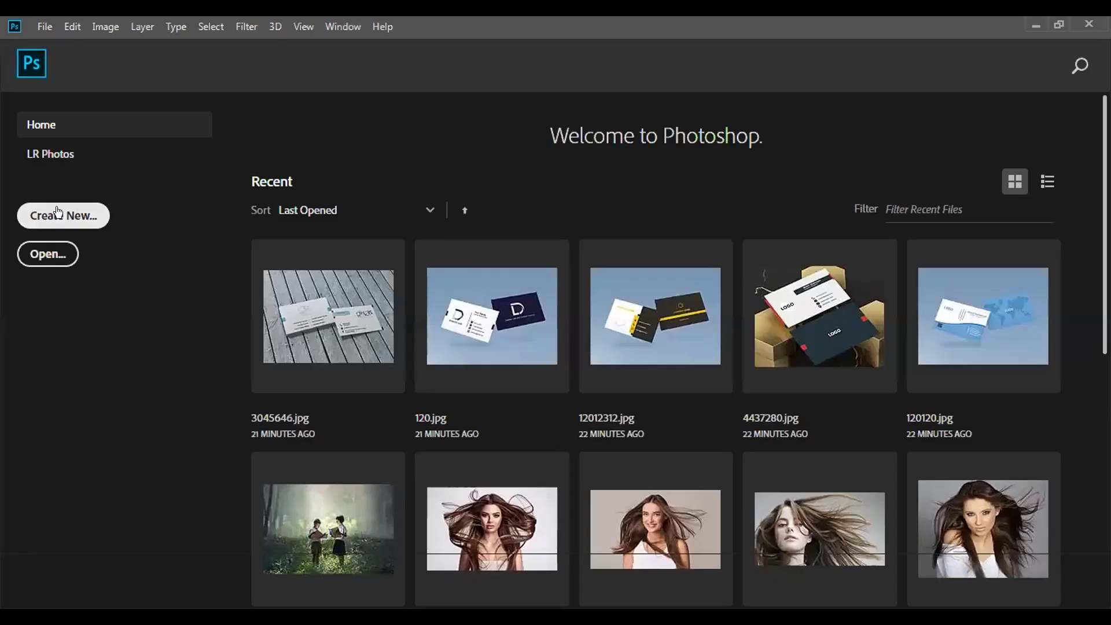
Switch to Photoshop and start a new document, entering width 720 and height 300 before changing the unit to pixels
click(58, 215)
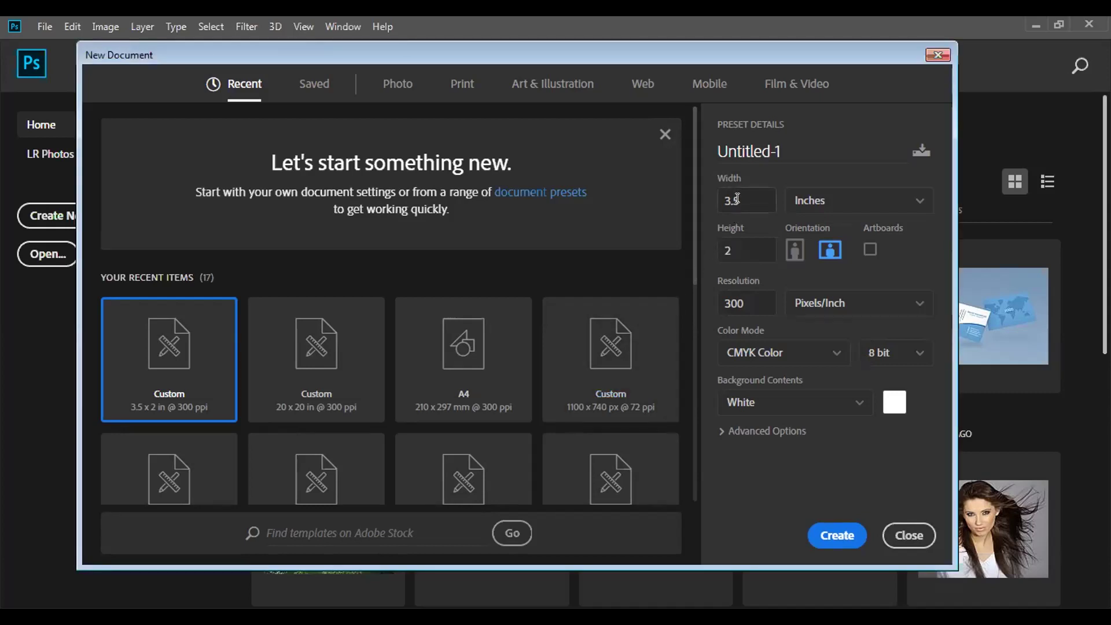
click(736, 198)
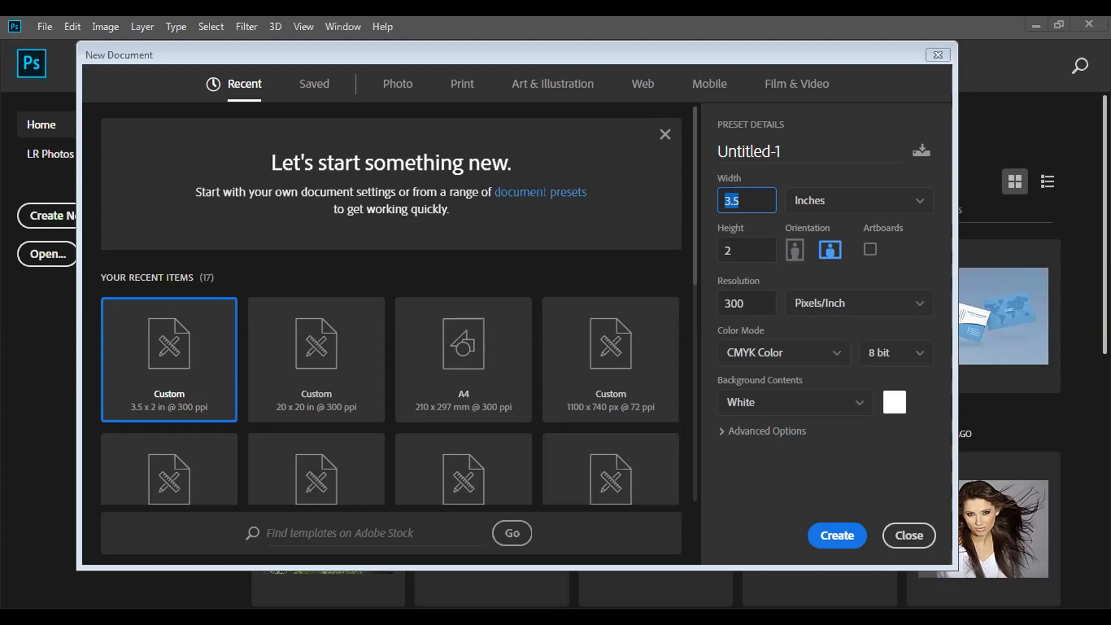
click(741, 202)
key(BackSpace)
key(BackSpace)
key(BackSpace)
text(720)
key(Tab)
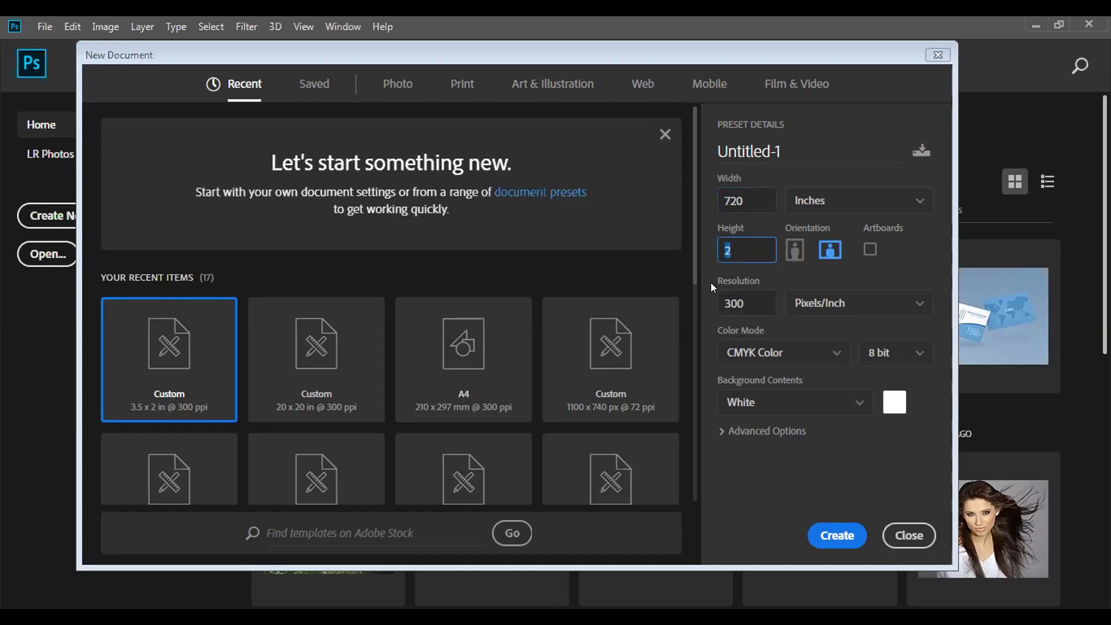
text(300)
click(915, 196)
click(852, 227)
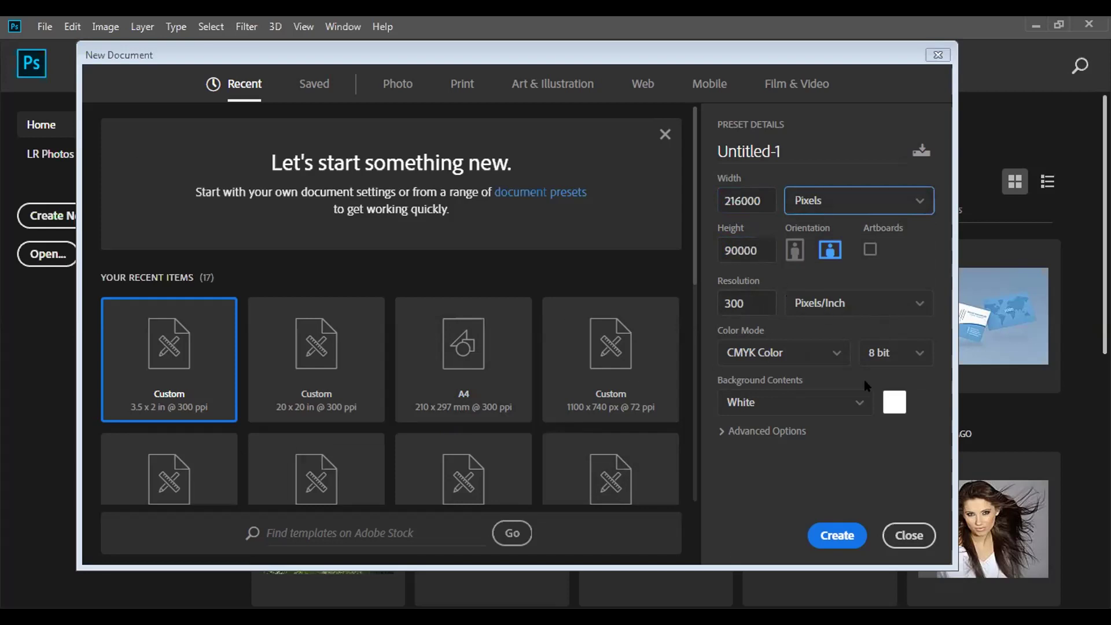
Set the new document's resolution to 72 pixels/inch and its color mode to RGB Color
click(743, 303)
text(72)
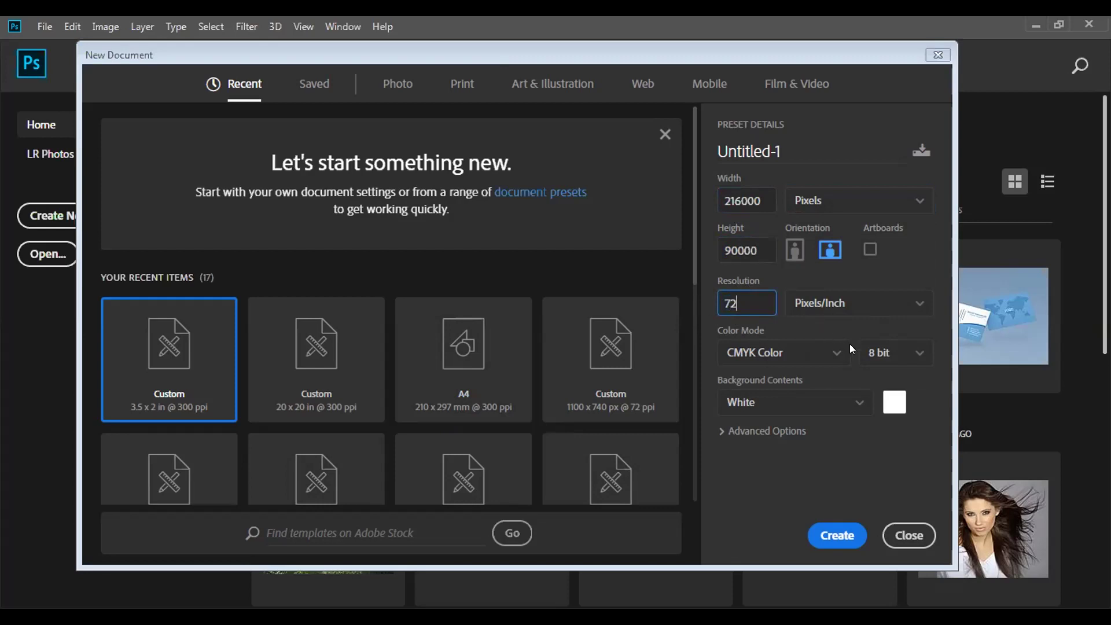
click(836, 353)
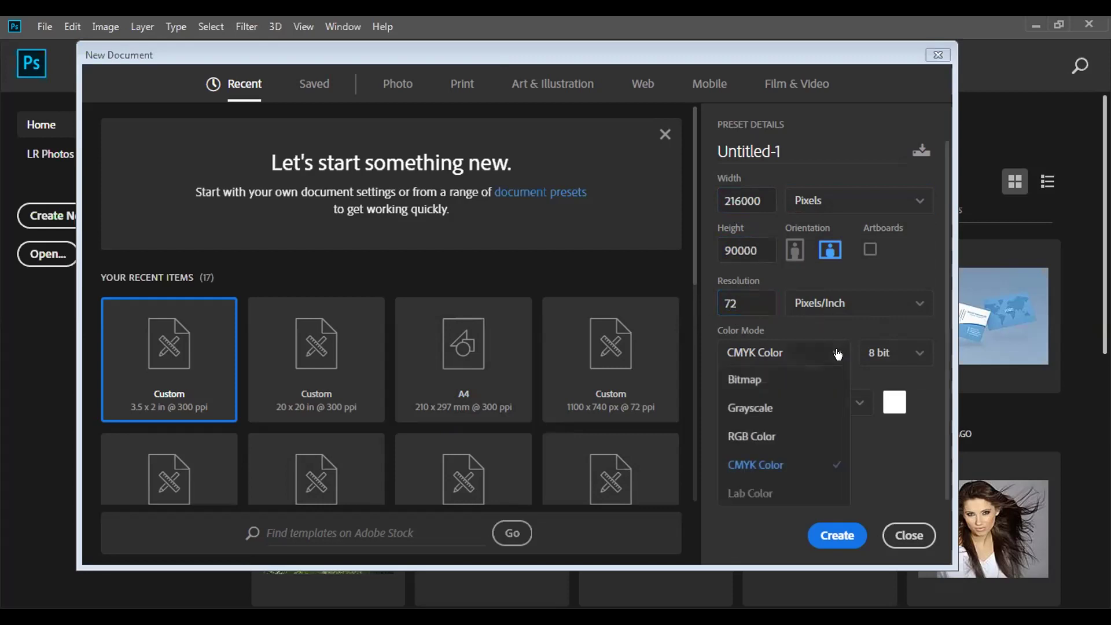
click(775, 435)
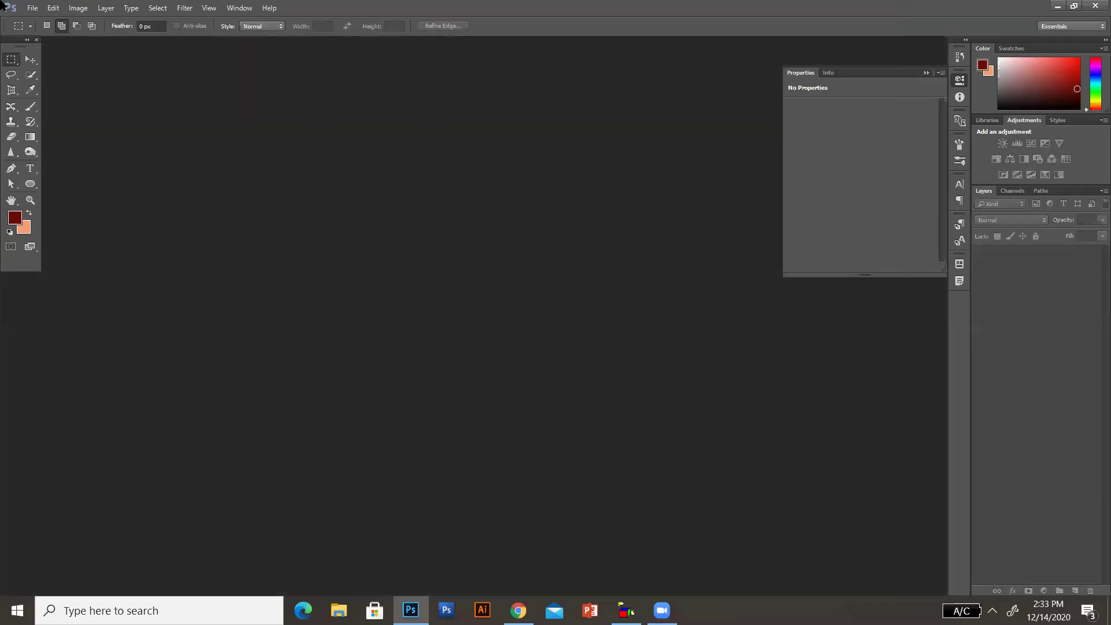
Start a new document in the other Photoshop window, measured in pixels, and look at its color mode options
click(34, 10)
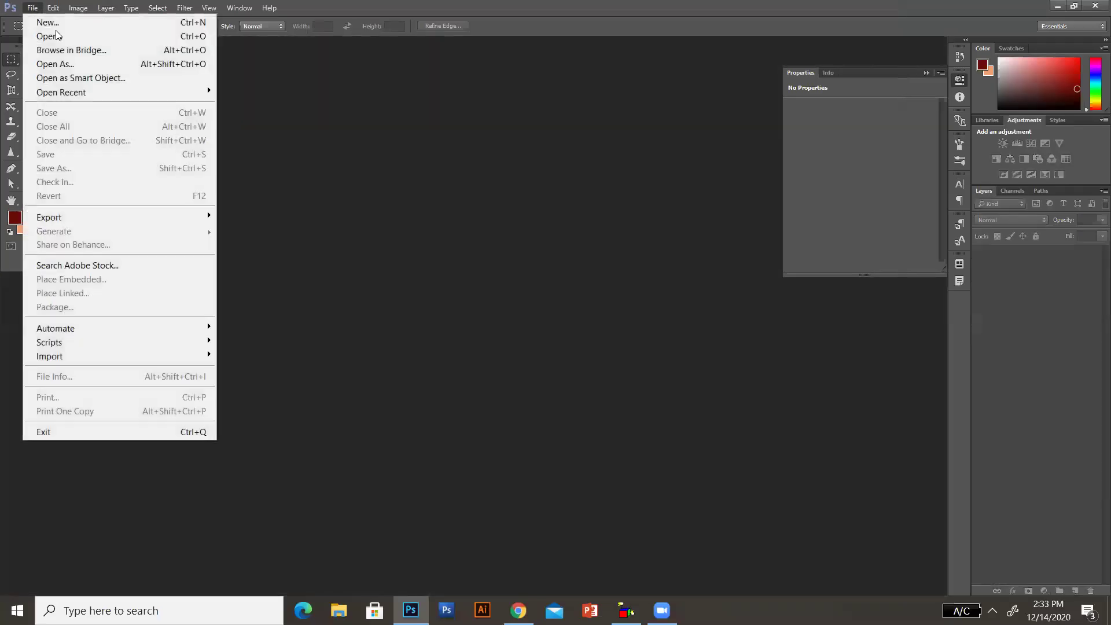
click(54, 24)
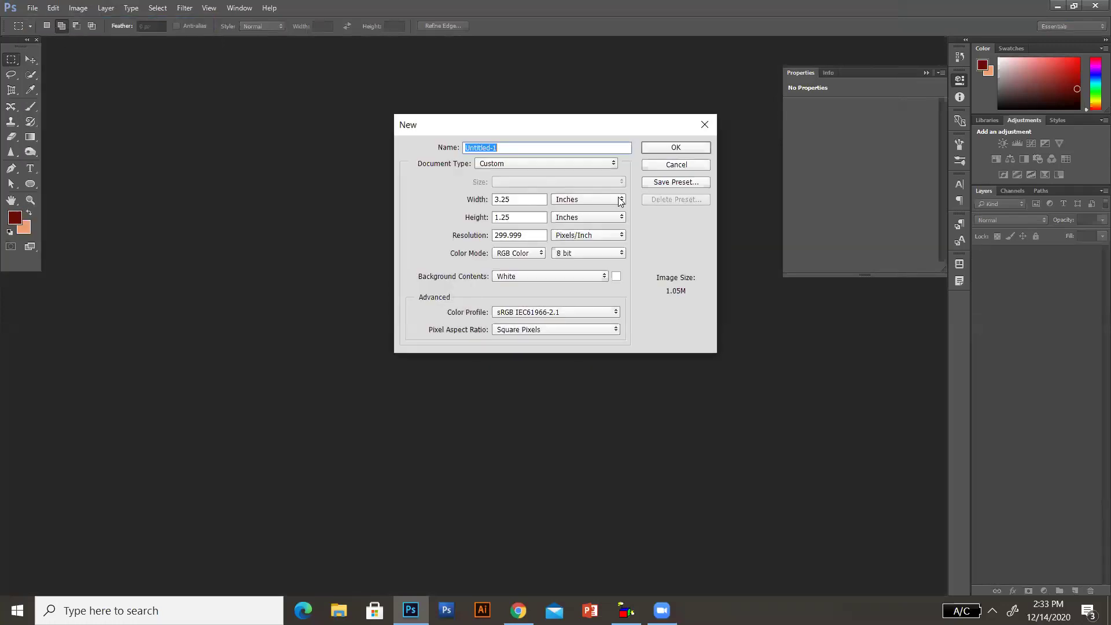
click(585, 203)
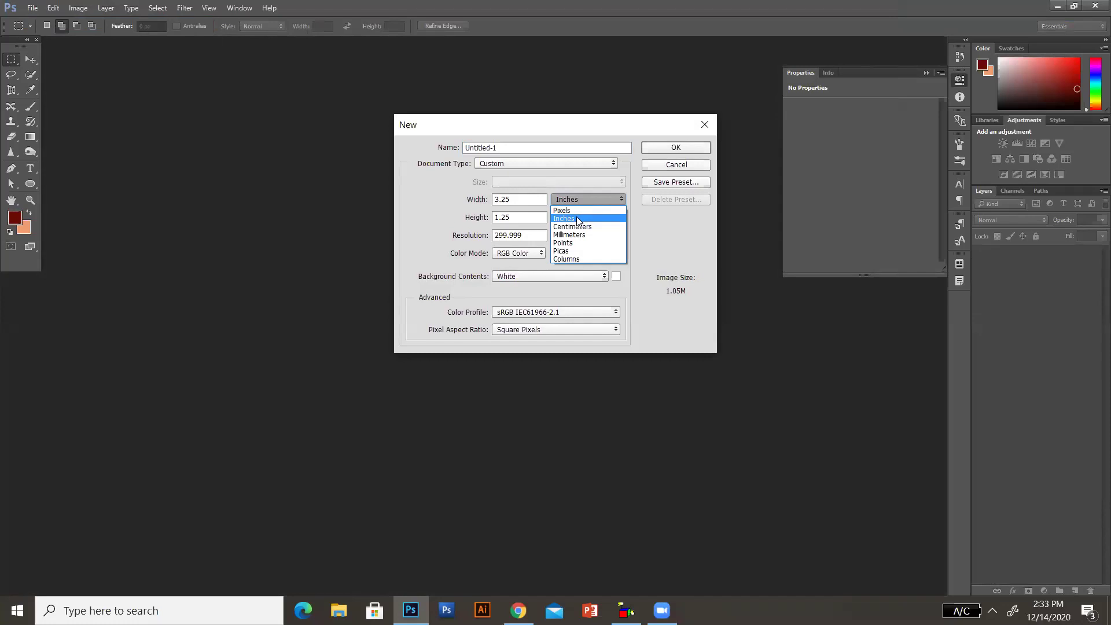
click(574, 212)
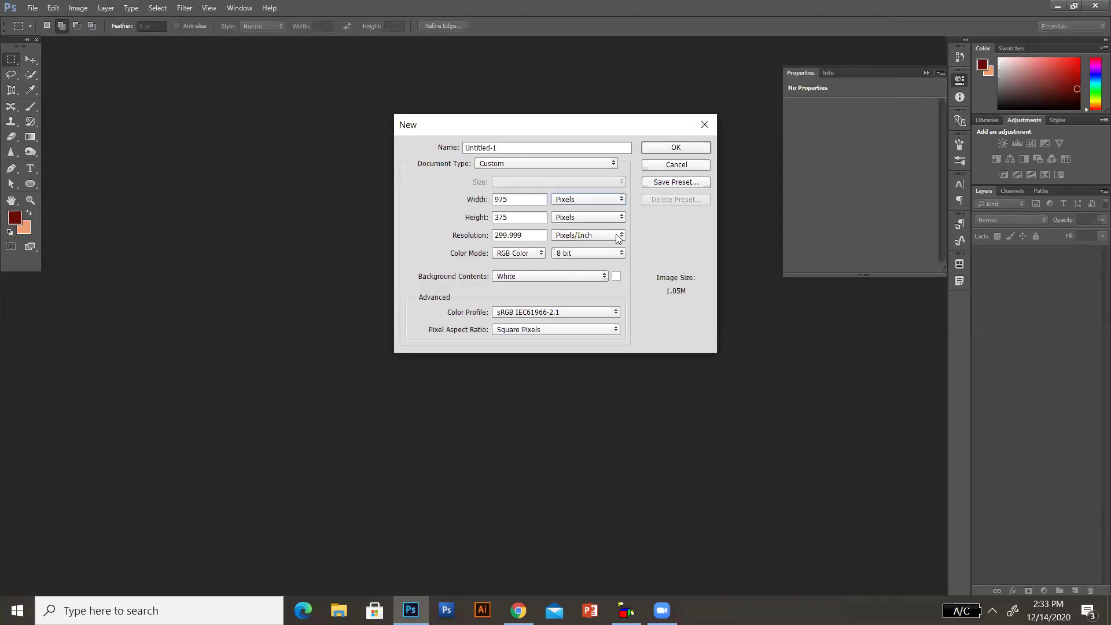
click(537, 253)
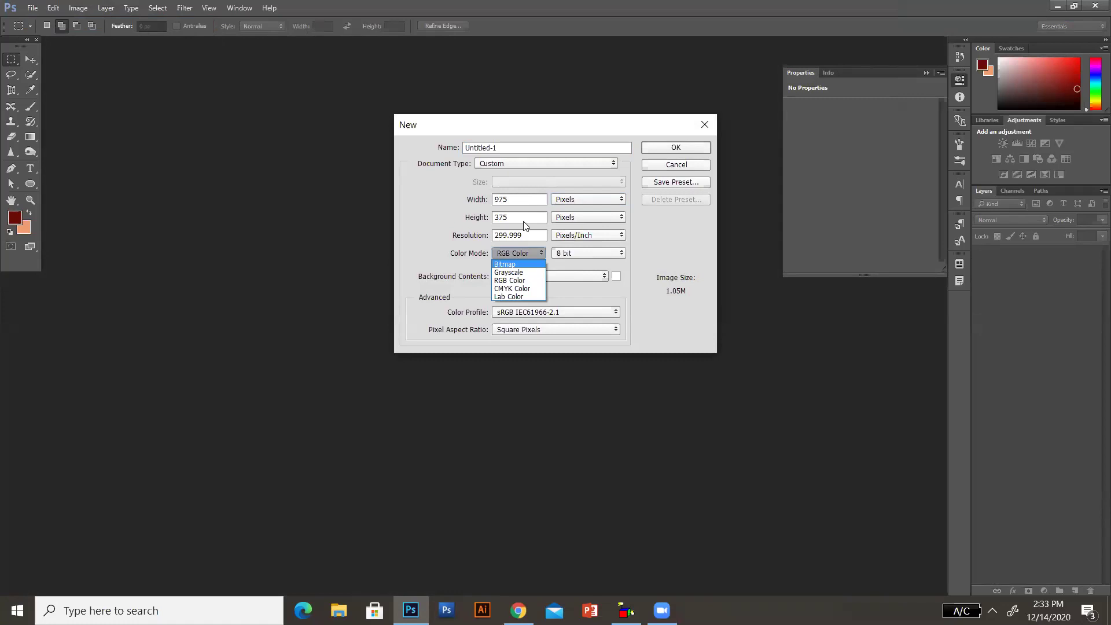
Set the new document's width to 1200 pixels and its height to 900 pixels
click(518, 201)
click(518, 199)
key(BackSpace)
key(BackSpace)
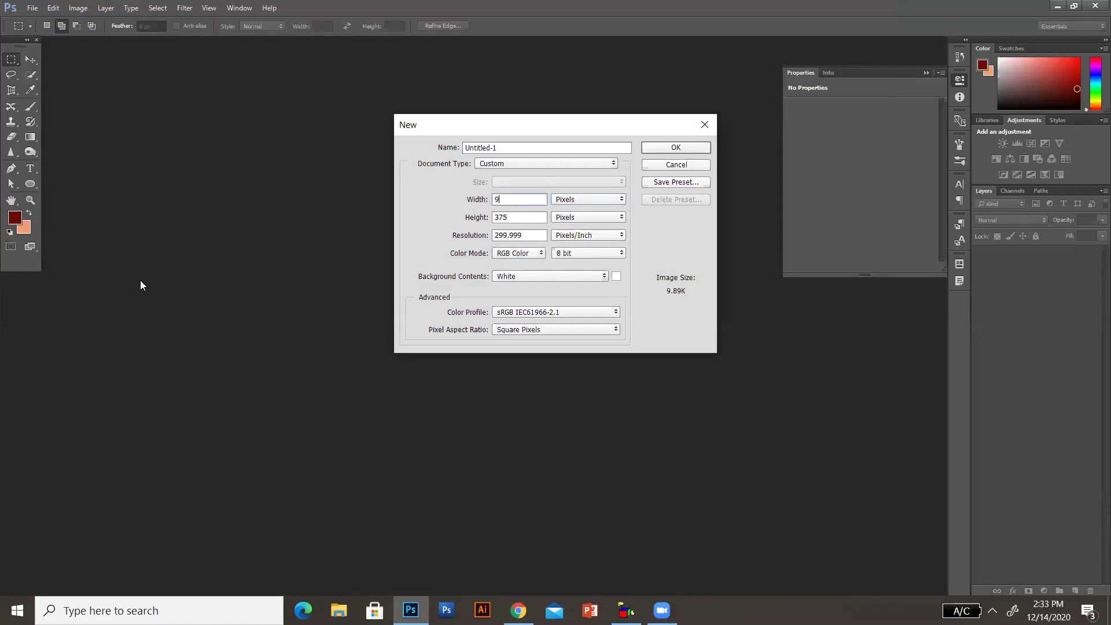
key(BackSpace)
text(1200)
click(509, 217)
key(BackSpace)
key(BackSpace)
key(BackSpace)
text(900)
Set the resolution to 72 pixels/inch and create the document
click(519, 236)
key(BackSpace)
text(72)
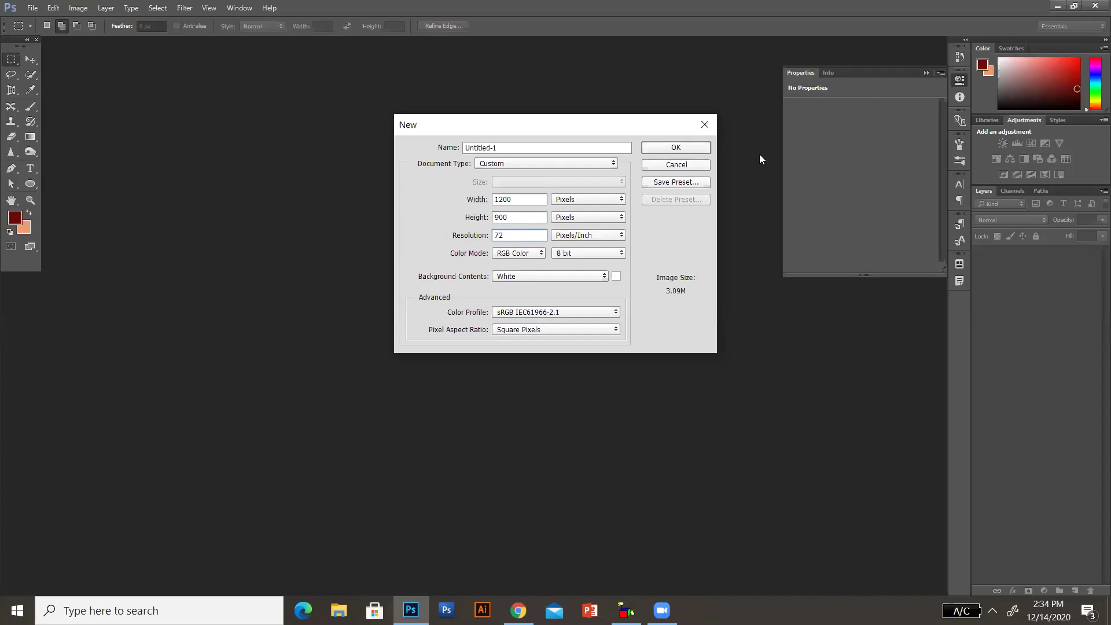
click(705, 150)
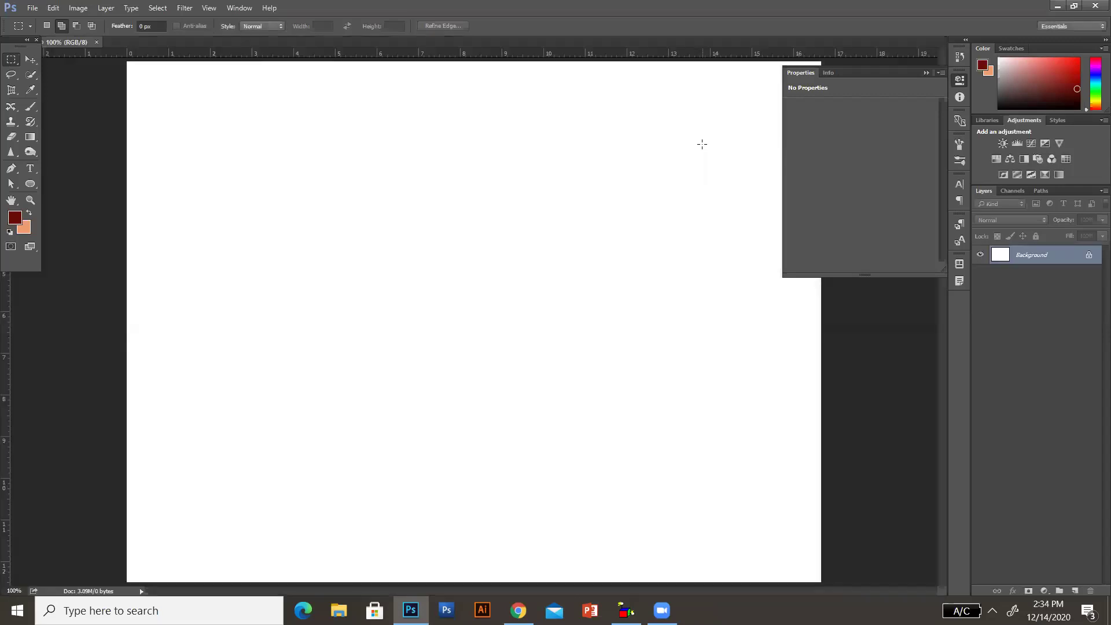
Collapse the floating Properties panel and duplicate the Background layer
click(925, 73)
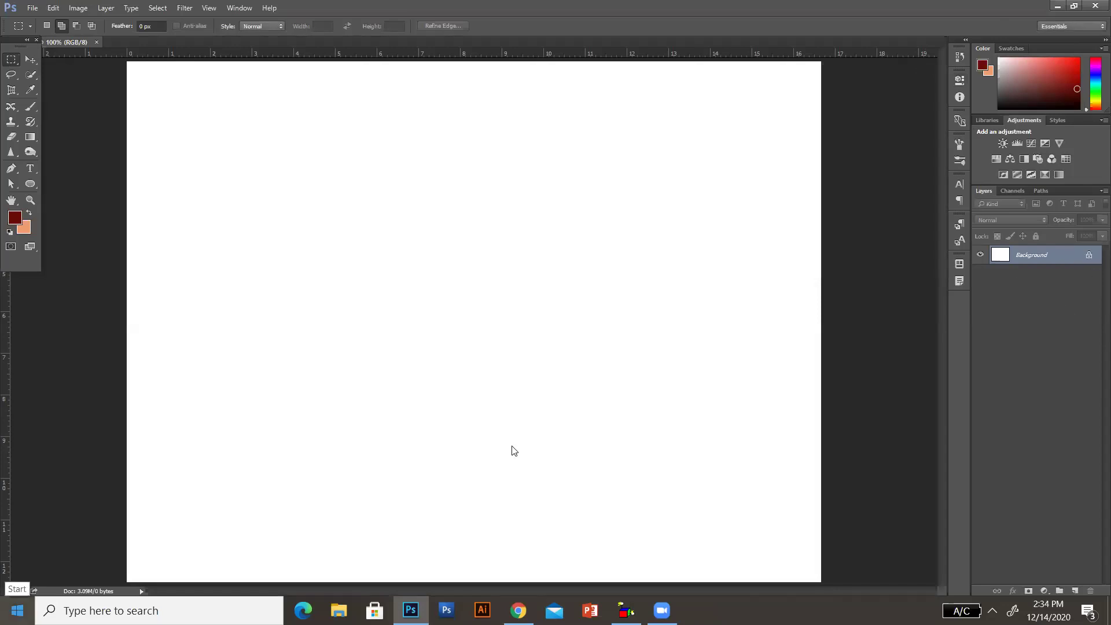
key(ctrl+j)
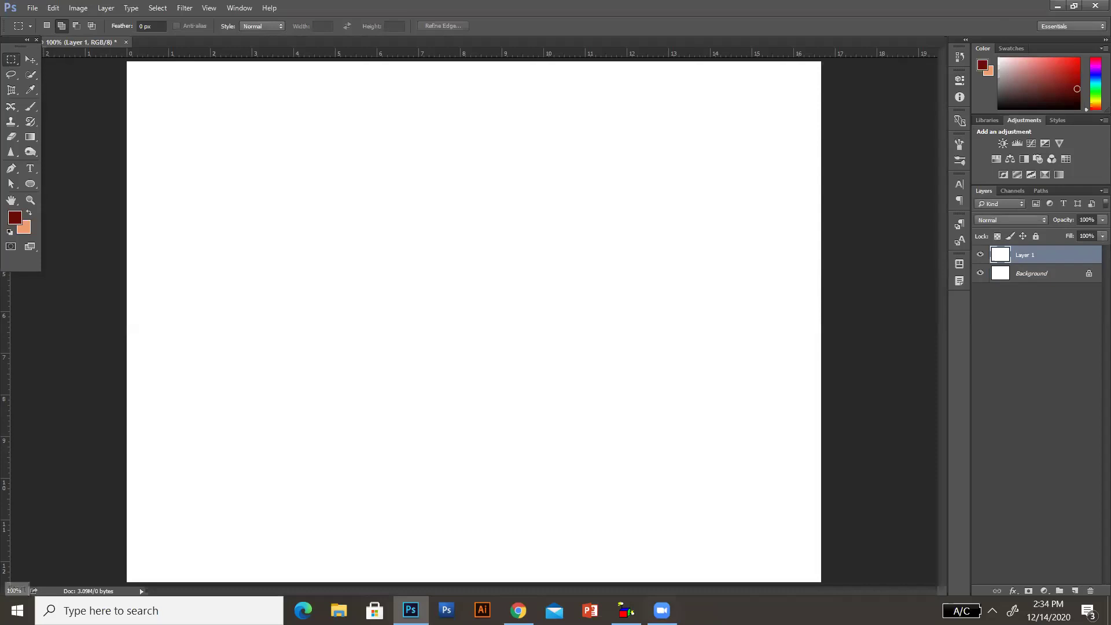
Open the preview image from the Desktop folder
click(32, 8)
click(50, 35)
click(68, 149)
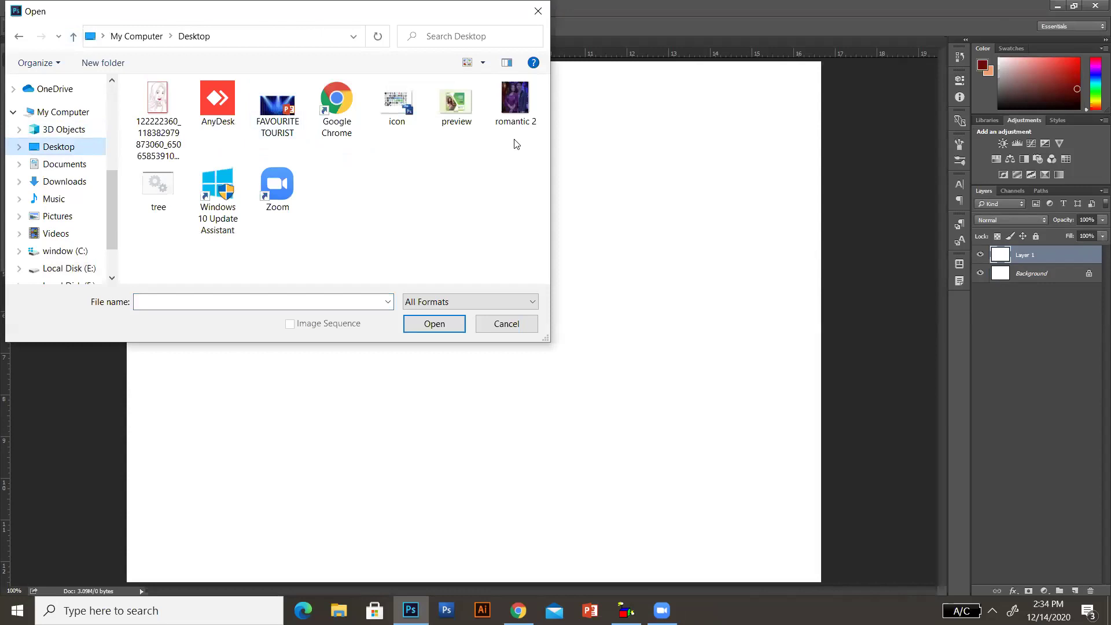
double_click(455, 103)
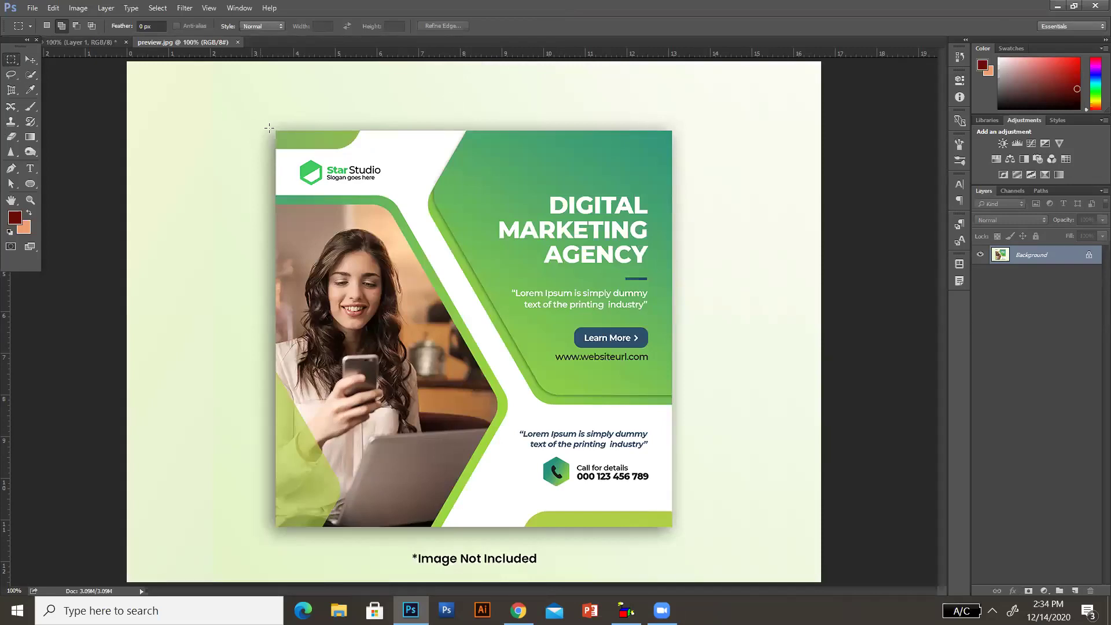
Select the square Digital Marketing Agency design in preview.jpg and copy it into the new blank document with the Move tool
drag(276, 130, 673, 527)
click(30, 59)
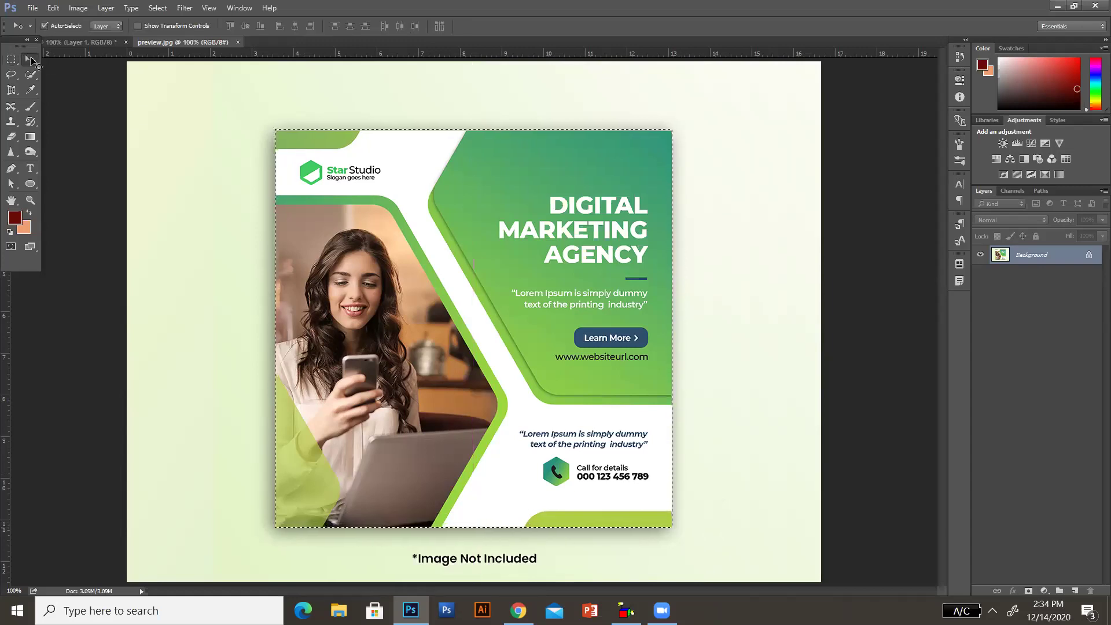
drag(455, 260, 553, 279)
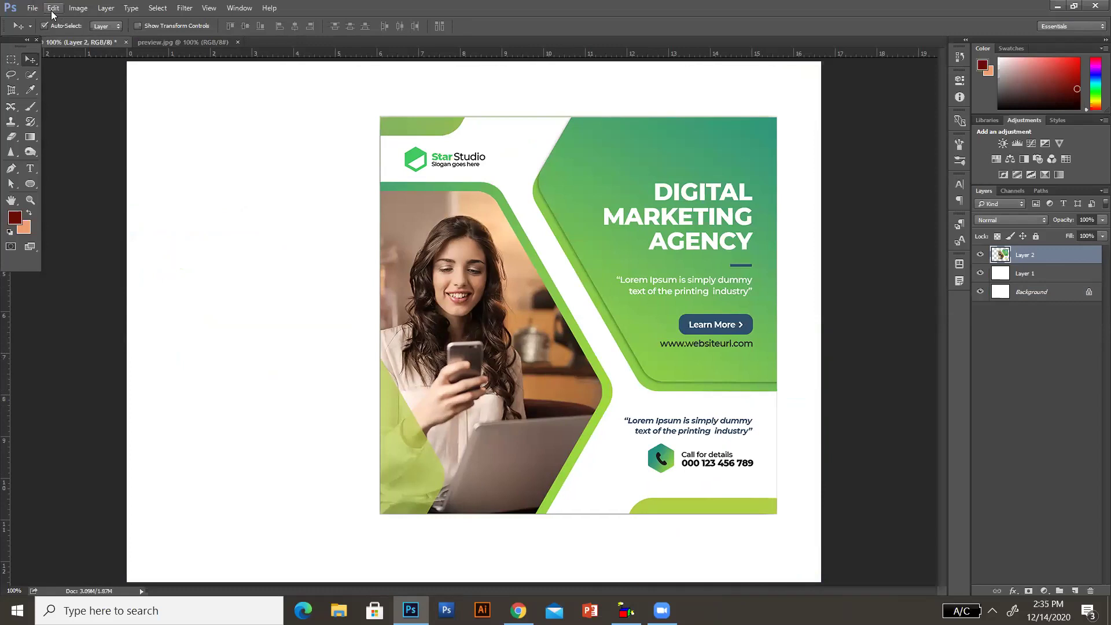
Check the document's image size in pixels and leave the dialog without changing it
click(70, 8)
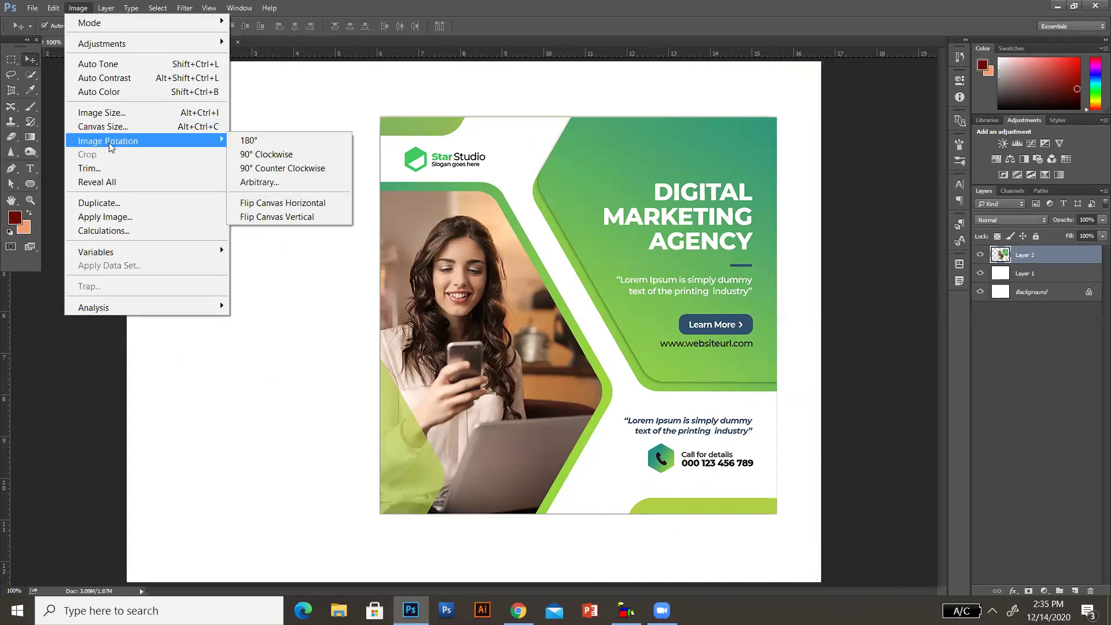
click(105, 113)
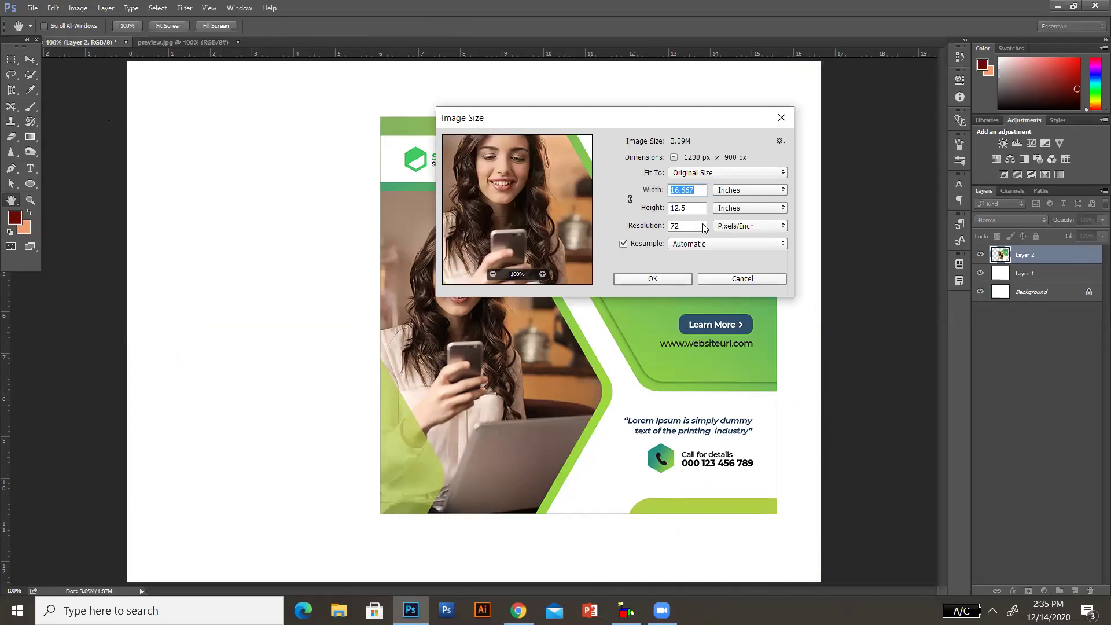
click(778, 191)
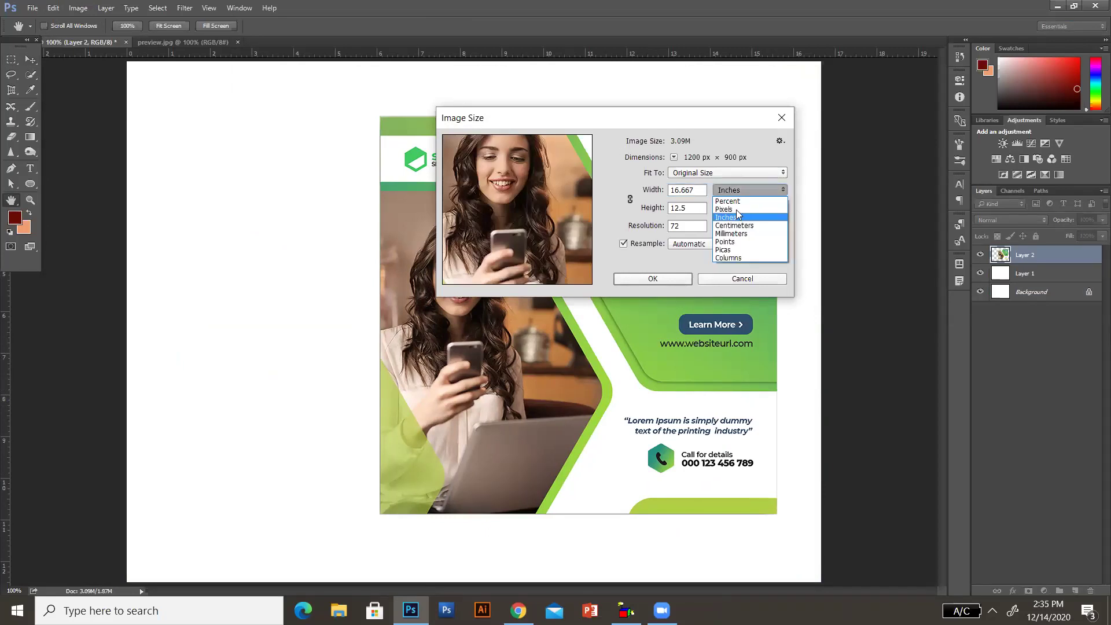
click(731, 210)
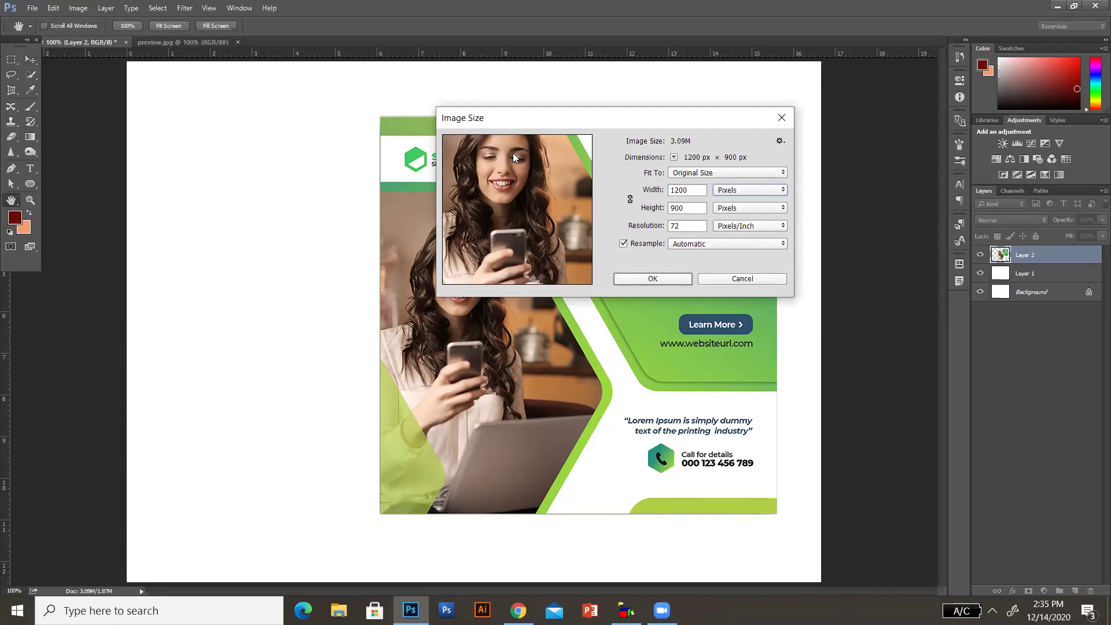
click(781, 119)
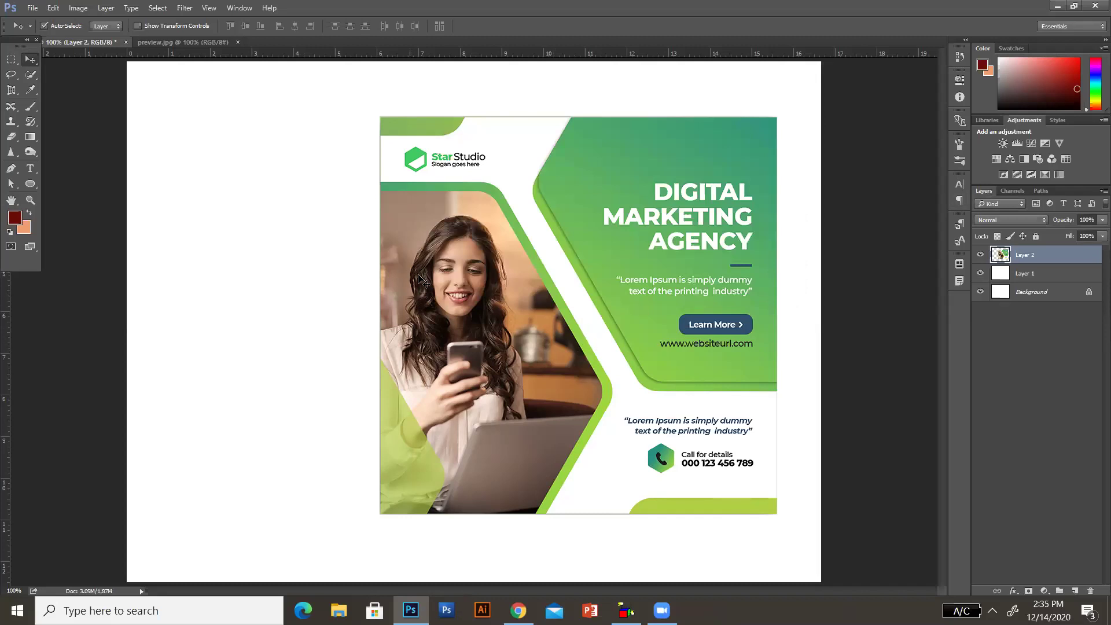
Scale the Digital Marketing Agency design down to about 51% and place it in the lower right area of the canvas as a reference
drag(441, 280, 241, 225)
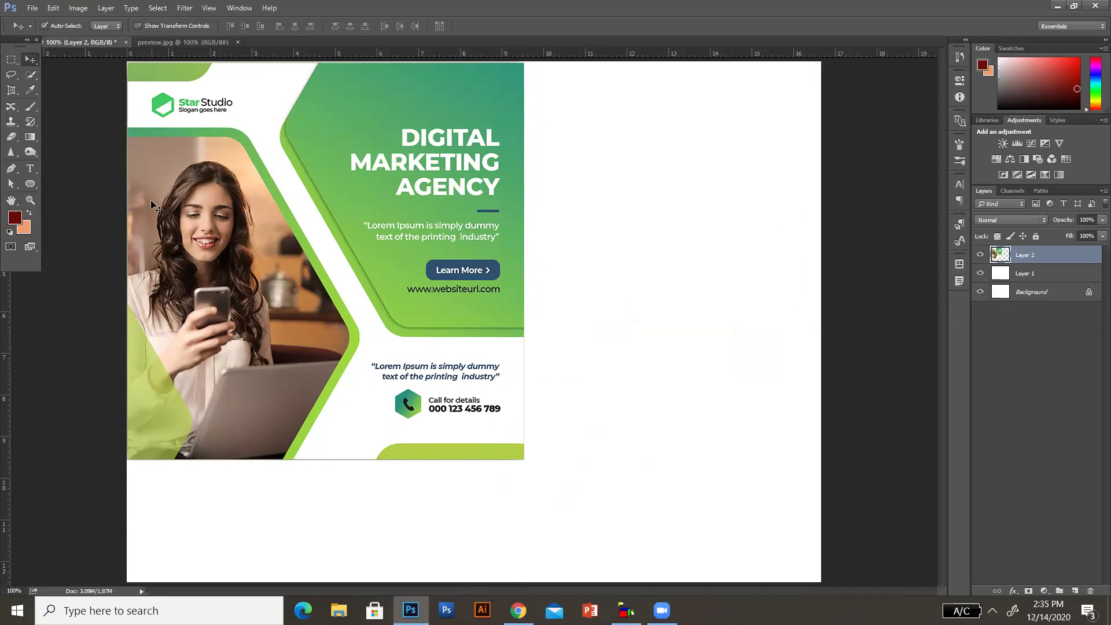
key(ctrl)
key(ctrl+t)
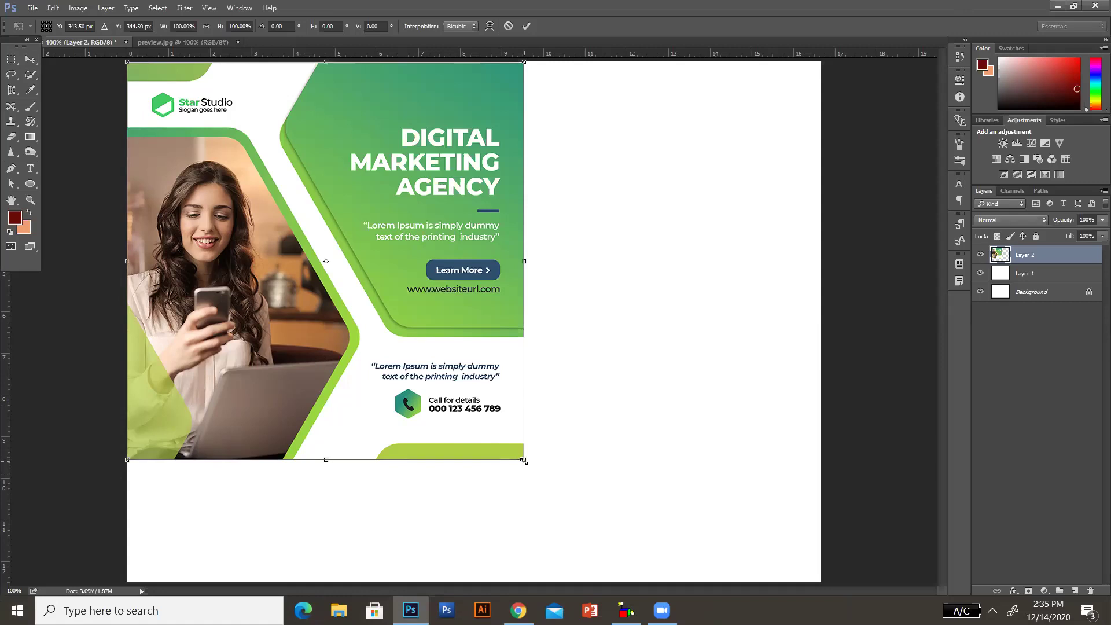
drag(523, 459, 359, 259)
drag(649, 426, 655, 426)
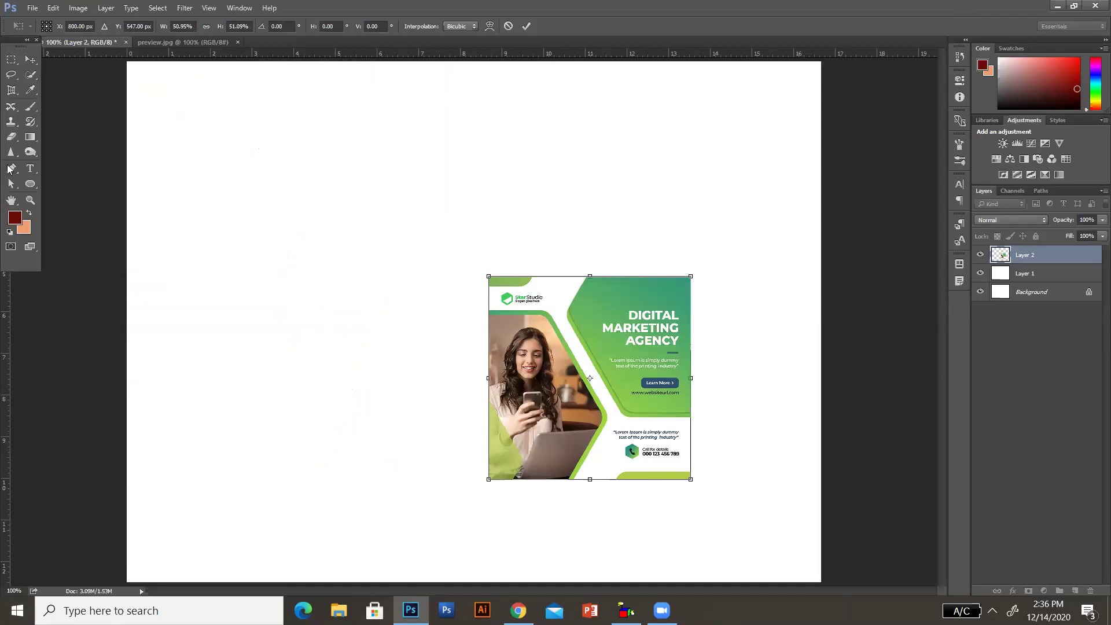
click(30, 184)
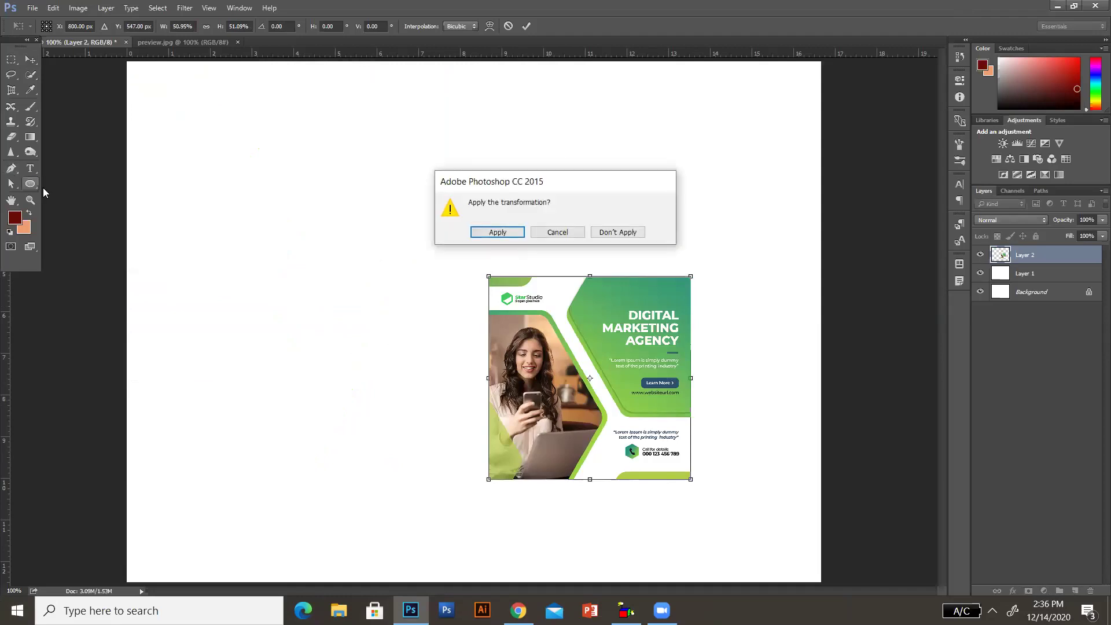
click(514, 232)
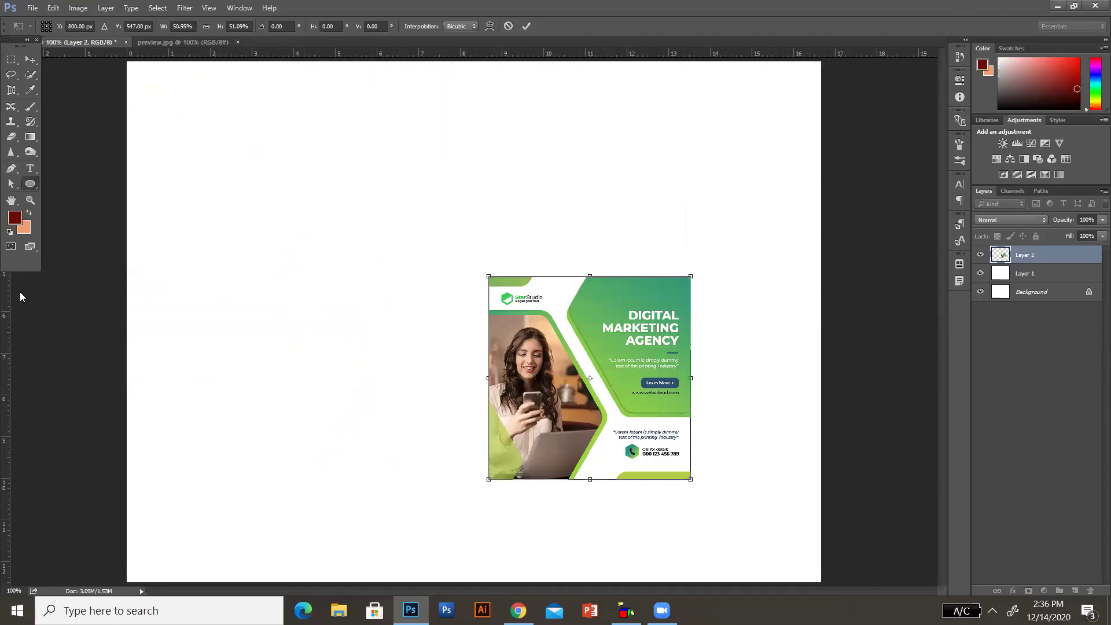
Draw a six-sided polygon about 374 px wide over the canvas's left edge and give it a black-to-white linear gradient fill
right_click(28, 185)
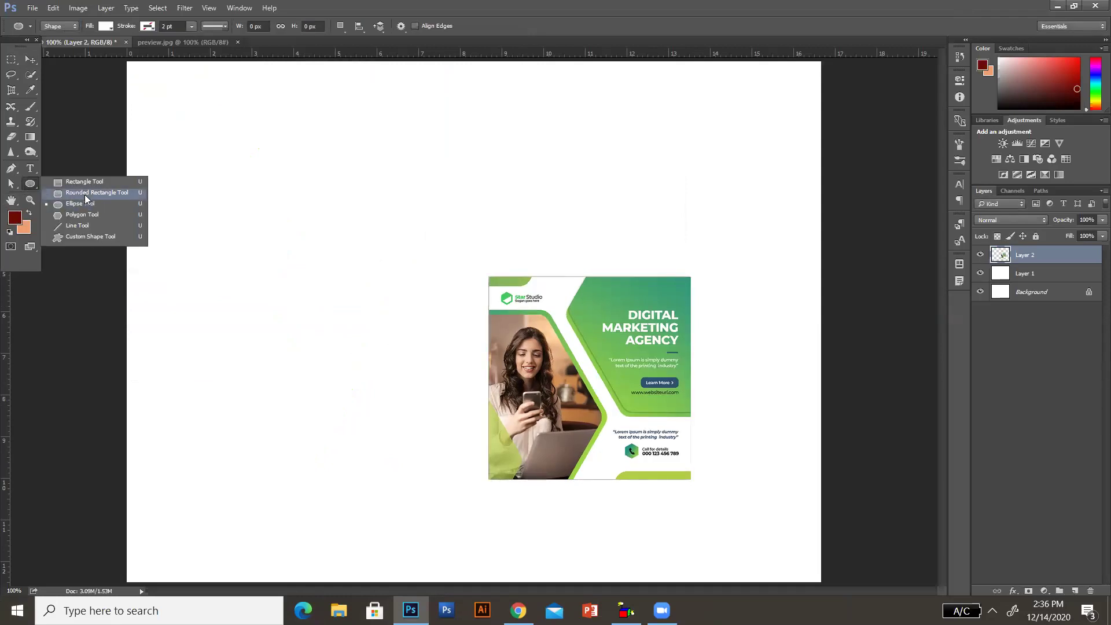
click(81, 216)
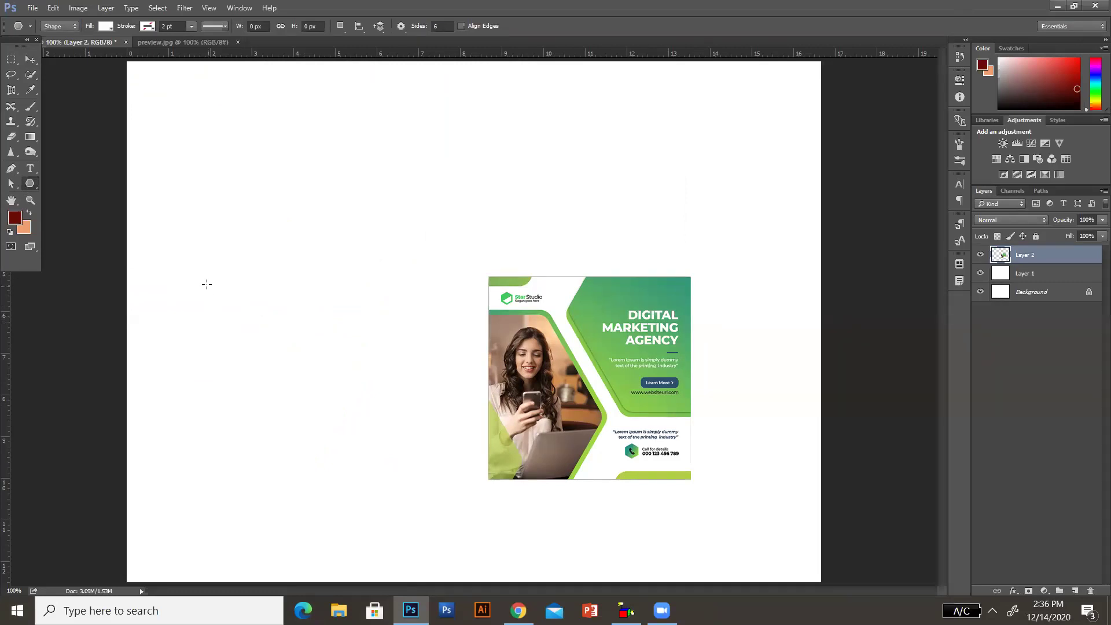
drag(201, 279, 274, 376)
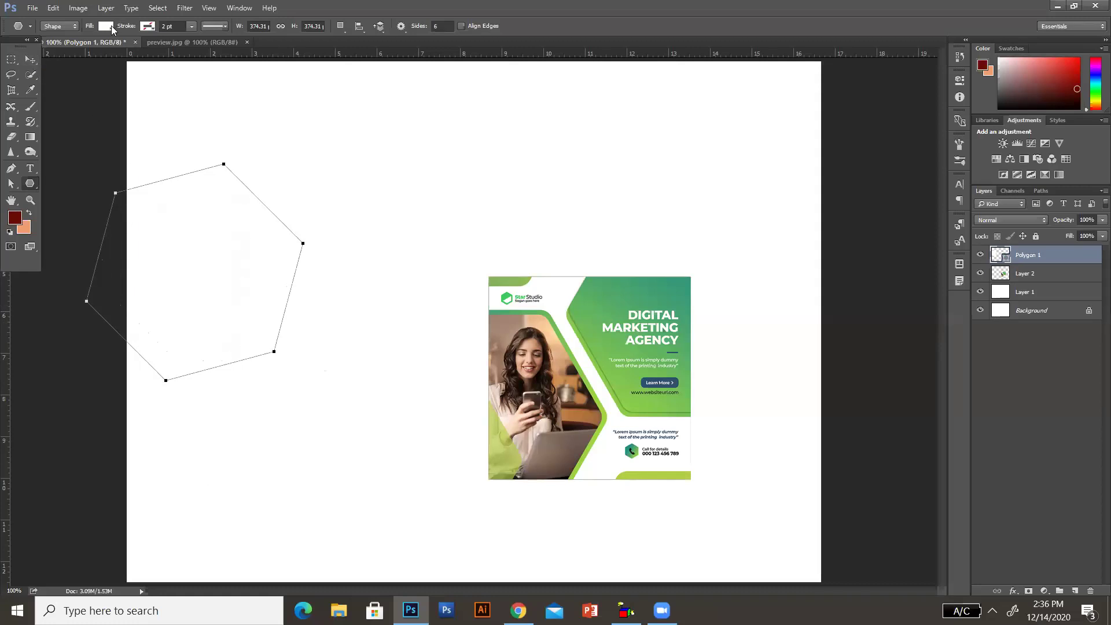
click(106, 26)
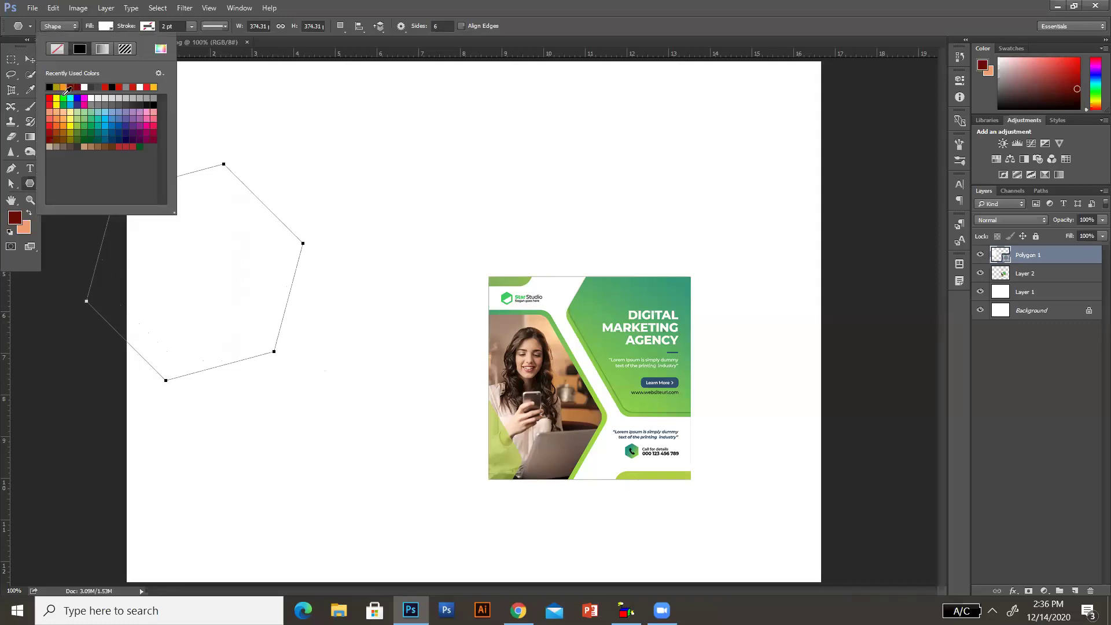
click(102, 48)
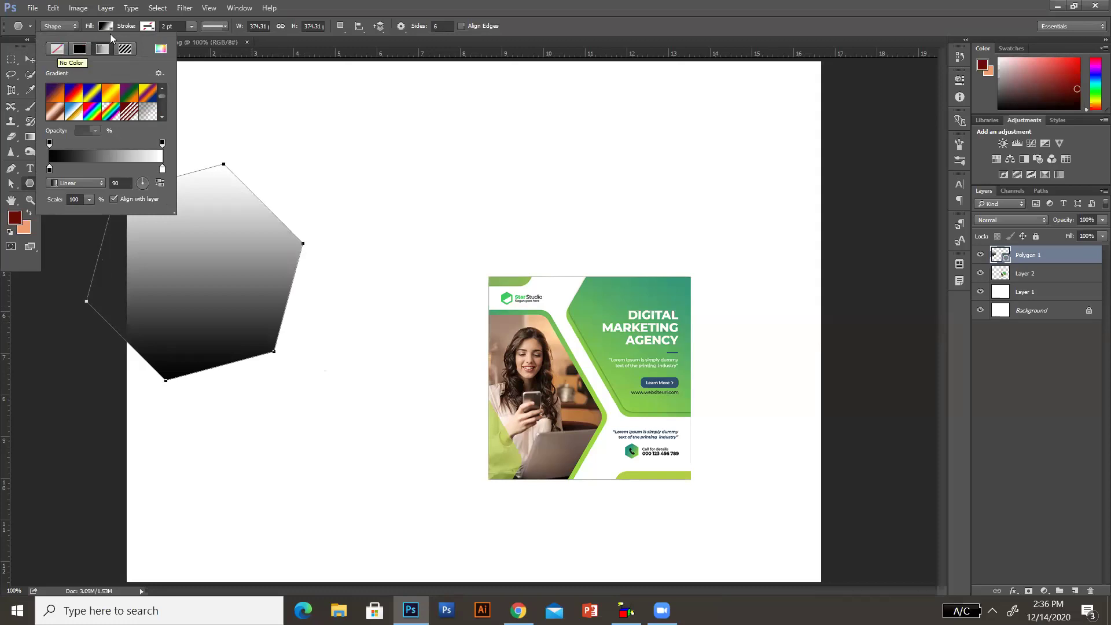
Give the polygon a gradient stroke from green 57af63 to light green 9bd83e, sampling both colours from the reference design's green border
click(148, 26)
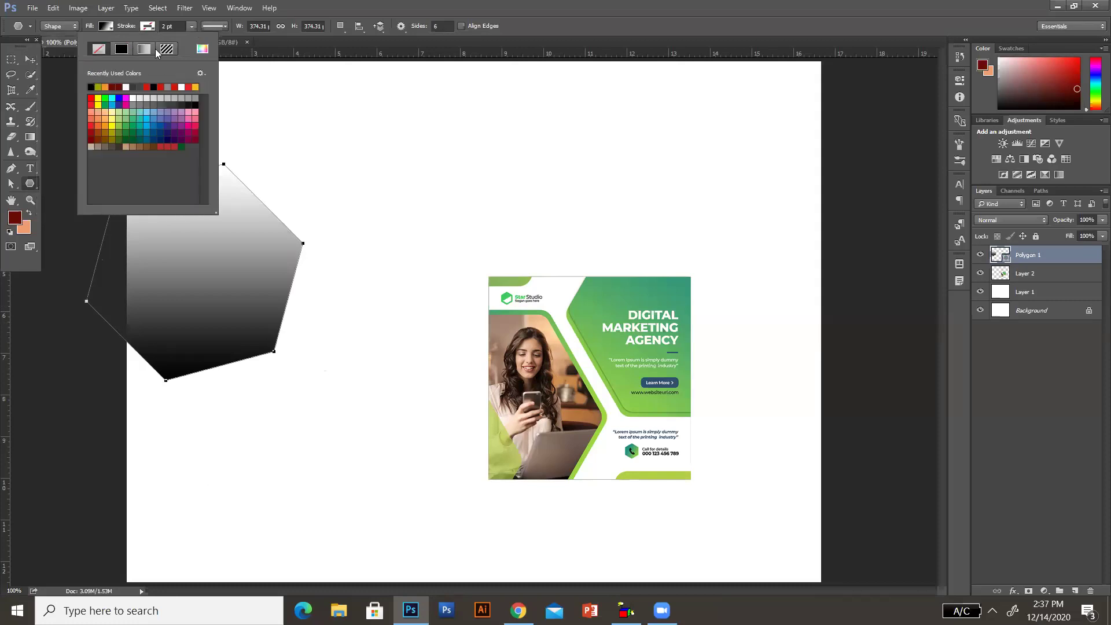
click(145, 49)
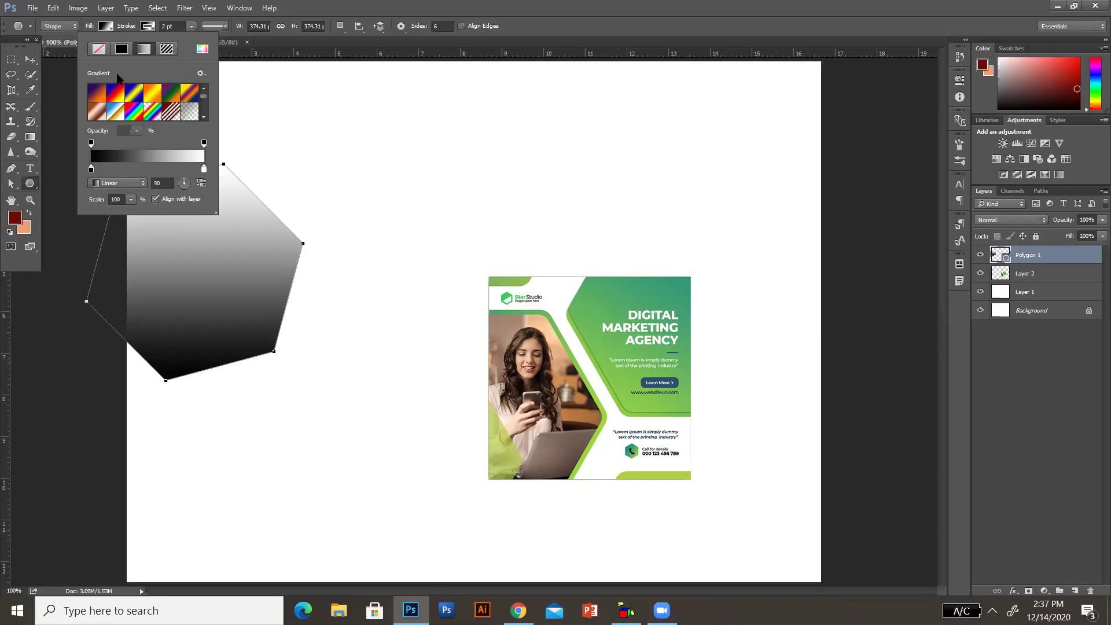
double_click(91, 168)
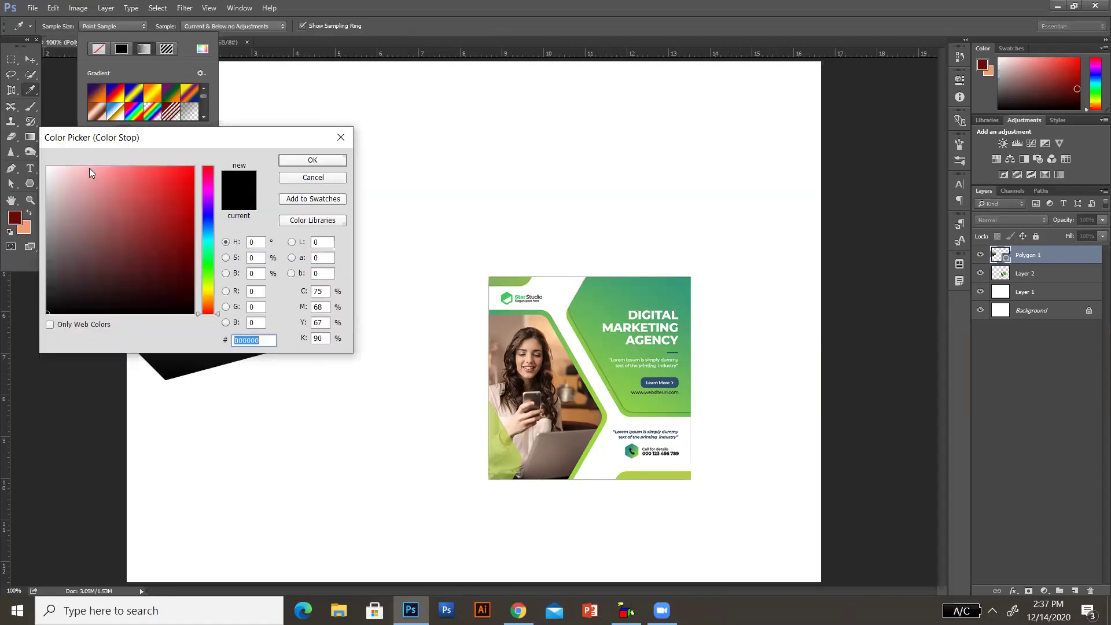
click(519, 309)
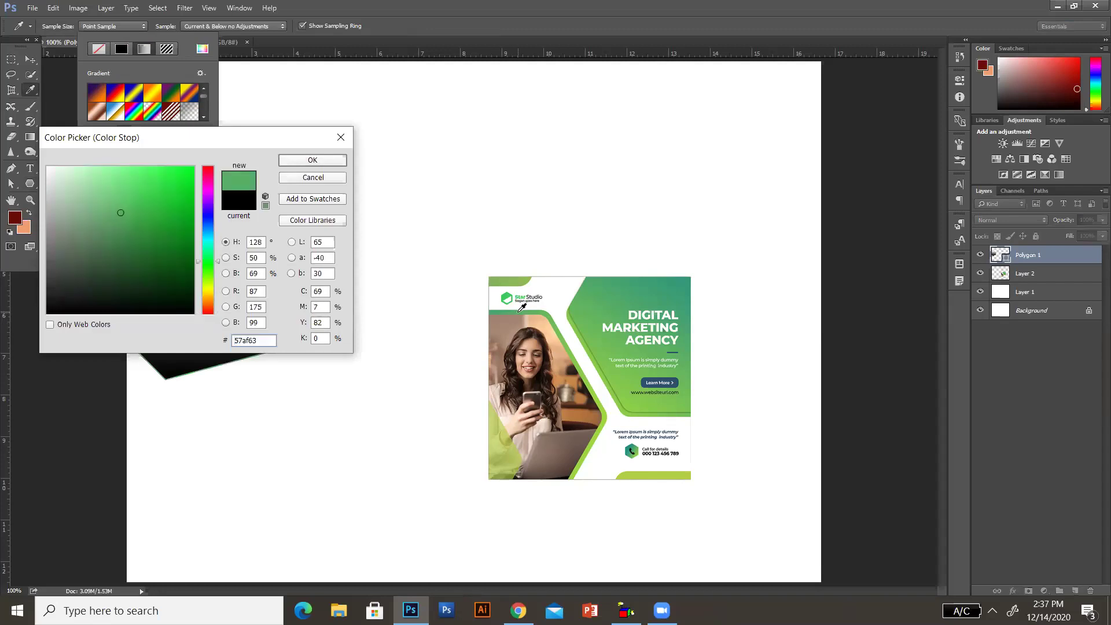
click(307, 160)
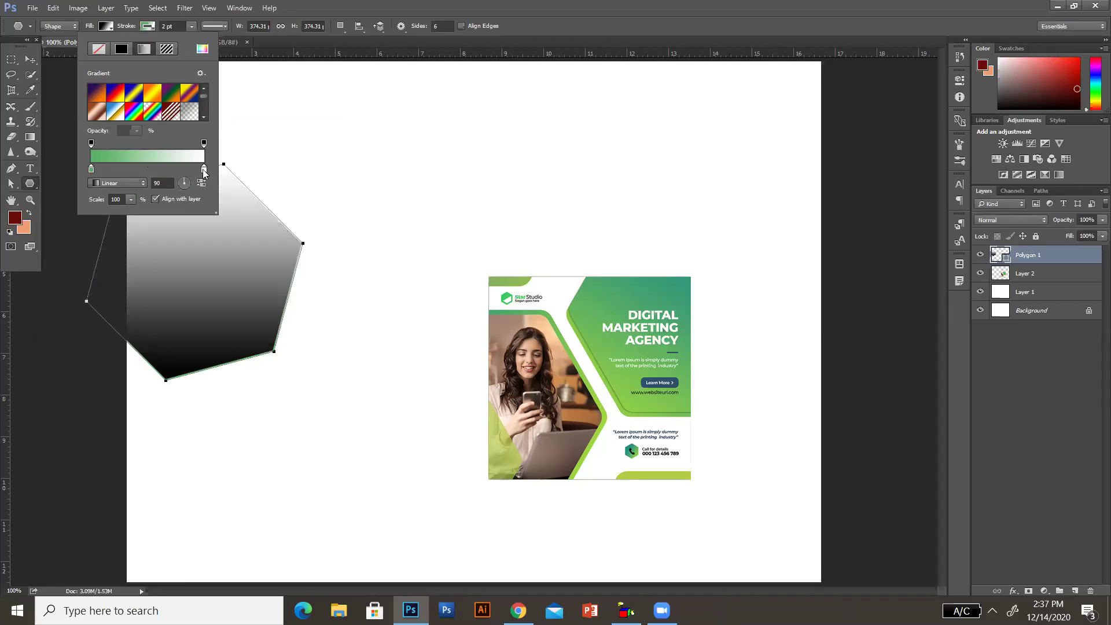
double_click(204, 170)
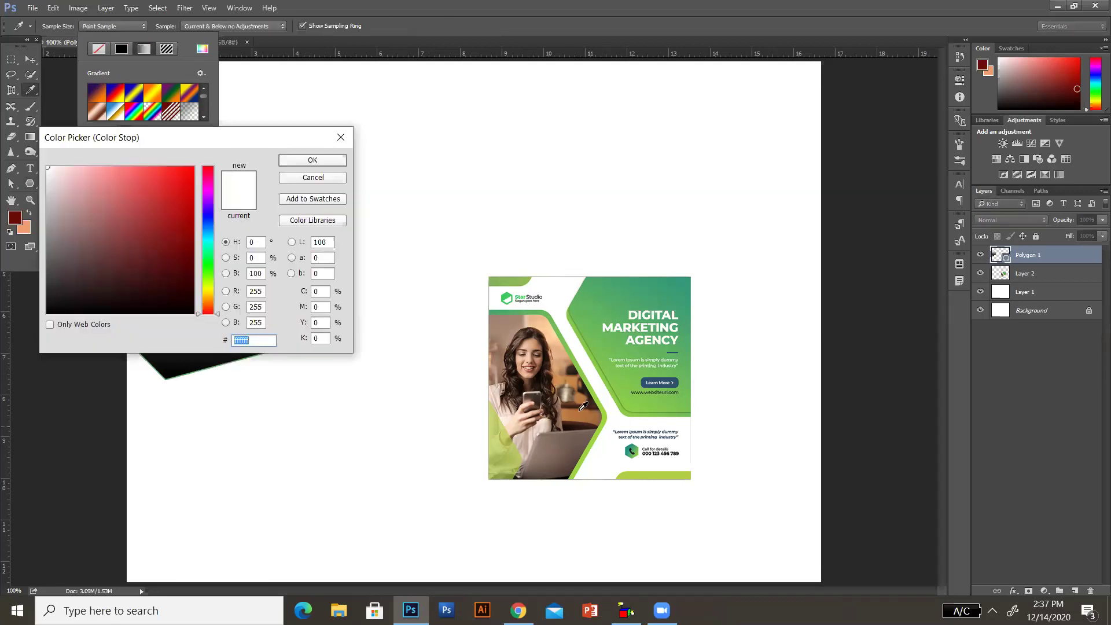
click(593, 444)
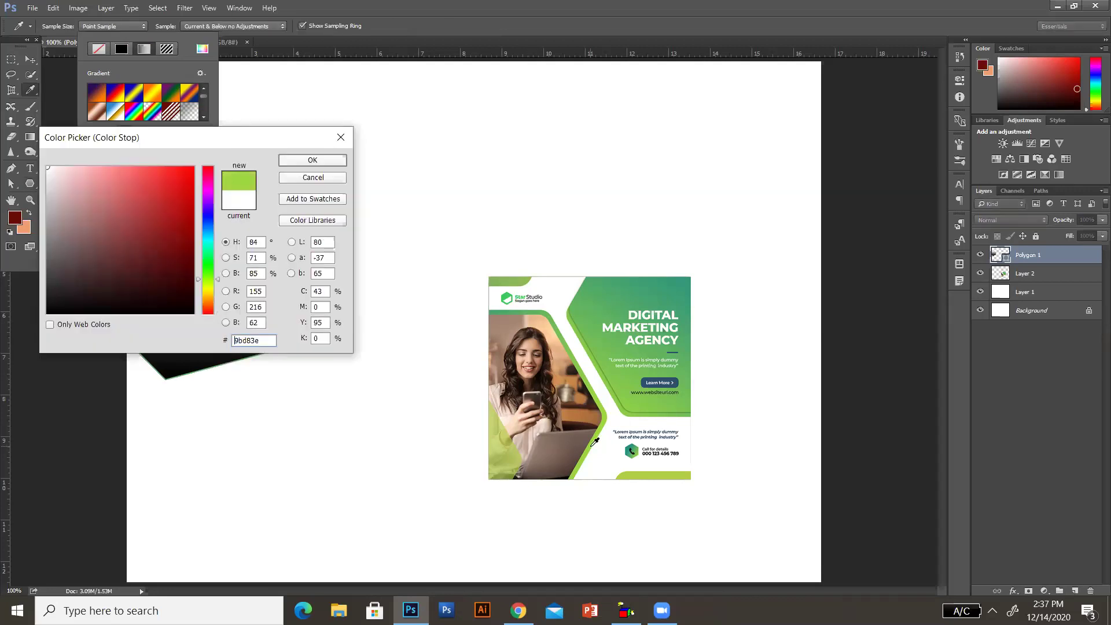
click(326, 163)
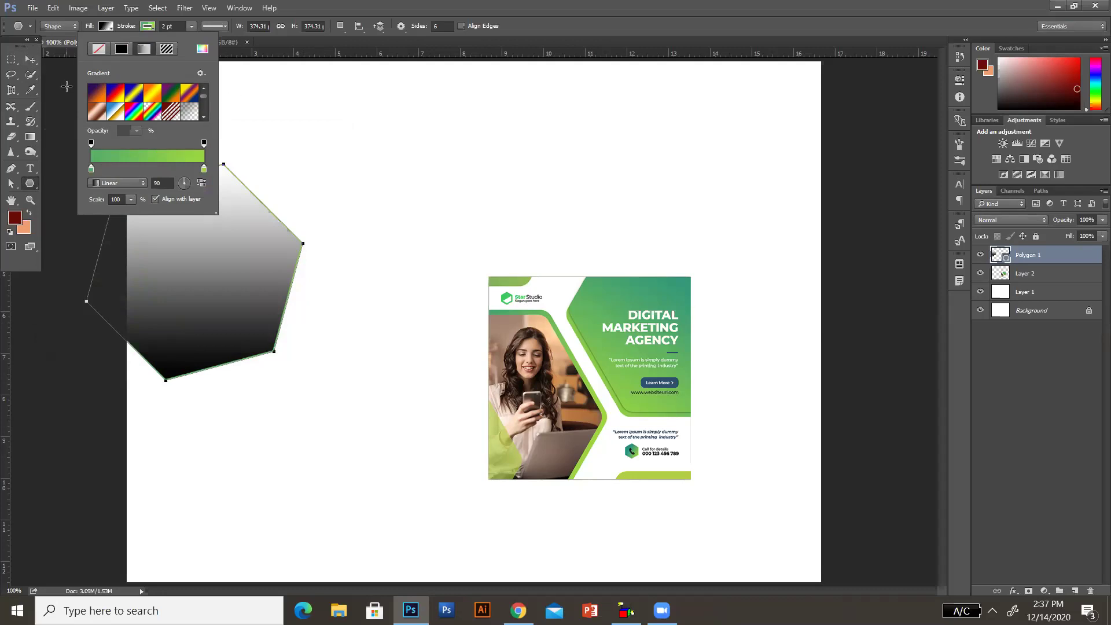
Set the polygon's stroke width to 6.11 pt
click(30, 59)
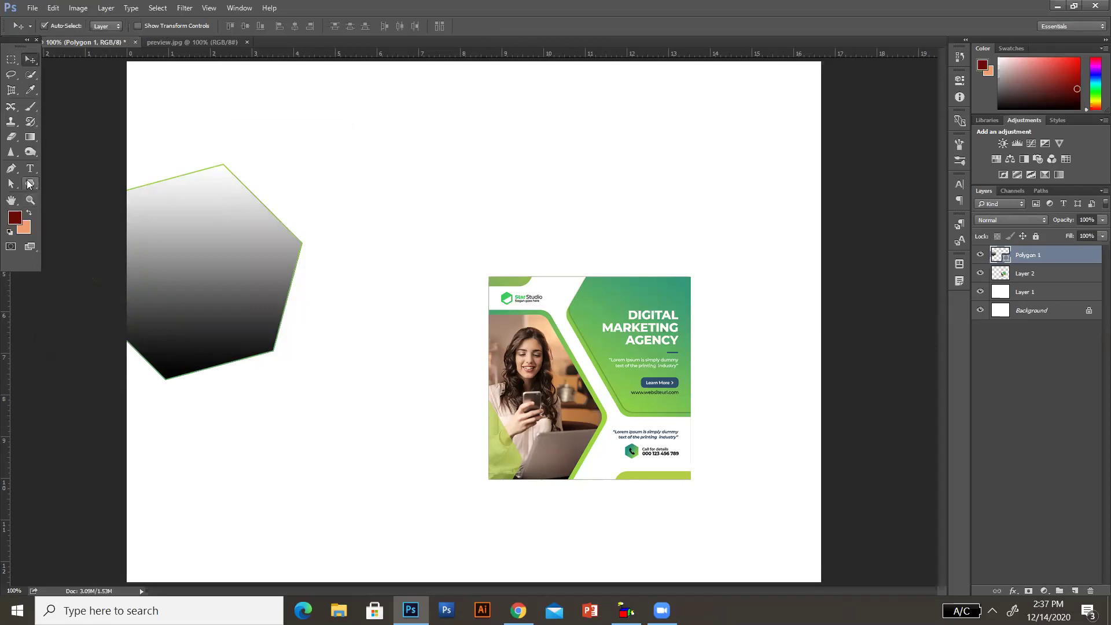
click(29, 184)
click(190, 26)
click(201, 38)
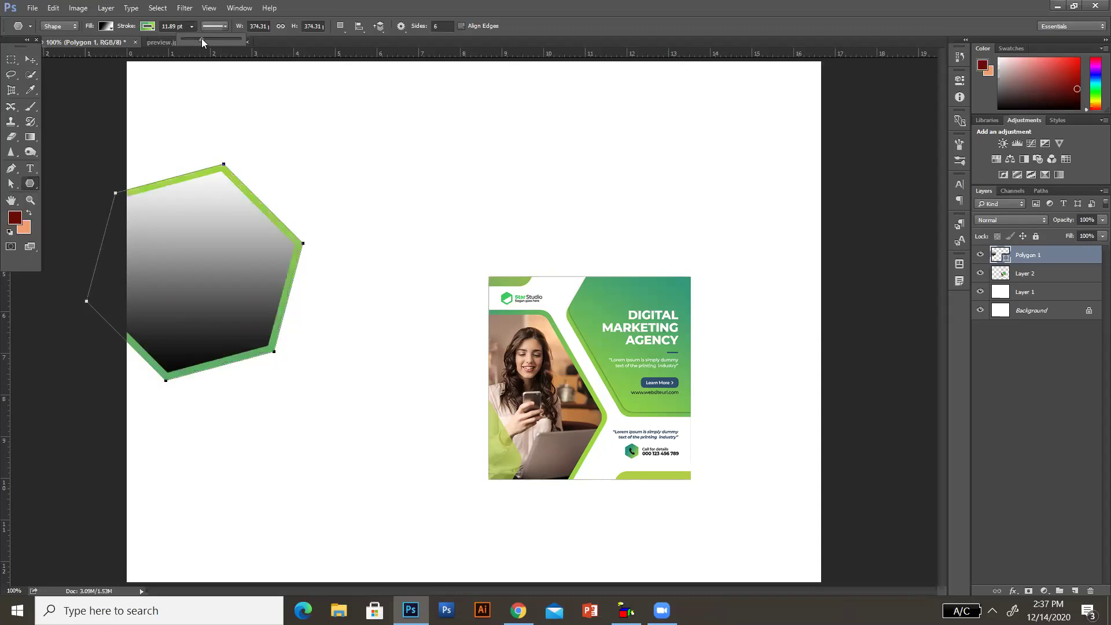
click(196, 38)
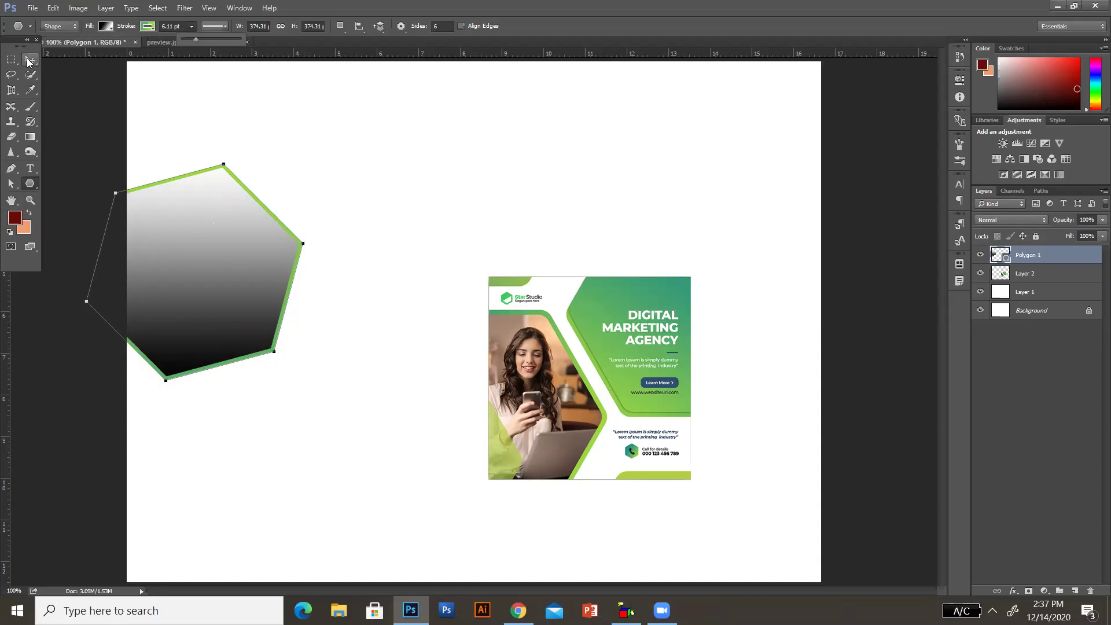
Set the polygon's stroke gradient to Linear at a 35 degree angle and its stroke width to 7.84 pt
click(148, 27)
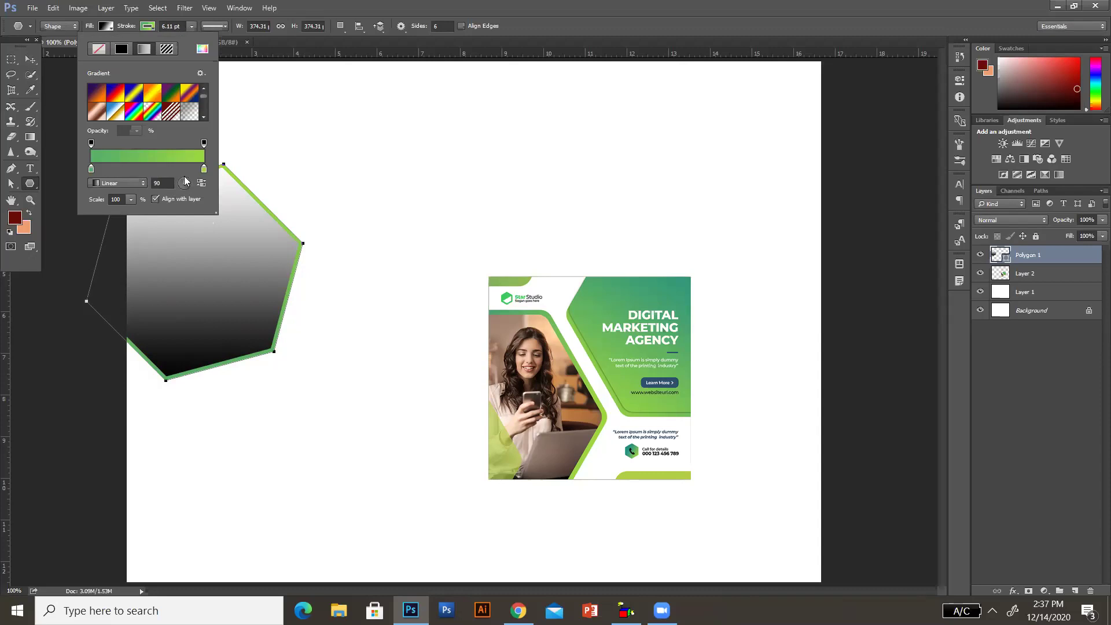
drag(191, 183, 190, 184)
click(143, 185)
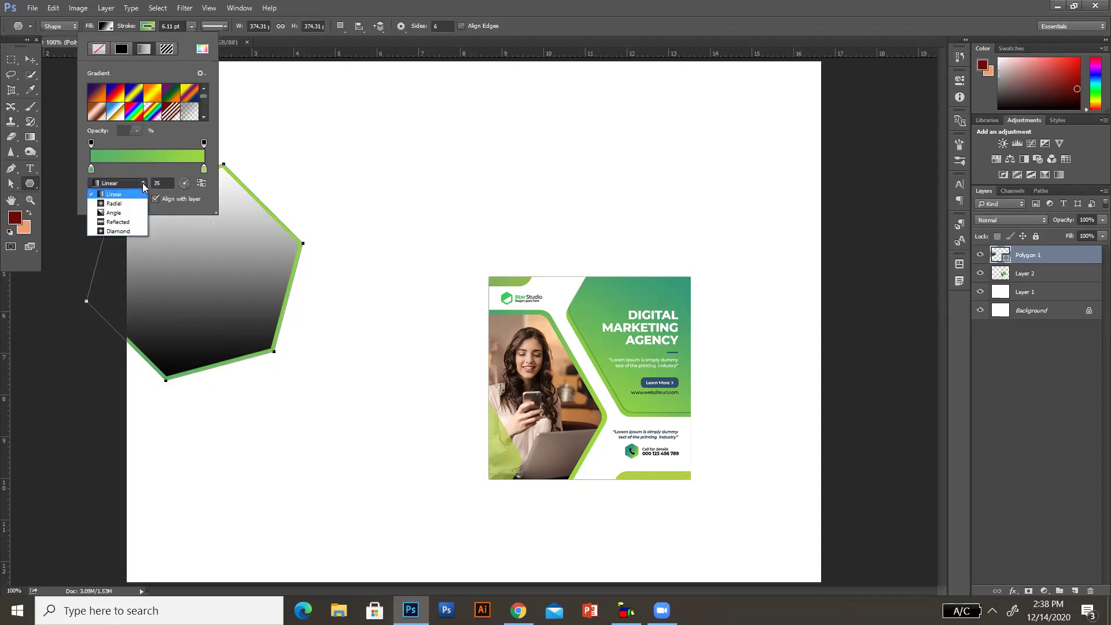
click(120, 204)
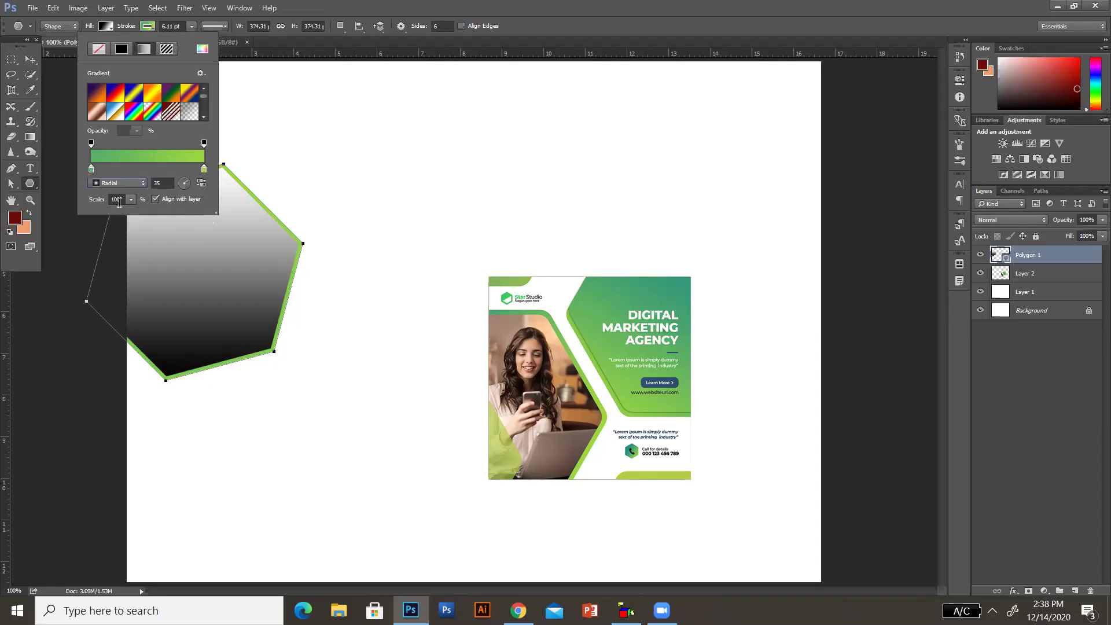
click(144, 184)
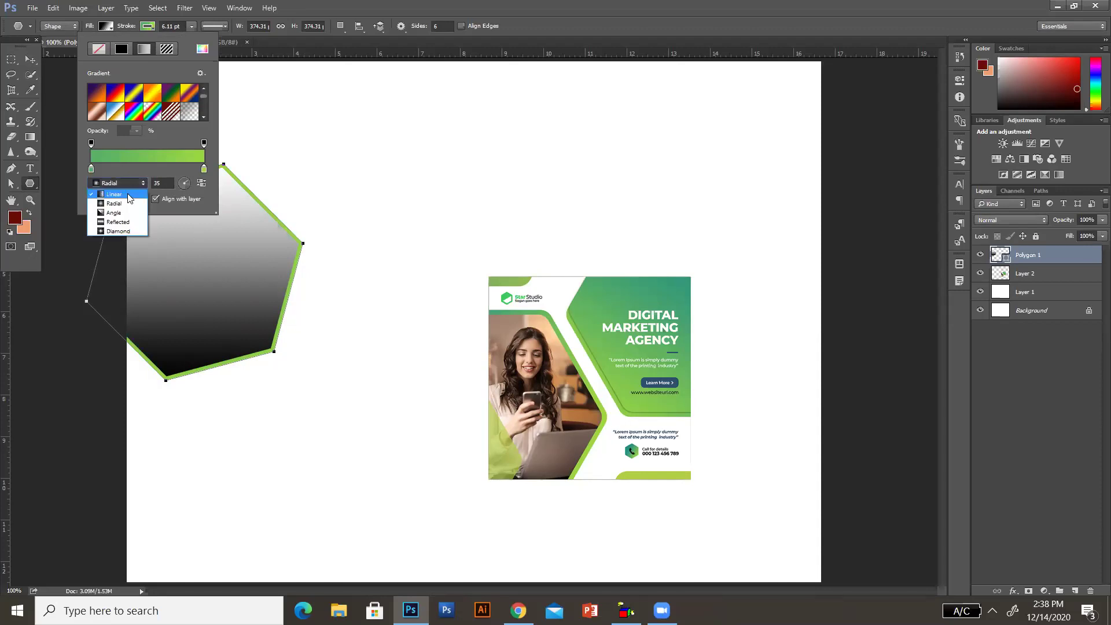
click(133, 191)
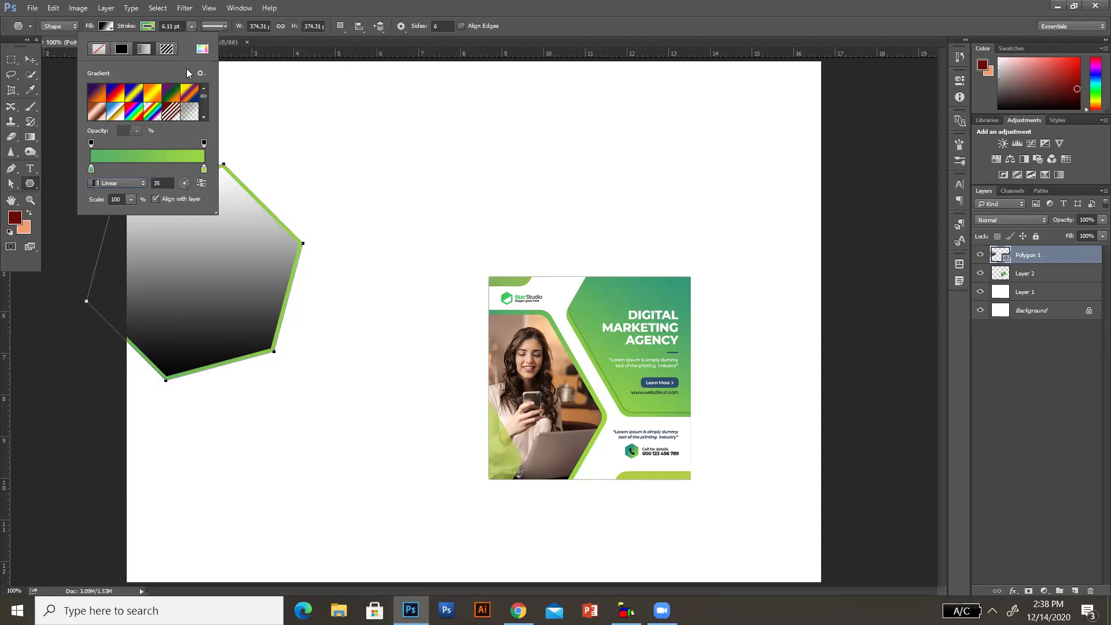
click(192, 26)
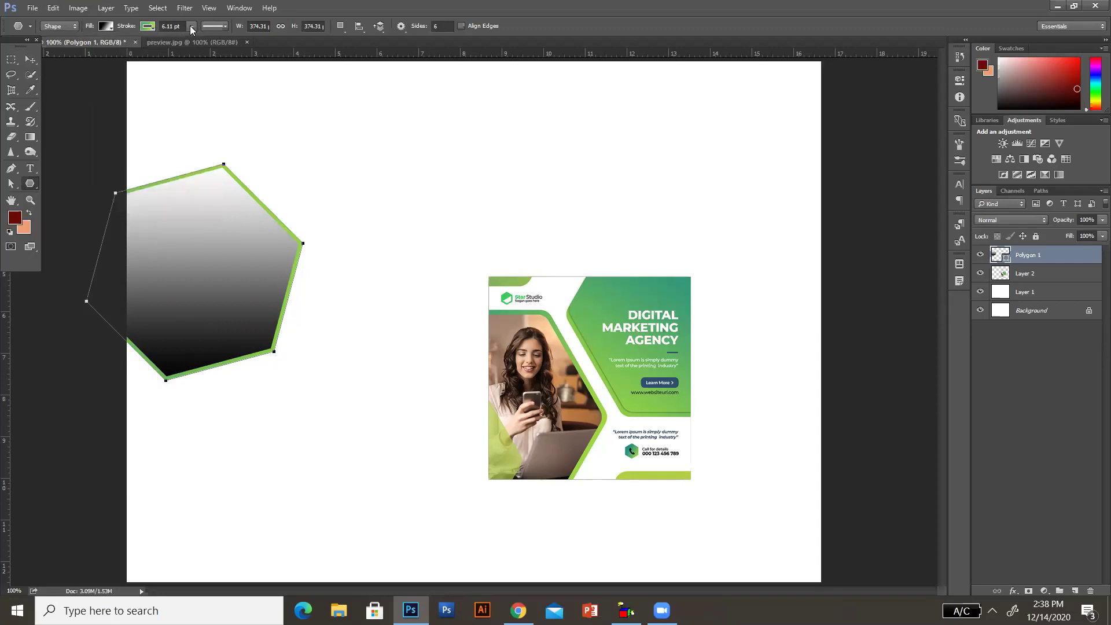
click(194, 38)
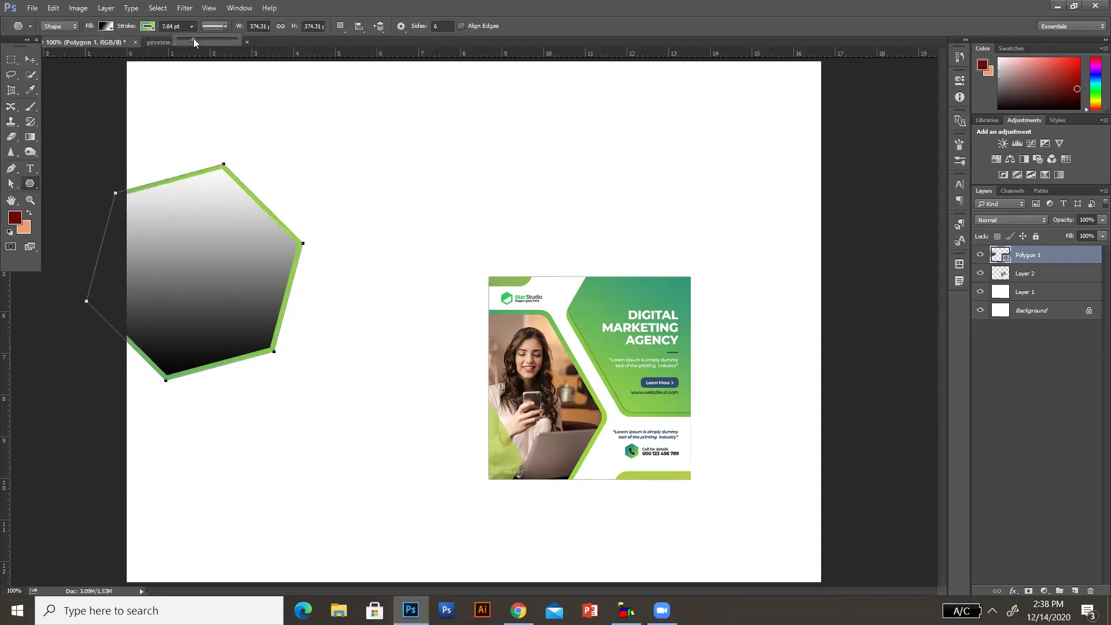
Rotate the polygon about 10 degrees, enlarge it to about 551 x 502 px and move it into the canvas's lower left corner
click(31, 60)
mouse_move(200, 267)
mouse_down()
mouse_move(259, 295)
mouse_move(250, 280)
mouse_move(208, 287)
mouse_up()
key(ctrl+t)
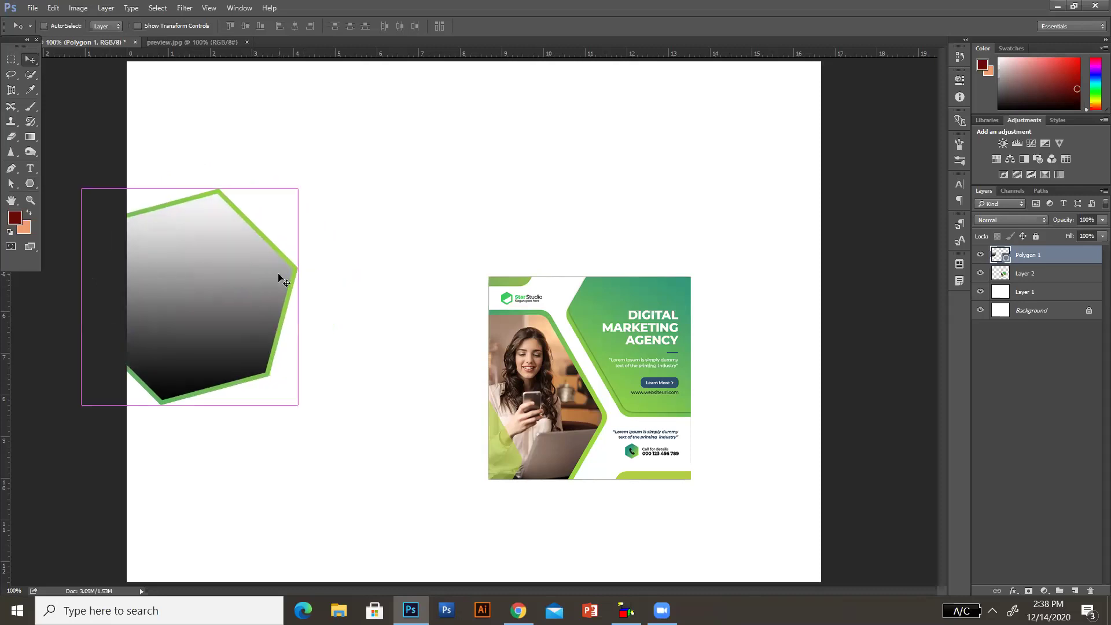
drag(335, 198, 310, 205)
drag(215, 297, 199, 479)
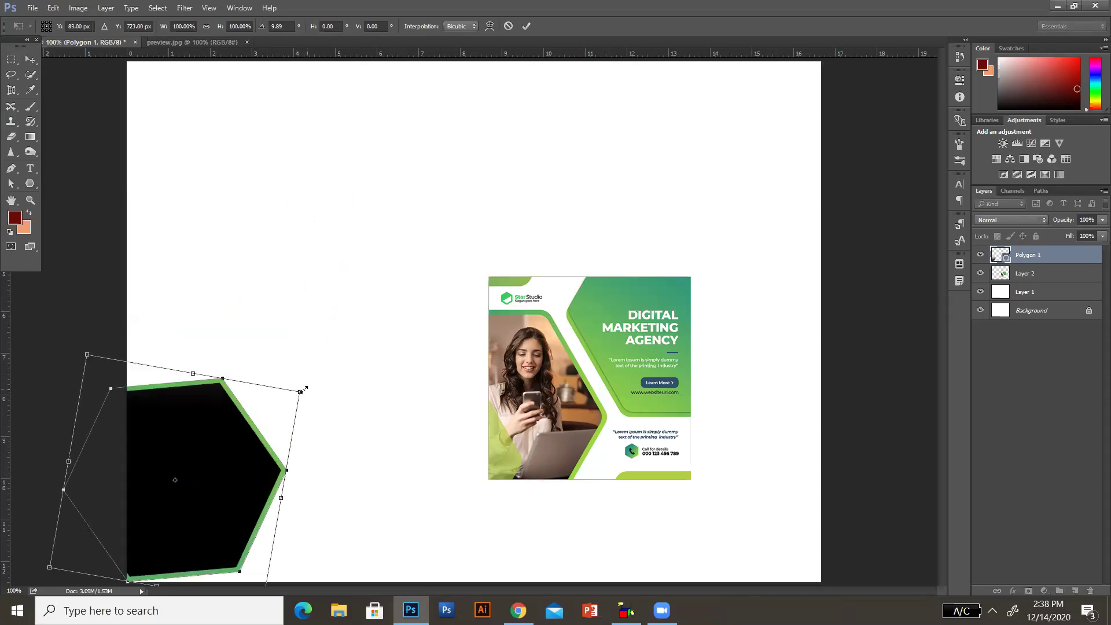
drag(300, 391, 401, 312)
drag(294, 419, 264, 438)
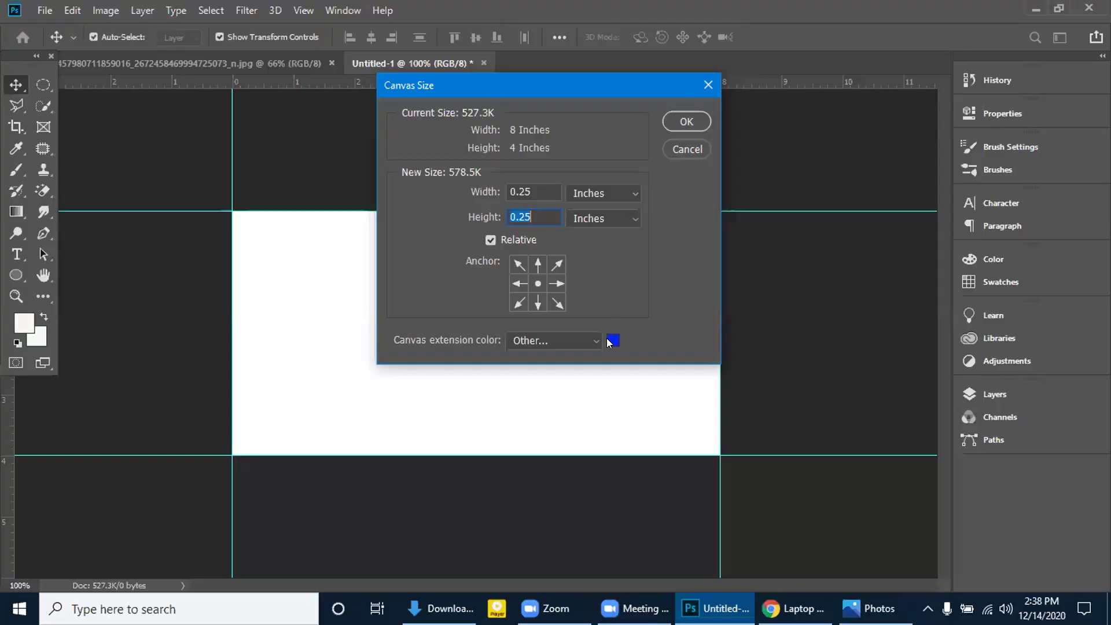
Extend the 8 x 4 inch canvas by a relative 0.25 inches in width and height with an orange extension colour
click(612, 340)
drag(539, 258, 552, 324)
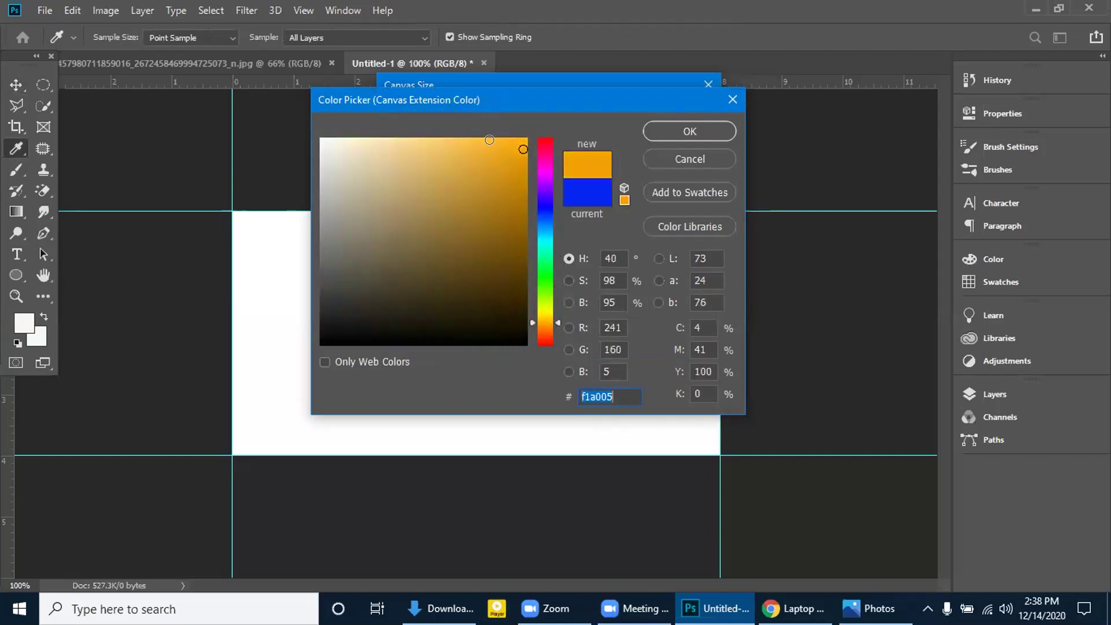
click(689, 131)
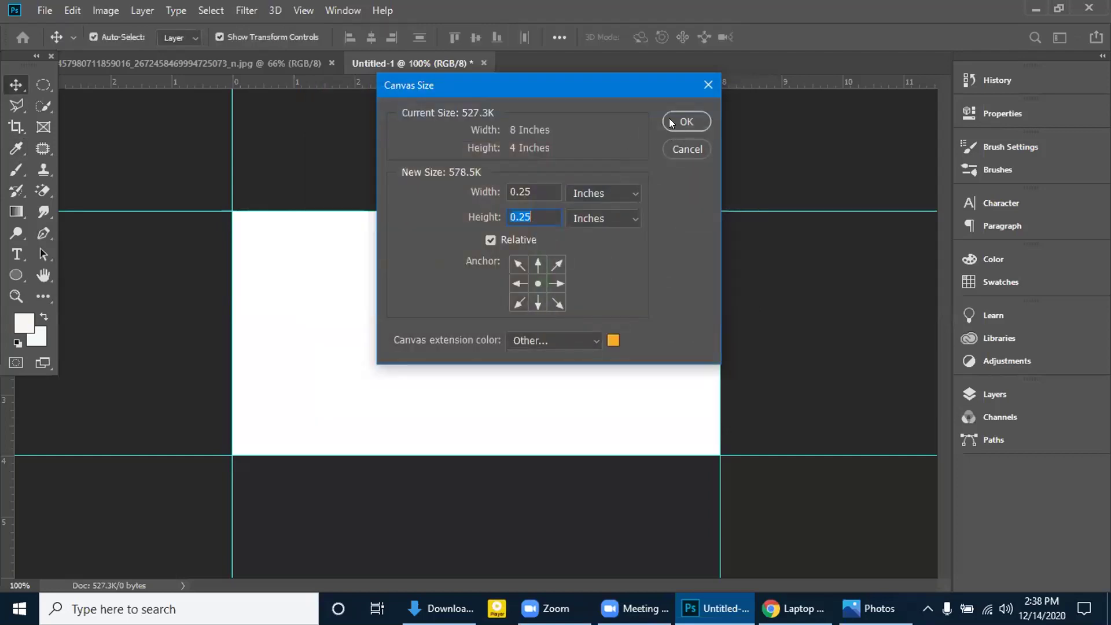
click(674, 121)
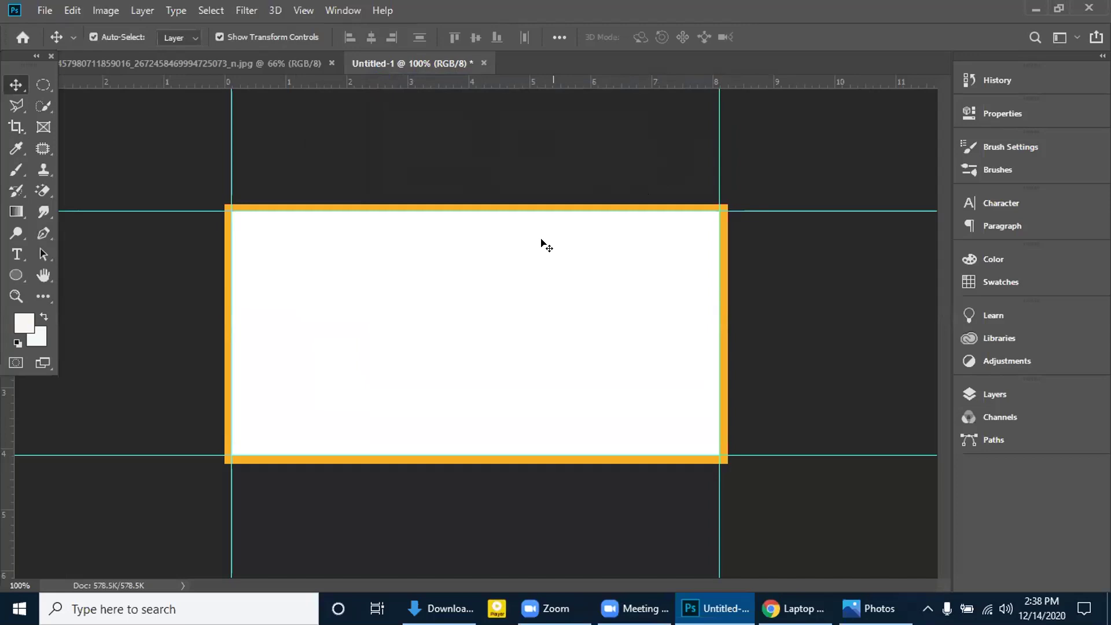
Add guides for the outer edges of the orange canvas border
drag(3, 408, 48, 410)
drag(48, 409, 224, 413)
drag(3, 412, 727, 452)
drag(547, 81, 544, 154)
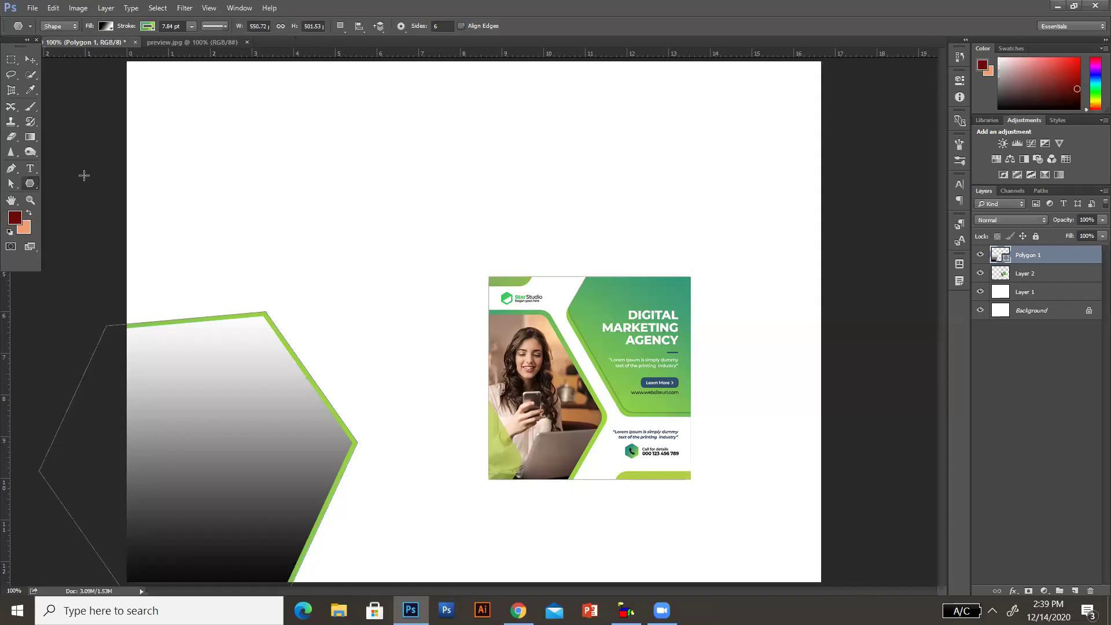
click(254, 148)
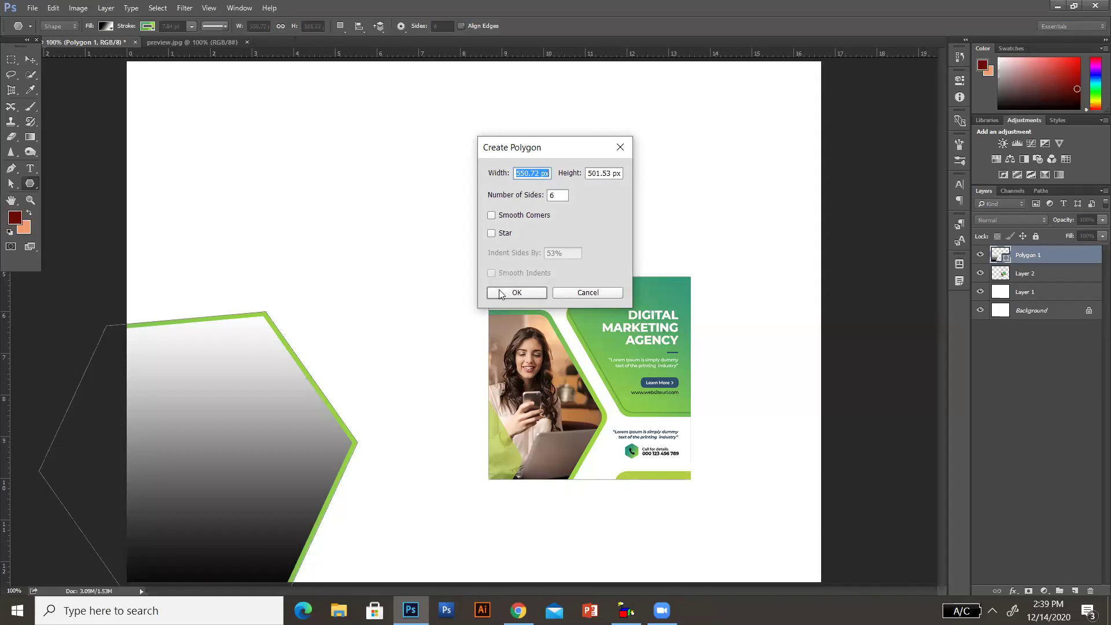
click(619, 148)
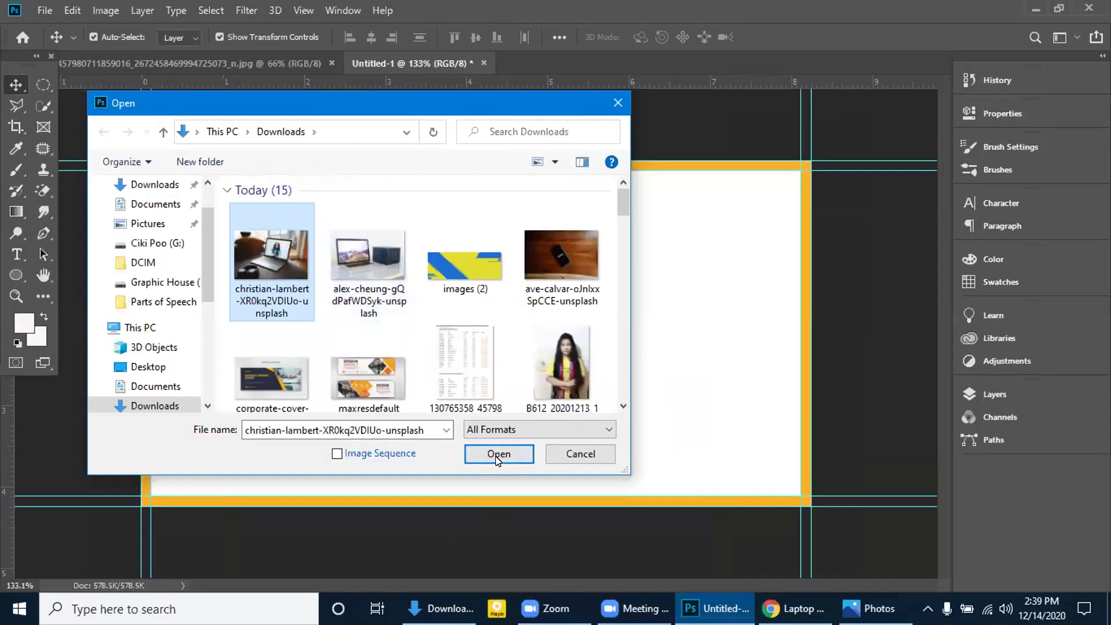
Open the photo of the laptop on the couch from the Downloads folder
click(498, 455)
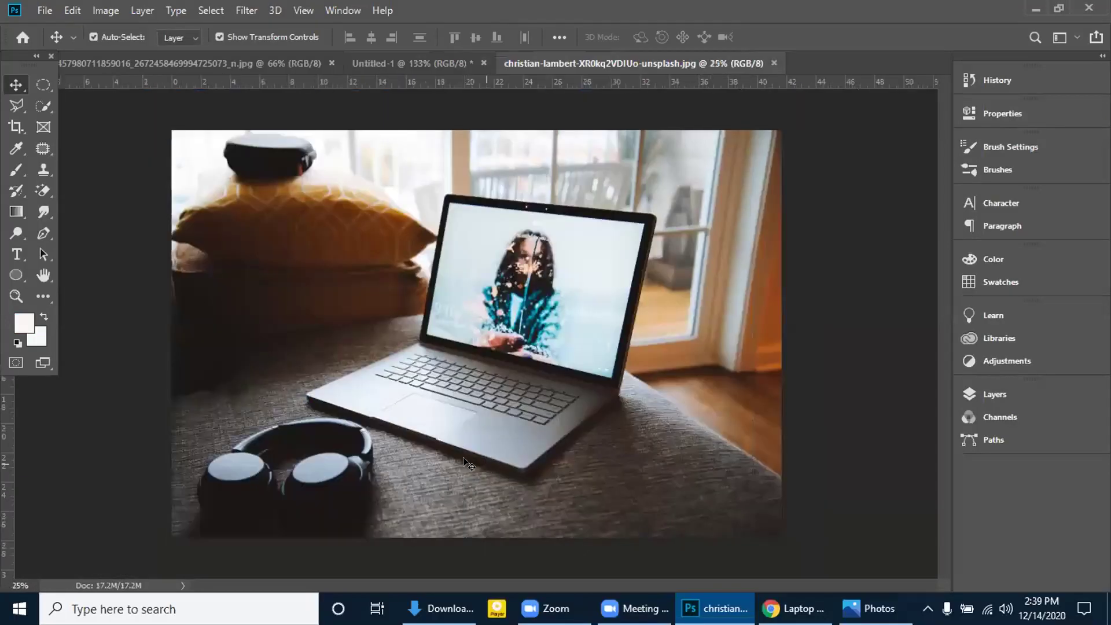
click(472, 61)
click(626, 68)
key(ctrl+plus)
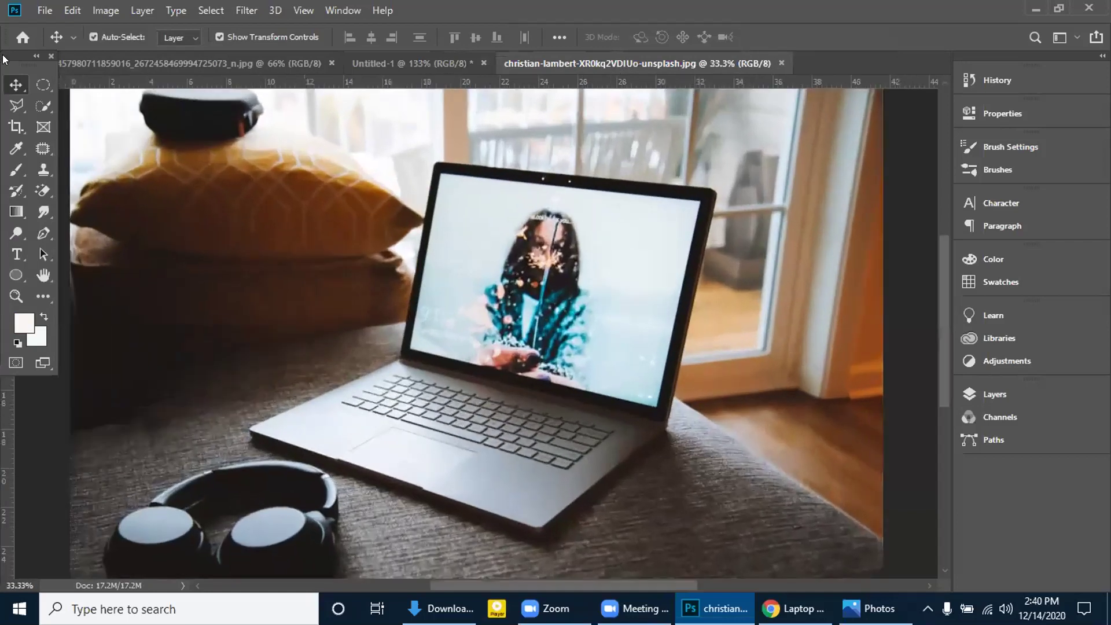
Select the whole laptop, both screen and keyboard base, with the Quick Selection tool
click(43, 105)
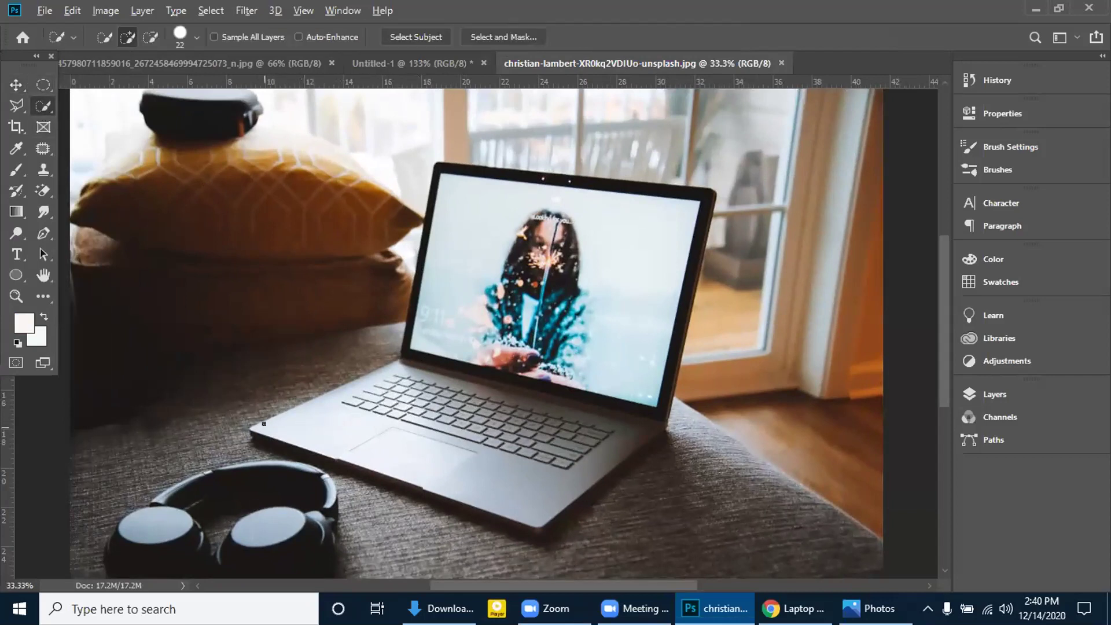
mouse_move(251, 425)
mouse_down()
mouse_move(345, 396)
mouse_move(492, 463)
mouse_move(530, 417)
mouse_move(412, 395)
mouse_move(408, 344)
mouse_move(421, 315)
mouse_move(408, 288)
mouse_move(444, 162)
mouse_move(709, 193)
mouse_move(692, 330)
mouse_up()
mouse_move(561, 280)
mouse_down()
mouse_move(517, 225)
mouse_move(501, 254)
mouse_move(510, 319)
mouse_move(561, 367)
mouse_up()
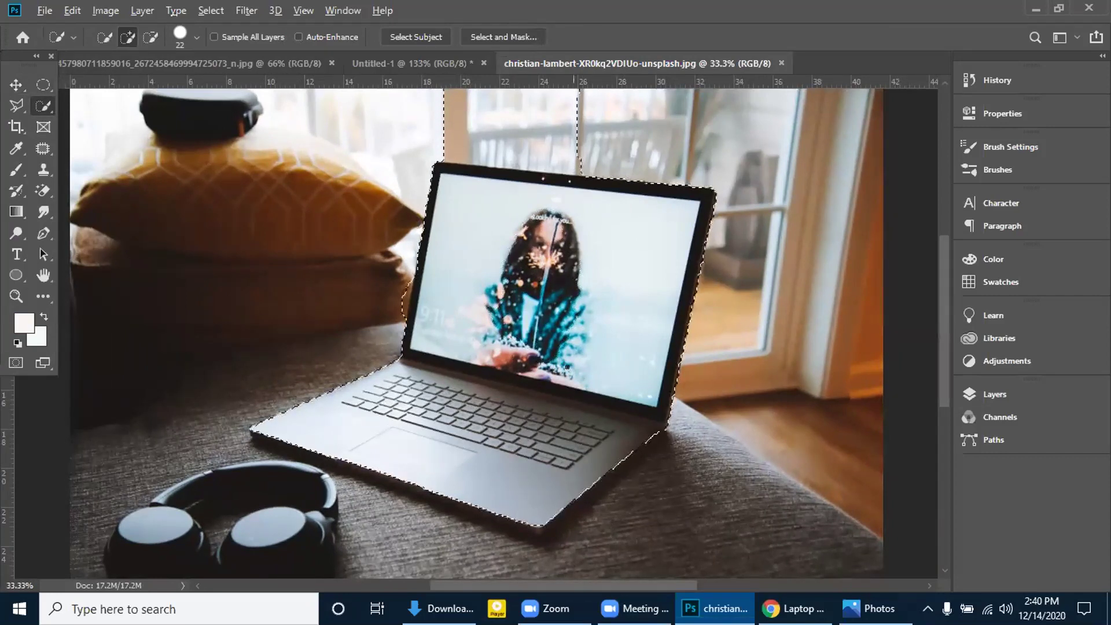
Subtract the window background above the laptop's lid from the selection
mouse_move(655, 229)
mouse_down()
mouse_move(703, 225)
mouse_move(613, 139)
mouse_move(700, 174)
mouse_move(705, 146)
mouse_move(657, 145)
mouse_up()
drag(523, 136, 517, 146)
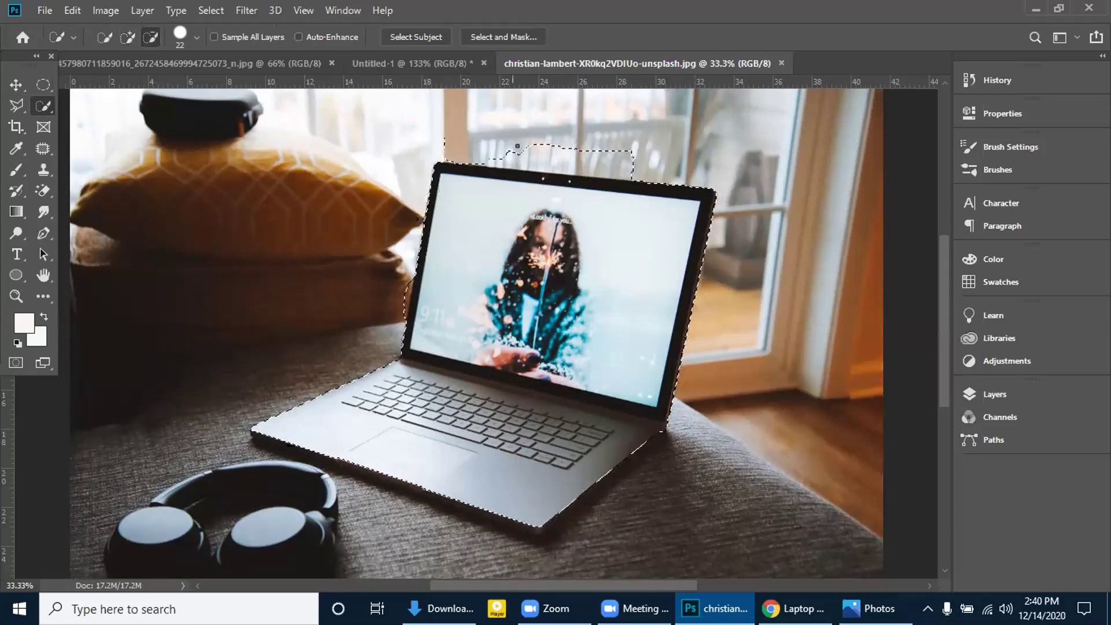
drag(509, 154, 602, 146)
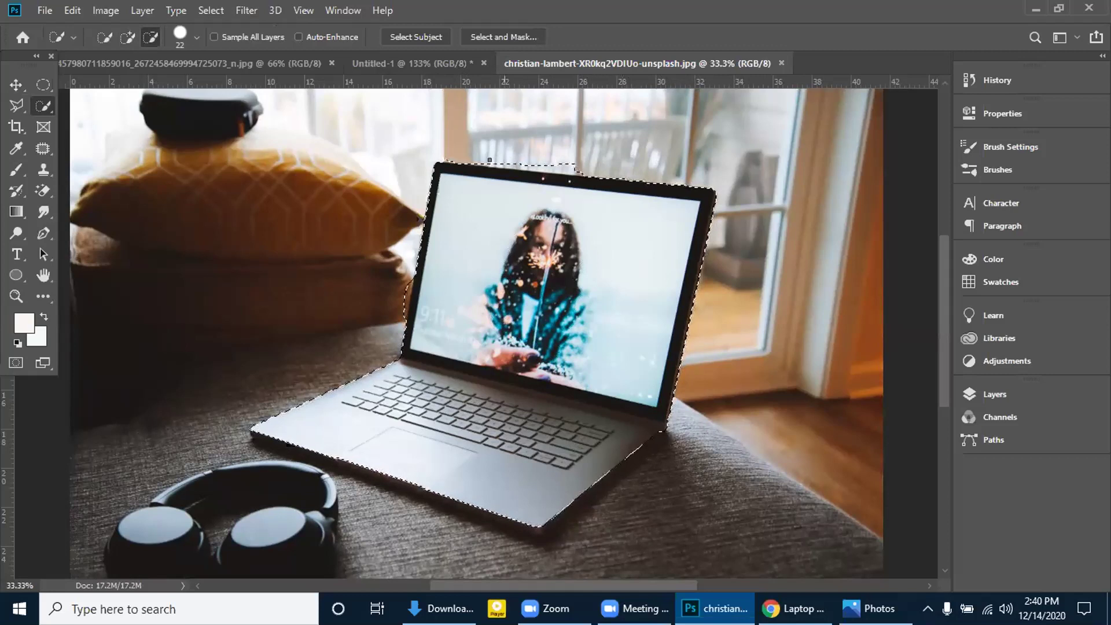
drag(489, 160, 574, 164)
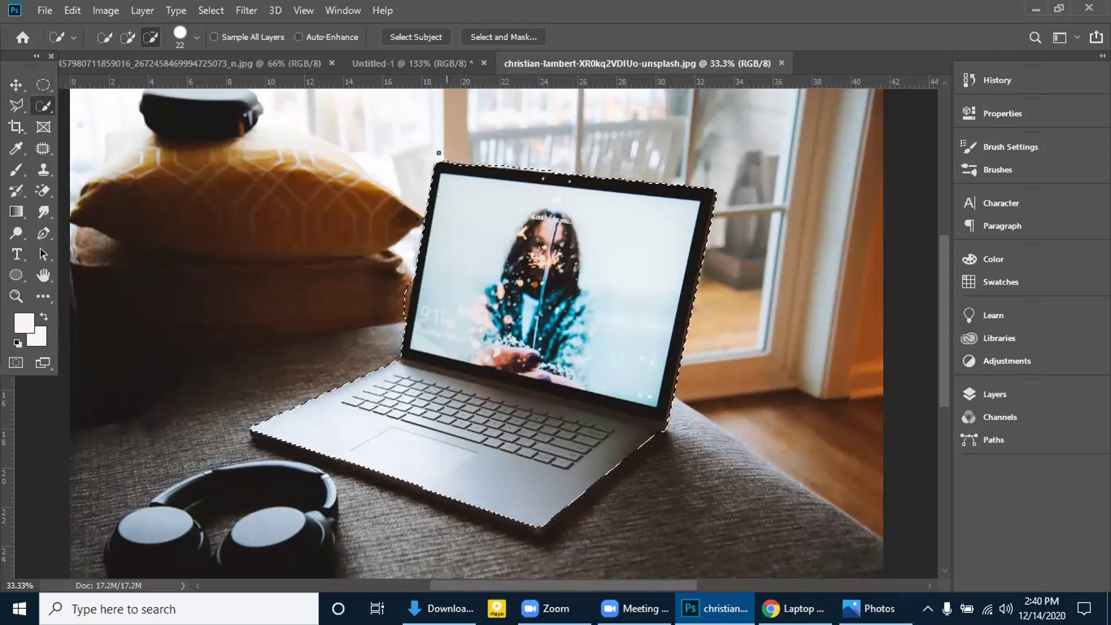
Refine the selection along the laptop lid's upper edge, subtracting leftover background and adding back the missed parts of the black bezel
scroll(502, 160, up, 3)
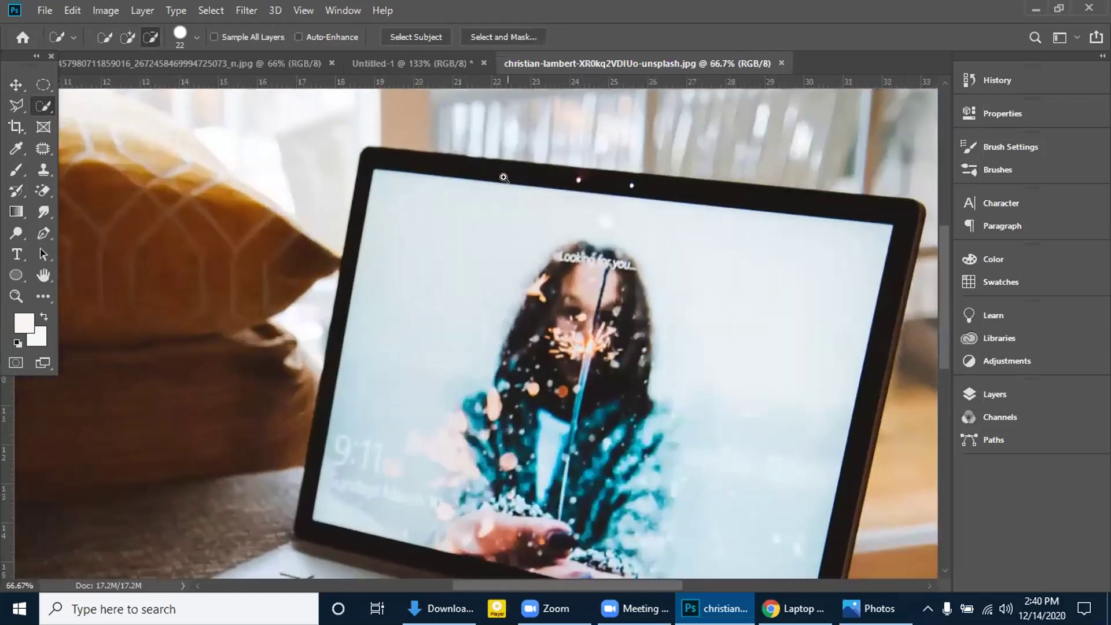
scroll(505, 178, up, 2)
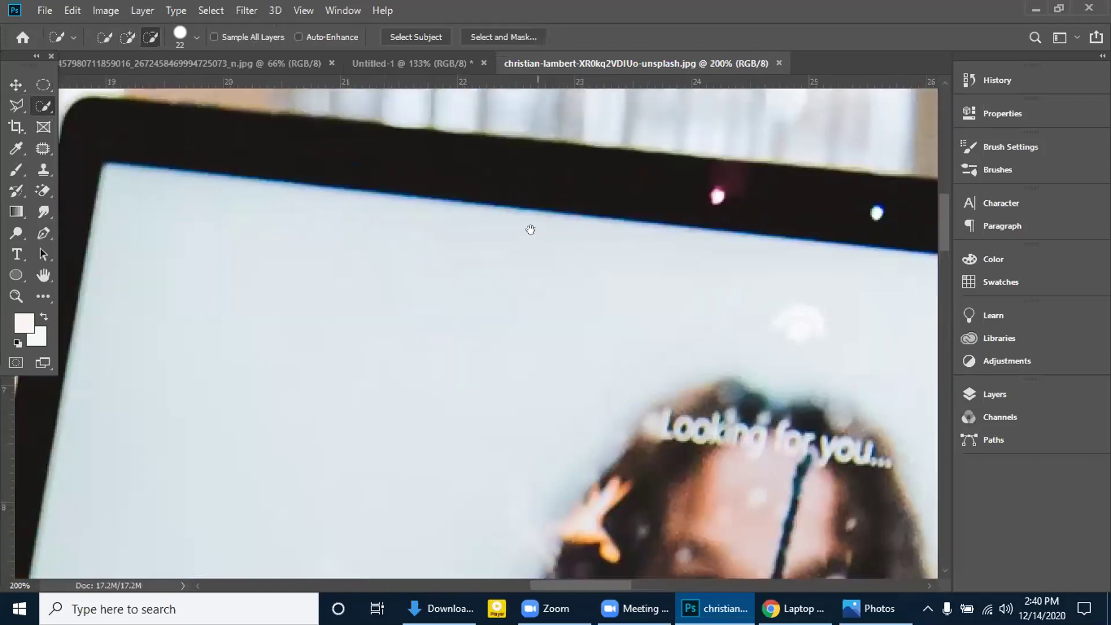
key(alt)
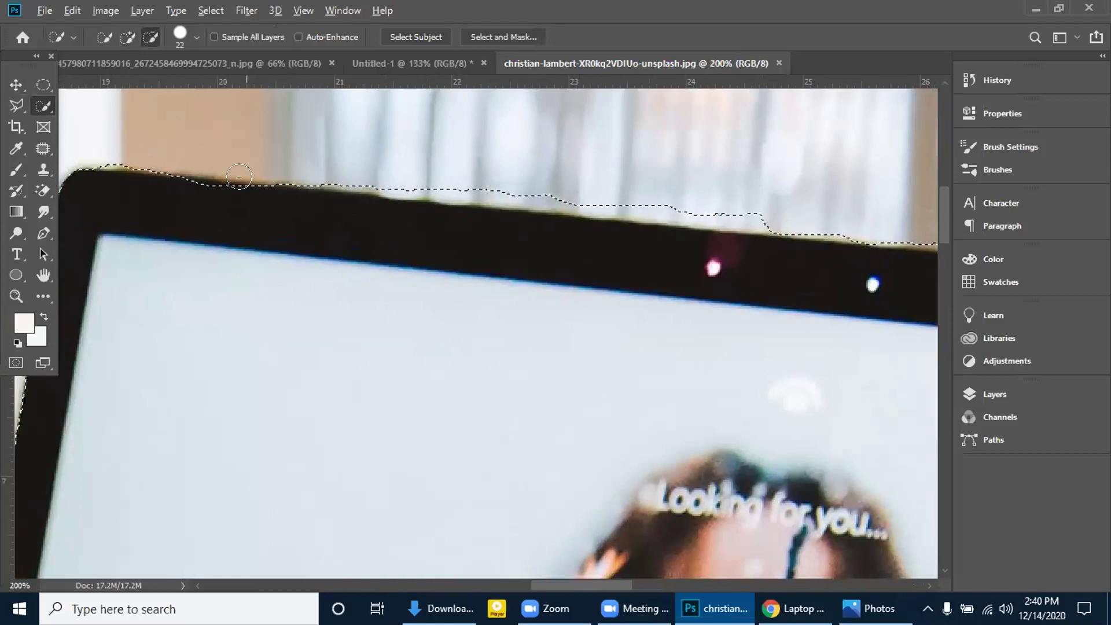
mouse_move(211, 187)
mouse_down()
mouse_move(234, 194)
mouse_move(197, 200)
mouse_move(198, 215)
mouse_move(196, 198)
mouse_move(215, 196)
mouse_move(201, 195)
mouse_move(384, 209)
mouse_up()
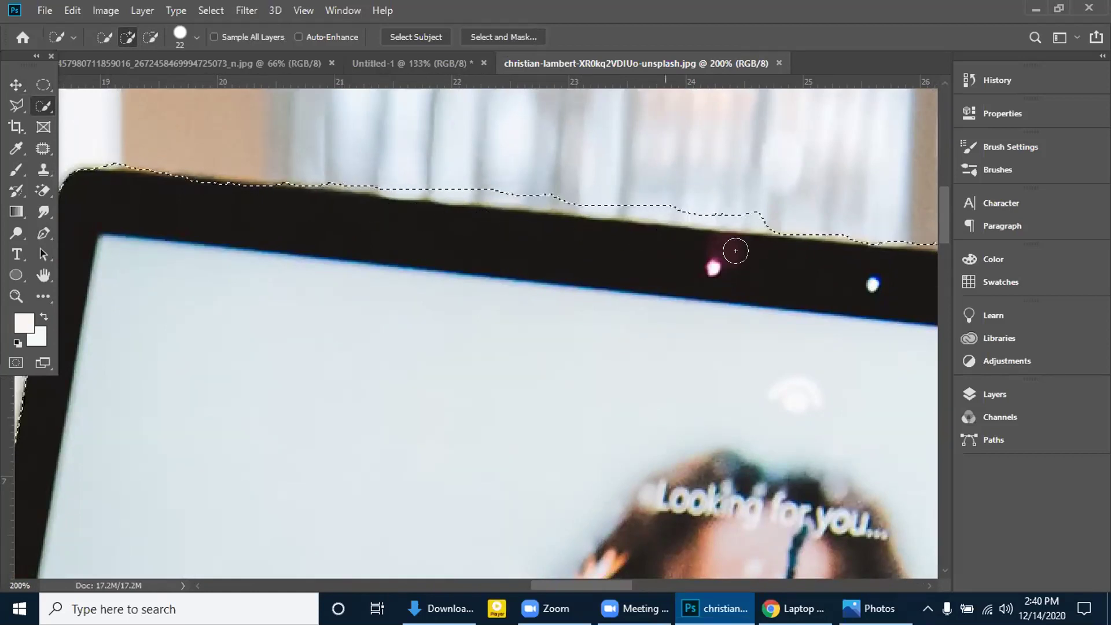
key(alt)
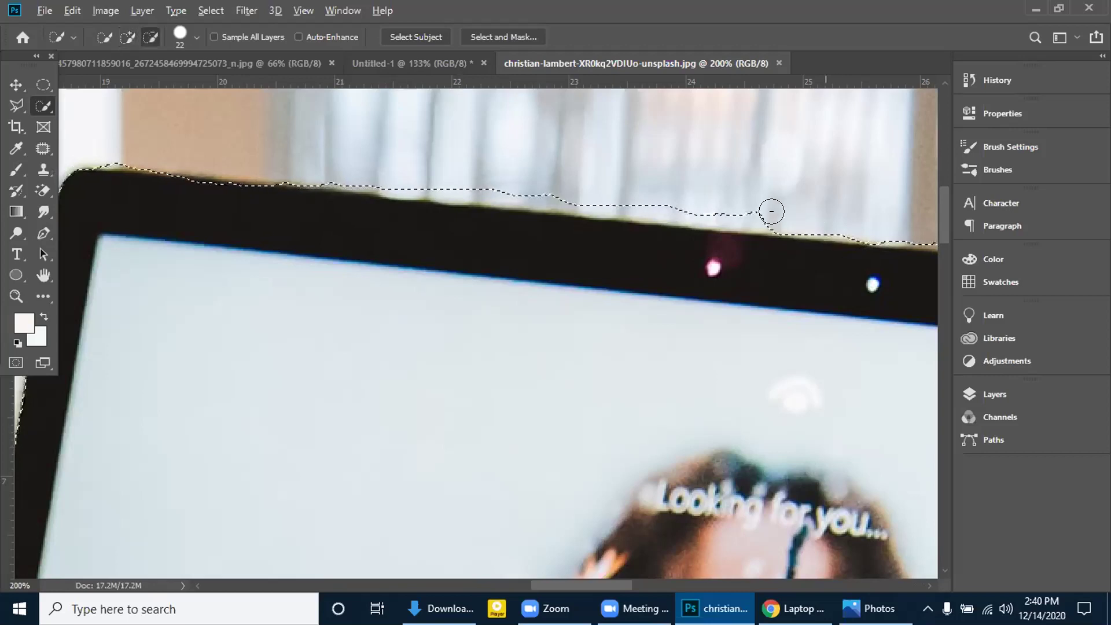
drag(731, 201, 712, 205)
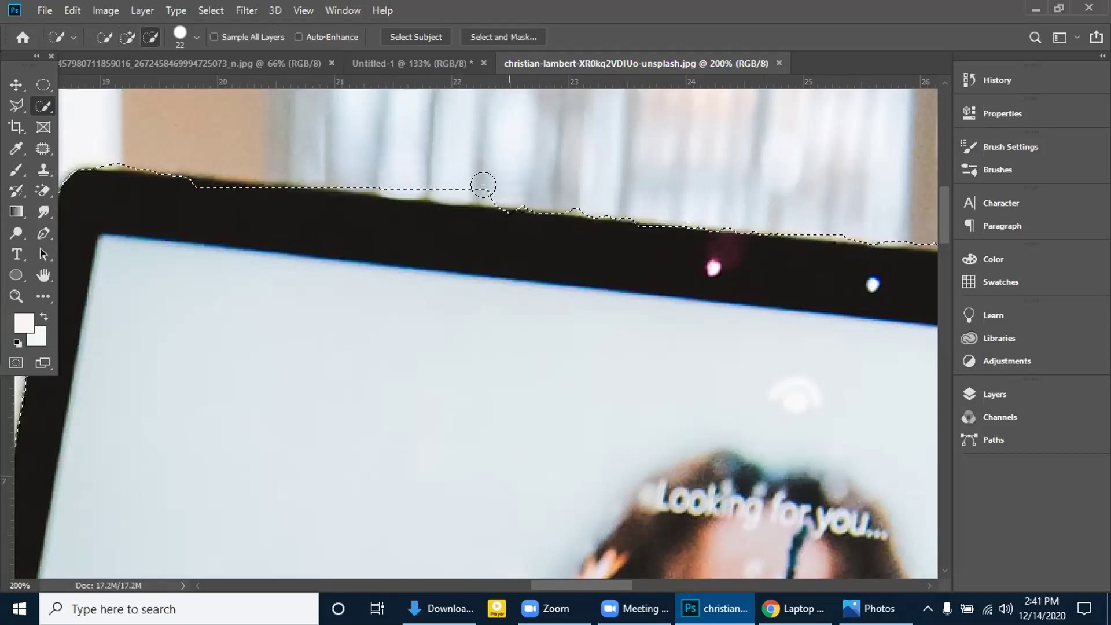
drag(454, 176, 324, 170)
click(364, 171)
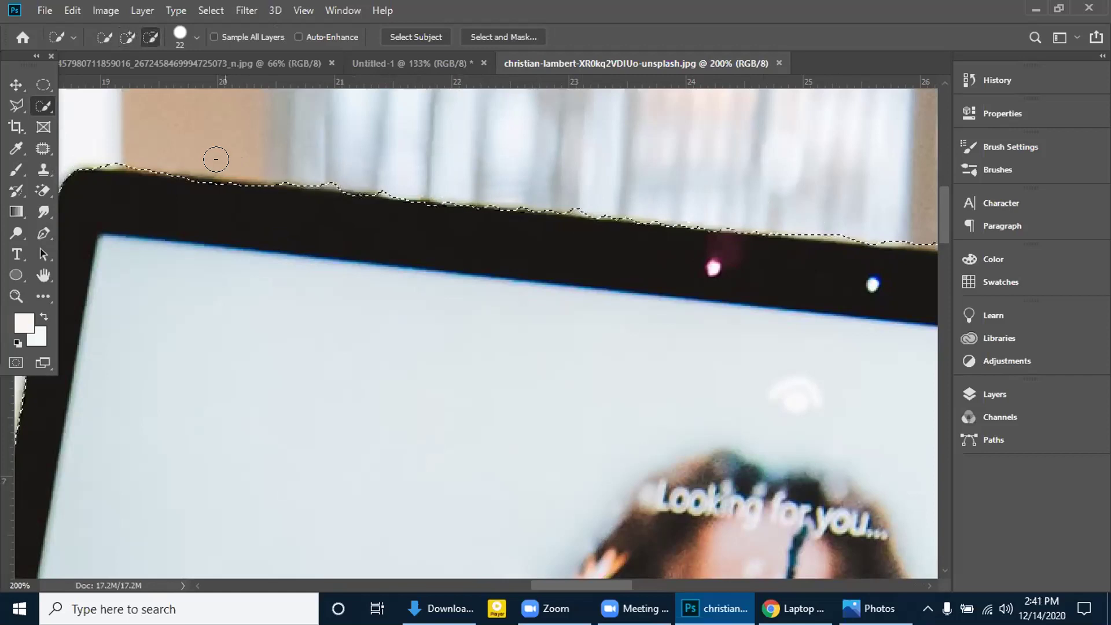
key(alt)
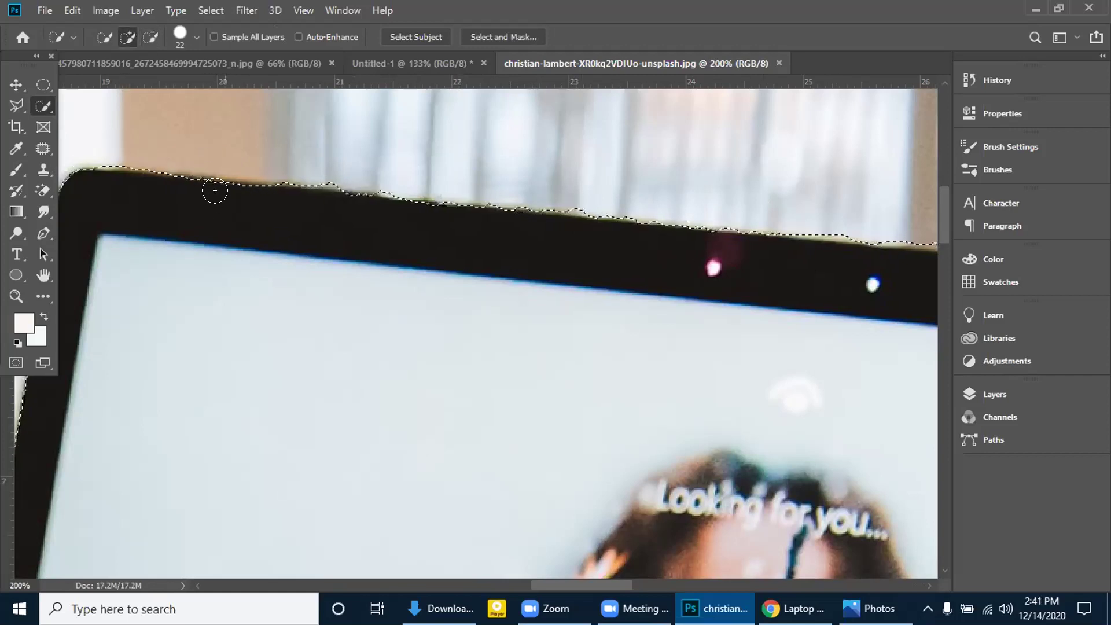
drag(239, 190, 466, 217)
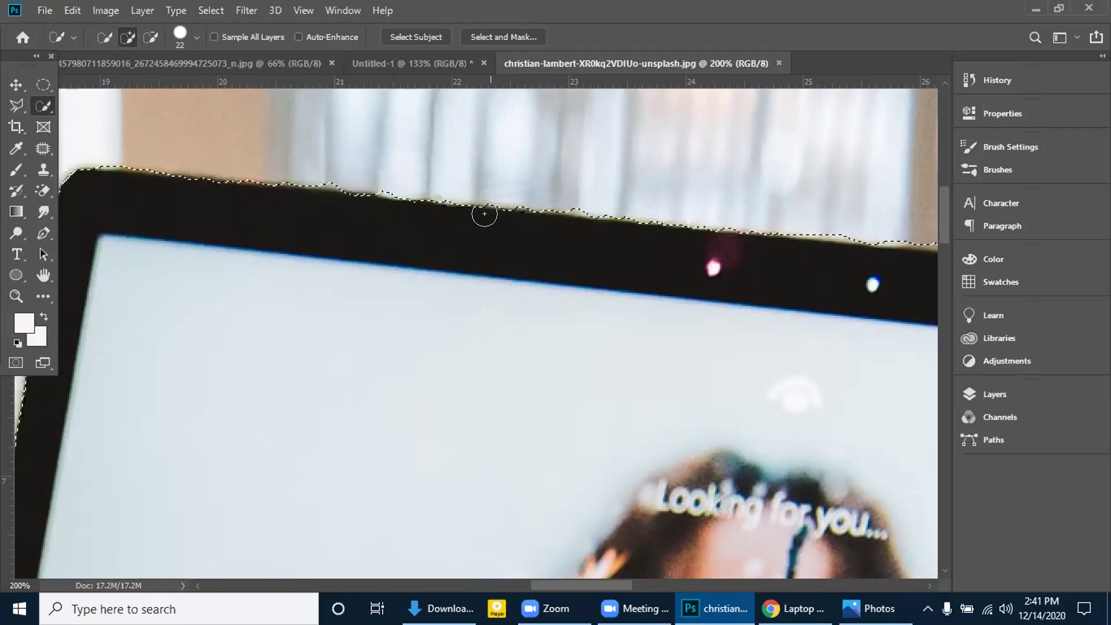
Move the selected laptop cutout into the Untitled-1 document with the orange border
alt+click(408, 242)
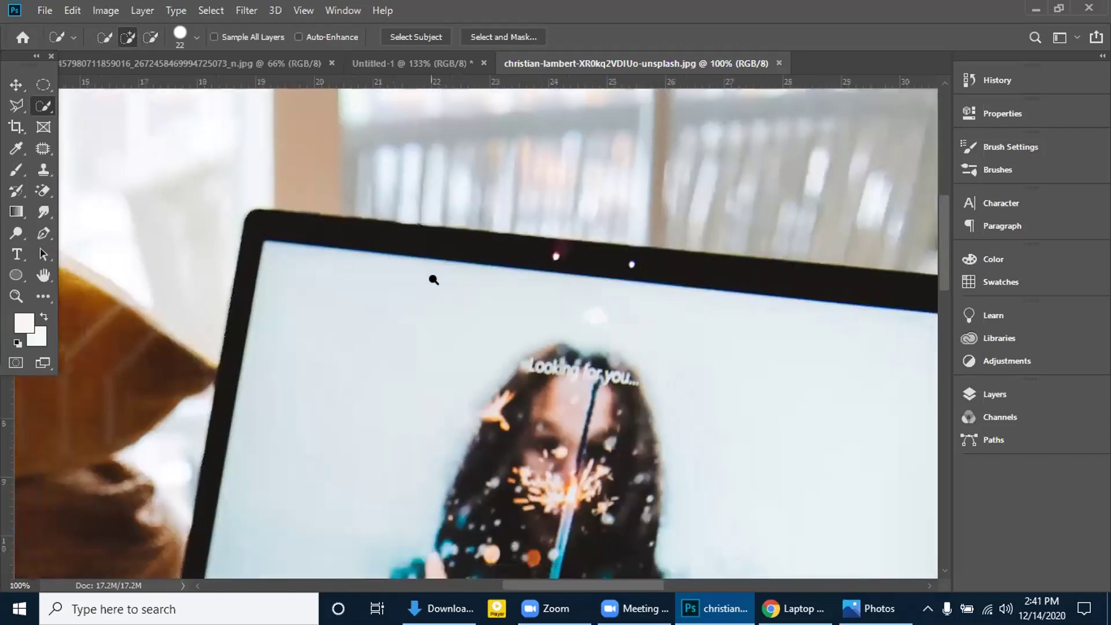
alt+click(432, 278)
alt+click(439, 284)
click(17, 87)
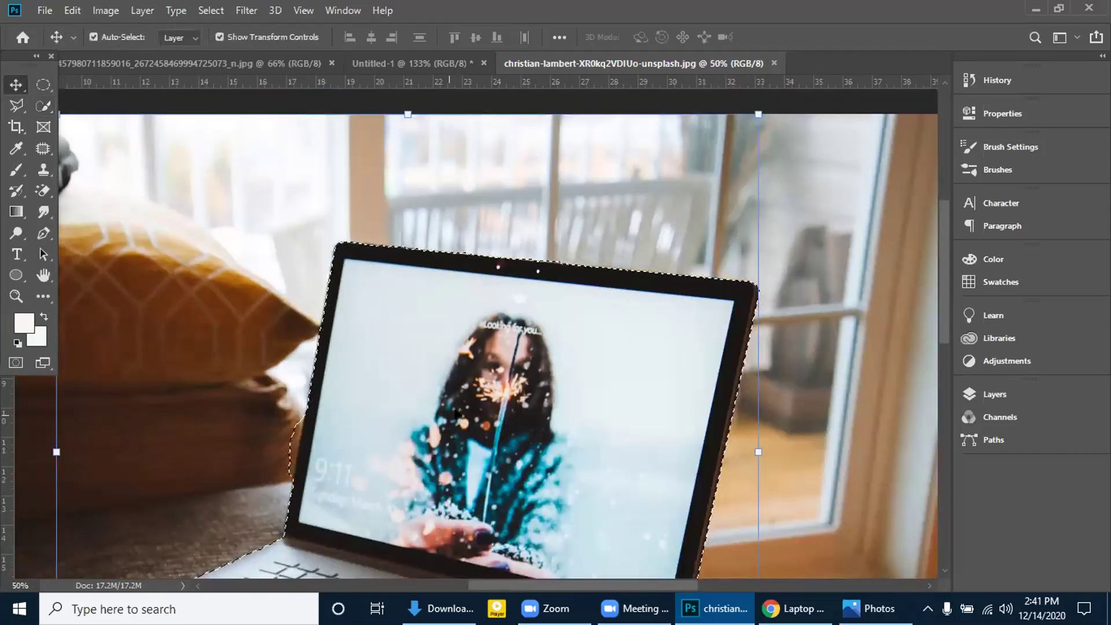
drag(545, 281, 588, 360)
key(ctrl+minus)
key(ctrl+minus)
key(ctrl+minus)
key(ctrl+minus)
key(ctrl+minus)
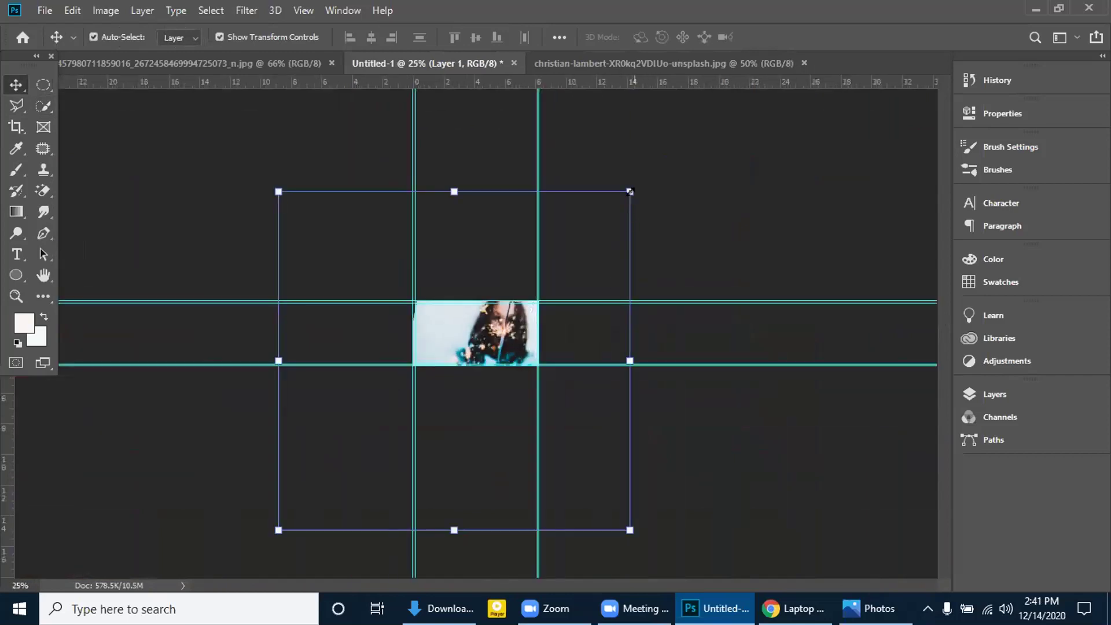
Scale the laptop down to about 23% width and 28% height and position it over the right half of the canvas
drag(629, 191, 488, 325)
key(ctrl+z)
key(ctrl+plus)
key(ctrl+plus)
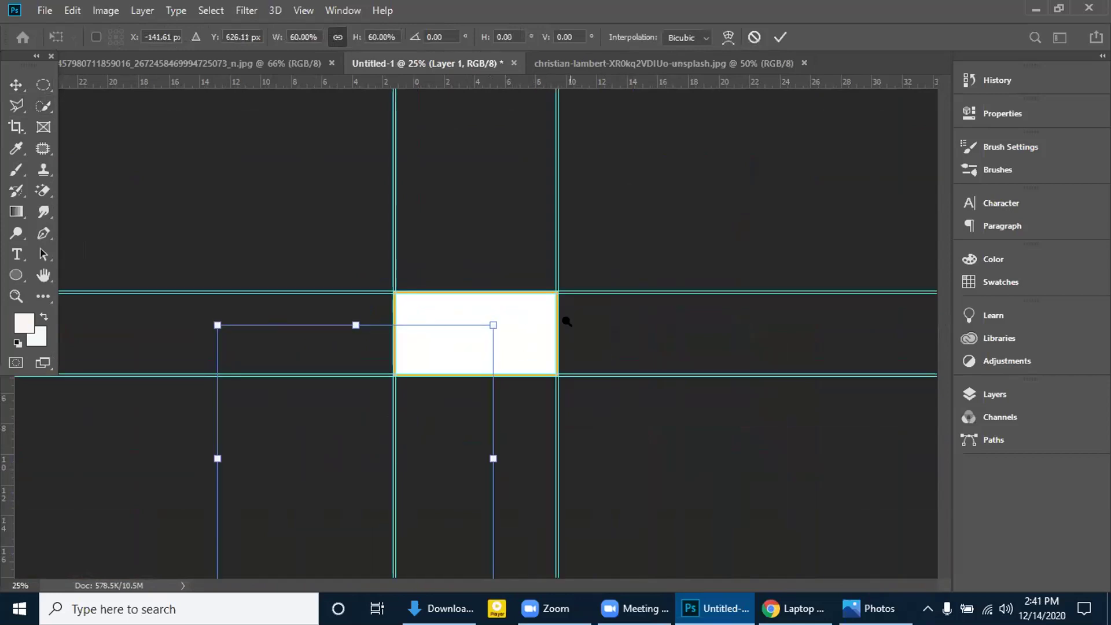
drag(355, 463, 486, 354)
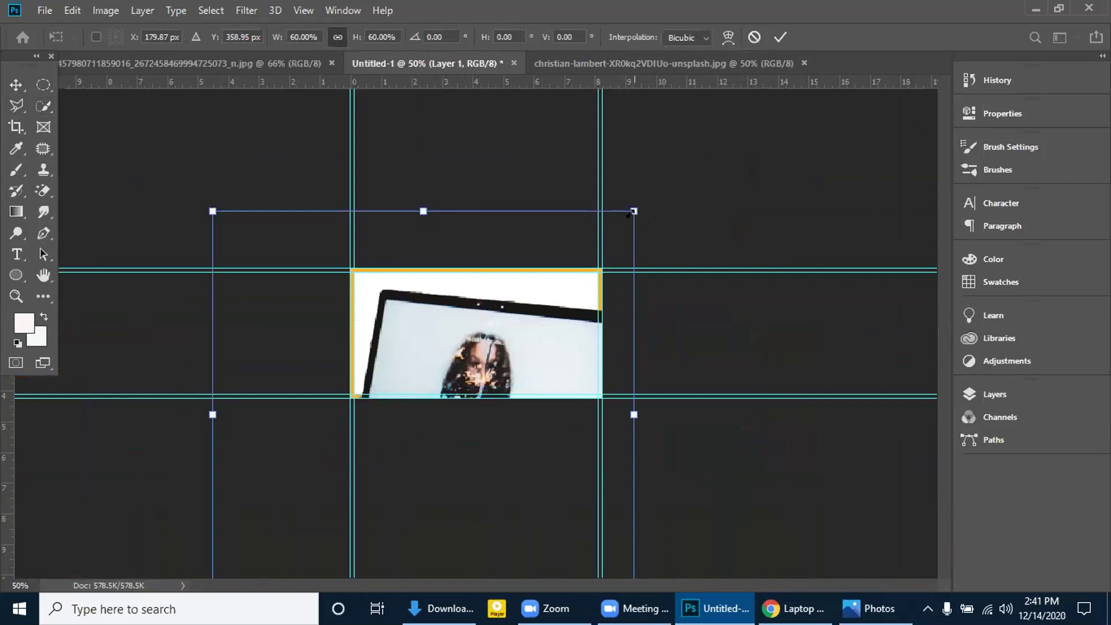
drag(631, 202, 538, 318)
Shrink the laptop to about 10.3% width and 10% height, place it right of the canvas centre and apply the transform
ctrl+click(514, 334)
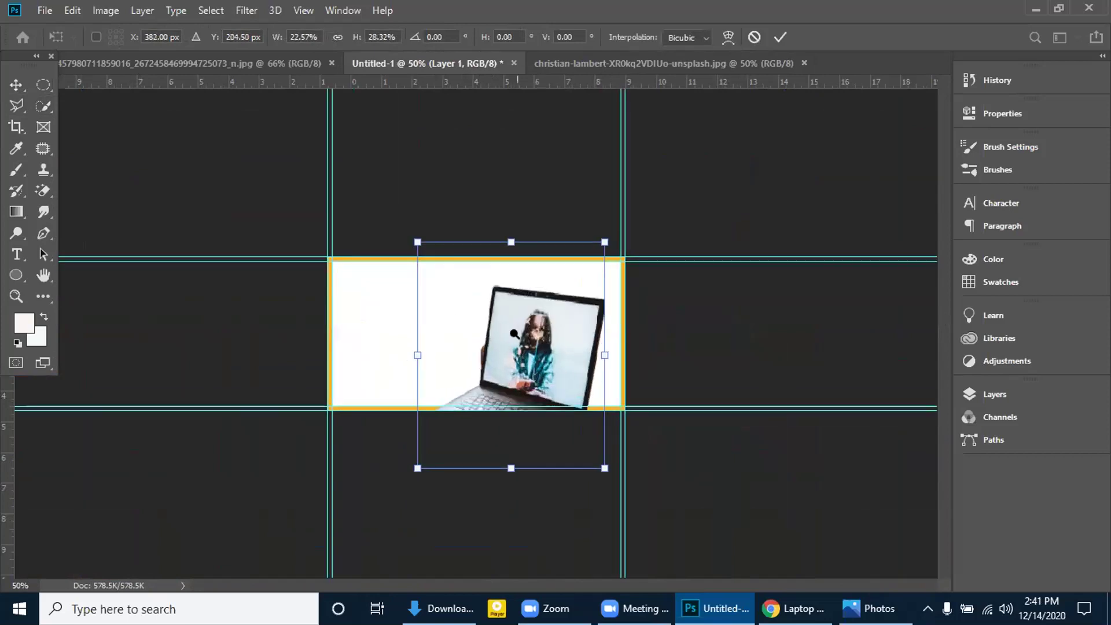
ctrl+click(514, 334)
ctrl+click(510, 330)
drag(529, 362, 575, 306)
drag(526, 275, 531, 433)
drag(215, 147, 428, 395)
drag(622, 466, 494, 205)
drag(307, 138, 434, 378)
drag(496, 445, 486, 243)
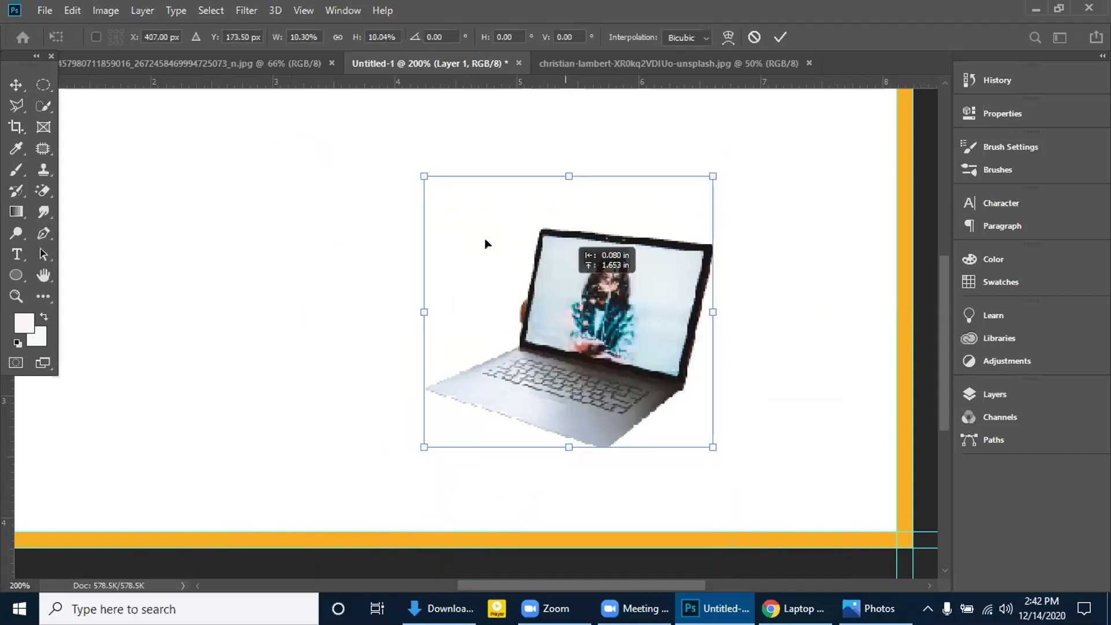
click(779, 37)
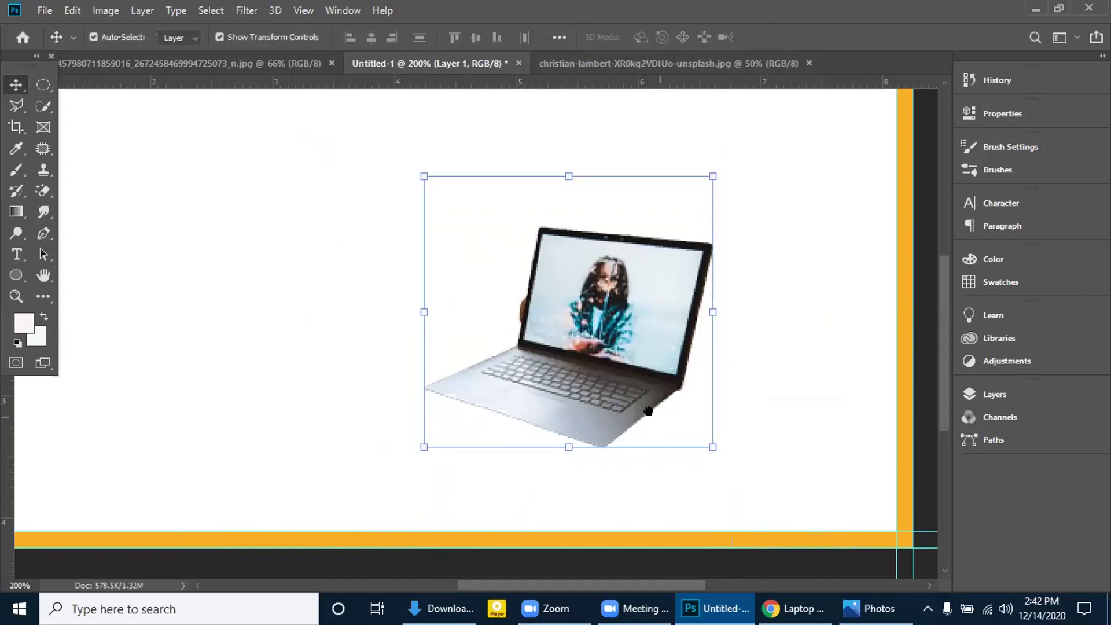
Move the laptop about 1 inch closer to the canvas's right border
key(ctrl+minus)
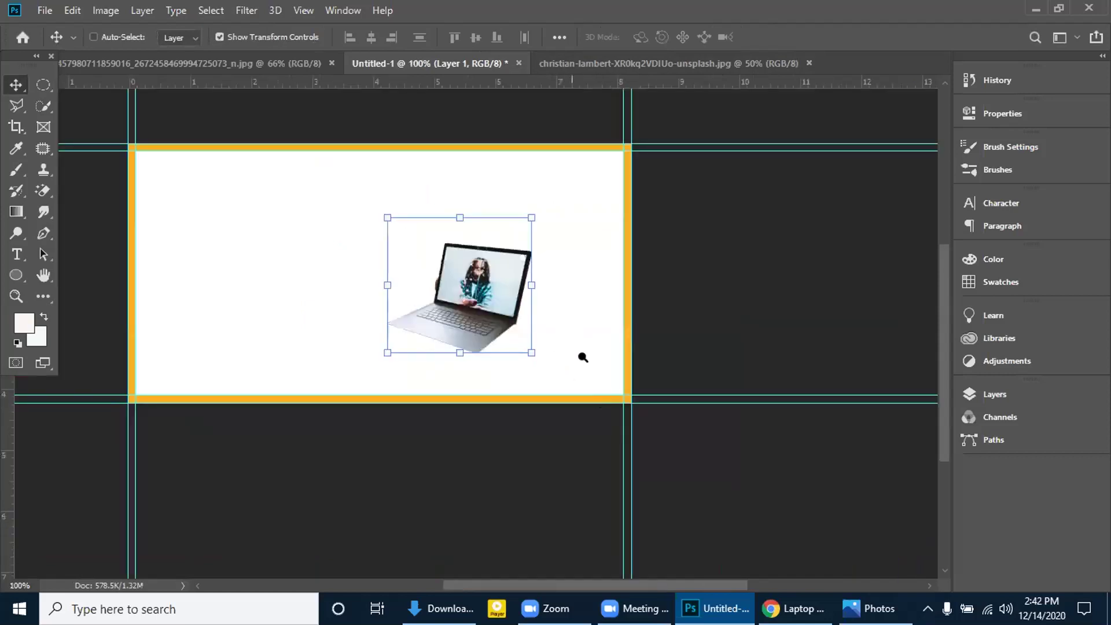
scroll(583, 357, up, 3)
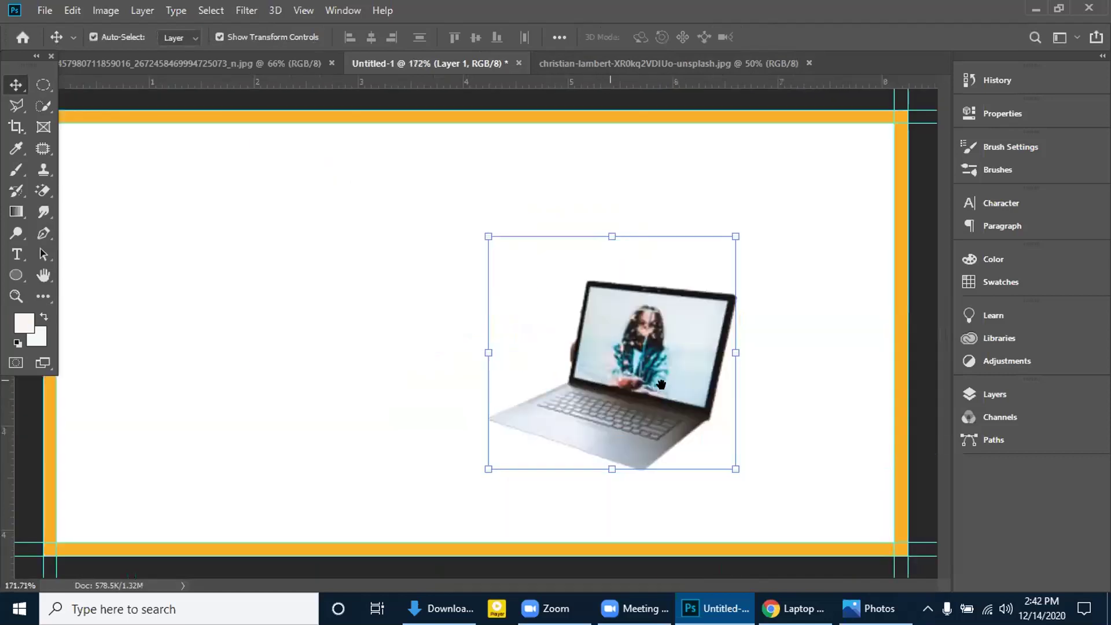
drag(639, 382, 694, 342)
scroll(687, 326, up, 3)
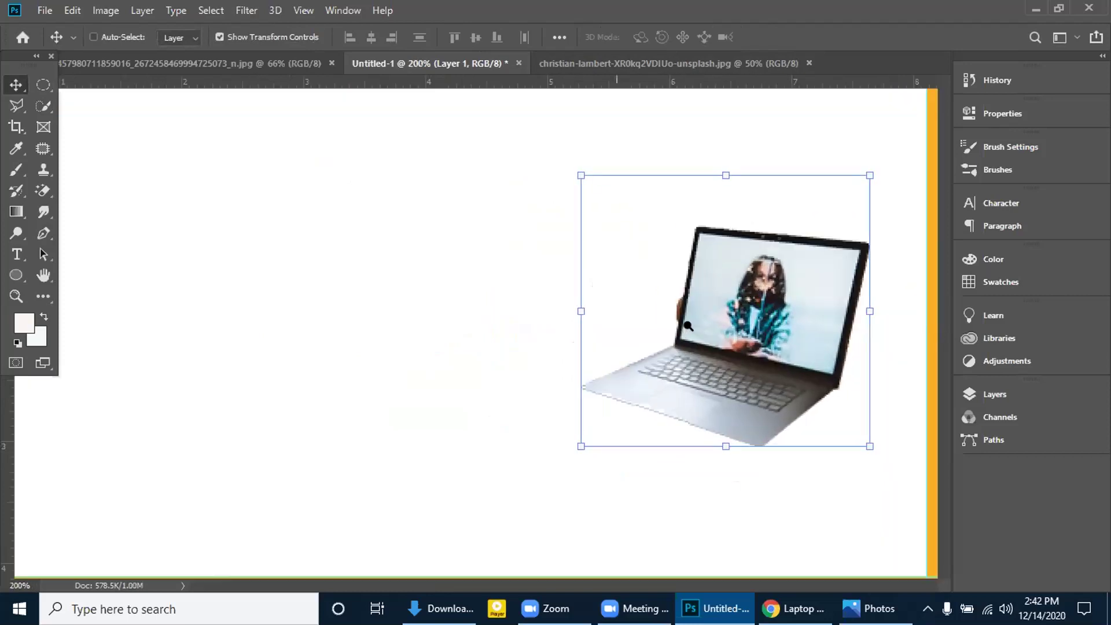
drag(687, 334, 679, 337)
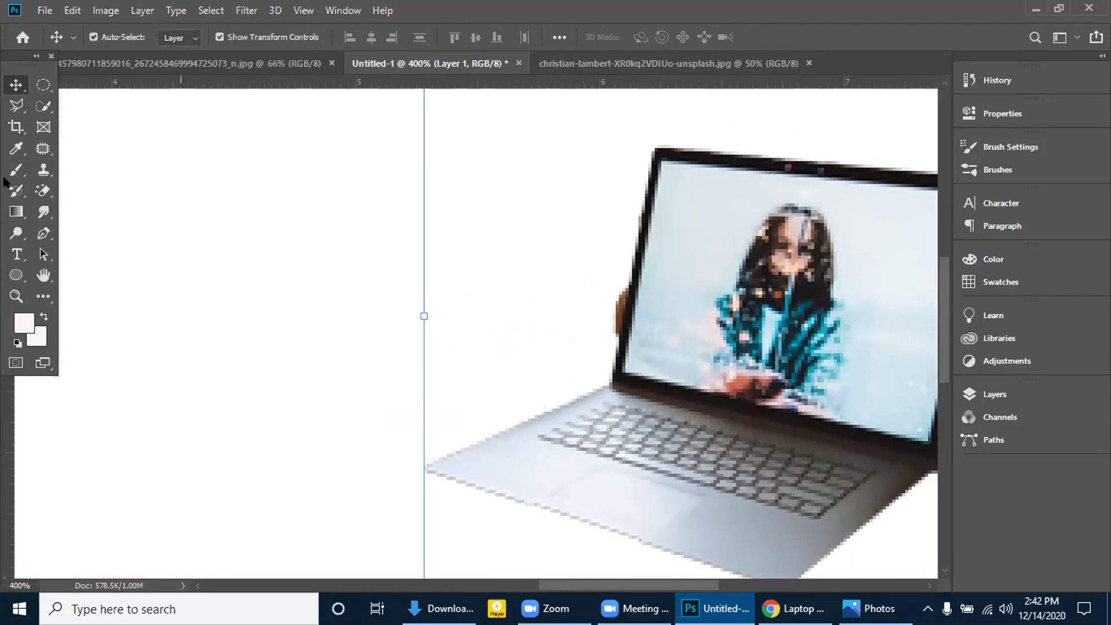
Erase the leftover brown pillow fragment beside the laptop screen's left edge using the Eraser tool with a size 3 brush
key(shift+e)
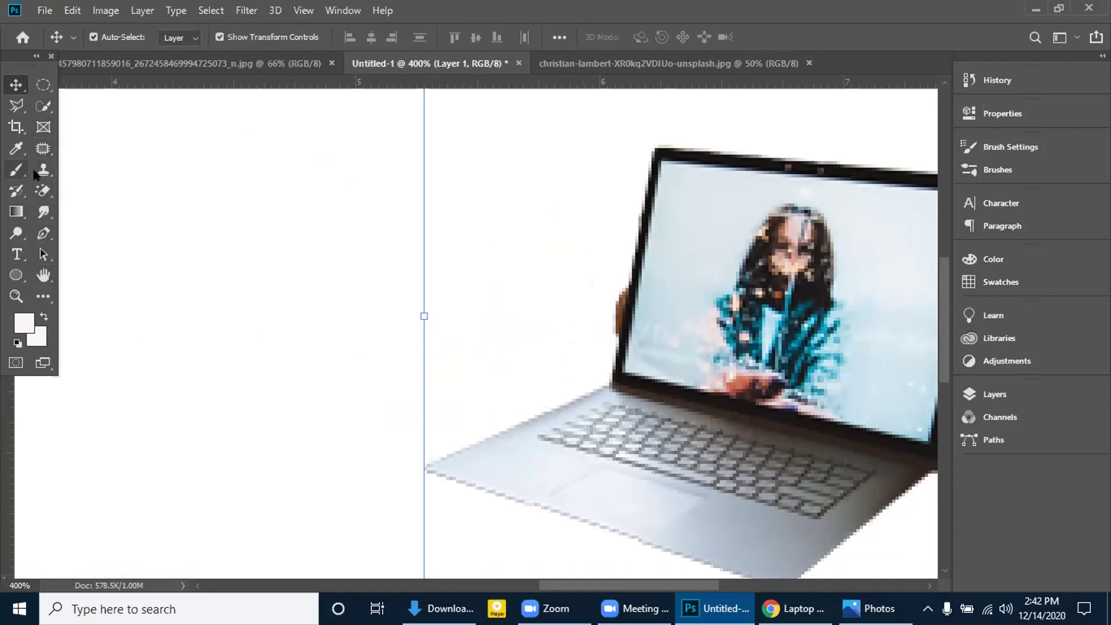
click(41, 191)
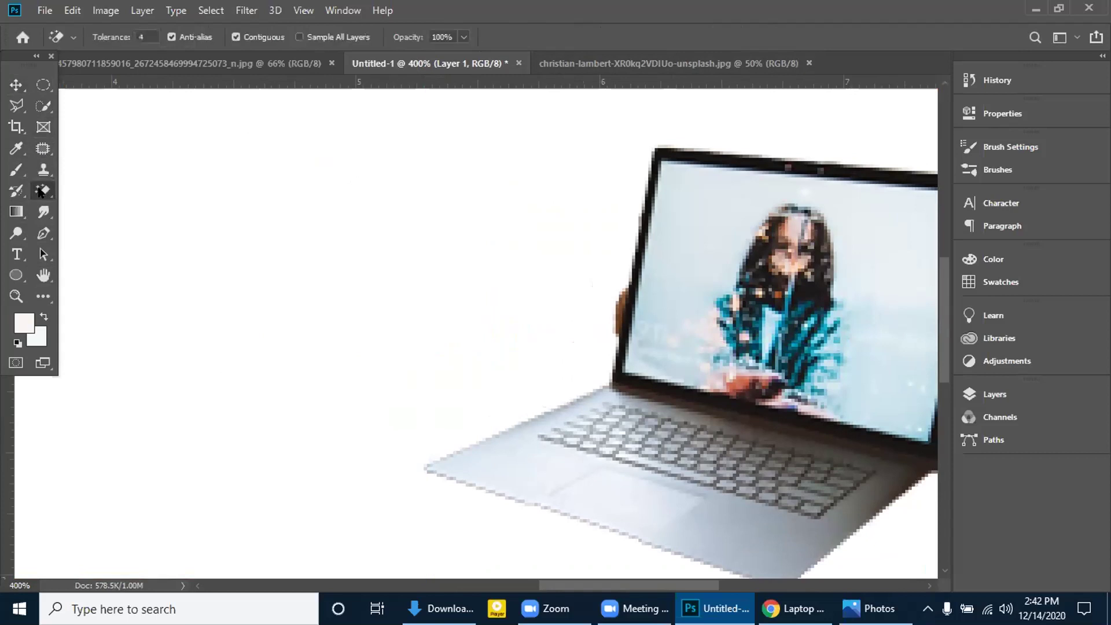
right_click(41, 192)
click(93, 192)
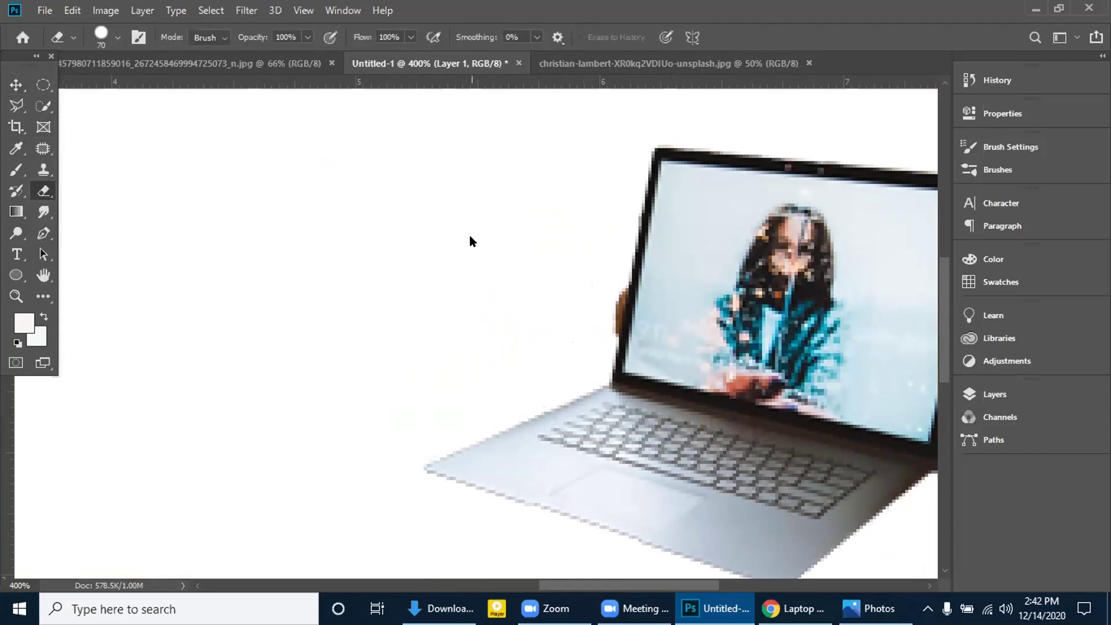
key(bracketleft)
key(bracketleft)
key(bracketleft)
key(bracketleft)
key(bracketleft)
key(bracketleft)
key(bracketleft)
key(bracketleft)
key(bracketleft)
key(bracketleft)
key(bracketleft)
drag(616, 285, 607, 331)
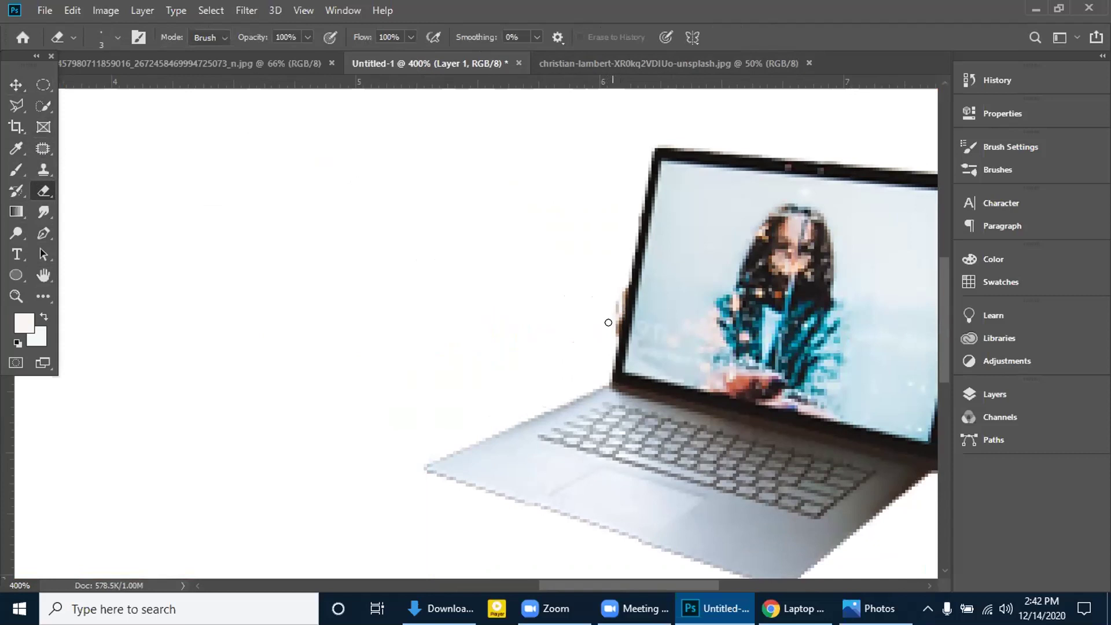
drag(617, 309, 607, 337)
drag(617, 292, 606, 346)
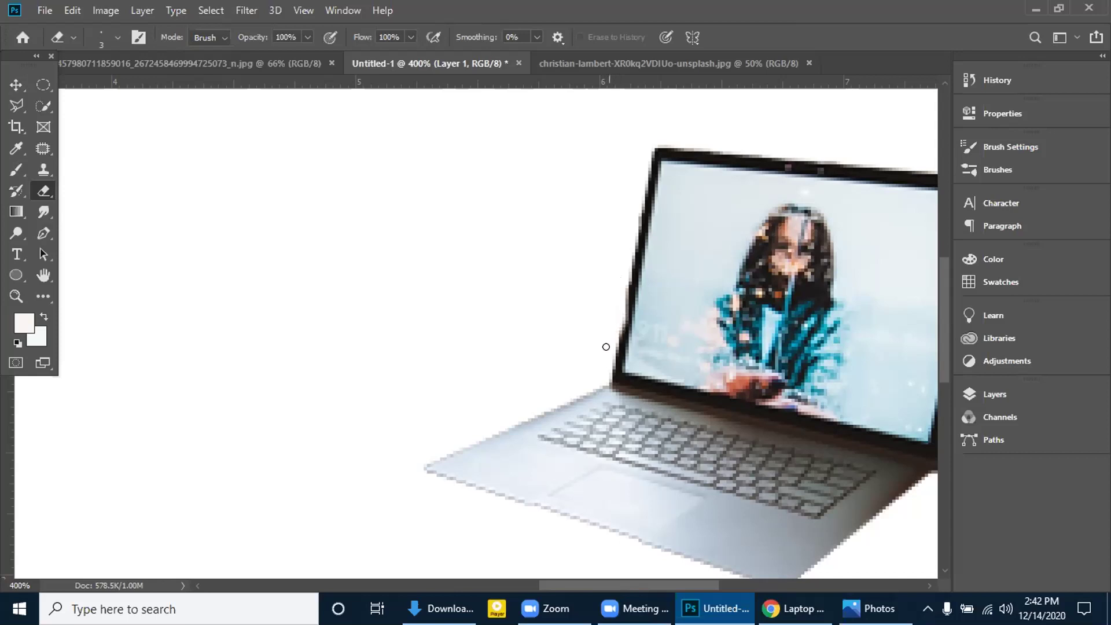
Move the laptop up and slightly toward the canvas's right border, about 0.3 inch in each direction
alt+click(434, 216)
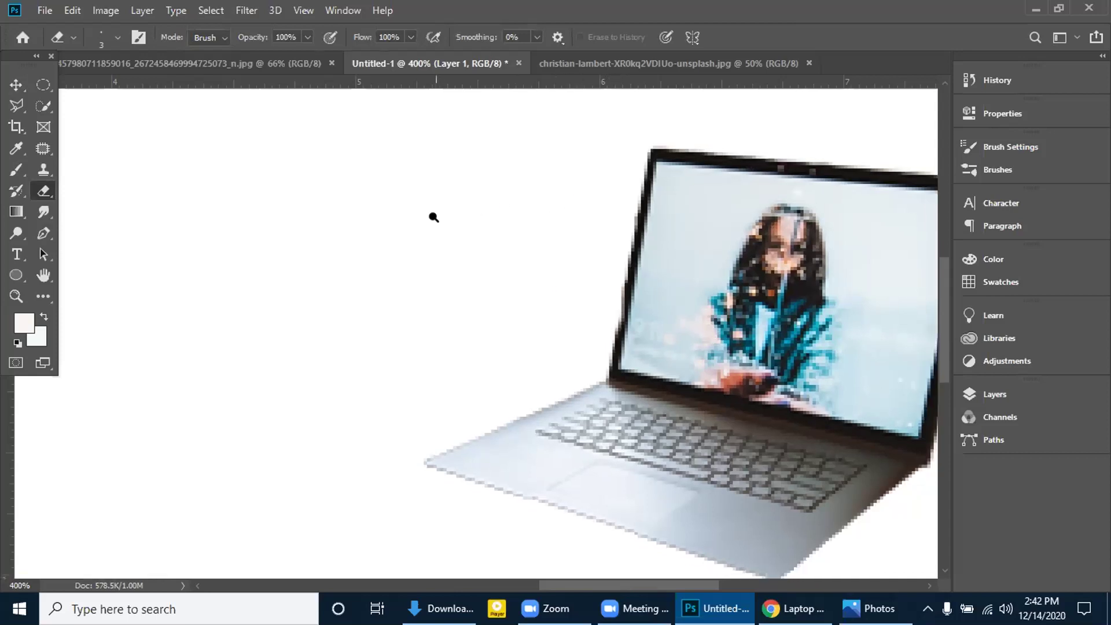
mouse_move(433, 233)
mouse_down()
mouse_move(389, 280)
mouse_move(436, 286)
mouse_move(408, 285)
mouse_up()
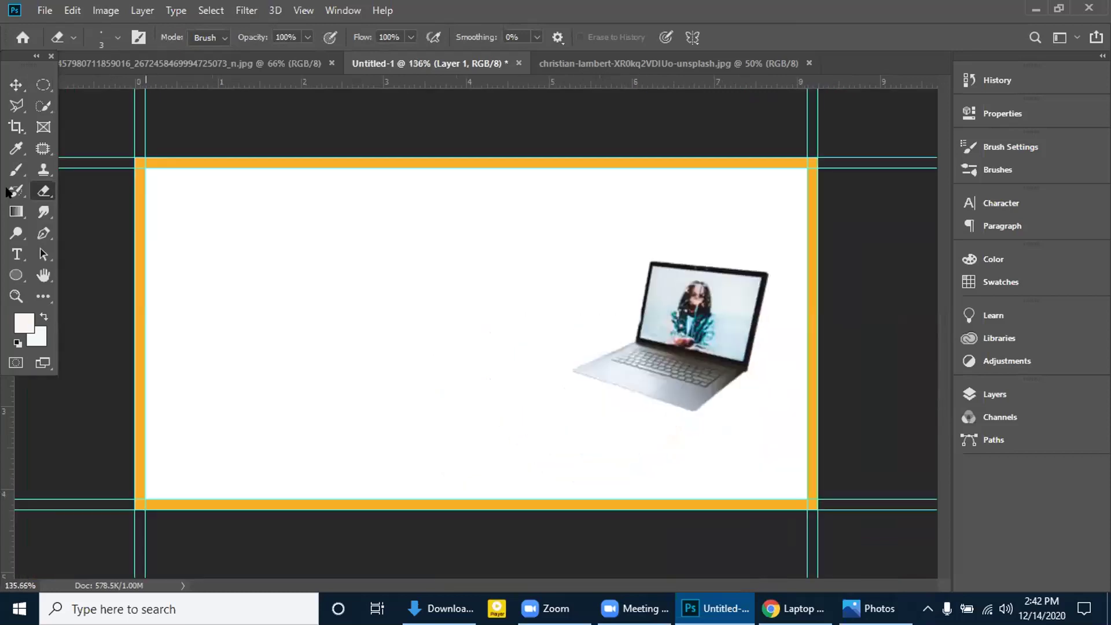
click(15, 85)
drag(696, 356, 723, 326)
click(733, 472)
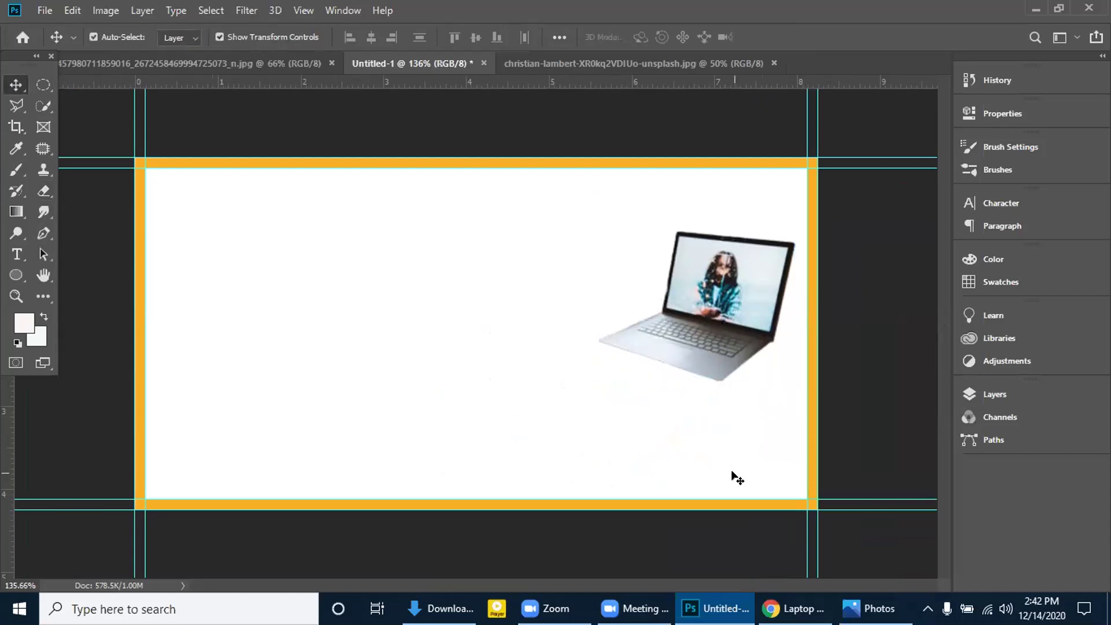
Compare the layout with the business banner template in Photos and shift the laptop about 0.1 inch toward the canvas centre
click(874, 608)
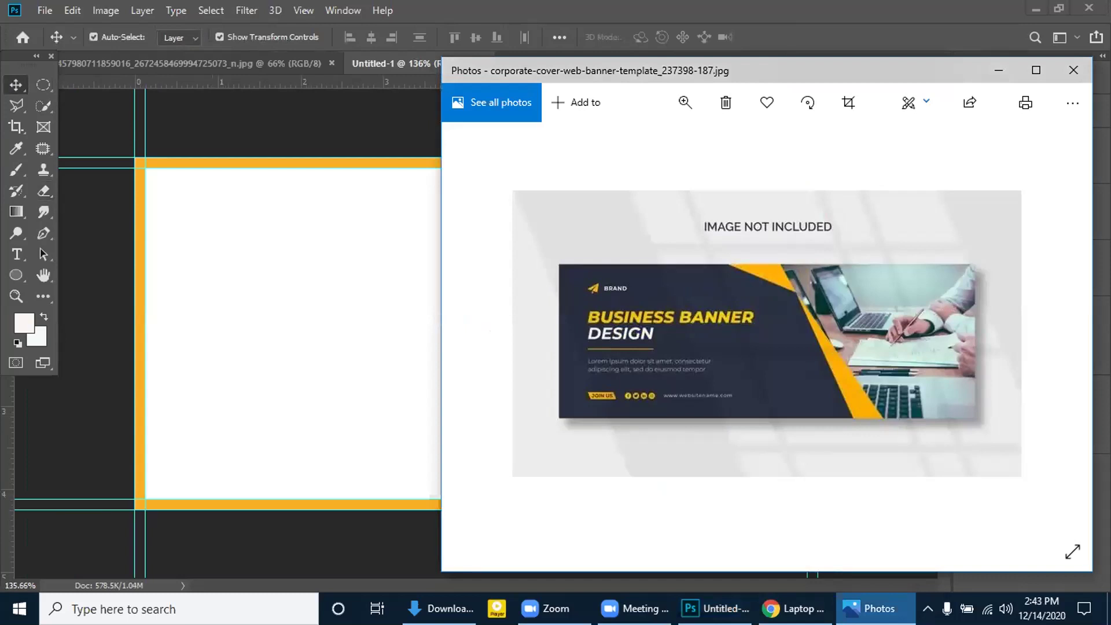
click(874, 609)
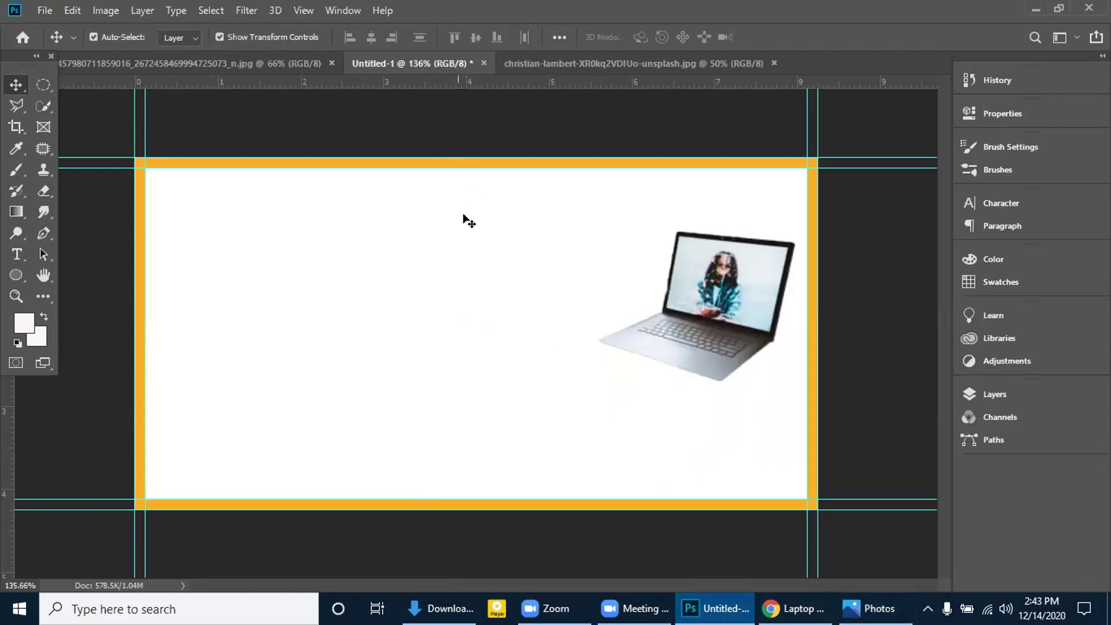
click(874, 608)
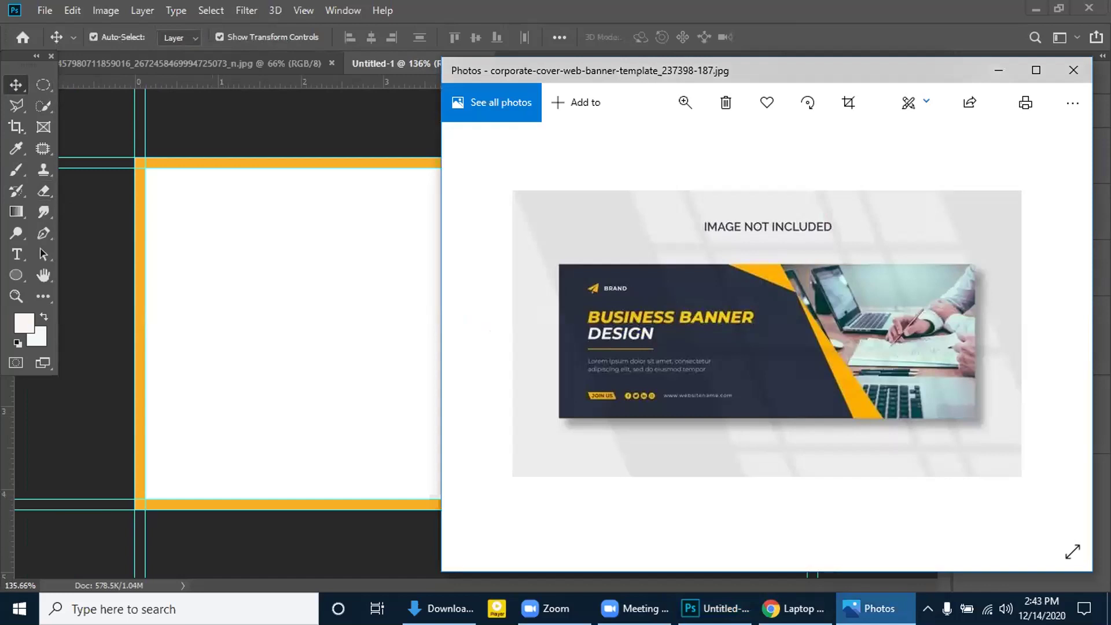
click(874, 609)
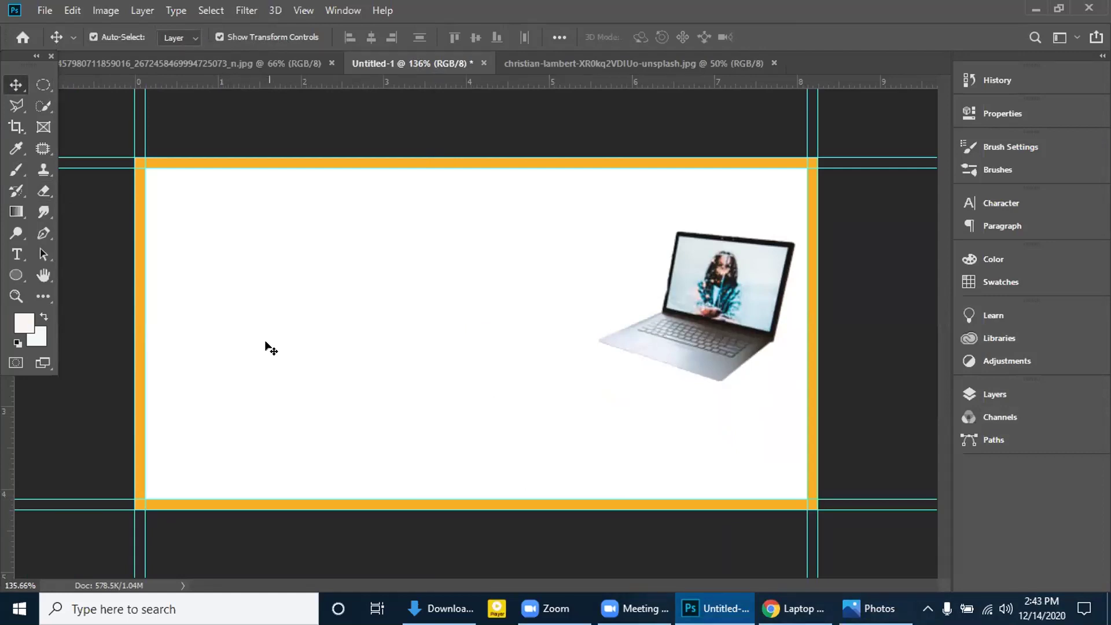
drag(749, 322, 739, 321)
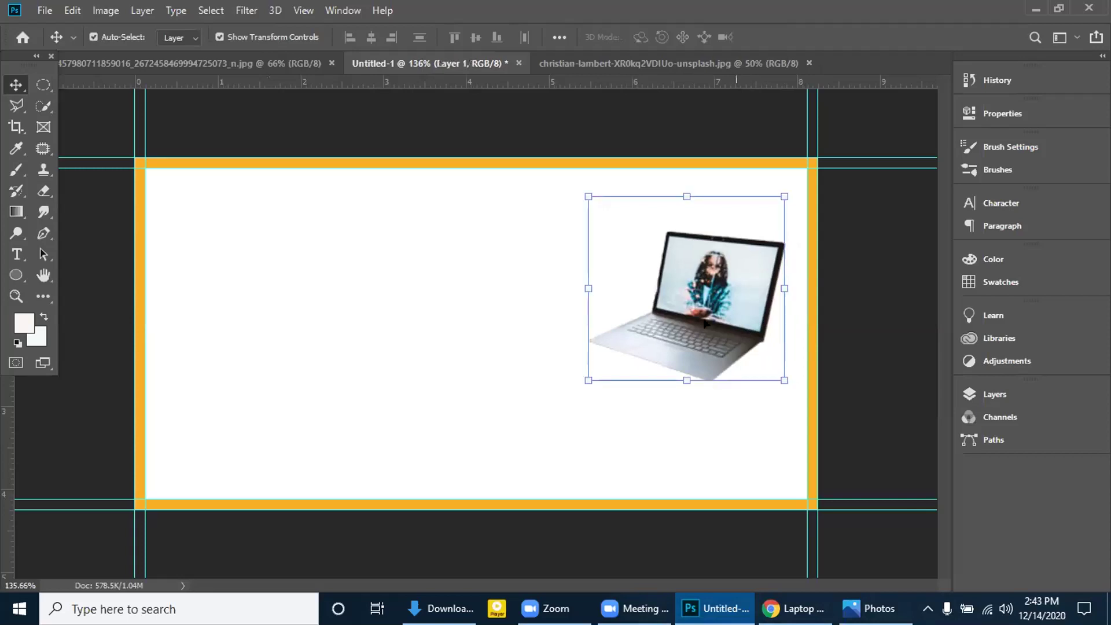
click(332, 238)
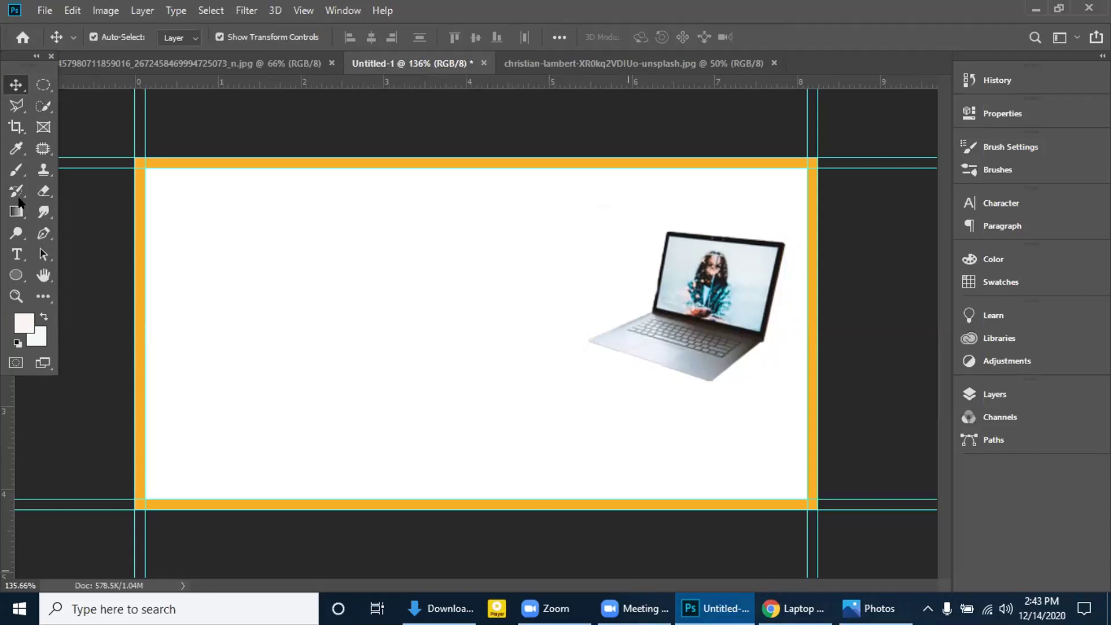
Check the reference banner in Photos and place a vertical guide at about 3.9 inches on the cover canvas
click(44, 233)
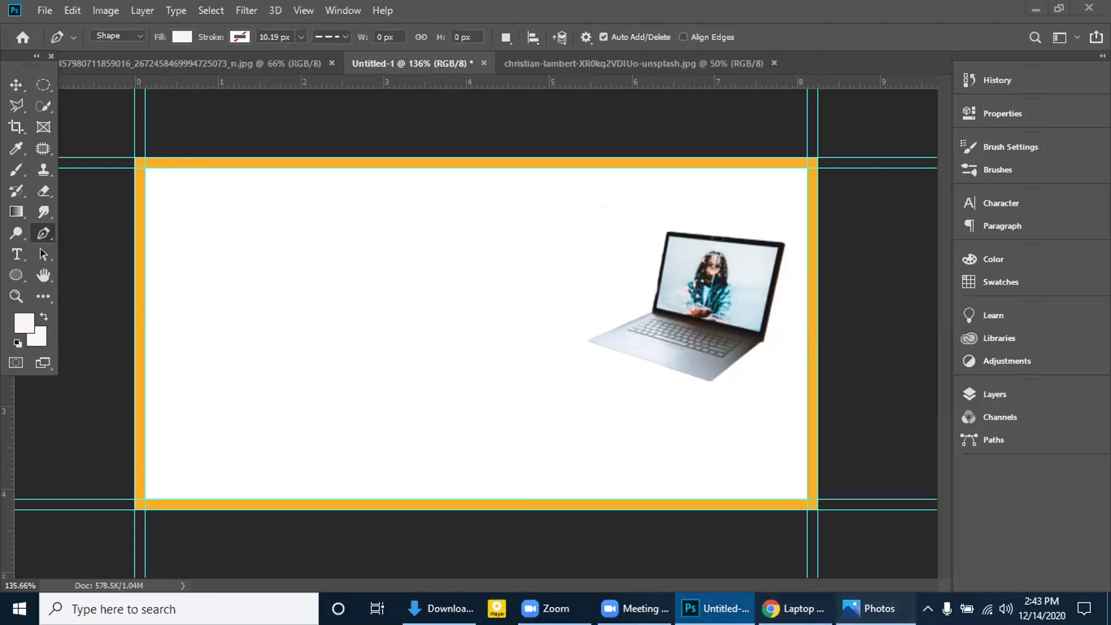
click(871, 608)
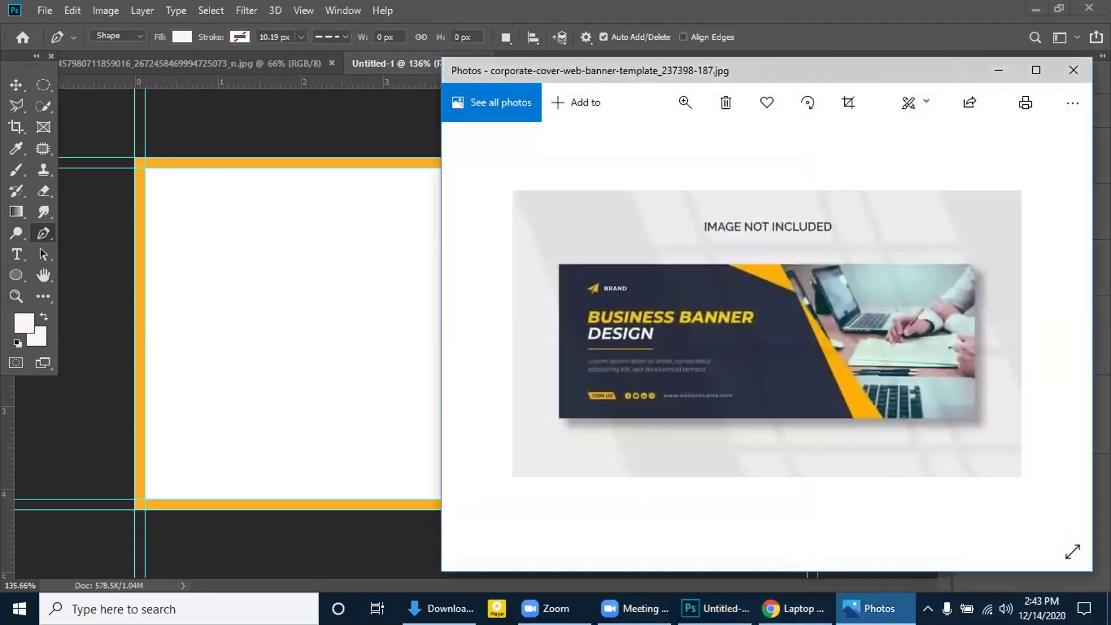
click(17, 444)
drag(6, 439, 457, 457)
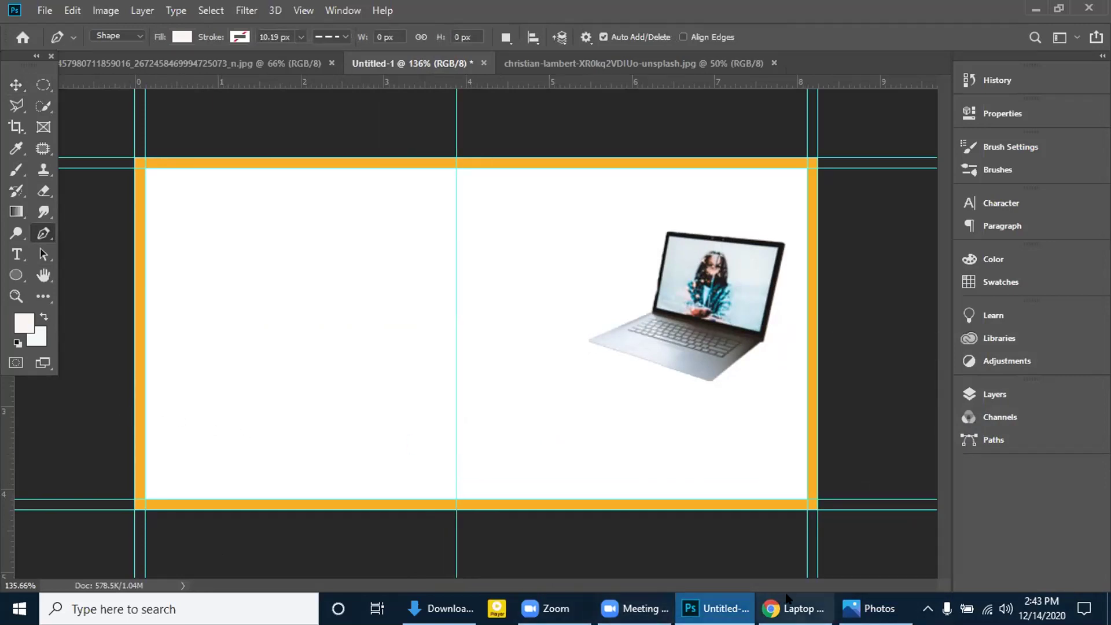
click(877, 608)
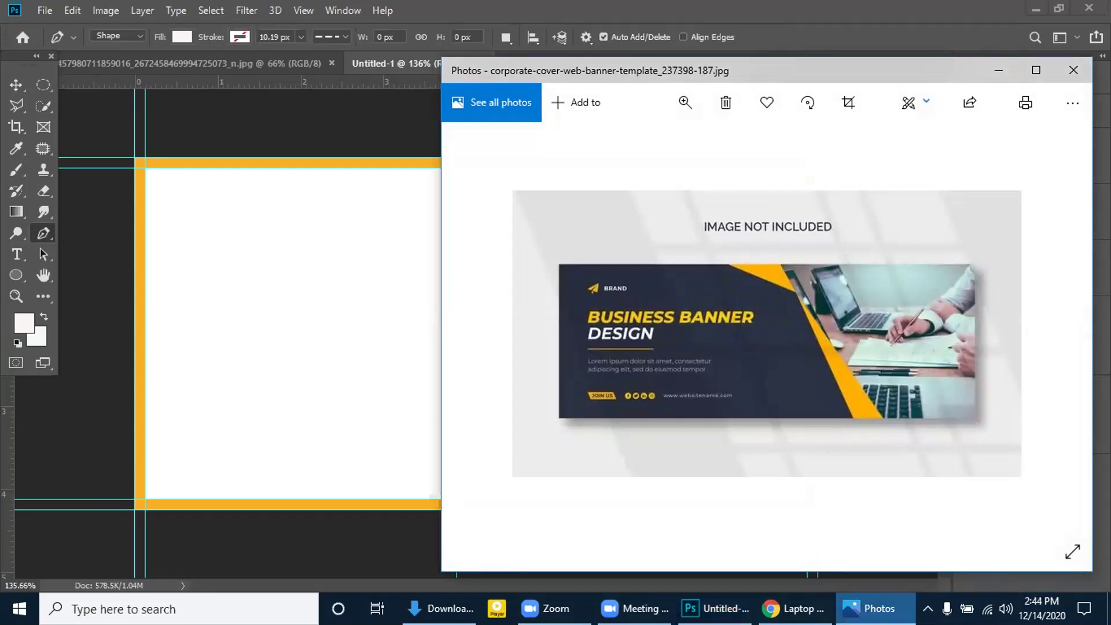
click(877, 608)
Add a second vertical guide at about 3.1 inches and a horizontal guide about 1 inch below the canvas's upper edge
drag(7, 510, 362, 517)
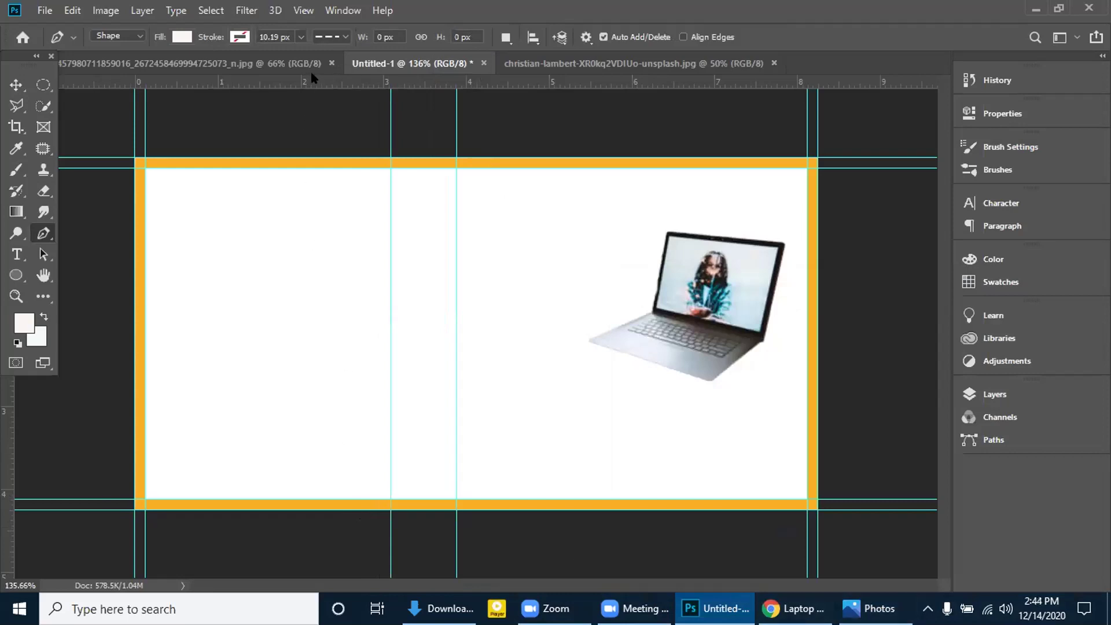
drag(313, 77, 321, 242)
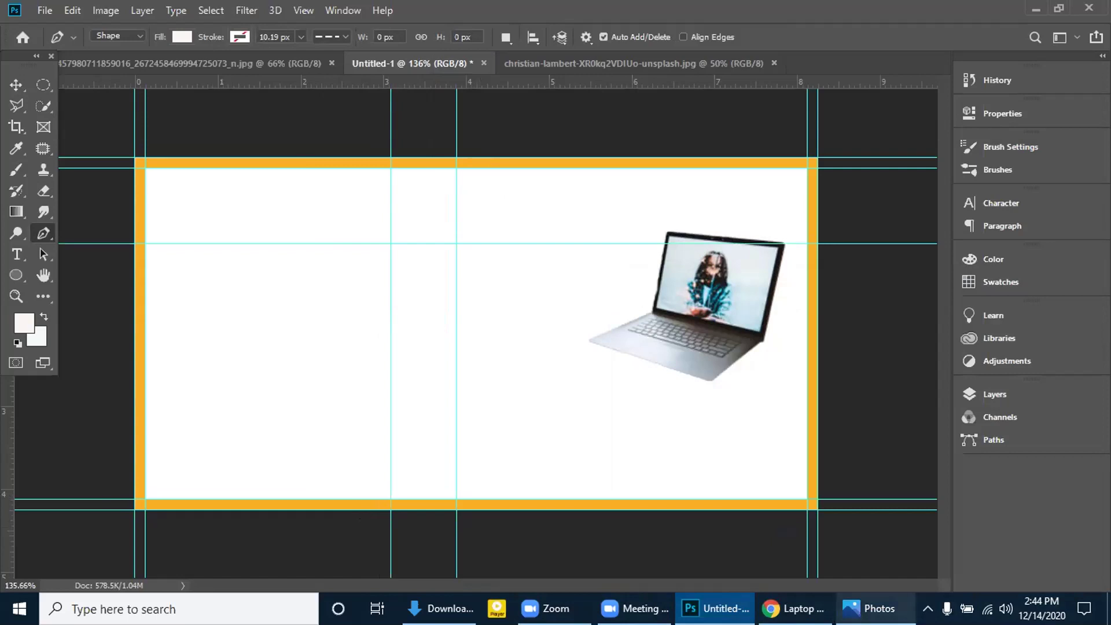
key(alt+Tab)
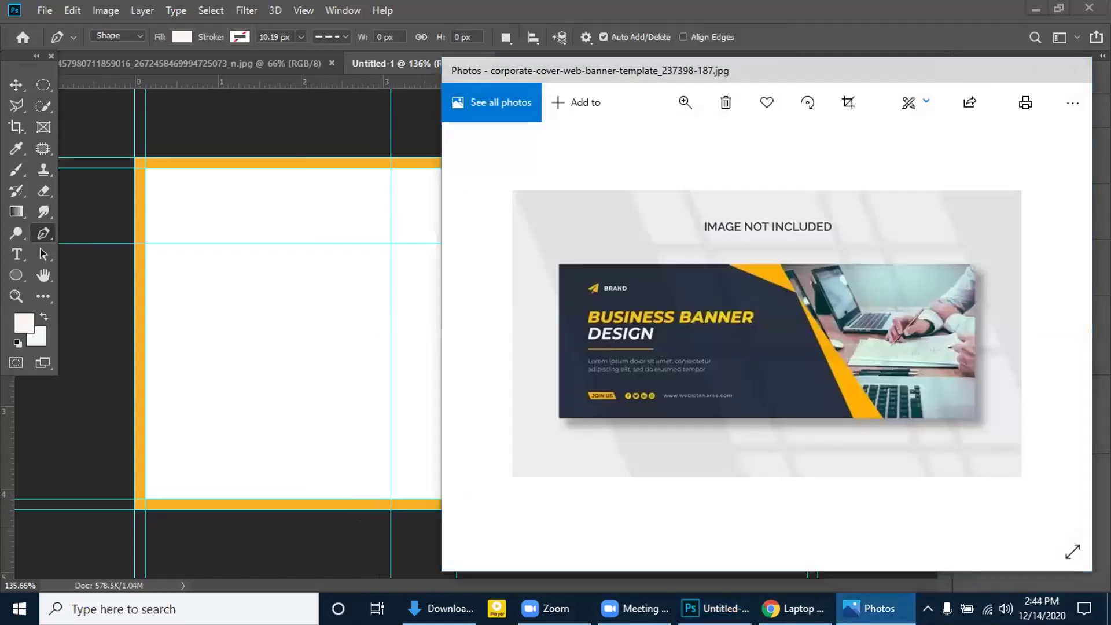
key(alt+Tab)
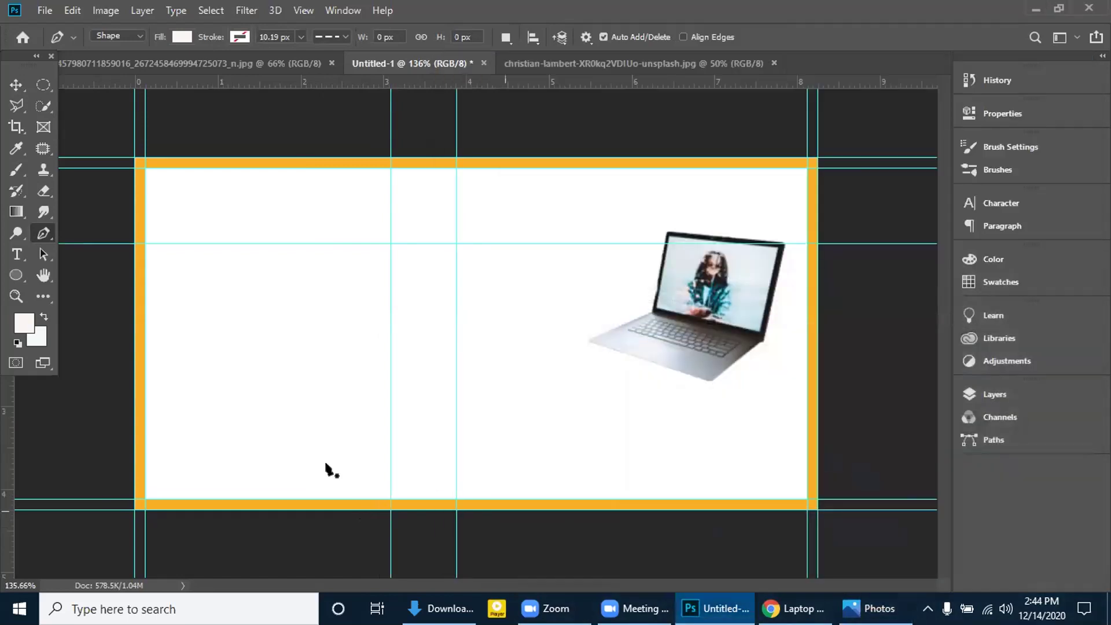
Reposition the two inner vertical guides to about 4.1 and 4.7 inches with the Move tool
click(14, 85)
drag(453, 295, 520, 300)
drag(457, 319, 475, 332)
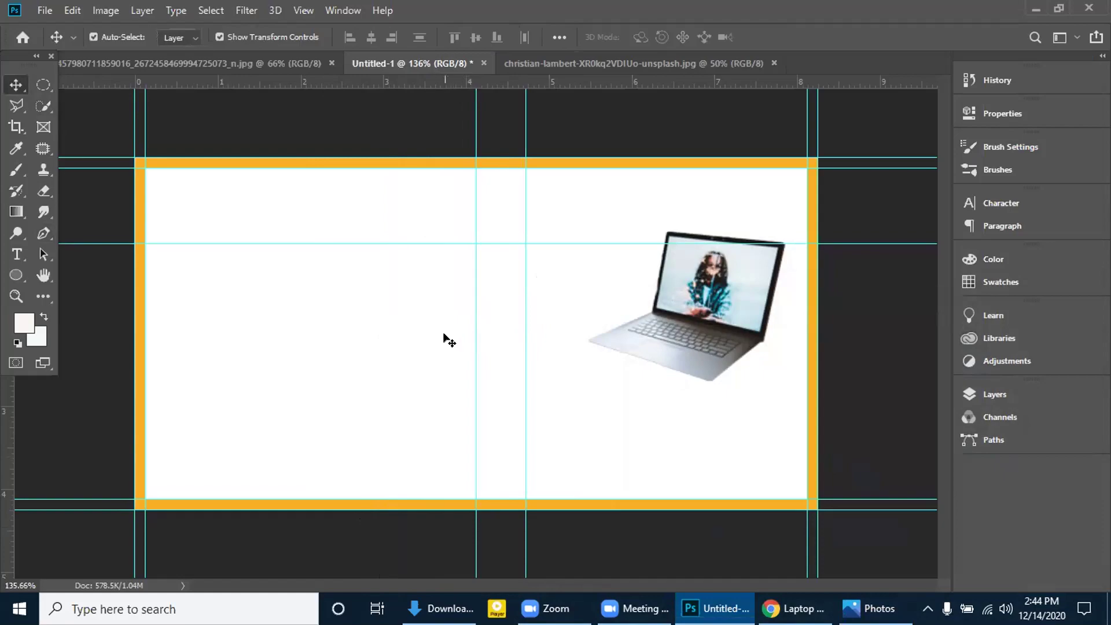
Apply a black-to-white gradient stroke to the white ellipse in the Digital Marketing Agency document
click(152, 25)
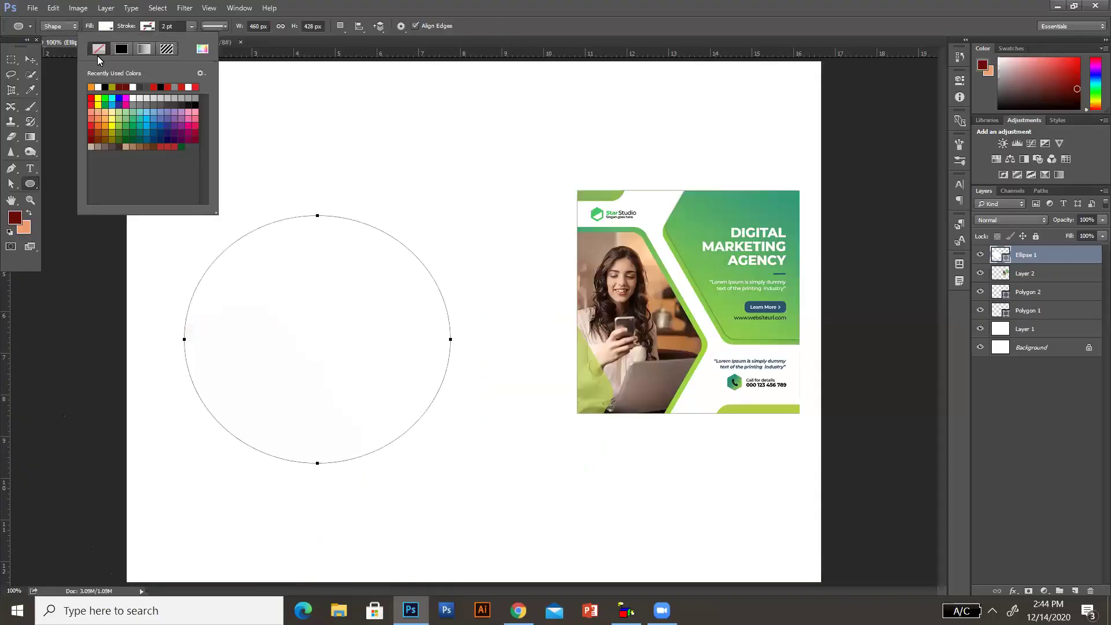
click(144, 48)
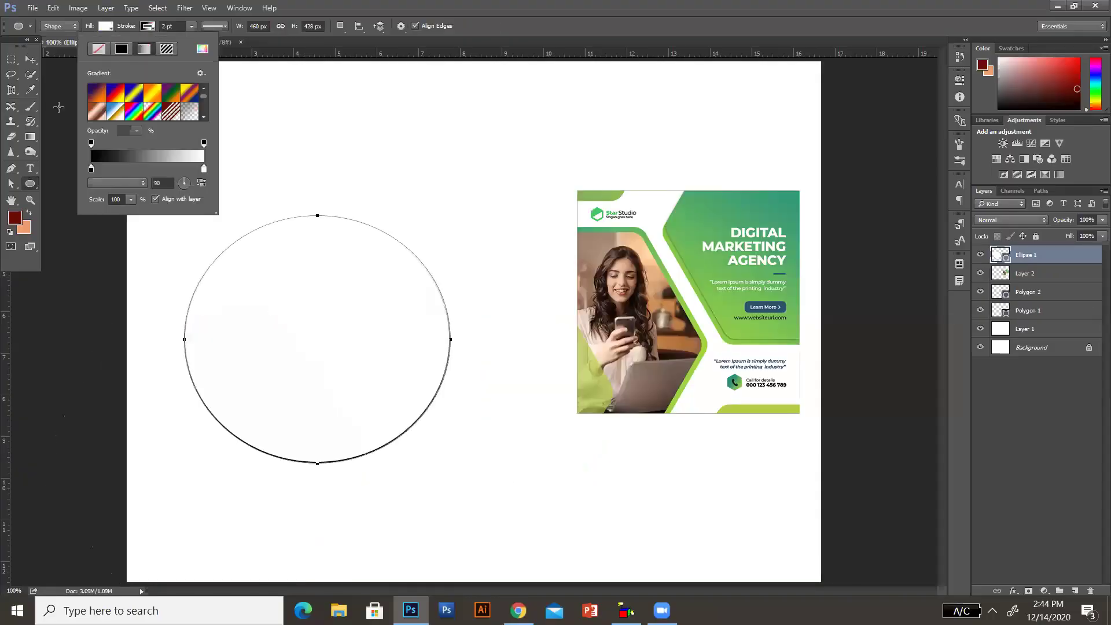
click(30, 59)
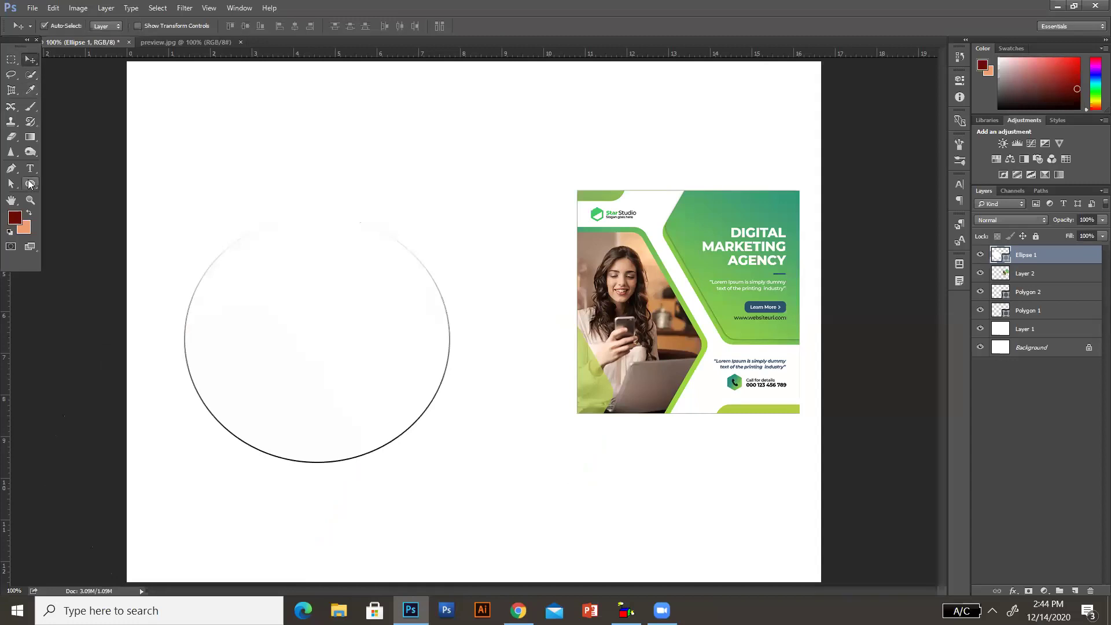
Create a 460 x 428 px polygon with 6 sides and smooth corners using the Polygon tool
click(30, 183)
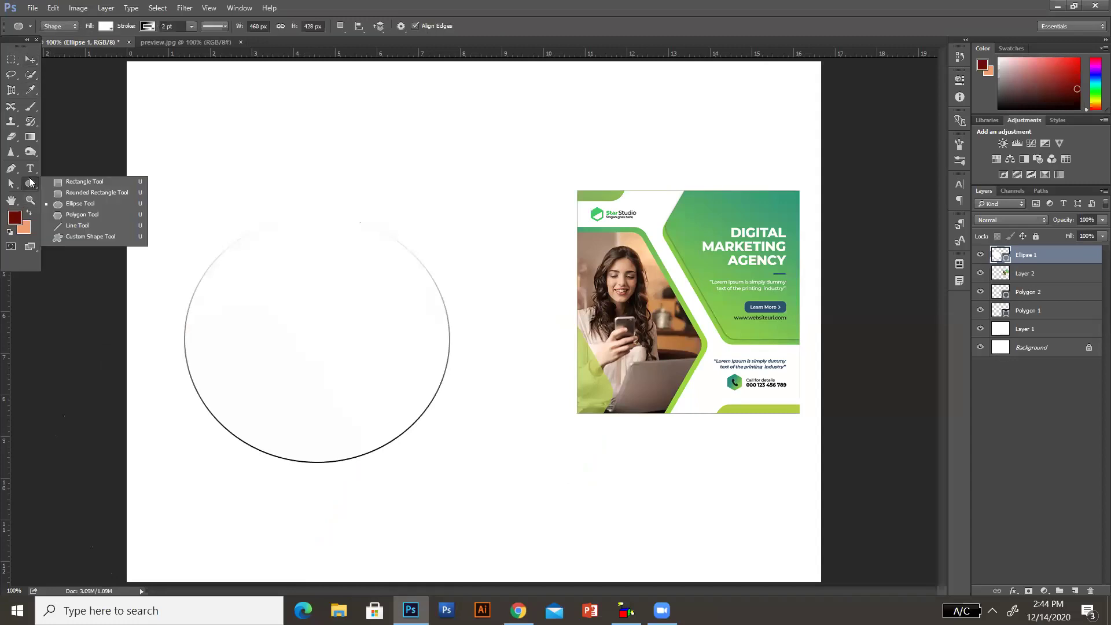
click(82, 215)
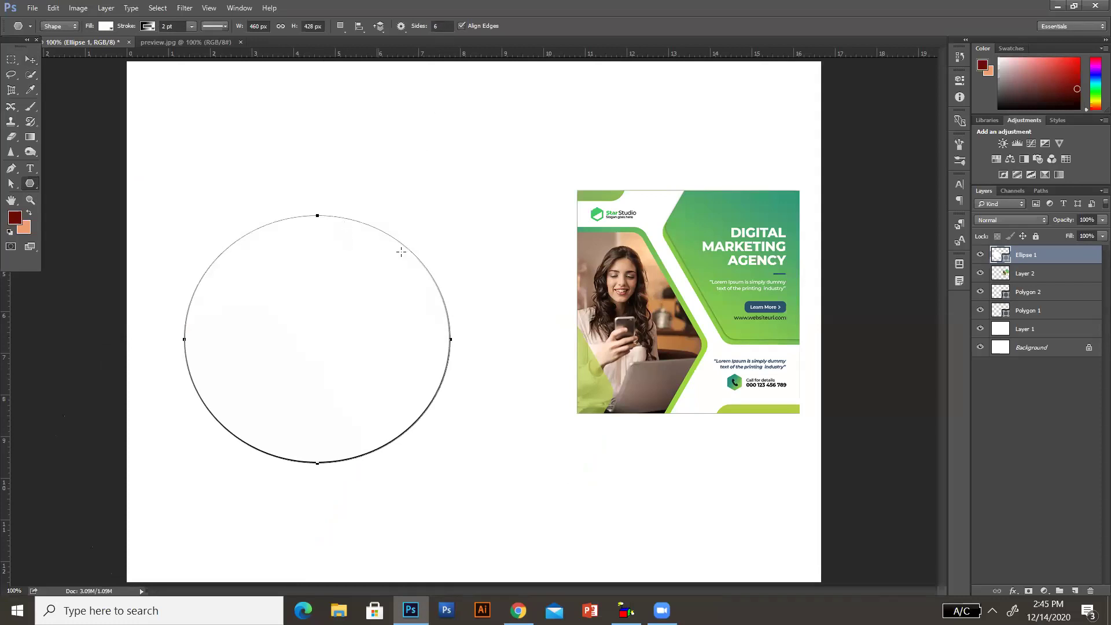
click(417, 157)
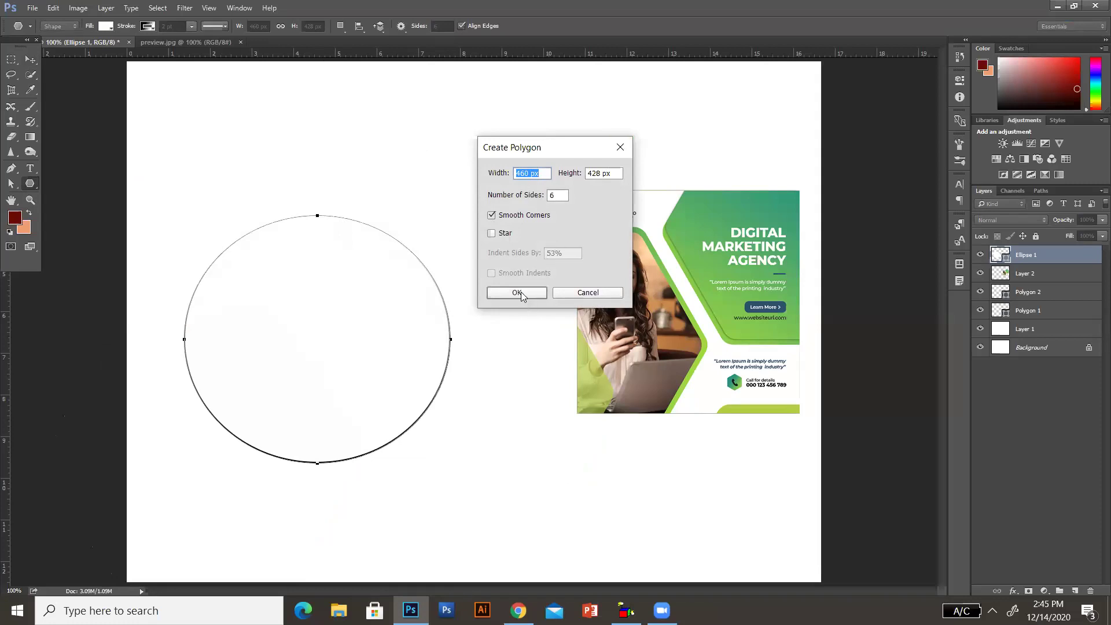
click(517, 293)
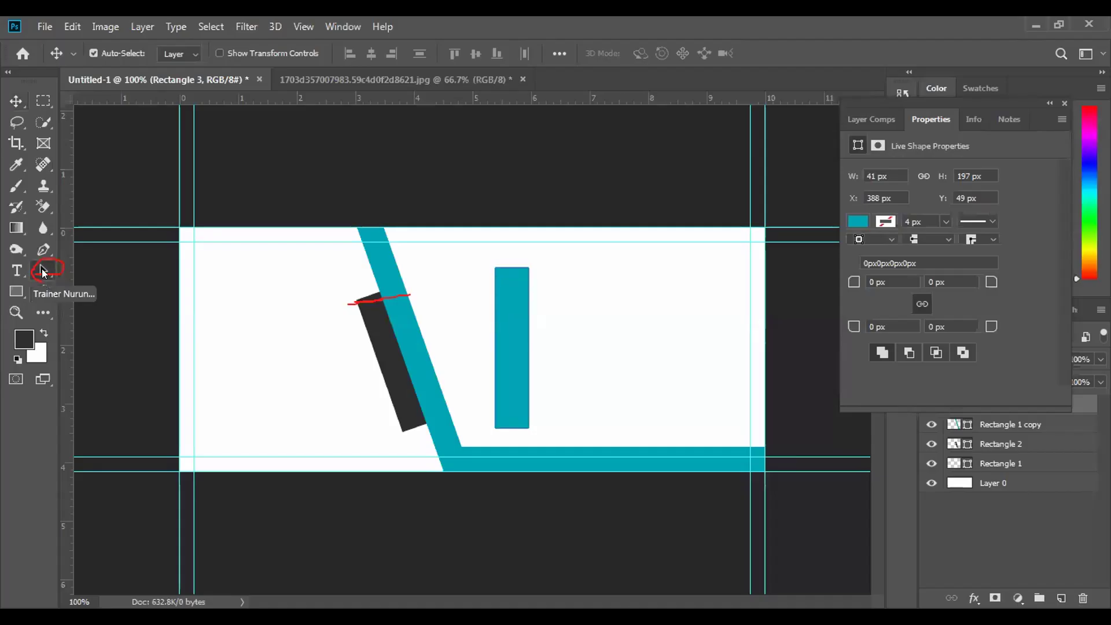
Activate the Direct Selection tool for the dark slanted bar and close the Properties panel
click(44, 270)
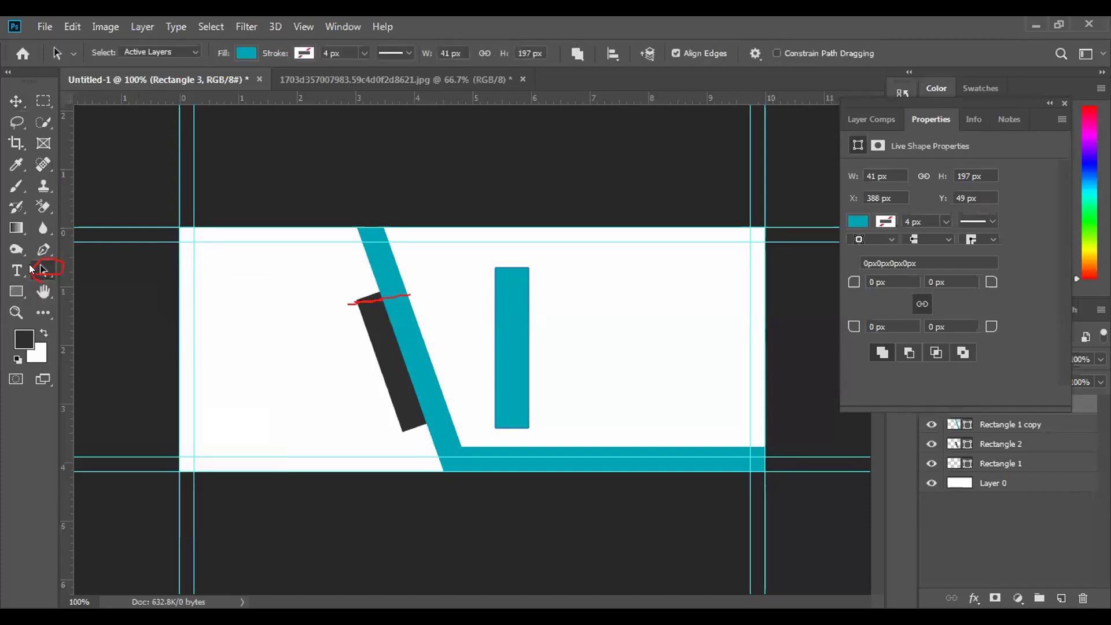
right_click(43, 270)
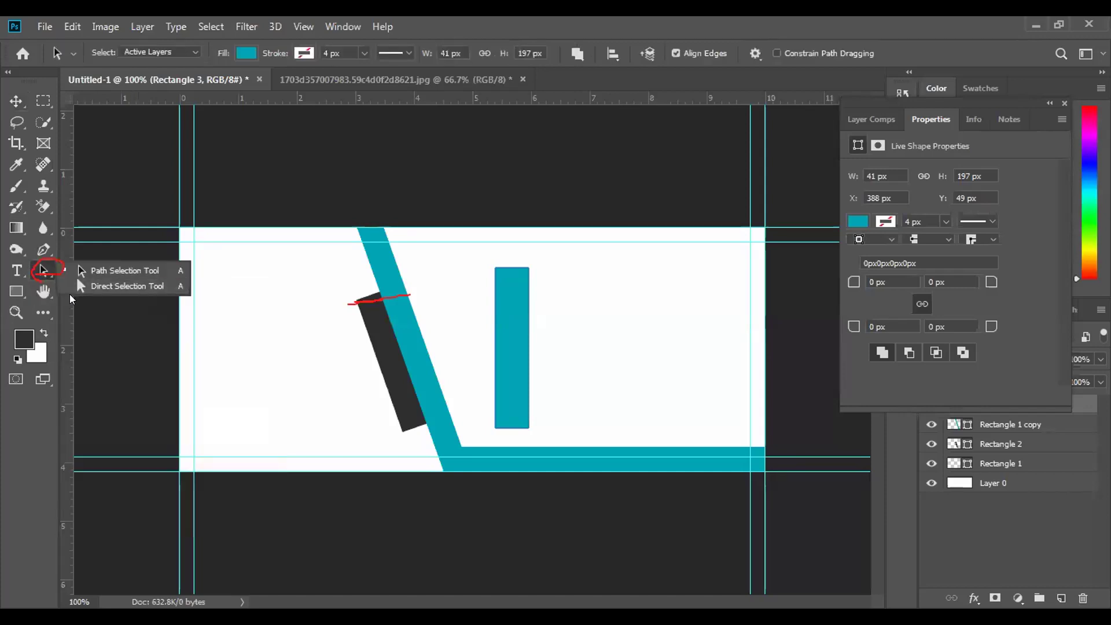
click(120, 286)
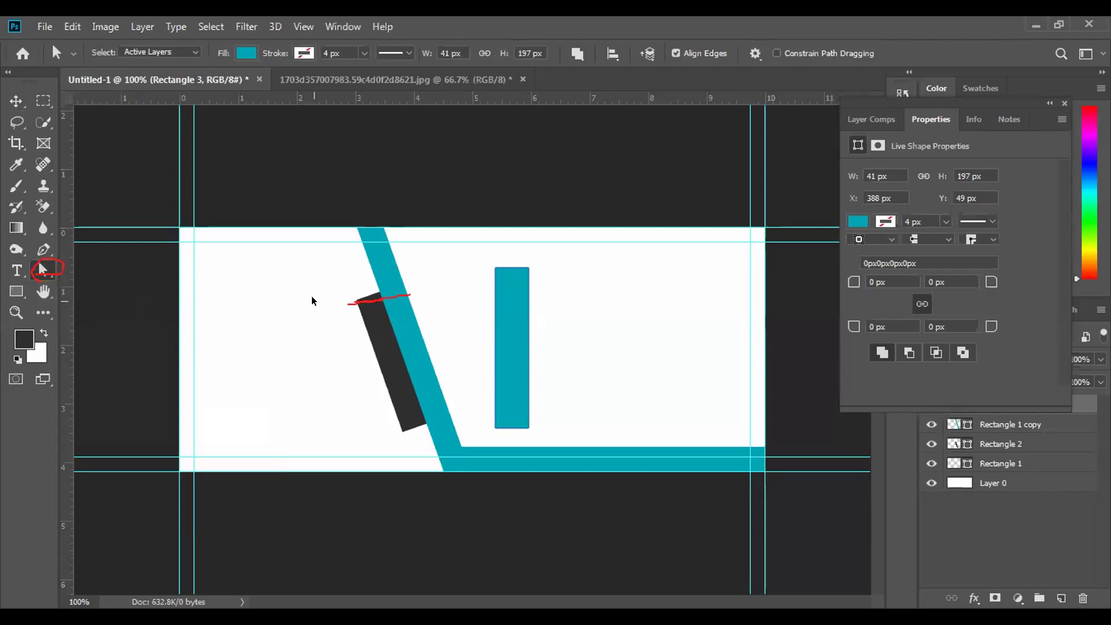
key(ctrl+plus)
key(ctrl+plus)
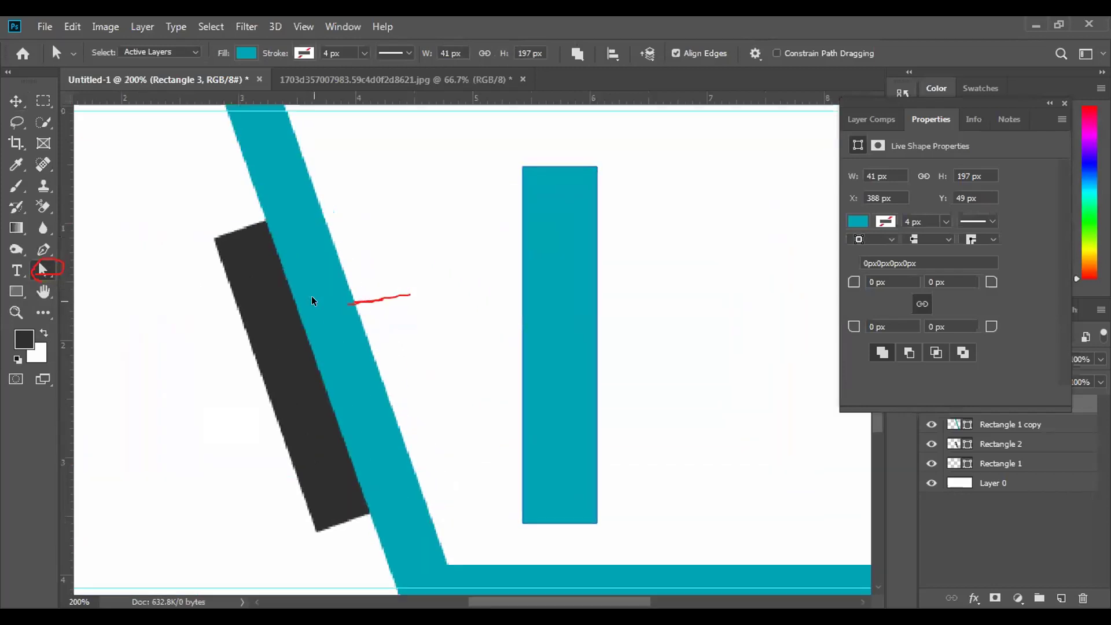
drag(231, 288, 372, 288)
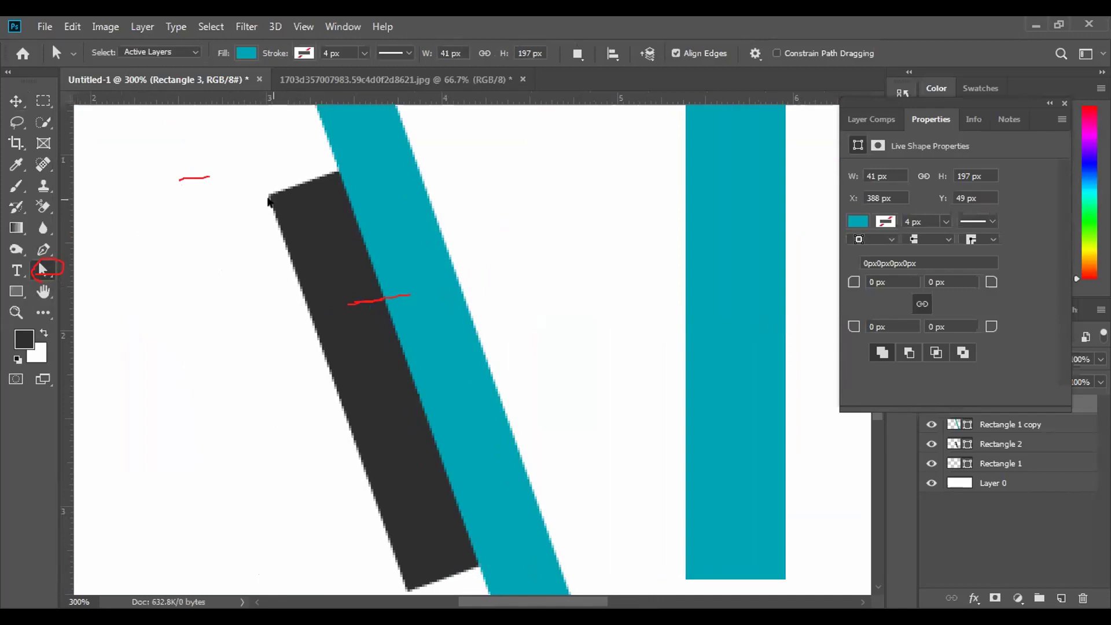
right_click(41, 271)
click(110, 286)
click(1065, 103)
Toggle the visibility of Rectangle 3, Rectangle 1 copy and Rectangle 2 to identify the dark slanted bar's layer
click(930, 404)
click(931, 404)
click(931, 425)
click(931, 424)
click(931, 444)
click(931, 444)
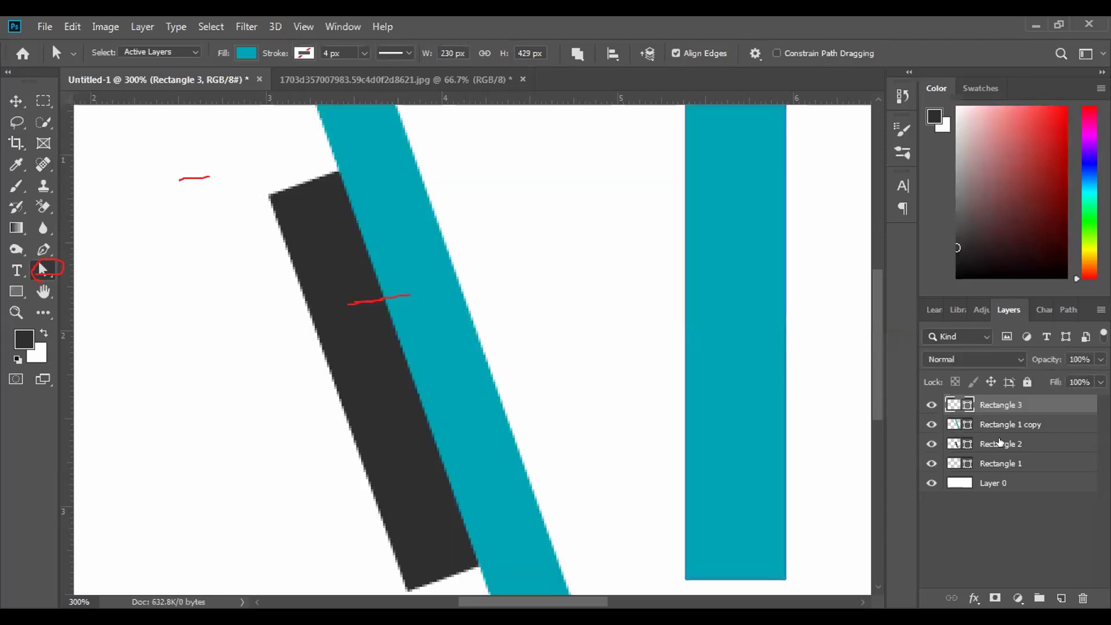
Select the Rectangle 2 layer, target the dark bar's upper-left corner point and hide the layer
click(1000, 443)
click(267, 196)
key(ctrl+comma)
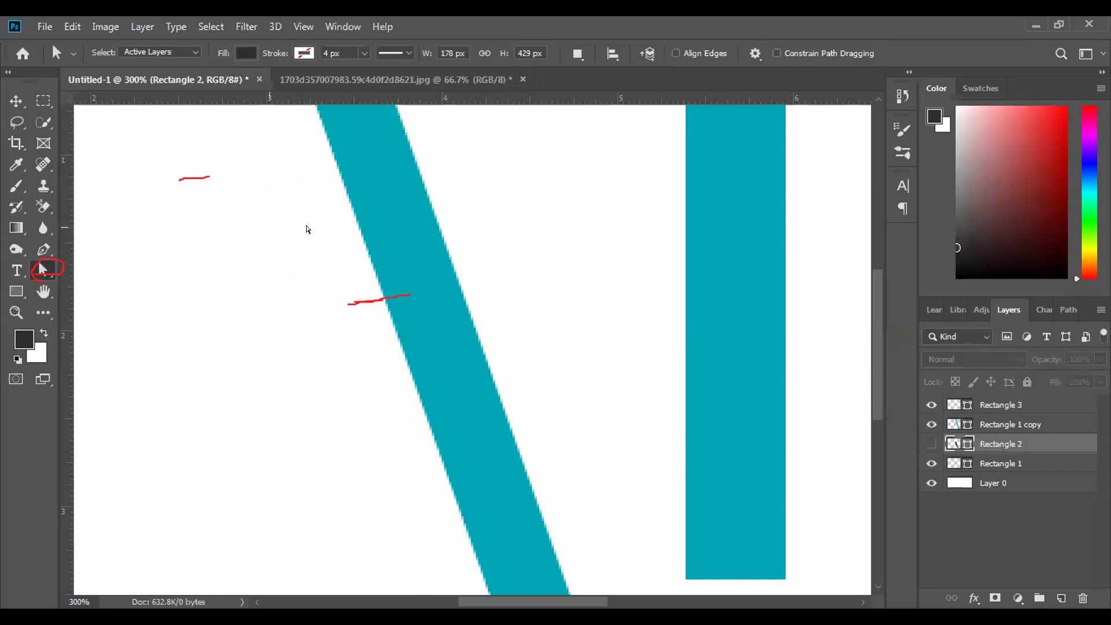
Show the Rectangle 2 layer and select the dark slanted bar's upper-left corner point with the Direct Selection tool
click(11, 294)
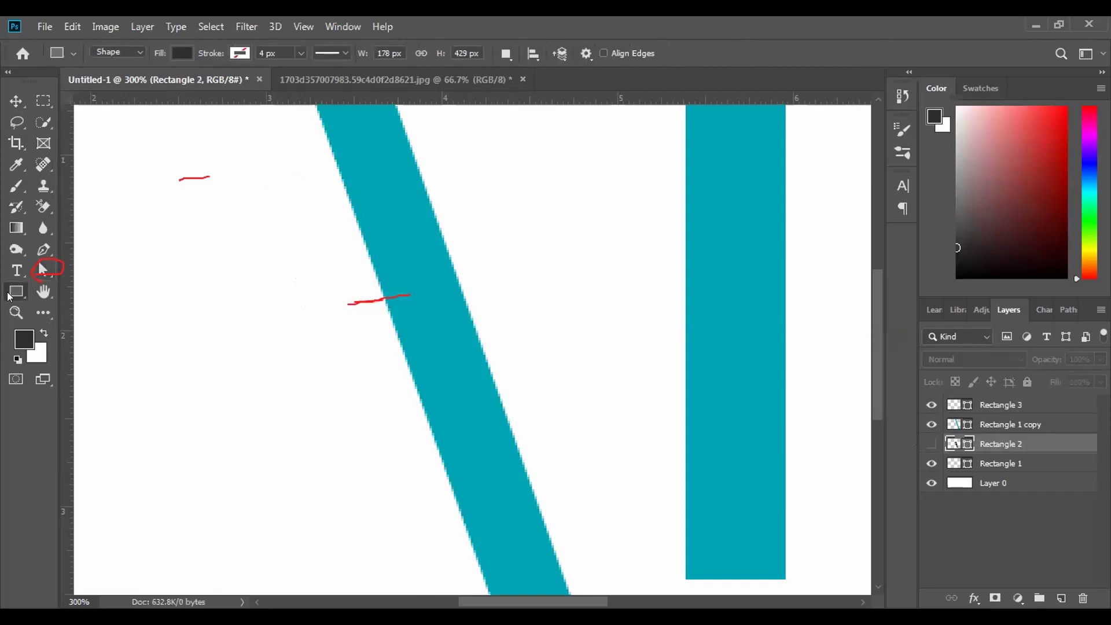
right_click(8, 294)
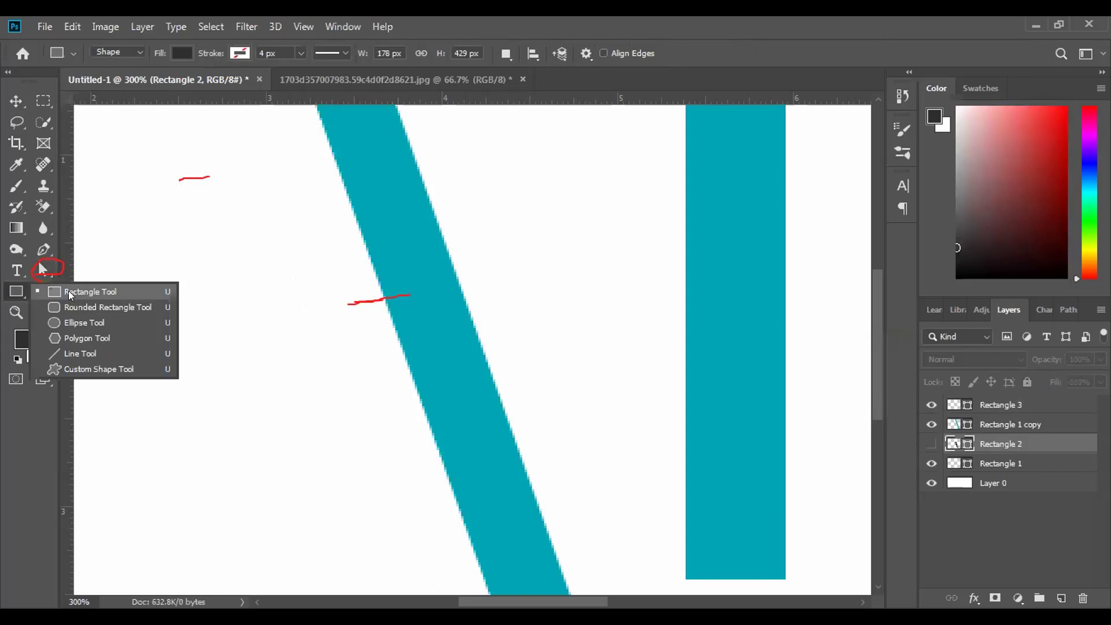
click(931, 444)
click(35, 268)
right_click(33, 265)
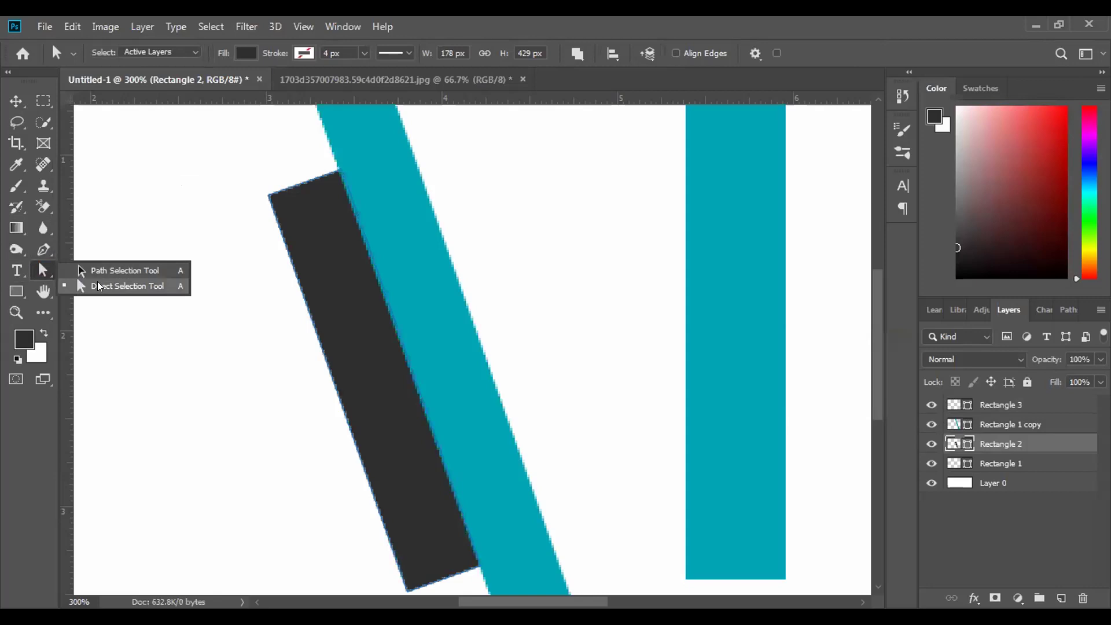
click(98, 286)
click(267, 196)
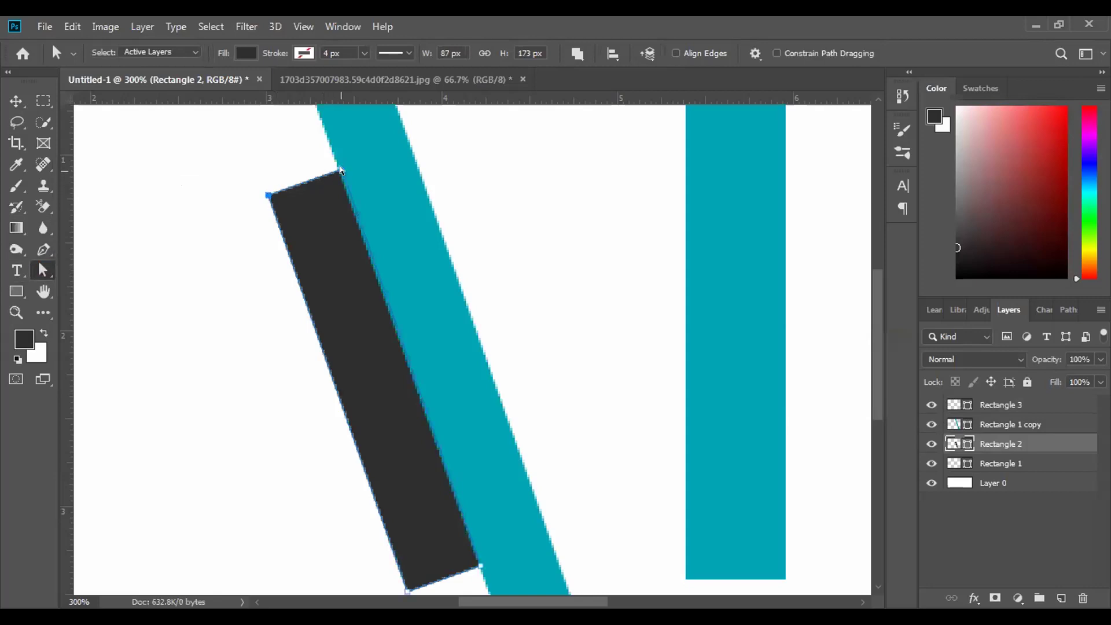
Move the dark bar's upper-right and lower-right corner points down along the teal edge to make both ends horizontal
drag(341, 171, 345, 195)
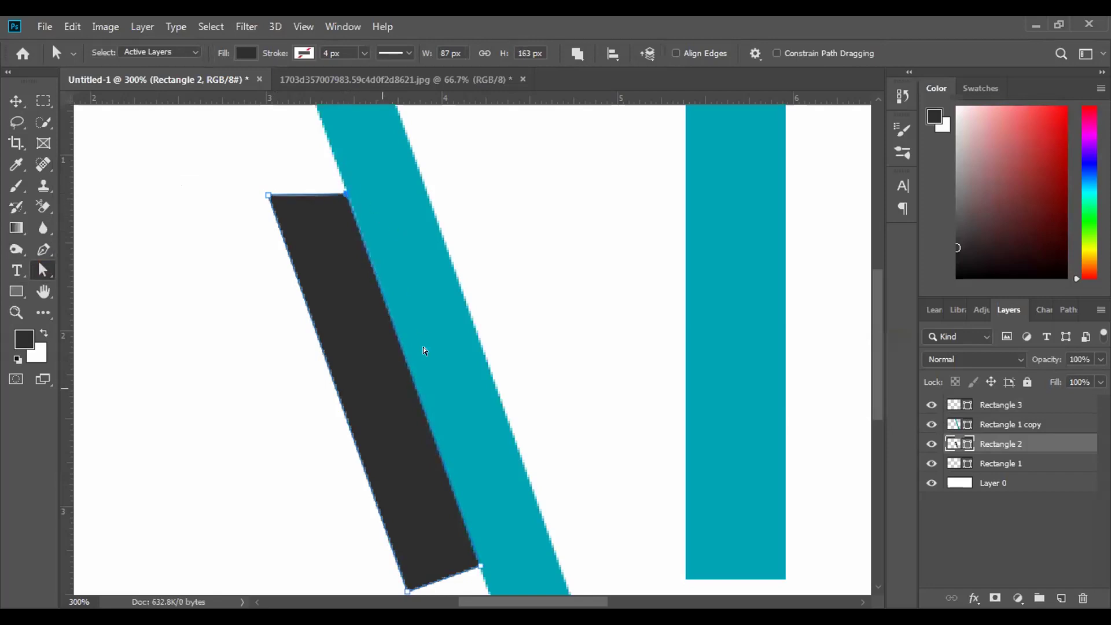
scroll(439, 390, down, 5)
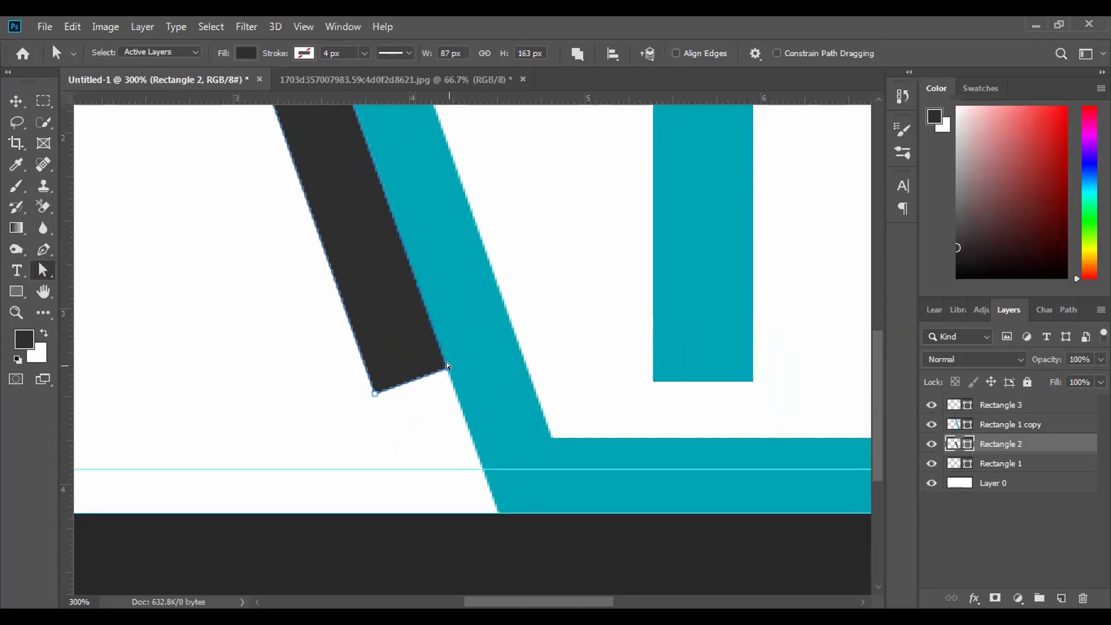
drag(446, 369, 458, 397)
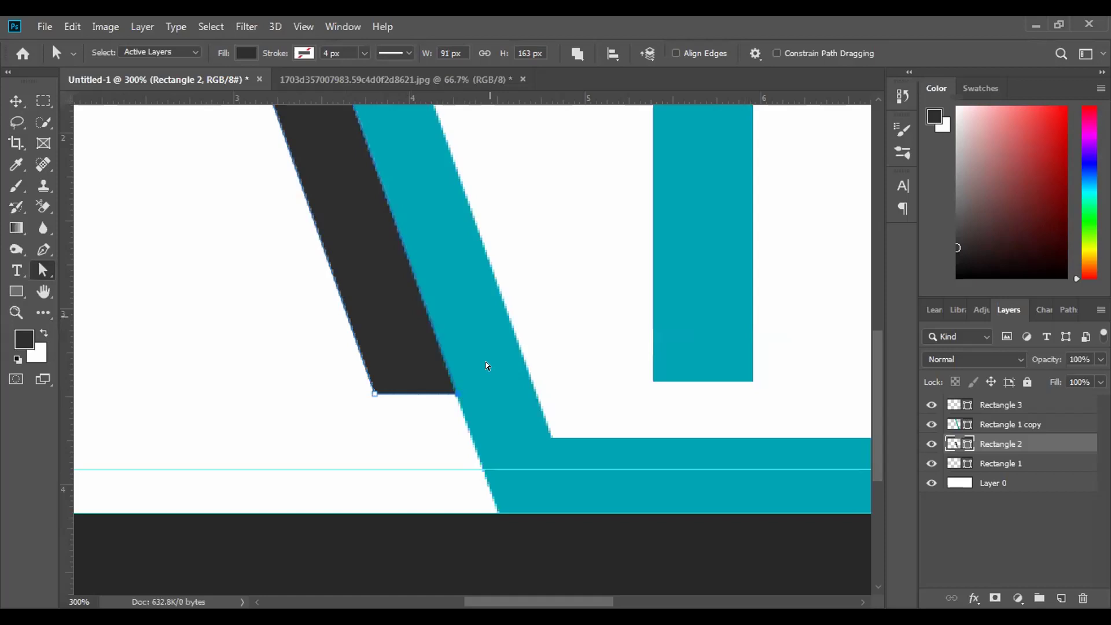
key(ctrl+minus)
key(ctrl+minus)
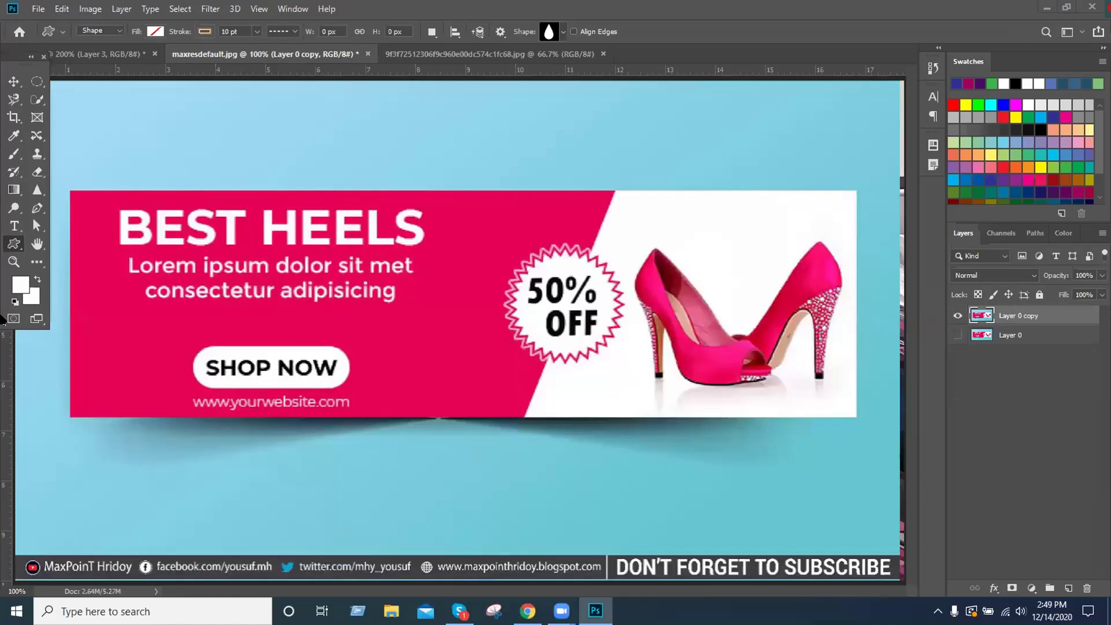
In the pink banner document with the shoes, create a 100 x 100 px polygon with 30 sides and the Star option off
right_click(18, 250)
click(60, 284)
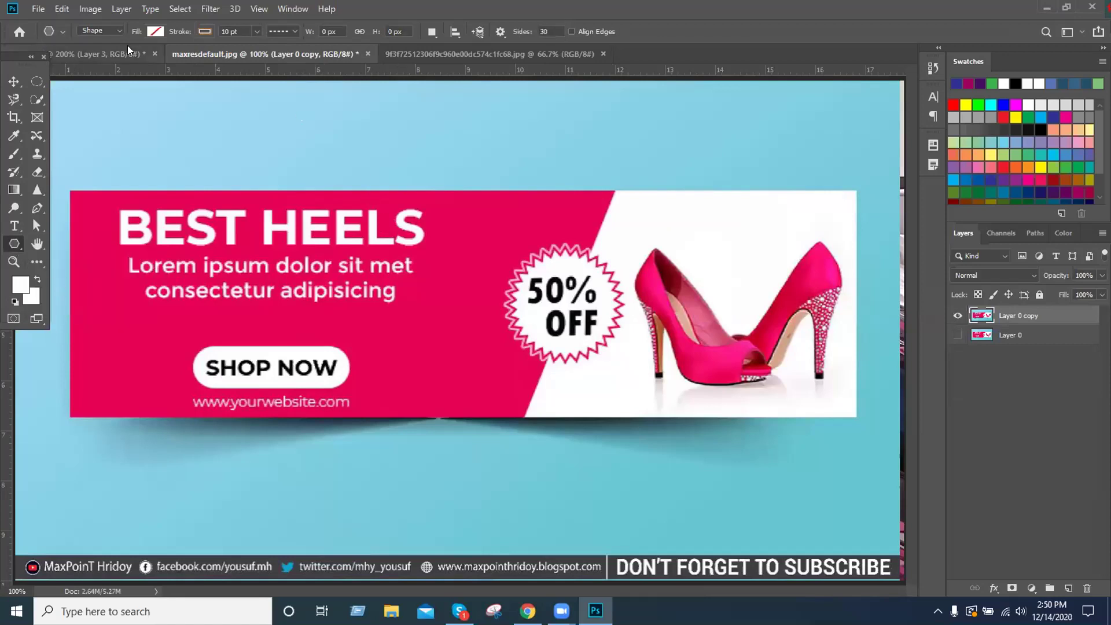
click(101, 54)
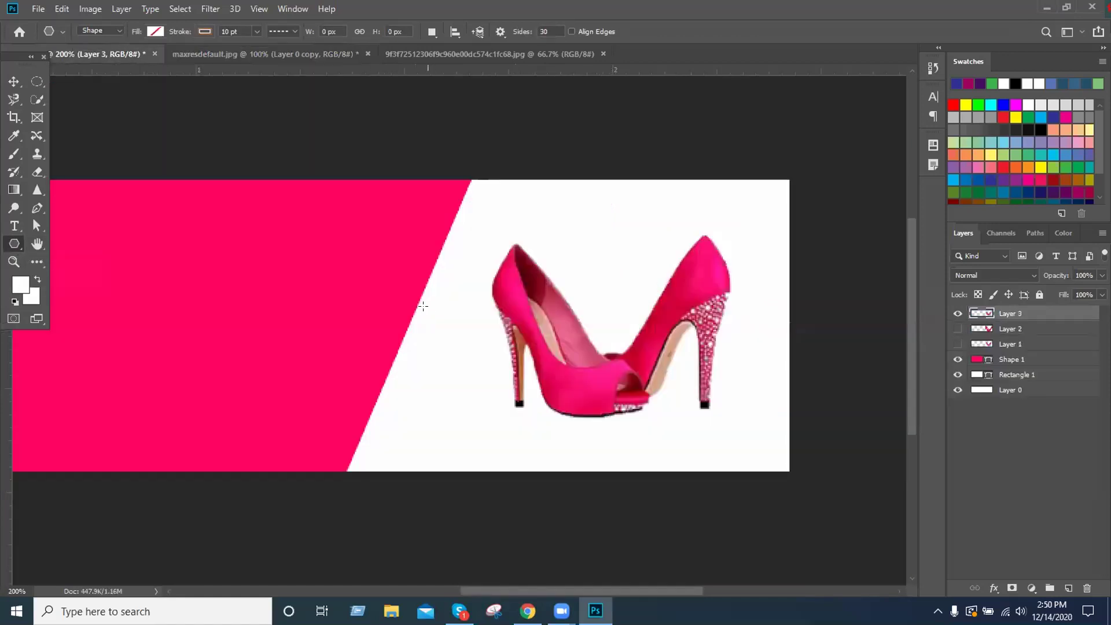
click(423, 306)
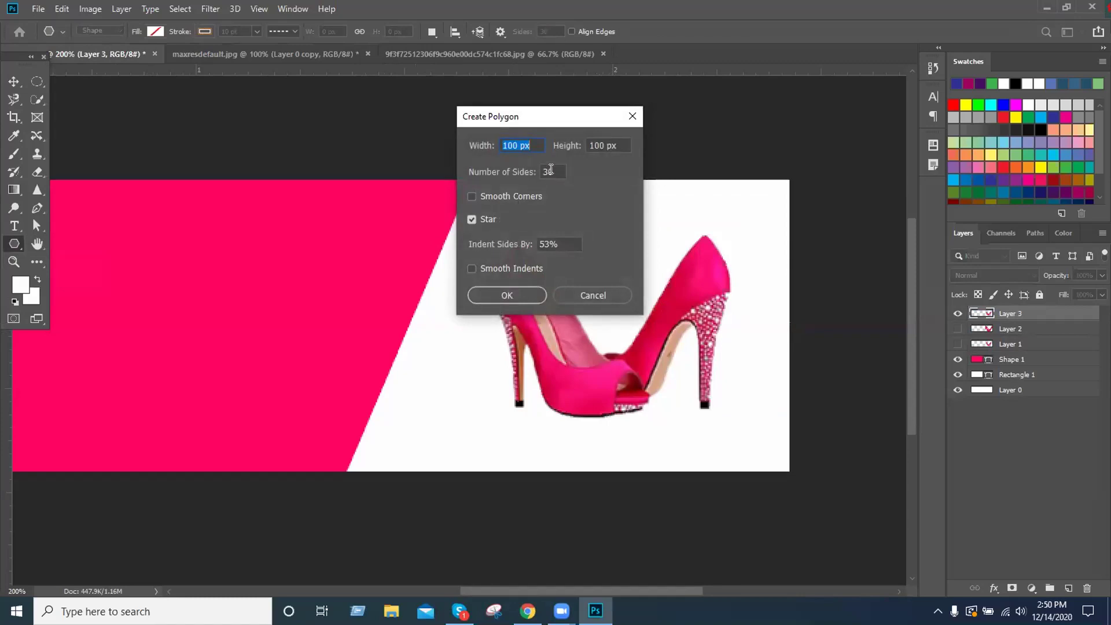
click(472, 220)
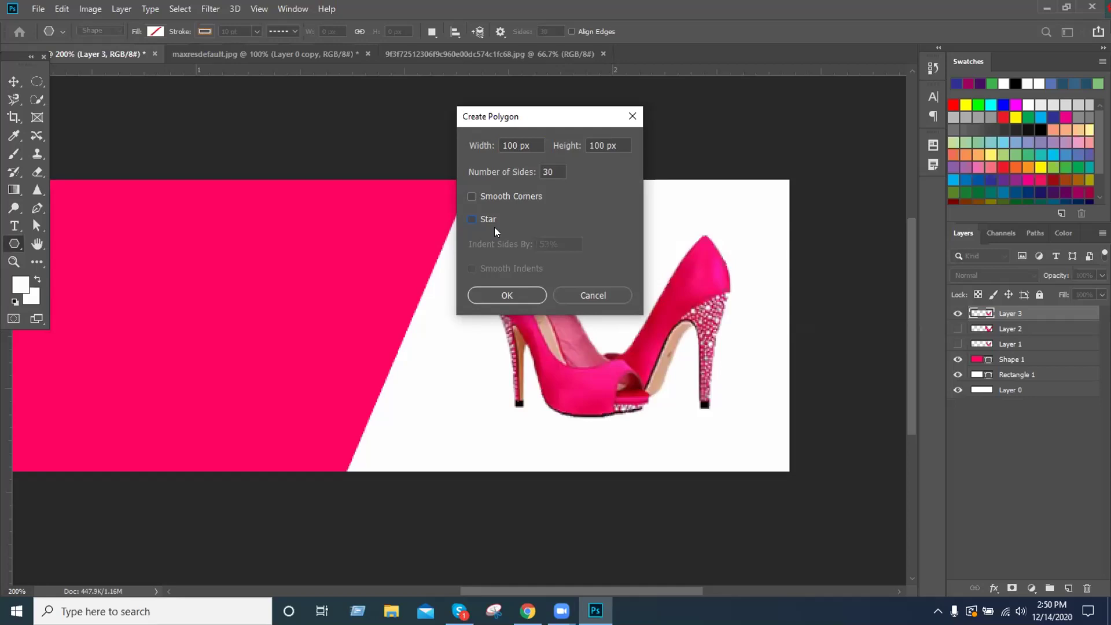
click(508, 295)
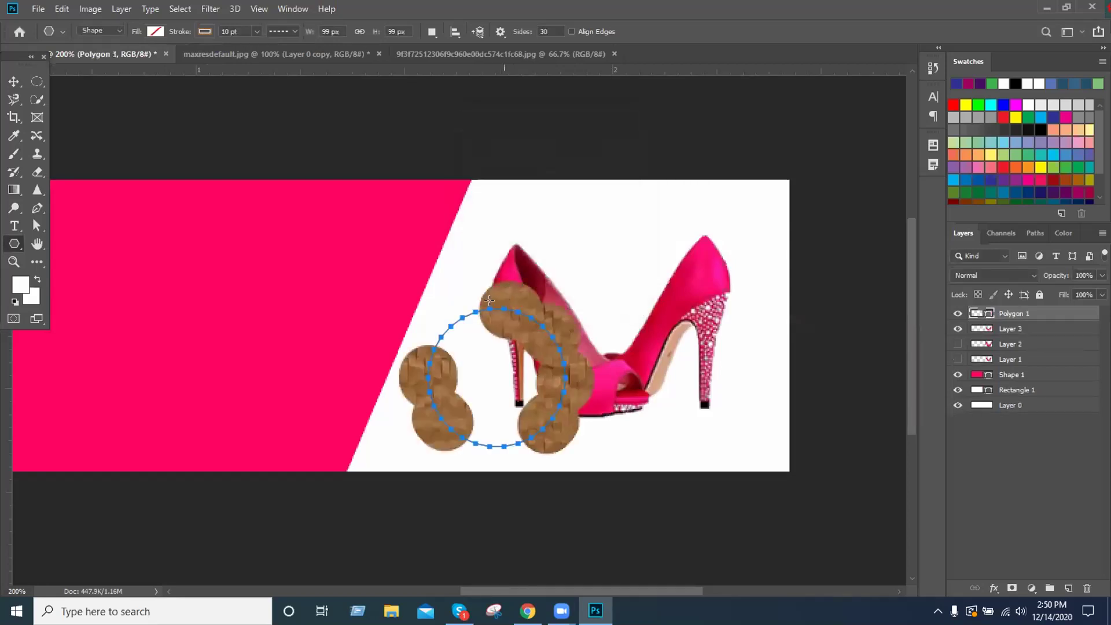
Remove the patterned stroke from the 30-sided polygon and activate the Move tool
click(205, 33)
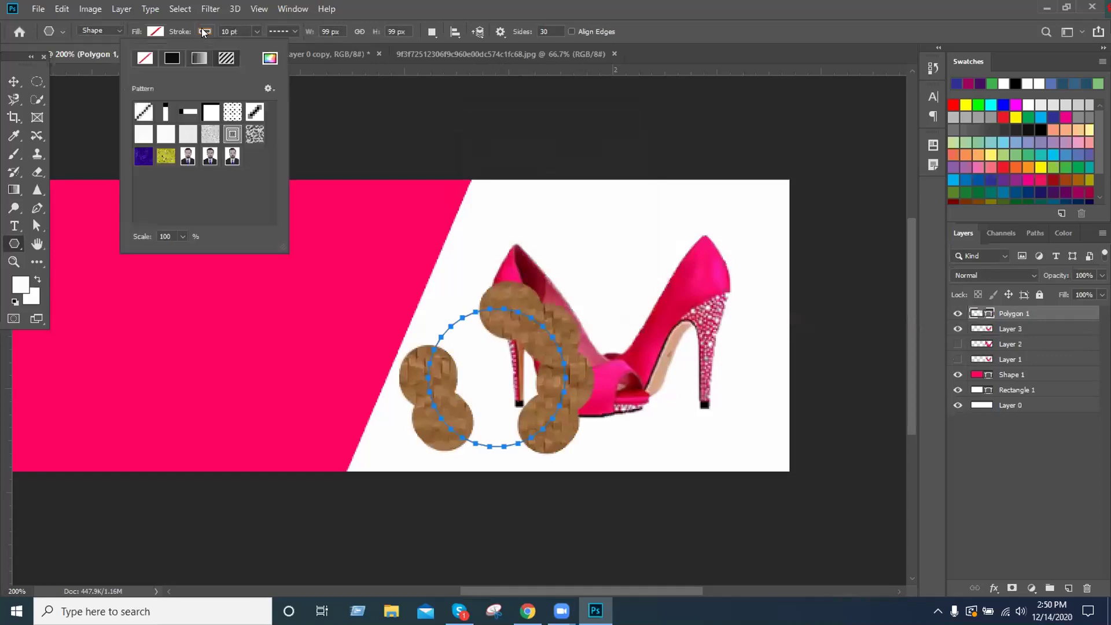
click(145, 59)
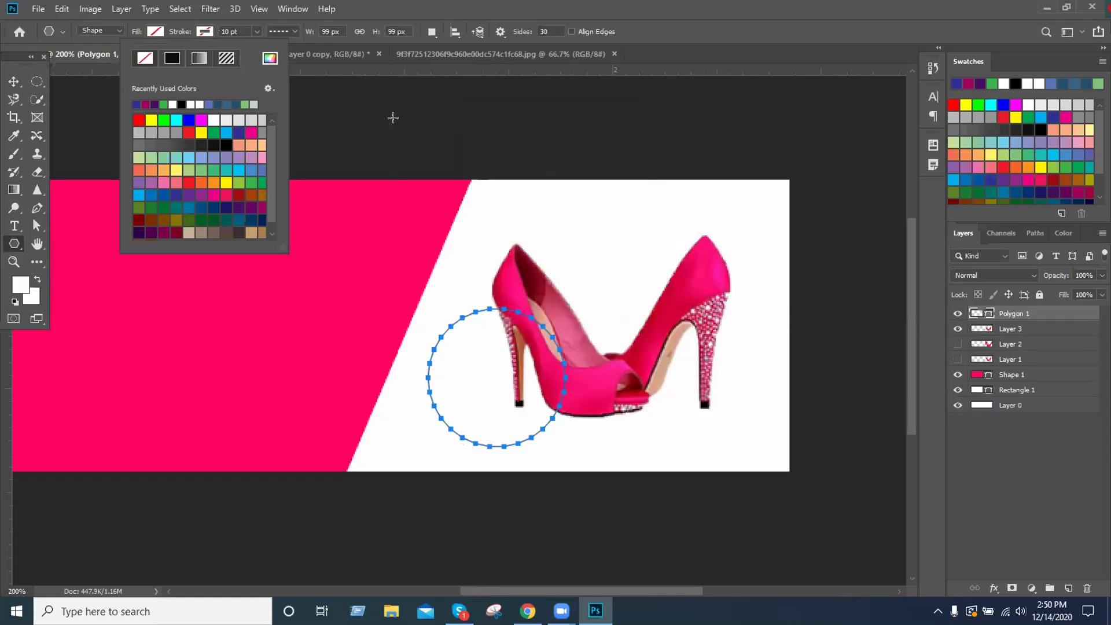
key(Escape)
key(v)
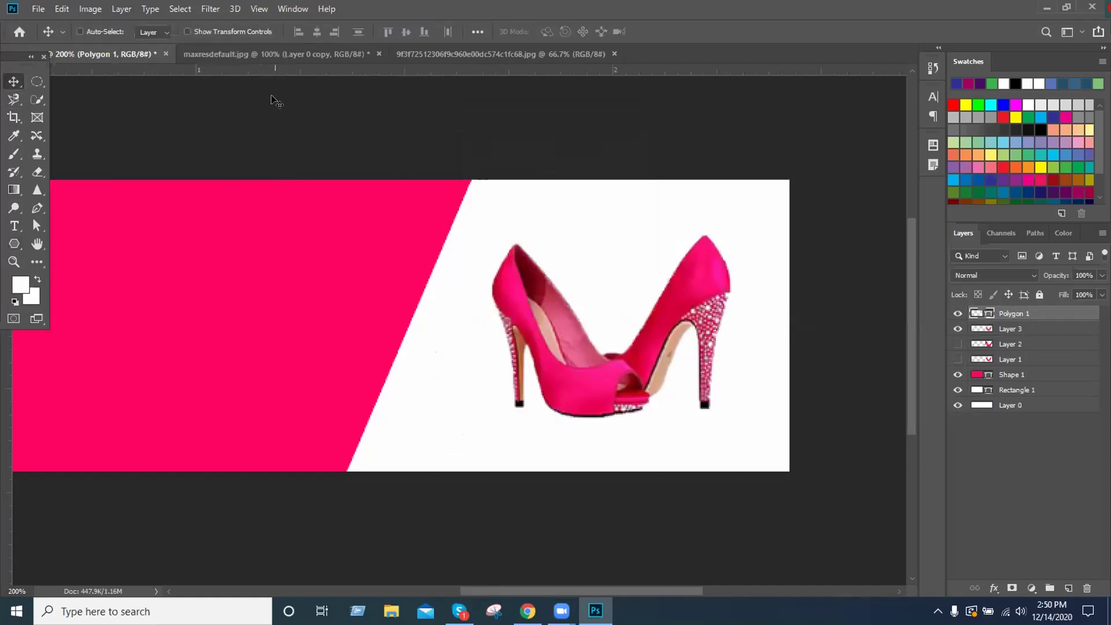
Switch to the maxresdefault.jpg reference document and activate the Polygon tool
click(275, 54)
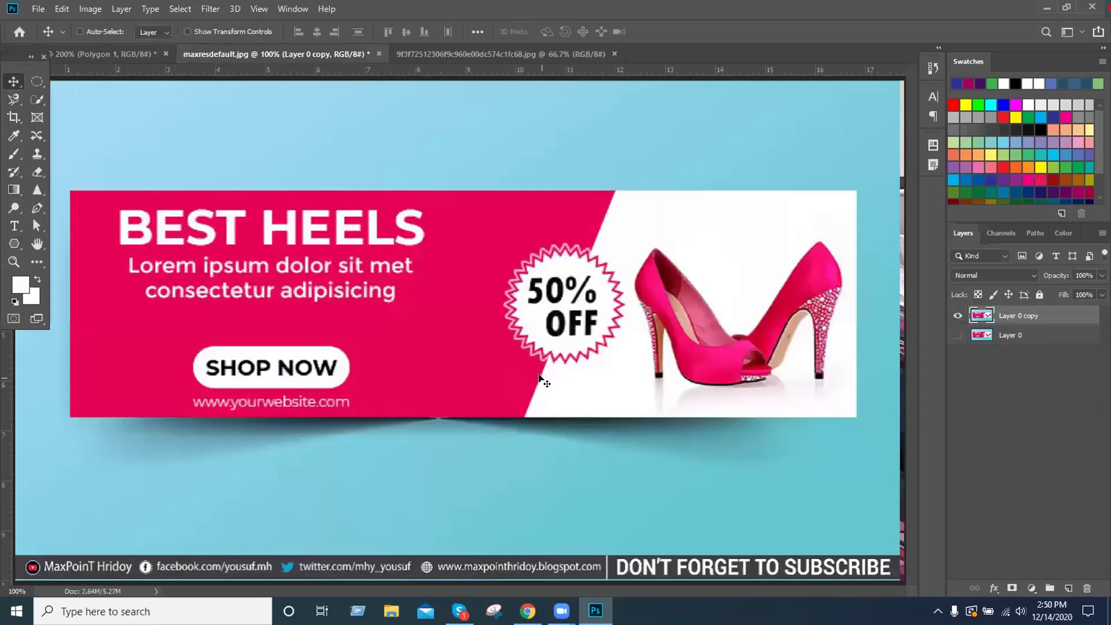
click(16, 245)
click(60, 277)
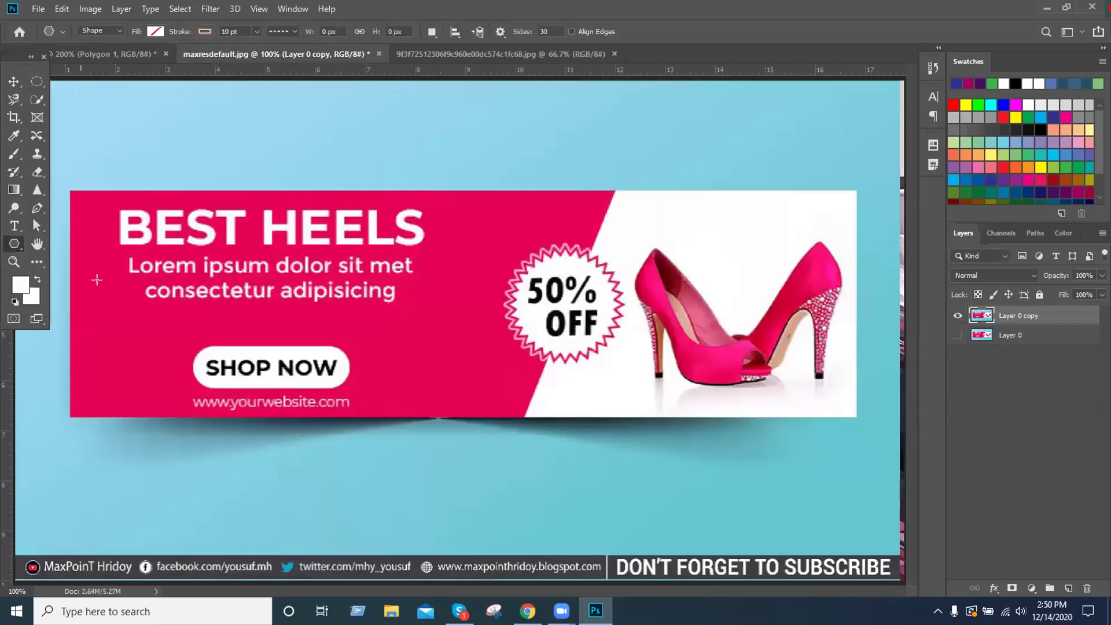
Try a 100 x 100 px star polygon with 30 sides and 53% indents near the badge, and undo it
click(484, 244)
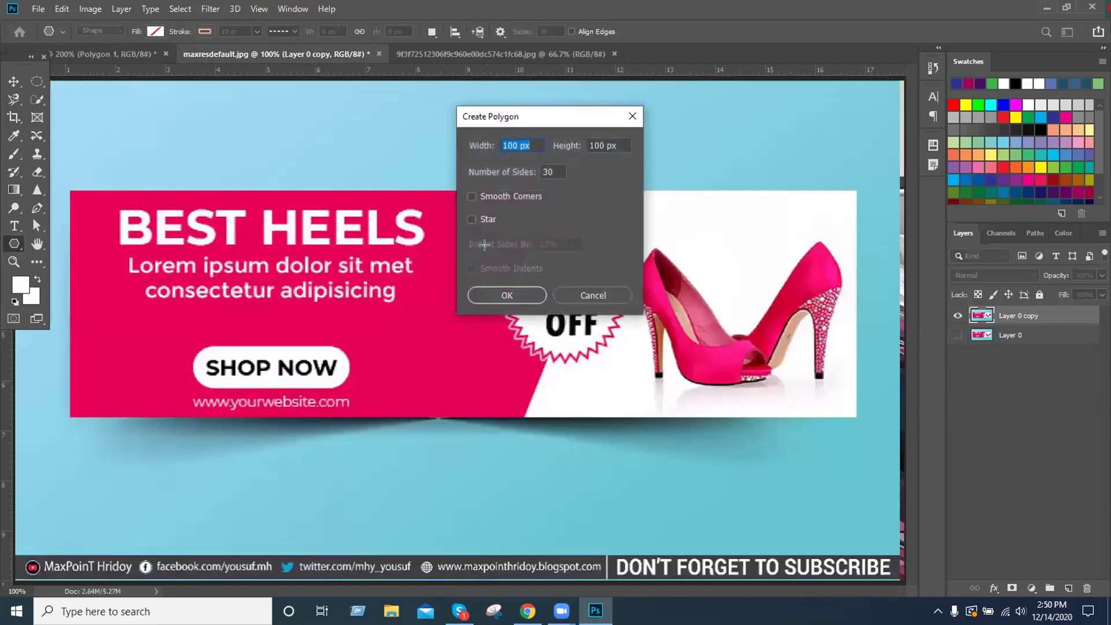
click(472, 219)
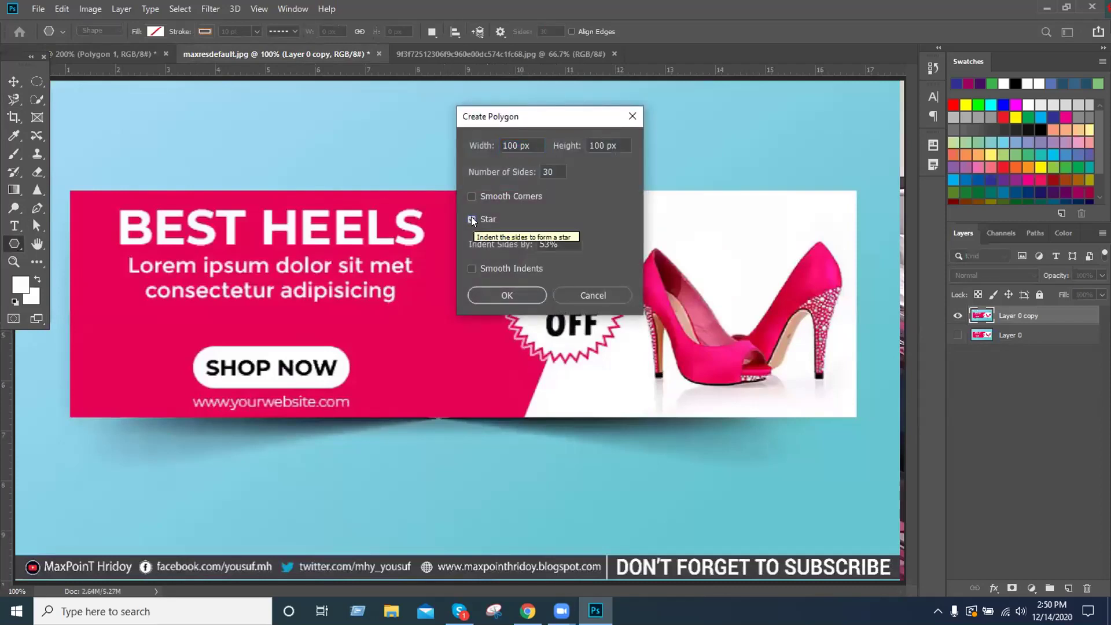
click(503, 297)
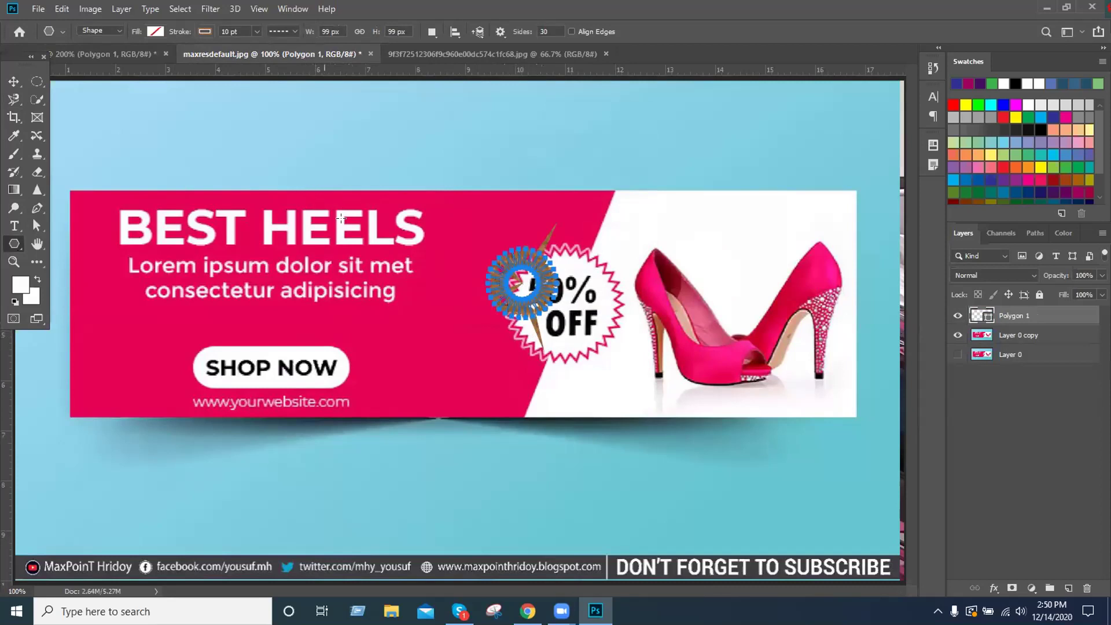
key(ctrl+z)
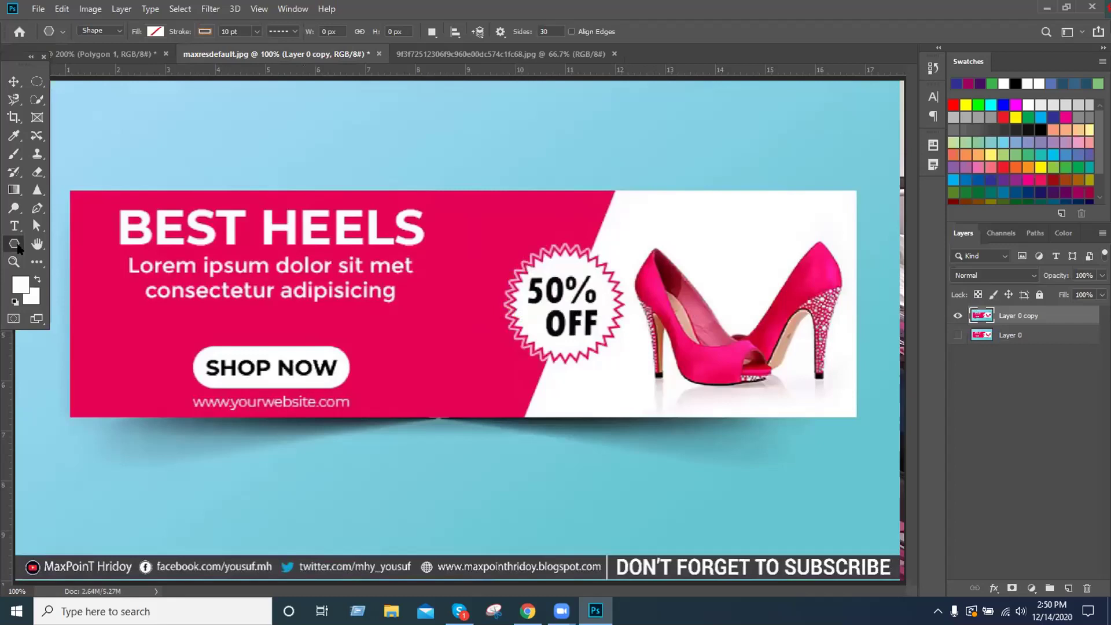
Create a 200 x 200 px star polygon with 25 sides and 53% side indents at the 50% OFF badge
click(503, 292)
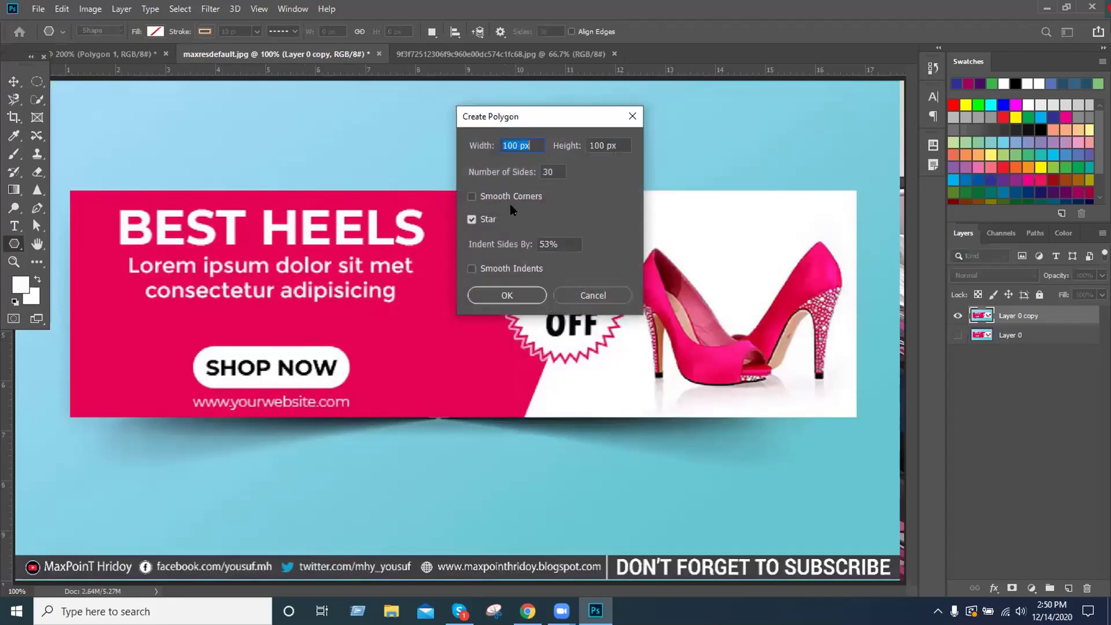
double_click(539, 172)
text(25)
click(478, 145)
text(200)
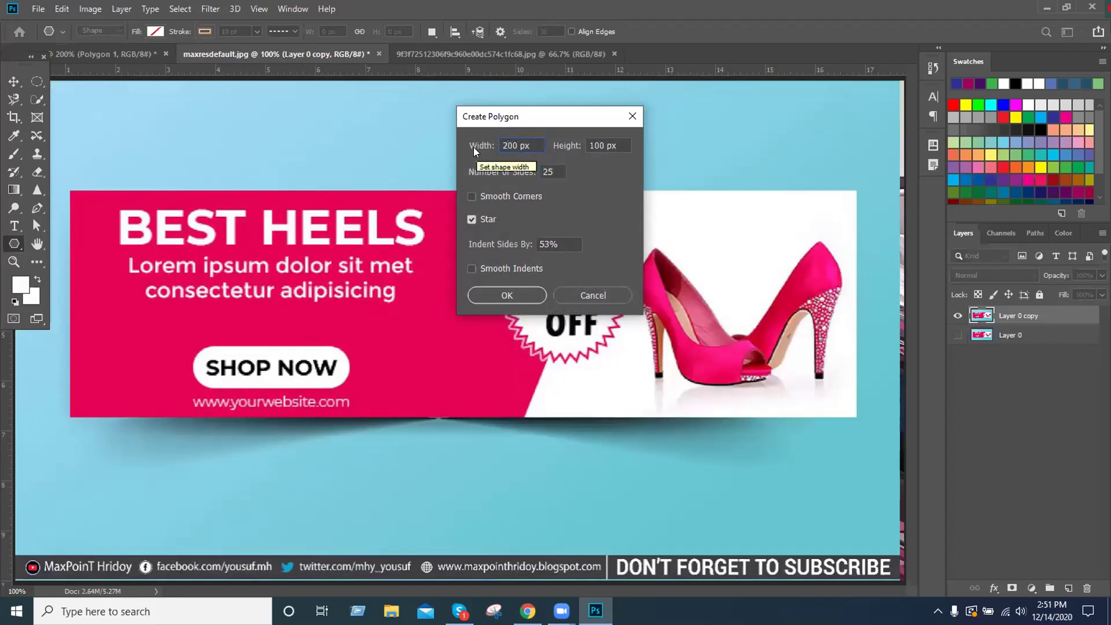
click(600, 144)
text(200)
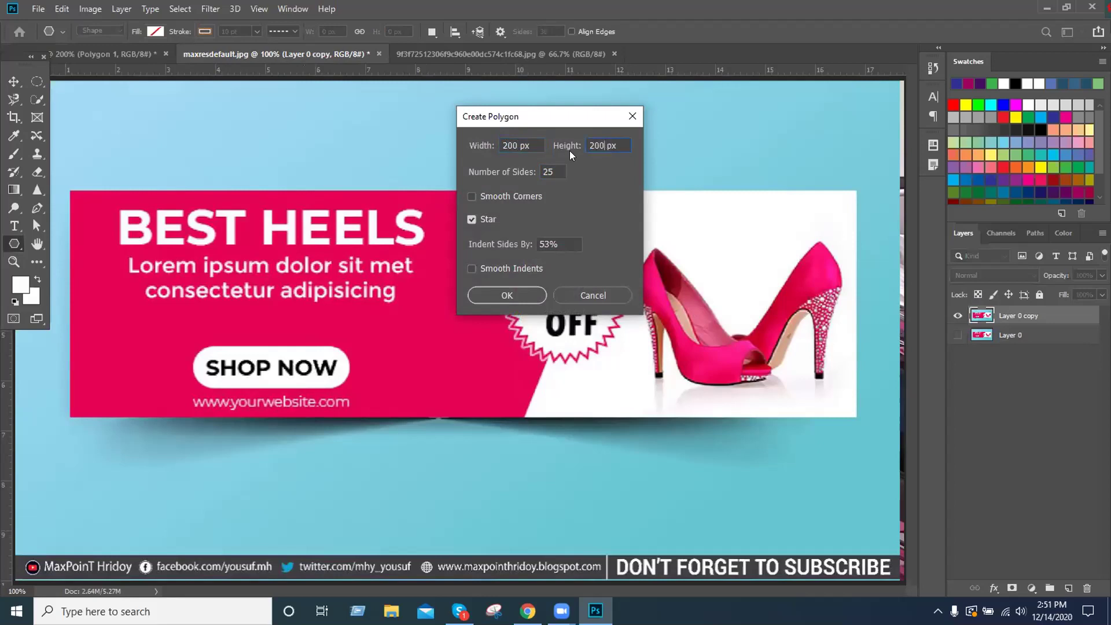
click(498, 296)
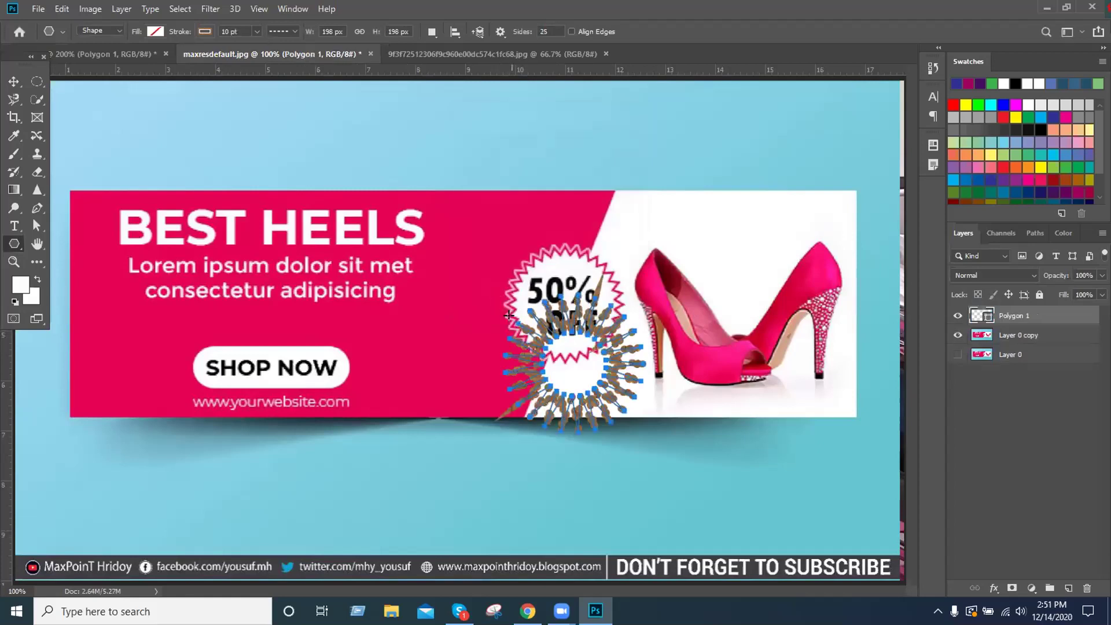
Remove the patterned stroke from the 25-sided star and activate the Move tool
click(155, 31)
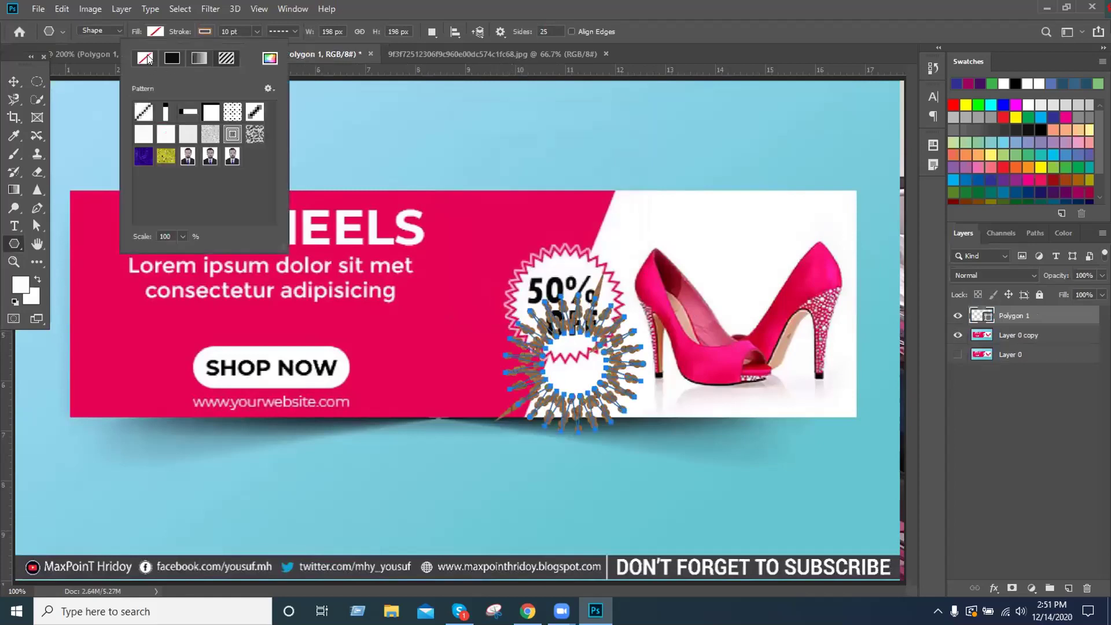
click(146, 58)
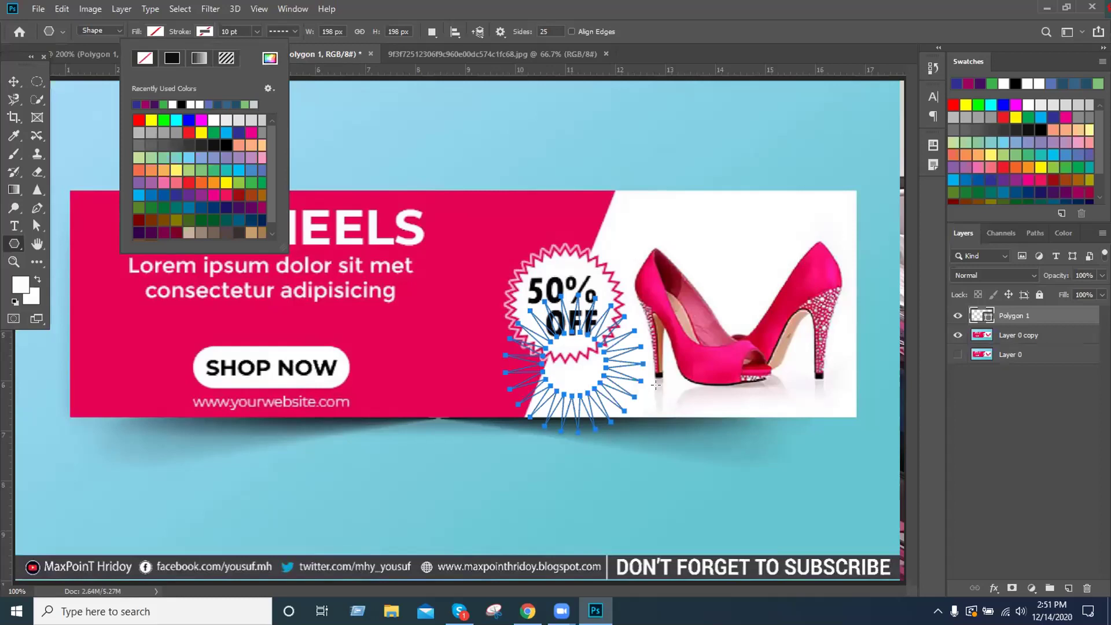
key(v)
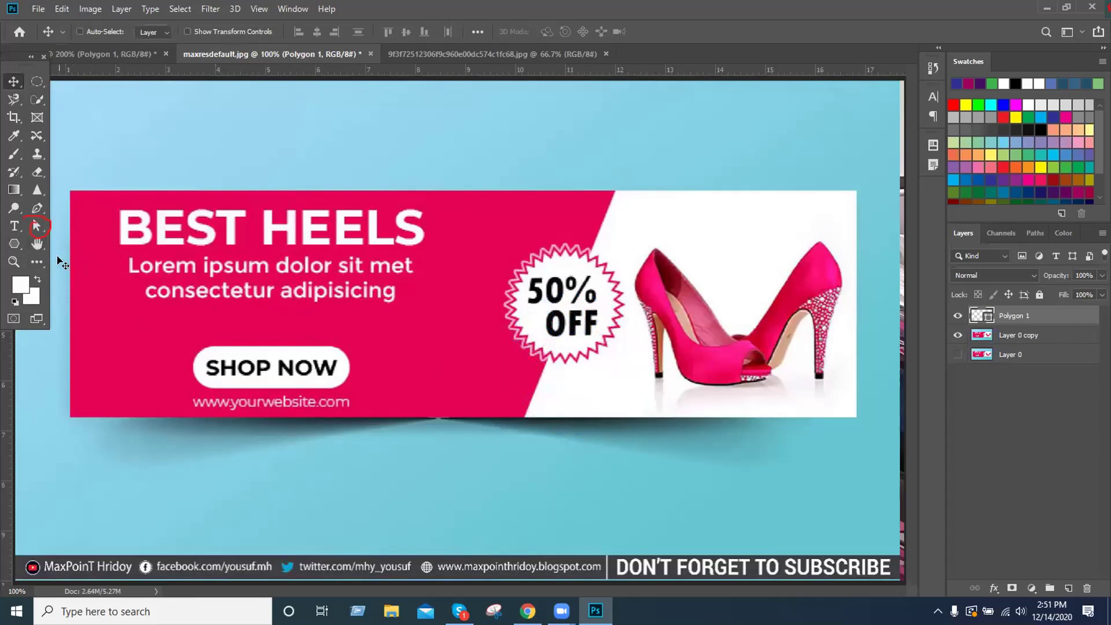
Shift the 25-sided star outline slightly left and up using the Direct Selection tool
click(15, 244)
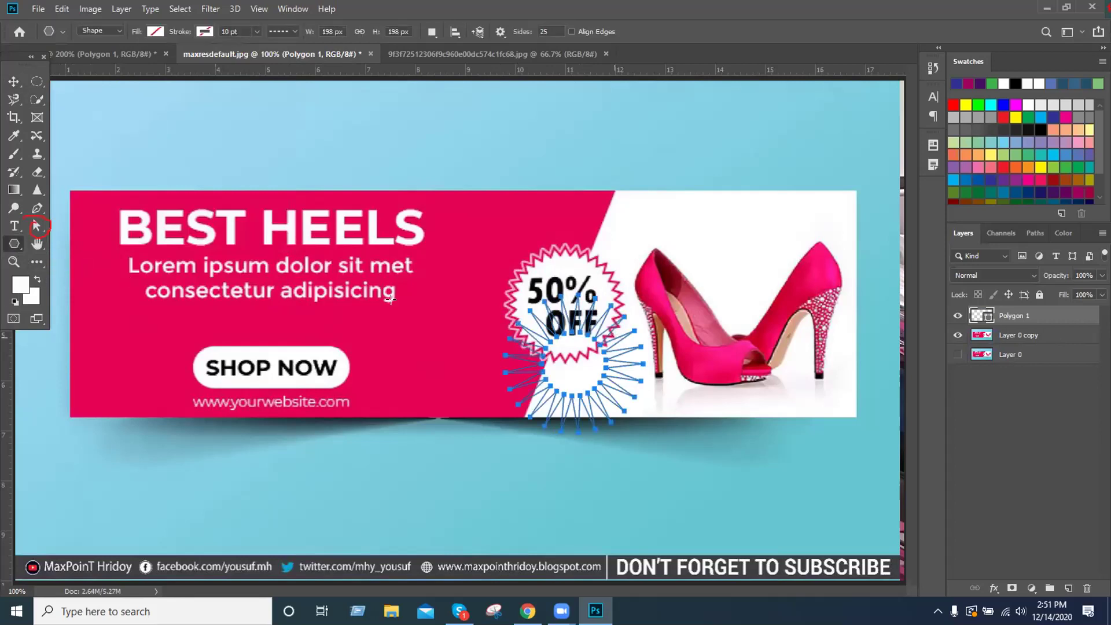
click(36, 227)
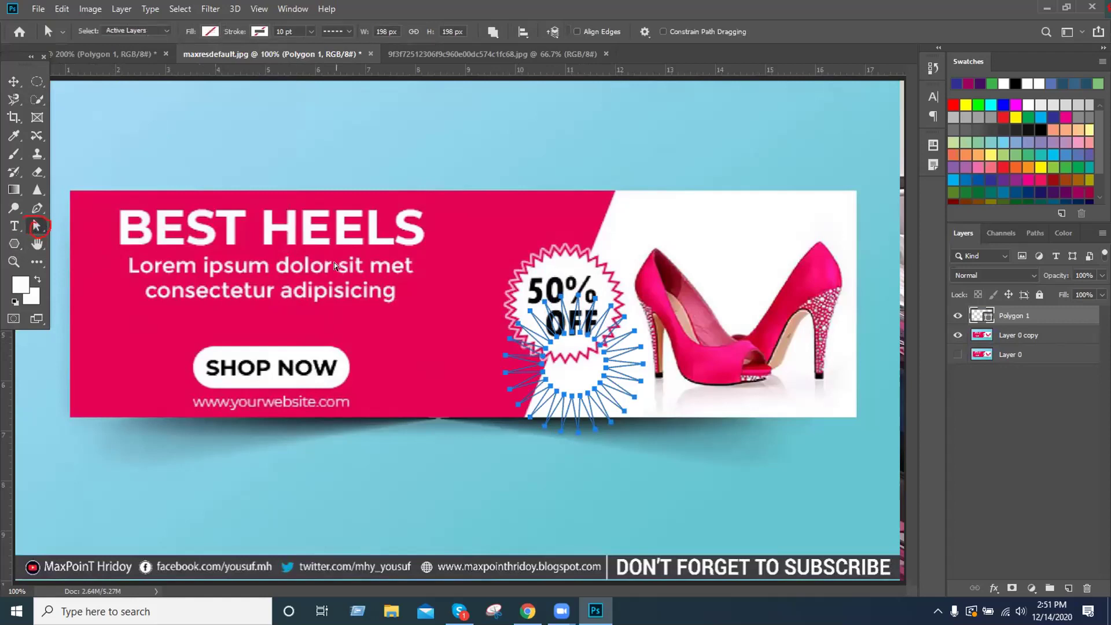
right_click(579, 331)
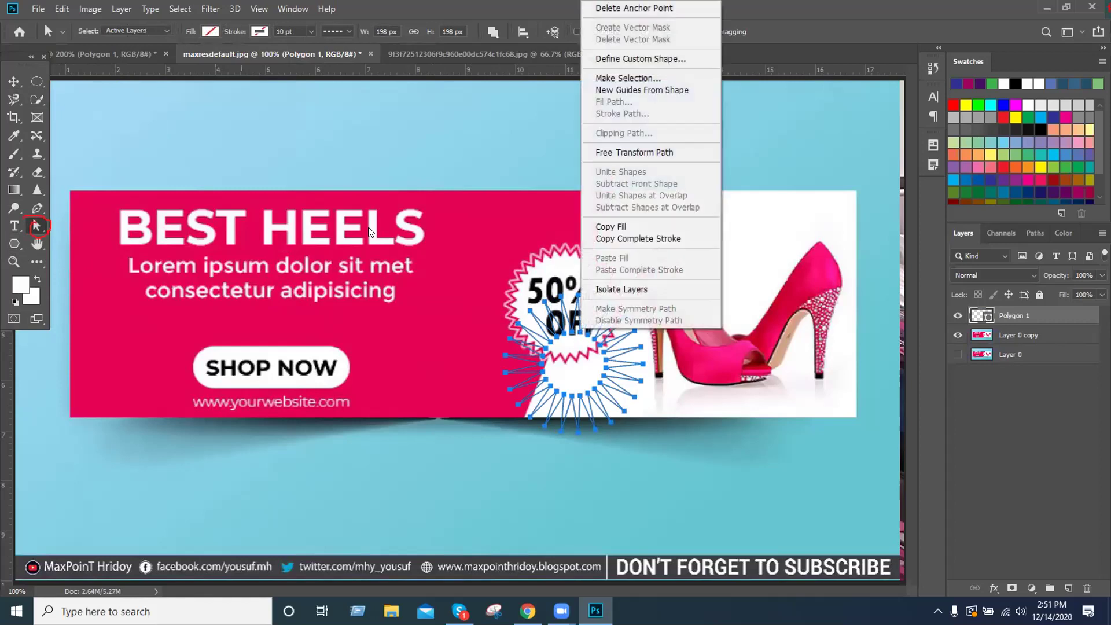
click(31, 231)
right_click(39, 229)
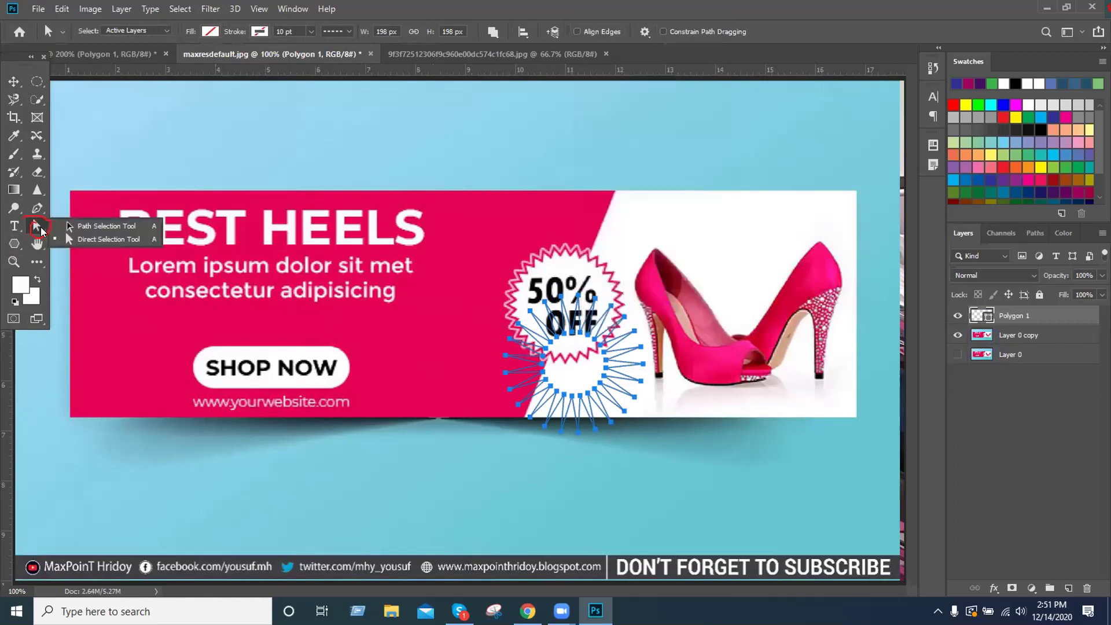
click(85, 241)
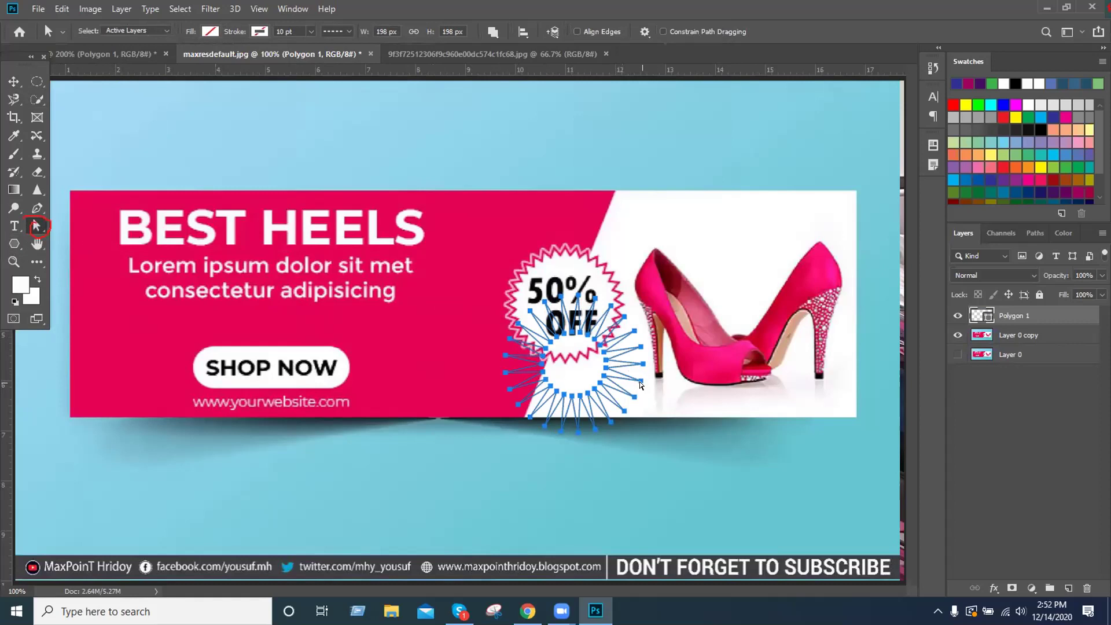
drag(639, 384, 630, 380)
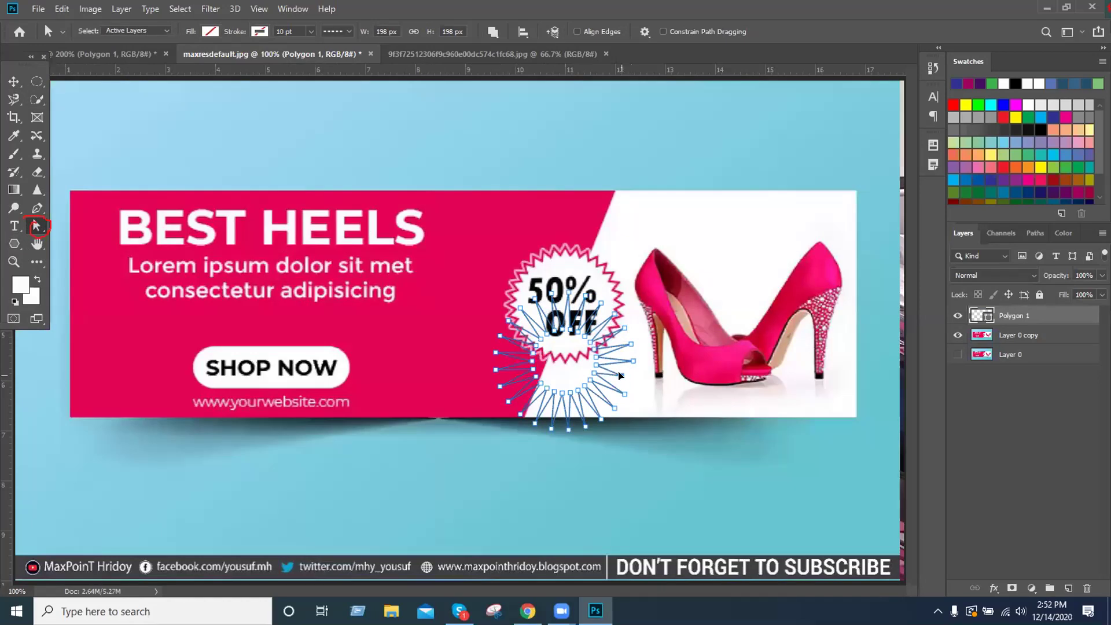
Try to pull two spike points on the star outline's right side inward, and undo it
click(619, 375)
drag(631, 363, 623, 363)
shift+click(630, 345)
drag(630, 345, 626, 345)
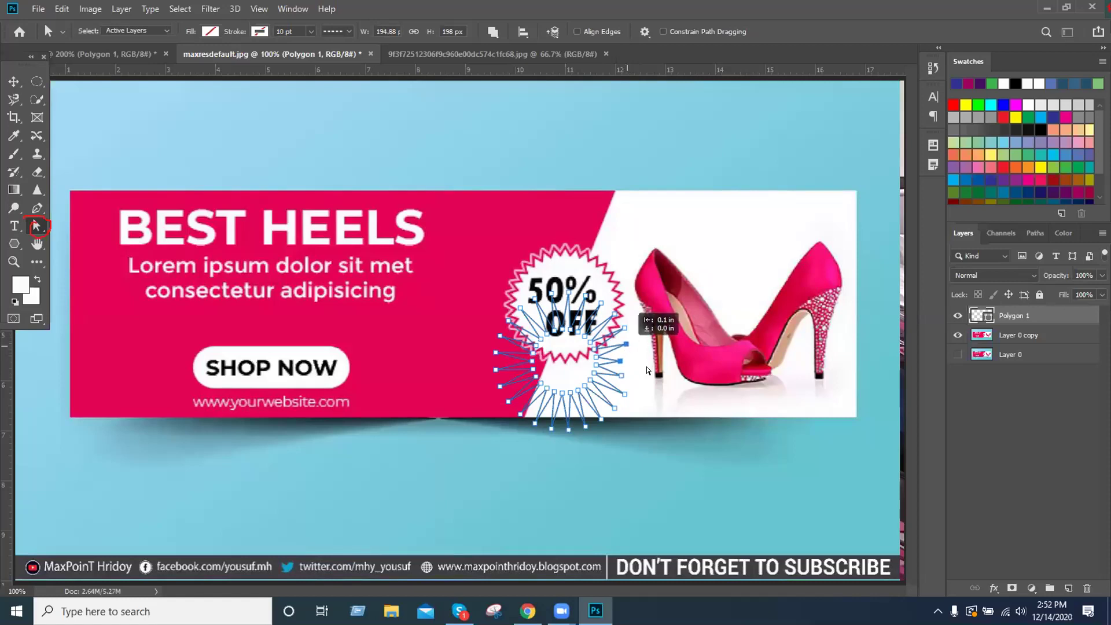
key(ctrl+z)
key(ctrl+z)
key(ctrl+z)
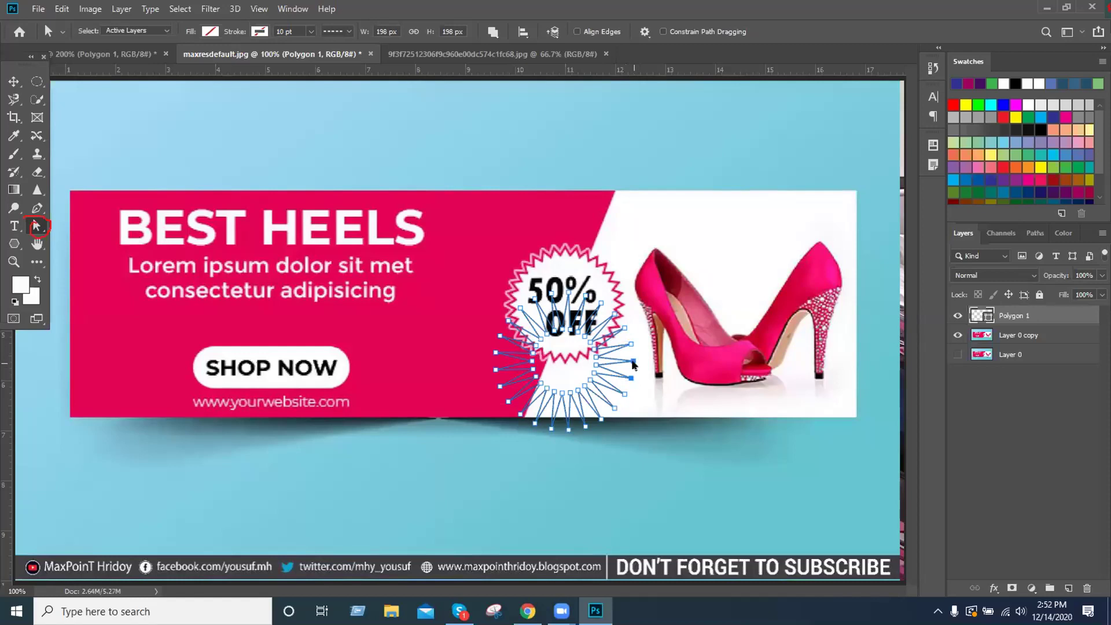
Select the outer spike points of the 25-sided star outline for joint editing
shift+click(632, 361)
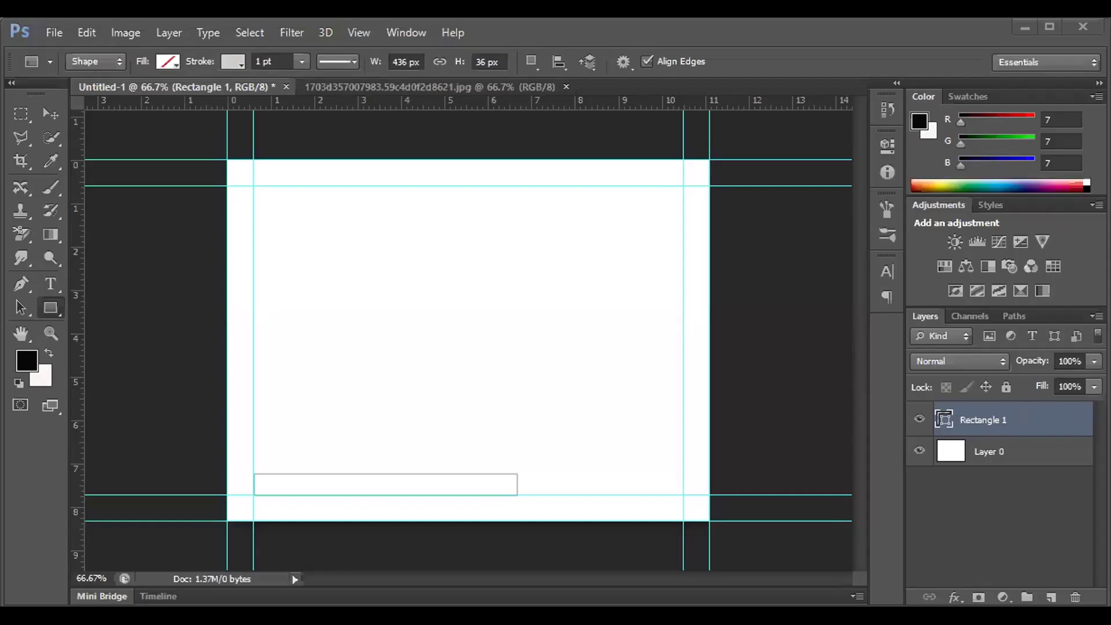
Compare the Untitled-1 guide layout and its bottom rectangle with the teal Banner Design reference
click(410, 82)
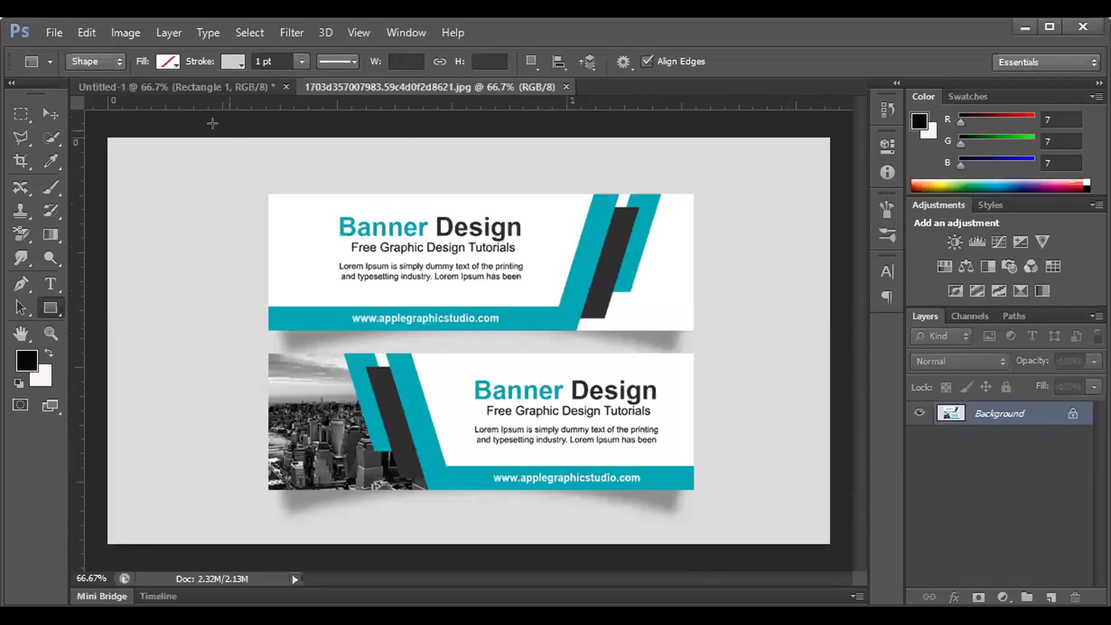
click(207, 92)
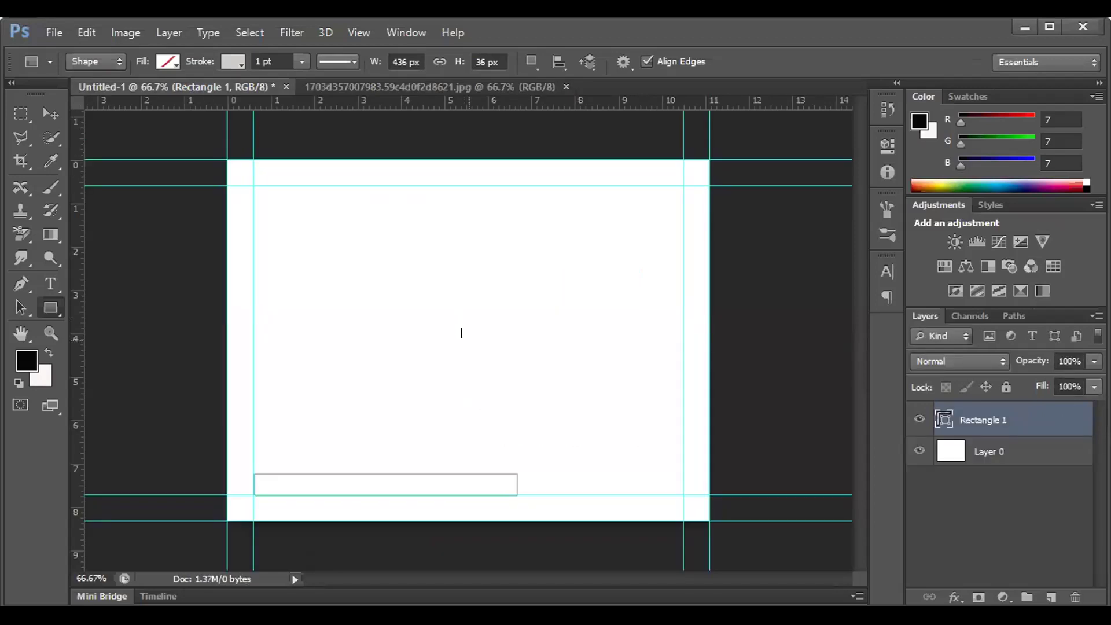
click(420, 81)
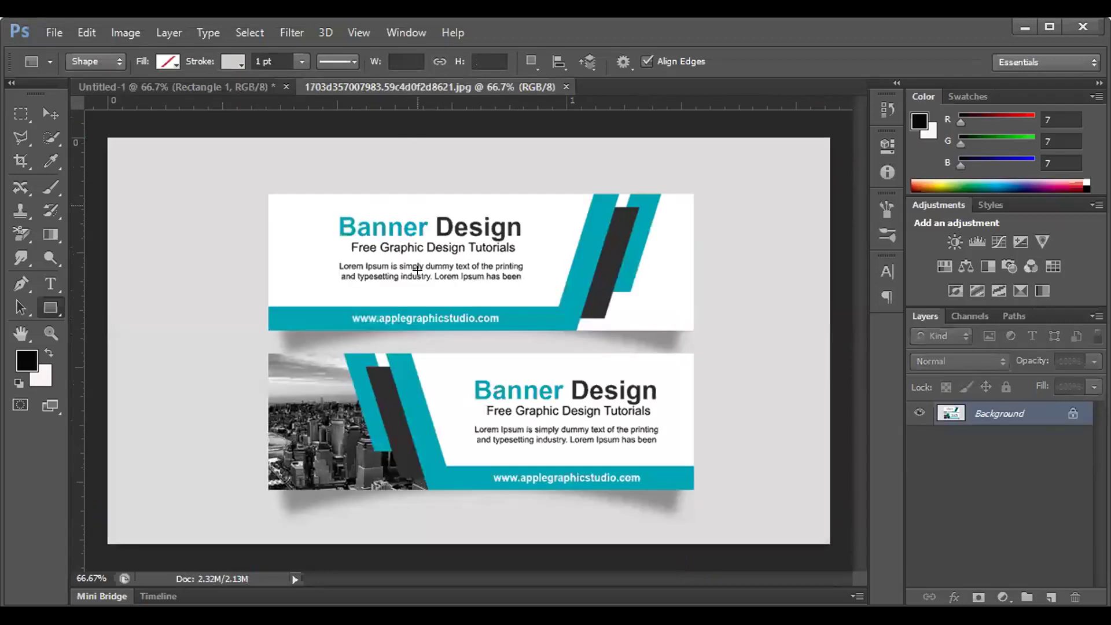
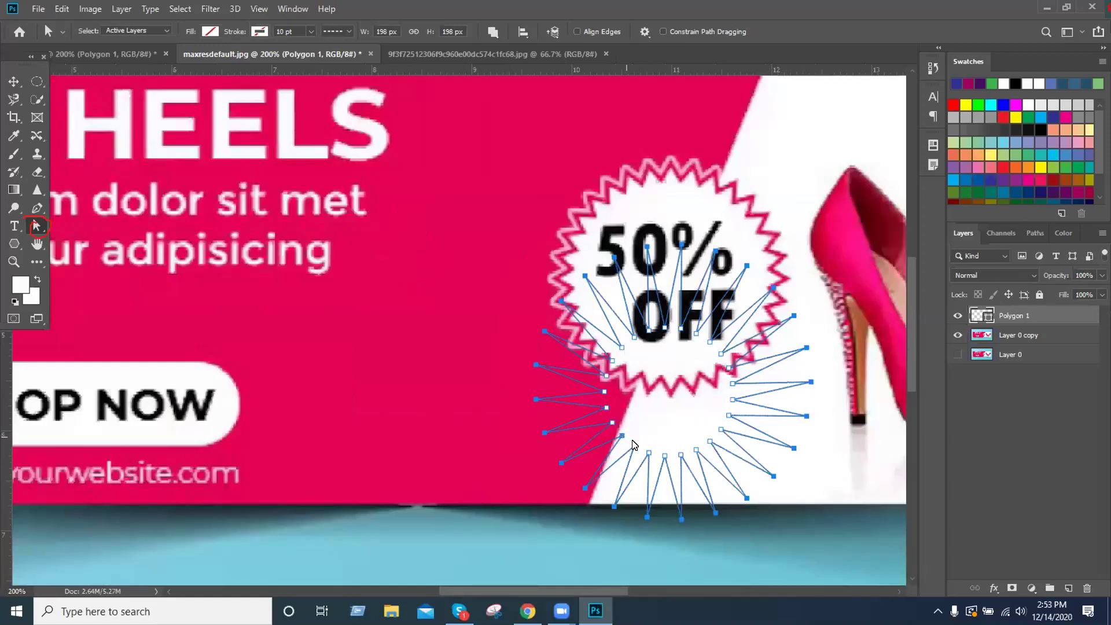
Shift the star's selected outer points slightly right while leaving the inner points in place, and activate the Move tool
click(664, 456)
mouse_move(747, 501)
mouse_down()
mouse_move(737, 480)
mouse_move(748, 497)
mouse_up()
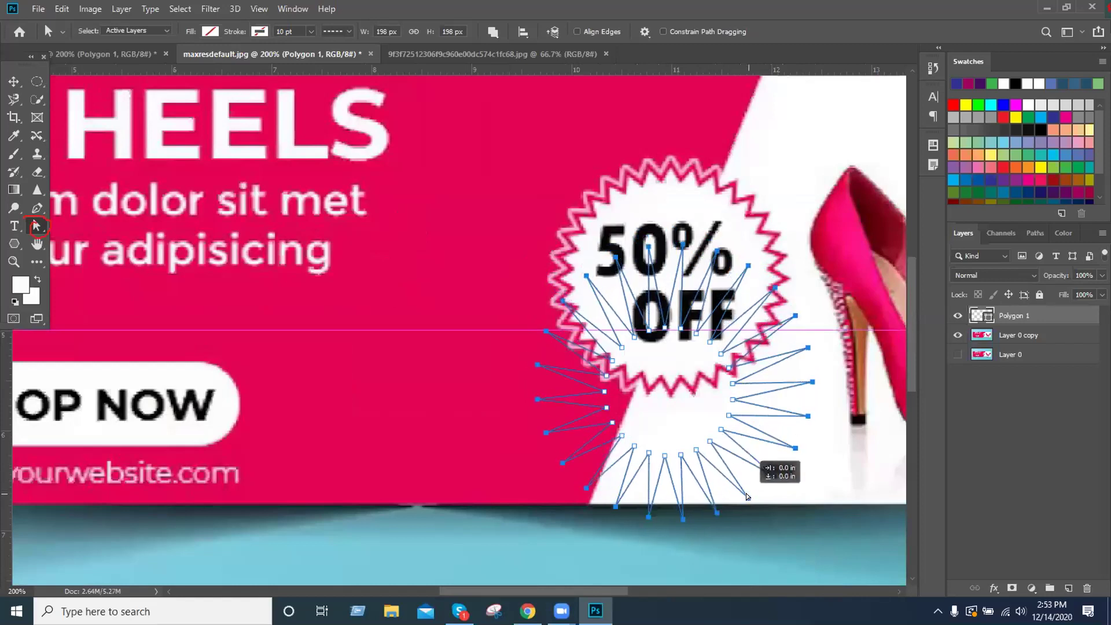
drag(748, 497, 748, 498)
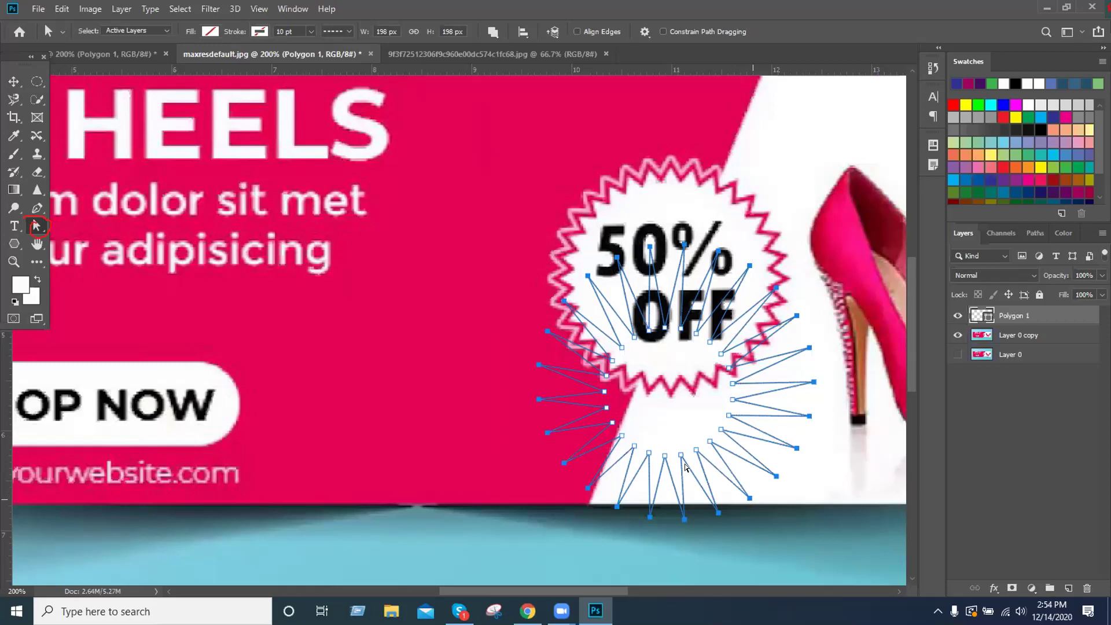
scroll(470, 350, down, 1)
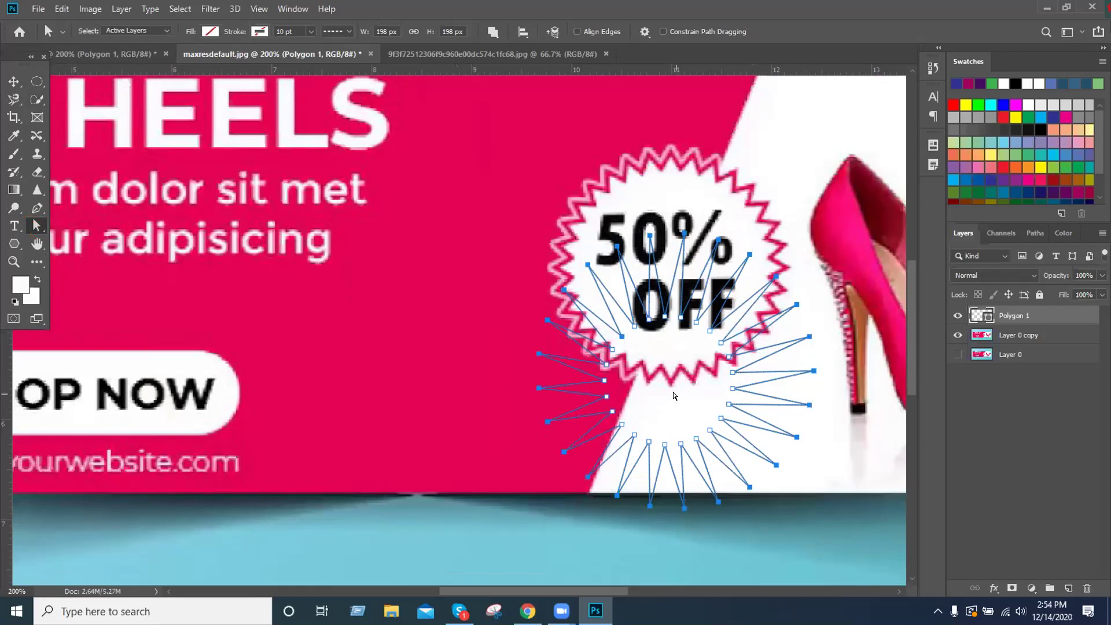
key(v)
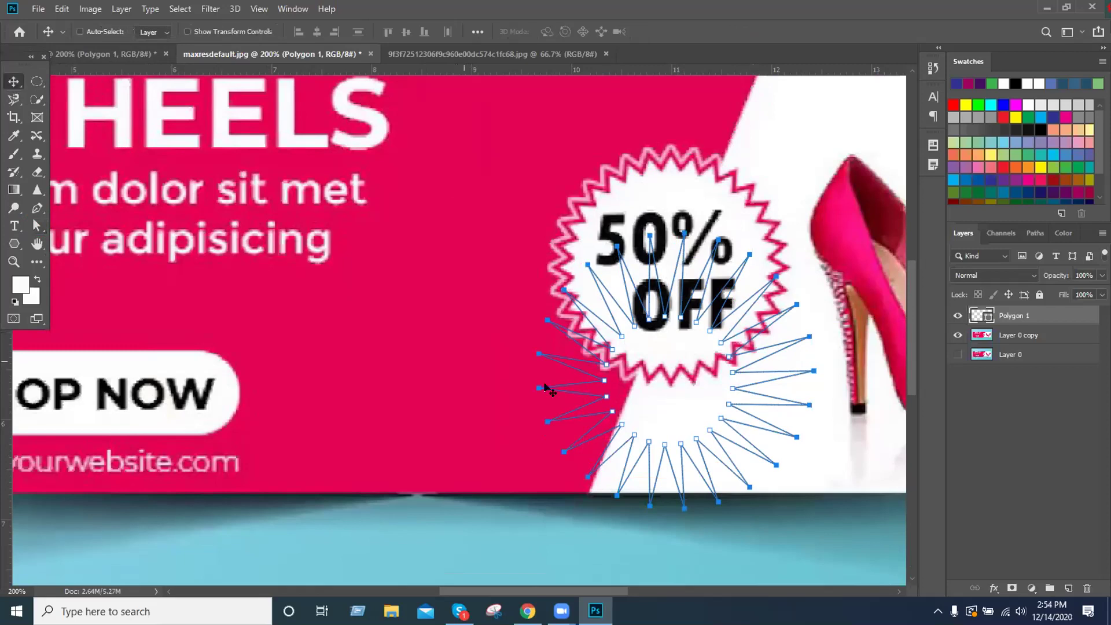
click(623, 396)
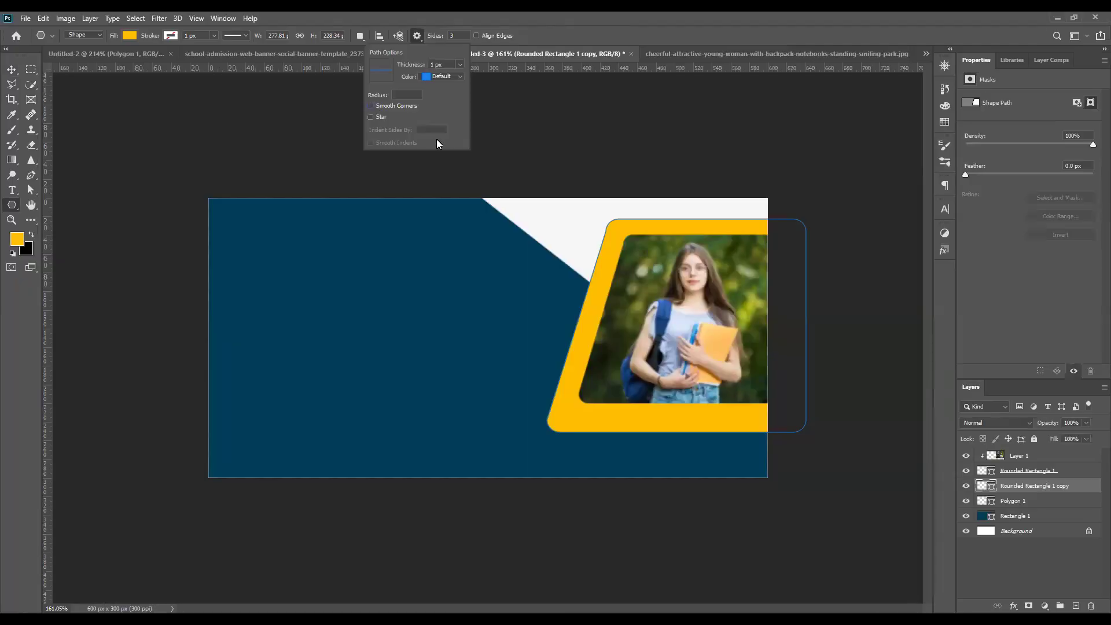
Dismiss the Create Polygon dialog and try to move the student photo from its own document into the Untitled-3 banner
click(591, 187)
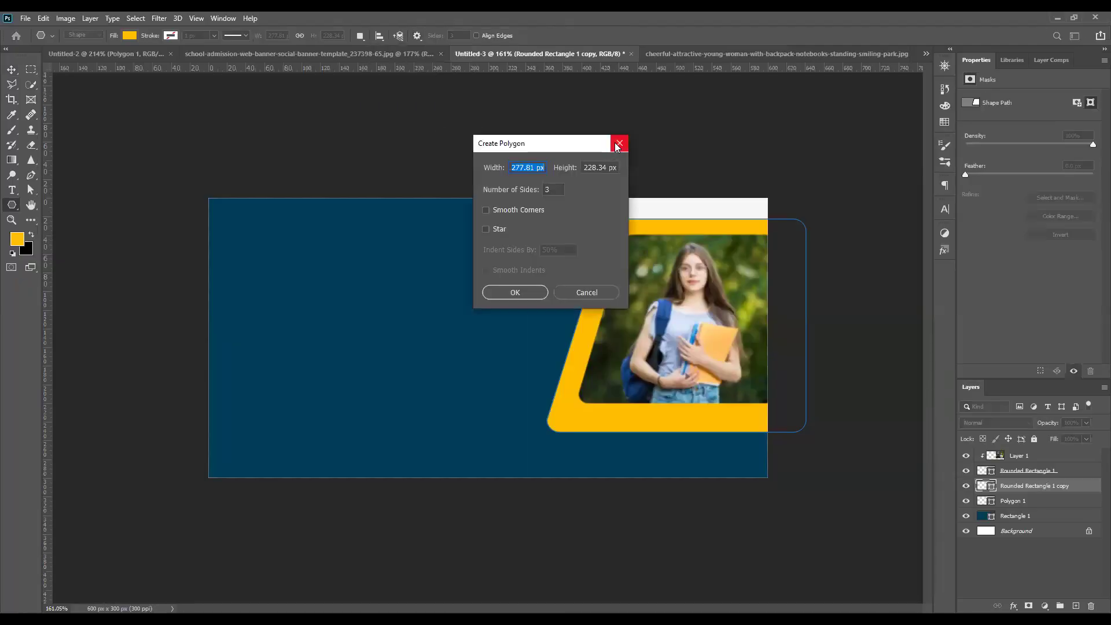
click(618, 146)
click(704, 53)
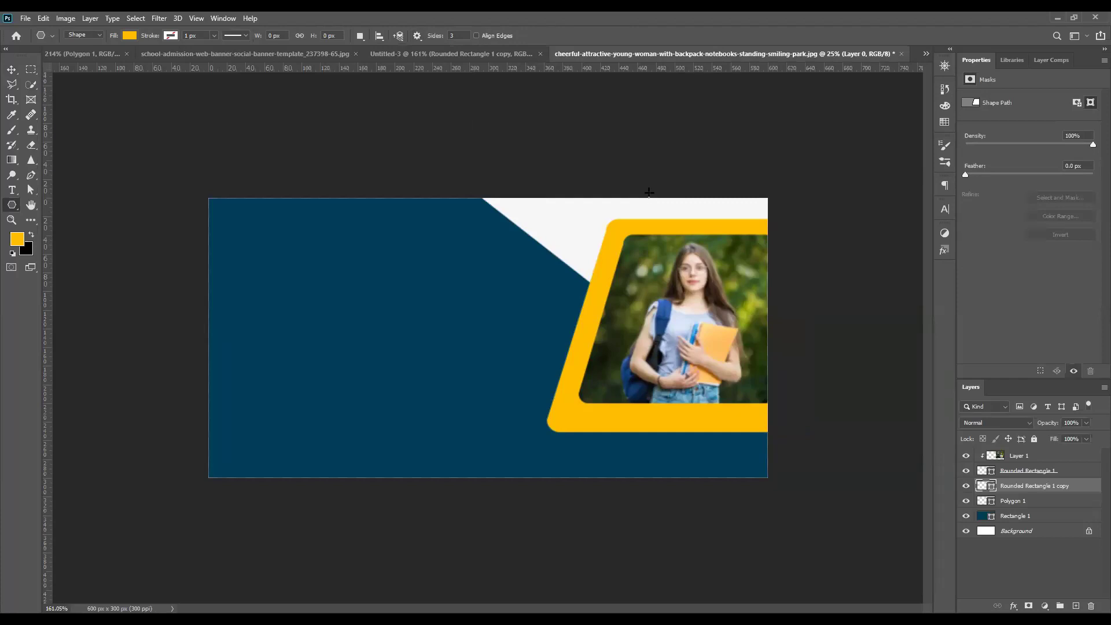
click(11, 69)
drag(559, 237, 529, 251)
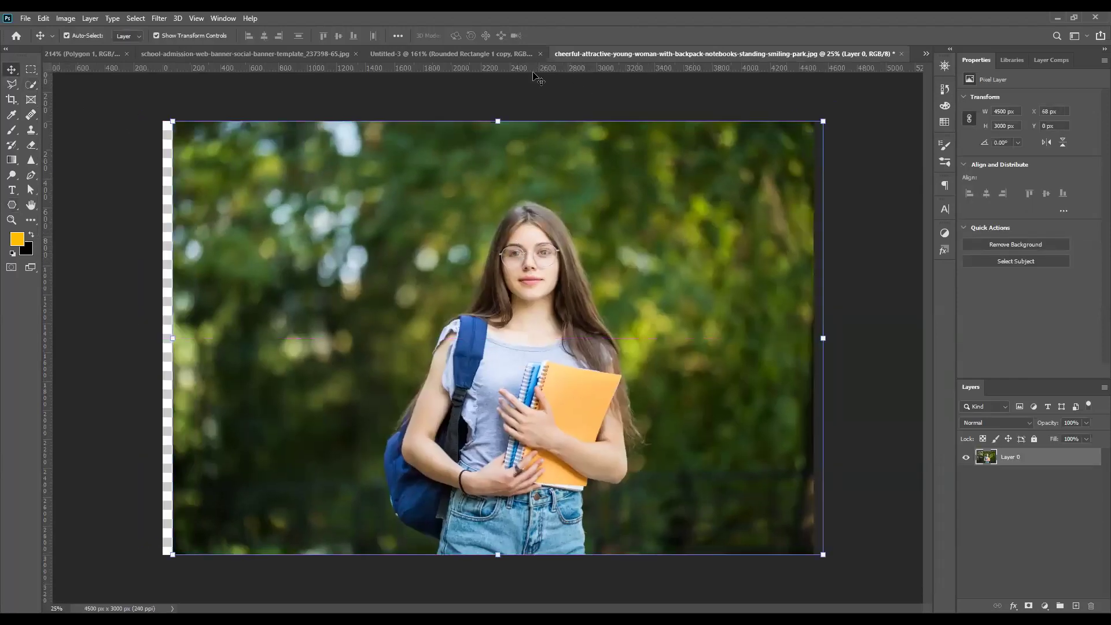
drag(509, 58, 637, 305)
scroll(674, 321, up, 3)
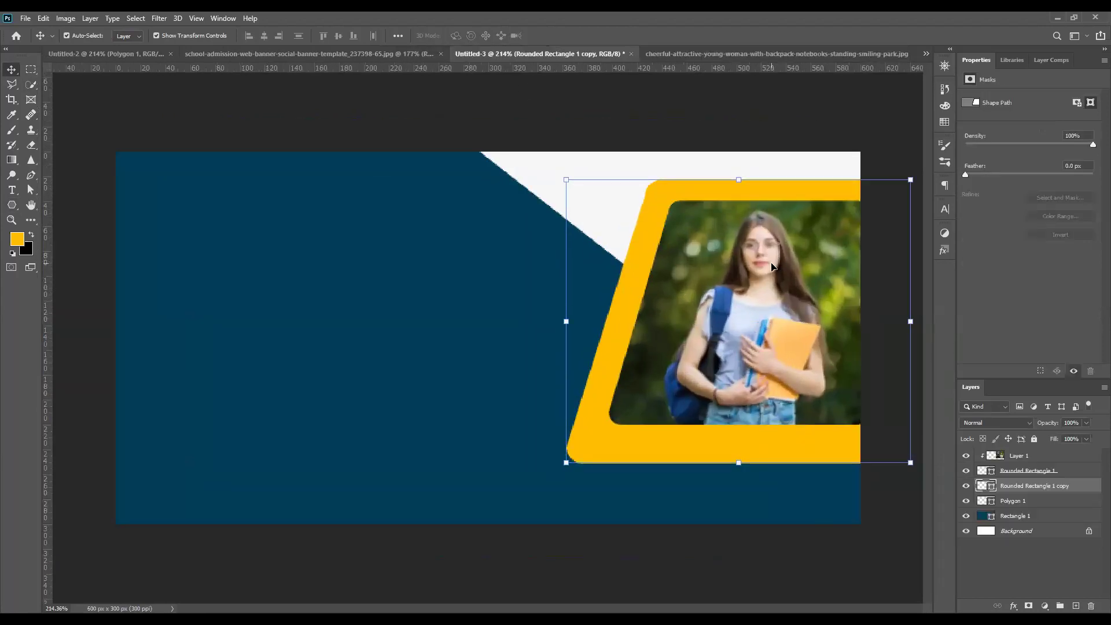
Convert Layer 0 of the student photo document to a Smart Object and return to the Untitled-3 banner
click(720, 54)
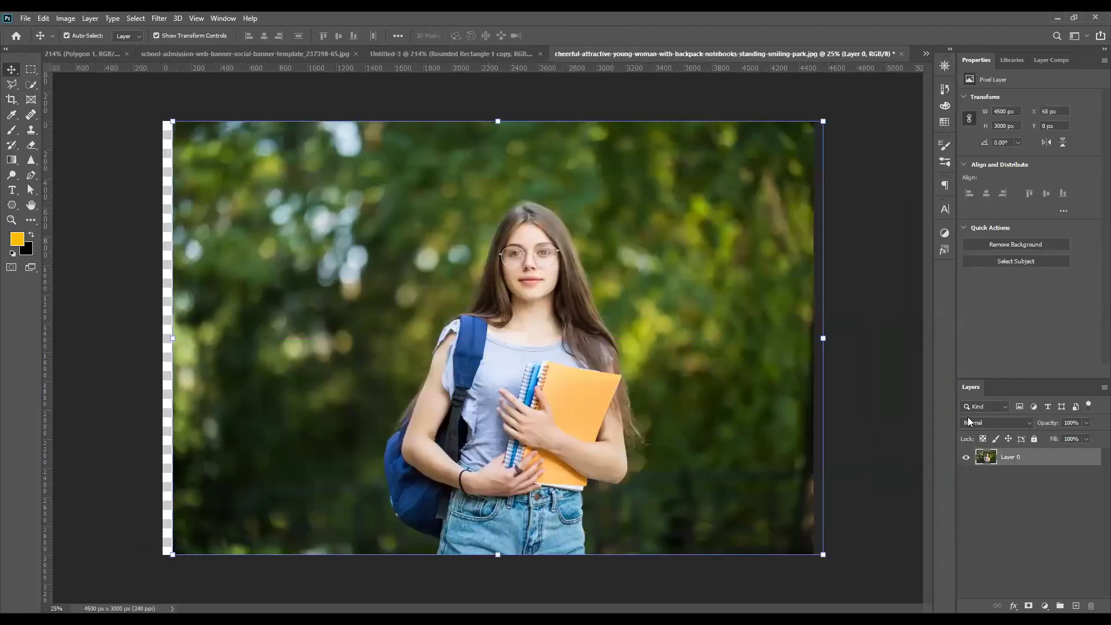
right_click(1028, 463)
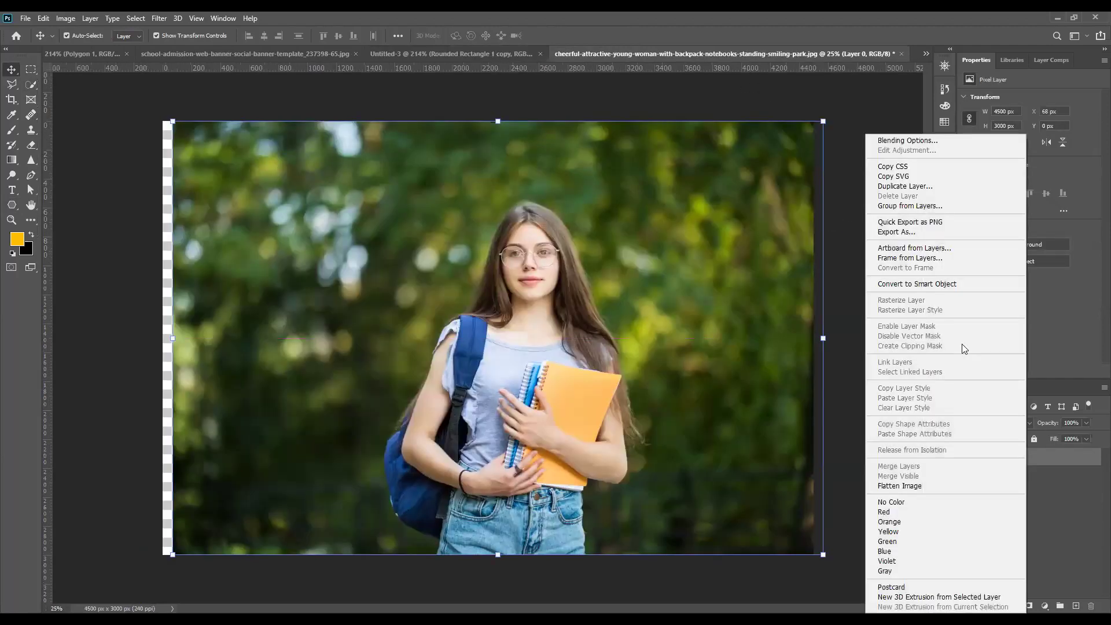
click(938, 286)
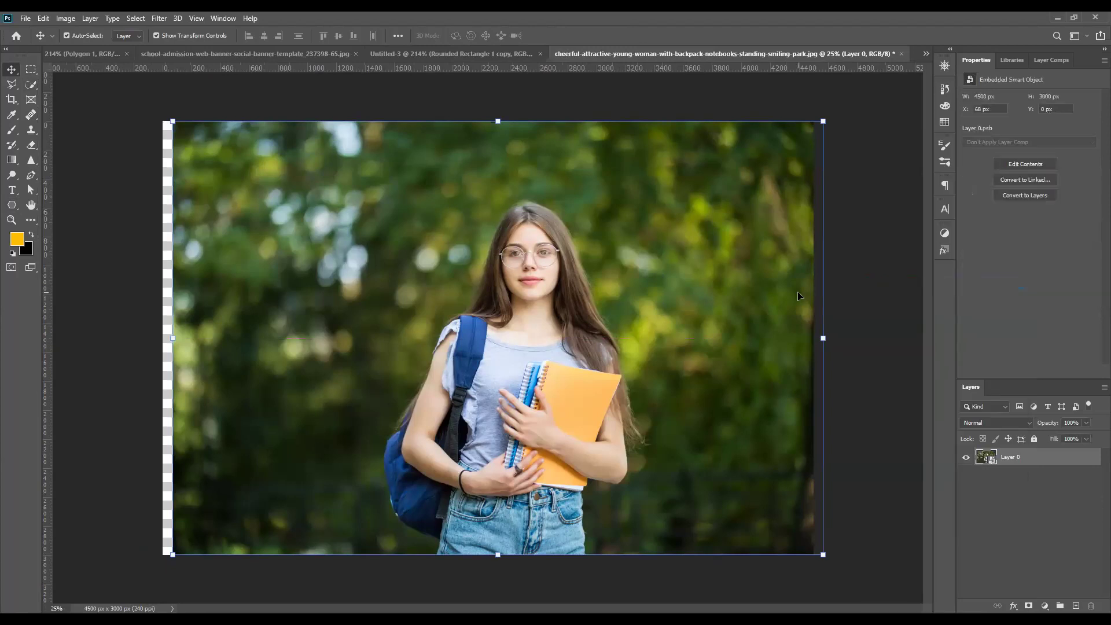
drag(664, 352, 583, 263)
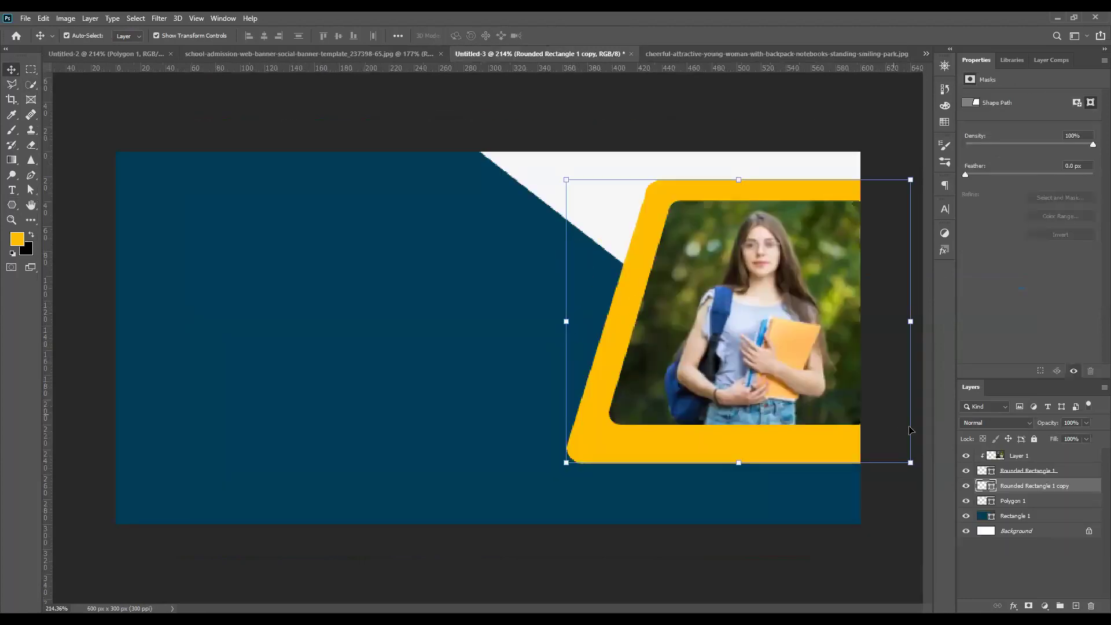
Release the clipping mask of the old student photo on Layer 1 and delete that layer from the banner
right_click(808, 332)
key(Escape)
right_click(996, 468)
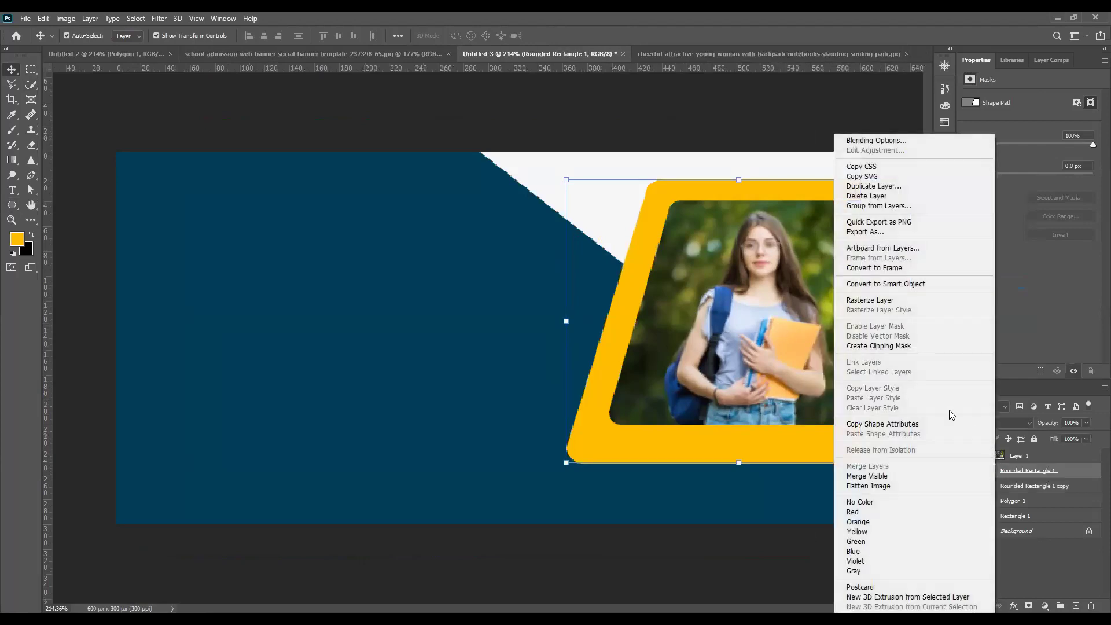
click(1028, 457)
click(1020, 461)
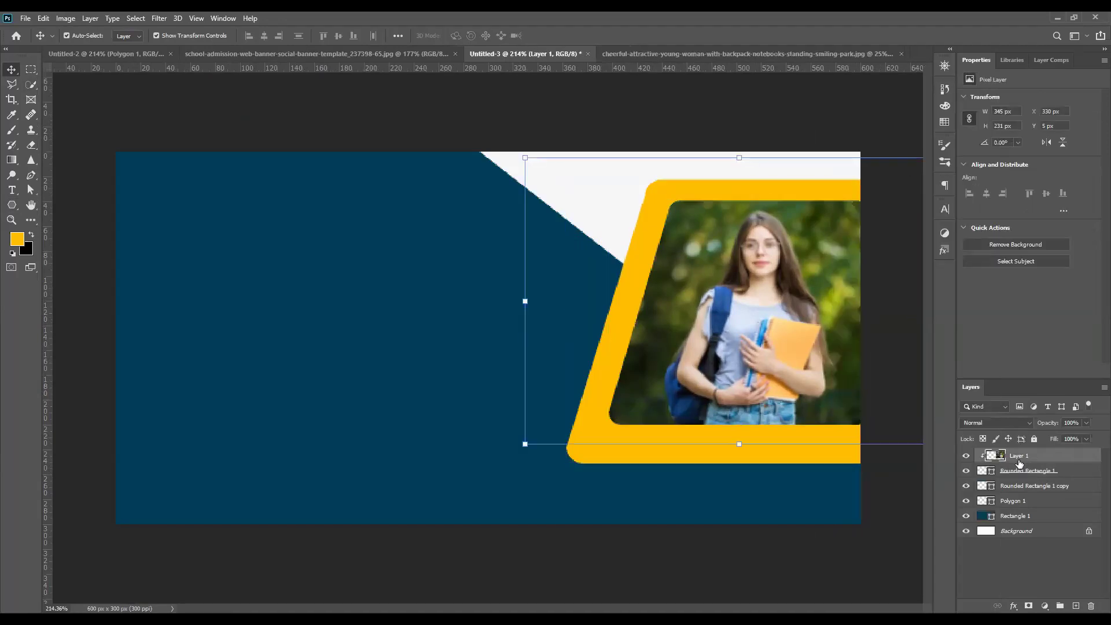
right_click(1018, 461)
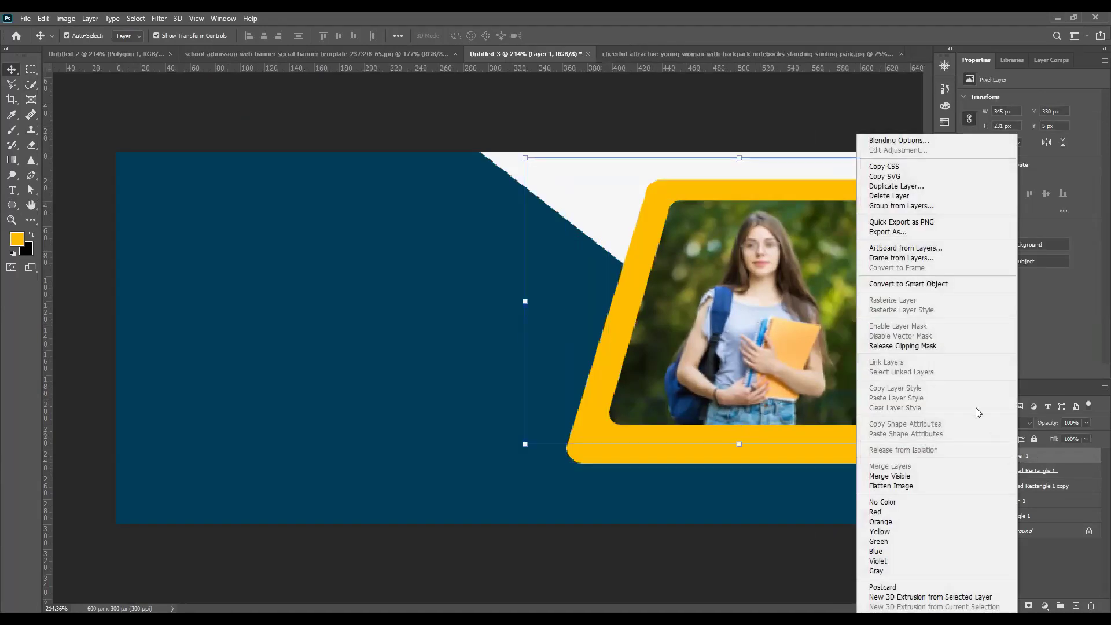
click(940, 346)
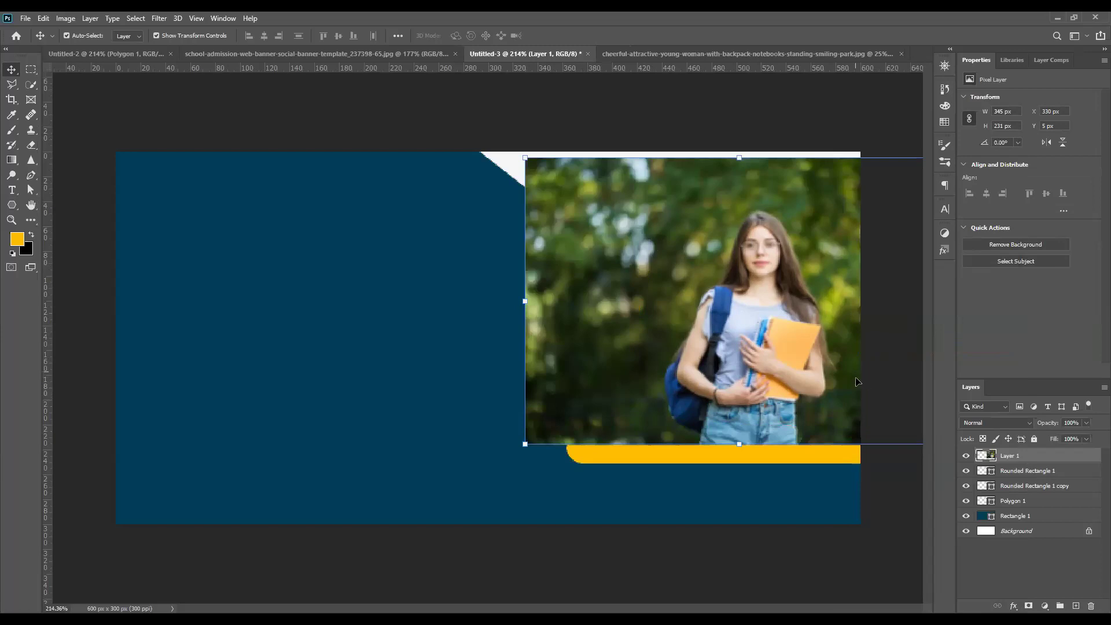
key(Delete)
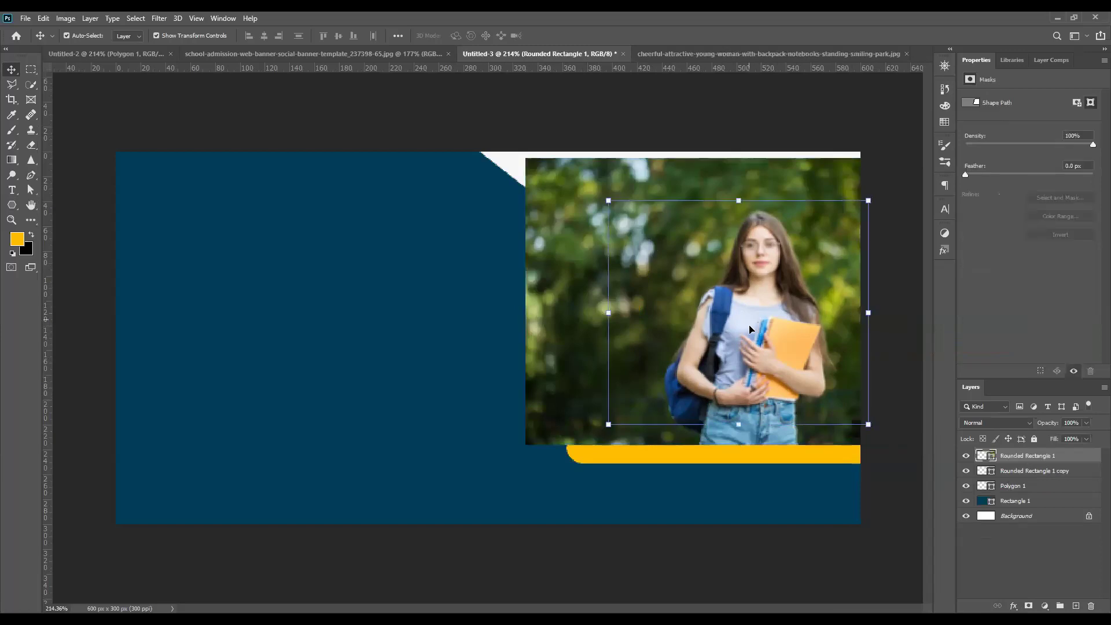
Scale the Smart Object photo down to 30.36% in its own document and bring it into the Untitled-3 banner
click(739, 59)
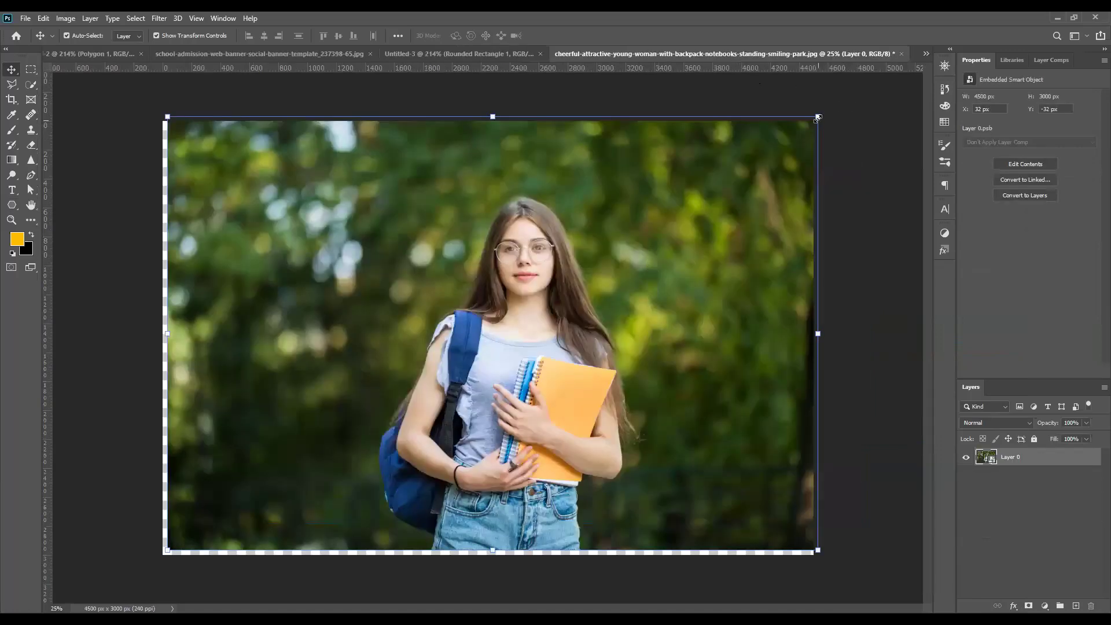
drag(817, 117, 446, 363)
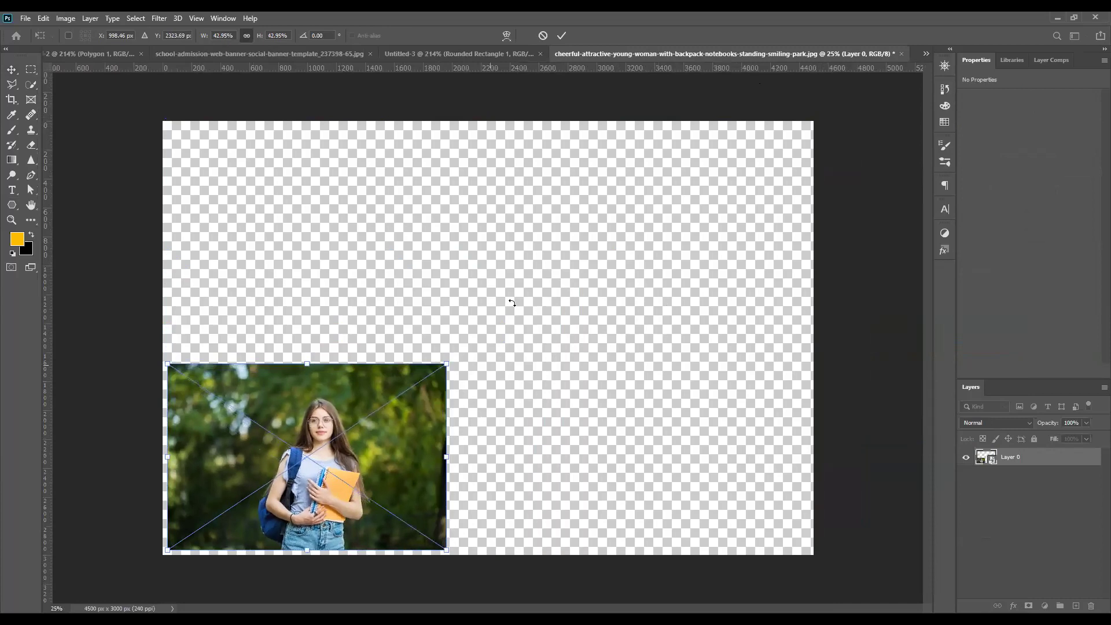
drag(308, 457, 482, 301)
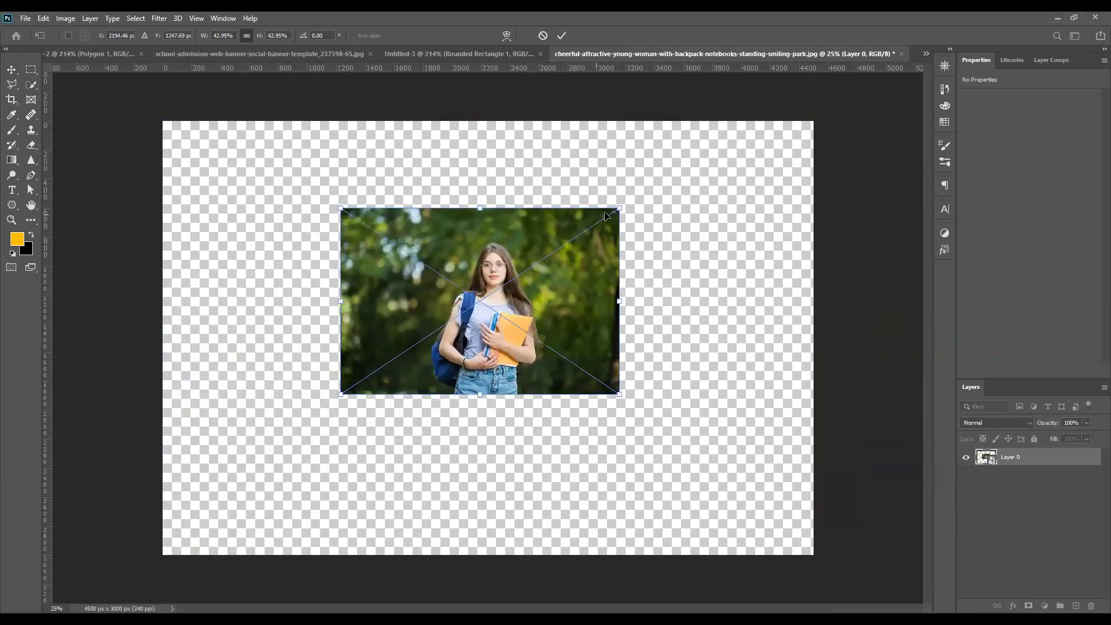
drag(618, 210, 539, 264)
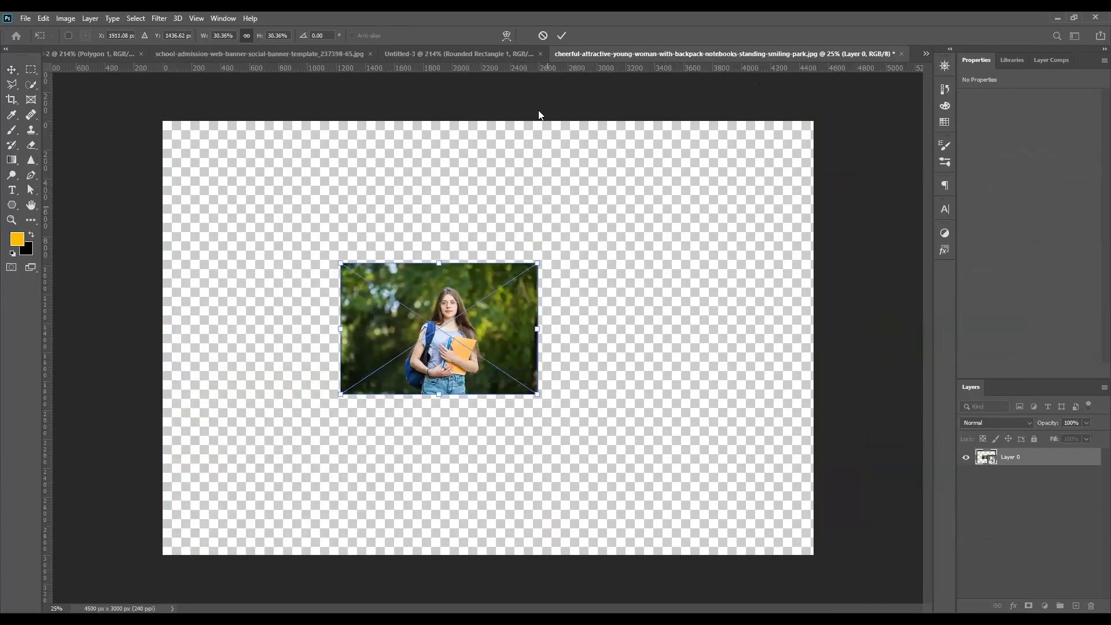
click(561, 38)
key(v)
drag(447, 304, 714, 317)
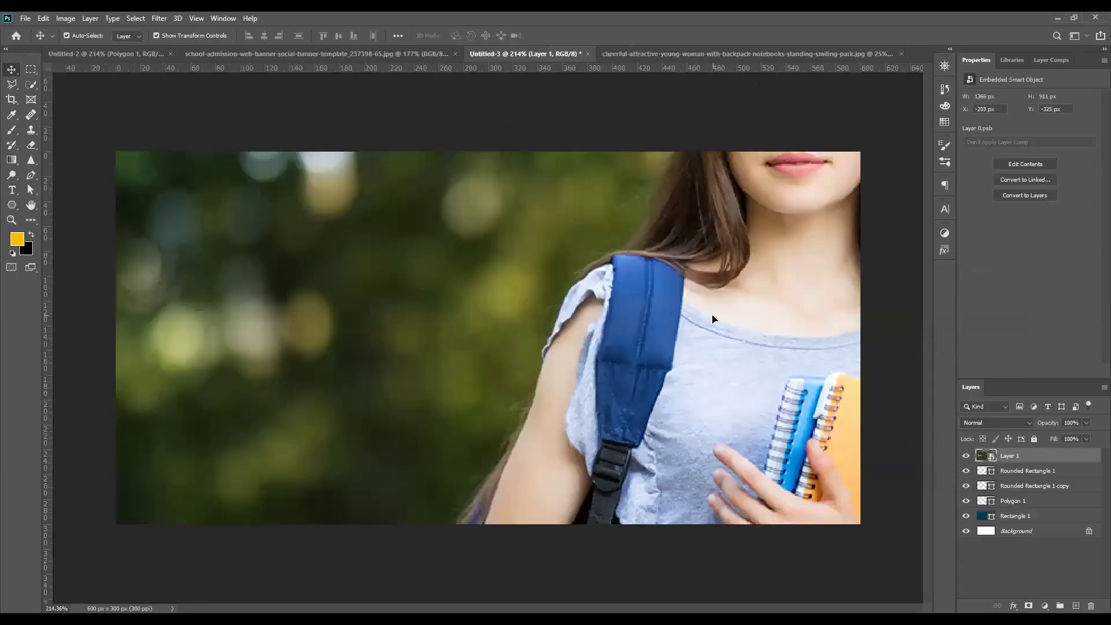
Scale the placed student photo down to 5.64%, position it over the yellow rounded frame, and apply the transformation
scroll(570, 395, down, 5)
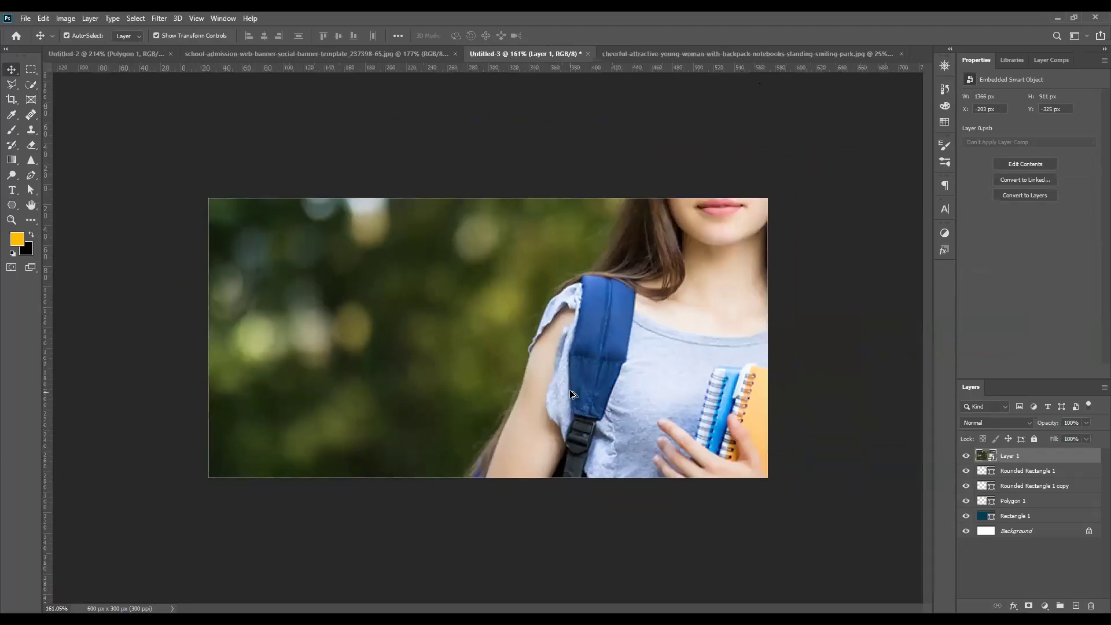
scroll(570, 396, down, 2)
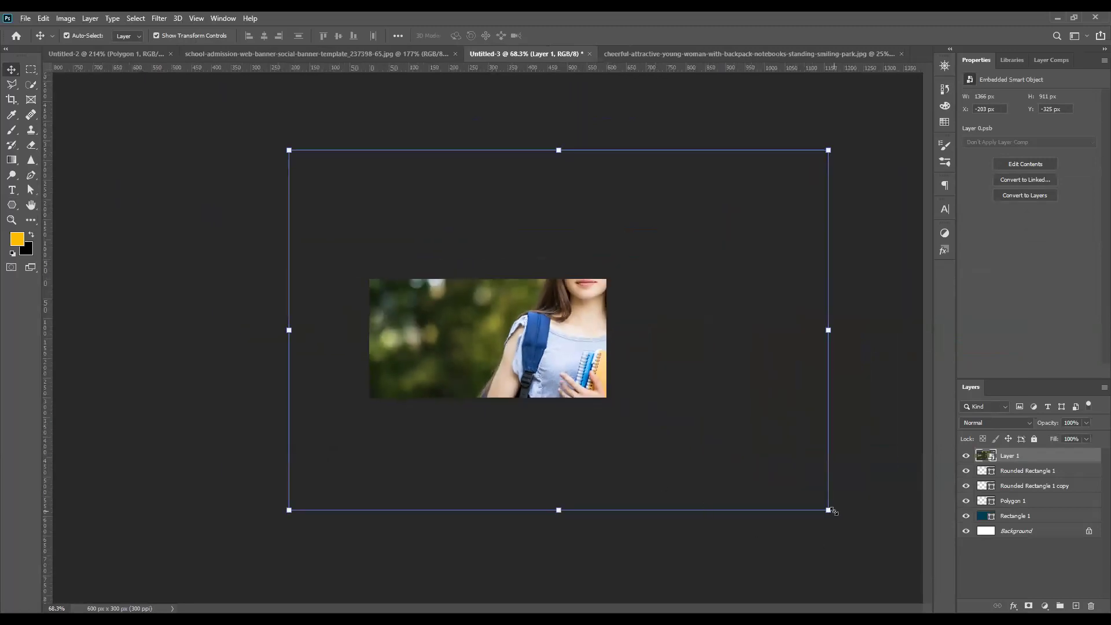
drag(828, 510, 603, 360)
drag(603, 151, 475, 236)
drag(412, 313, 574, 330)
drag(543, 253, 544, 294)
scroll(563, 314, up, 5)
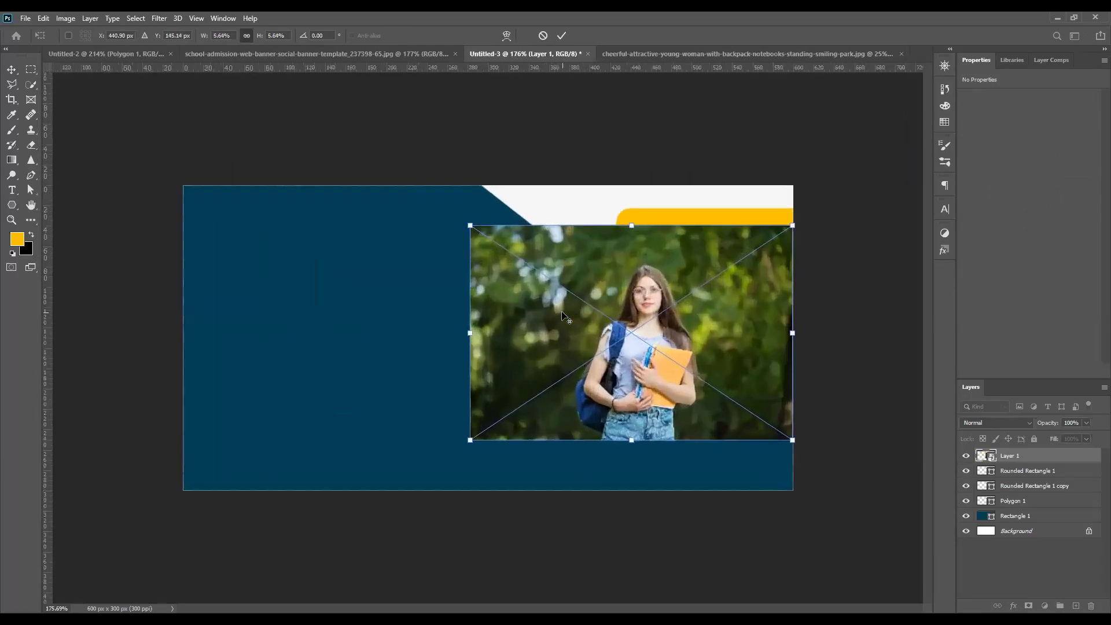
drag(650, 332, 656, 331)
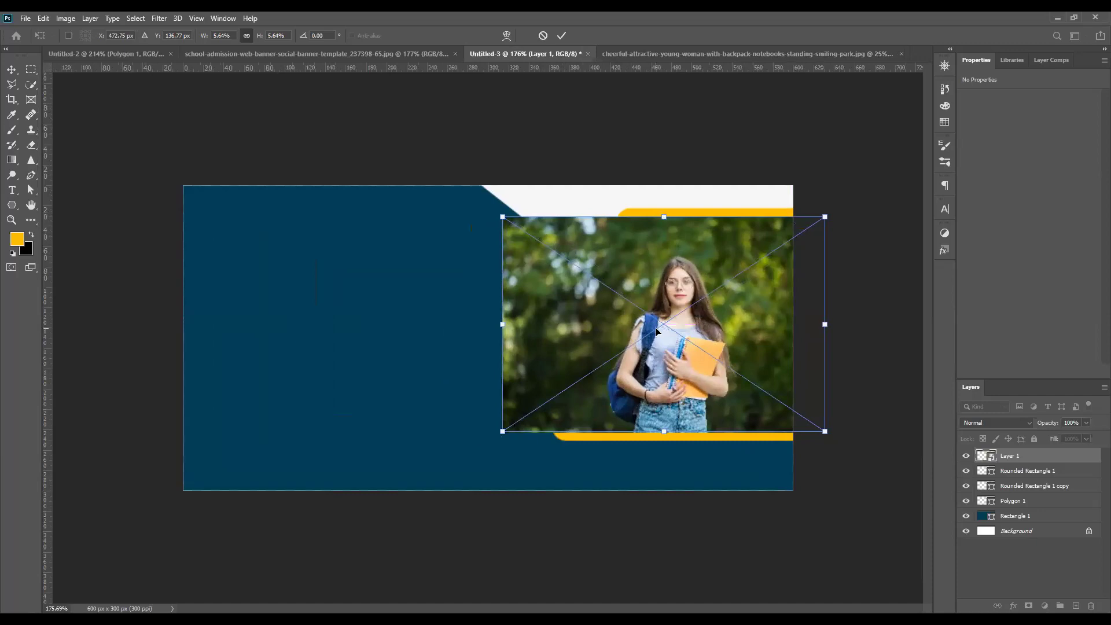
click(562, 35)
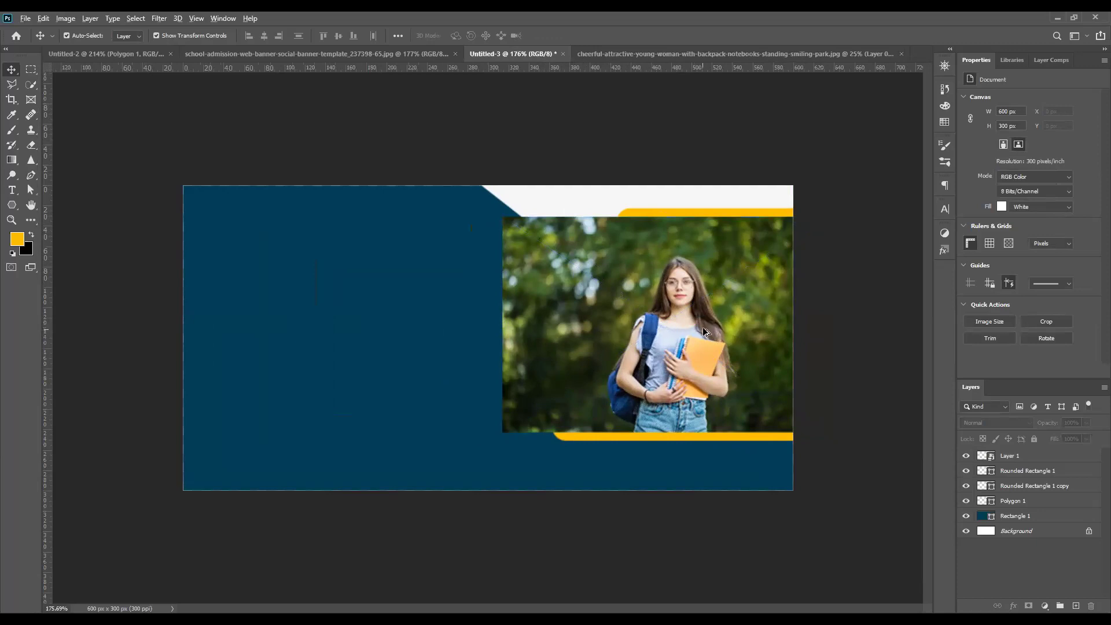
Reposition the placed student photo over the yellow rounded frame and lower its opacity to 49%
scroll(705, 332, up, 5)
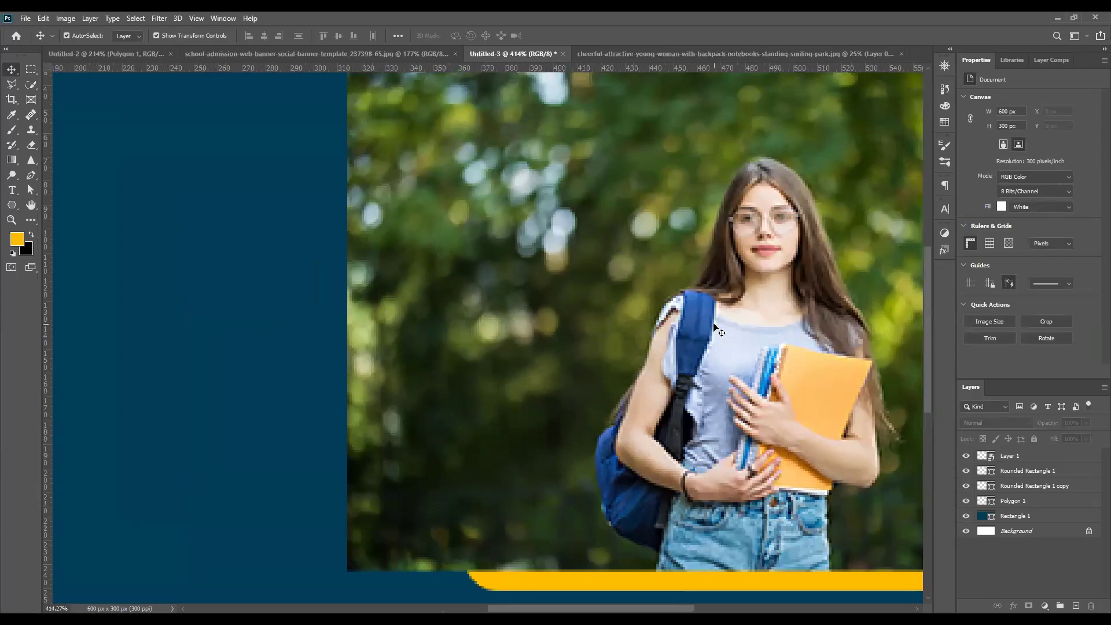
scroll(717, 330, down, 5)
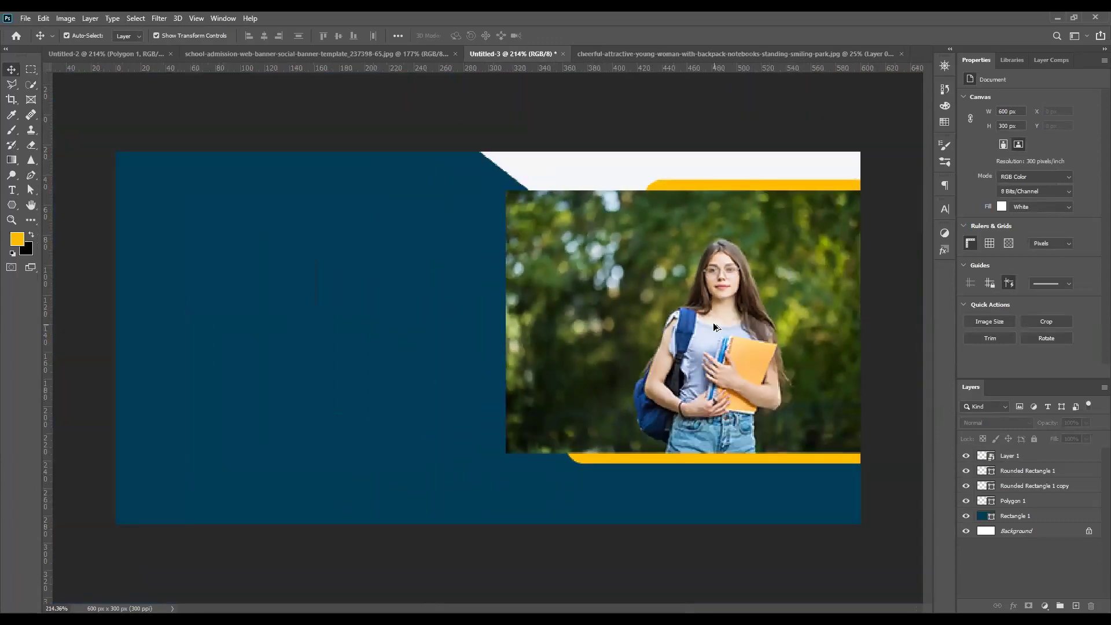
drag(671, 318, 697, 325)
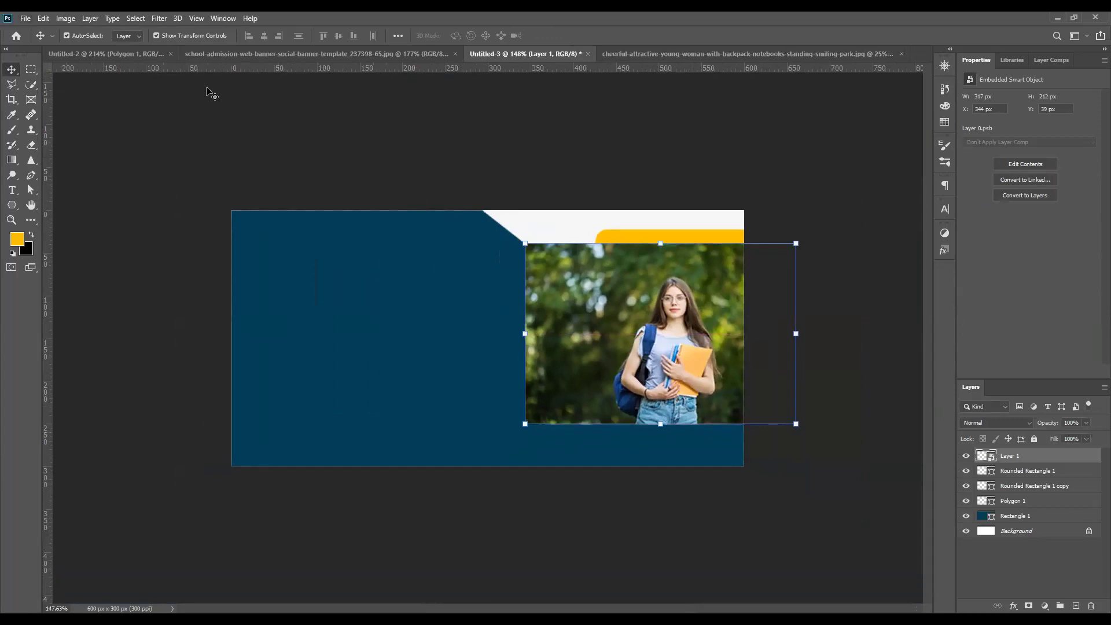
drag(603, 284, 649, 276)
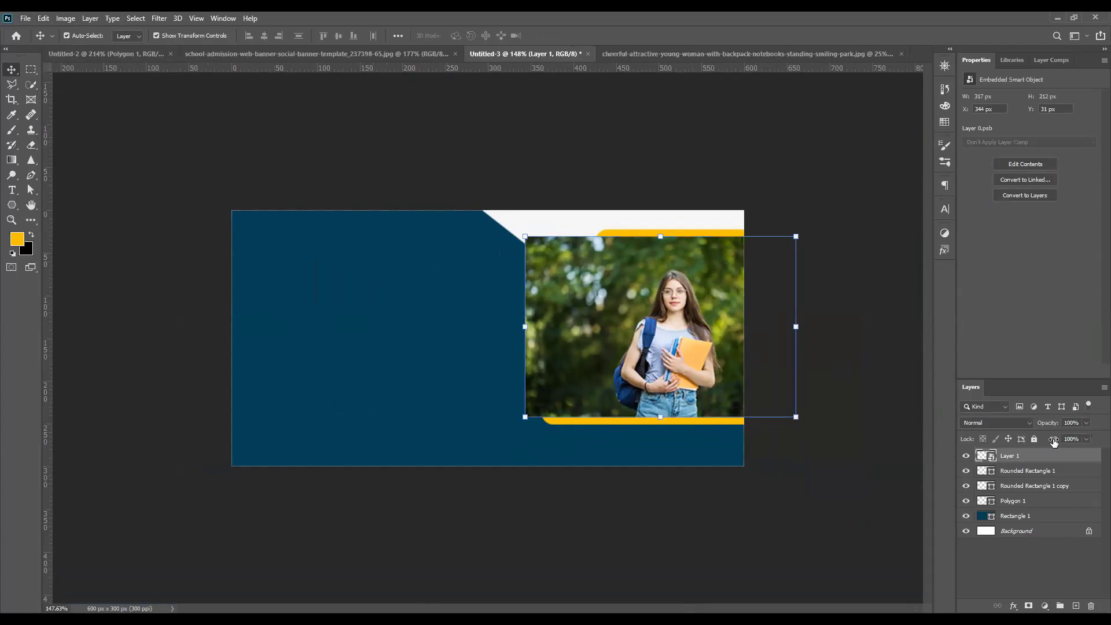
click(1086, 423)
drag(1083, 436, 1062, 443)
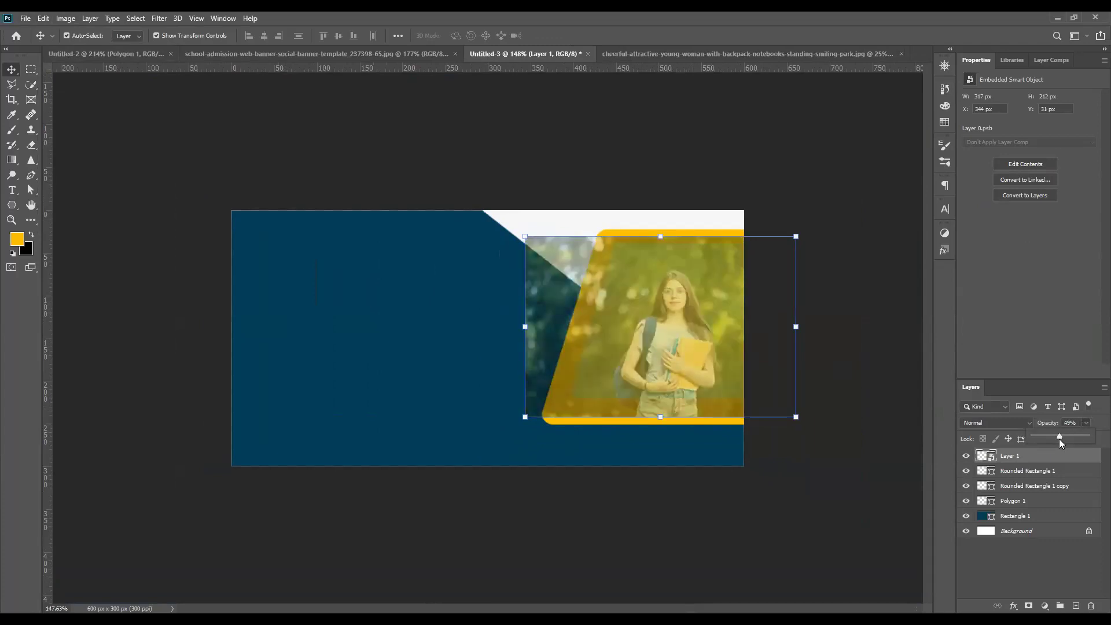
drag(681, 383, 685, 365)
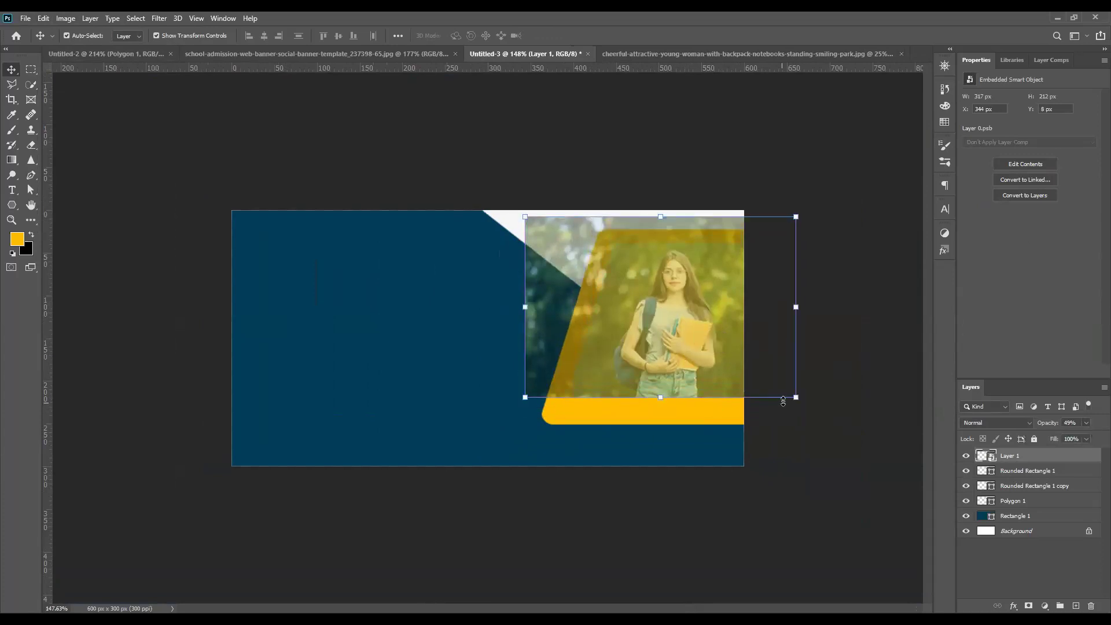
Scale the student photo to 6.40%, align it with the banner's upper edge so it covers the inner frame, and apply the transformation
drag(795, 398, 847, 430)
drag(685, 364, 652, 360)
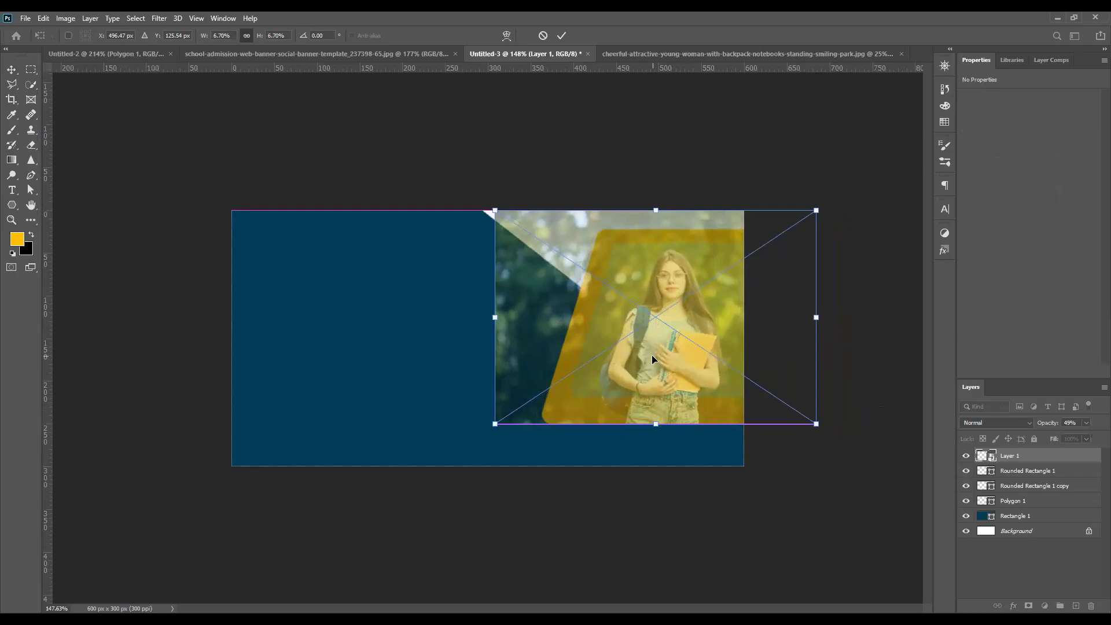
drag(656, 424, 656, 415)
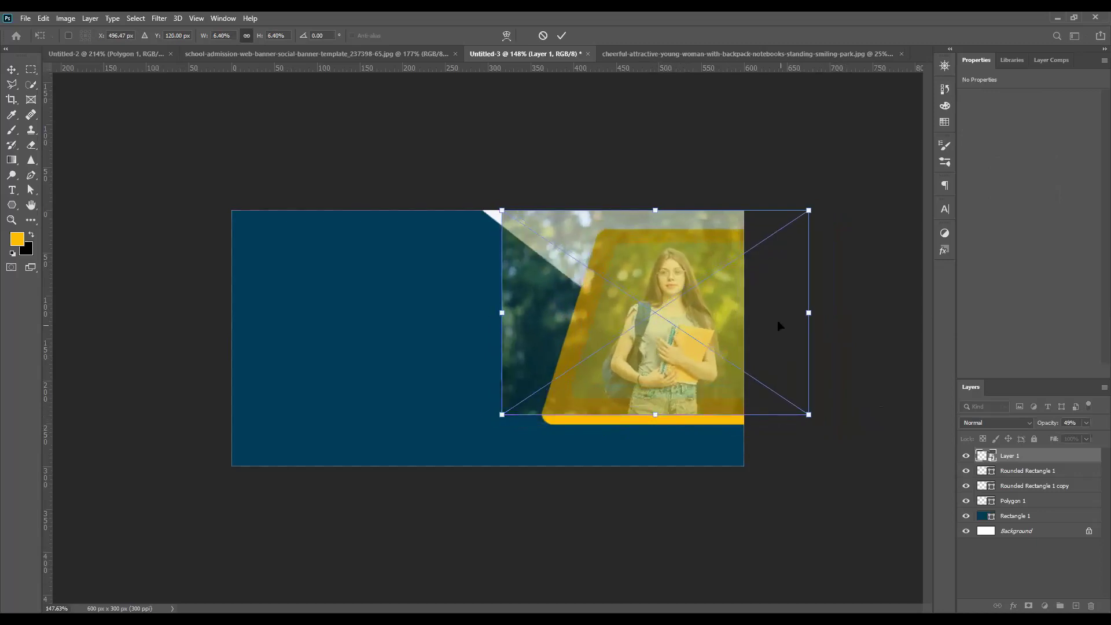
click(562, 35)
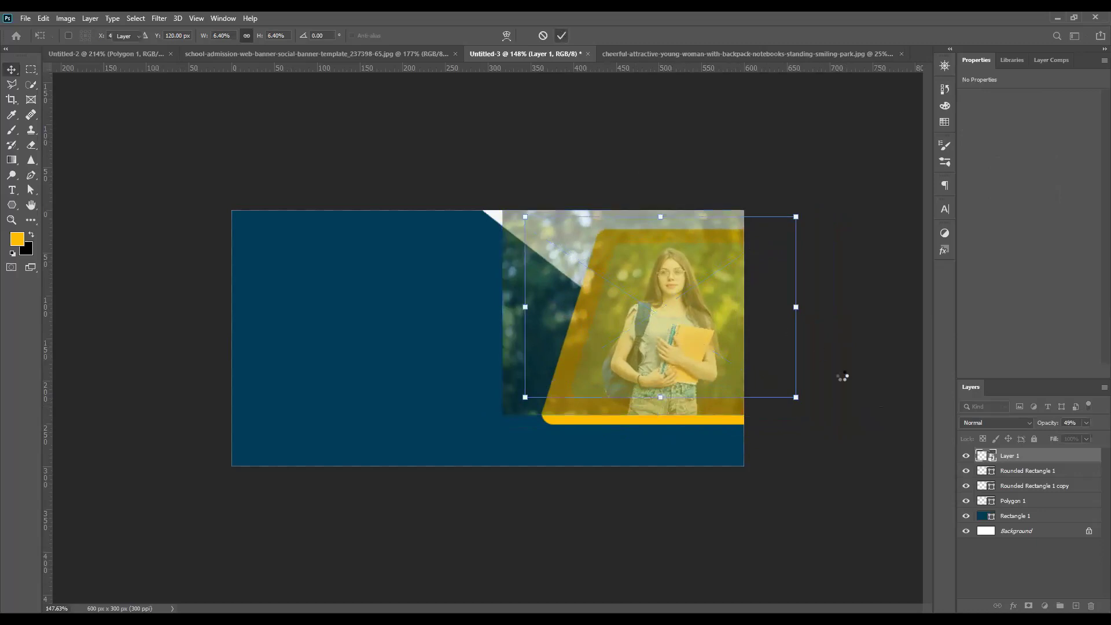
Restore the student photo's opacity to 100% and clip it to the Rounded Rectangle 1 layer
click(1087, 422)
drag(1075, 435, 1102, 435)
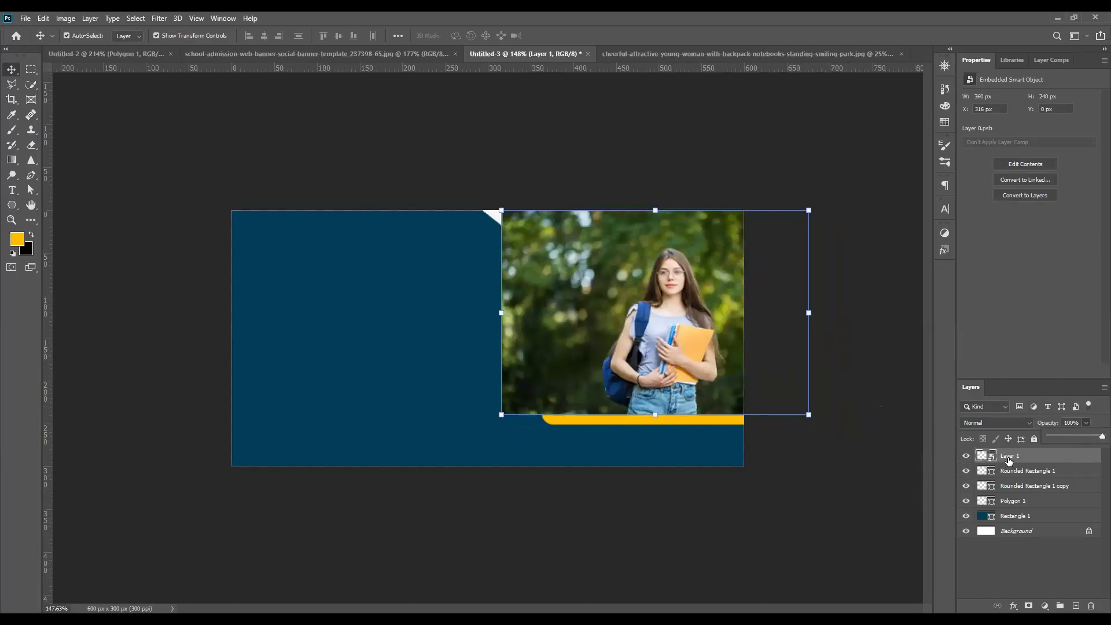
right_click(1006, 456)
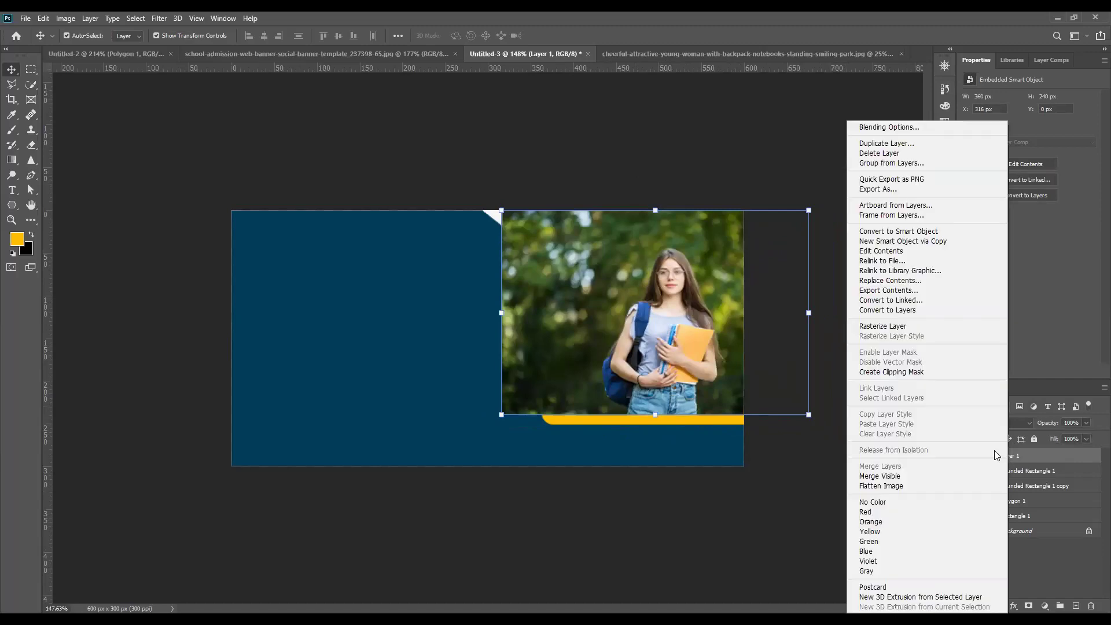
click(920, 374)
click(873, 380)
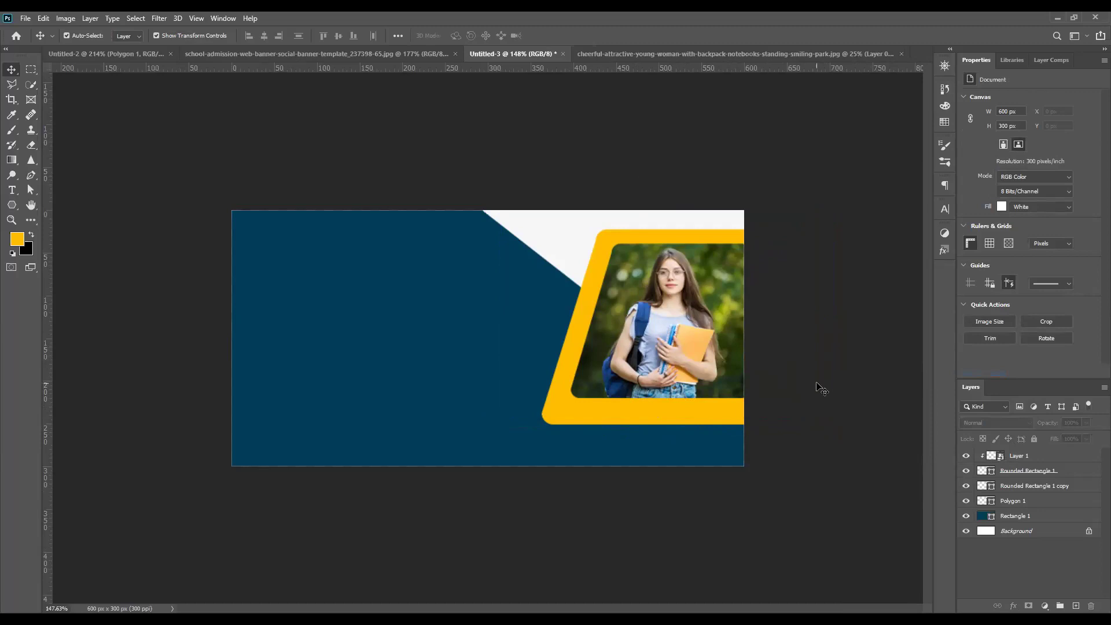
Draw a yellow three-sided polygon about 97 by 100 px overlapping the banner's upper edge
click(1002, 502)
click(828, 366)
click(11, 205)
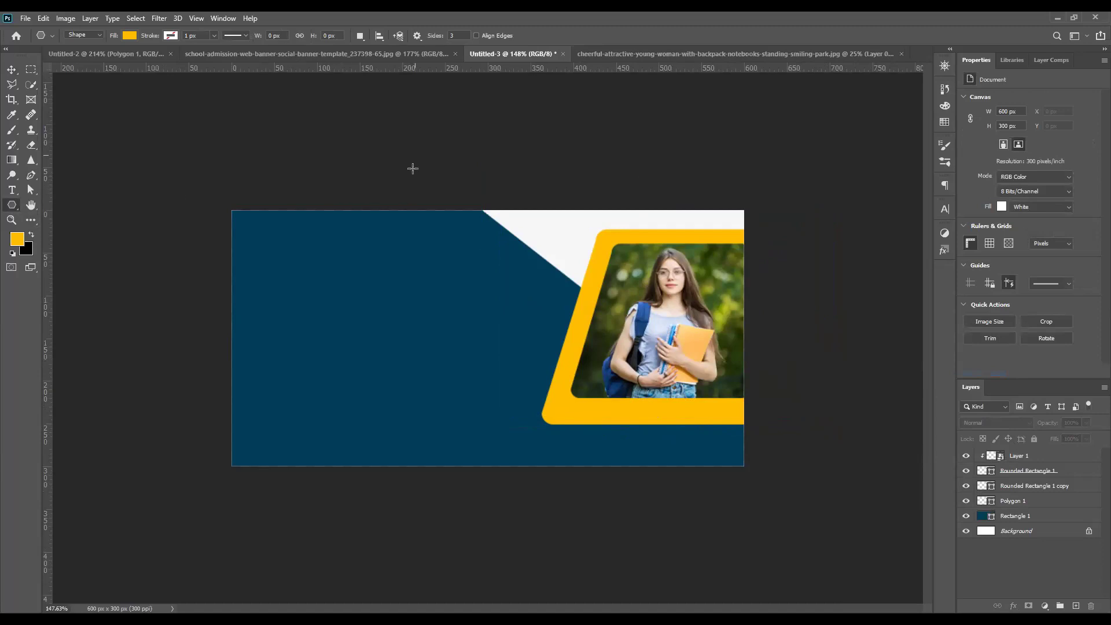
click(417, 35)
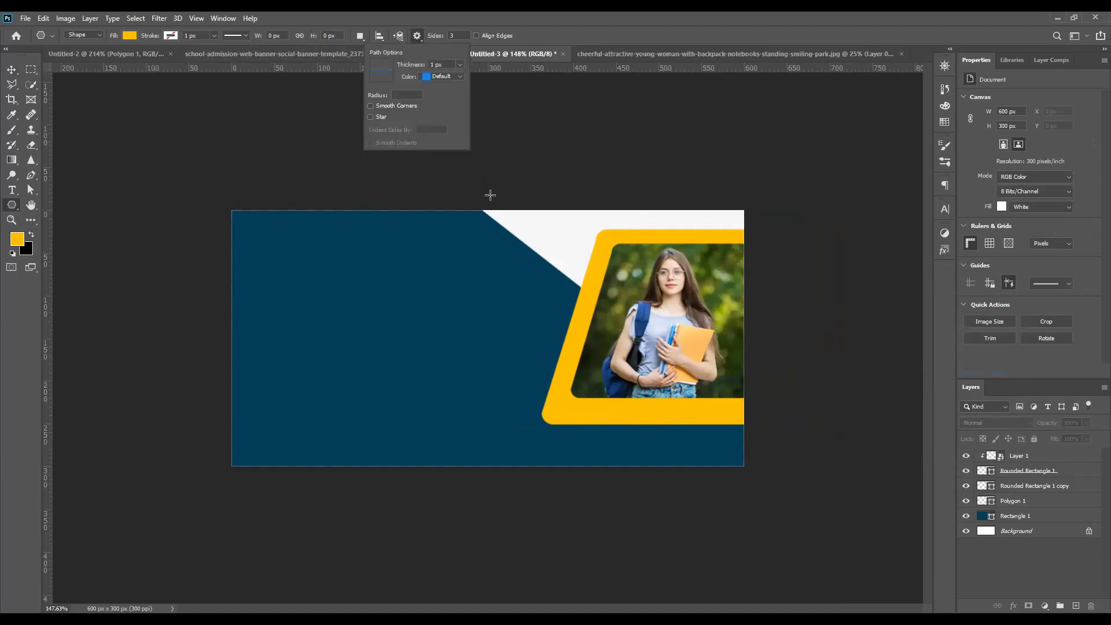
drag(422, 190, 445, 225)
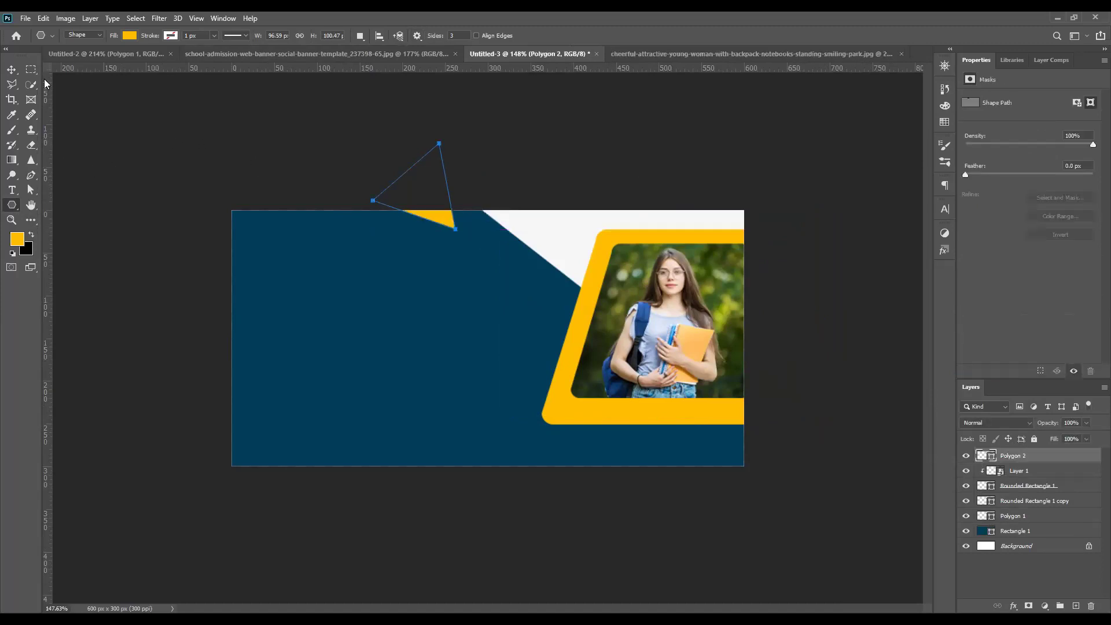
Move the yellow triangle to the white corner area, rotate it to 30.28°, scale it to 146.74%, and apply the transformation
click(12, 69)
drag(431, 218, 535, 266)
drag(533, 268, 555, 281)
drag(609, 250, 609, 237)
drag(563, 270, 570, 274)
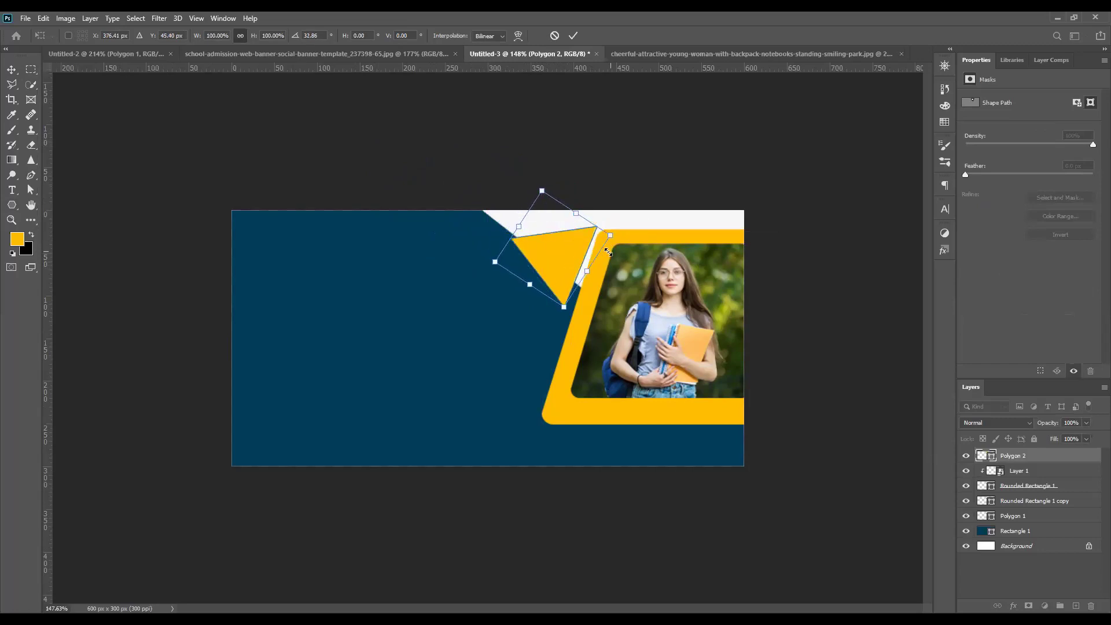
drag(617, 246, 617, 241)
drag(567, 268, 590, 272)
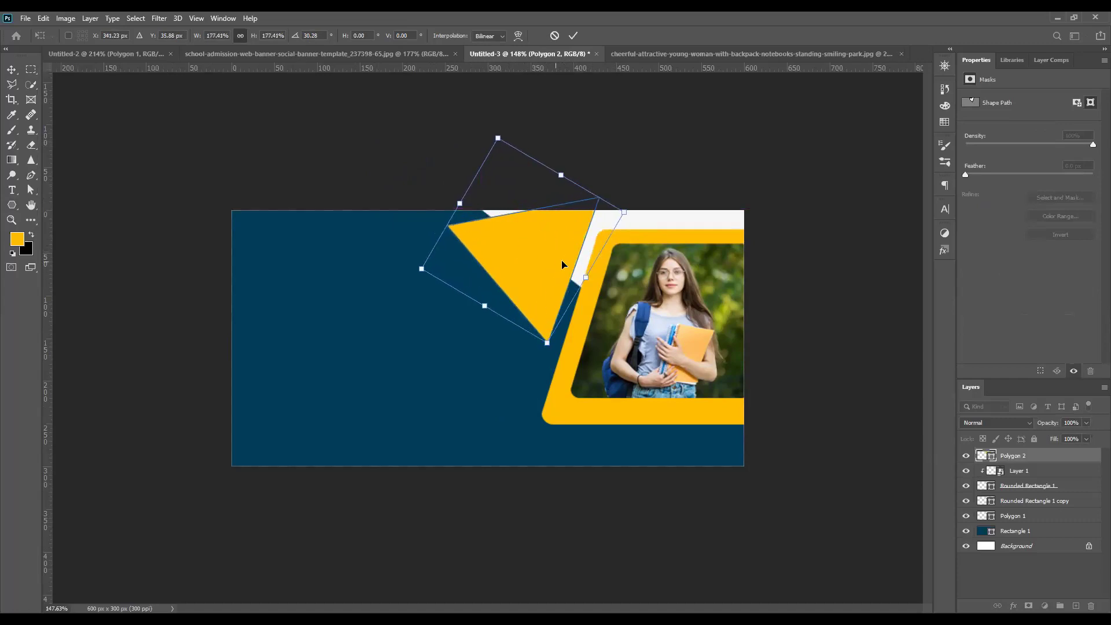
drag(526, 253, 520, 242)
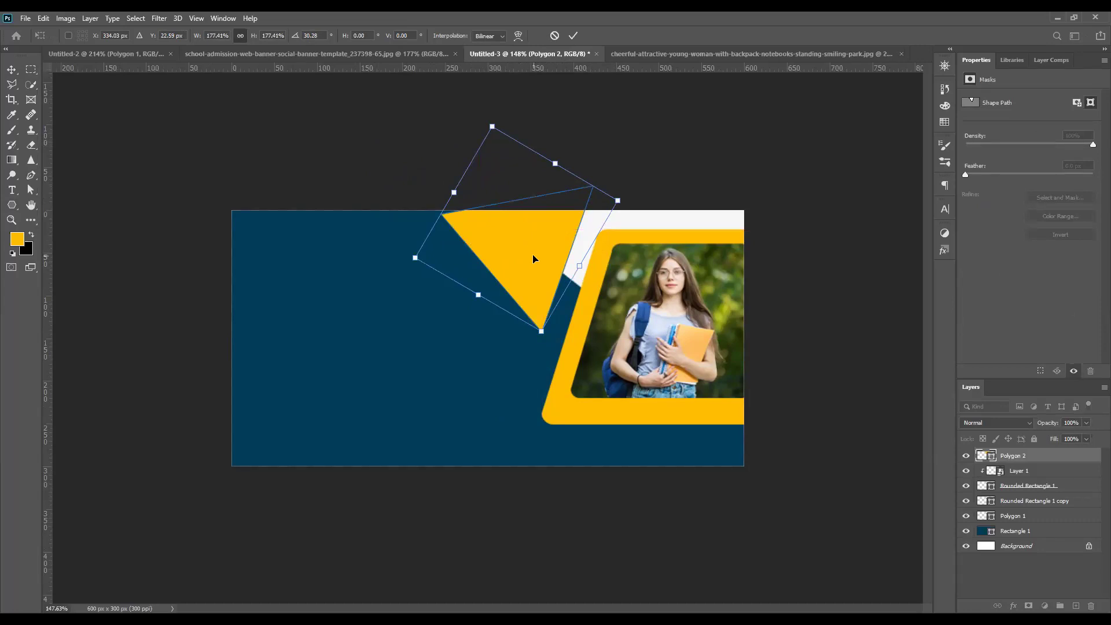
drag(580, 266, 558, 254)
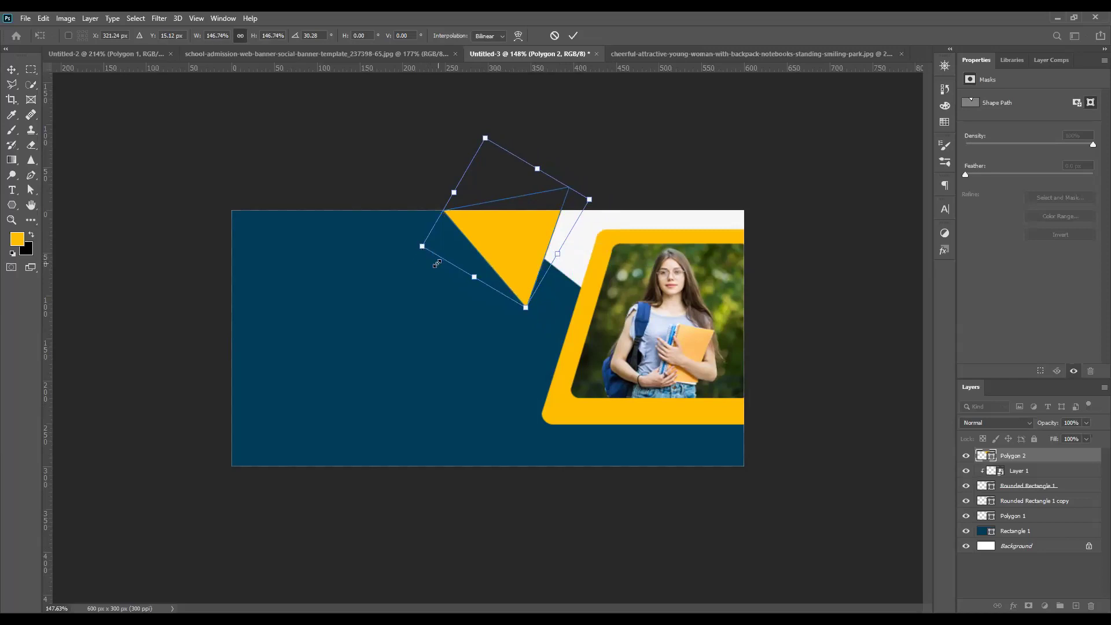
click(573, 36)
click(616, 124)
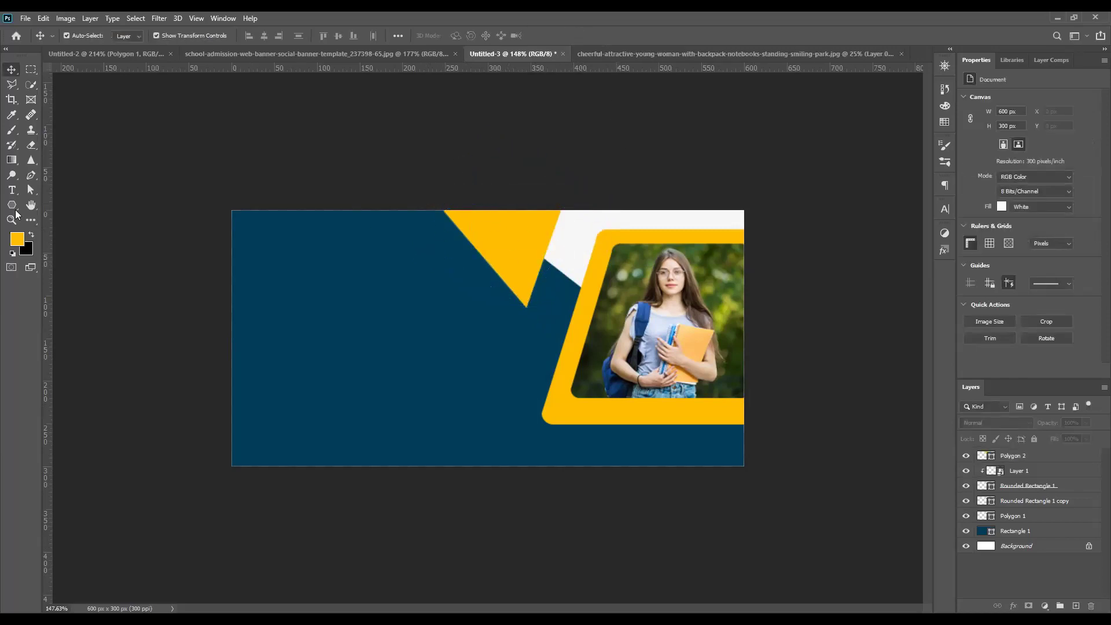
Reshape the yellow triangle by its anchor points so it fits the white area's slanted edge and the banner's upper edge
key(a)
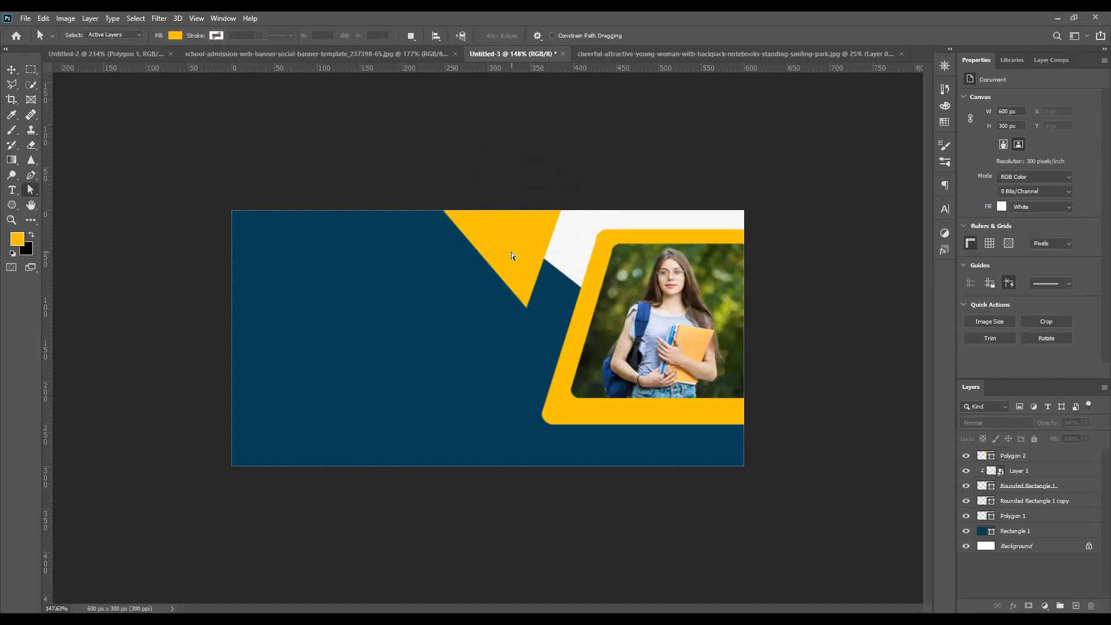
click(992, 457)
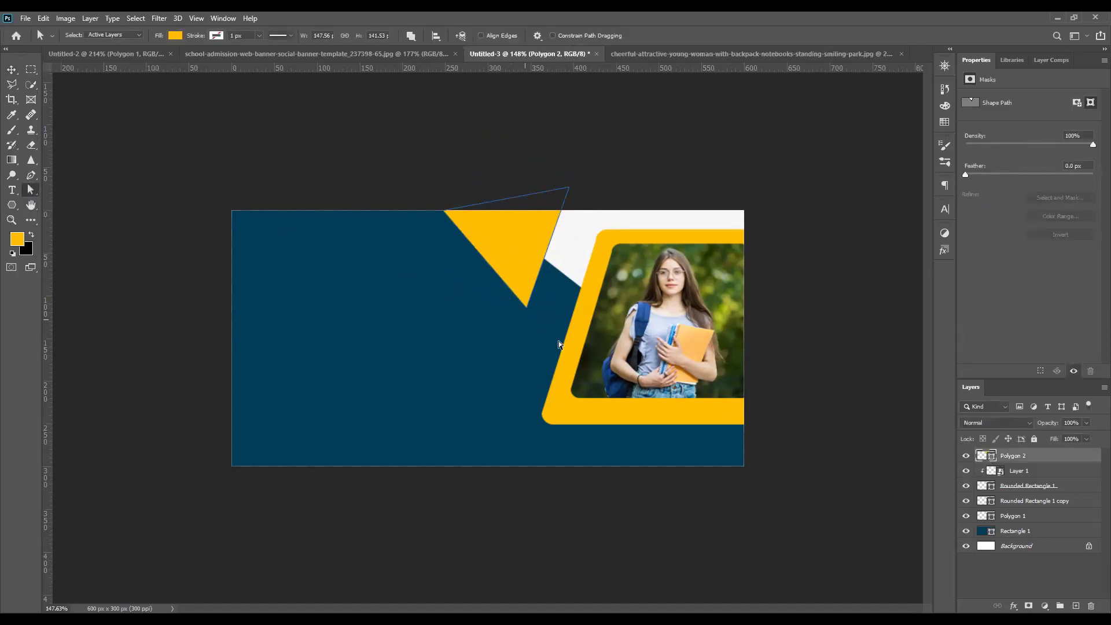
drag(527, 310, 551, 264)
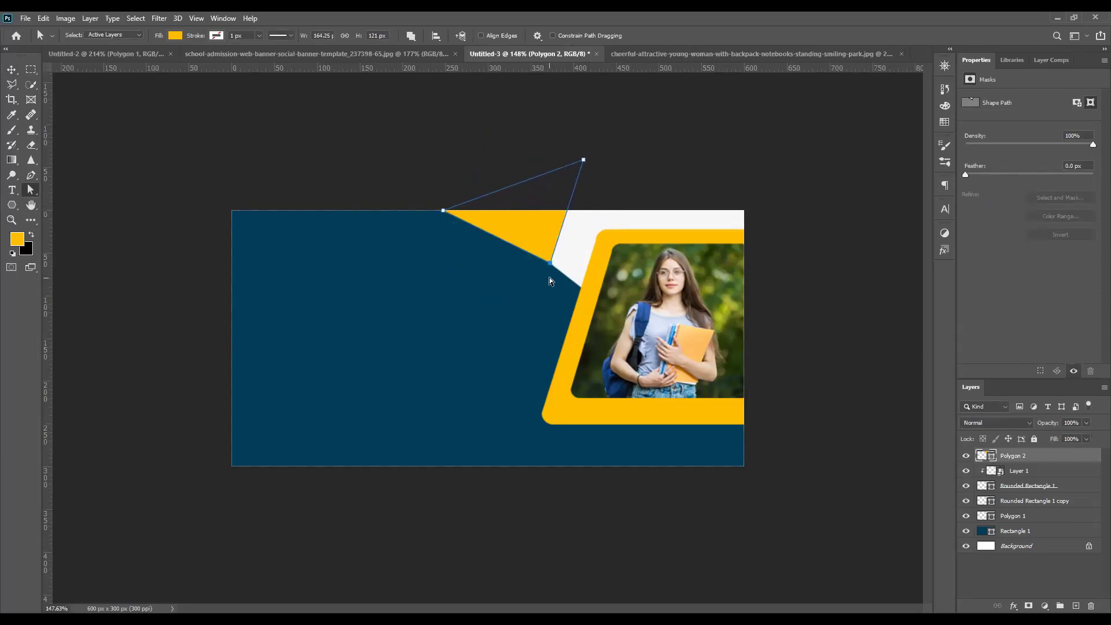
drag(444, 211, 484, 211)
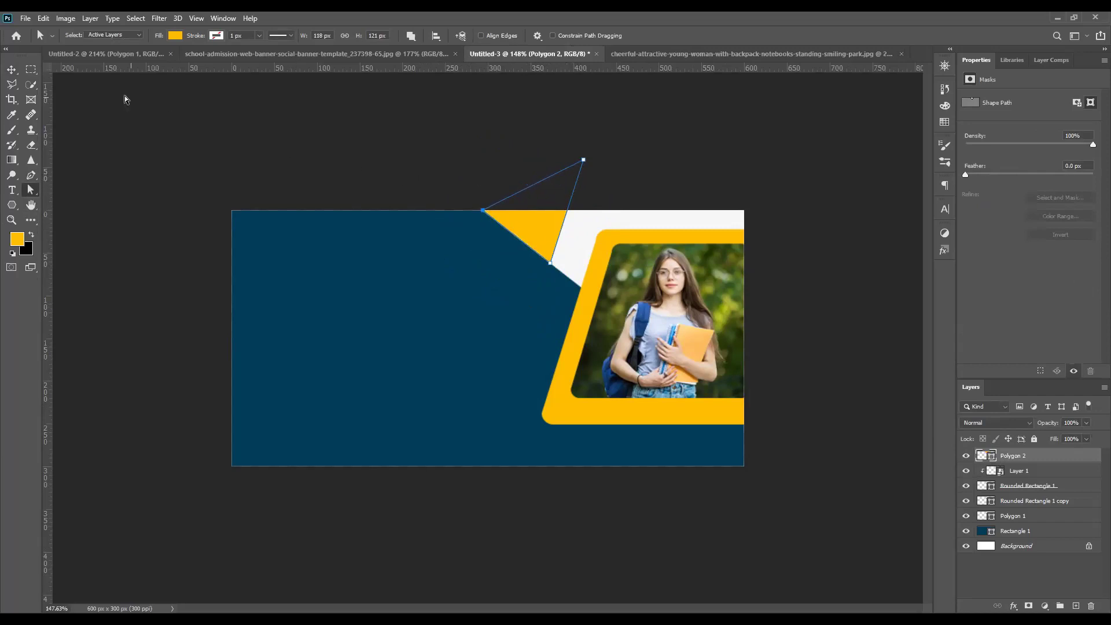
click(583, 160)
drag(582, 164, 571, 209)
click(8, 71)
click(248, 172)
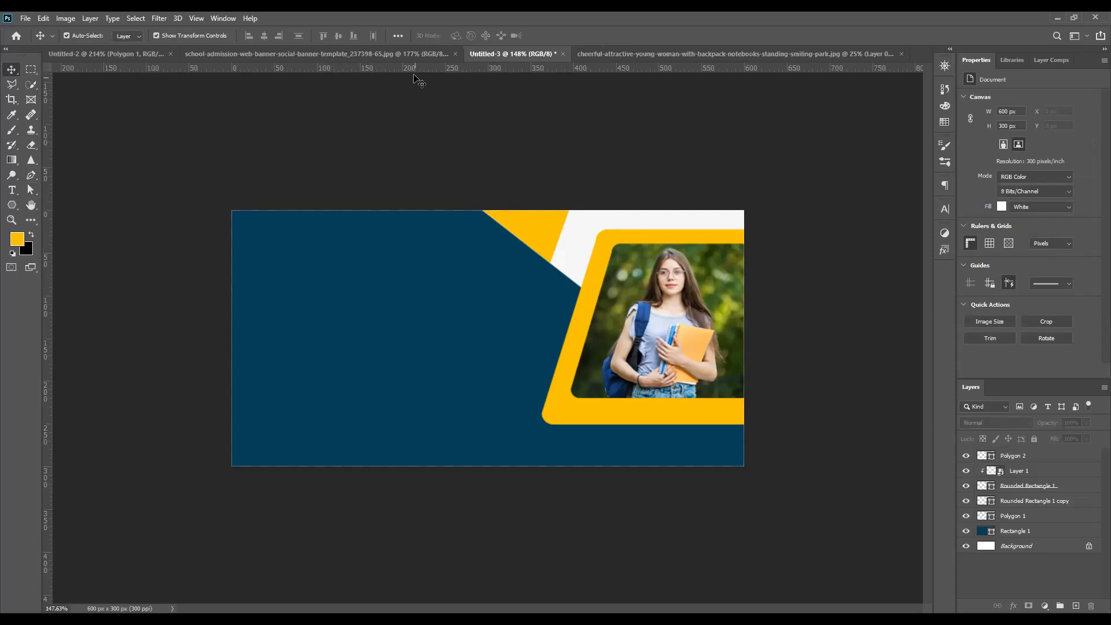
Check the school admission reference template against the design and return to the Untitled-3 banner
click(414, 53)
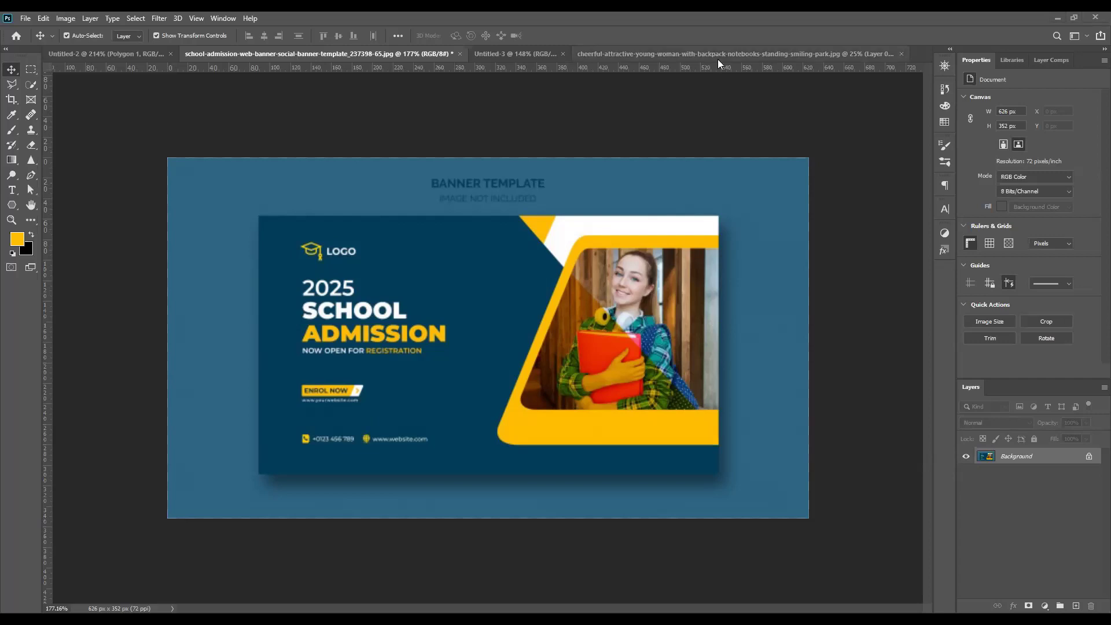
click(517, 53)
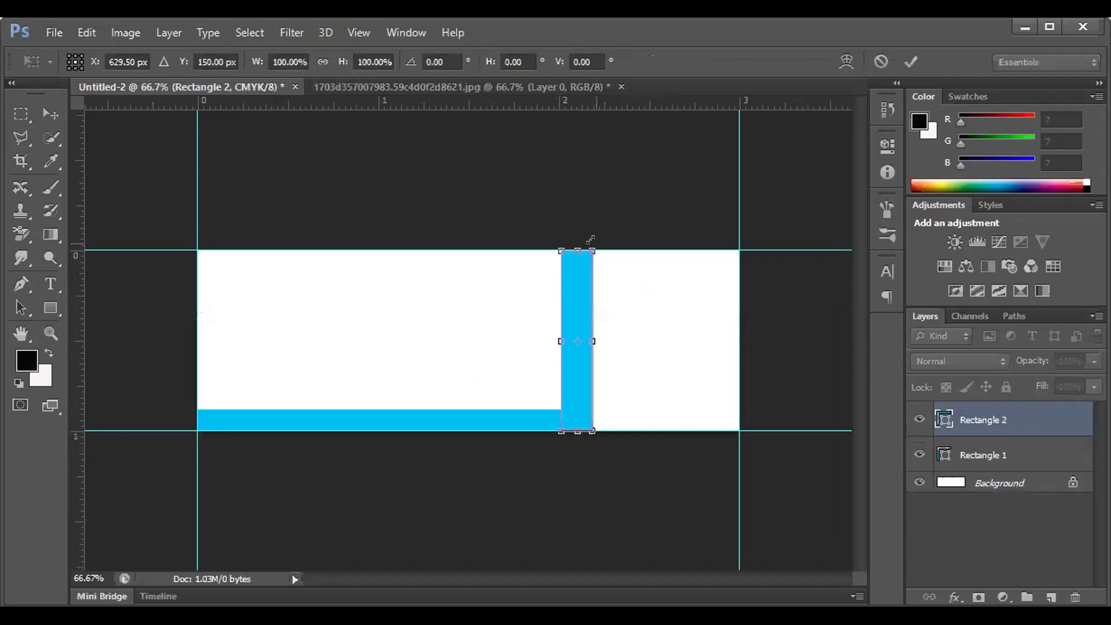
Rotate the vertical blue bar on Rectangle 2 clockwise by about 4.67°
drag(596, 240, 599, 238)
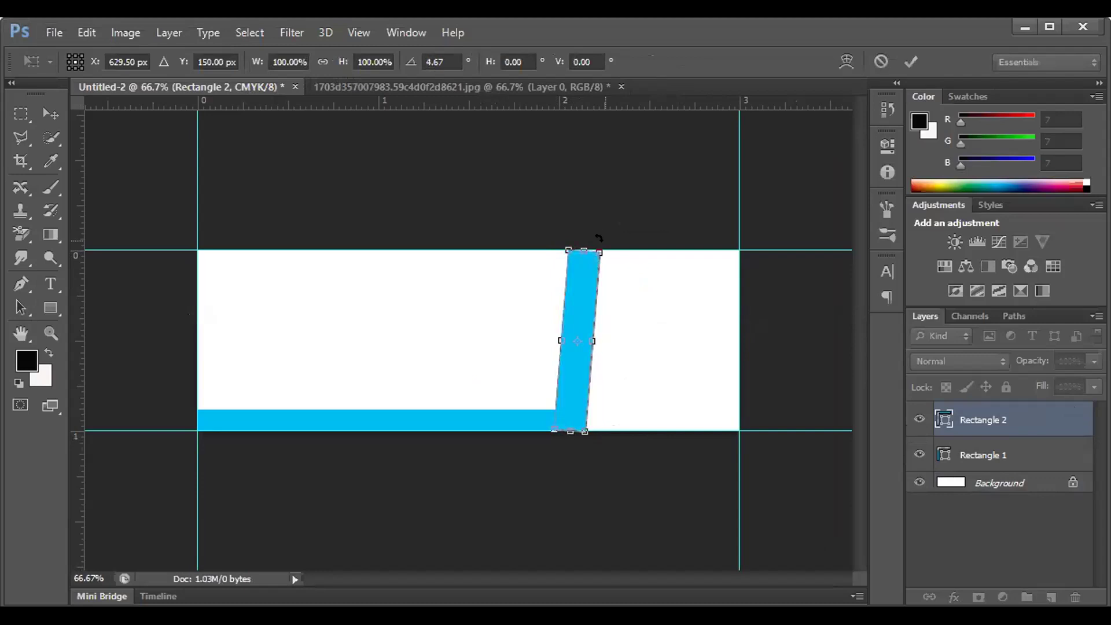
drag(600, 238, 604, 242)
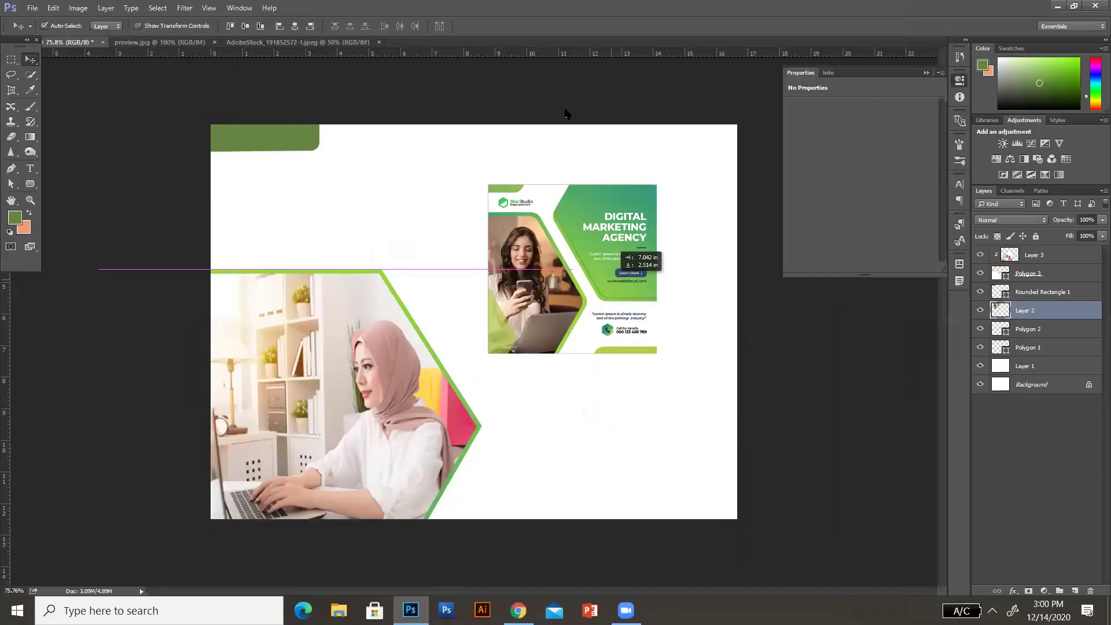
Move the Digital Marketing Agency reference image on Layer 2 to the canvas's lower-right corner
drag(621, 281, 697, 435)
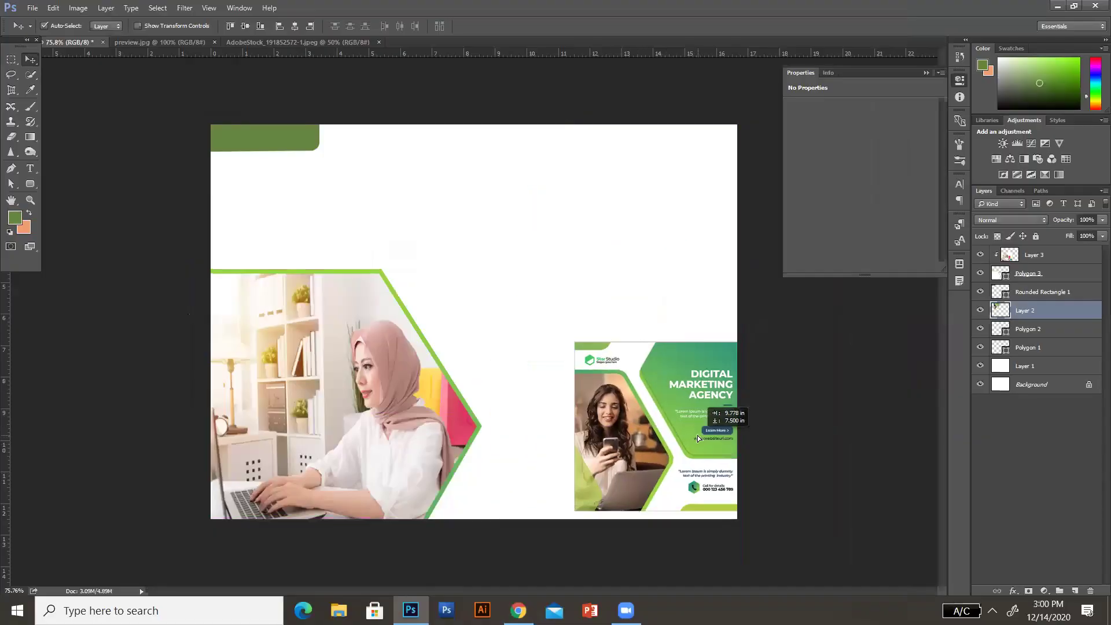
click(30, 183)
drag(456, 136, 697, 280)
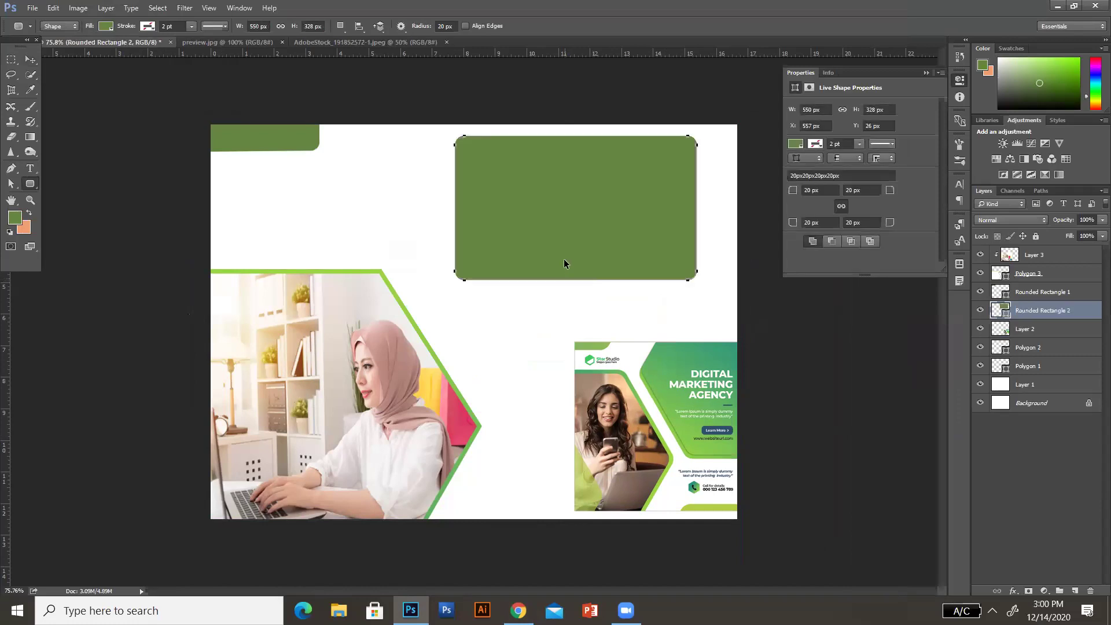
key(ctrl+z)
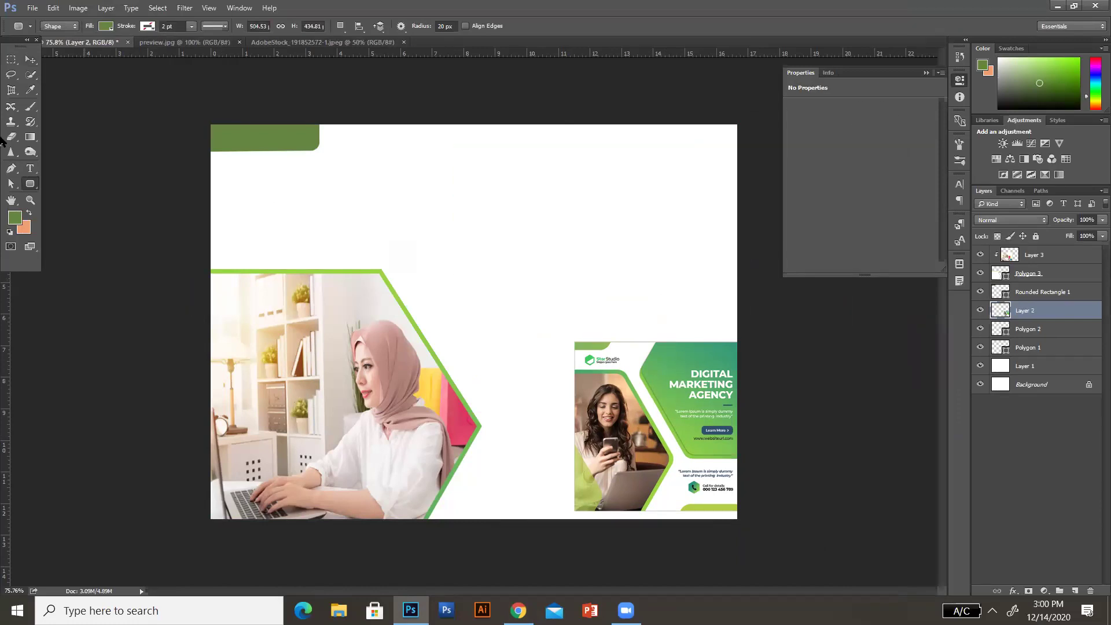
Draw a green six-sided polygon about 570 by 626 px over the canvas's upper edge, undoing the extra smaller polygon
right_click(26, 185)
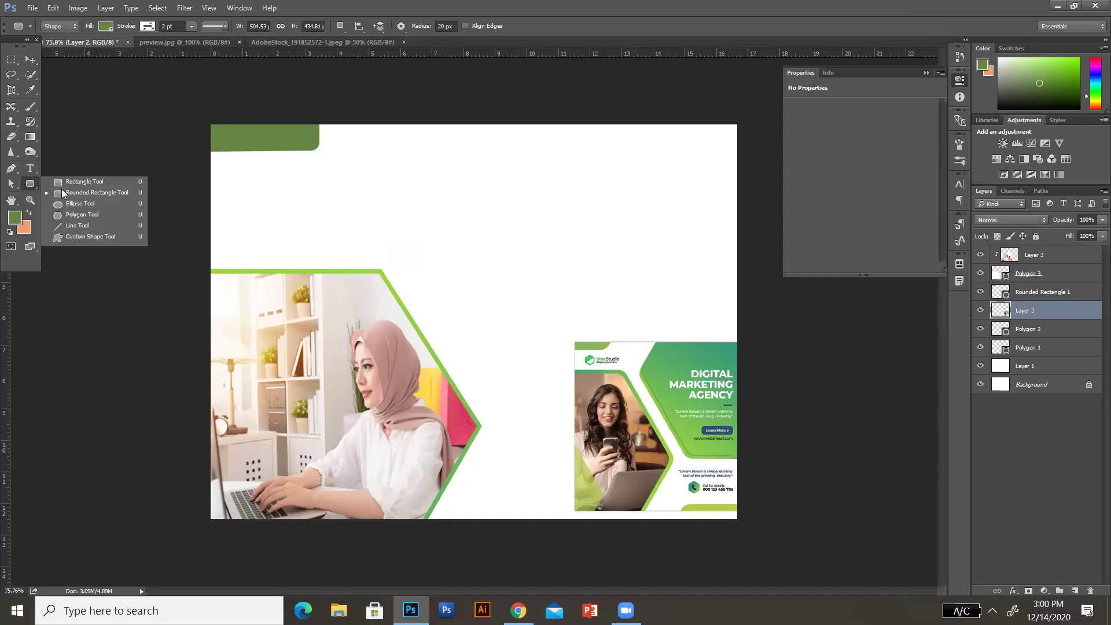
click(80, 216)
drag(425, 147, 538, 227)
drag(463, 224, 466, 228)
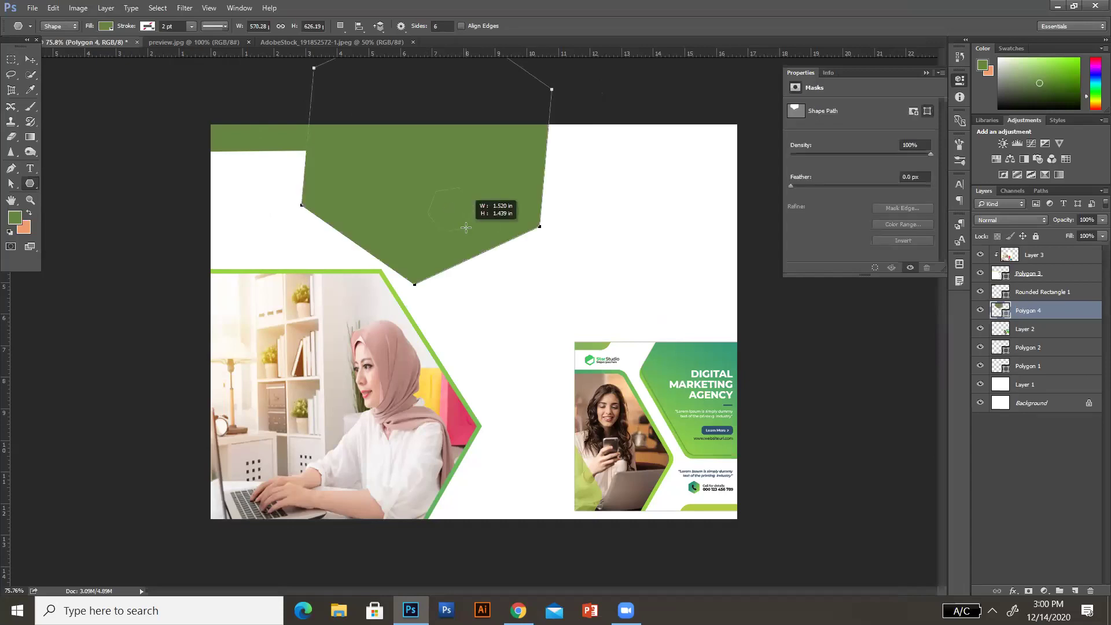
key(ctrl+z)
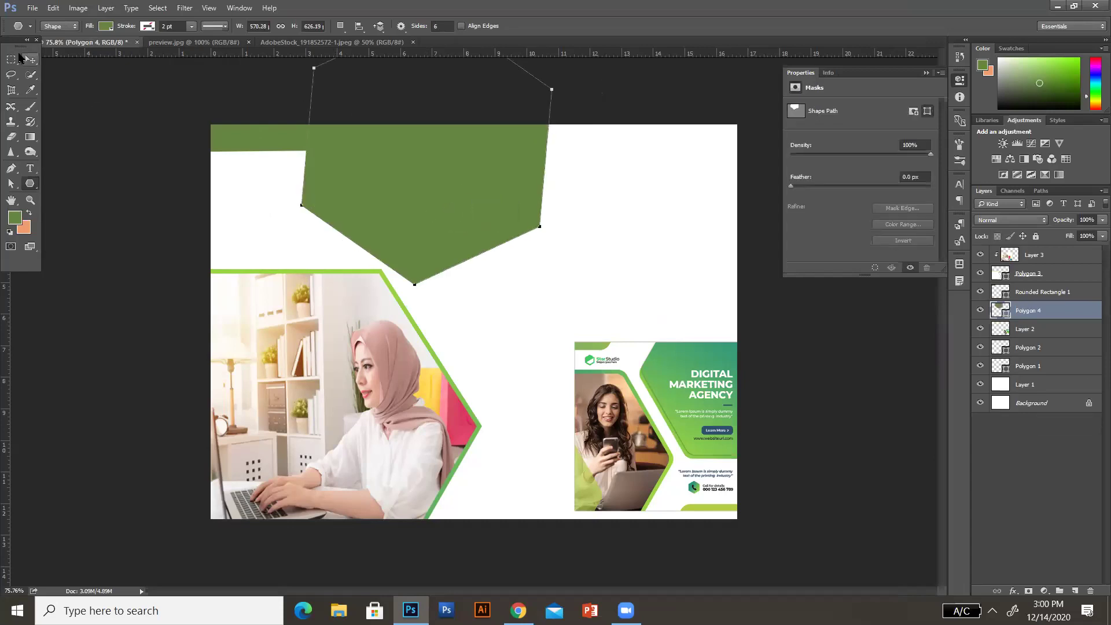
Move the green Polygon 4 toward the canvas's right side, above the Digital Marketing Agency reference image
click(29, 60)
drag(415, 209, 587, 291)
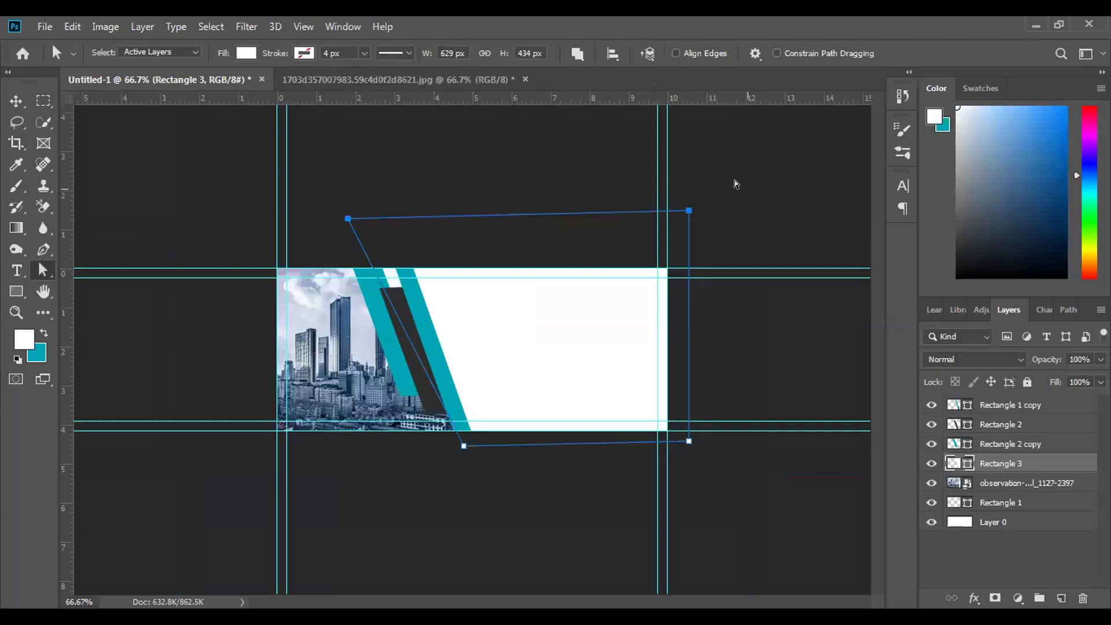
Reshape the white Rectangle 3 by lowering its two upper corner points near the canvas's upper edge and nudging its lower-left point
drag(686, 215, 686, 267)
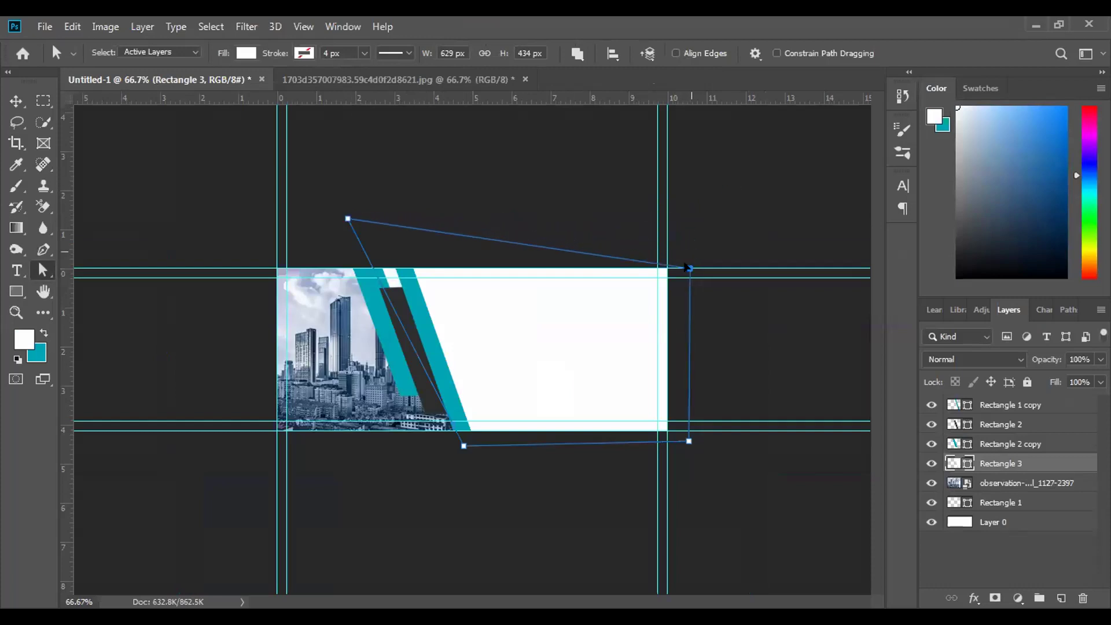
drag(348, 219, 365, 260)
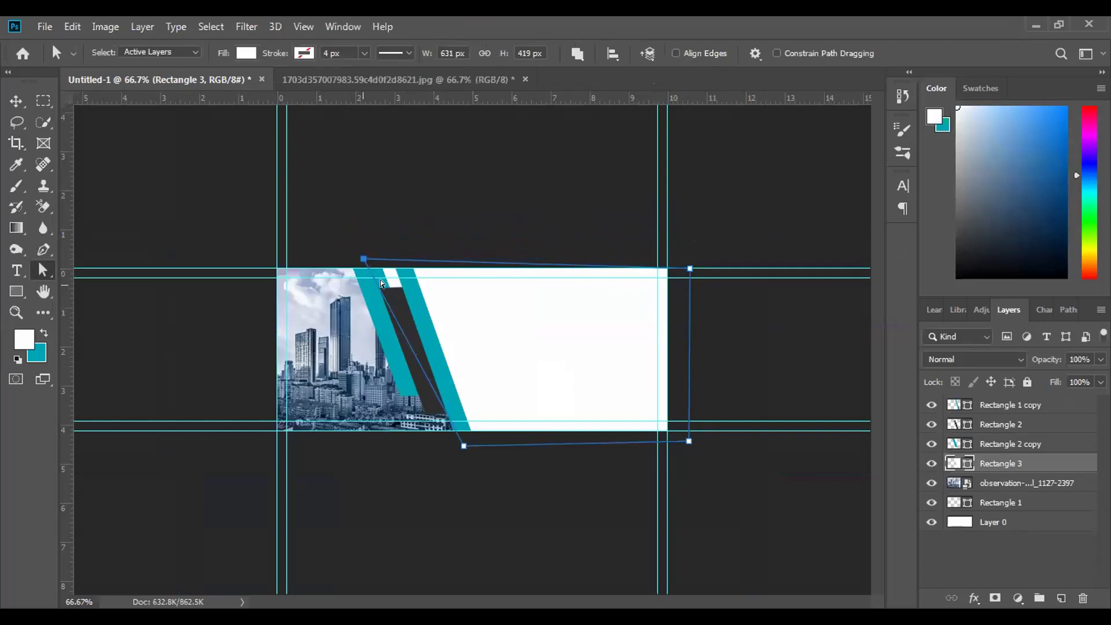
drag(461, 442, 463, 439)
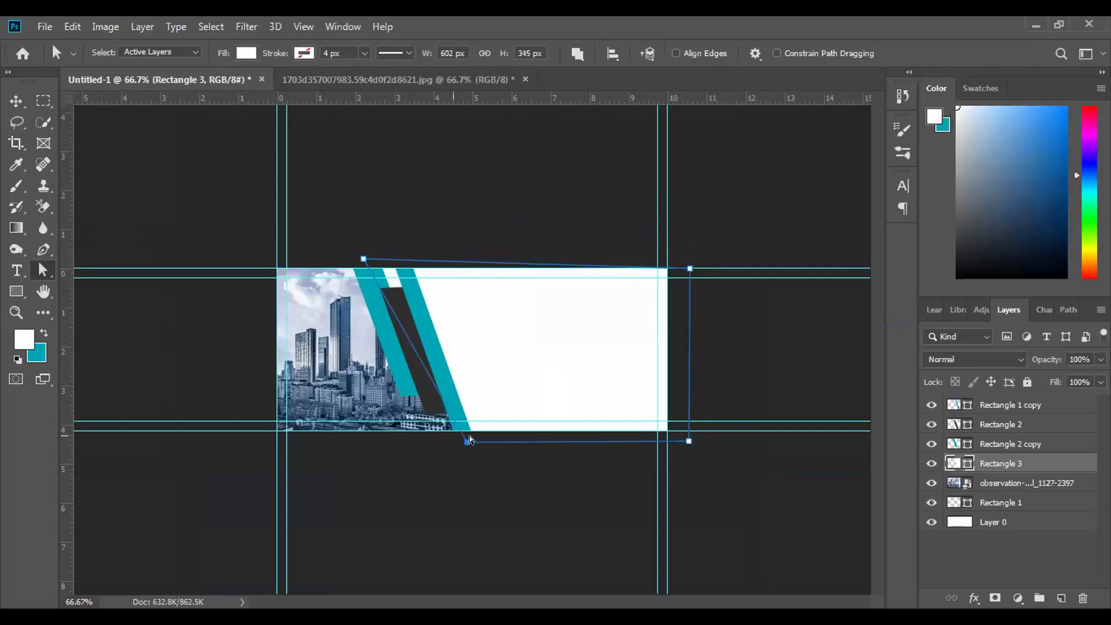
click(15, 101)
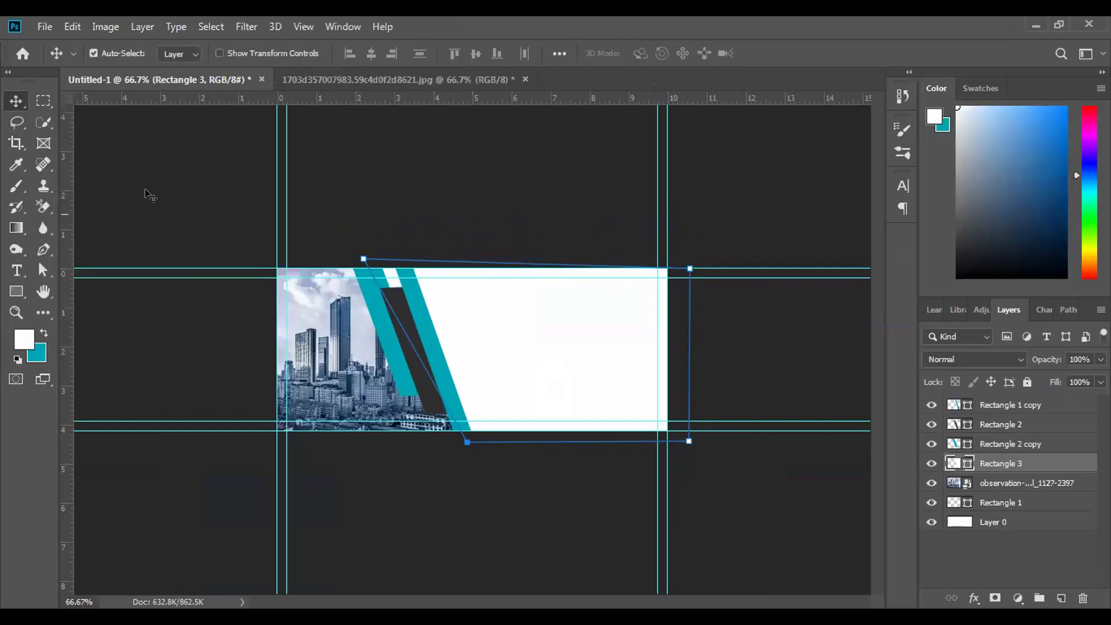
click(318, 293)
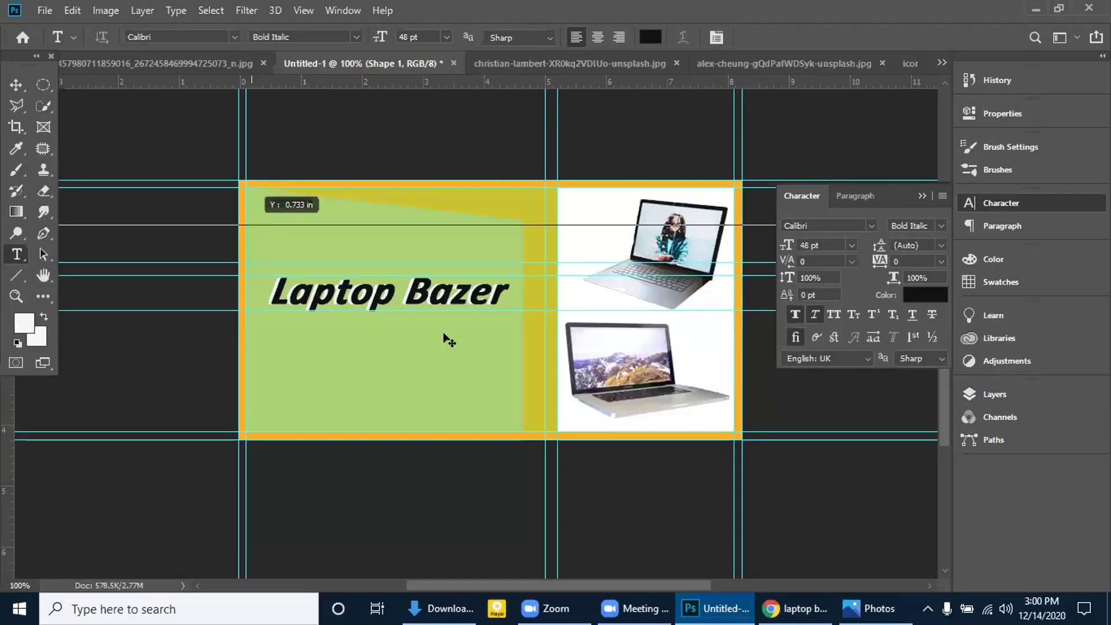
Place a horizontal guide near the top of the green shape and add the text "Mega Sell" above Laptop Bazer
drag(447, 340, 255, 217)
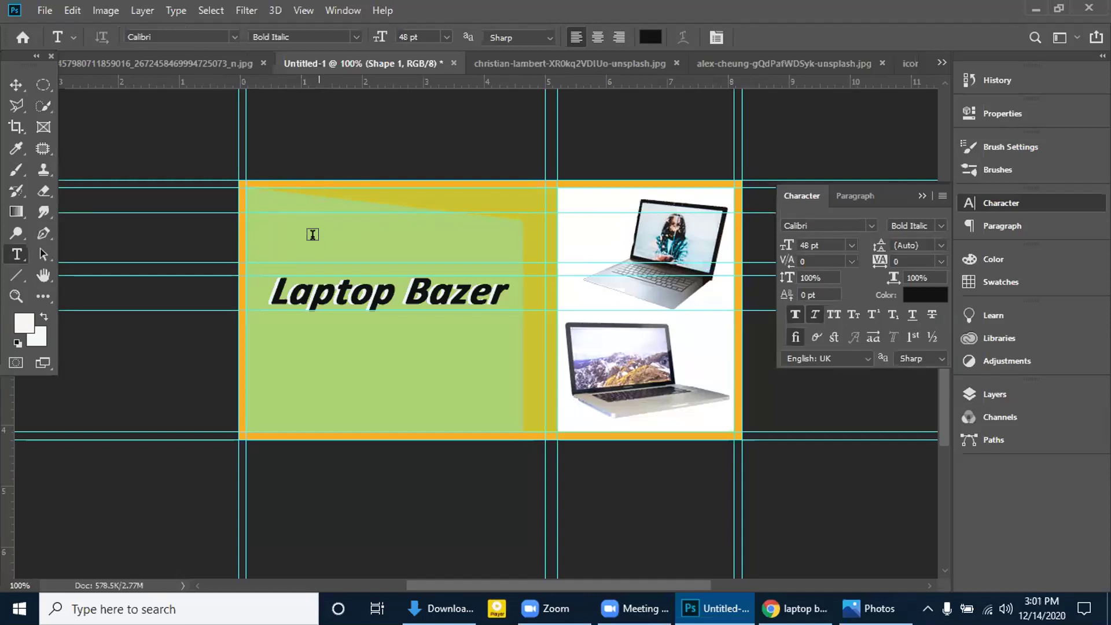
click(318, 234)
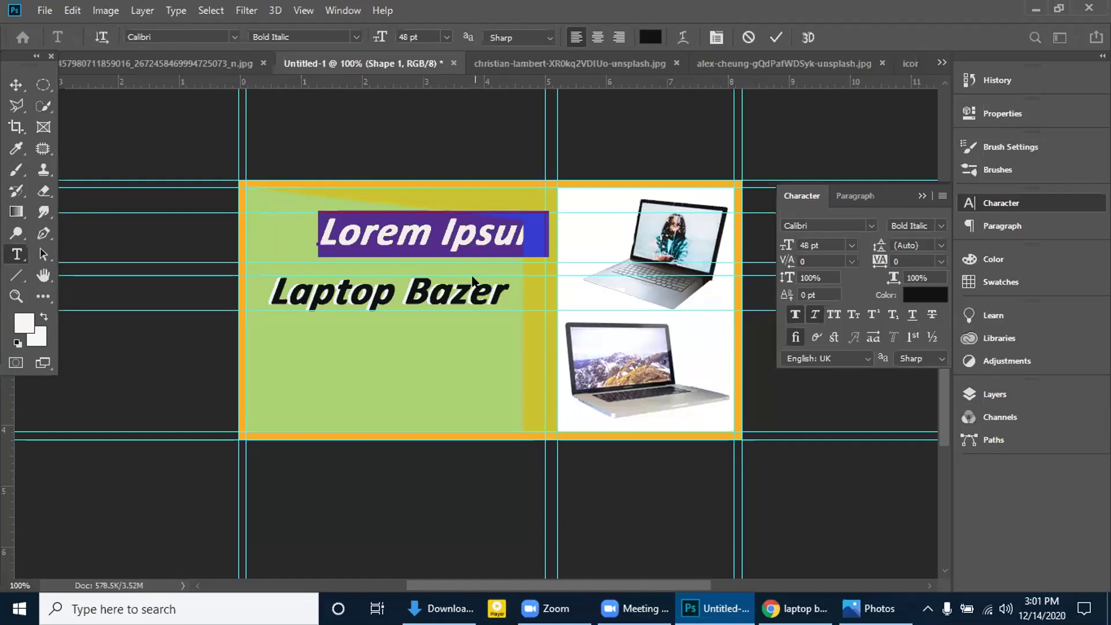
text(Mega Sell)
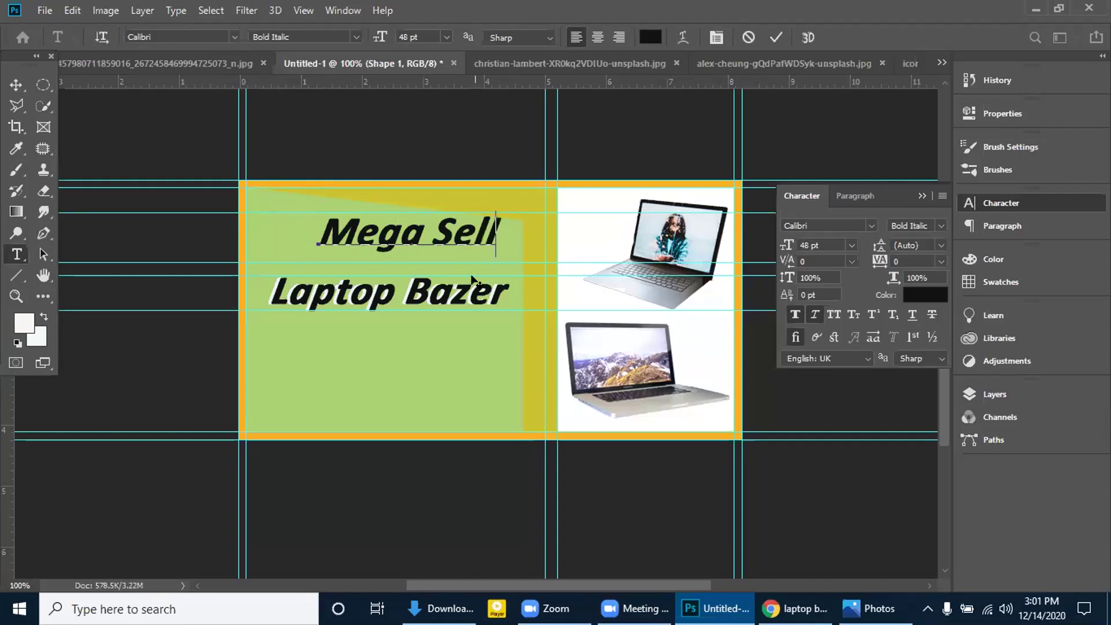
Turn on stylistic alternates for the whole "Mega Sell" text
drag(500, 221, 308, 221)
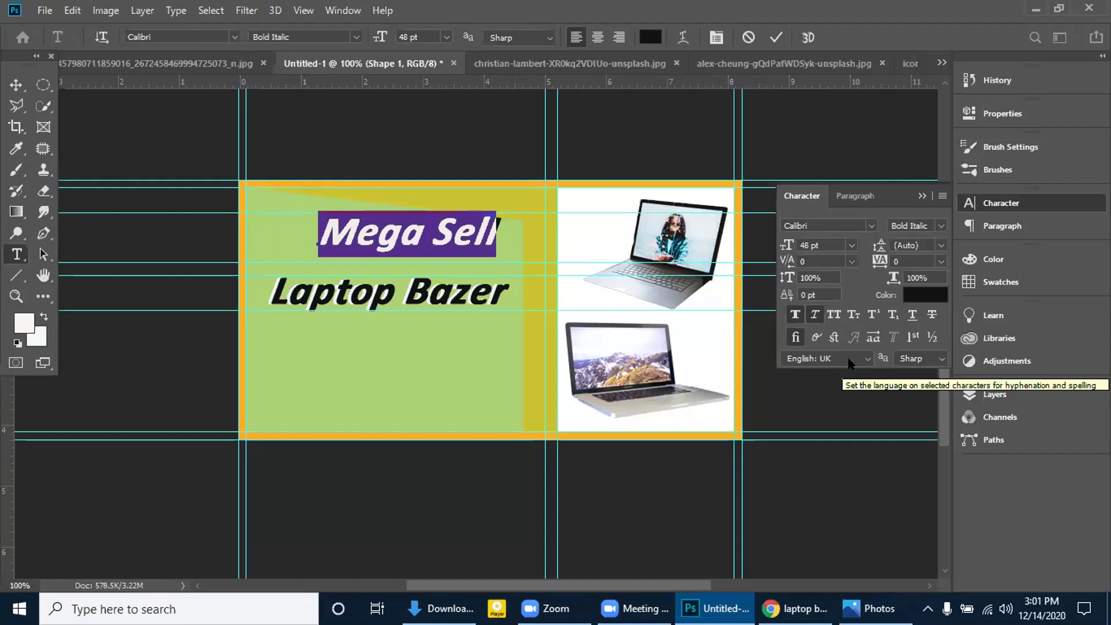
click(878, 338)
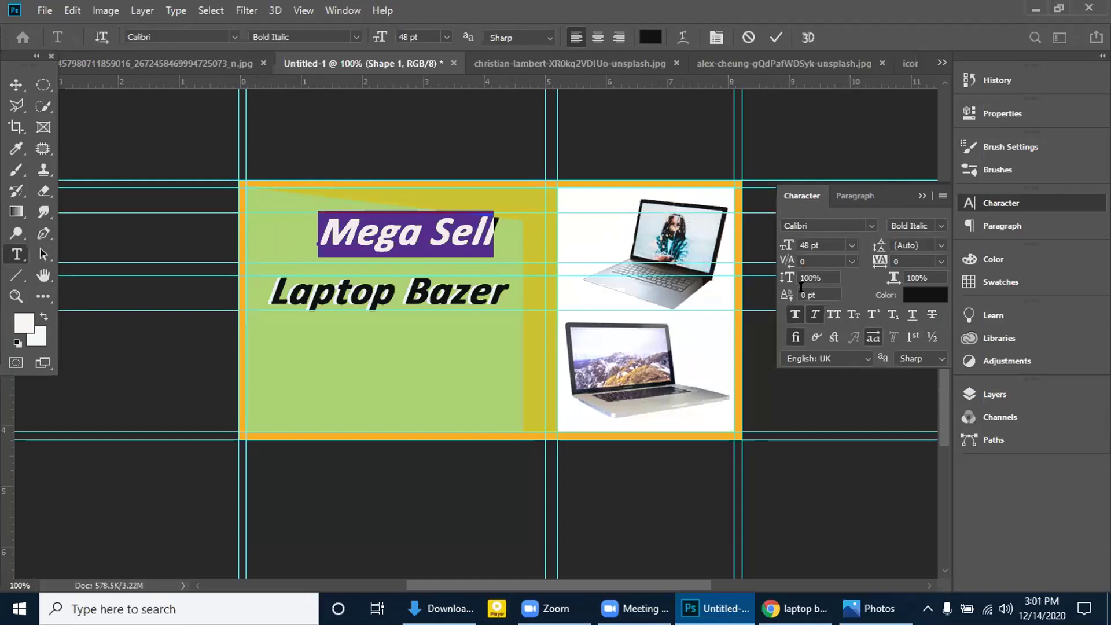
click(851, 261)
click(851, 261)
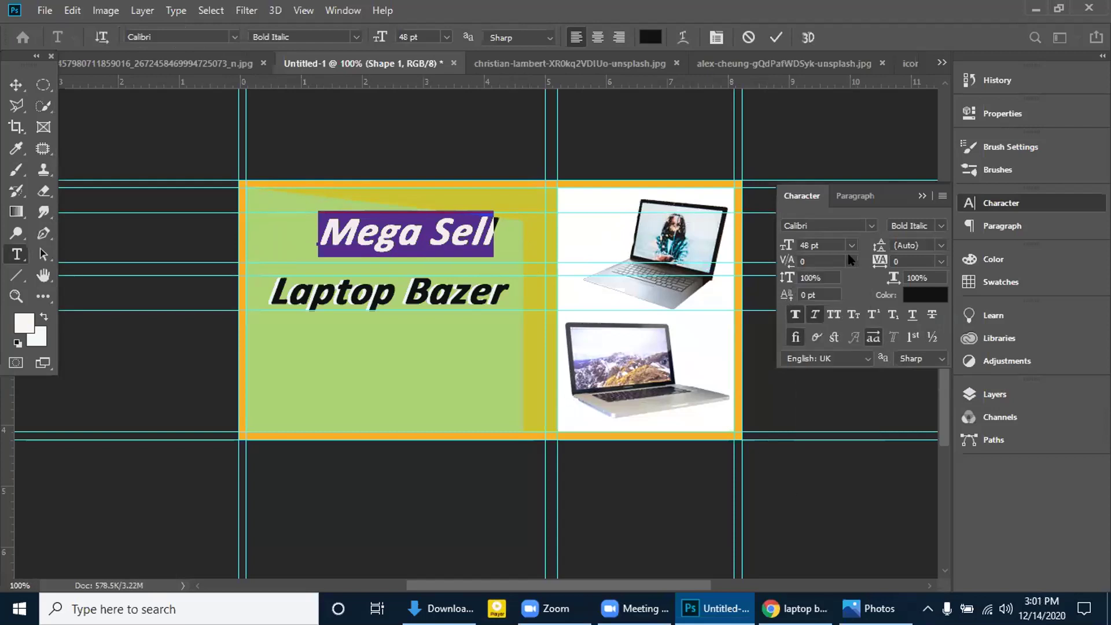
click(937, 247)
click(937, 247)
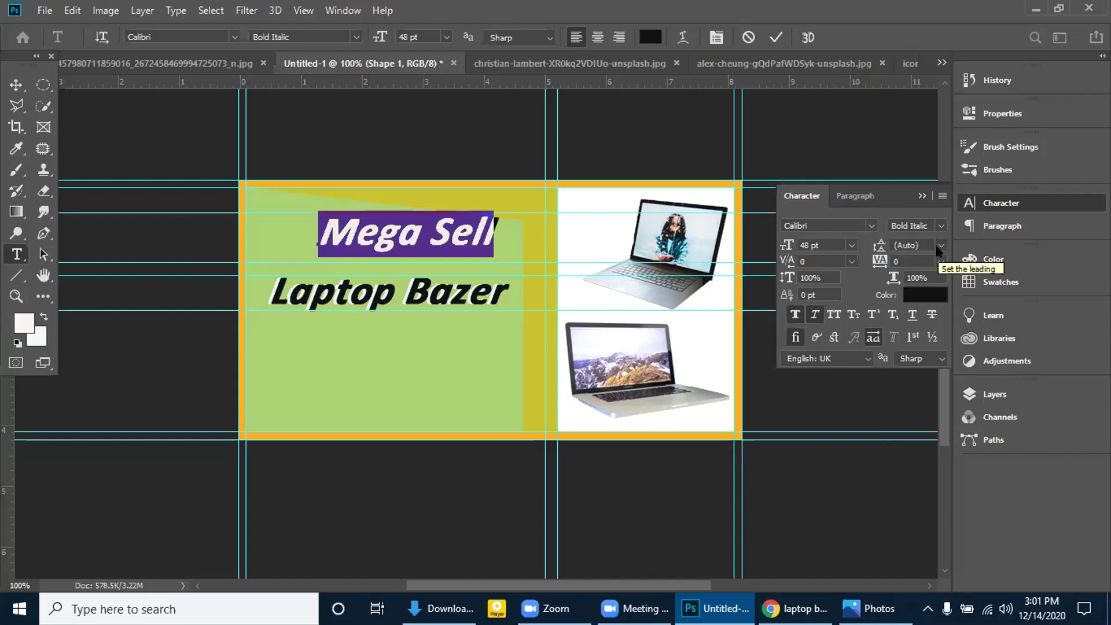
Check the Warp Text and paragraph options for the "Mega Sell" text, dismiss the warp, and commit the text
click(683, 37)
click(510, 248)
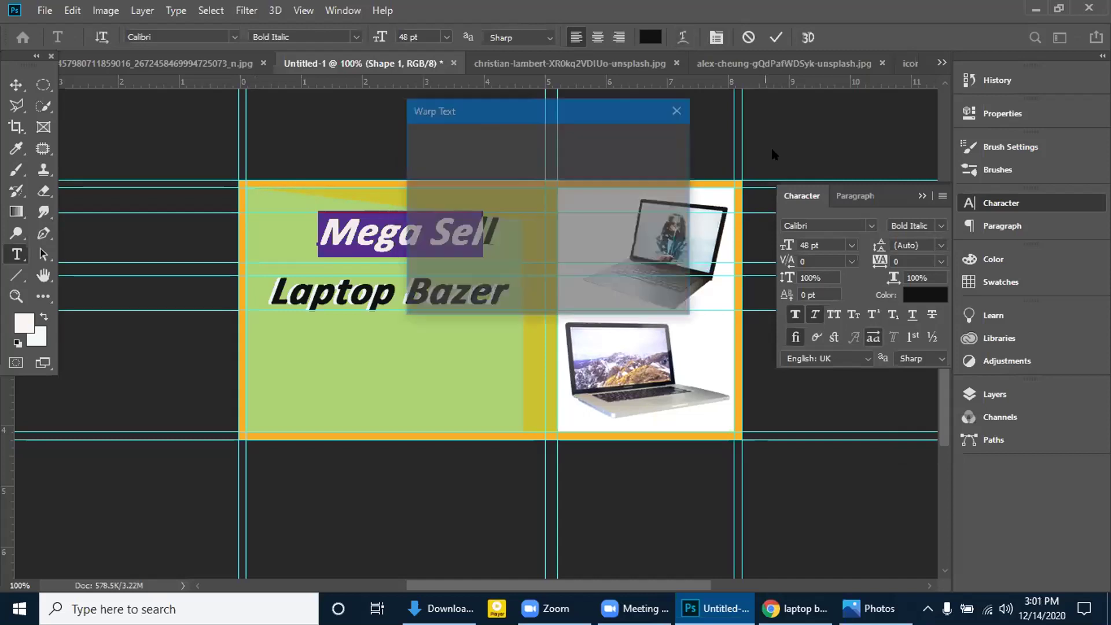
click(653, 177)
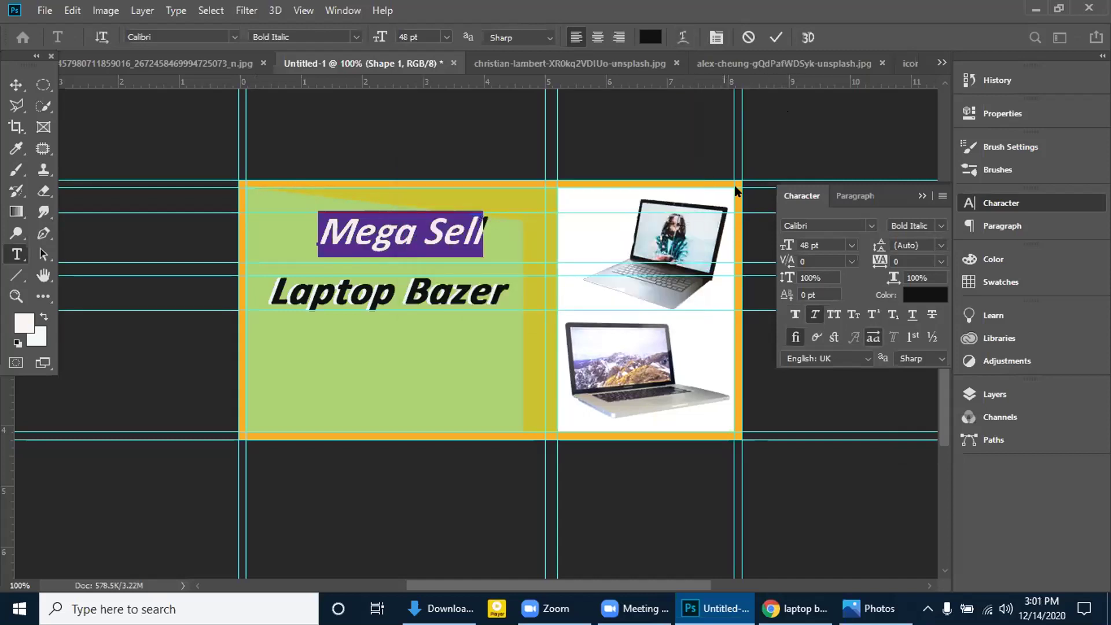
click(859, 199)
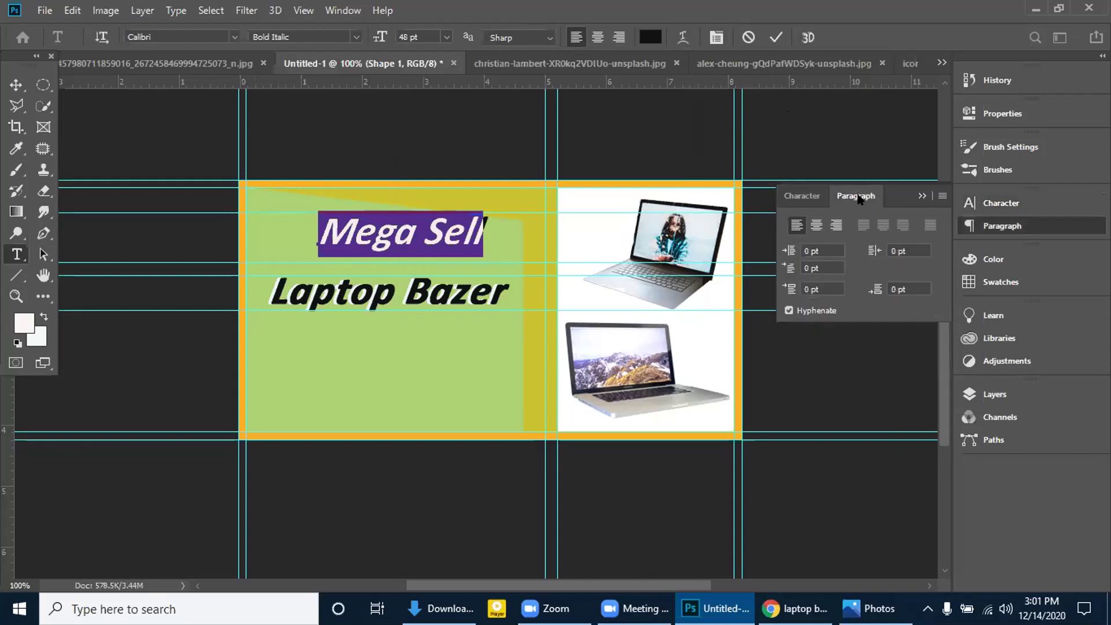
click(801, 196)
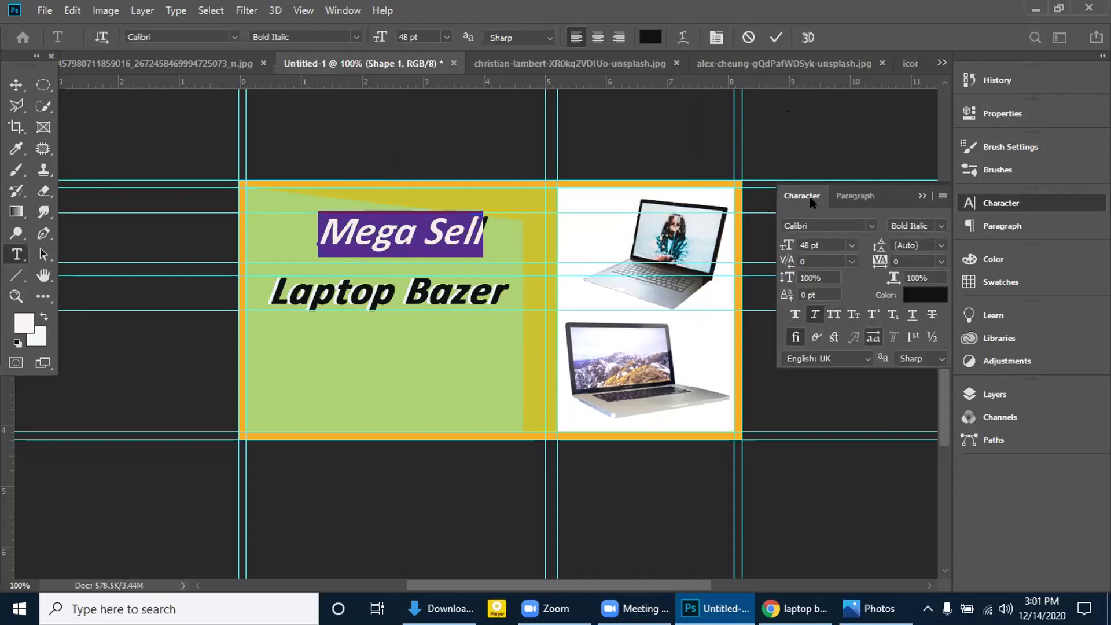
click(776, 38)
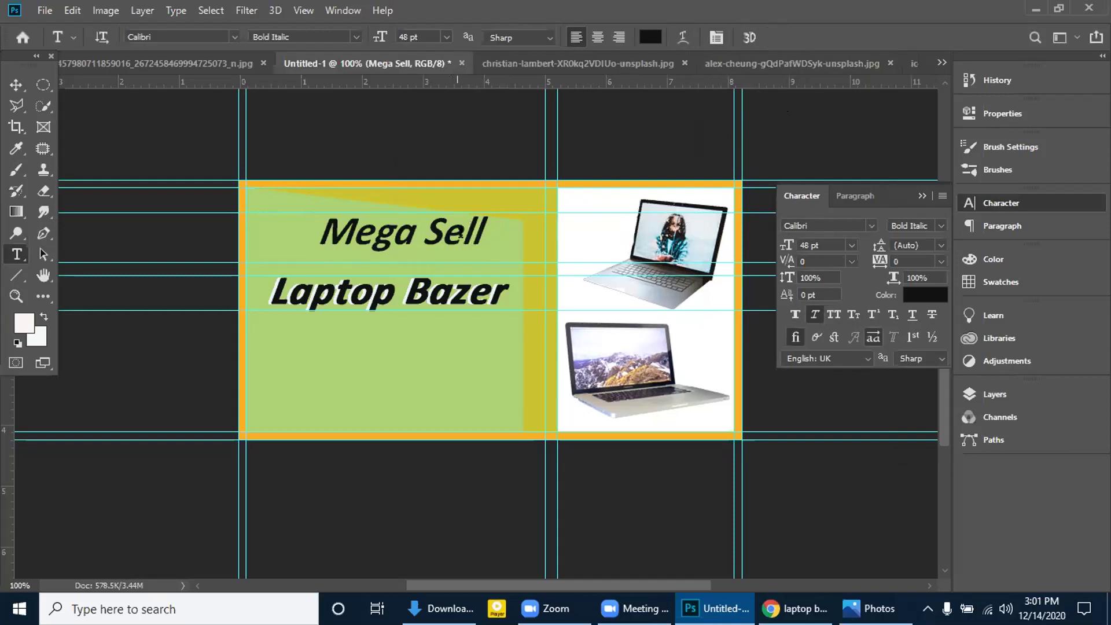
Set the "Mega Sell" text to 60 pt and move it left so it sits directly above Laptop Bazer
drag(484, 229, 319, 218)
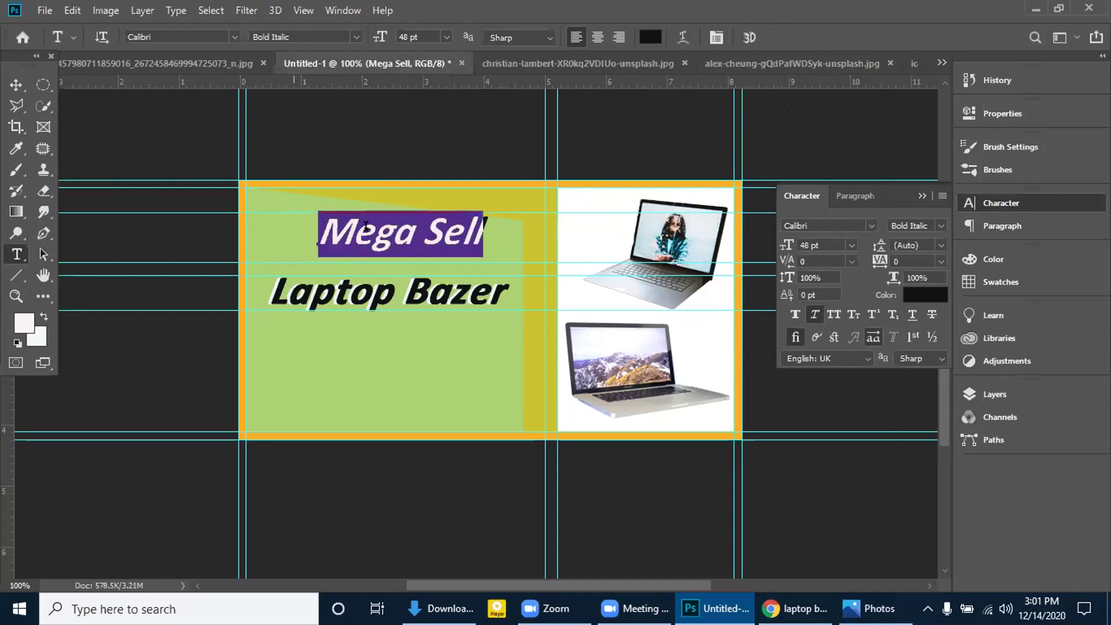
click(942, 250)
click(942, 250)
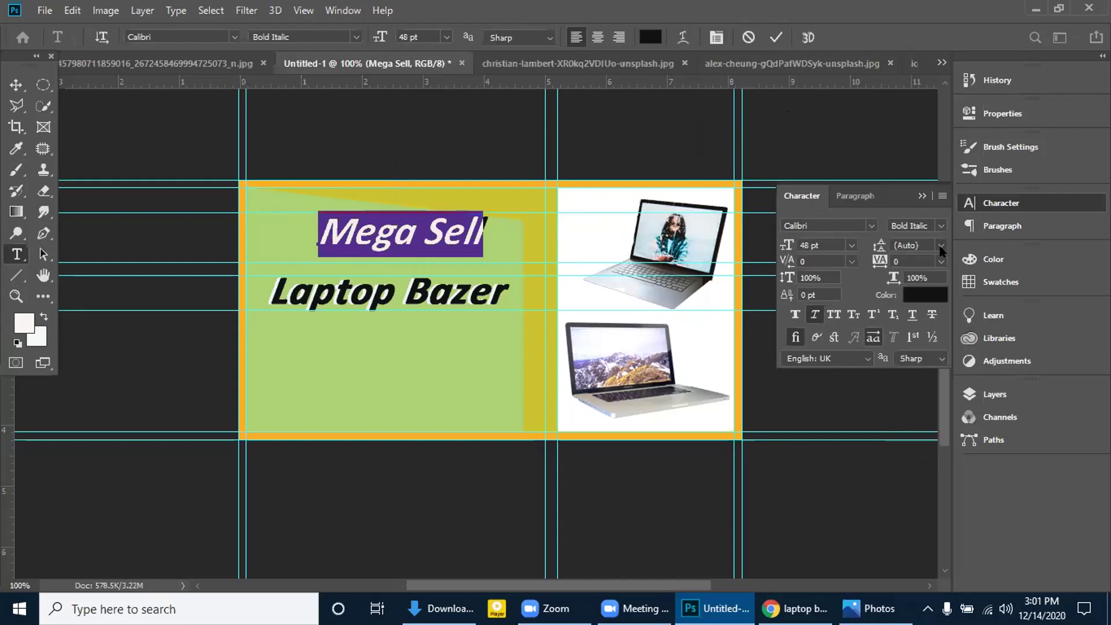
click(850, 246)
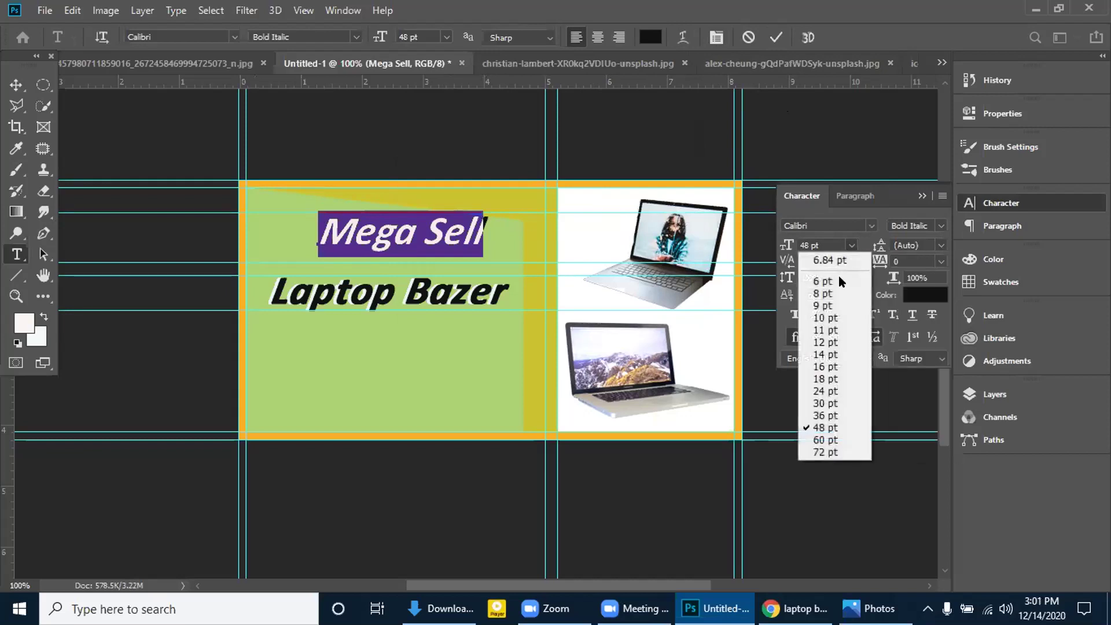
click(826, 440)
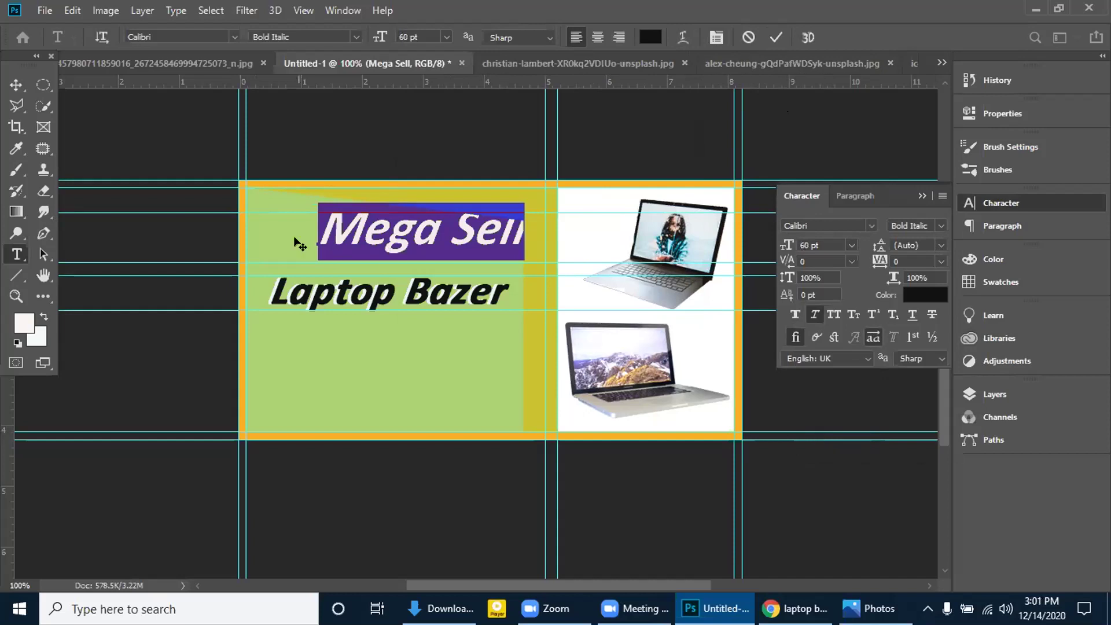
click(16, 85)
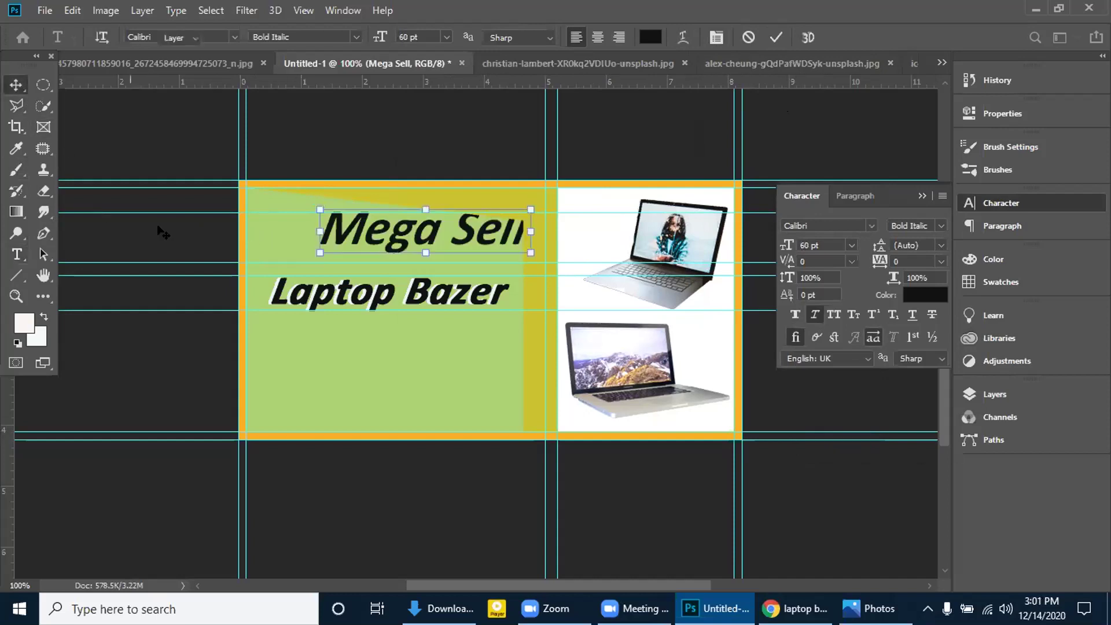
drag(405, 239, 352, 250)
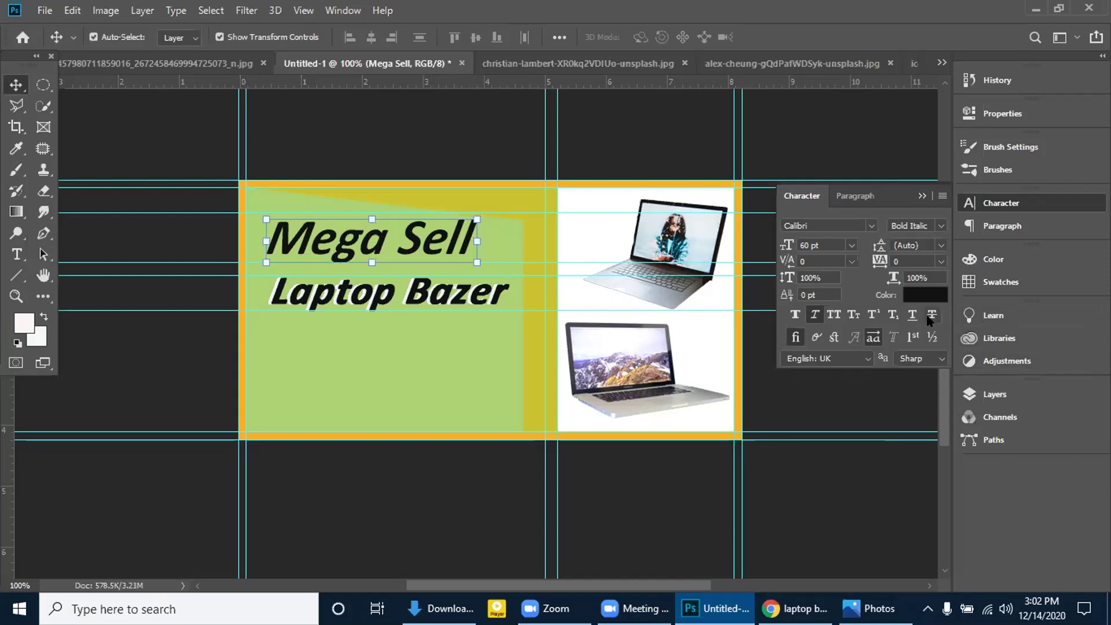
Apply faux bold to the "Mega Sell" heading and retype it in capitals as "MEGA SELL"
click(786, 316)
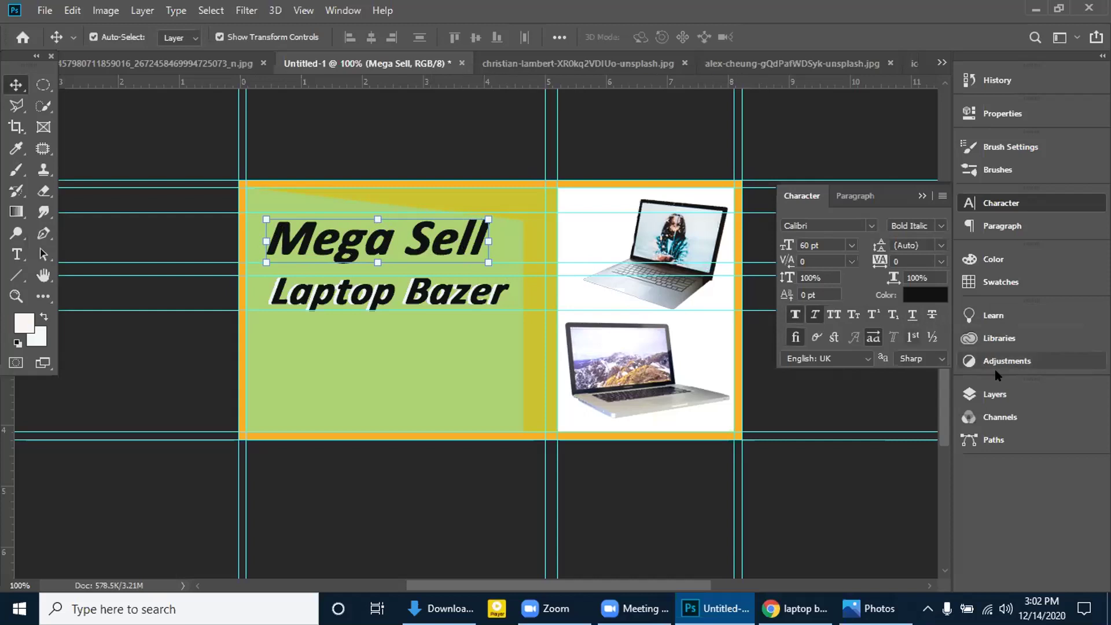
click(993, 395)
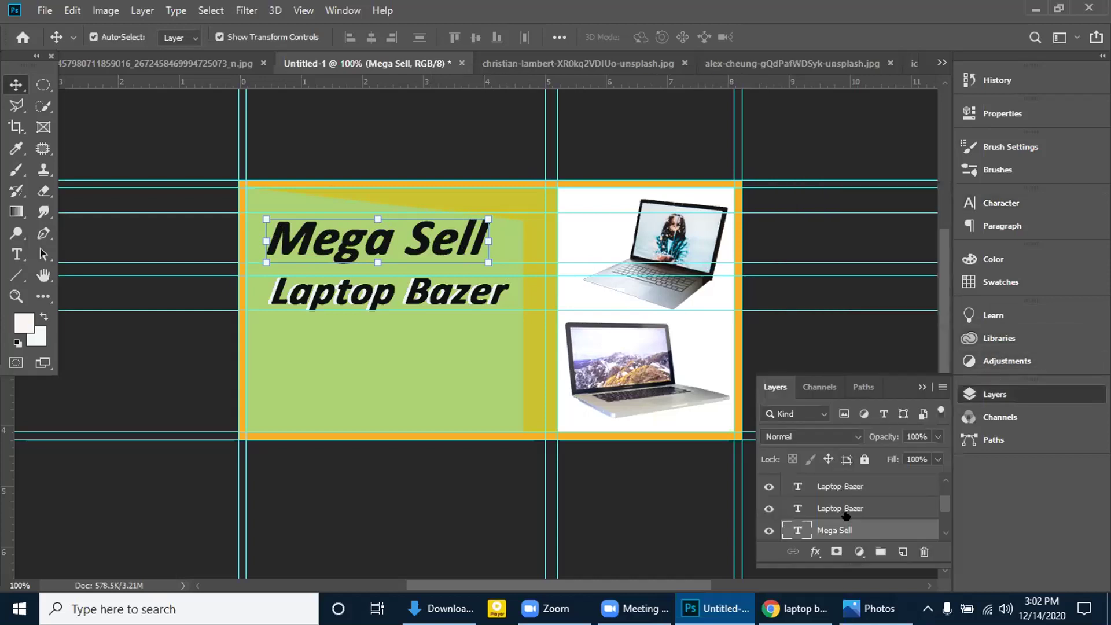
double_click(793, 528)
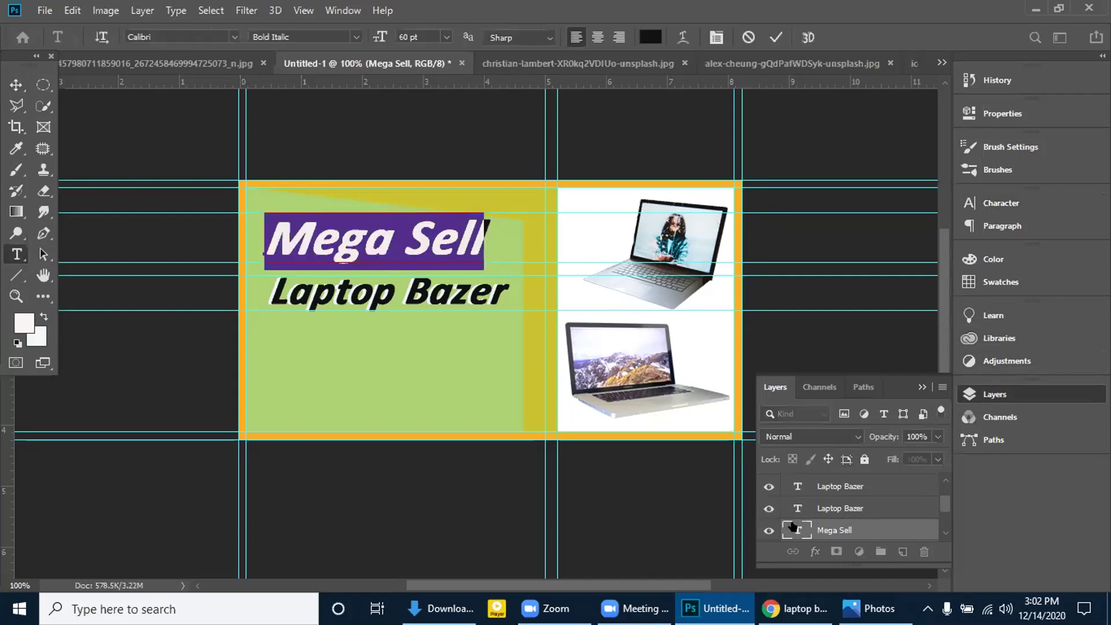
text(ME)
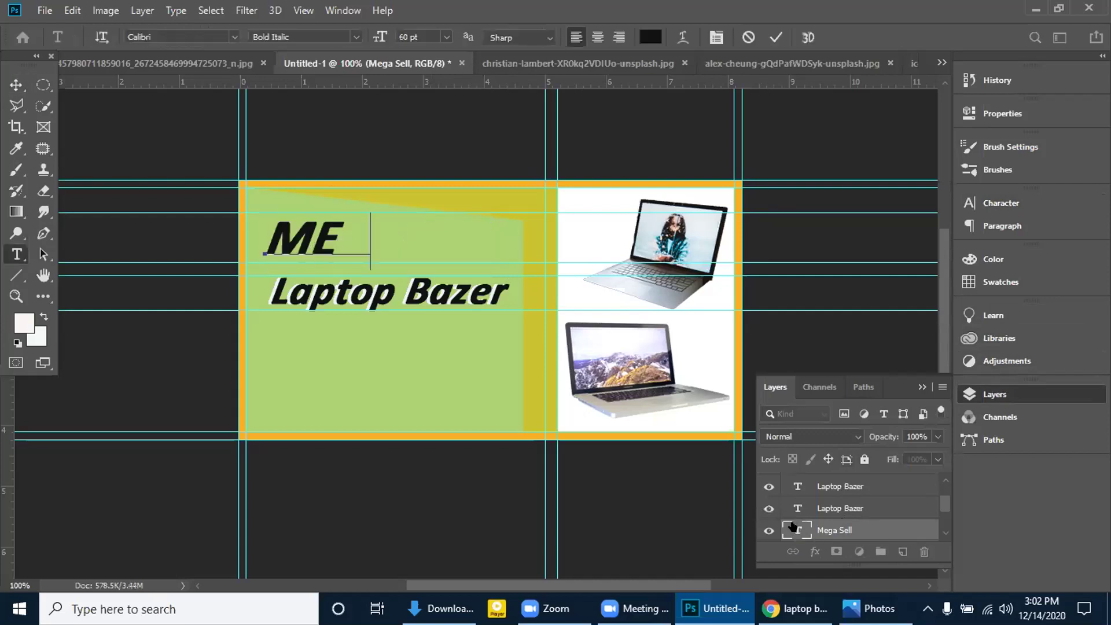
text(GA)
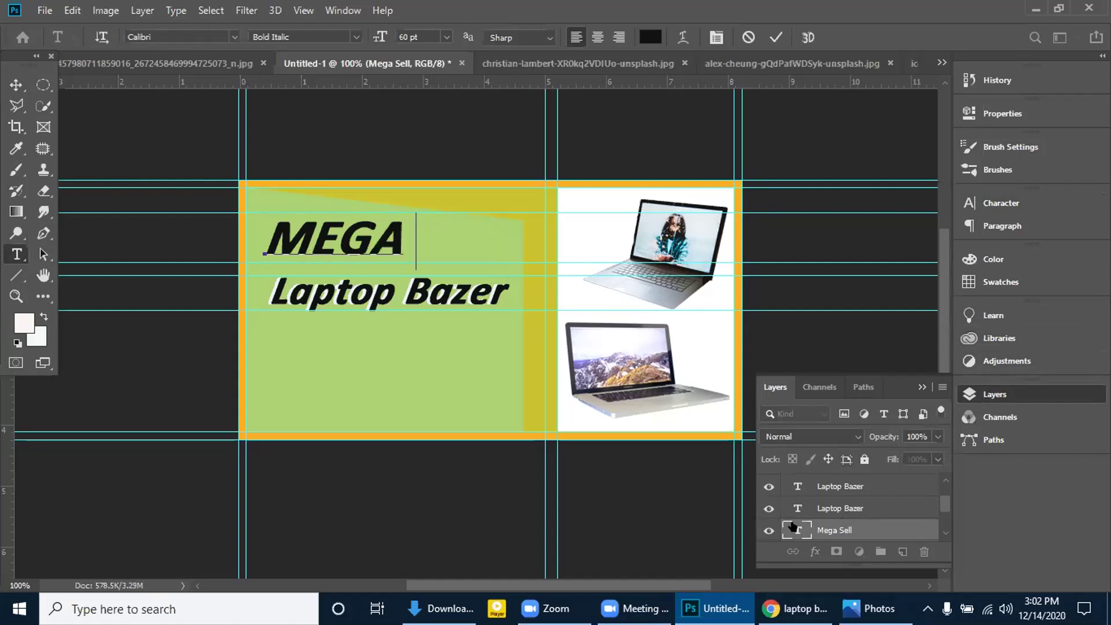
text( SELL)
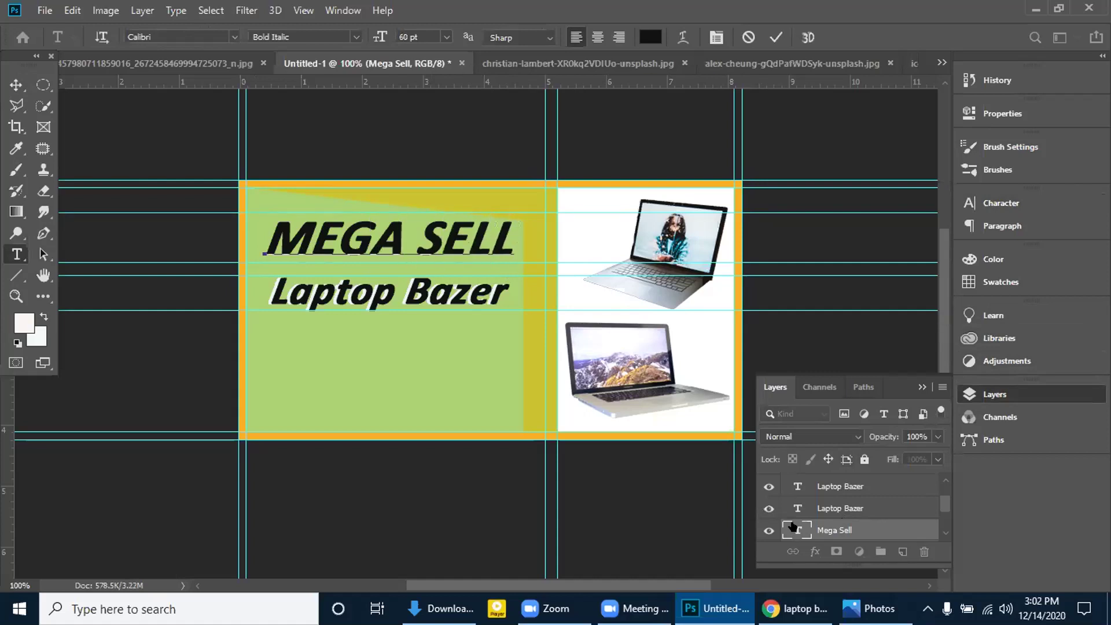
click(16, 85)
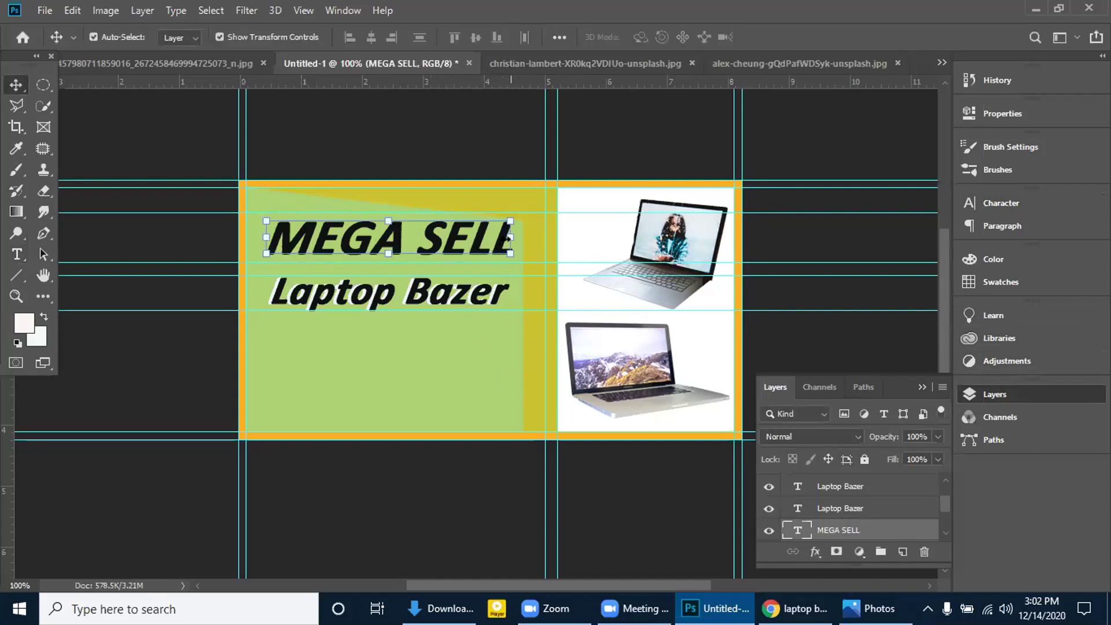
Skew the "MEGA SELL" heading vertically by about -8.6° so it rises to the right, and scale it down to about 72%
drag(505, 215, 486, 183)
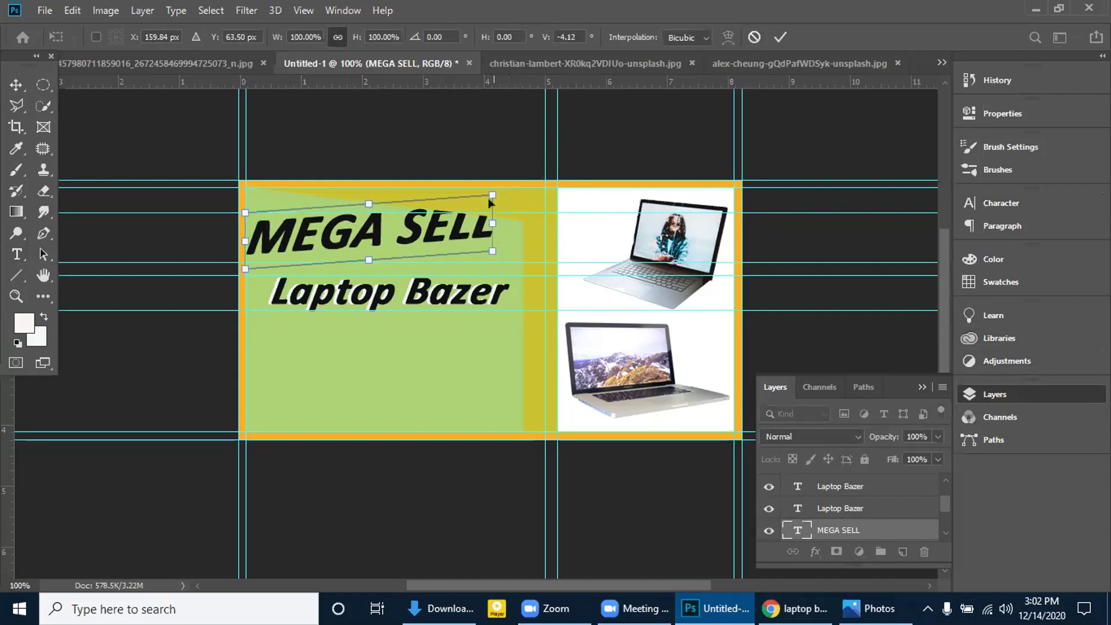
drag(488, 193, 489, 182)
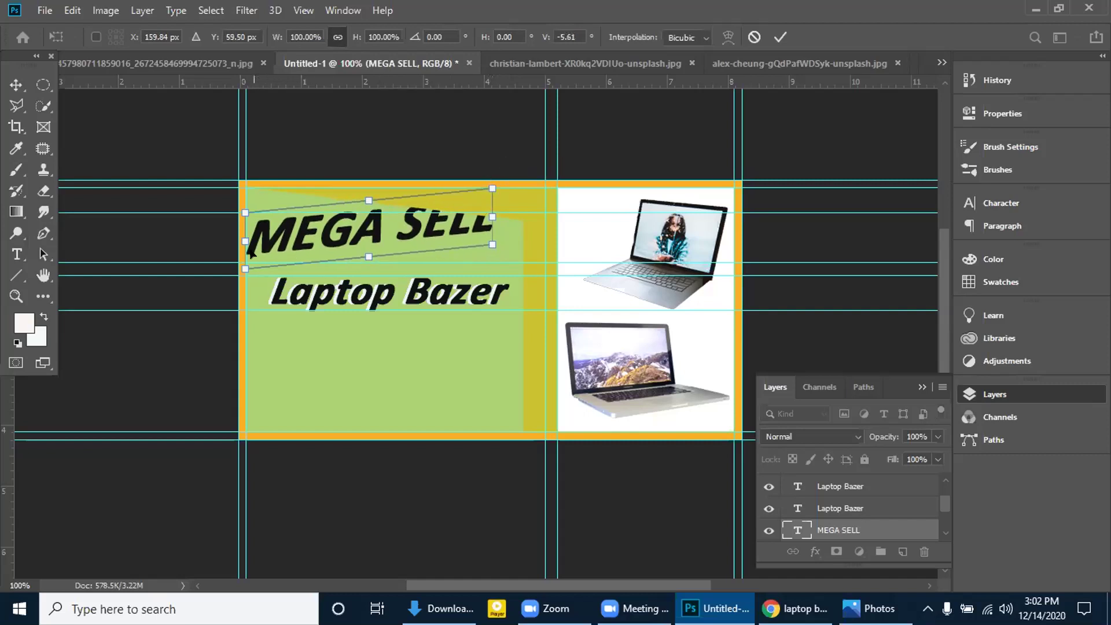
drag(242, 208, 274, 213)
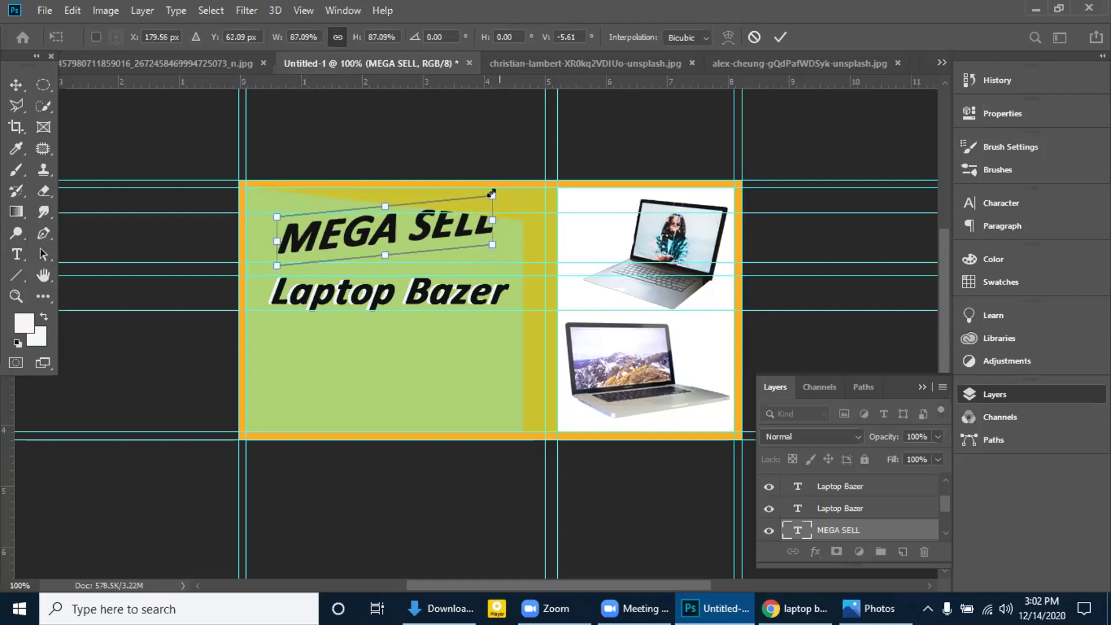
drag(489, 194, 491, 184)
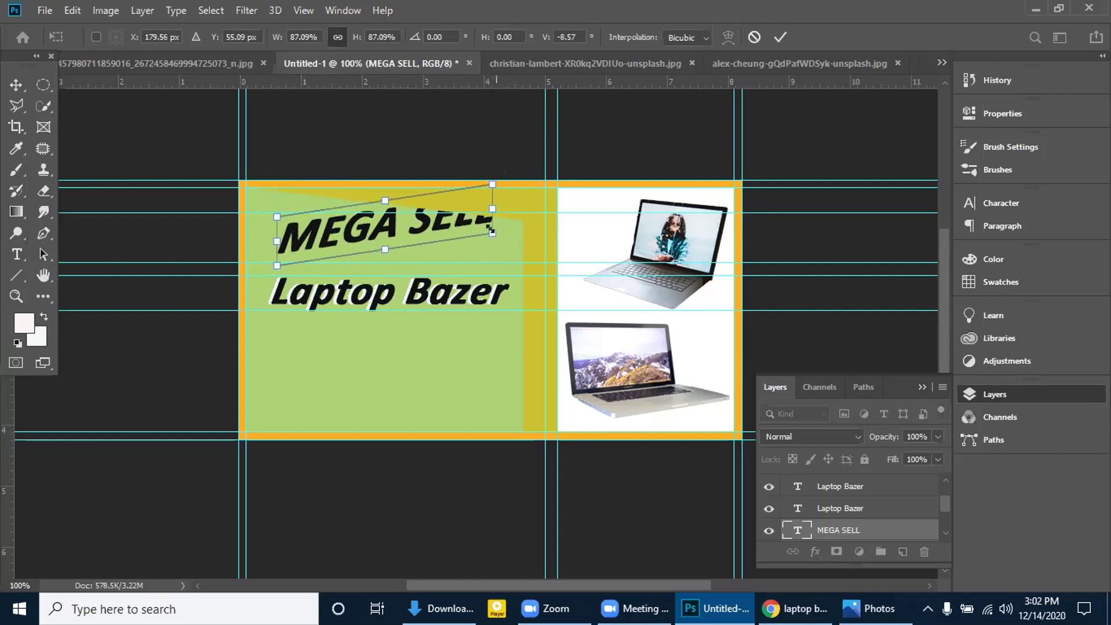
drag(487, 228, 453, 189)
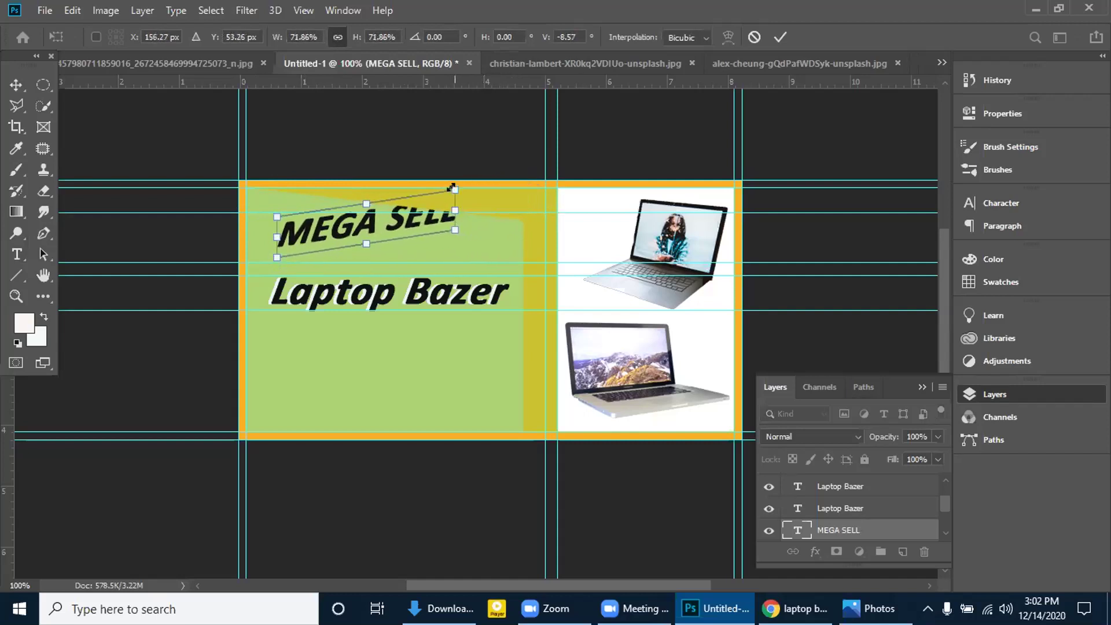
Center the "MEGA SELL" heading above Laptop Bazer at about 66% scale with a vertical skew of about -10°, and commit the transform
drag(394, 227, 429, 235)
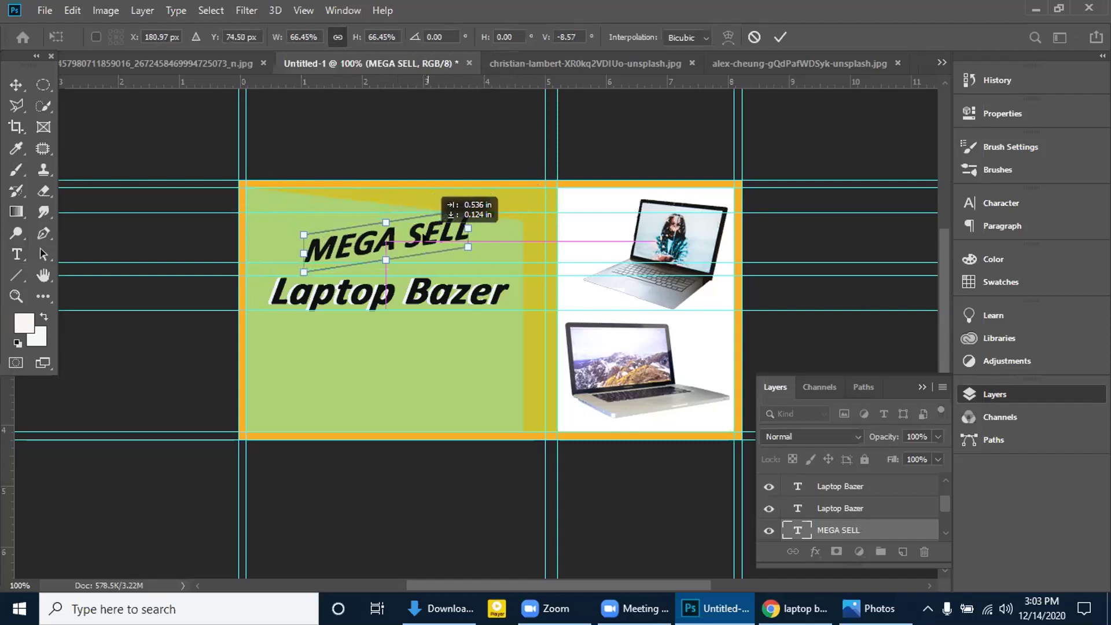
mouse_move(304, 272)
mouse_down()
mouse_move(317, 269)
mouse_move(295, 266)
mouse_up()
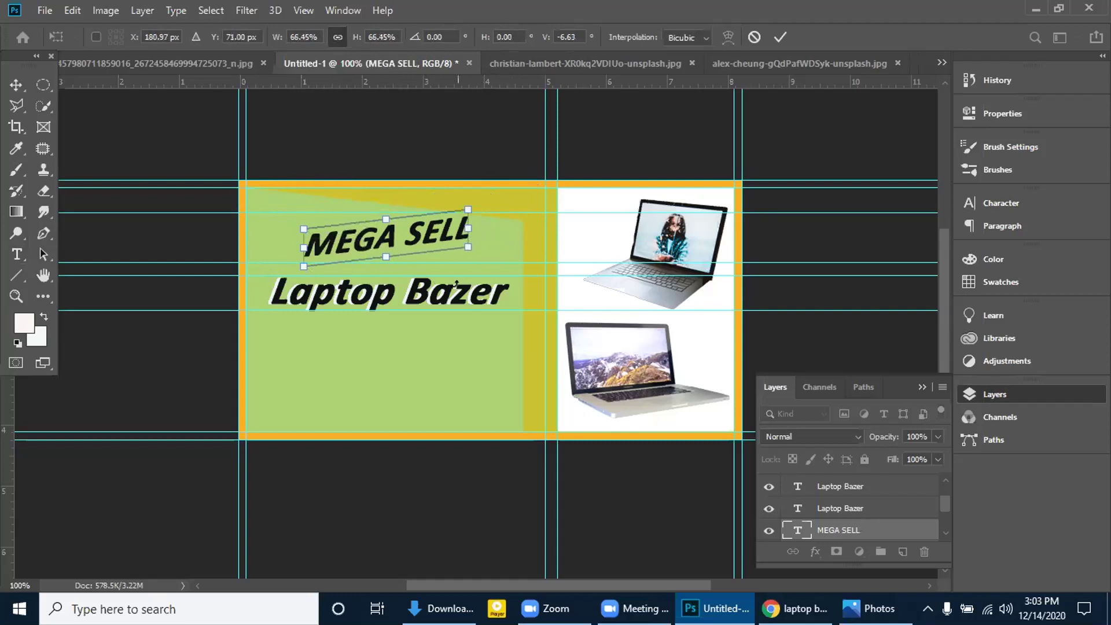
drag(420, 244, 420, 256)
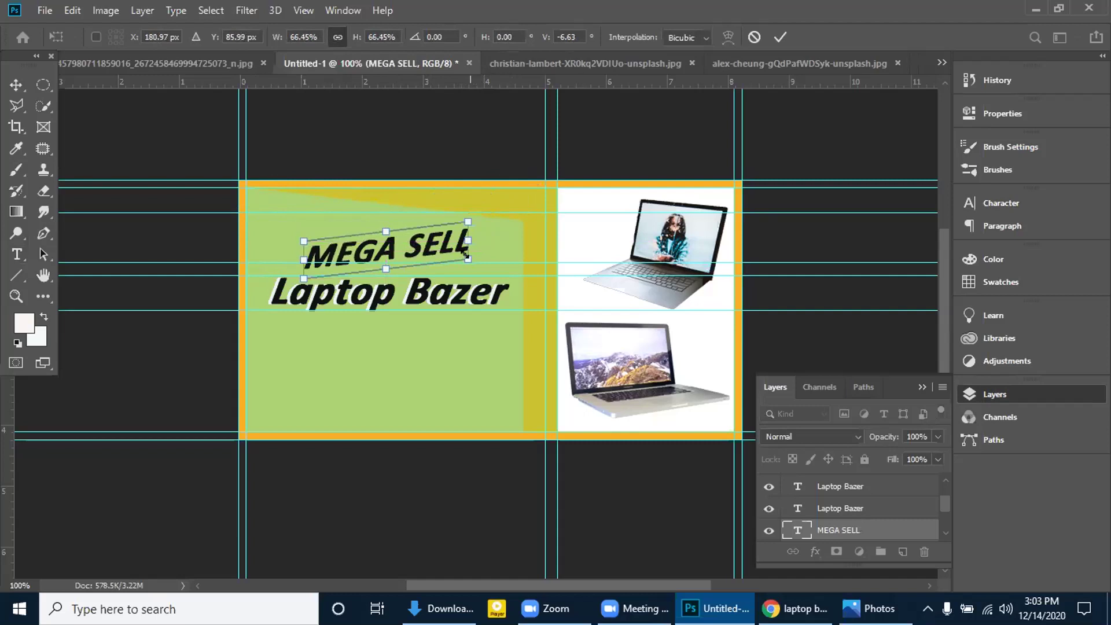
drag(466, 220, 469, 212)
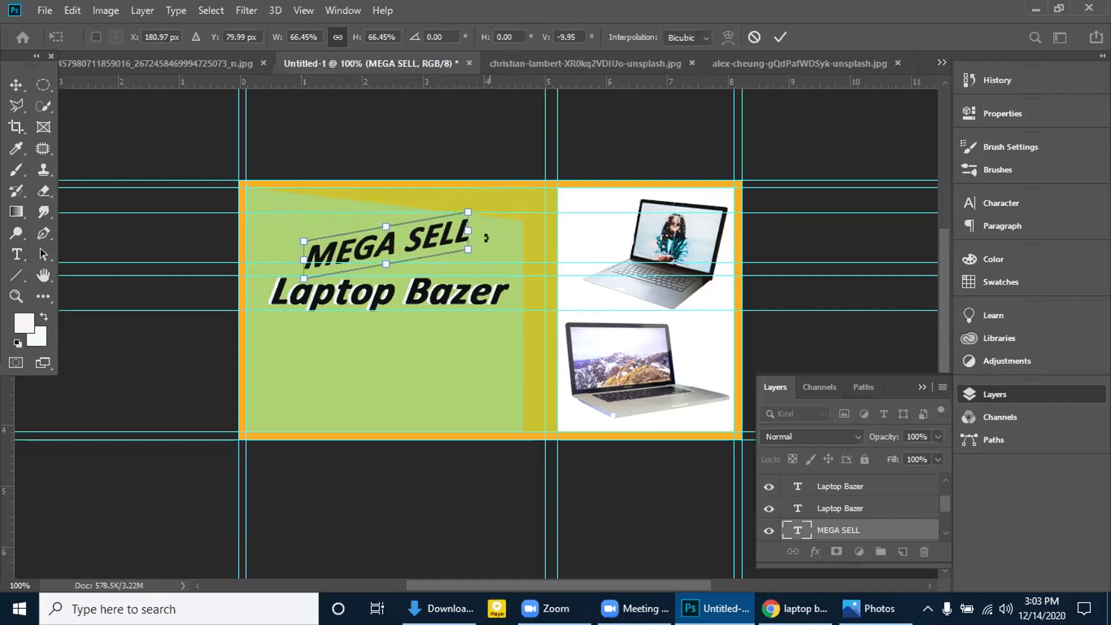
click(780, 37)
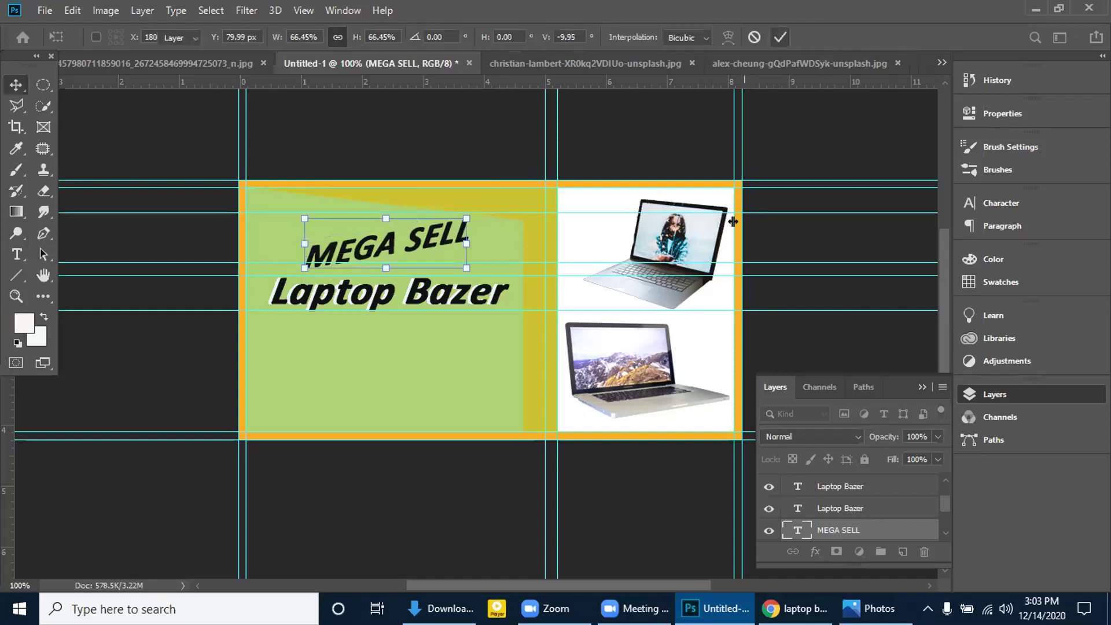
Check the laptop sale reference image in Photos, and shift the "MEGA SELL" heading slightly up and left on the banner
click(495, 247)
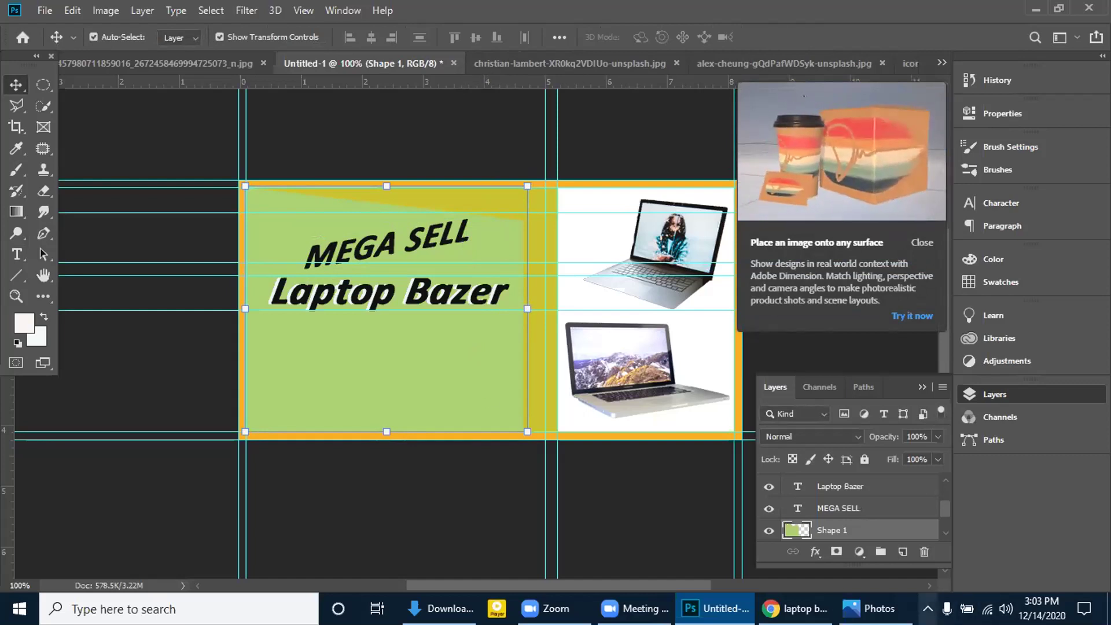
click(872, 608)
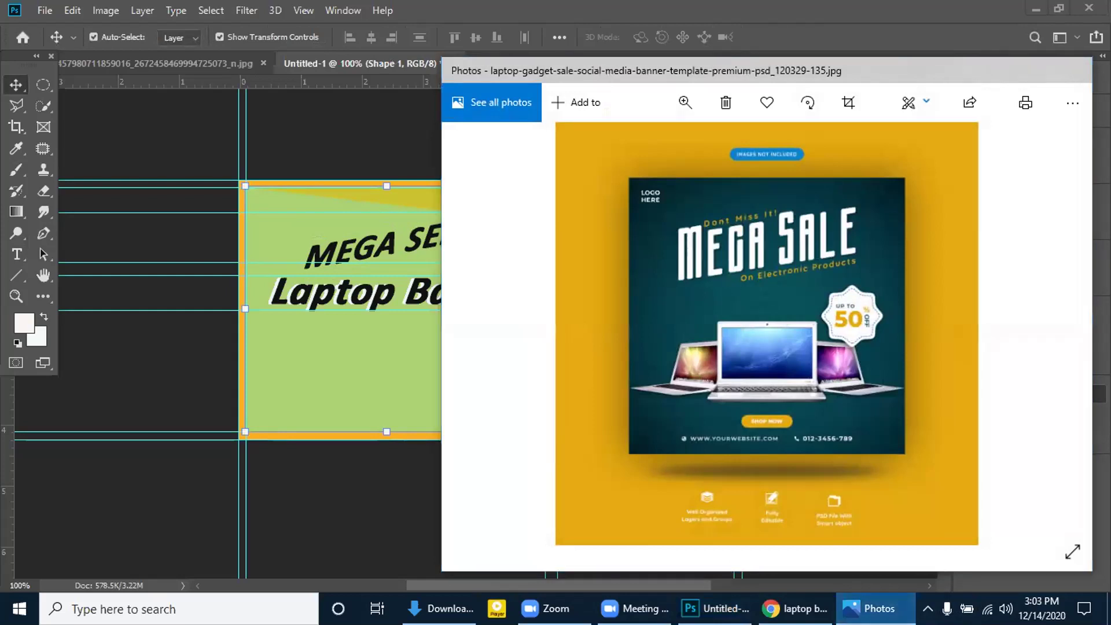
click(877, 609)
click(421, 234)
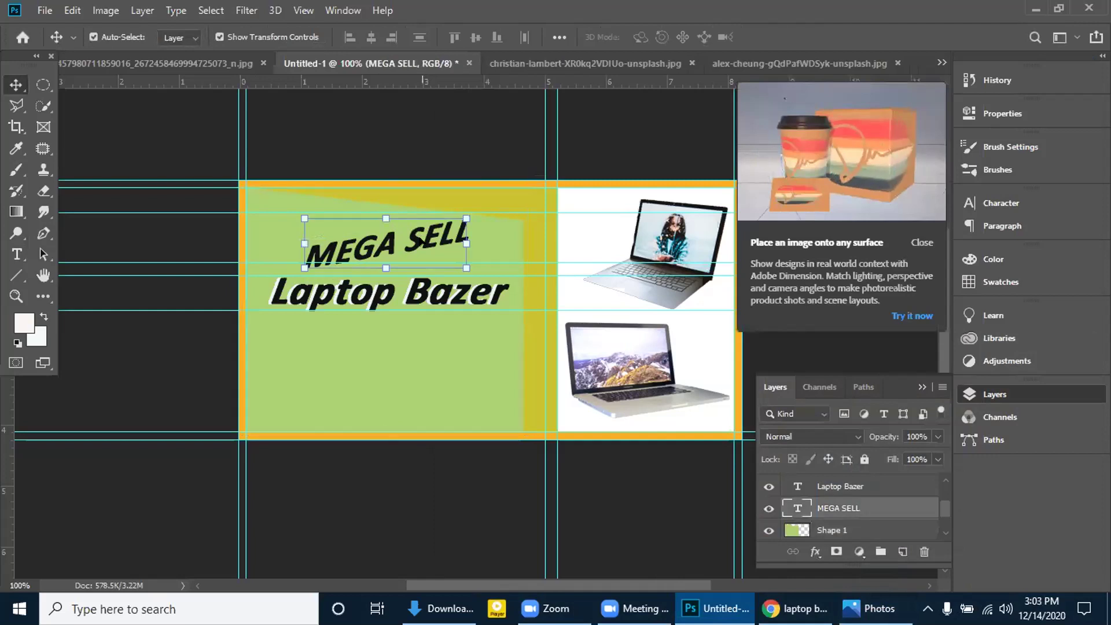
drag(431, 244, 422, 238)
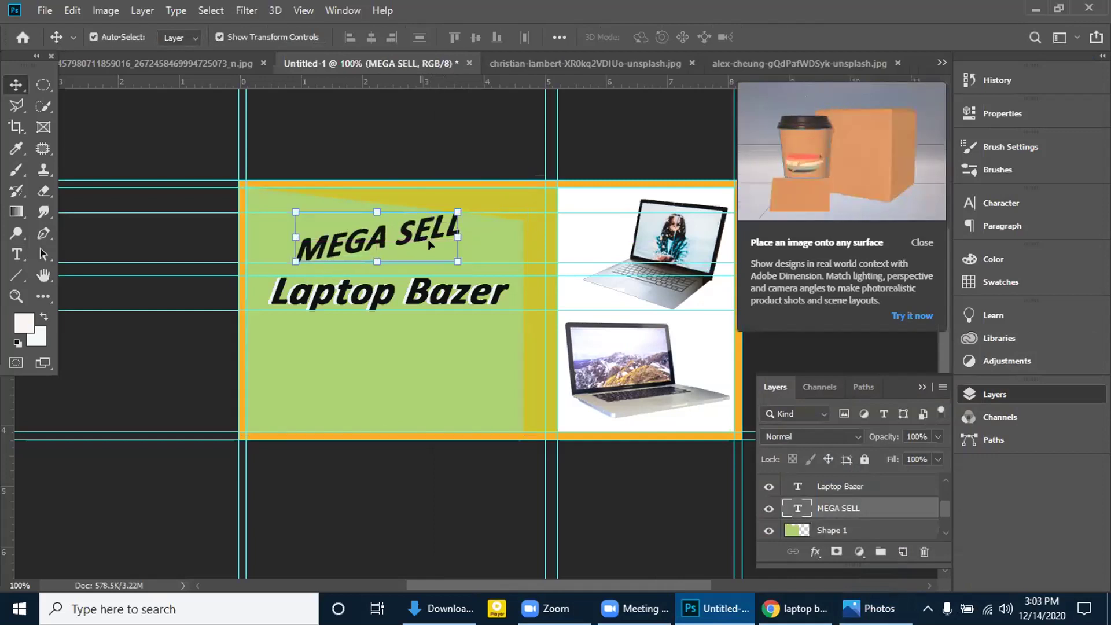
click(502, 242)
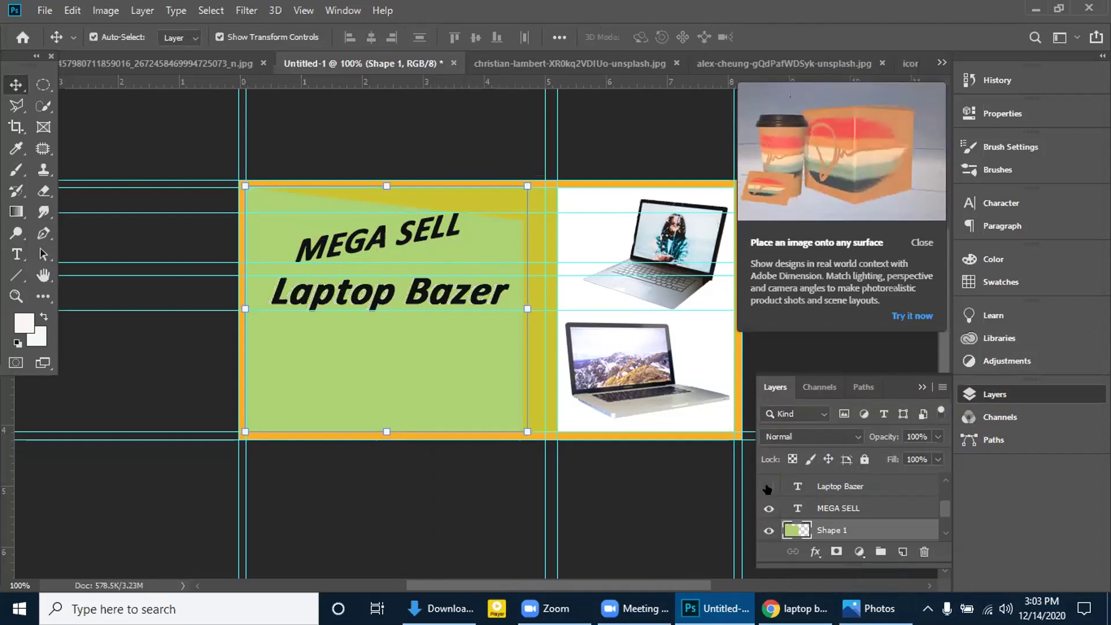
Hide both "Laptop Bazer" text layers
key(ctrl+j)
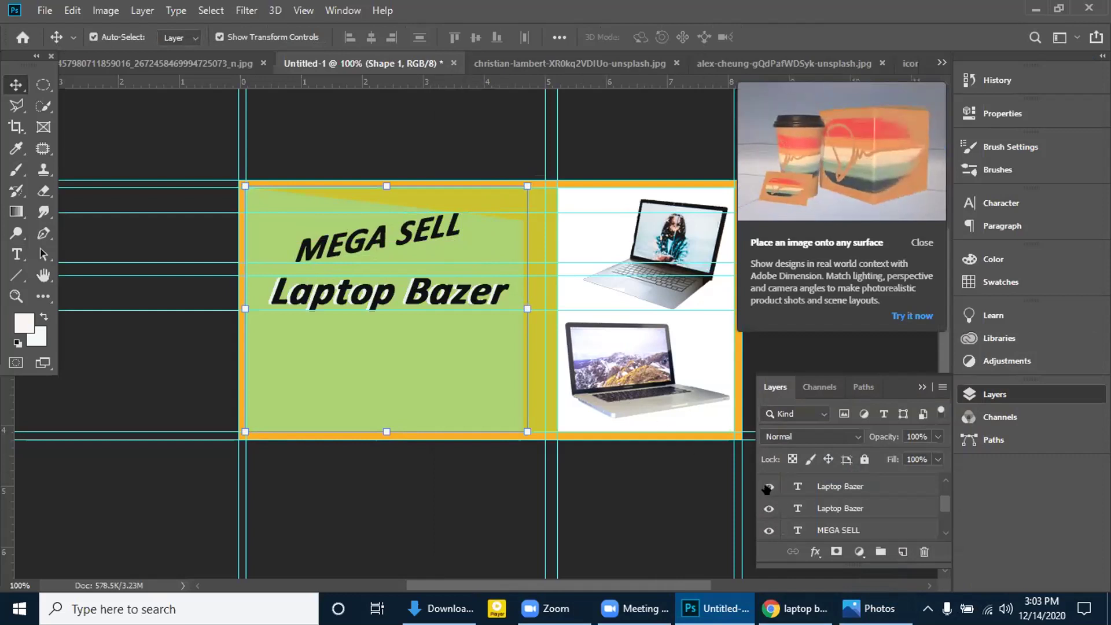
click(768, 487)
click(767, 508)
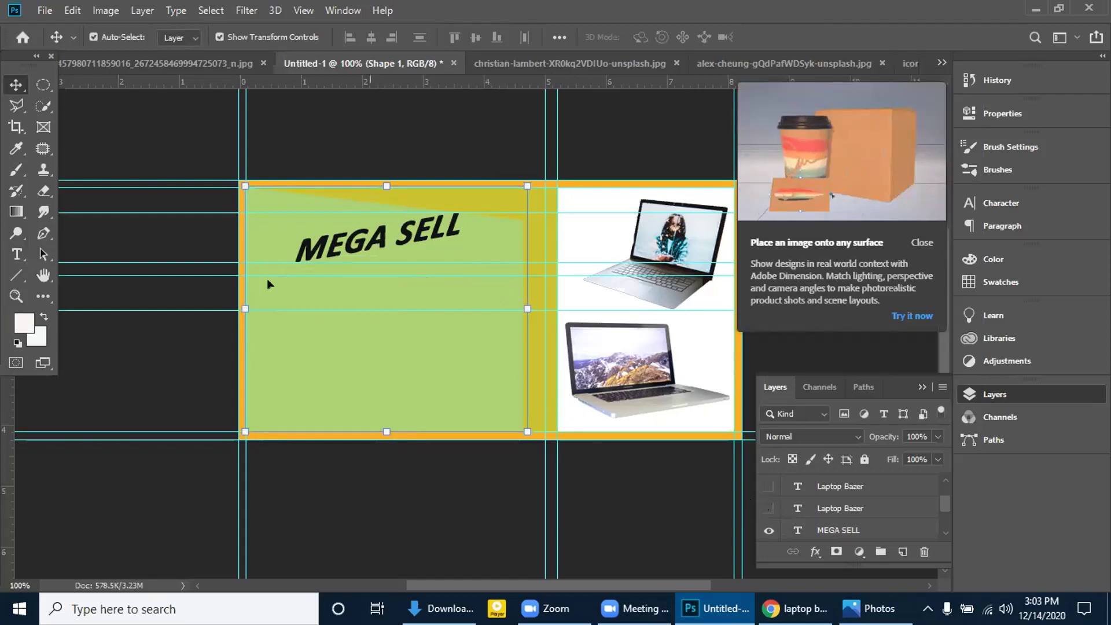
Add a new 60 pt Calibri Bold Italic text reading "DONT MISS IT" beside the "MEGA SELL" heading
click(17, 253)
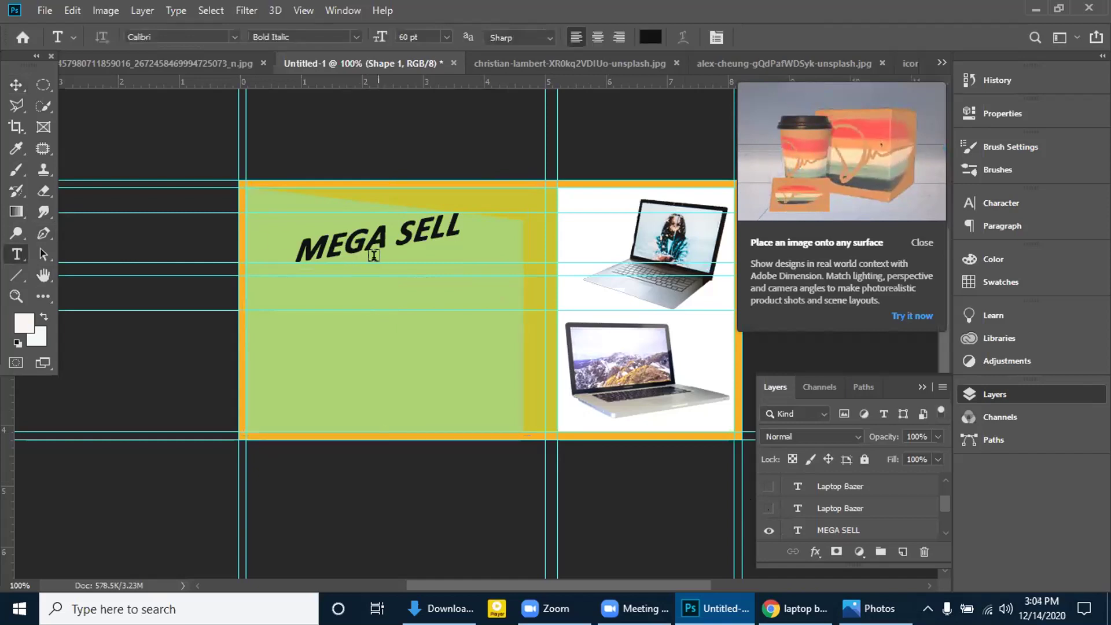
click(471, 257)
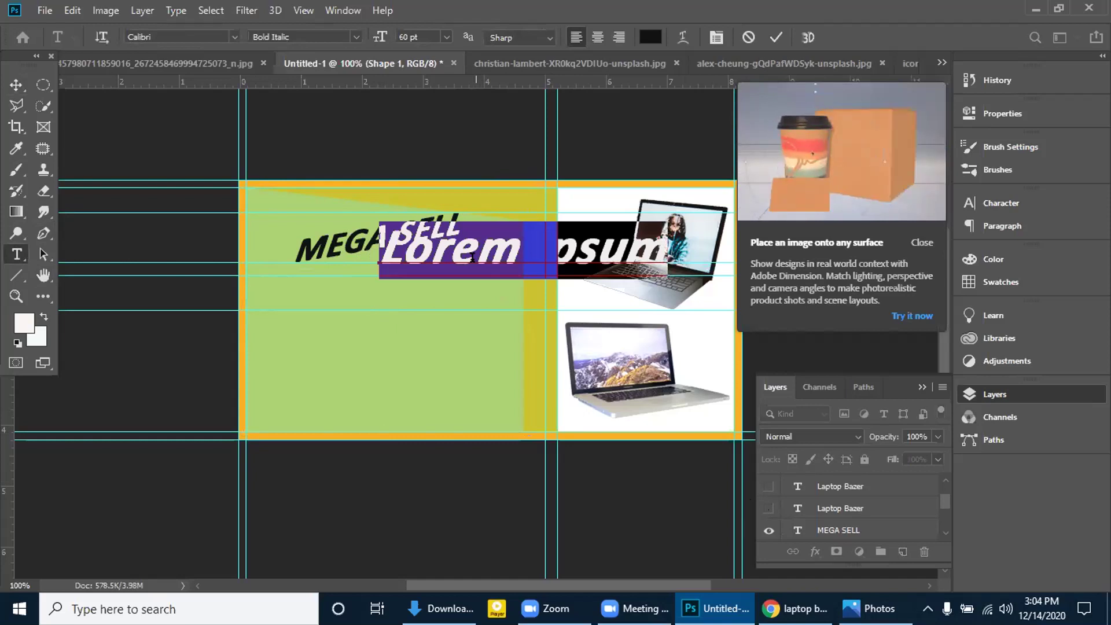
text(DONT   1)
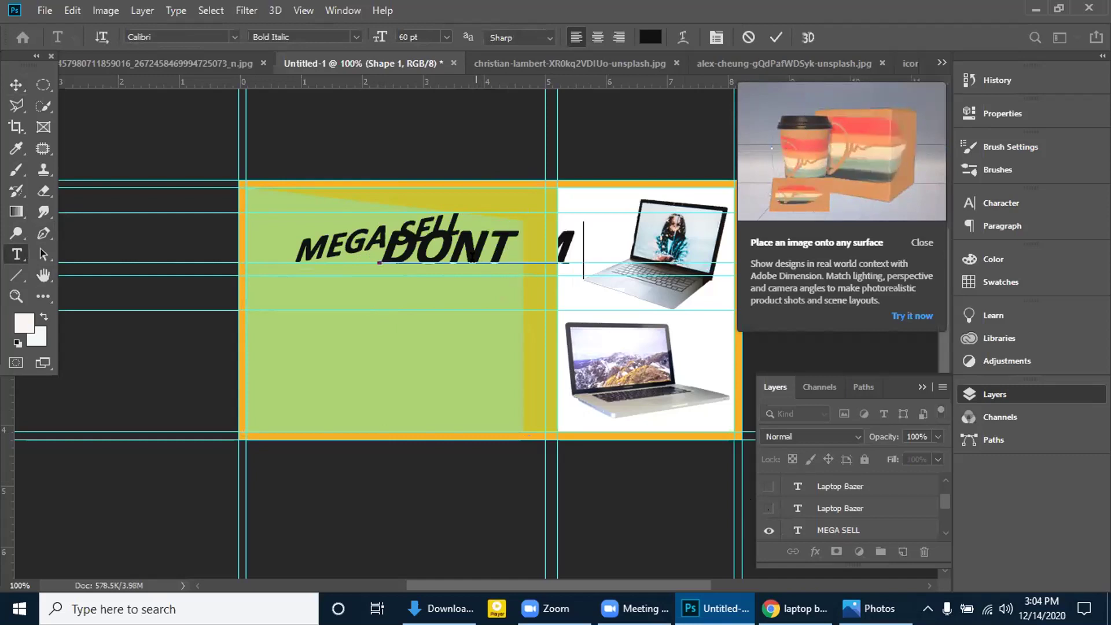
text(ISS)
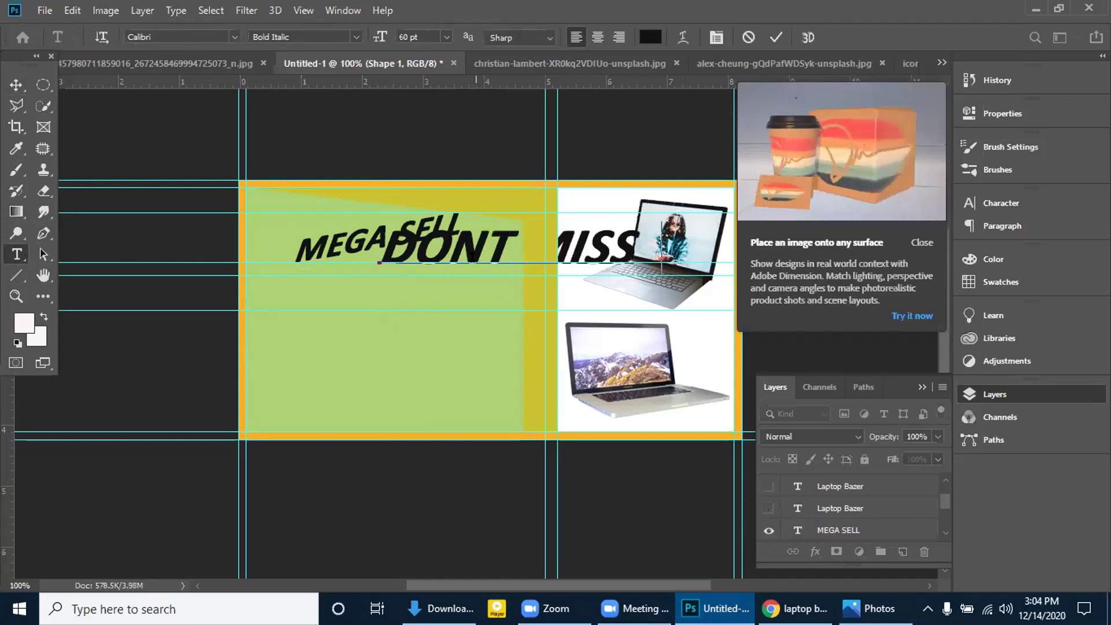
text( IT)
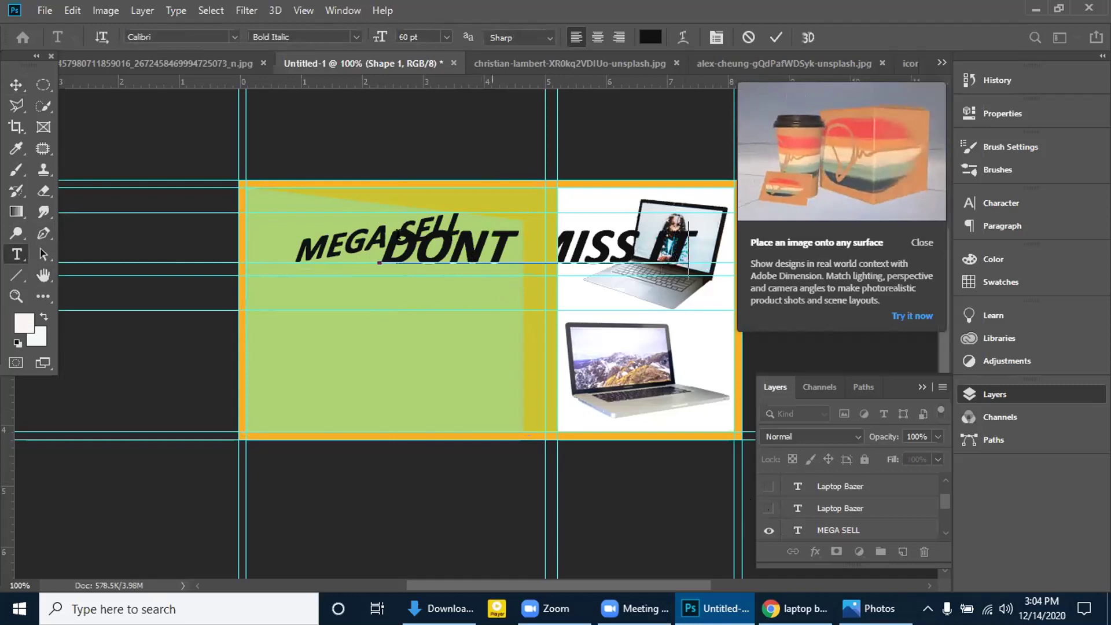
drag(379, 243, 452, 243)
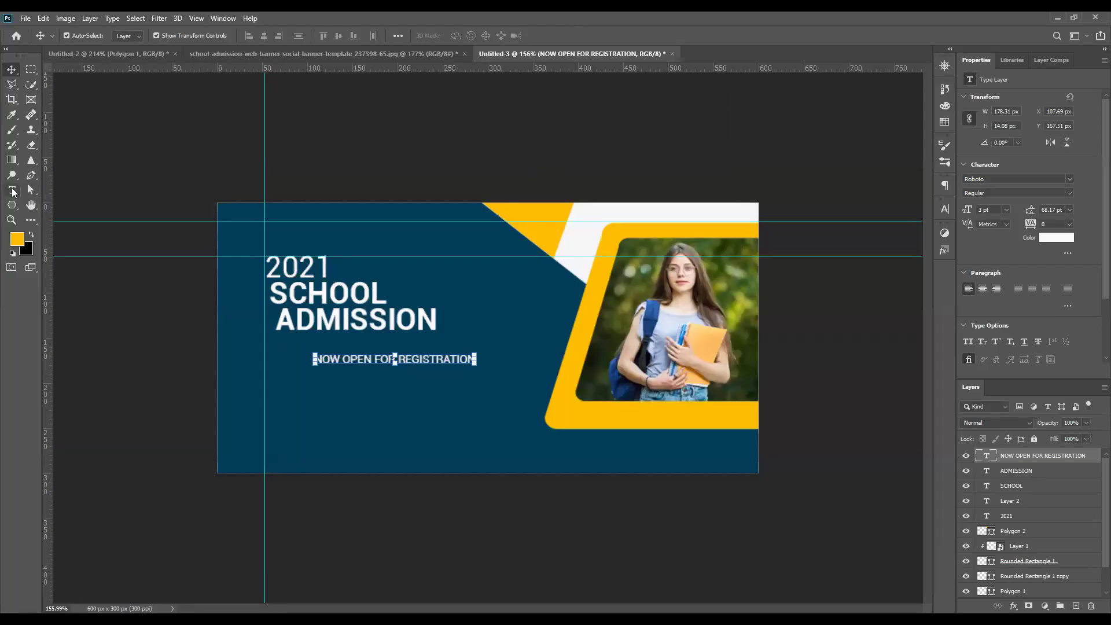
Set the "NOW OPEN FOR REGISTRATION" text to Arial at 2 pt, checking it against the school admission reference
click(1003, 182)
click(1066, 181)
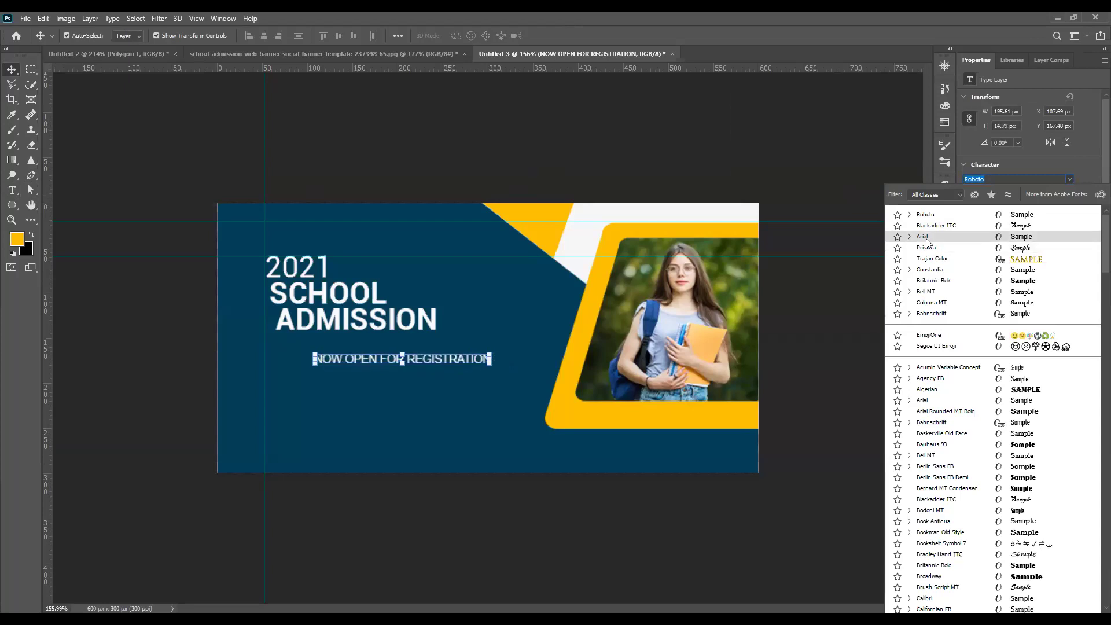
click(924, 237)
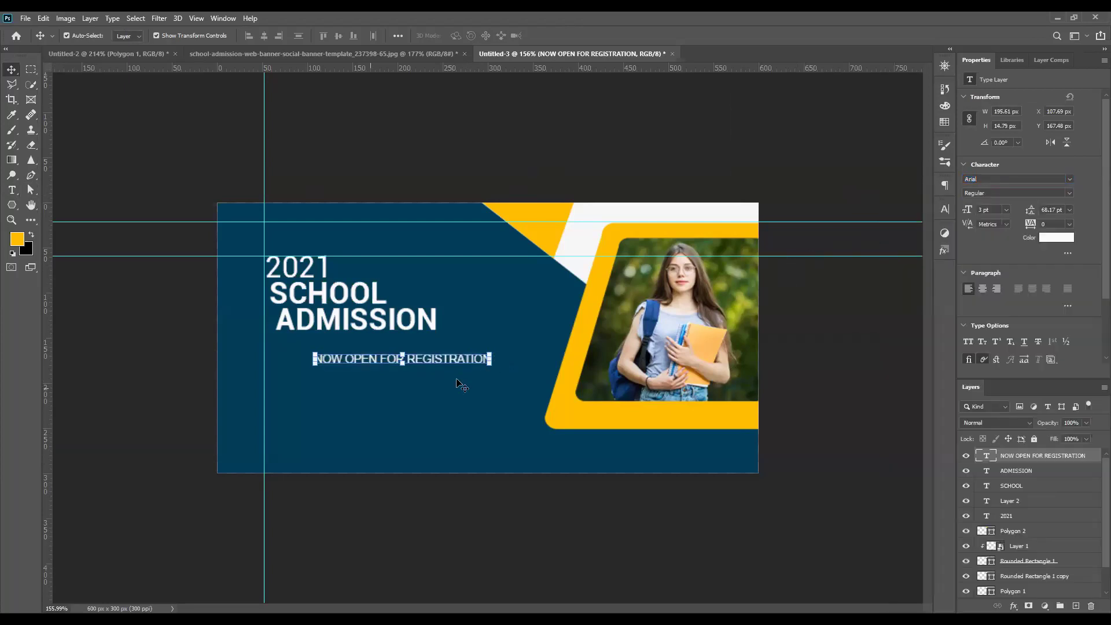
click(364, 54)
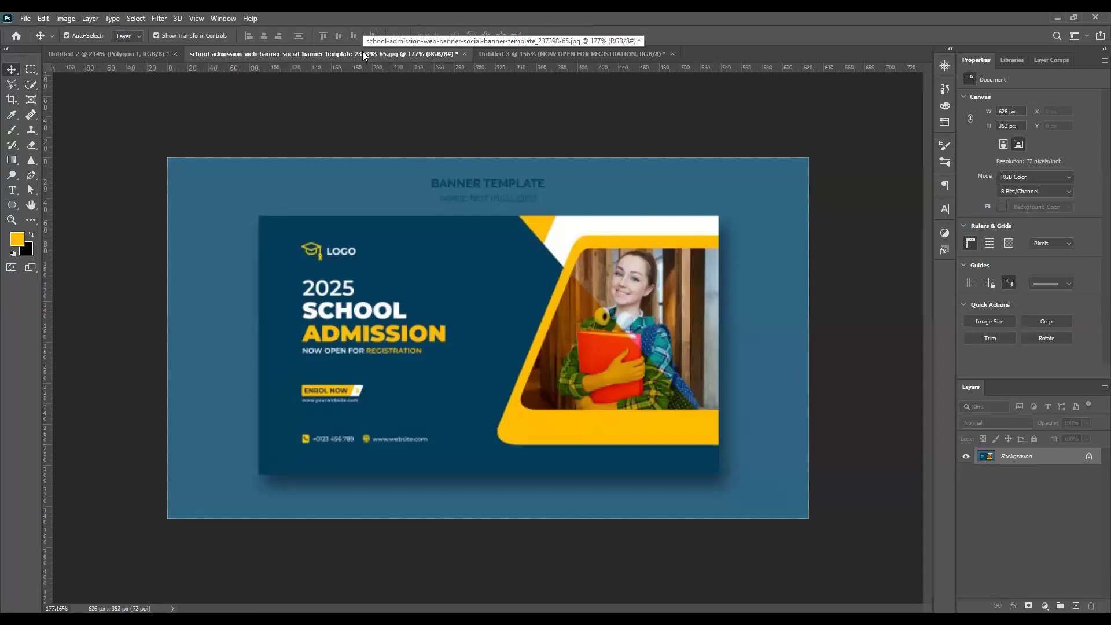
click(515, 53)
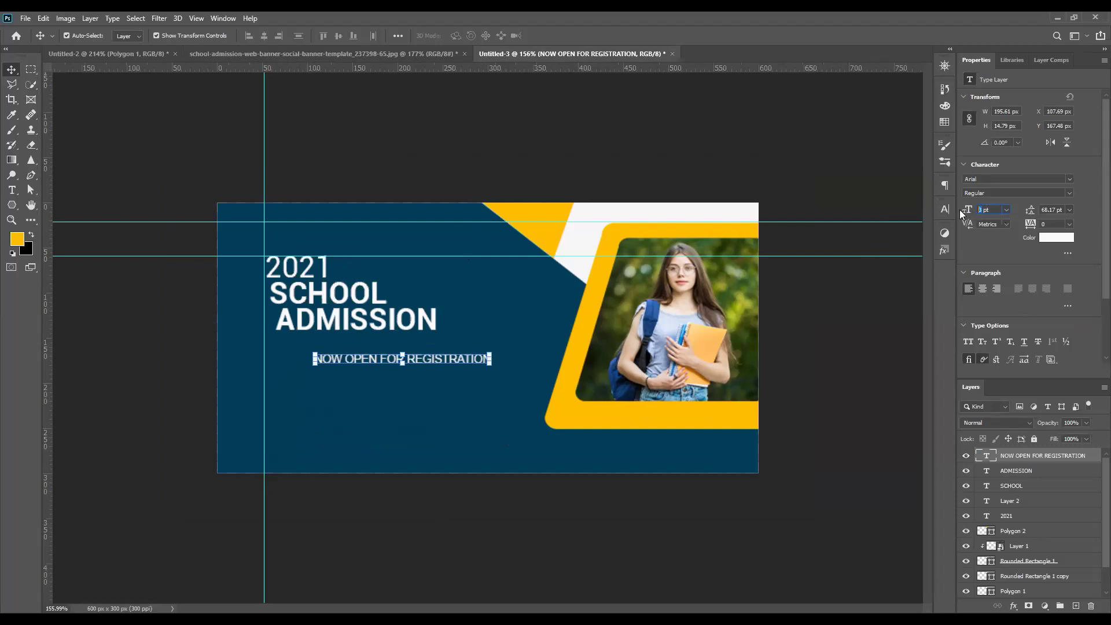
key(Return)
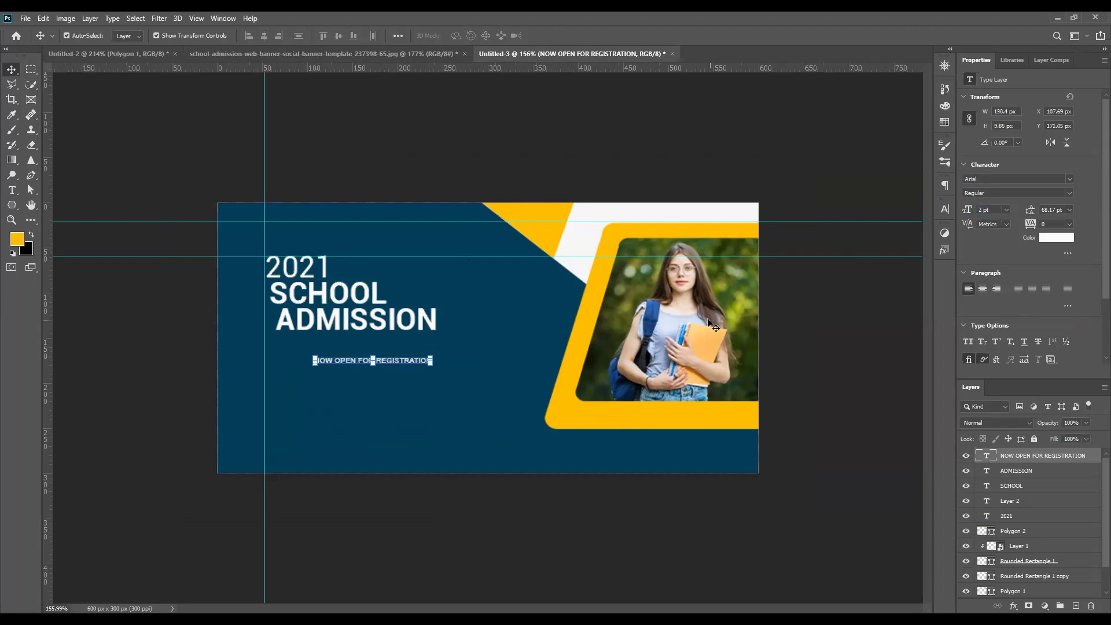
click(95, 154)
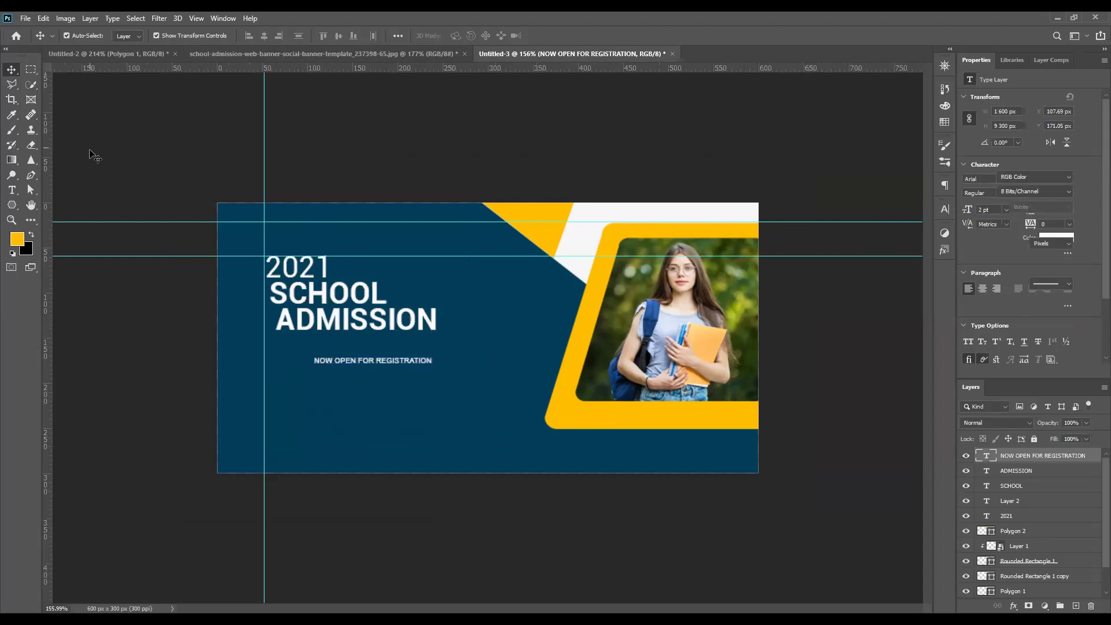
Select the "ADMISSION" and "SCHOOL" headings together
click(324, 325)
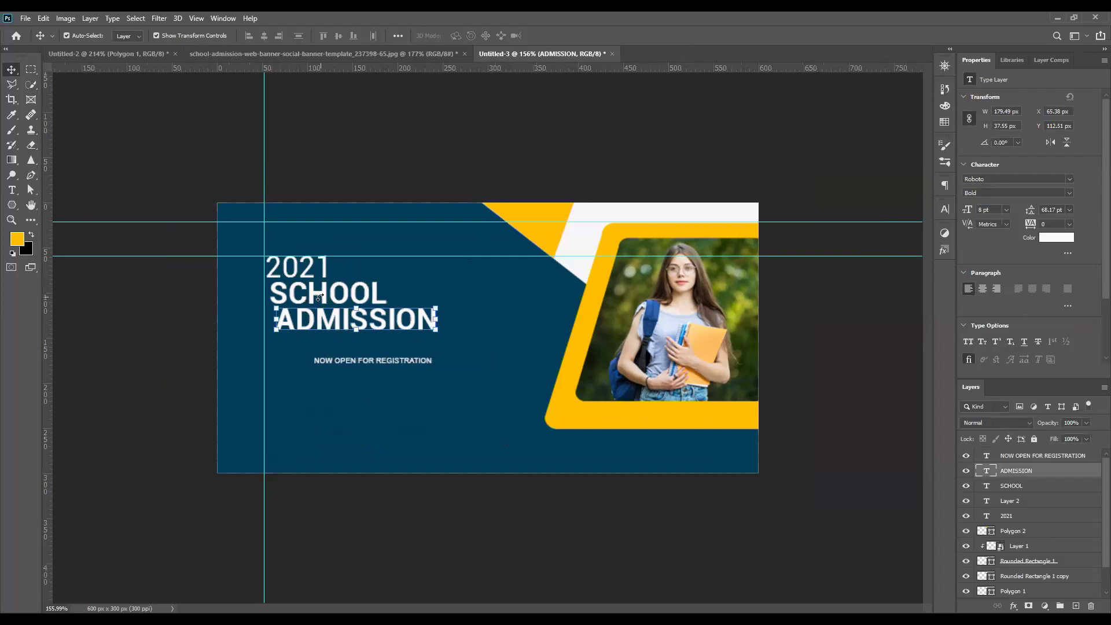
key(ctrl+t)
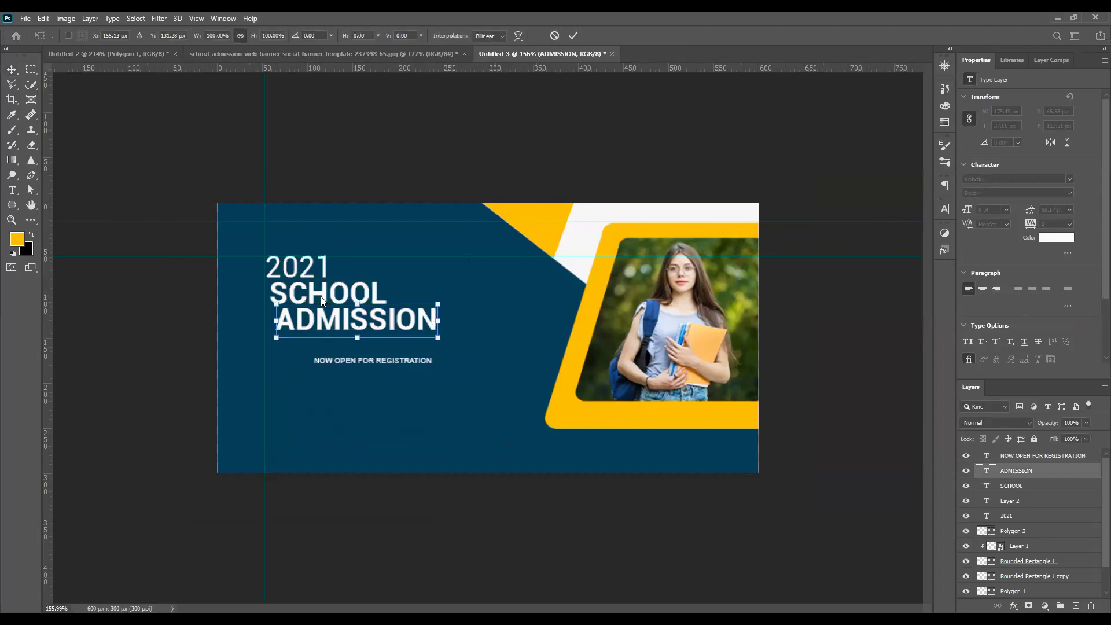
click(552, 35)
shift+click(317, 291)
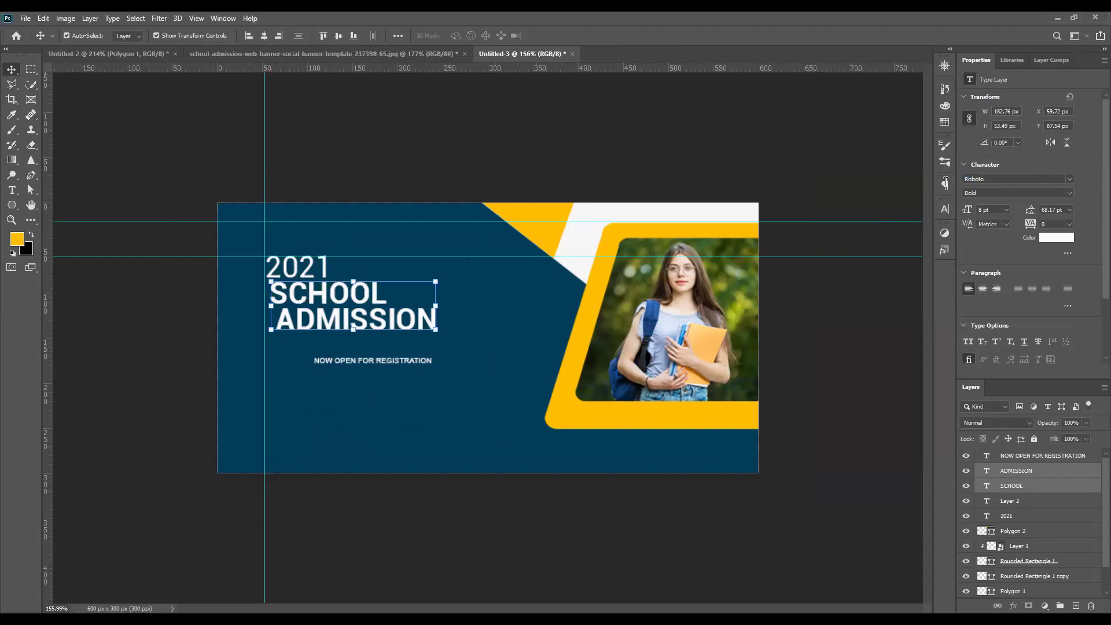
Change the font of the selected SCHOOL and ADMISSION text layers to Impact Regular
click(988, 178)
text(imp)
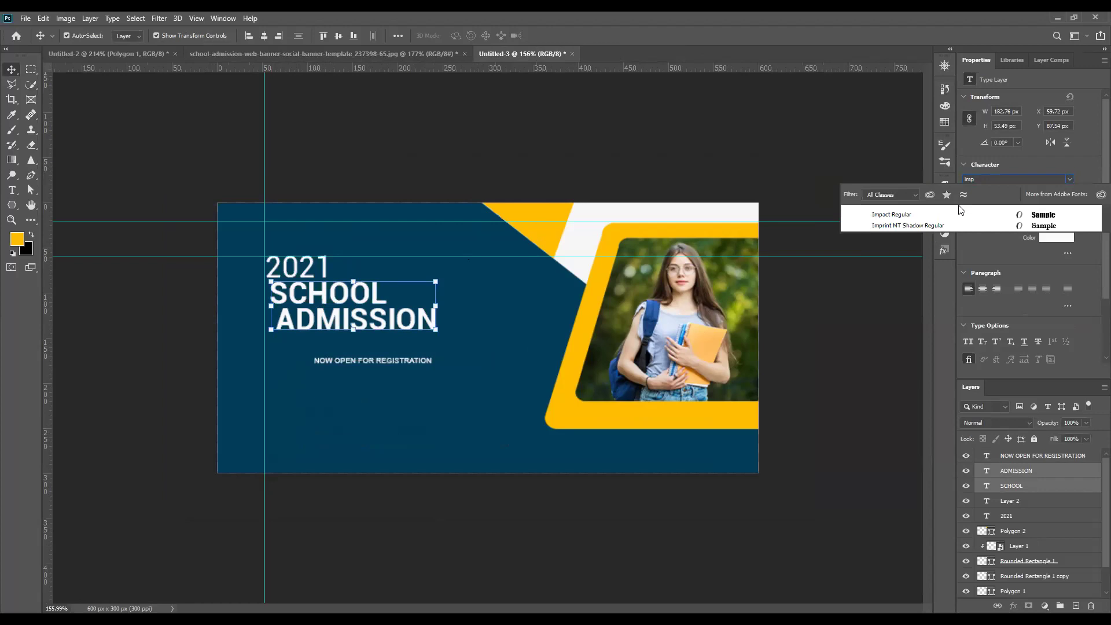
click(954, 217)
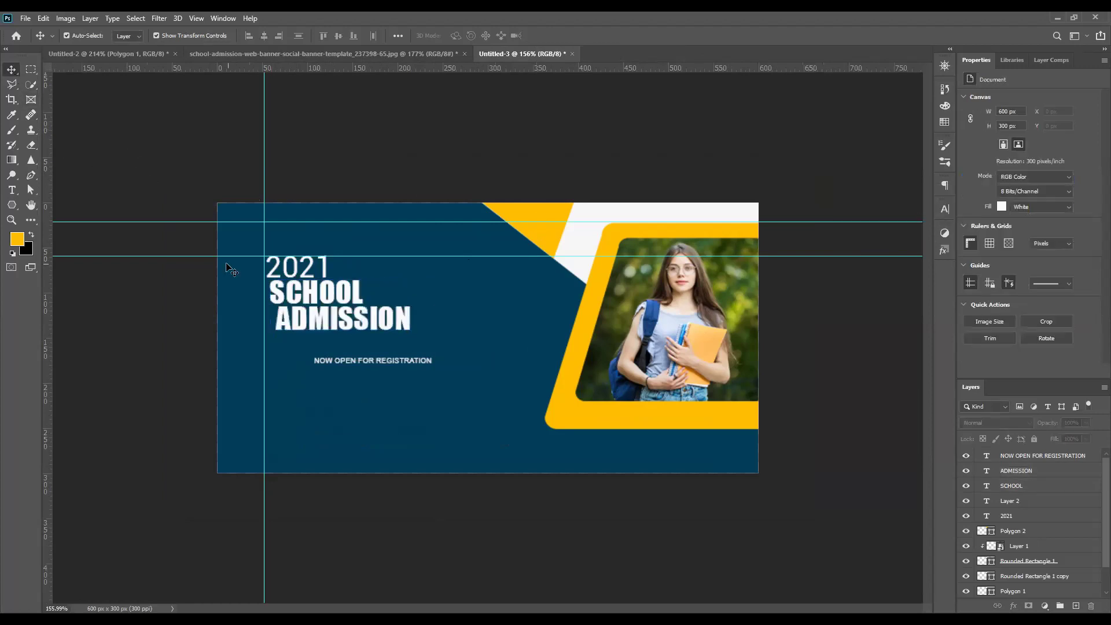
Move the SCHOOL text so its left edge lines up with the vertical guide
click(300, 292)
key(Left)
key(Left)
key(Left)
key(Left)
key(Left)
Align the left edge of the ADMISSION text with the vertical guide and nudge it down slightly below SCHOOL
click(289, 325)
drag(289, 326, 280, 327)
key(Left)
key(Left)
key(Left)
key(Left)
key(Left)
key(Down)
key(Down)
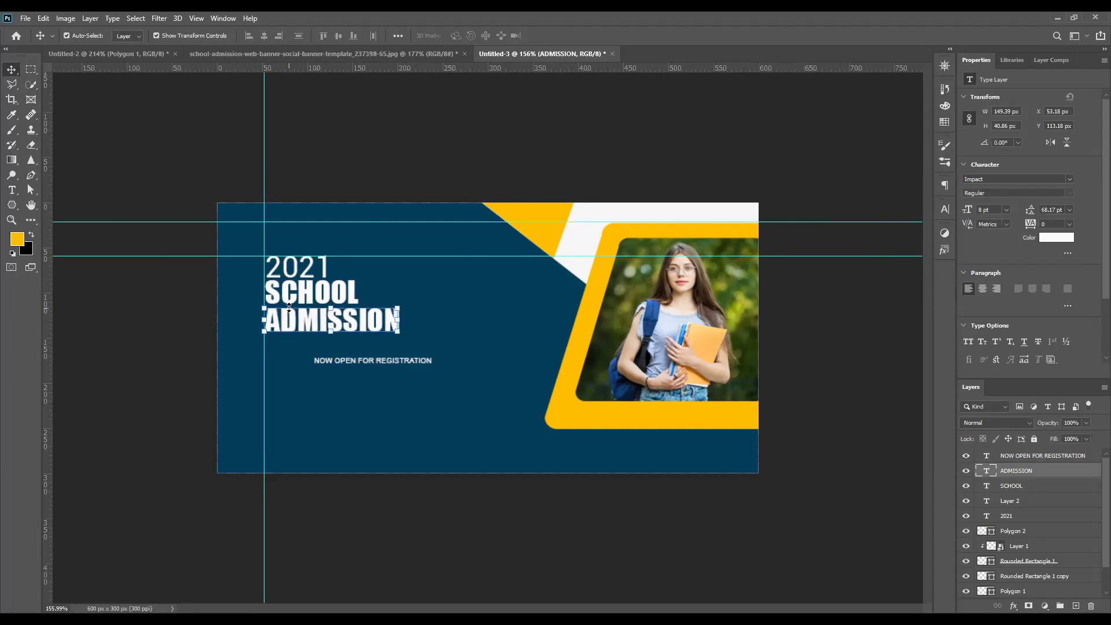
Shift the SCHOOL text down slightly and the ADMISSION text down 6 px to open up the line spacing
click(290, 305)
click(291, 327)
key(Down)
key(Down)
key(Down)
key(Down)
key(Down)
key(Down)
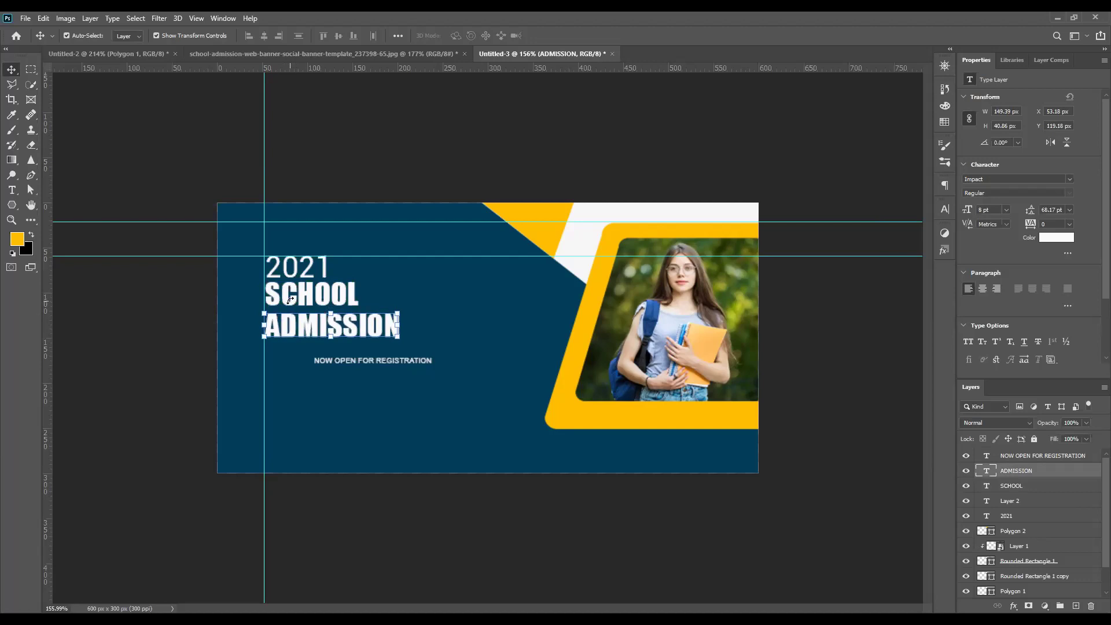
Fine-tune the headline spacing by lowering SCHOOL to Y 87.7 px and ADMISSION to Y 121.18 px
click(292, 299)
click(554, 37)
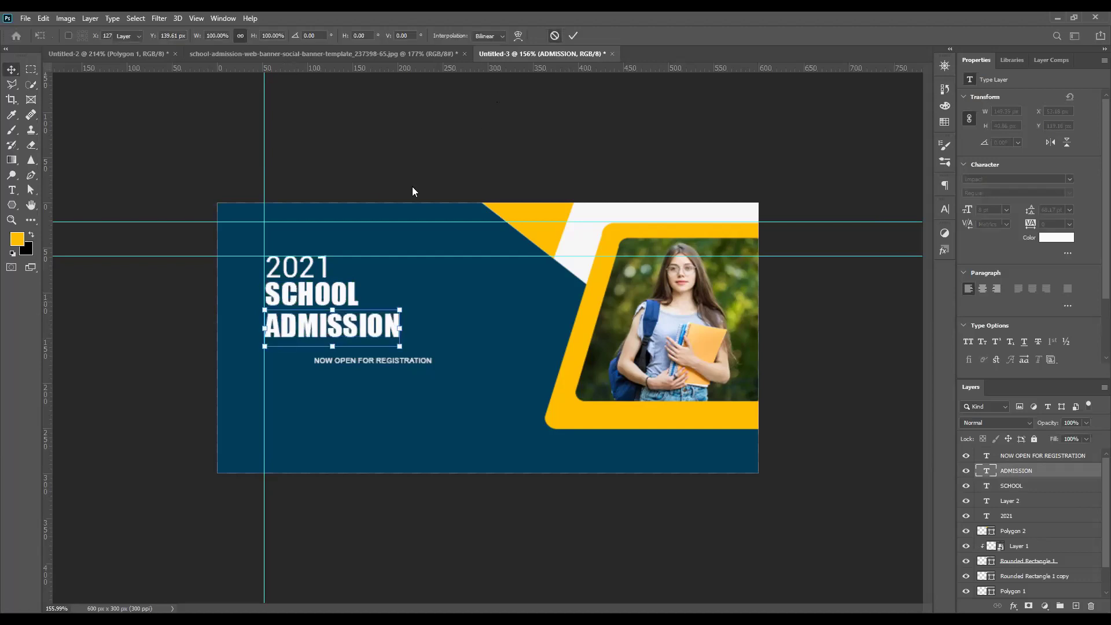
click(312, 301)
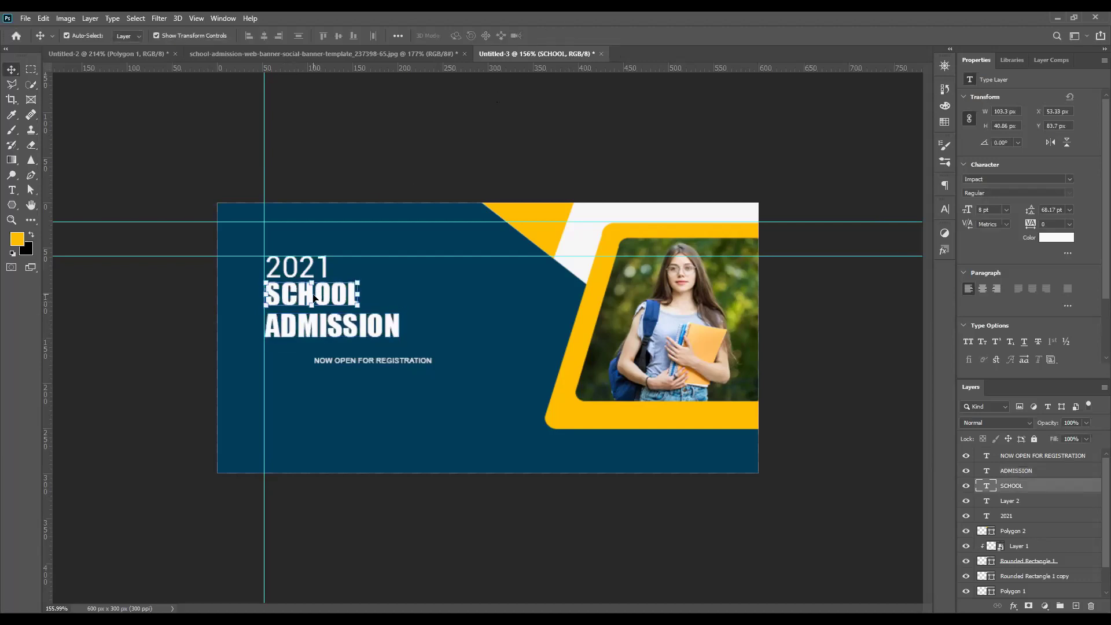
click(311, 344)
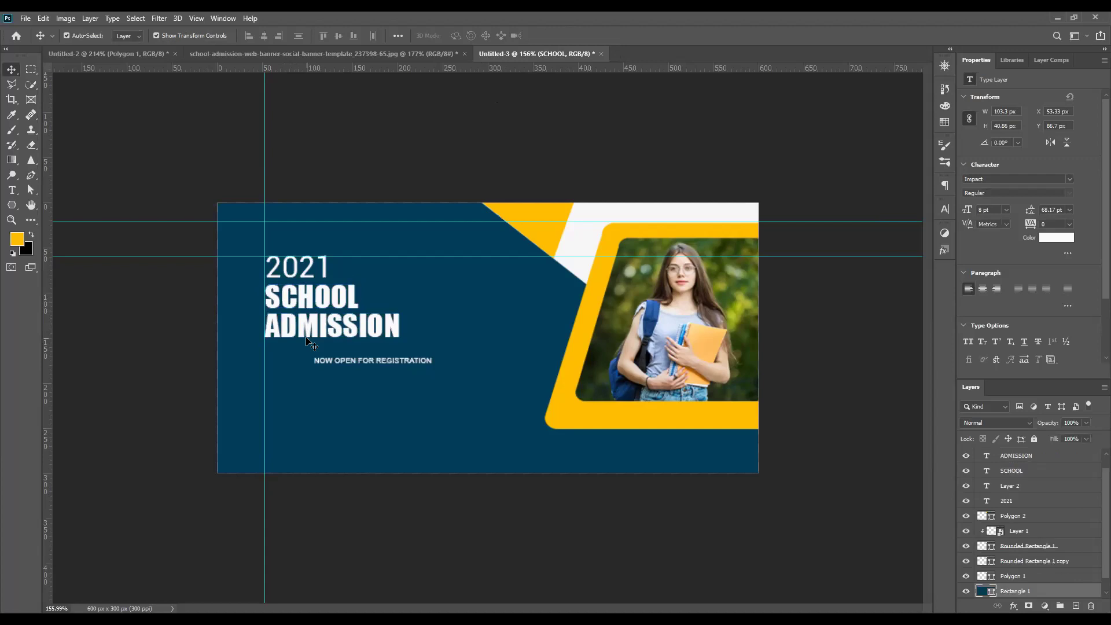
click(129, 353)
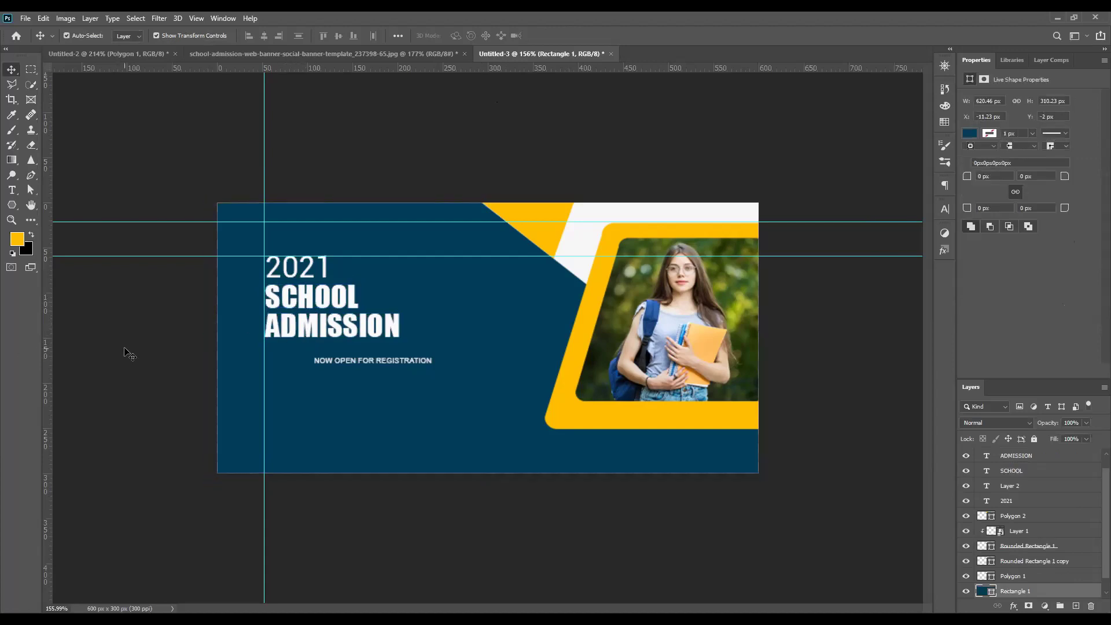
click(324, 336)
drag(323, 346, 321, 351)
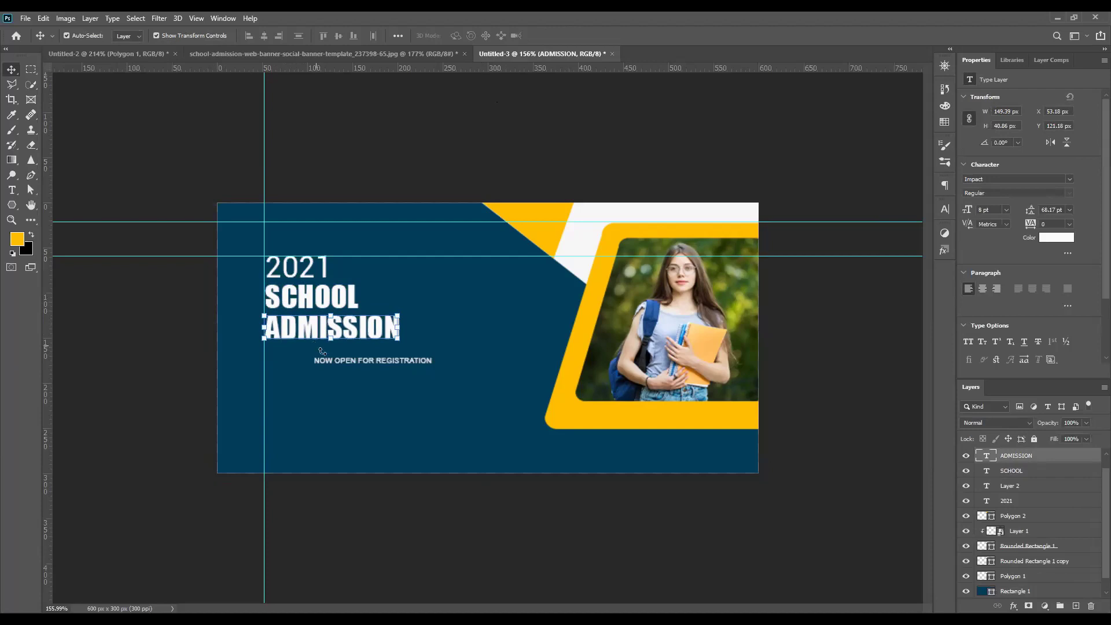
click(317, 301)
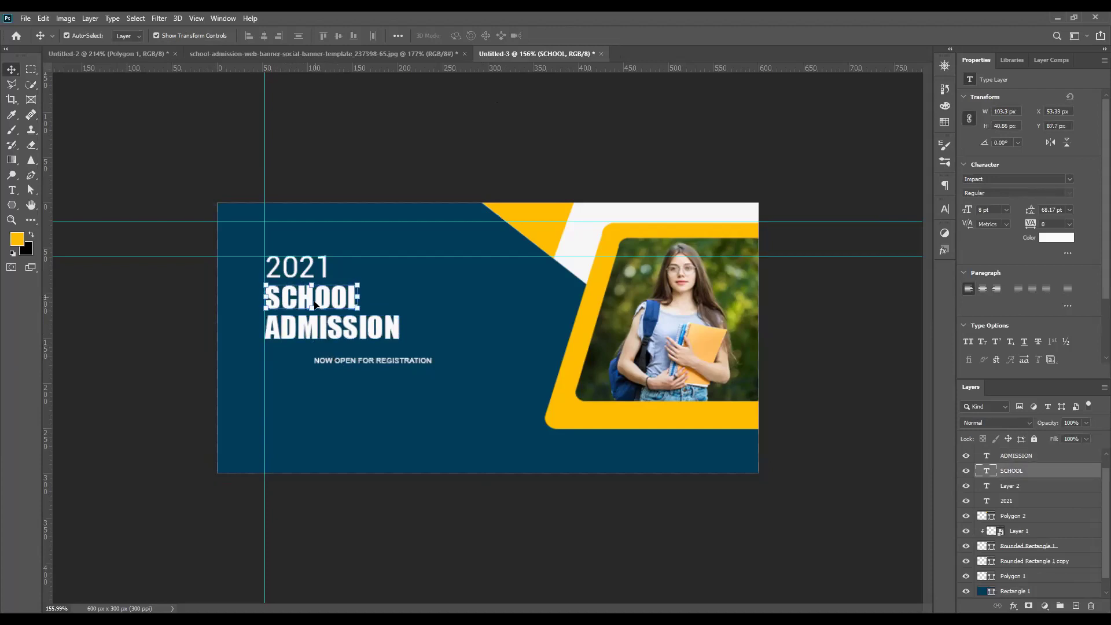
Move the NOW OPEN FOR REGISTRATION text directly beneath ADMISSION, with its left edge at the vertical guide
click(334, 364)
drag(334, 364, 285, 355)
click(213, 342)
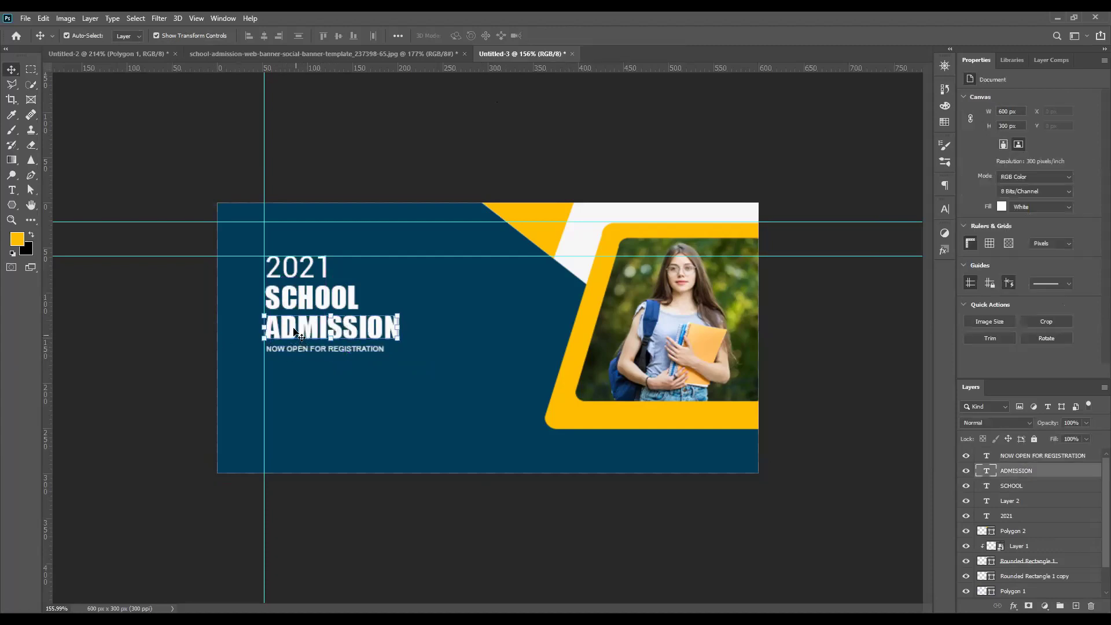
Fill the ADMISSION text with the yellow foreground colour
click(295, 331)
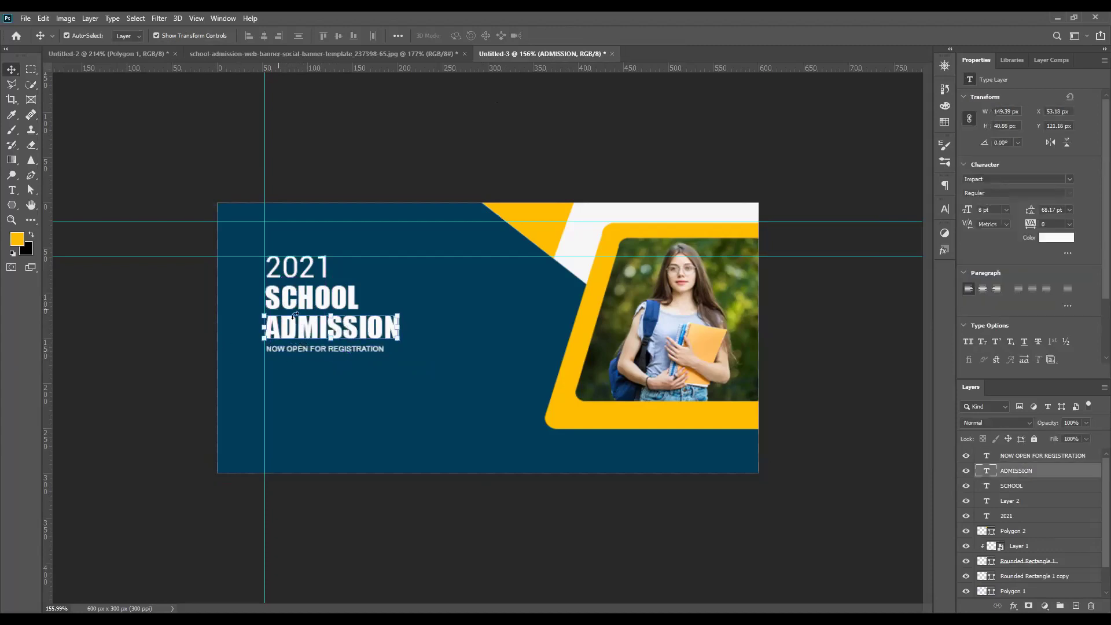
click(12, 115)
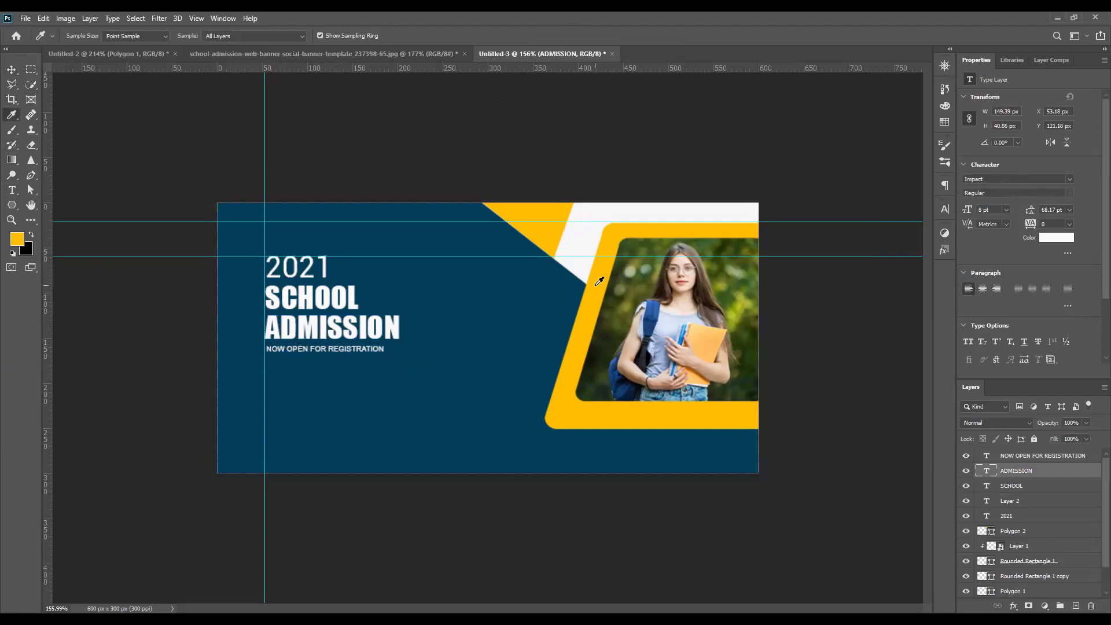
click(11, 69)
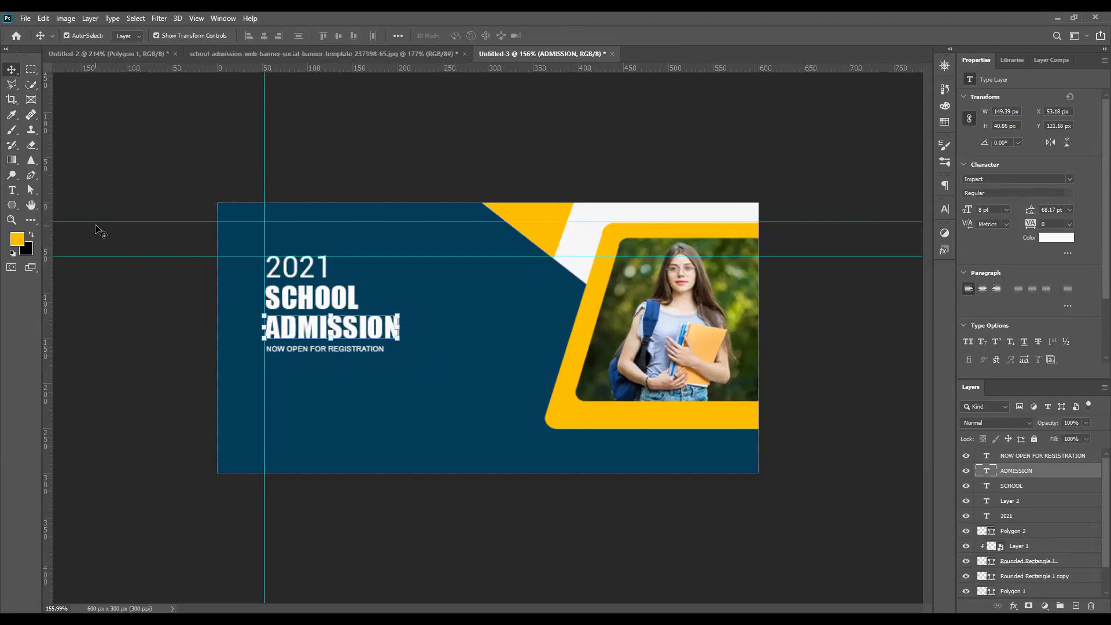
key(alt+BackSpace)
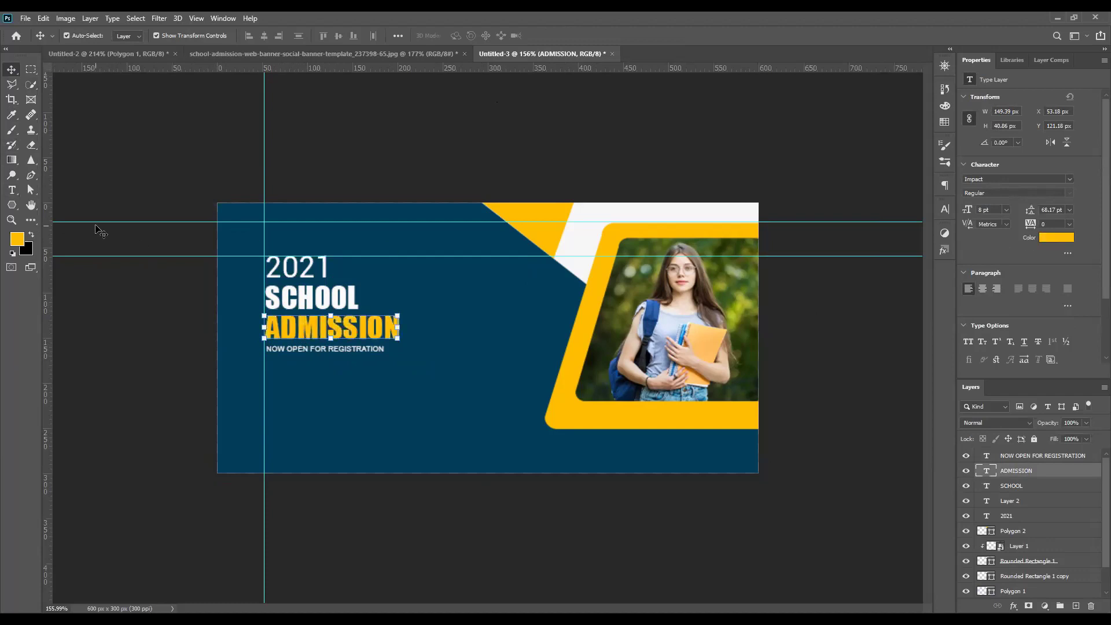
click(137, 175)
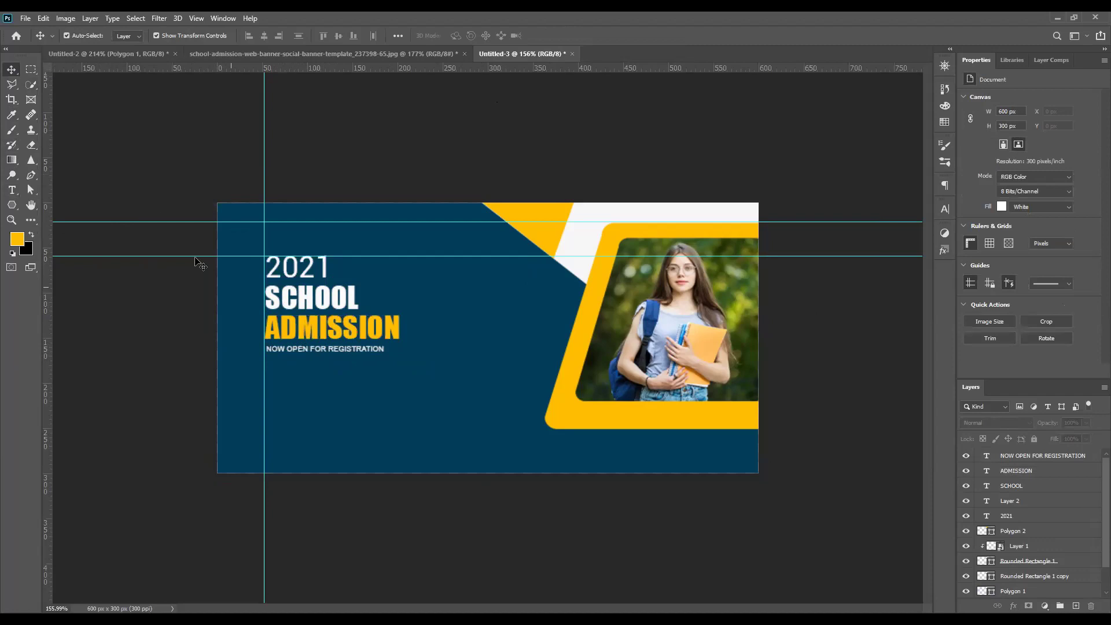
Recolour only the word REGISTRATION in the tagline with the yellow sampled from the photo frame
key(t)
key(ctrl+plus)
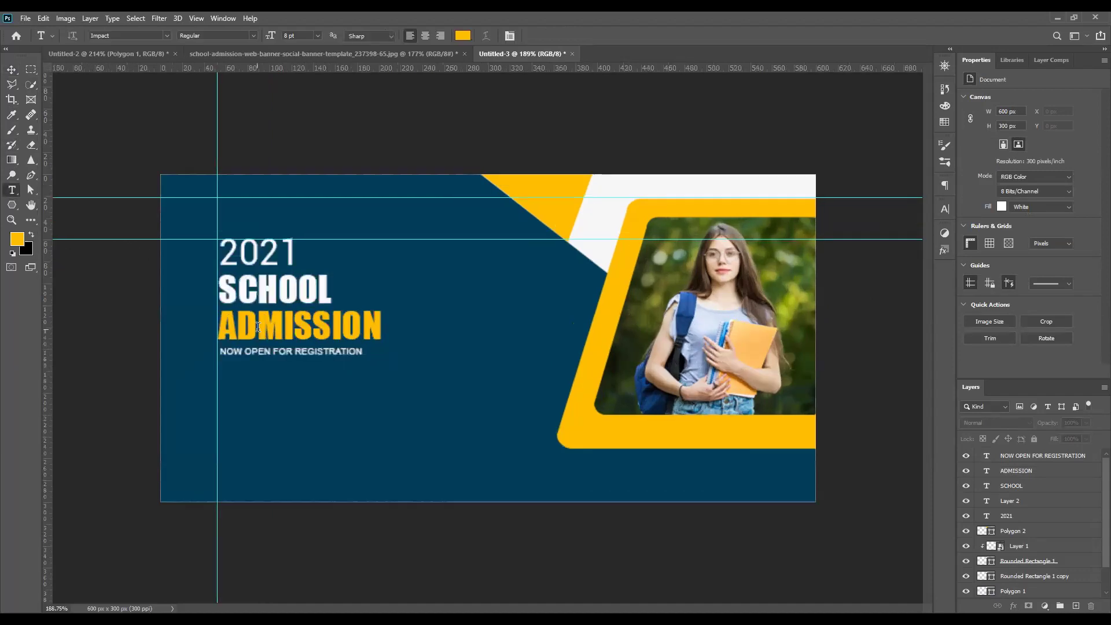
drag(257, 354, 339, 354)
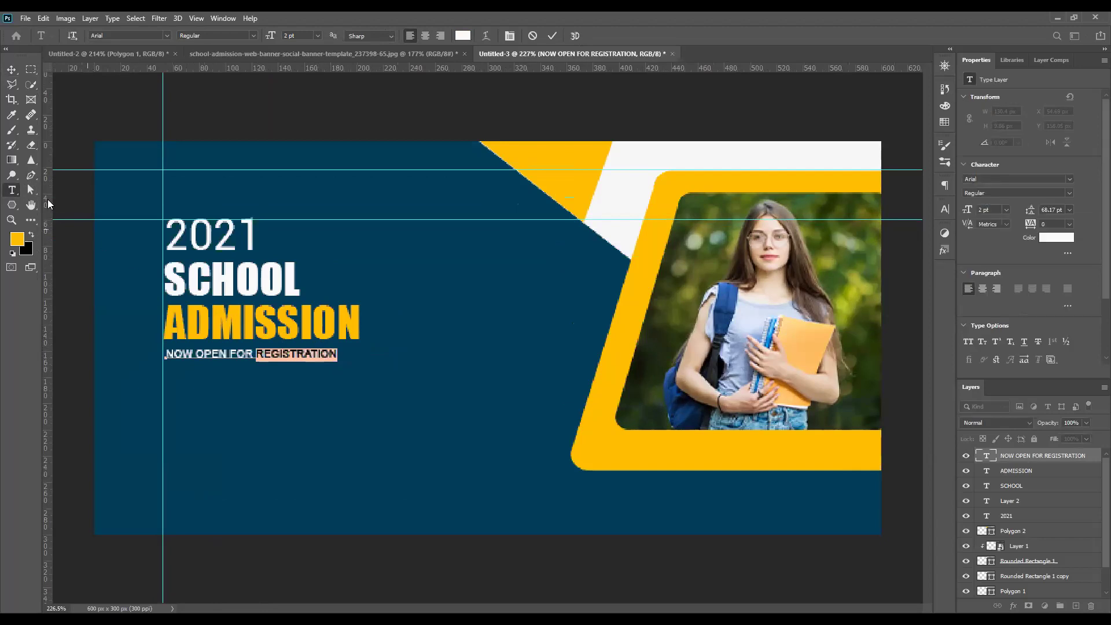
click(11, 114)
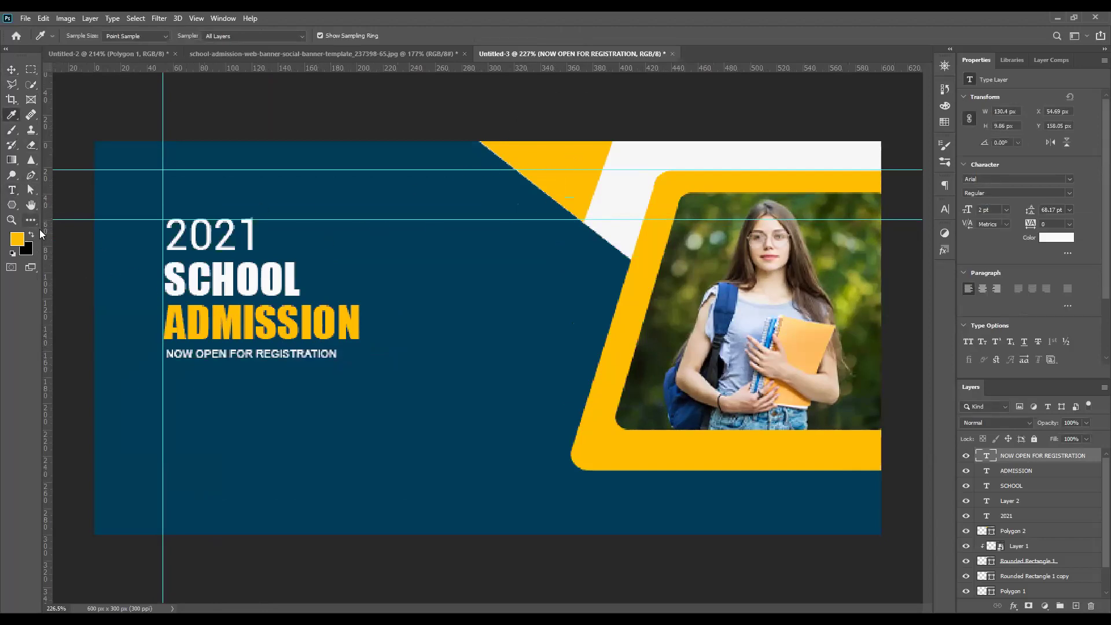
key(t)
drag(256, 354, 337, 354)
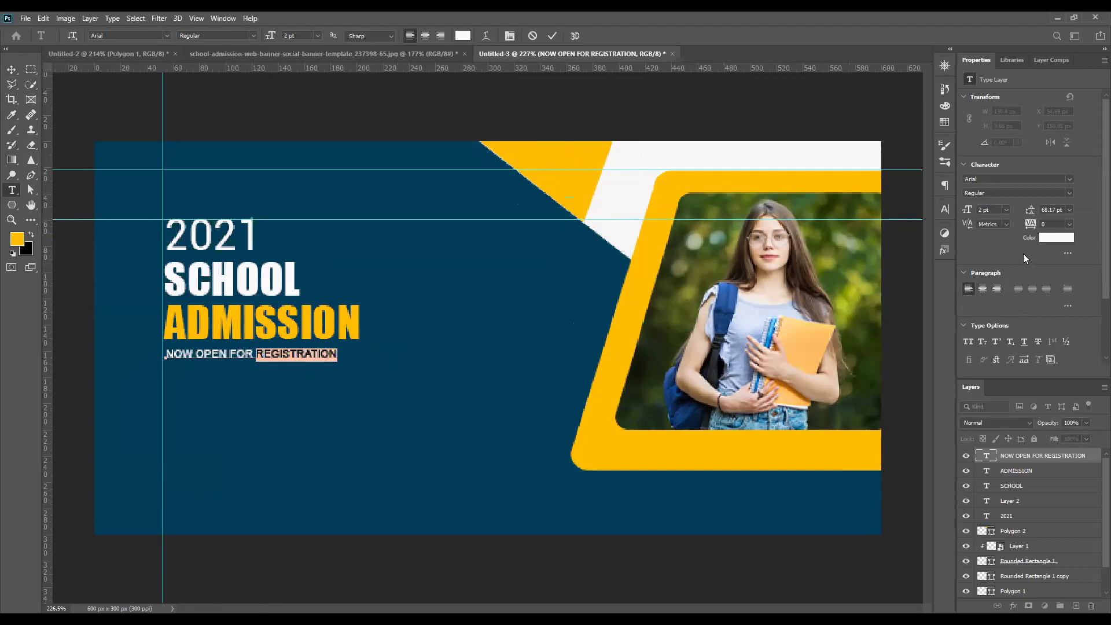
click(1056, 239)
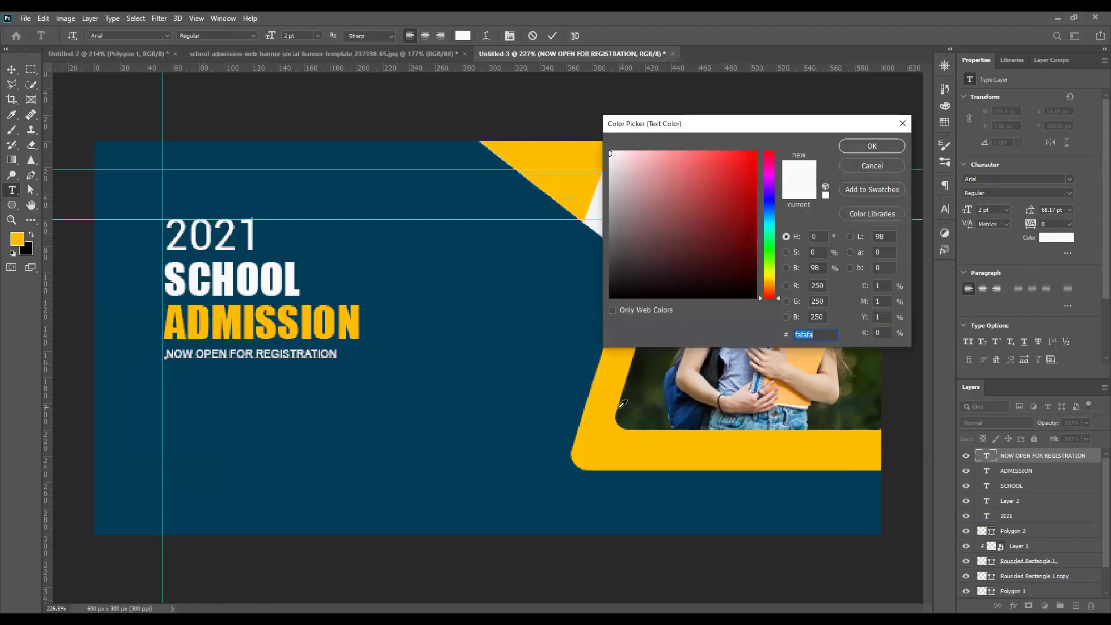
click(623, 403)
click(872, 145)
click(12, 69)
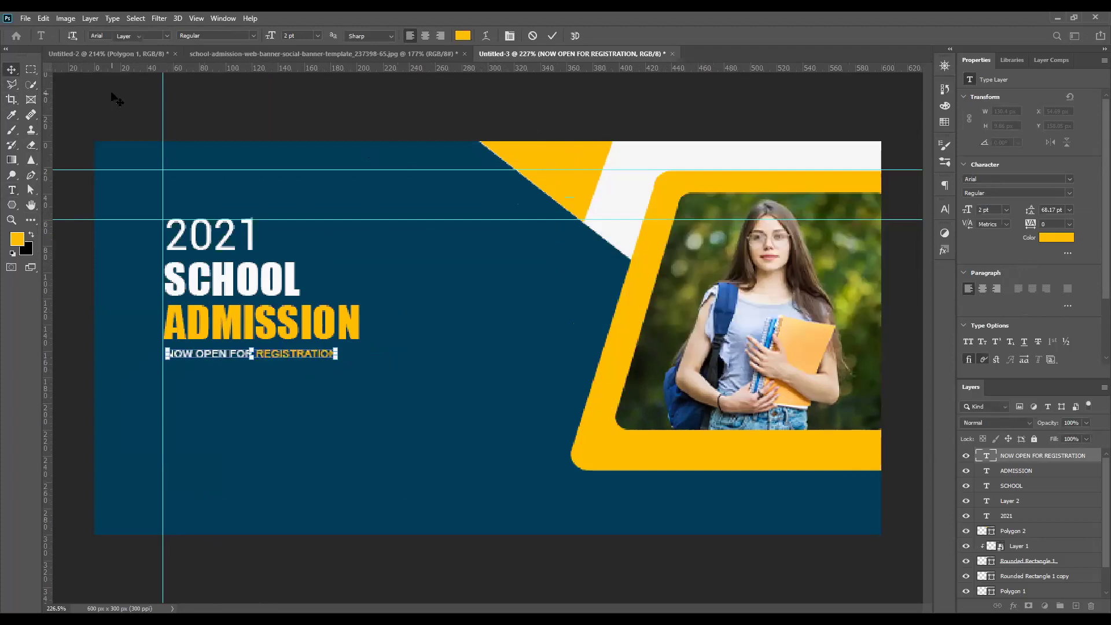
Set the font size of the SCHOOL and ADMISSION text layers to 7 pt
key(ctrl+minus)
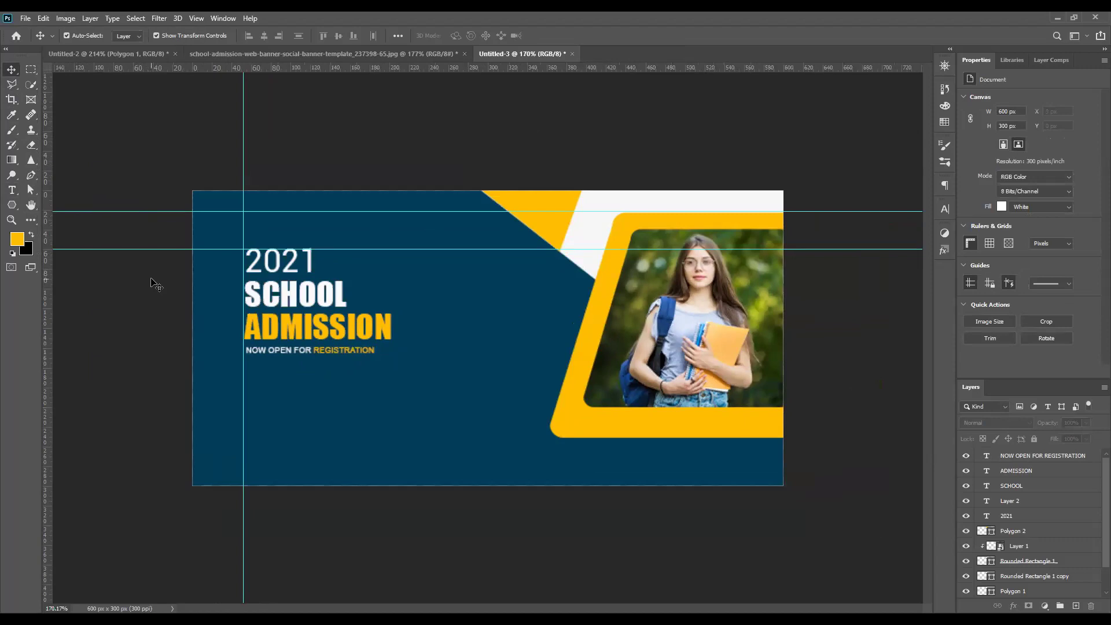
key(ctrl+minus)
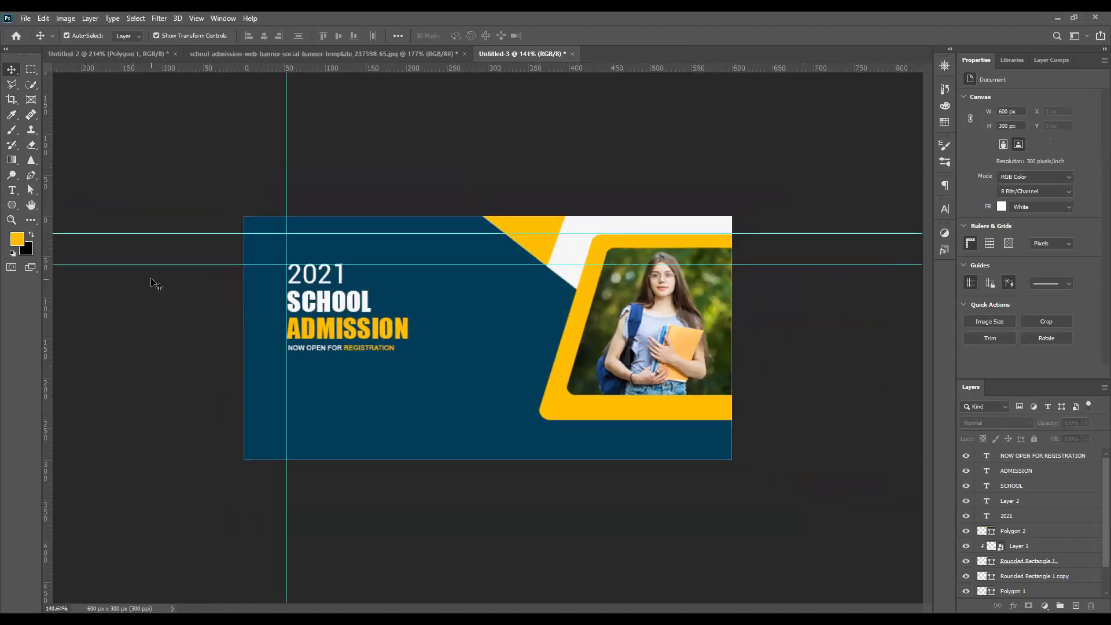
key(ctrl+minus)
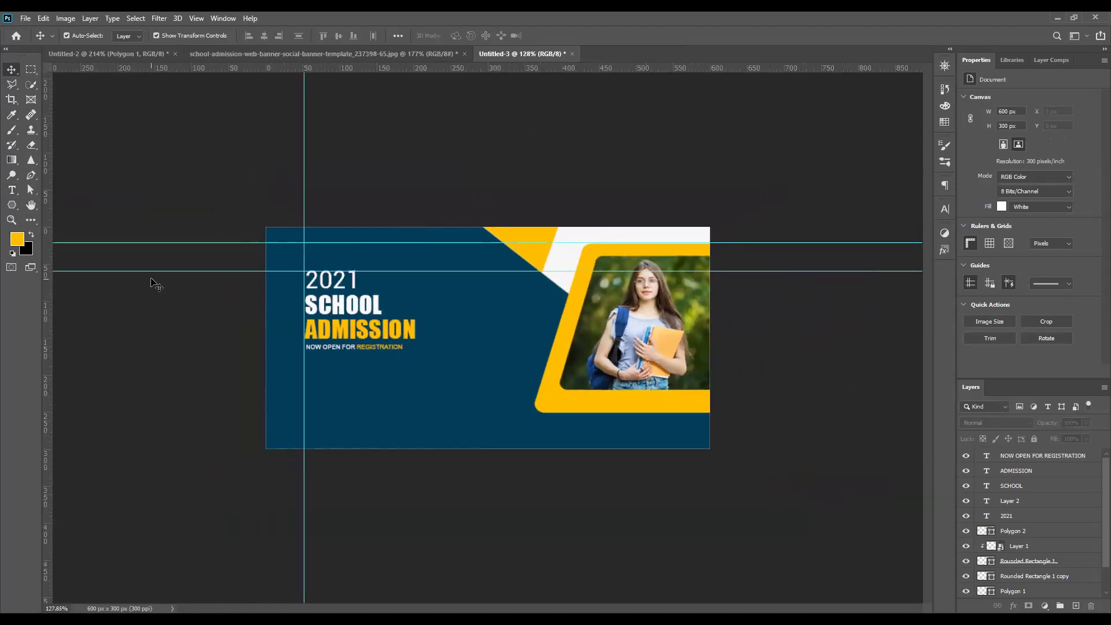
key(ctrl+plus)
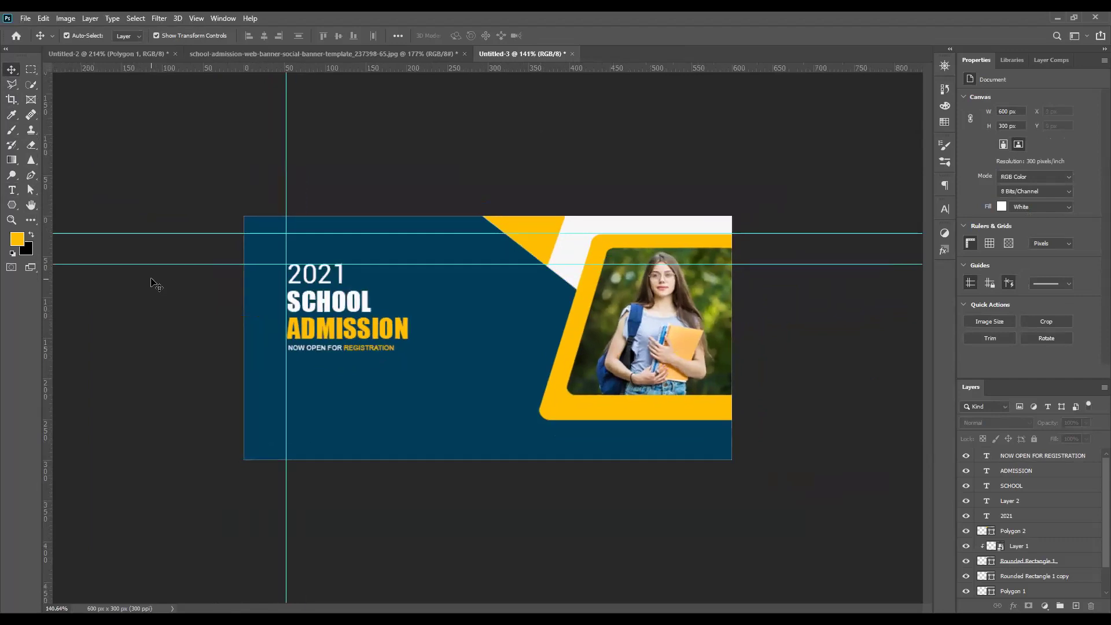
click(297, 329)
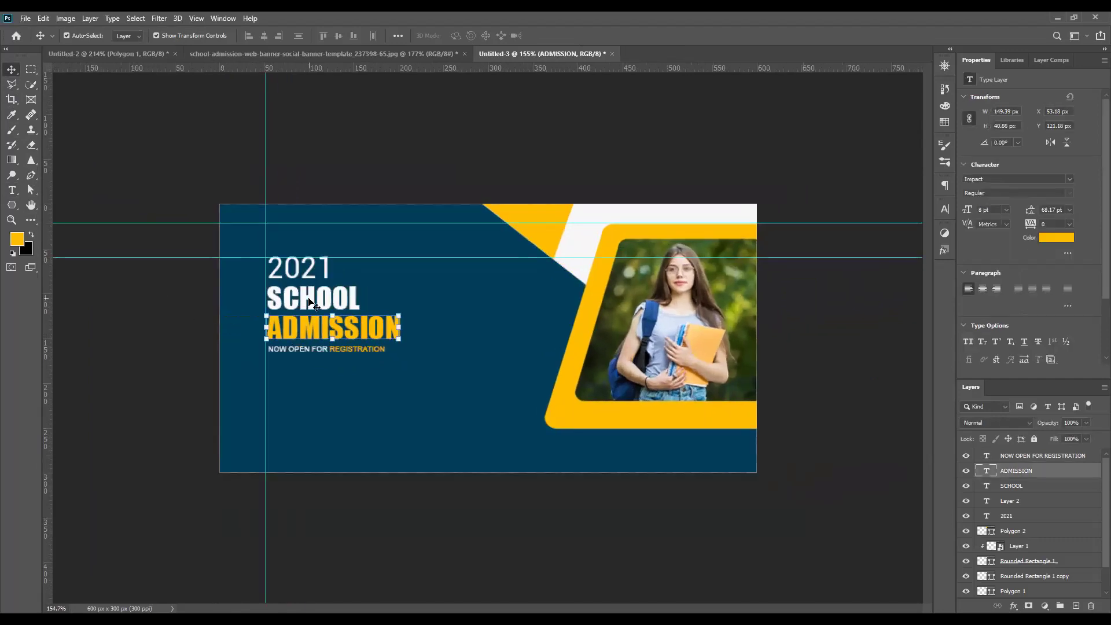
shift+click(310, 302)
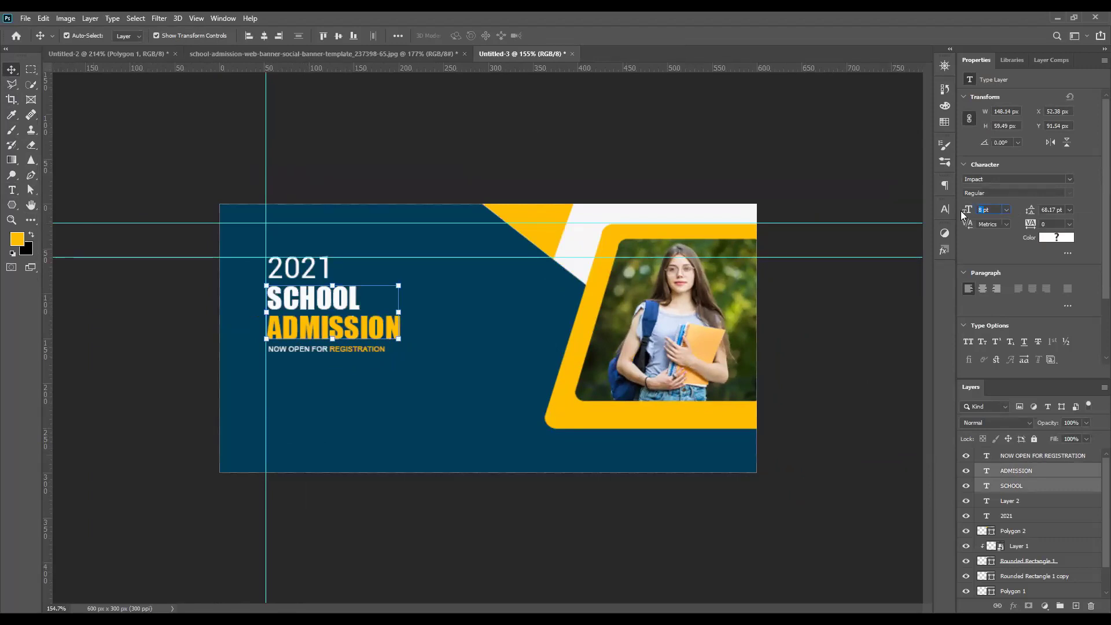
text(7)
key(Return)
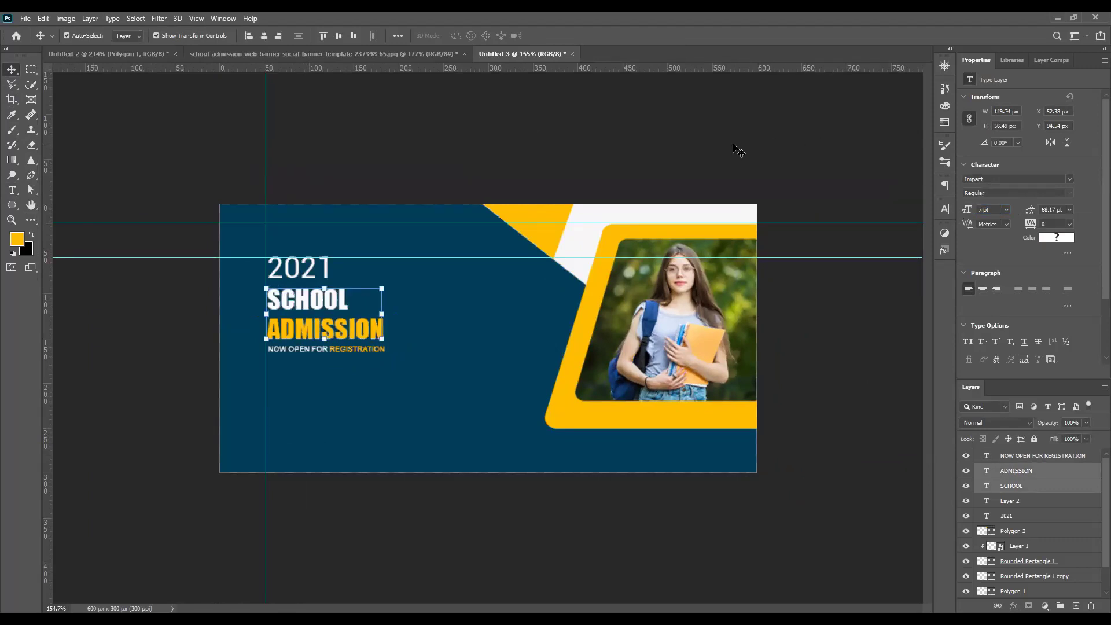
click(87, 135)
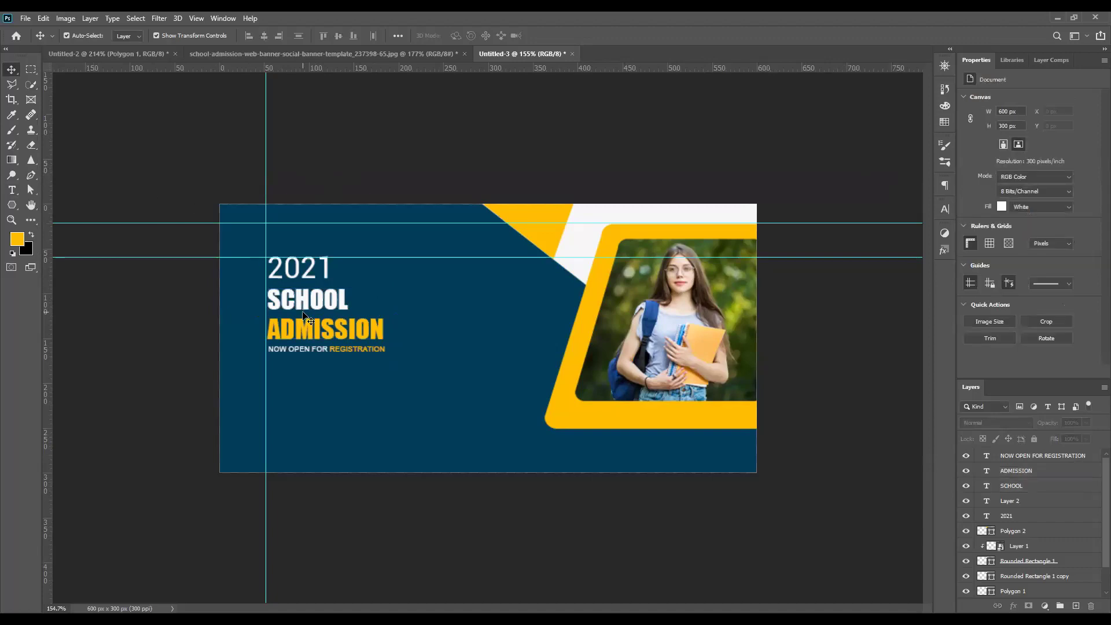
Nudge SCHOOL and ADMISSION up slightly to even out the spacing between 2021 and the tagline
click(304, 308)
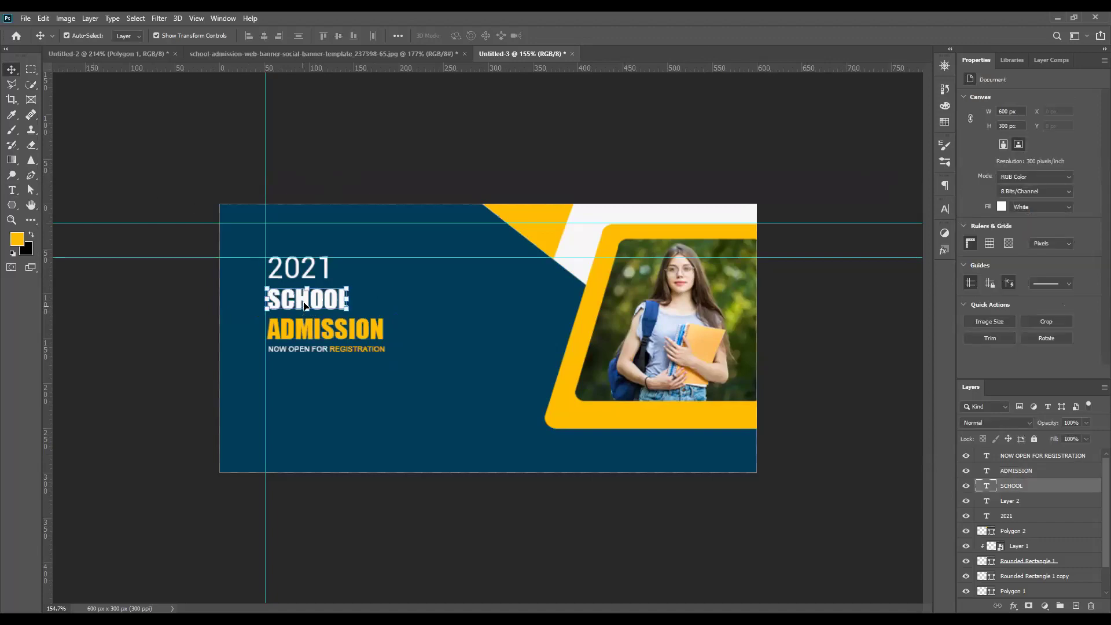
click(307, 335)
drag(307, 335, 306, 335)
key(ctrl+t)
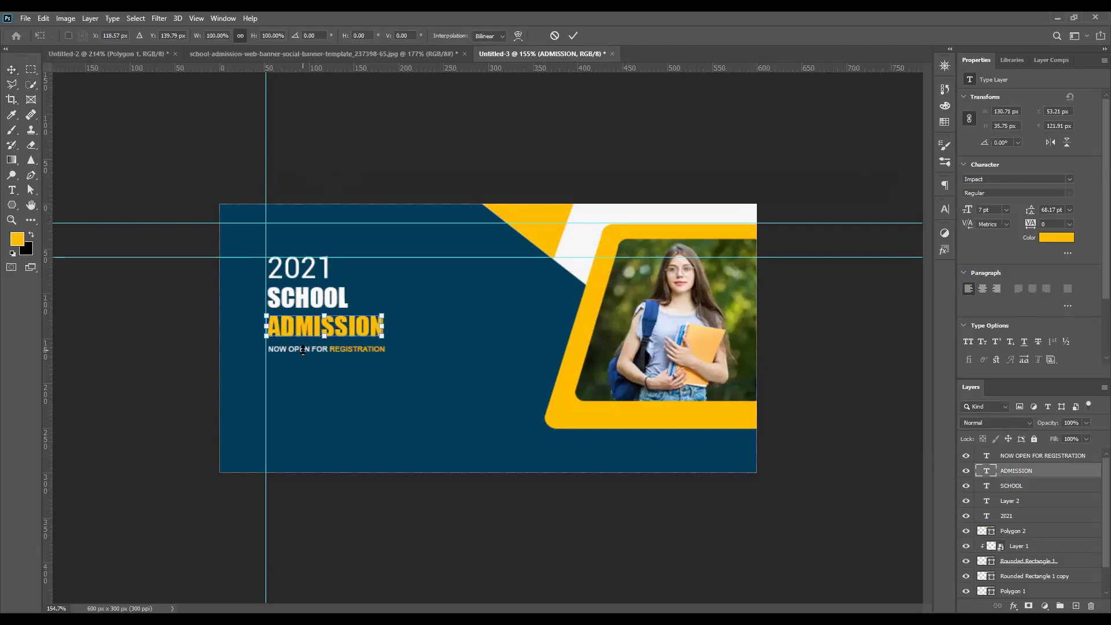
click(555, 37)
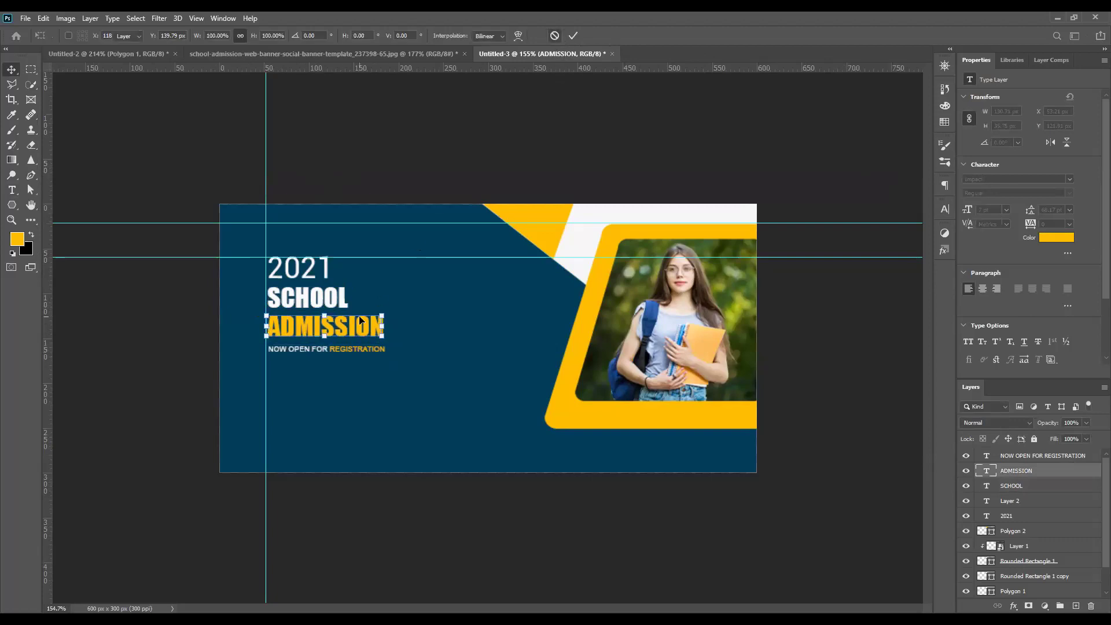
key(ctrl+t)
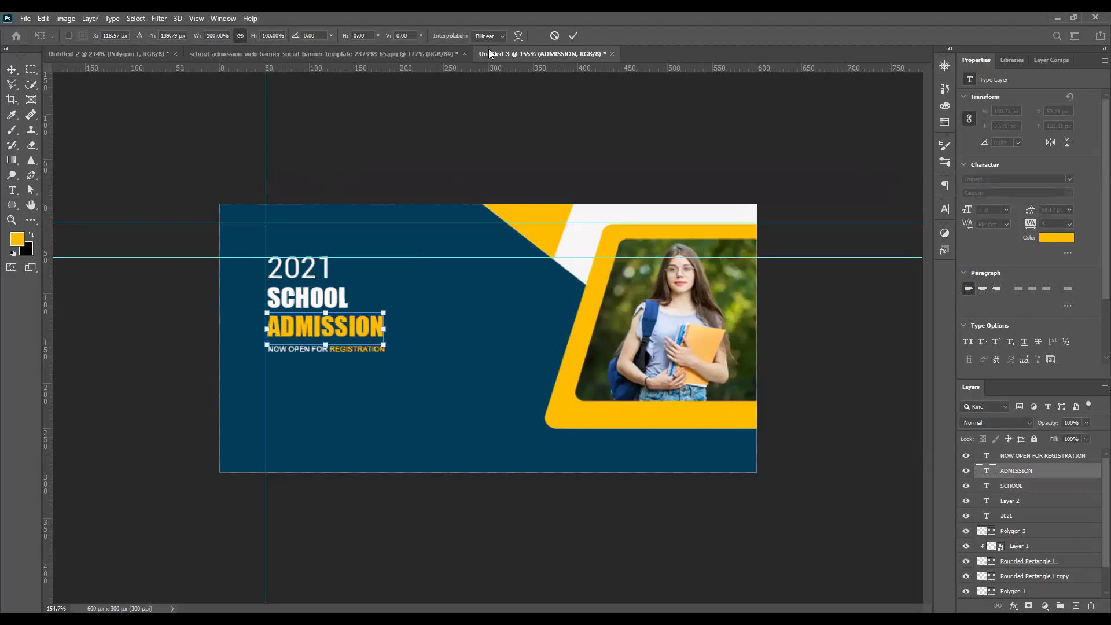
click(555, 36)
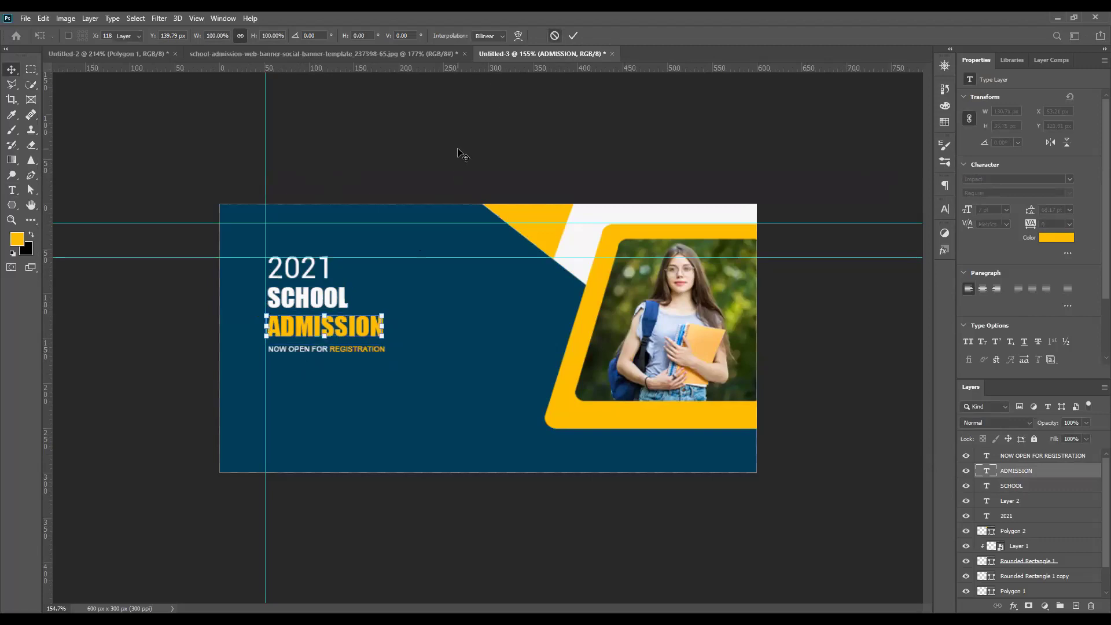
Move the NOW OPEN FOR REGISTRATION tagline up slightly so it sits closer beneath ADMISSION
click(288, 357)
drag(291, 352, 291, 349)
click(177, 352)
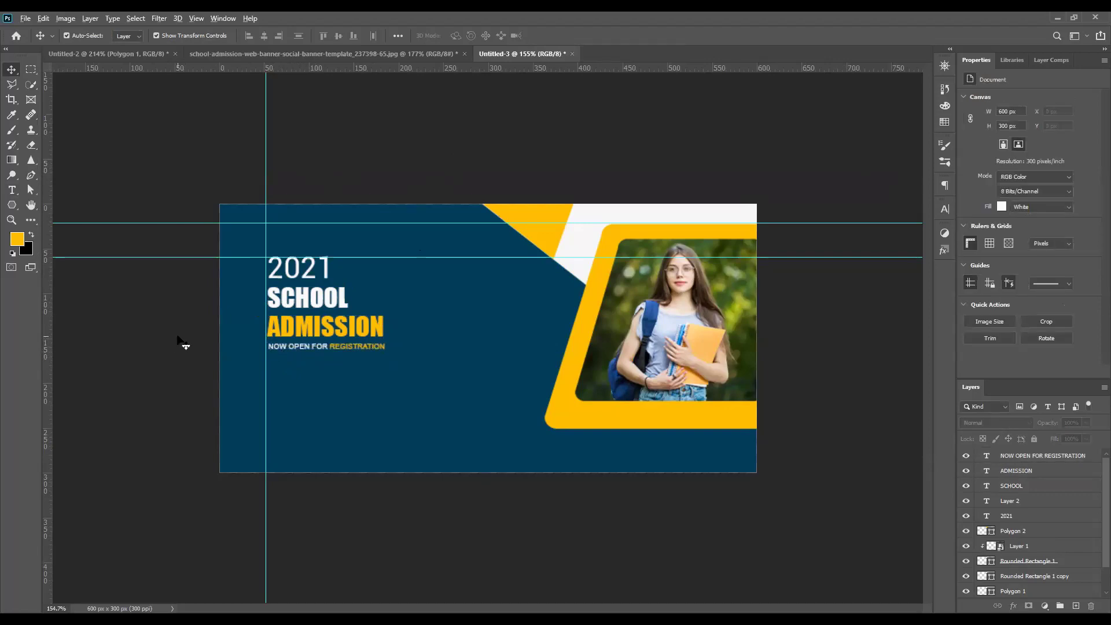
Check the enrol button in the reference banner and draw a yellow rounded rectangle about 100 x 23 px below the tagline, starting at the vertical guide
click(371, 56)
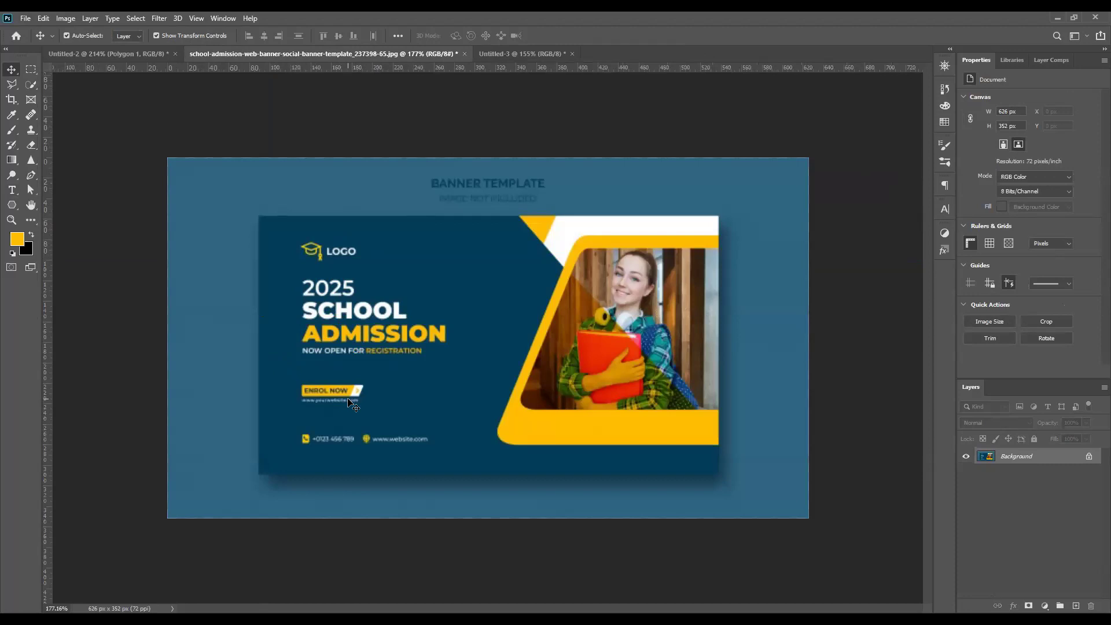
key(ctrl+plus)
key(ctrl+minus)
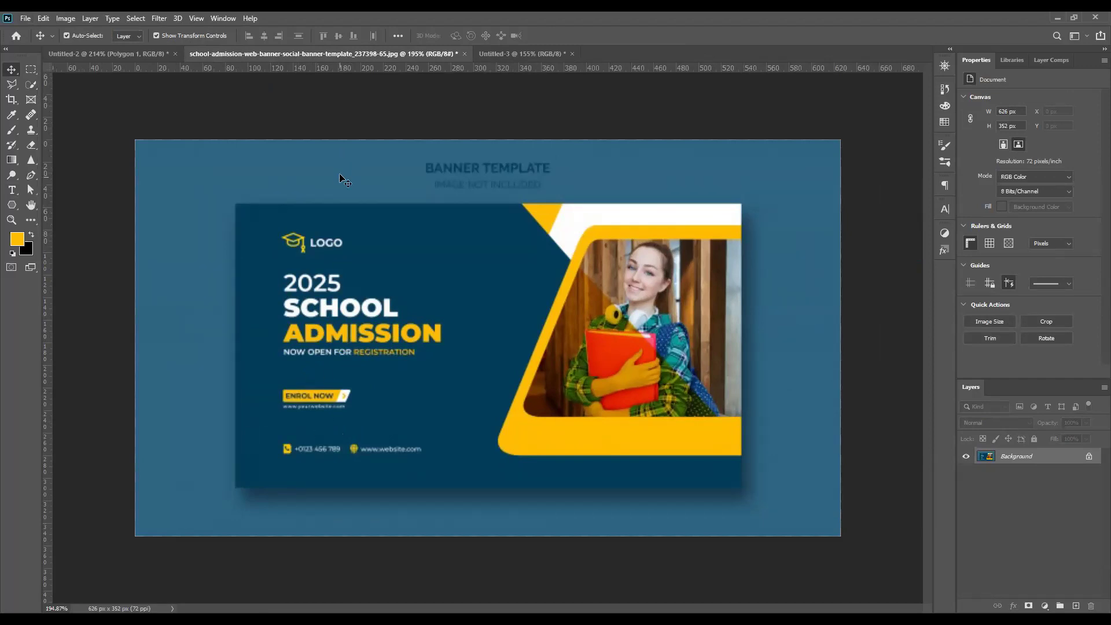
click(498, 57)
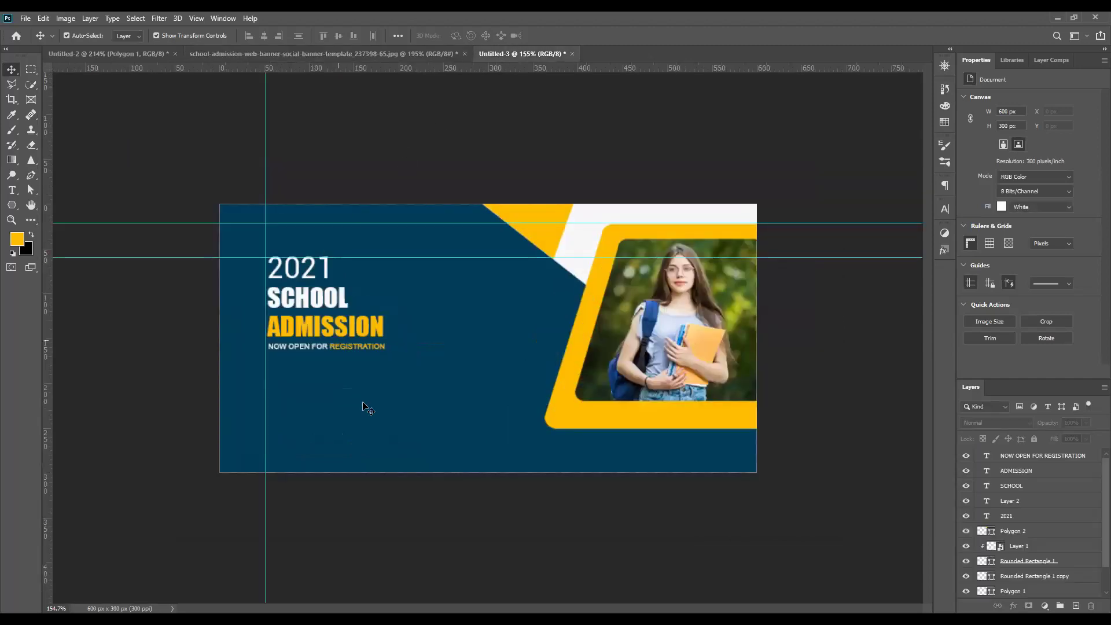
click(11, 204)
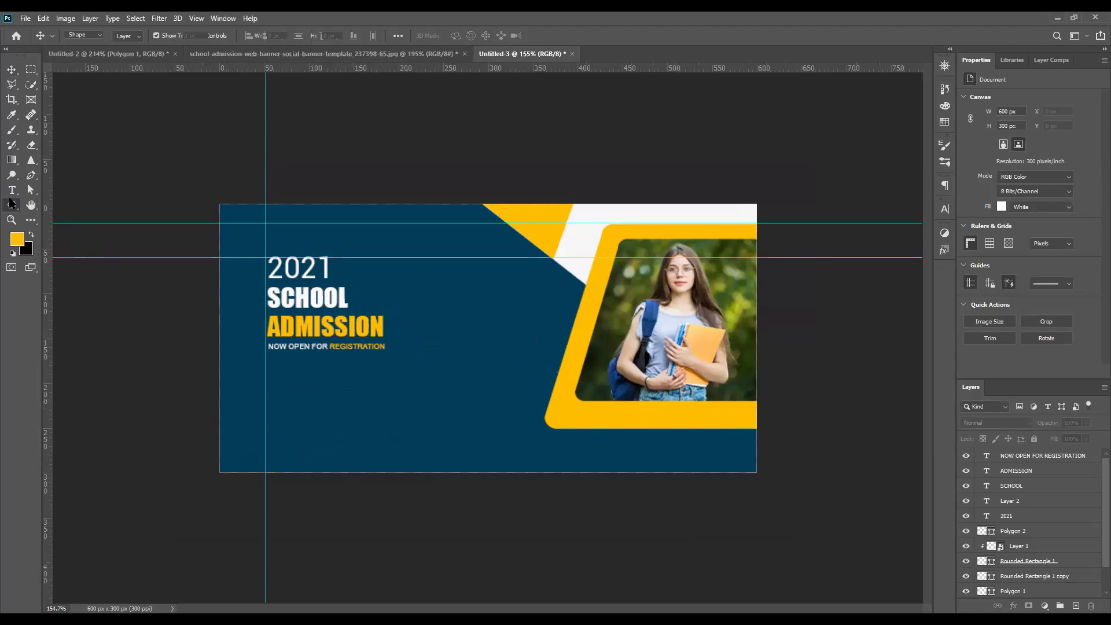
right_click(11, 205)
click(52, 206)
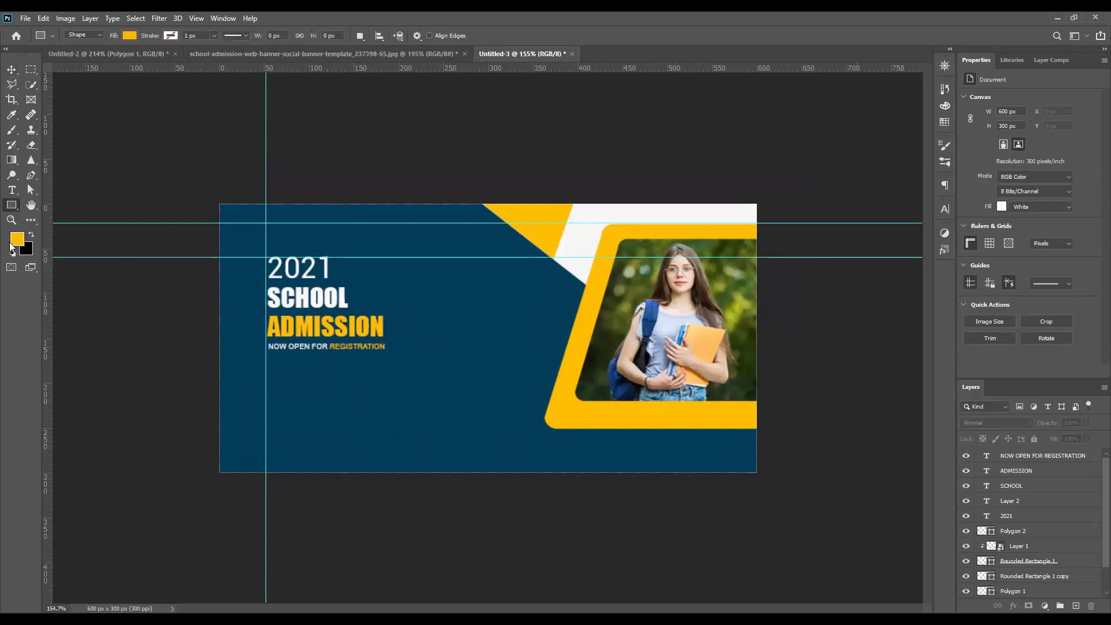
right_click(9, 206)
click(58, 217)
drag(267, 388, 355, 408)
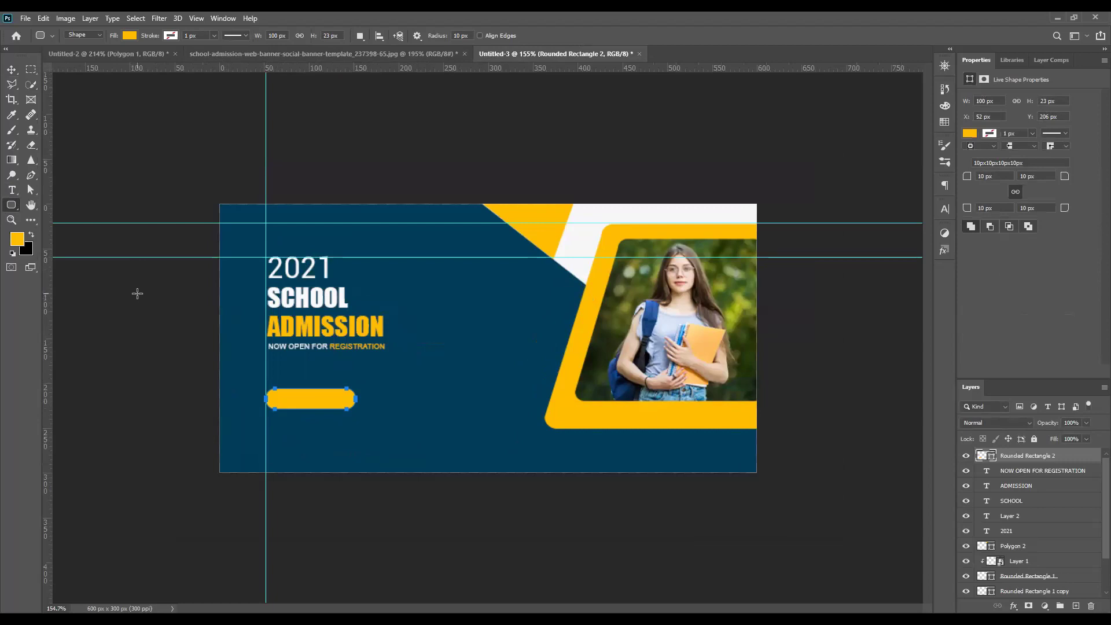
click(11, 69)
click(156, 250)
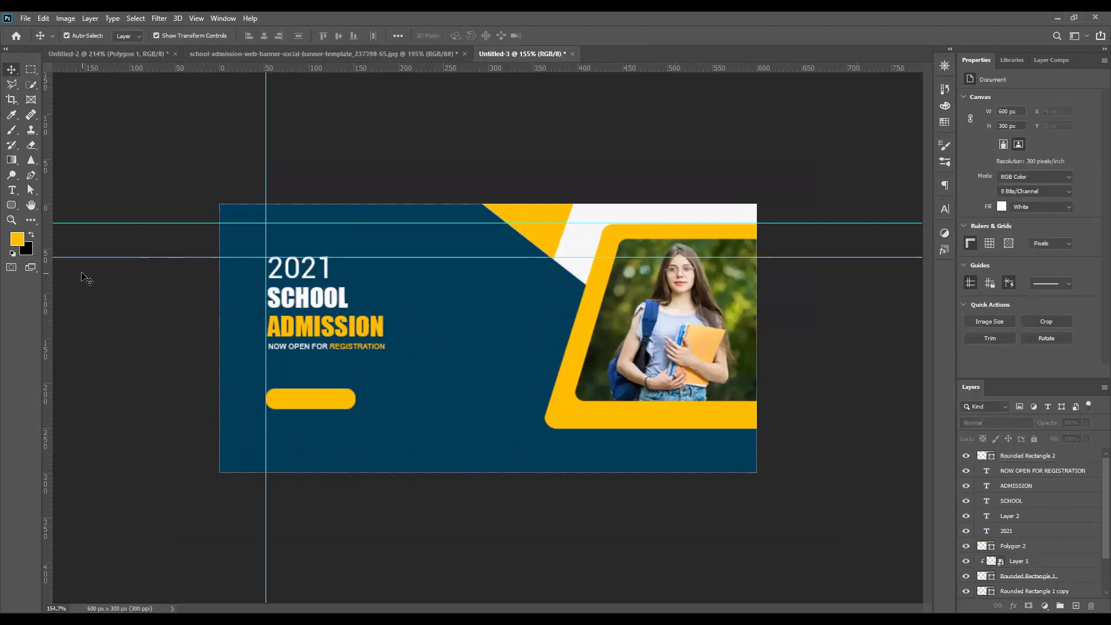
Try a paler yellow foreground colour as the fill of the rounded rectangle below the tagline
click(339, 406)
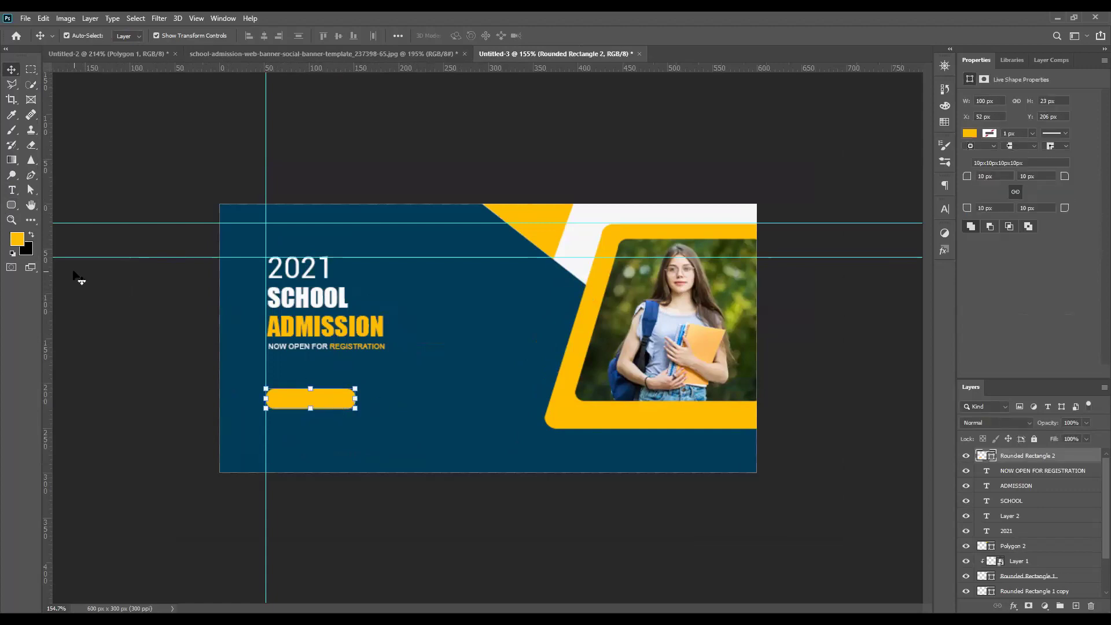
click(975, 133)
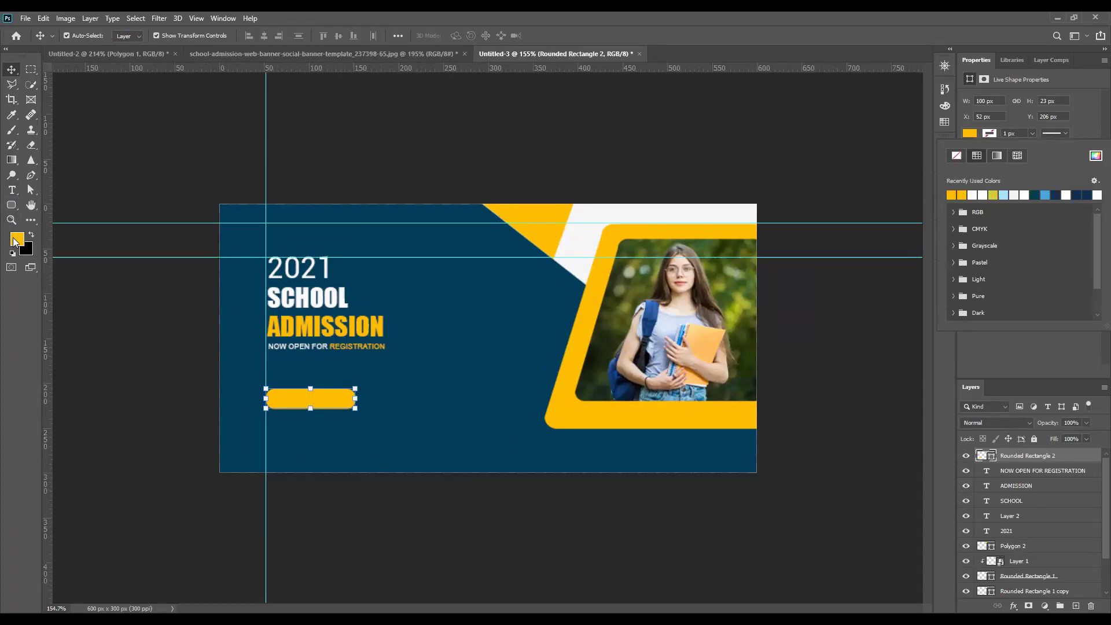
click(16, 240)
click(717, 157)
click(870, 147)
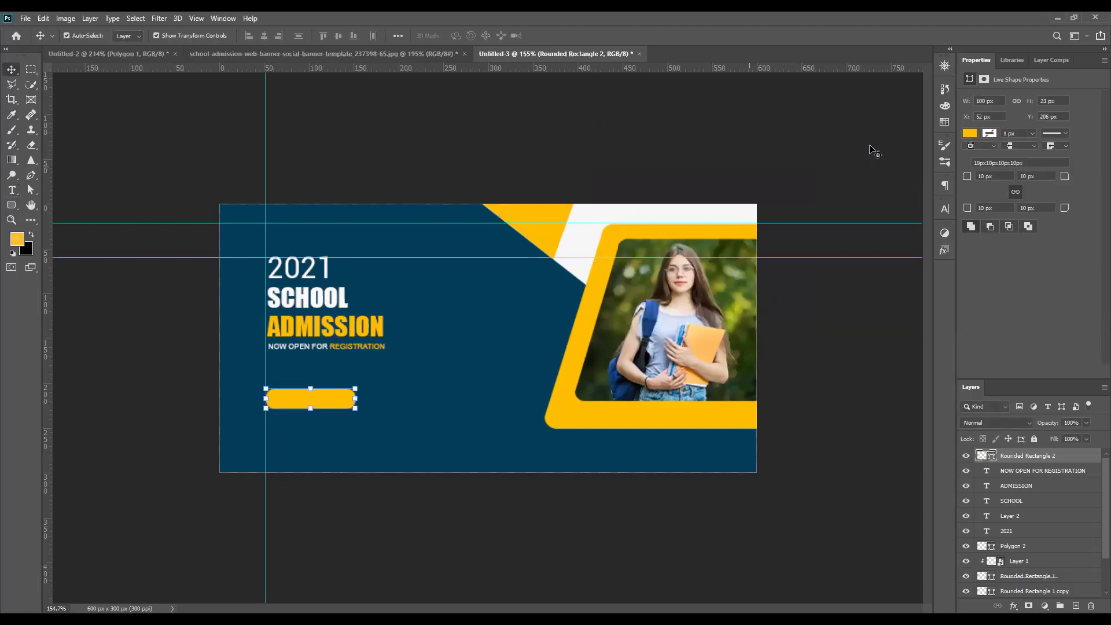
key(alt+BackSpace)
click(406, 185)
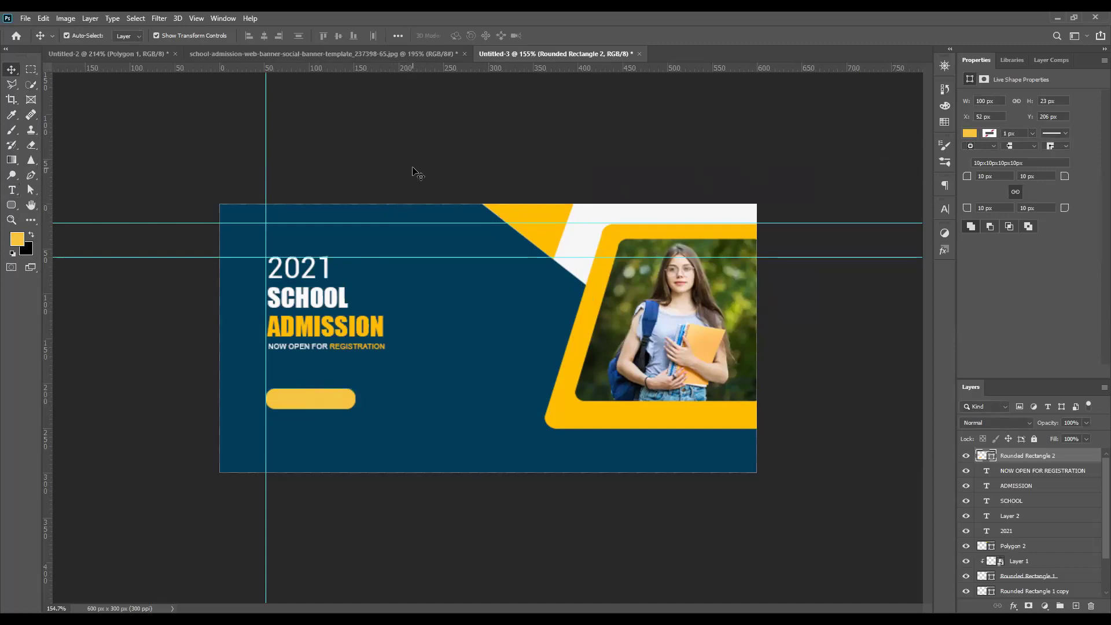
Refill the rounded rectangle with the yellow sampled from the banner's upper polygon
click(319, 403)
click(11, 115)
click(544, 207)
click(12, 70)
click(156, 117)
Reduce the opacity of the rounded rectangle to 77%
click(323, 393)
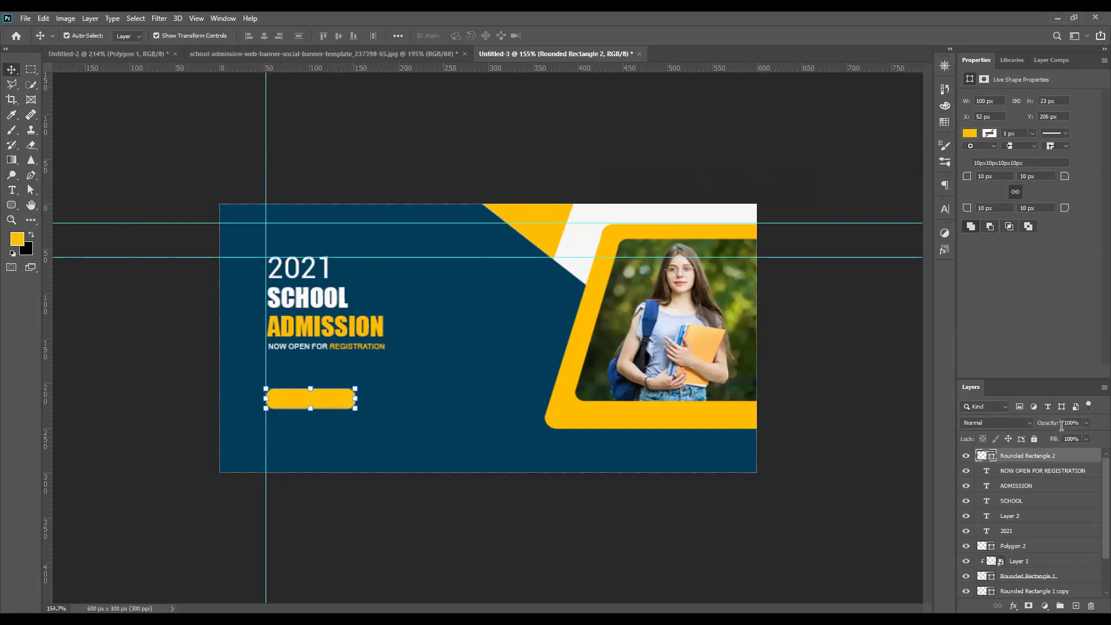
click(1087, 427)
drag(1090, 436, 1074, 436)
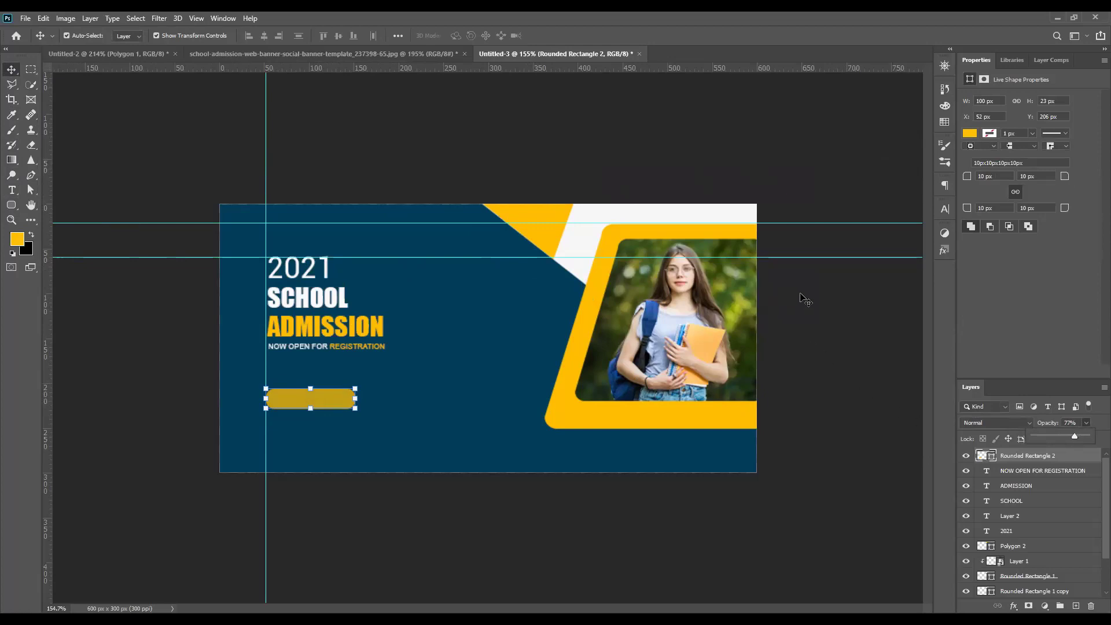
click(457, 266)
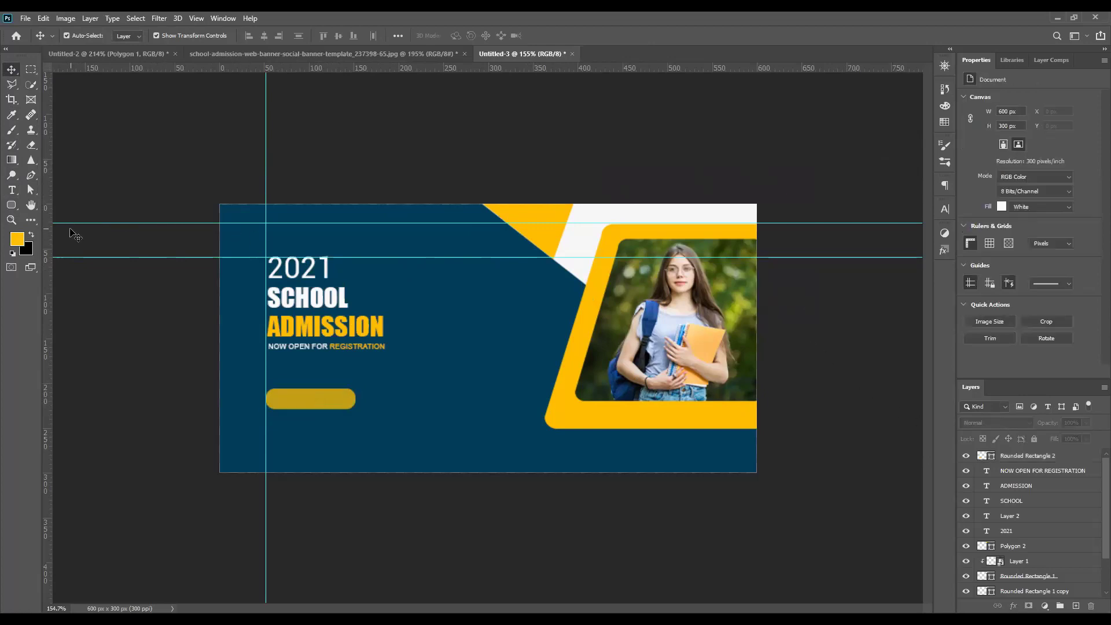
click(11, 190)
click(299, 400)
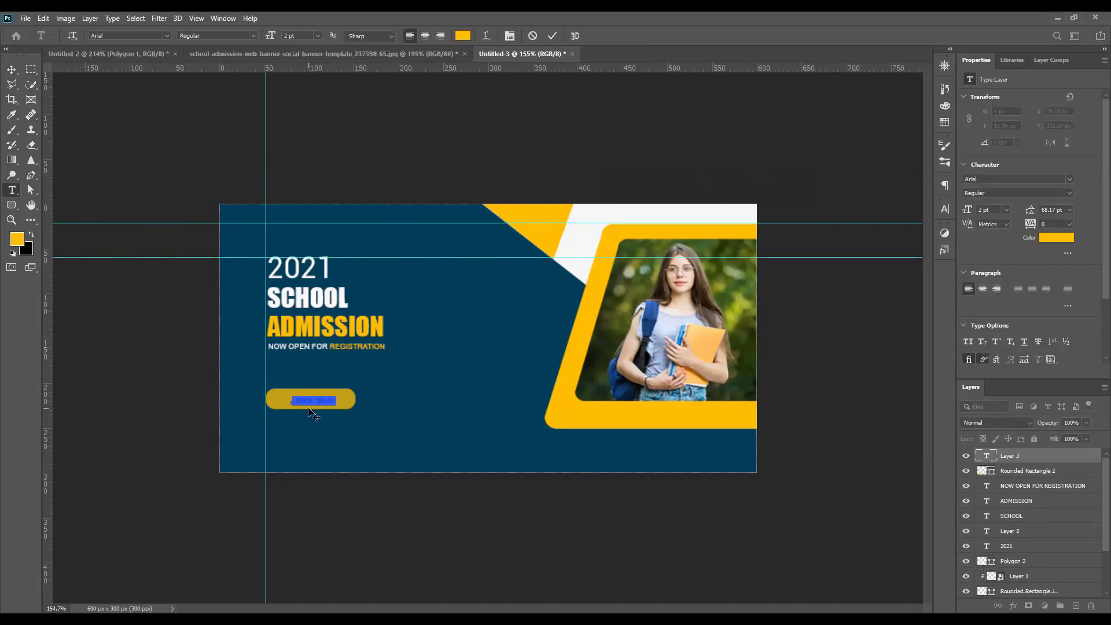
key(BackSpace)
click(976, 179)
text(lato)
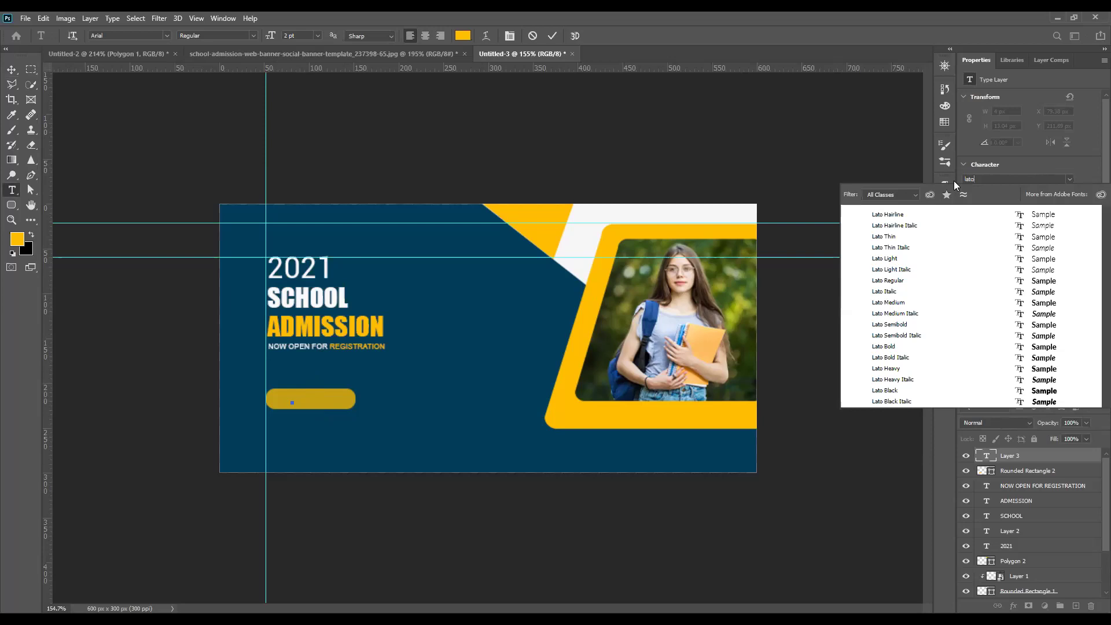
click(906, 303)
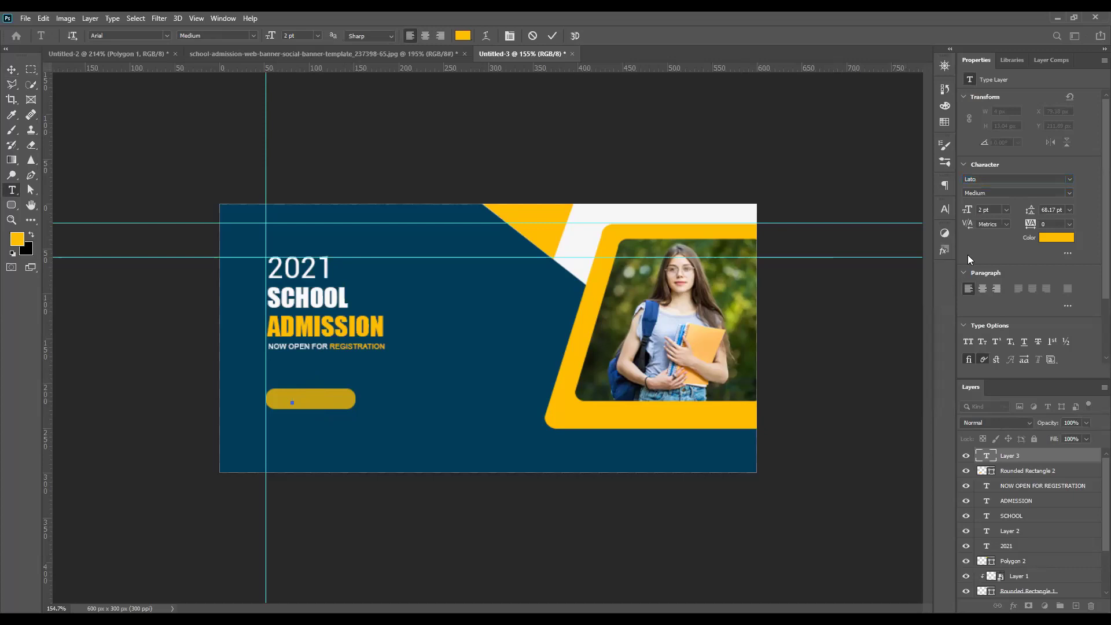
click(1005, 212)
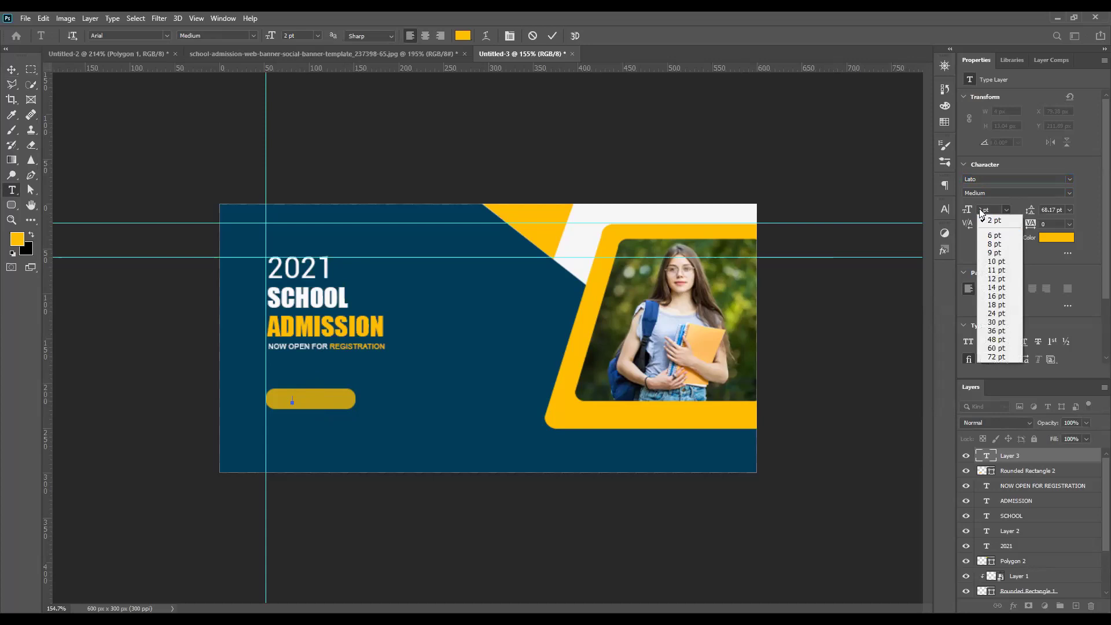
click(982, 213)
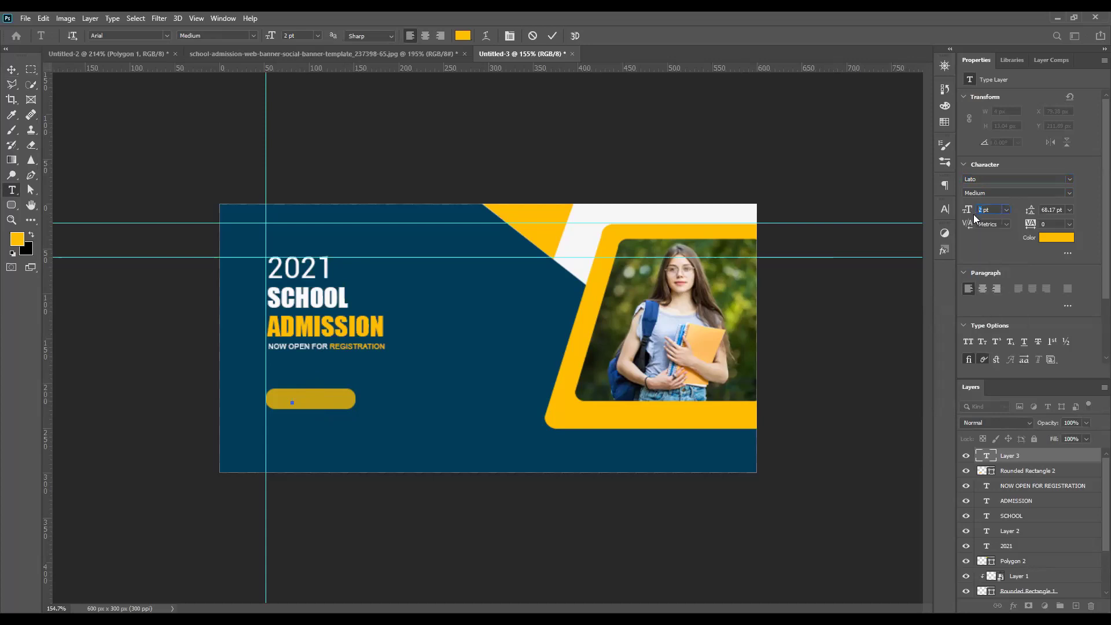
text(3)
key(Escape)
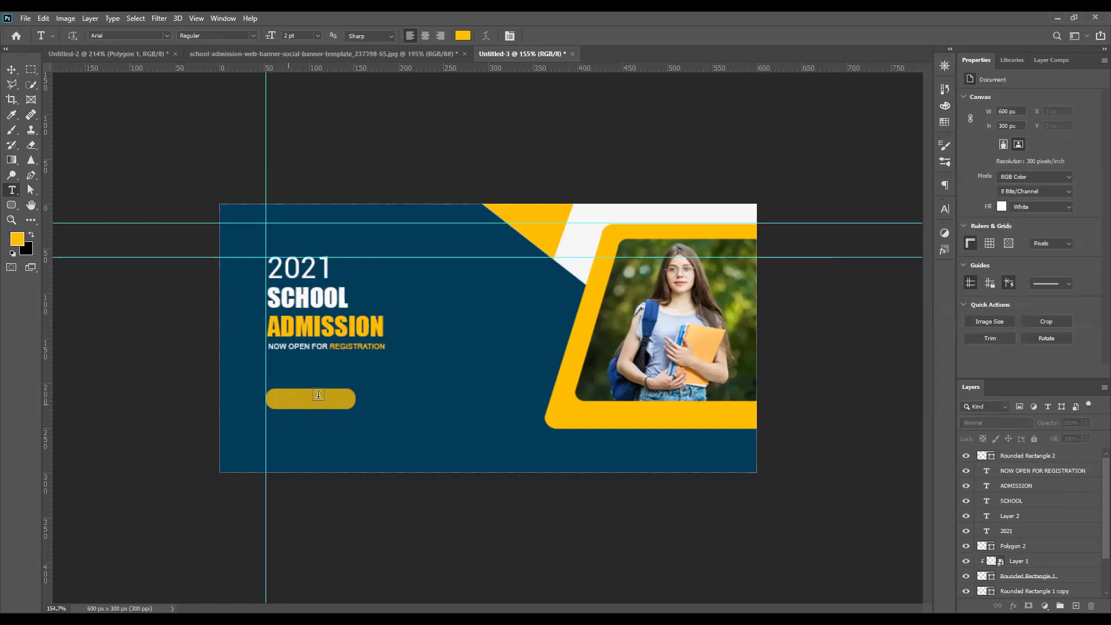
Add a text layer reading "enrol now" on the yellow rounded rectangle
click(288, 397)
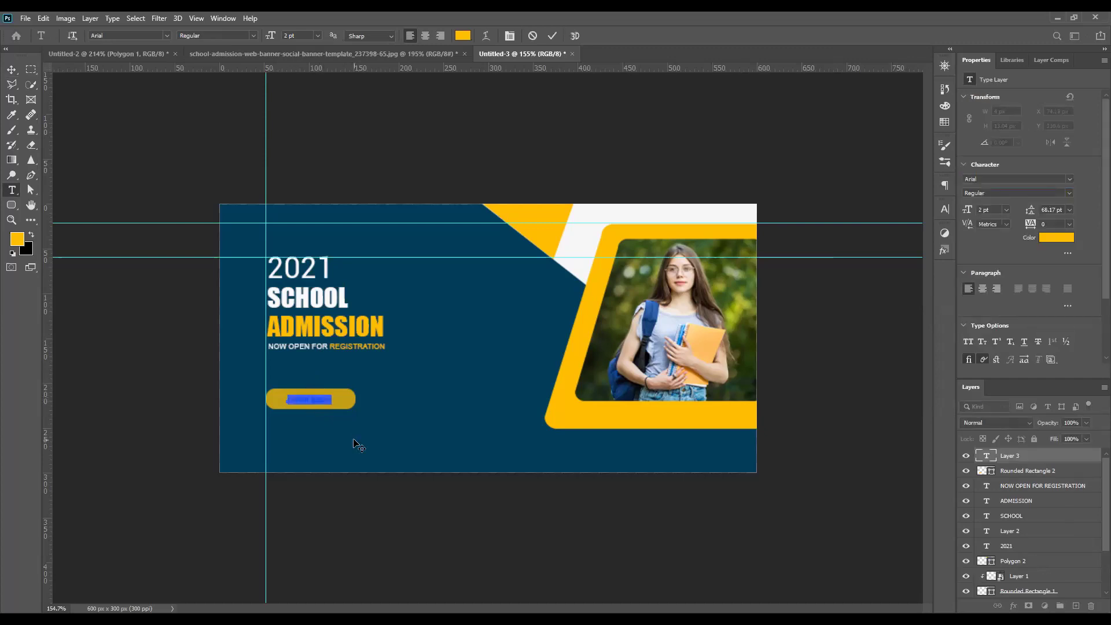
key(BackSpace)
text(APPLY NOW)
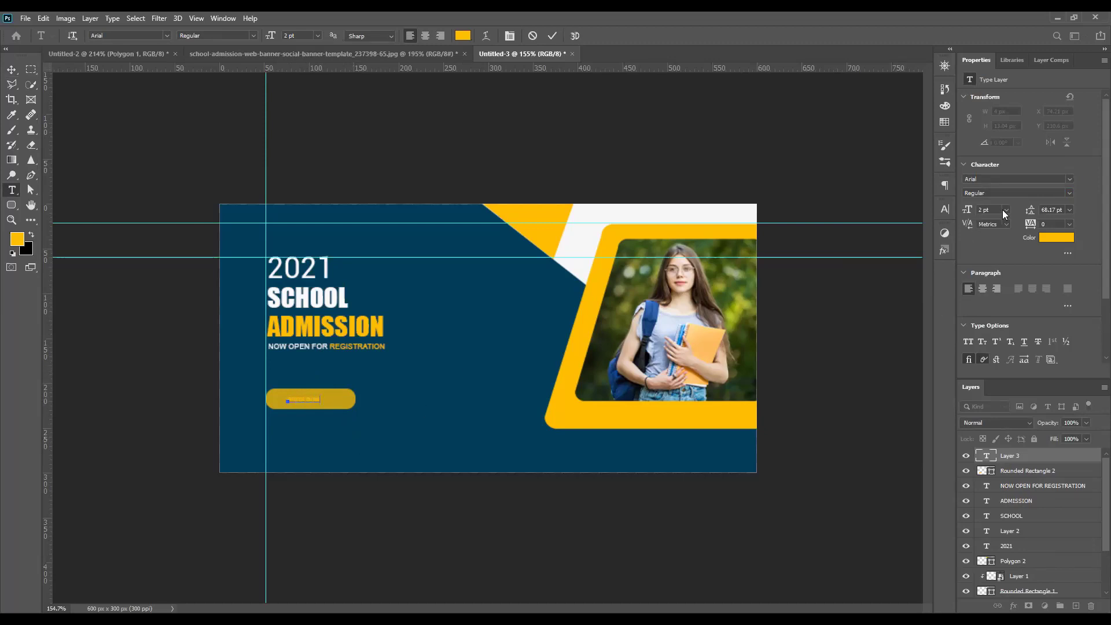
click(983, 209)
text(5)
key(Return)
click(11, 70)
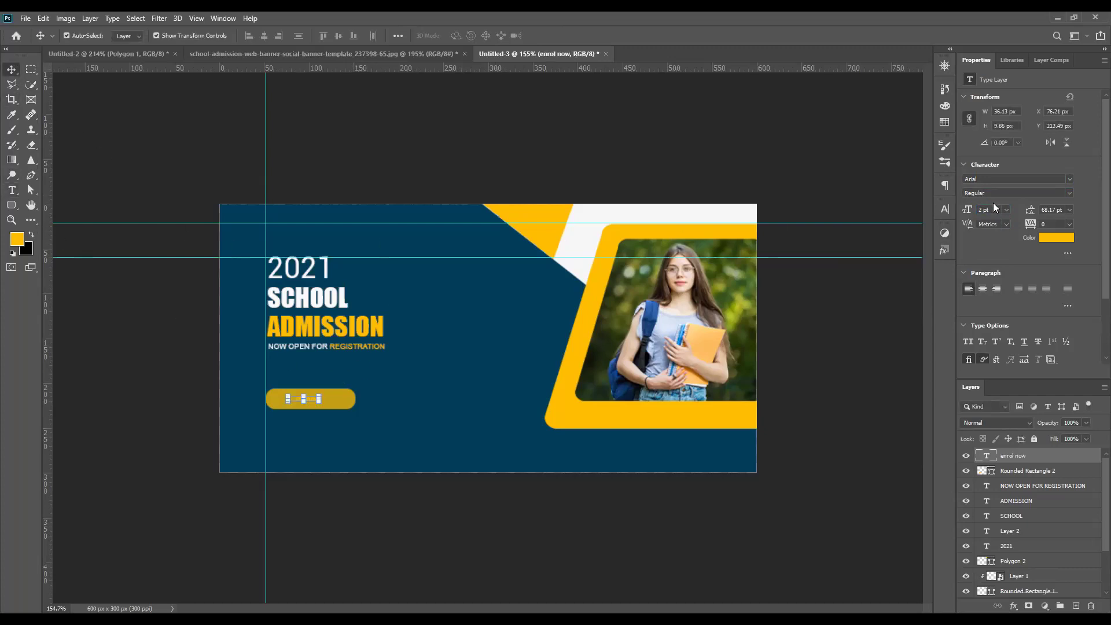
Set the "enrol now" text to Lato Medium at 5 pt
click(979, 209)
drag(964, 212, 972, 211)
drag(978, 179, 963, 187)
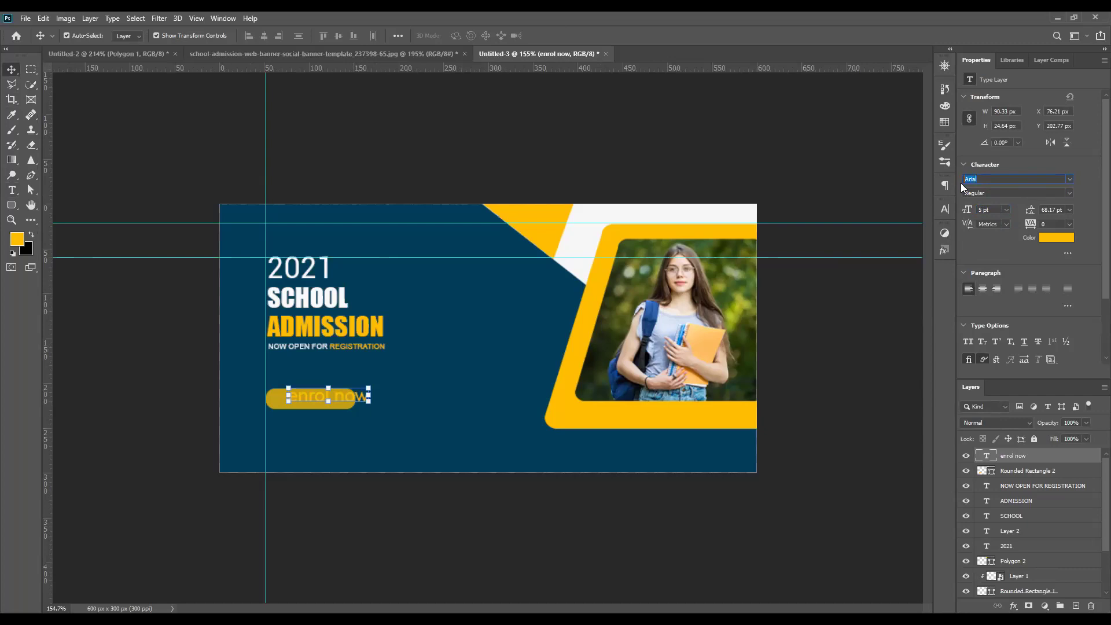
text(lato)
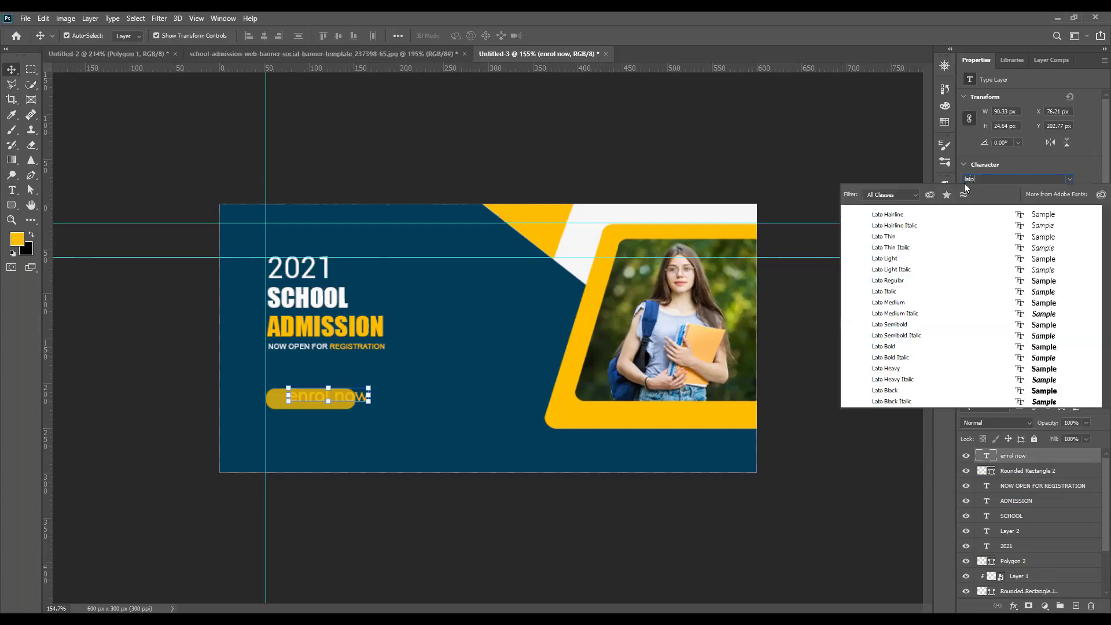
click(900, 303)
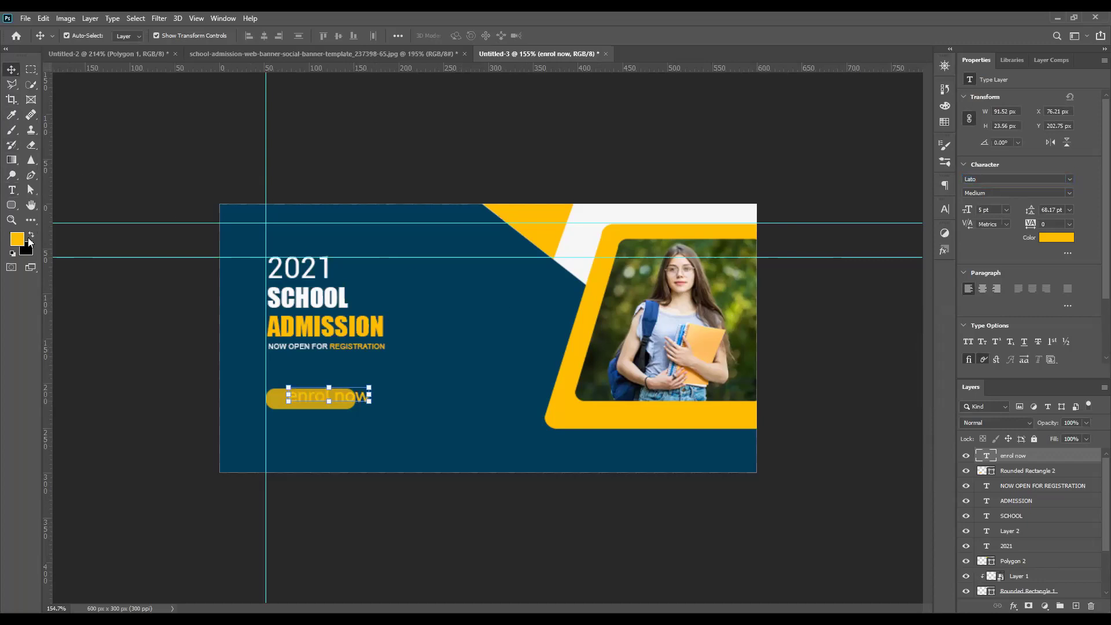
Change the colour of the "enrol now" text to white
click(1056, 238)
click(611, 151)
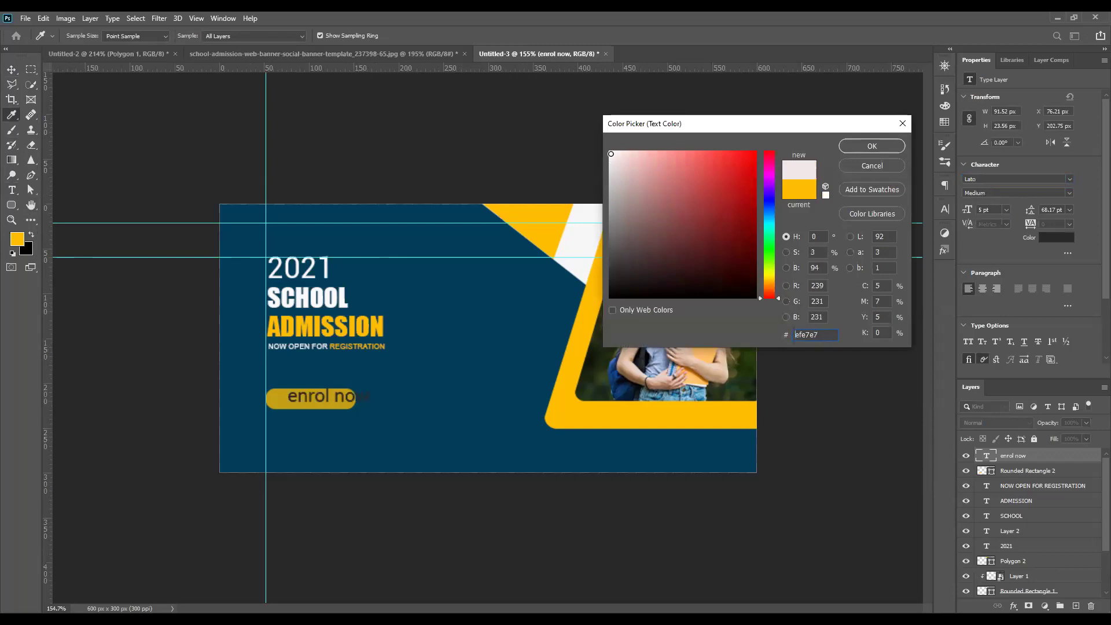
click(863, 144)
key(v)
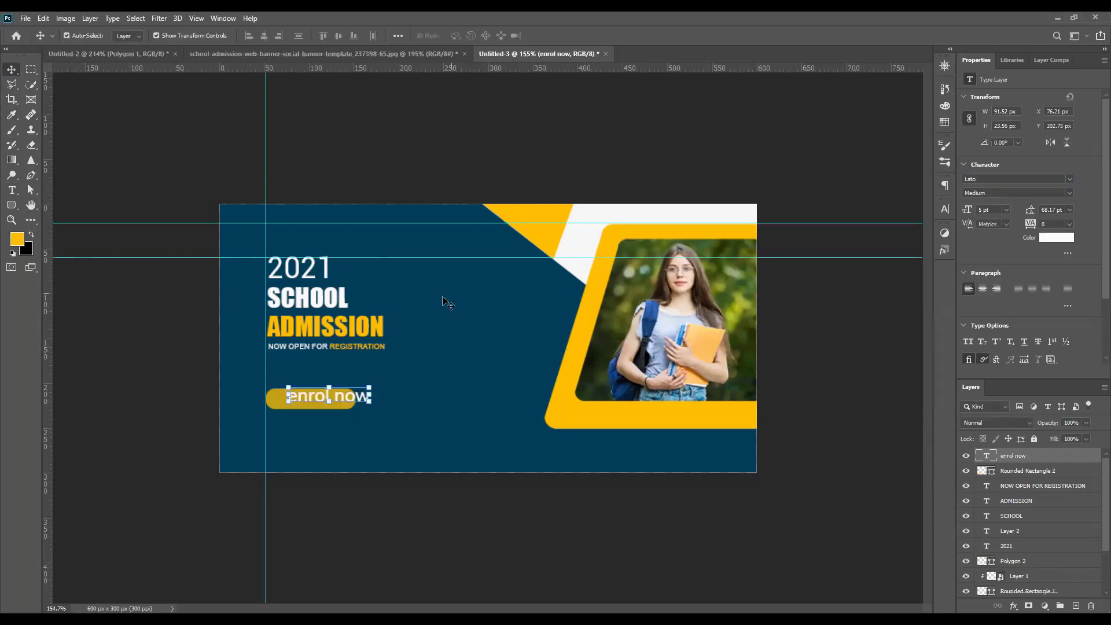
Set the "enrol now" text size to 4 pt and position the text inside the rounded rectangle
drag(315, 401, 297, 399)
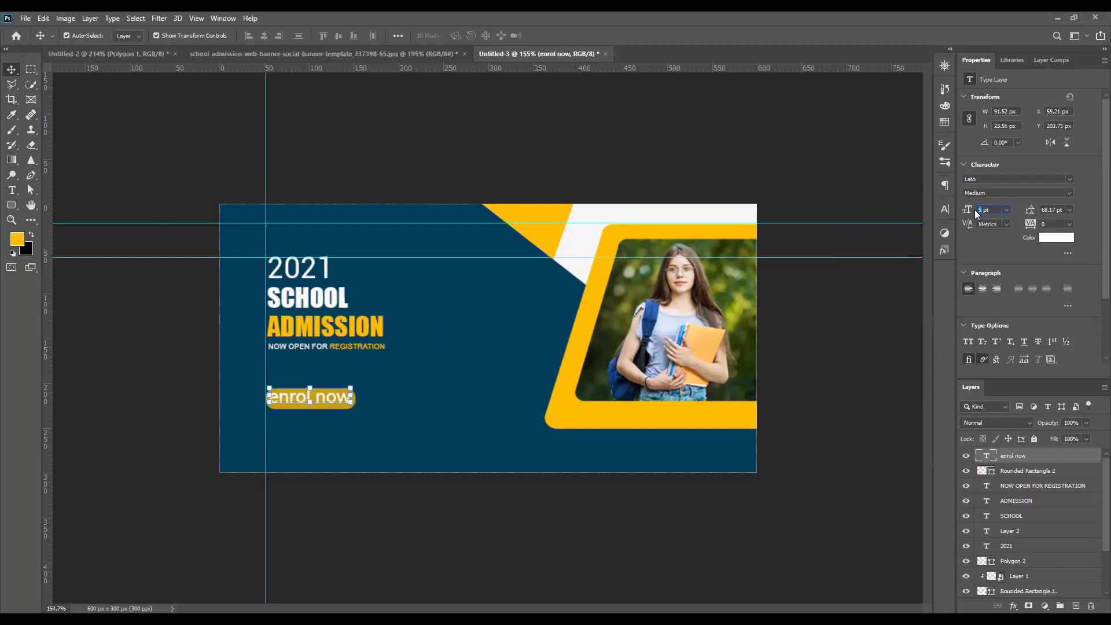
key(Return)
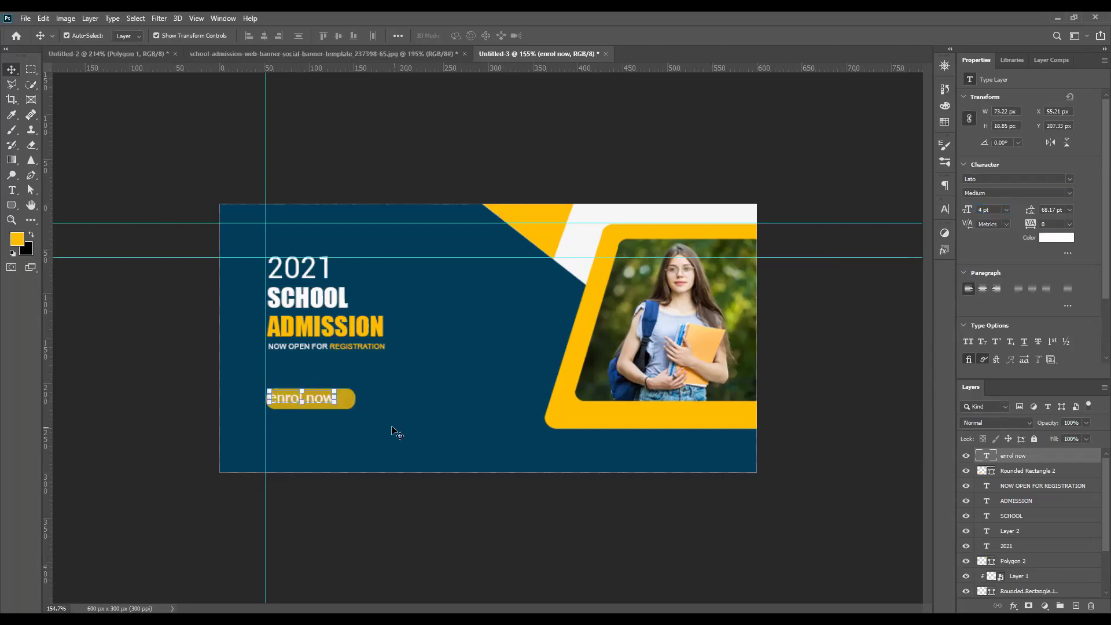
drag(318, 400, 322, 398)
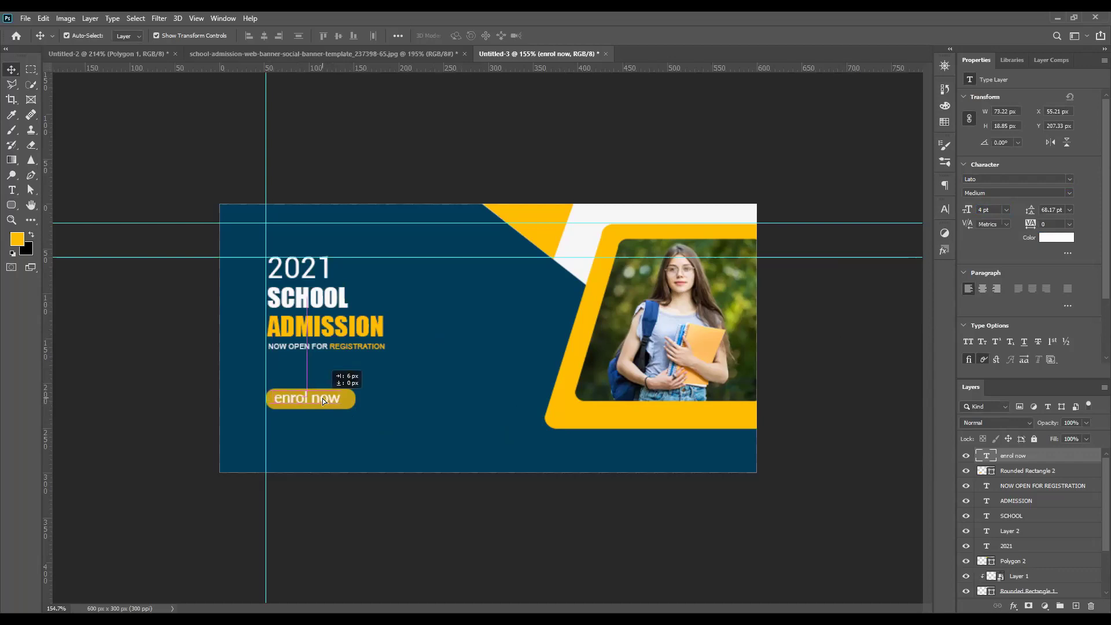
click(198, 403)
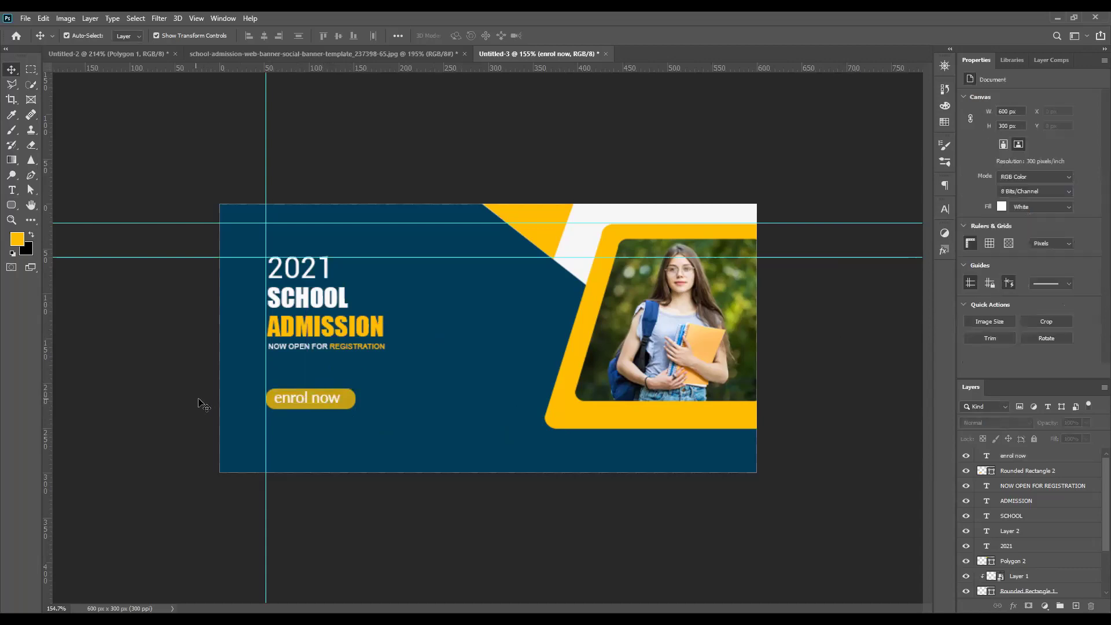
Restore the rounded rectangle behind "enrol now" to full opacity
click(350, 408)
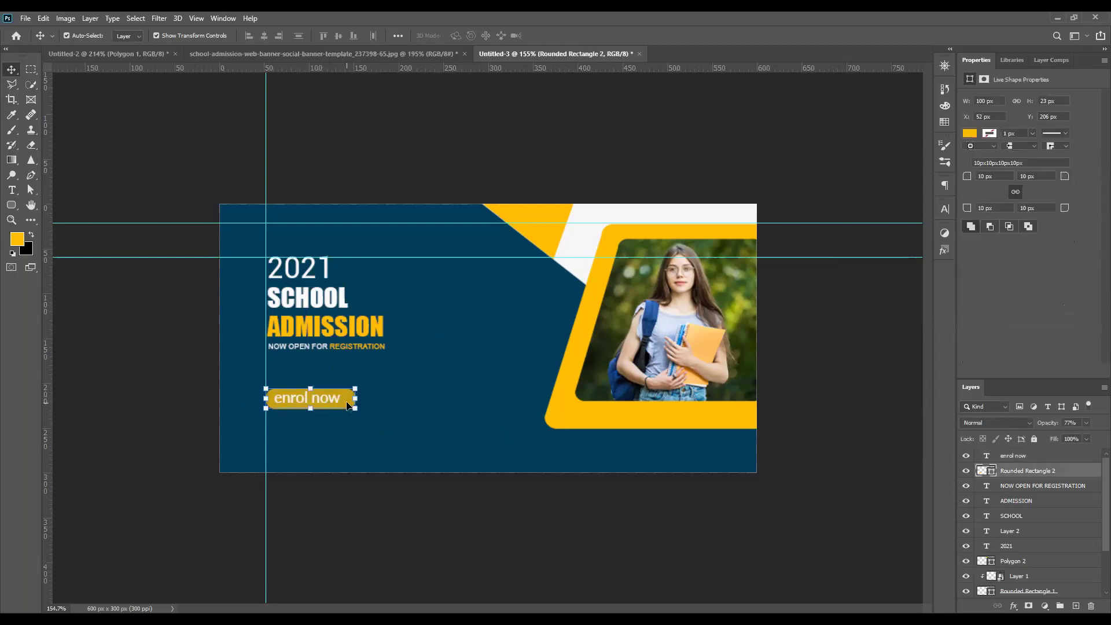
drag(1088, 426, 1101, 438)
click(738, 173)
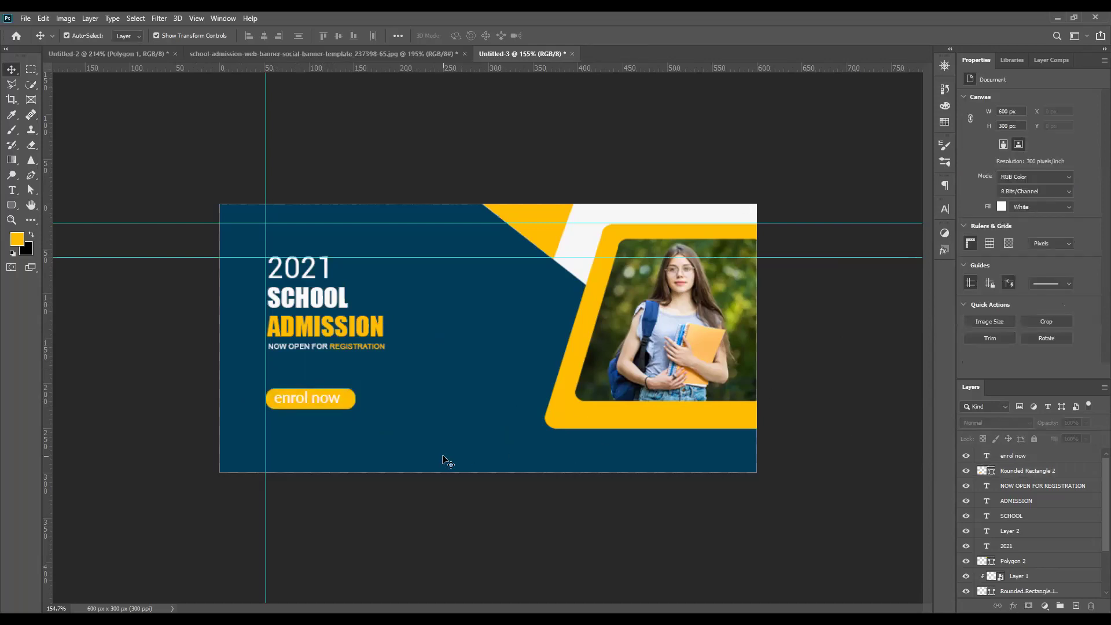
Set the "enrol now" button text in all caps
click(328, 407)
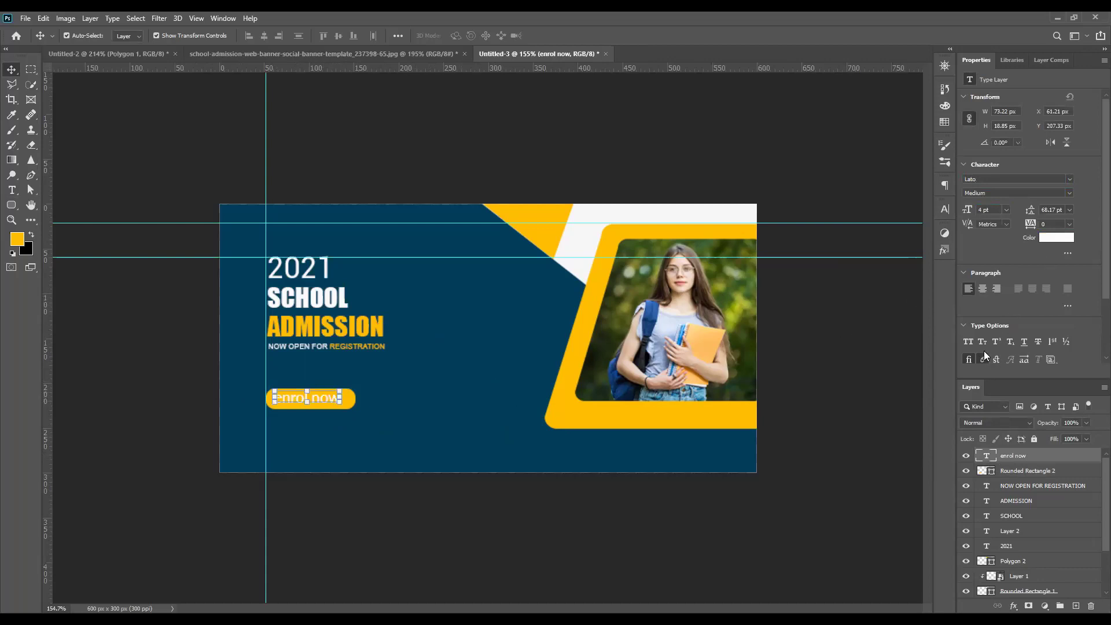
click(971, 342)
click(842, 348)
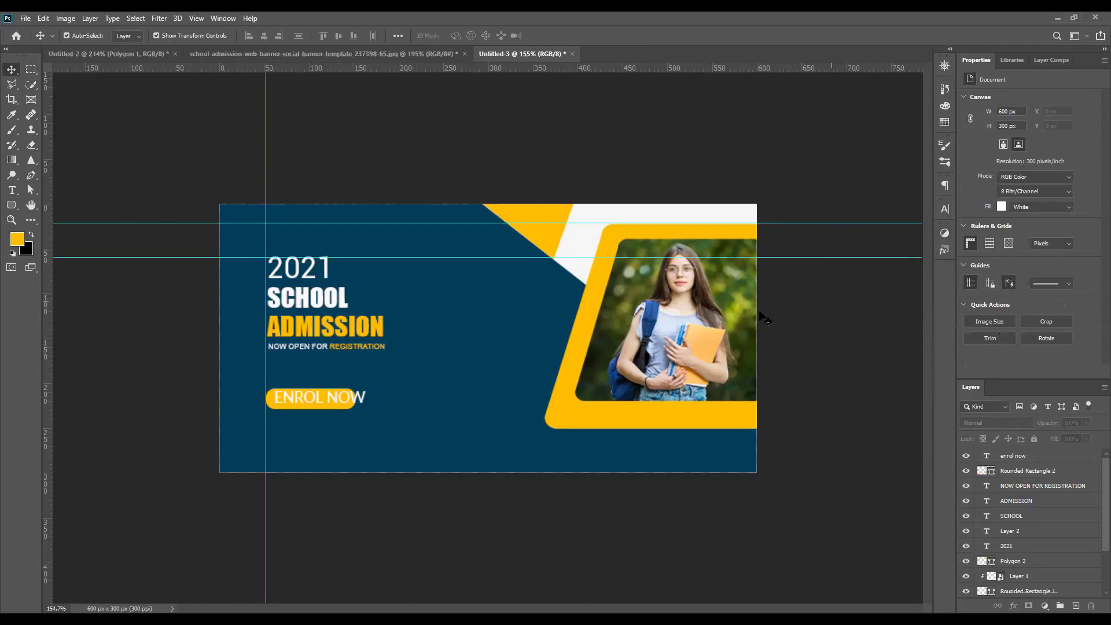
Set the "ENROL NOW" button text size to 3 pt
click(12, 190)
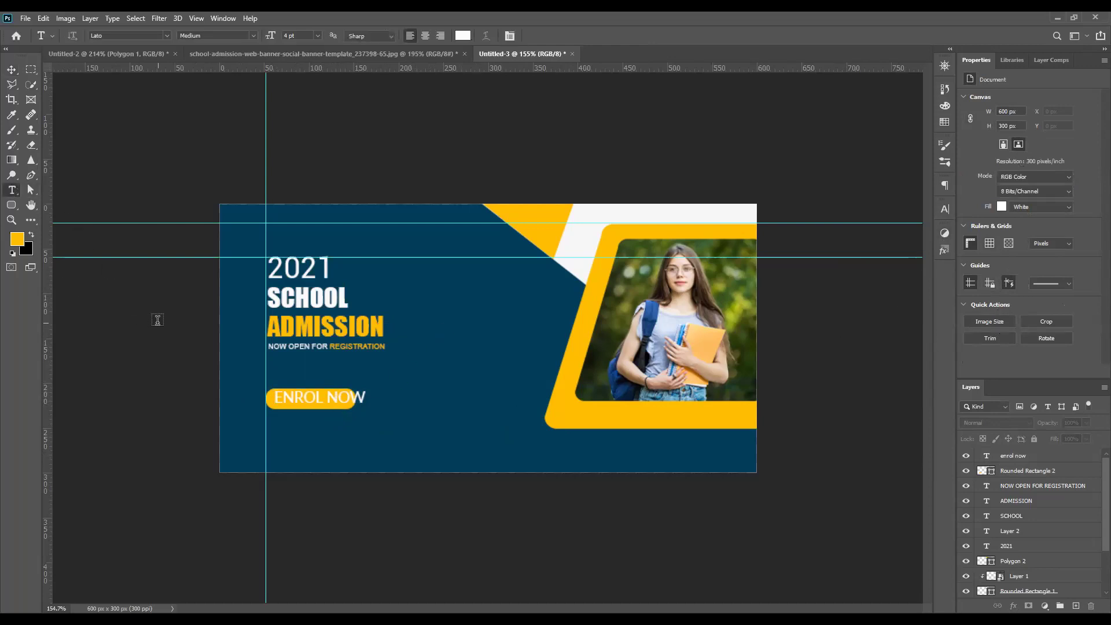
click(12, 69)
click(303, 397)
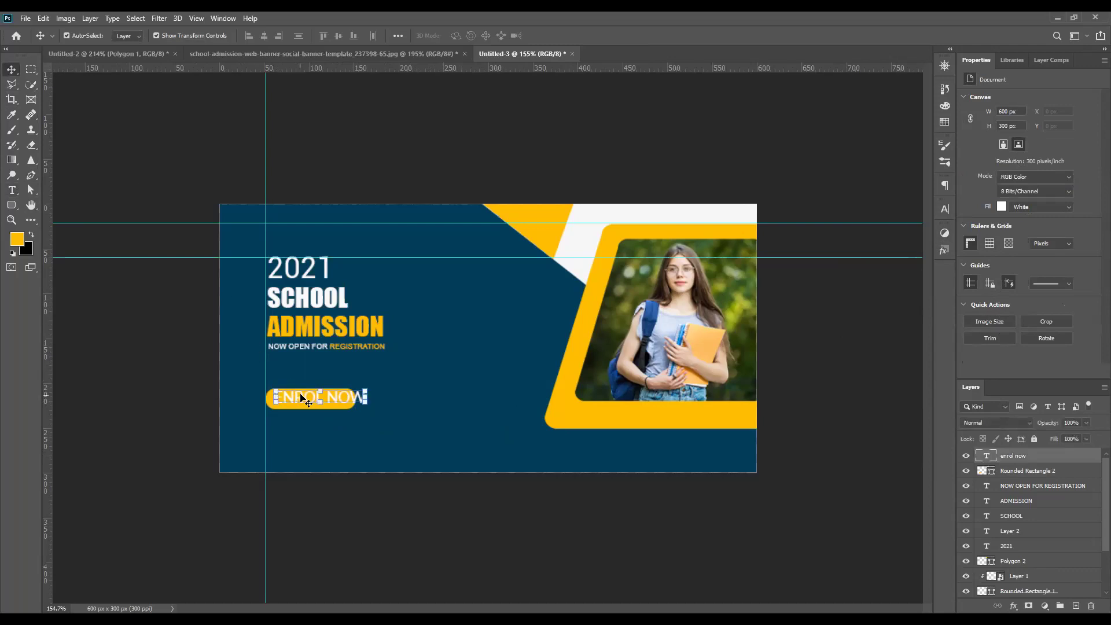
double_click(984, 210)
text(5)
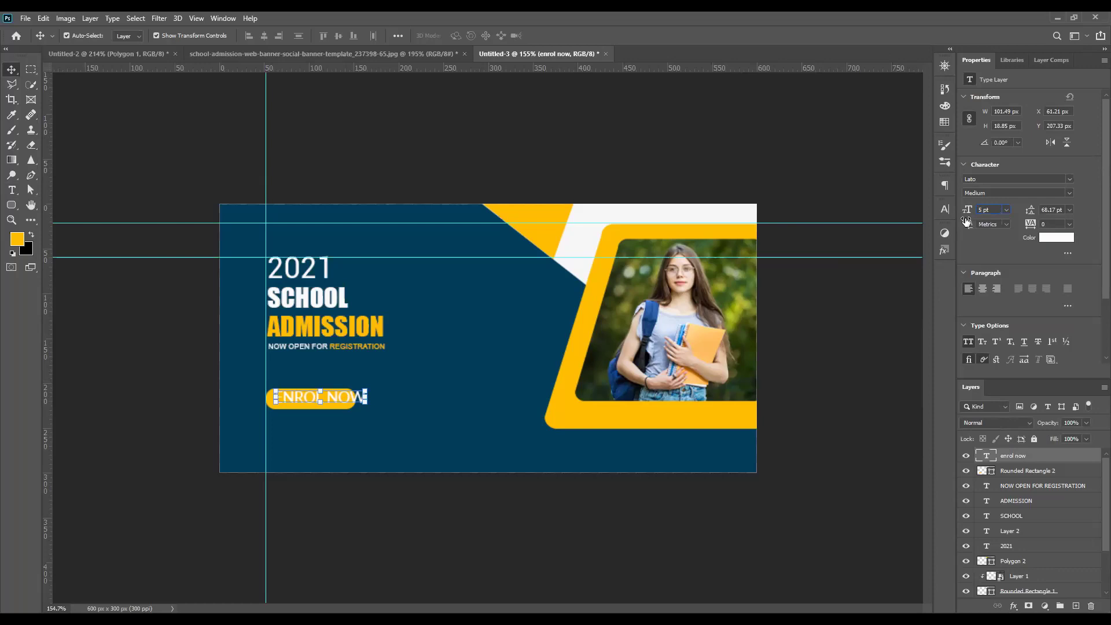
key(BackSpace)
text(3)
key(Return)
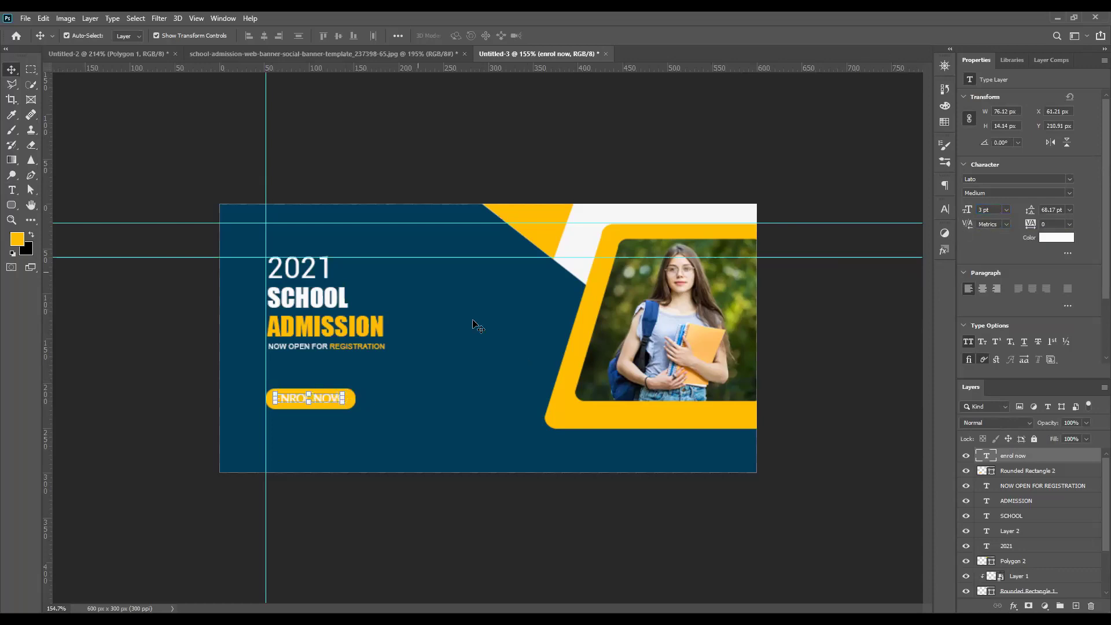
click(387, 157)
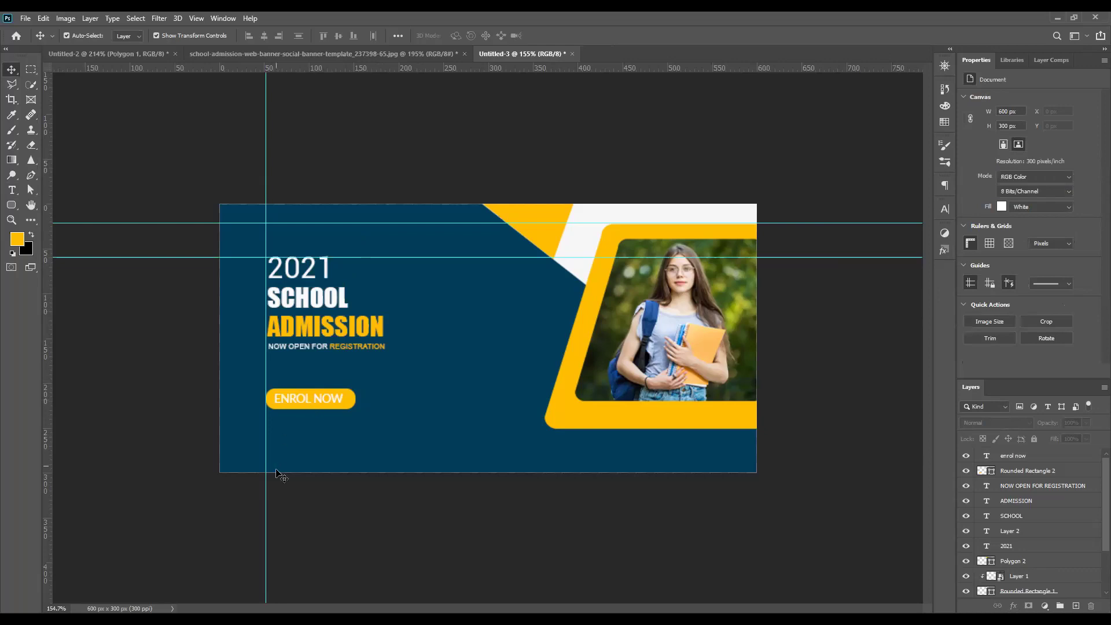
Centre the "ENROL NOW" text and its yellow rounded rectangle on each other, both vertically and horizontally
scroll(300, 442, up, 1)
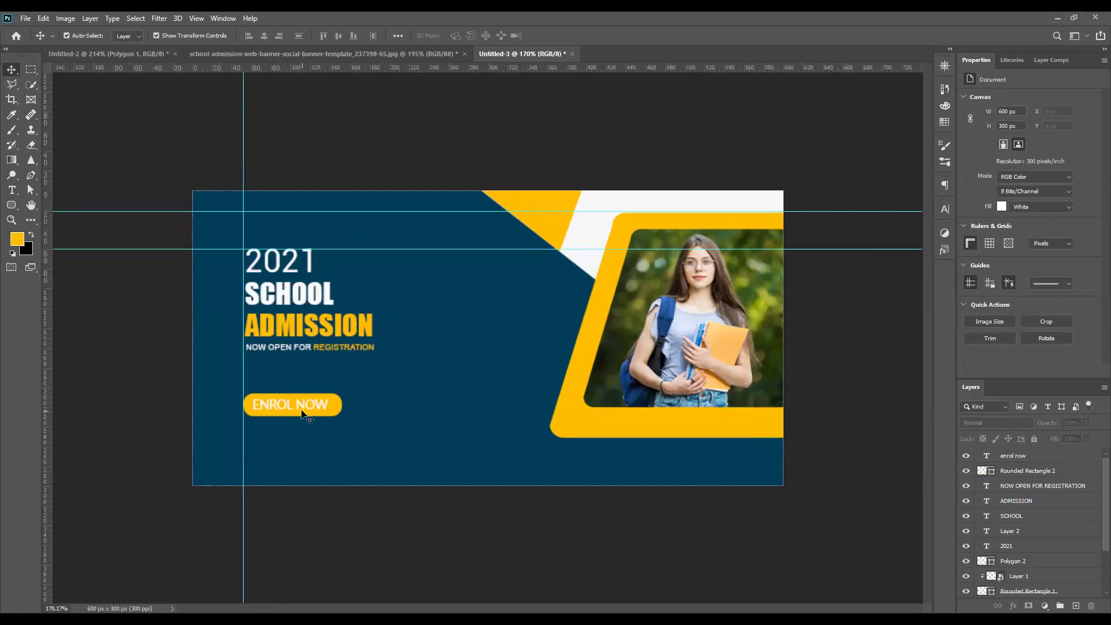
click(304, 408)
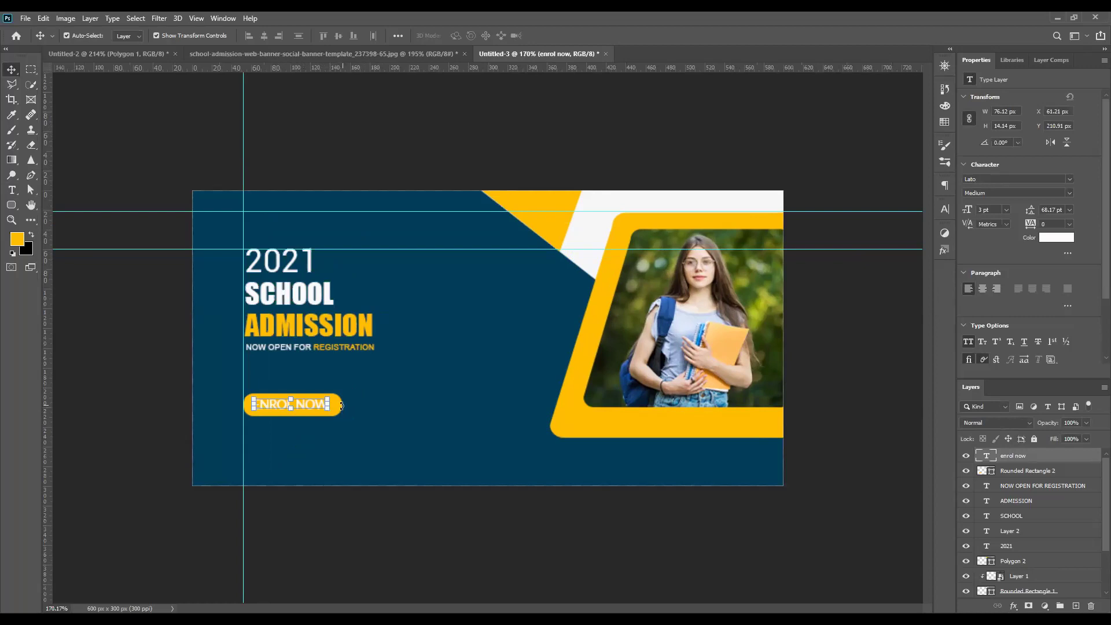
click(347, 412)
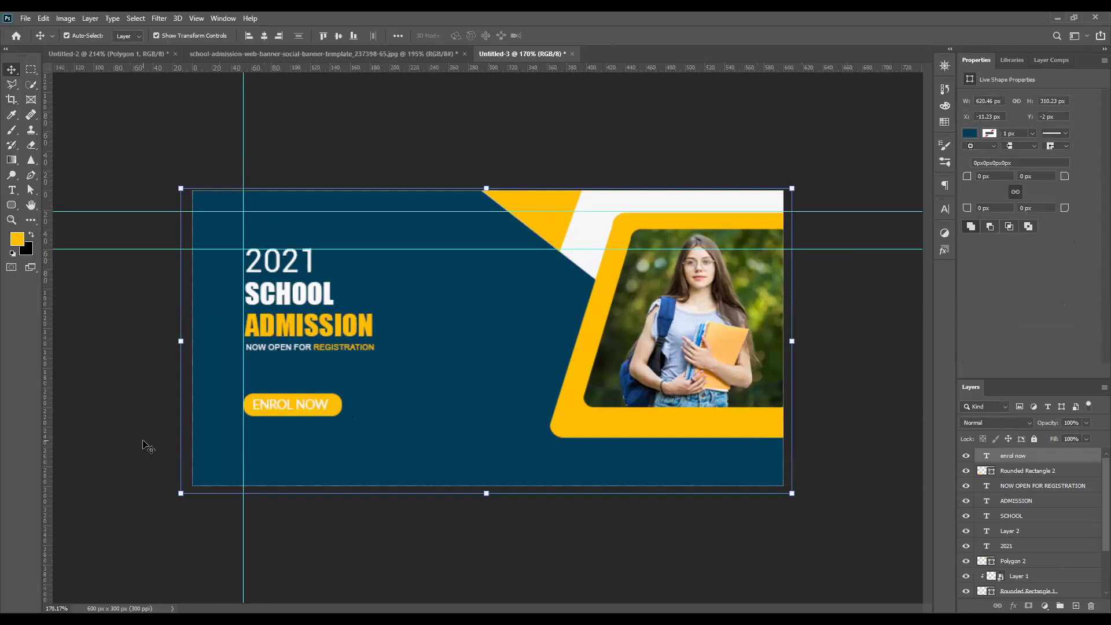
click(146, 447)
click(310, 408)
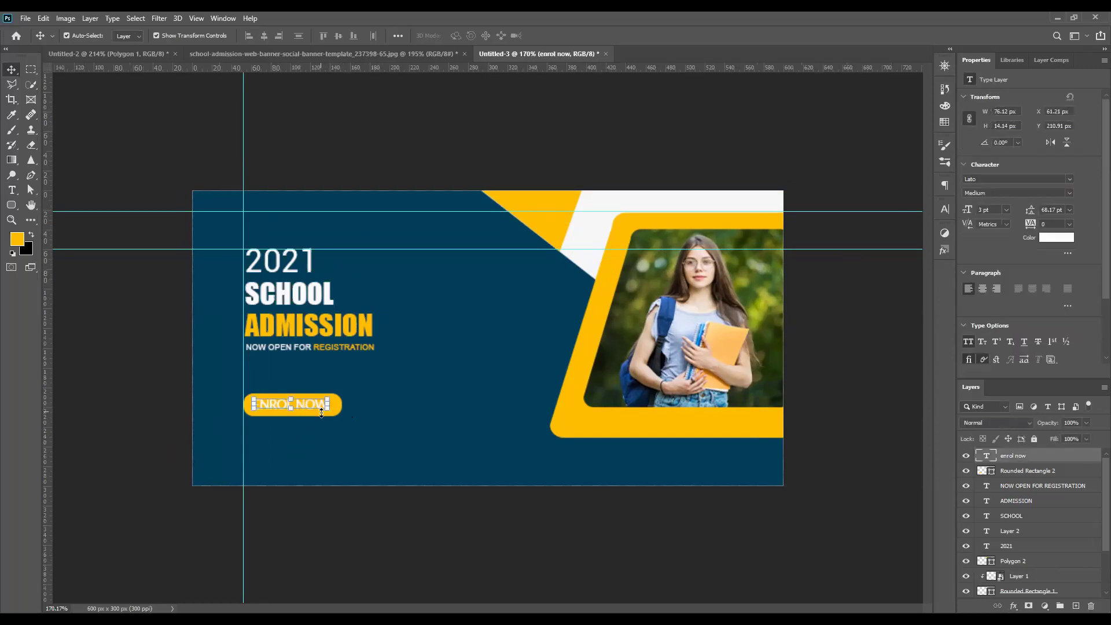
key(ctrl+plus)
click(289, 433)
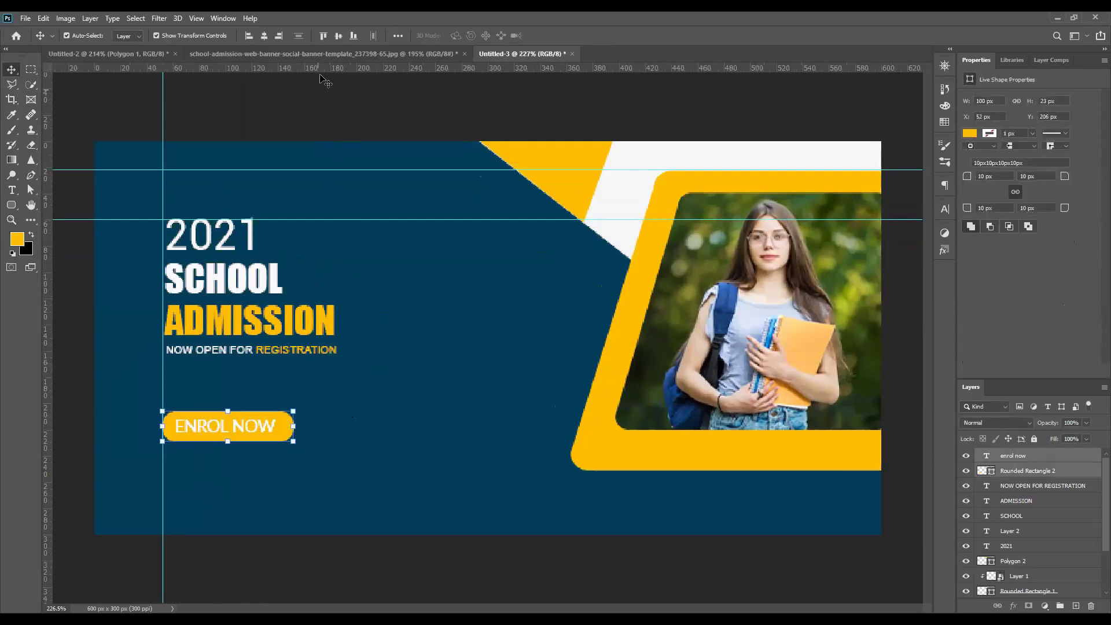
click(338, 36)
click(265, 36)
click(181, 110)
scroll(485, 340, down, 2)
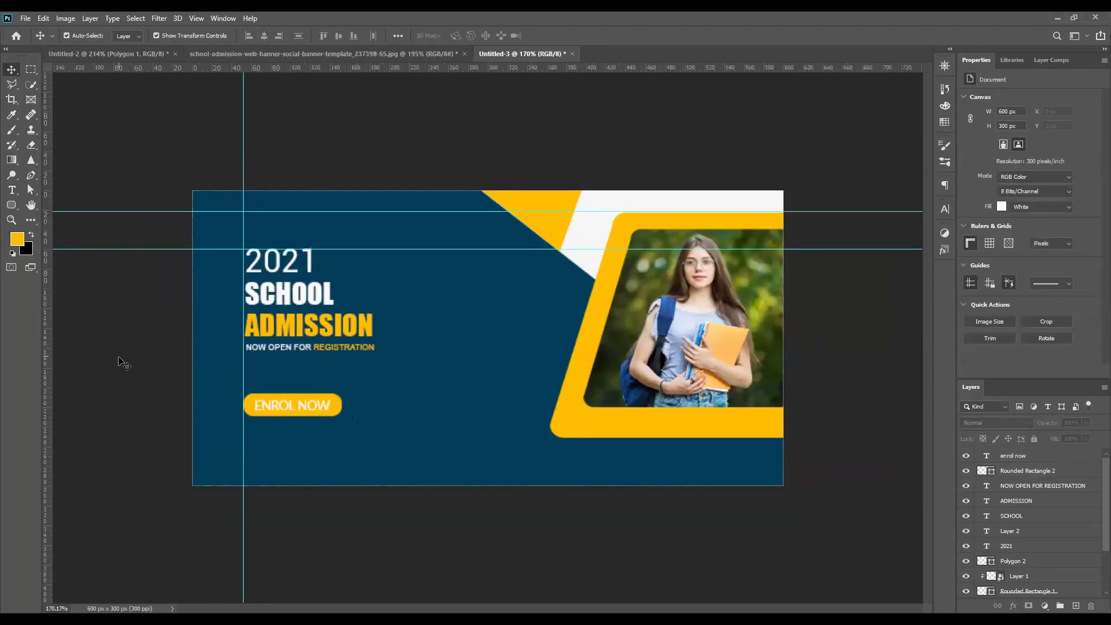
scroll(125, 362, down, 2)
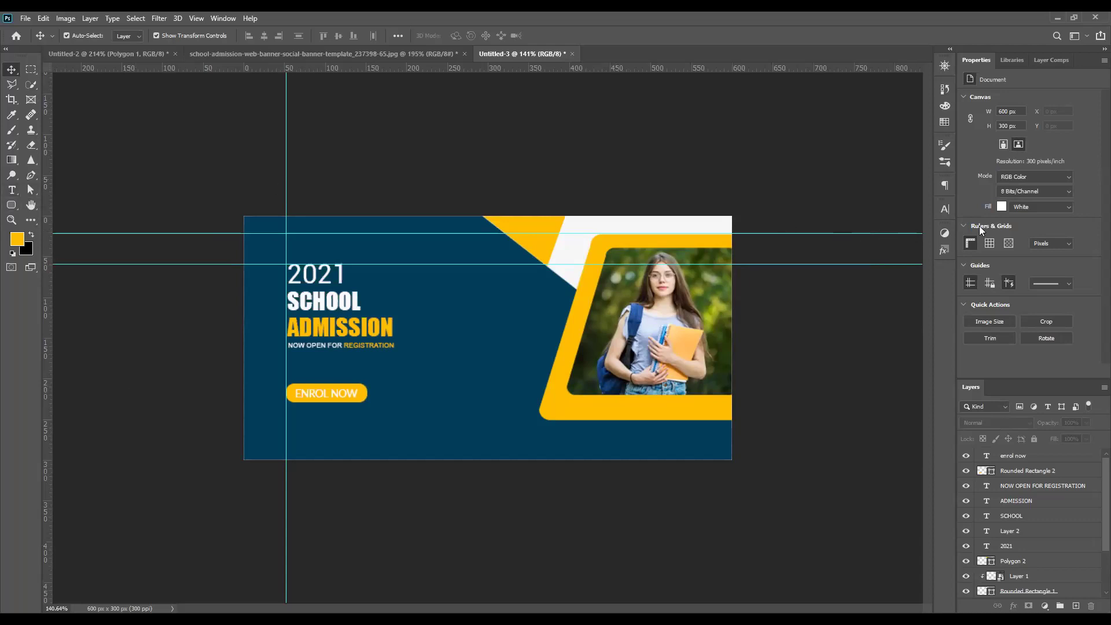
click(12, 191)
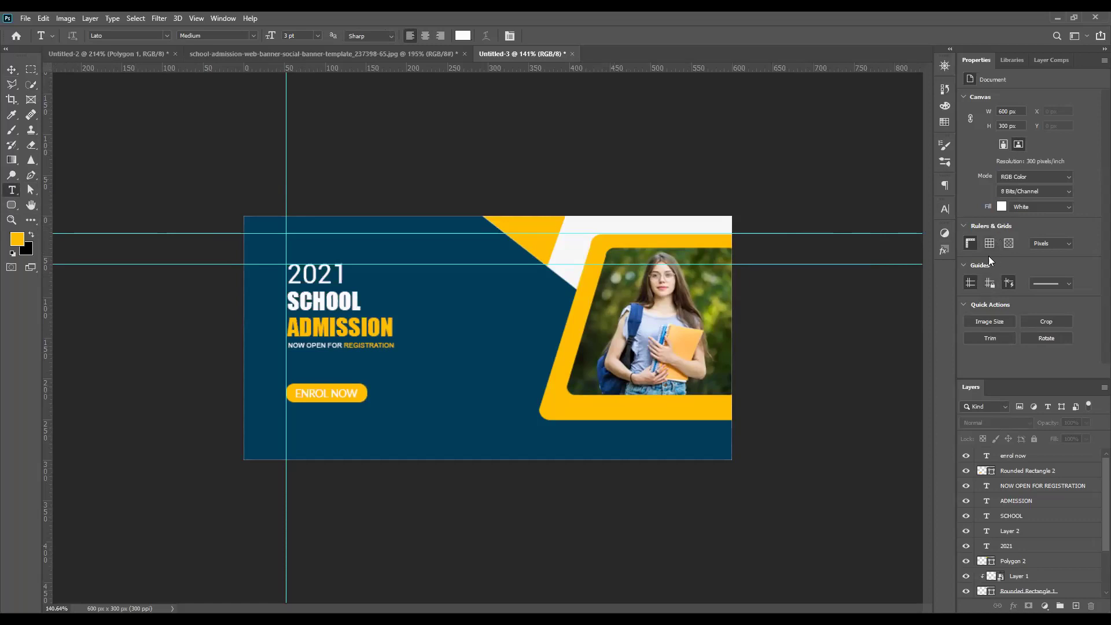
click(295, 422)
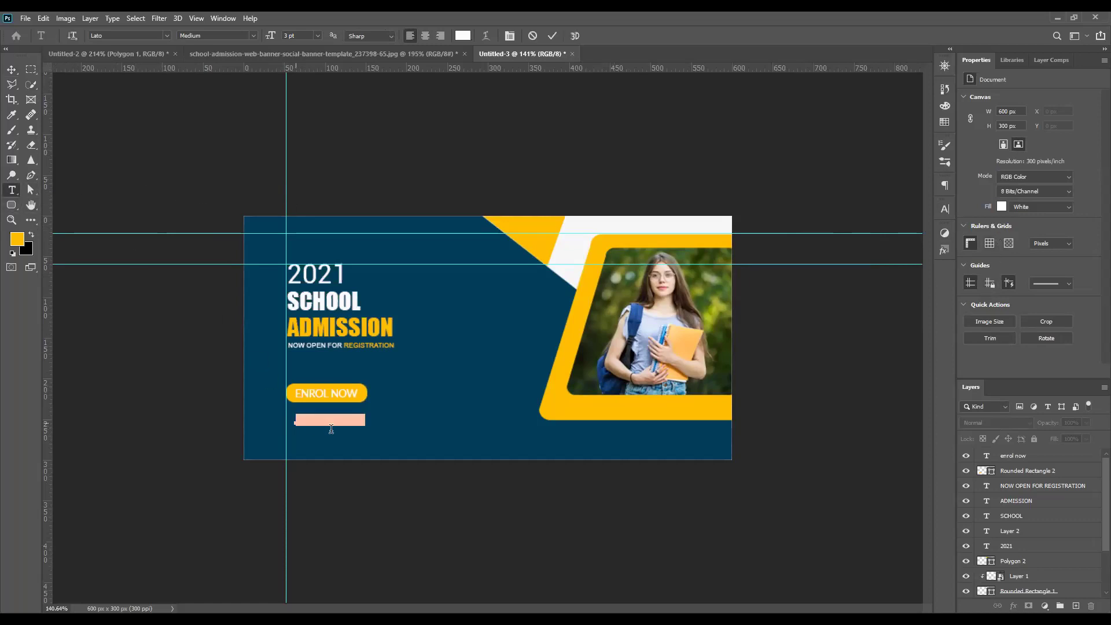
key(BackSpace)
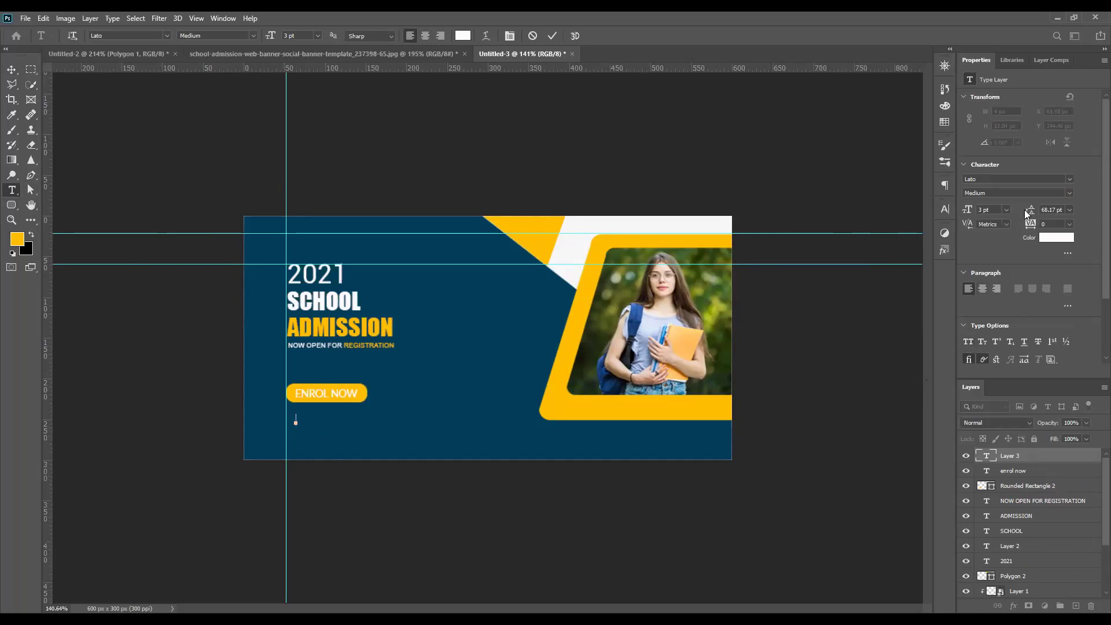
click(1068, 192)
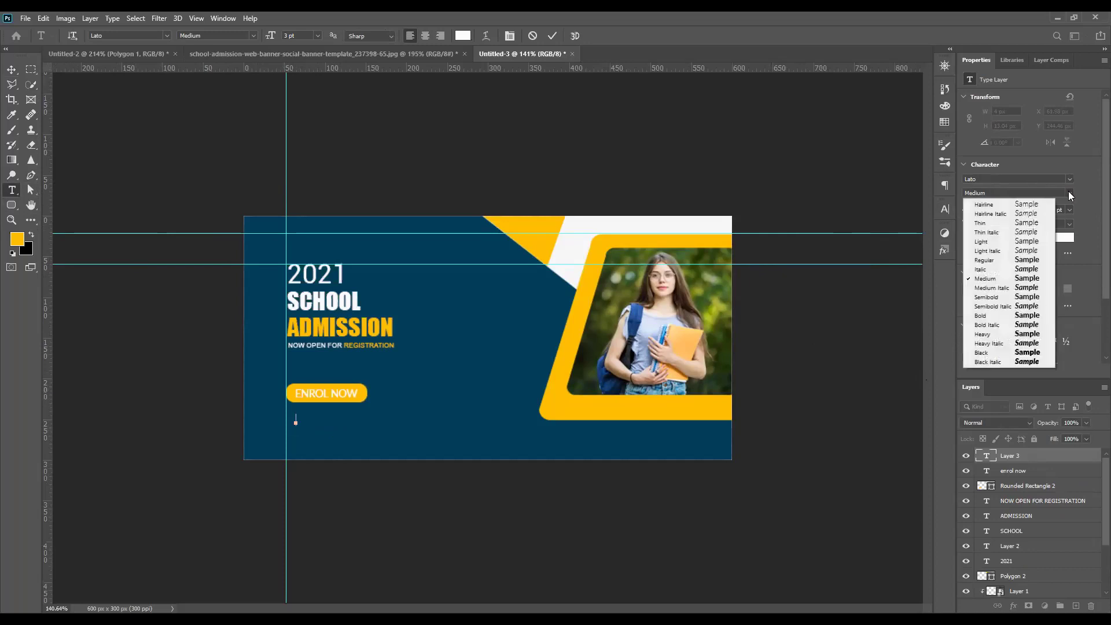
click(990, 225)
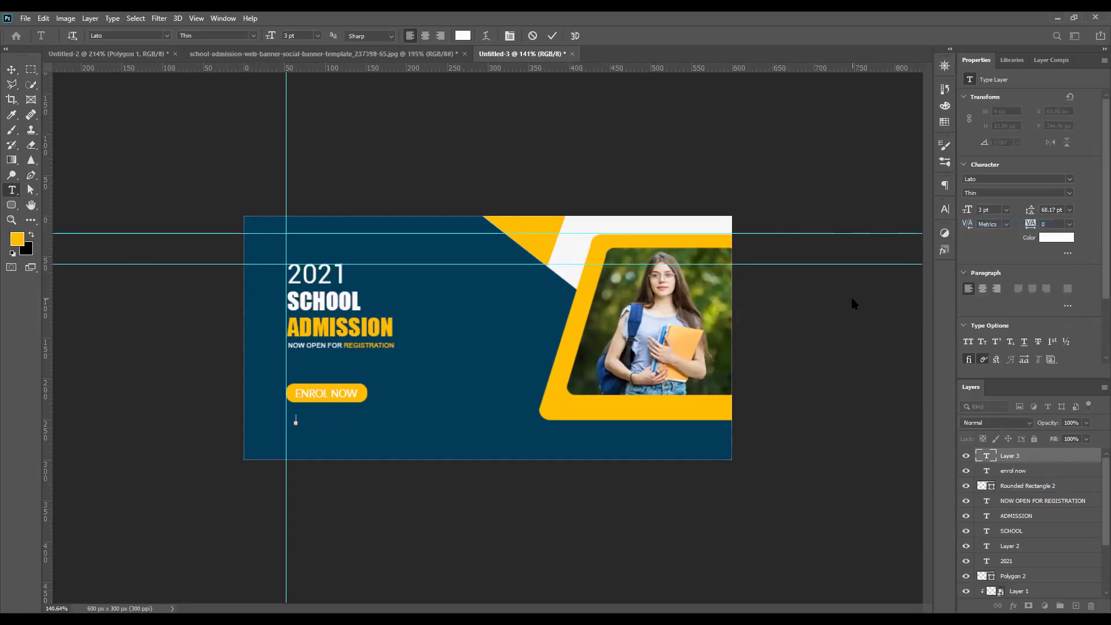
text(www.website.com)
click(12, 70)
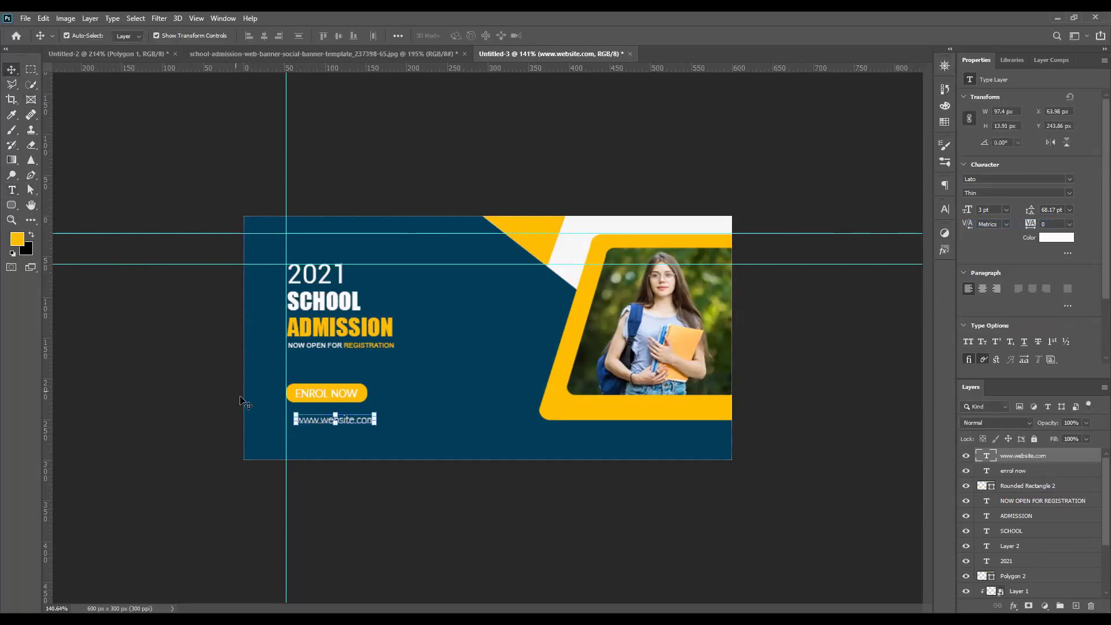
alt+scroll(312, 423, up, 3)
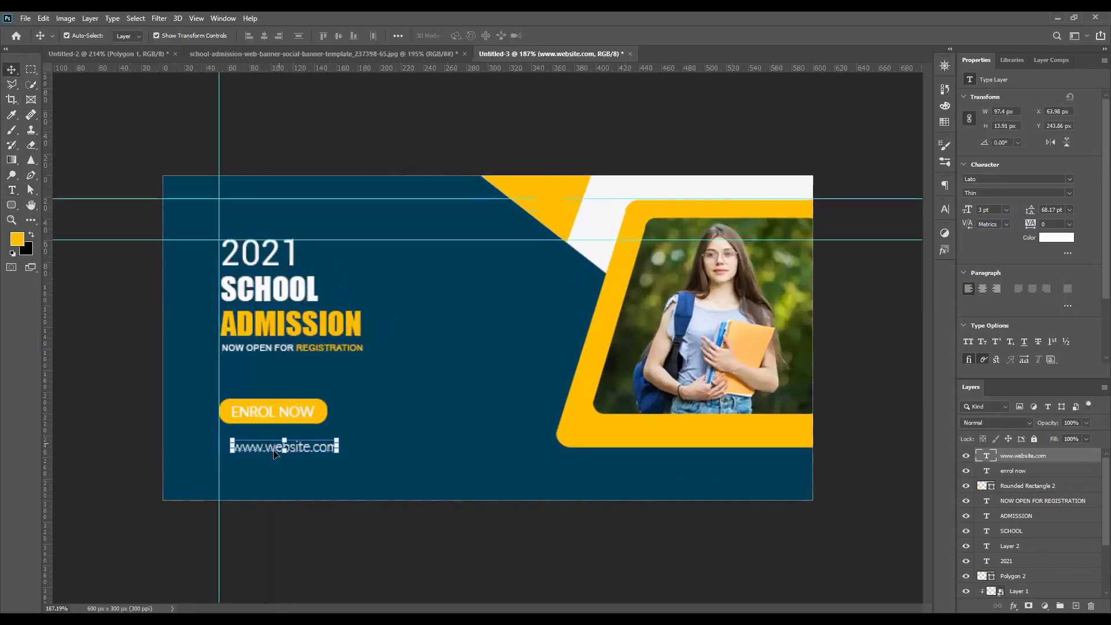
drag(262, 442, 258, 440)
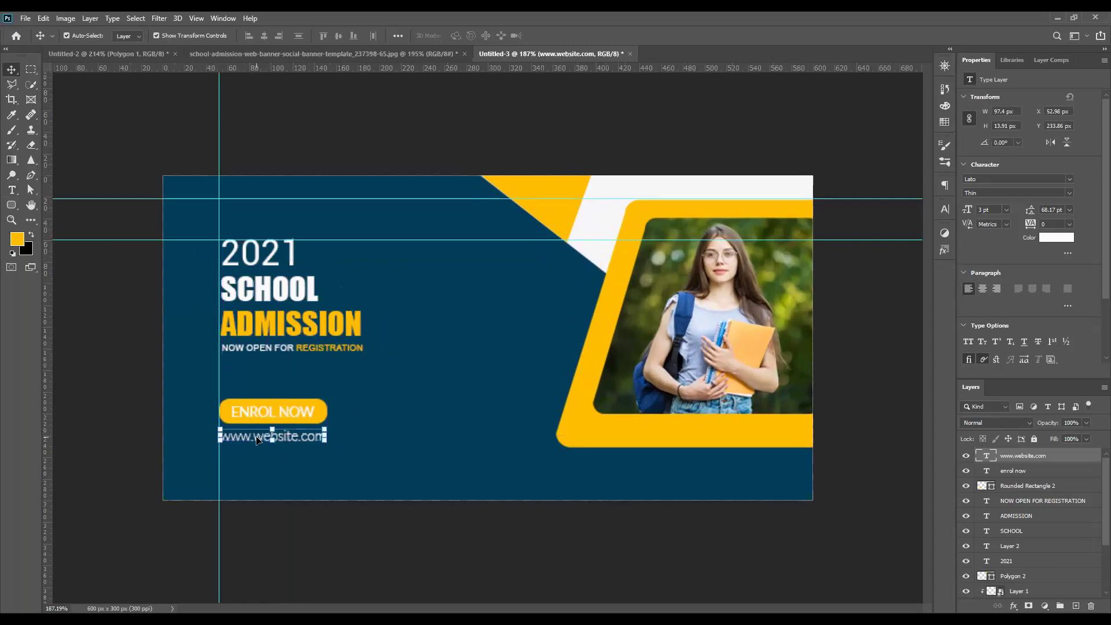
click(99, 351)
alt+scroll(99, 349, down, 1)
alt+scroll(99, 347, down, 2)
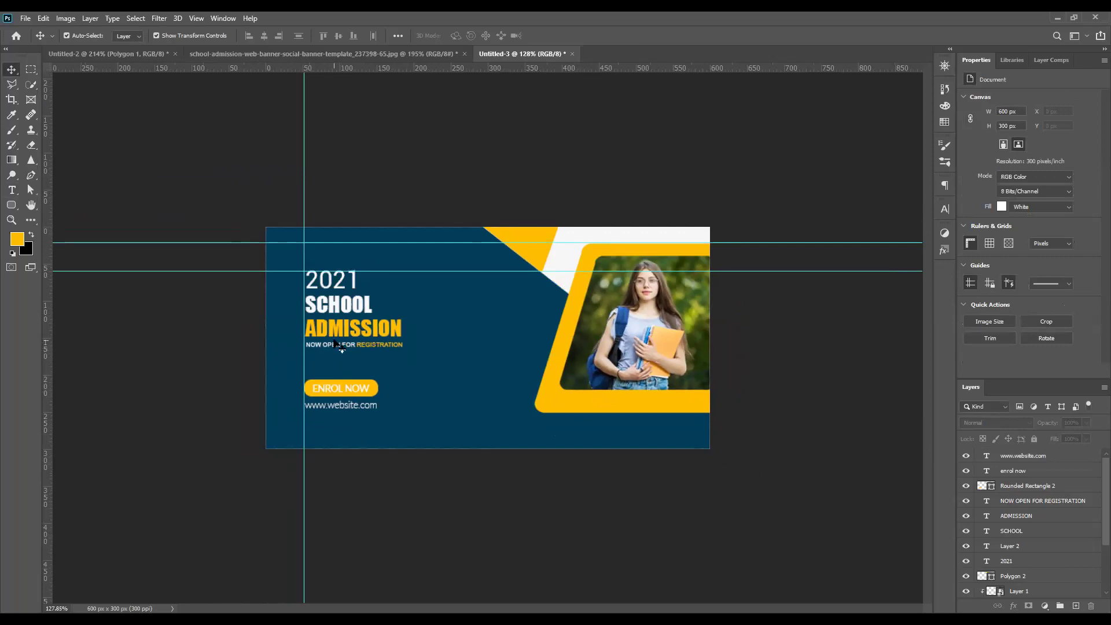
Set the "NOW OPEN FOR REGISTRATION" tagline size to 3 pt
click(336, 346)
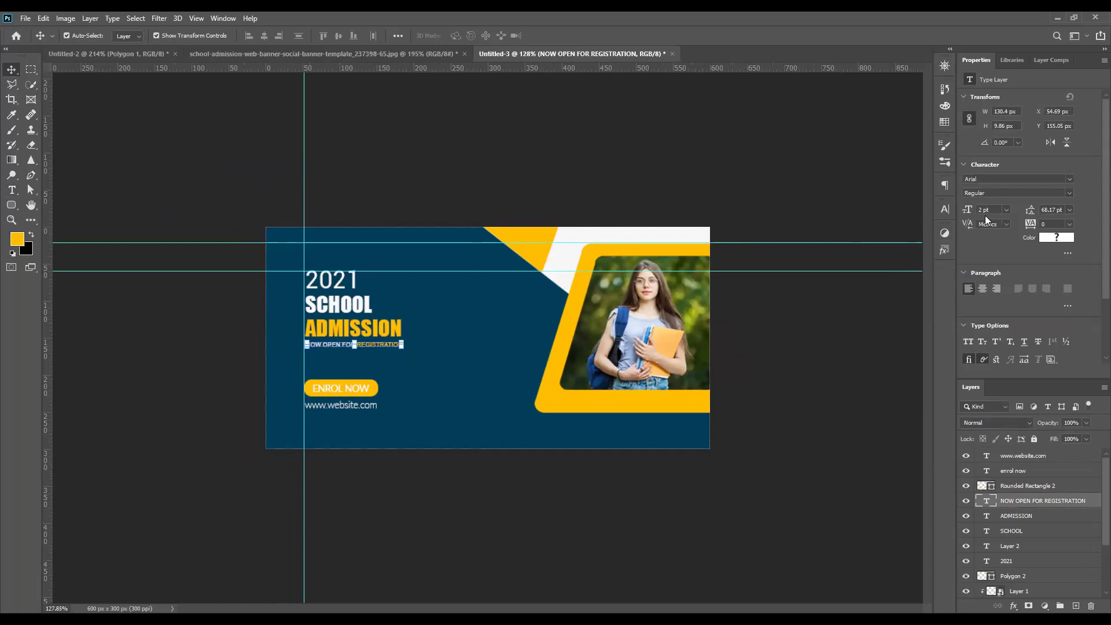
click(1008, 209)
click(991, 209)
click(978, 209)
key(BackSpace)
text(3)
key(Return)
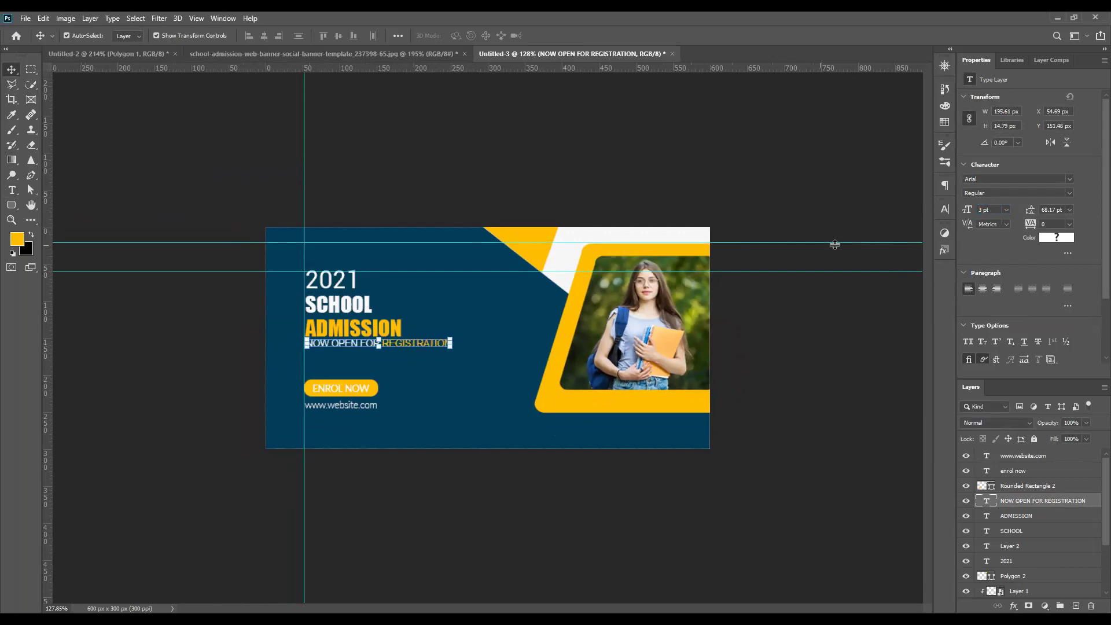
click(516, 154)
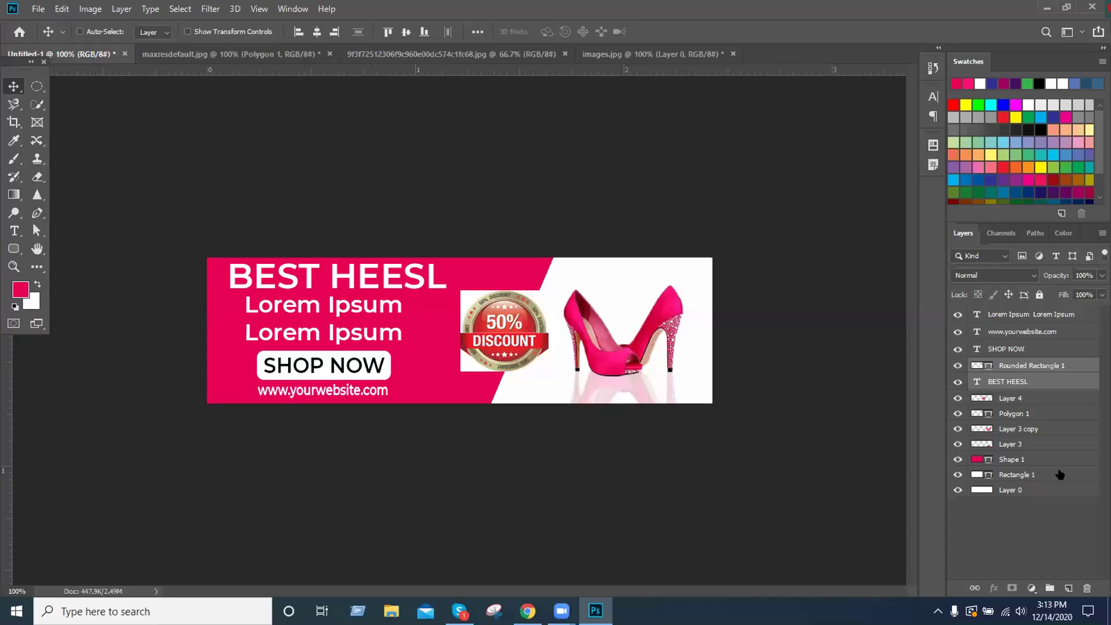
Switch from the heels banner to images.jpg, shift the 50% discount badge sideways and move it back to fill the canvas
click(1034, 386)
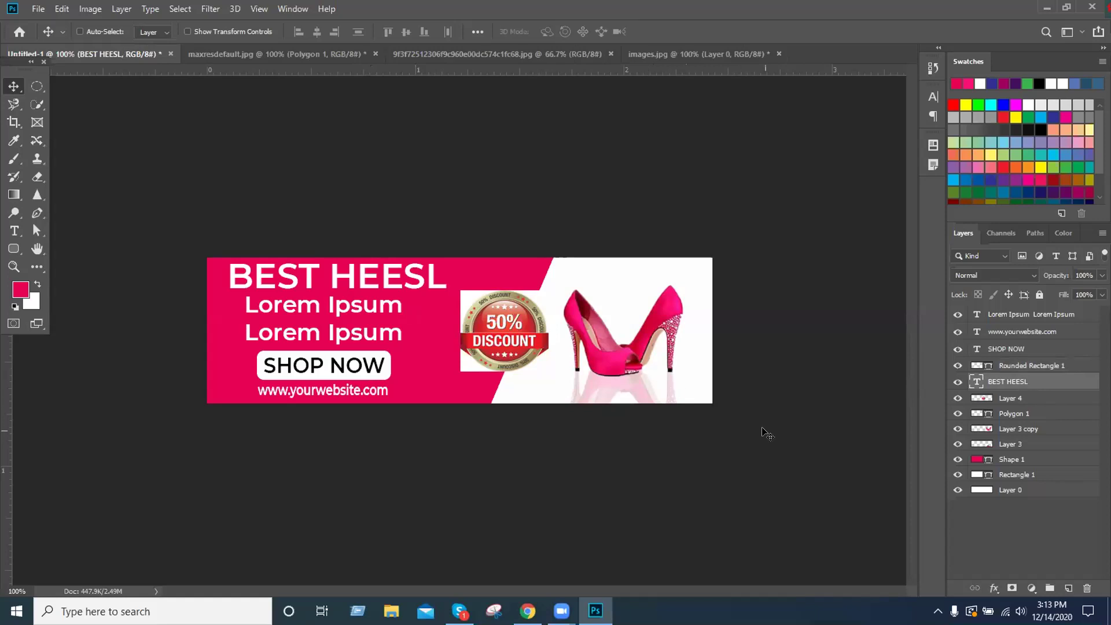
click(693, 54)
drag(518, 307, 544, 307)
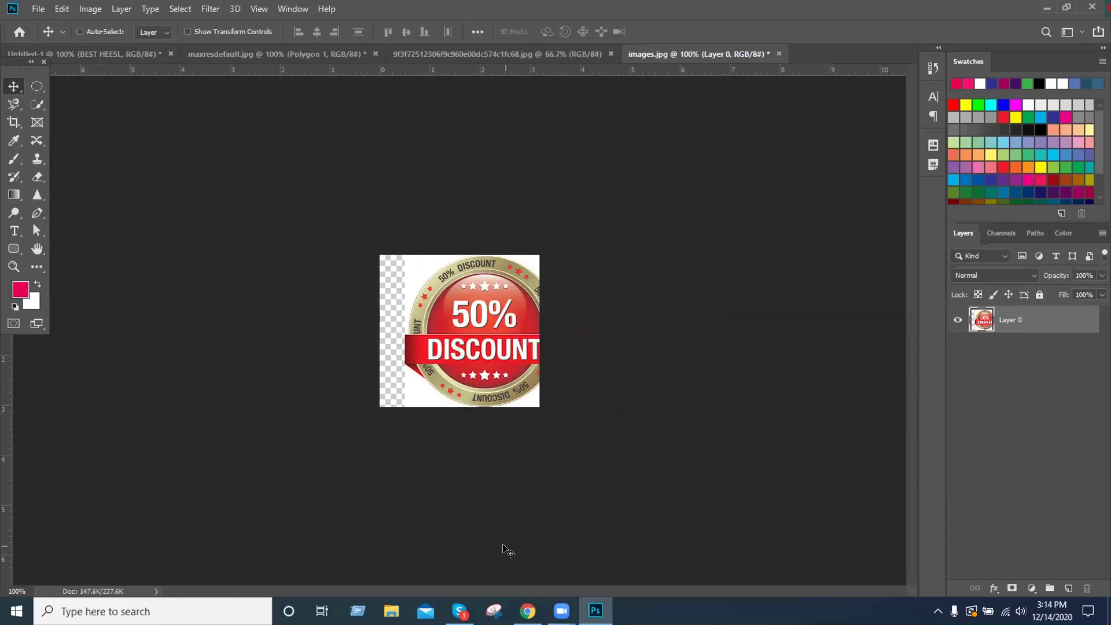
drag(515, 346, 485, 340)
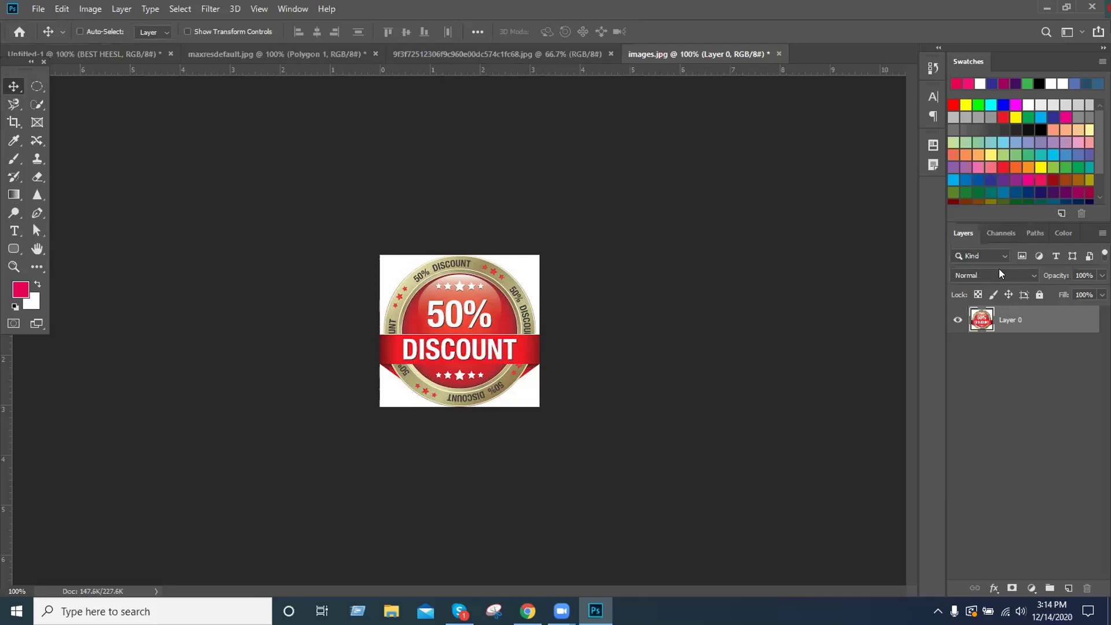
Try the Darken and Multiply blend modes on the discount badge layer, and set it to Linear Burn
click(1029, 275)
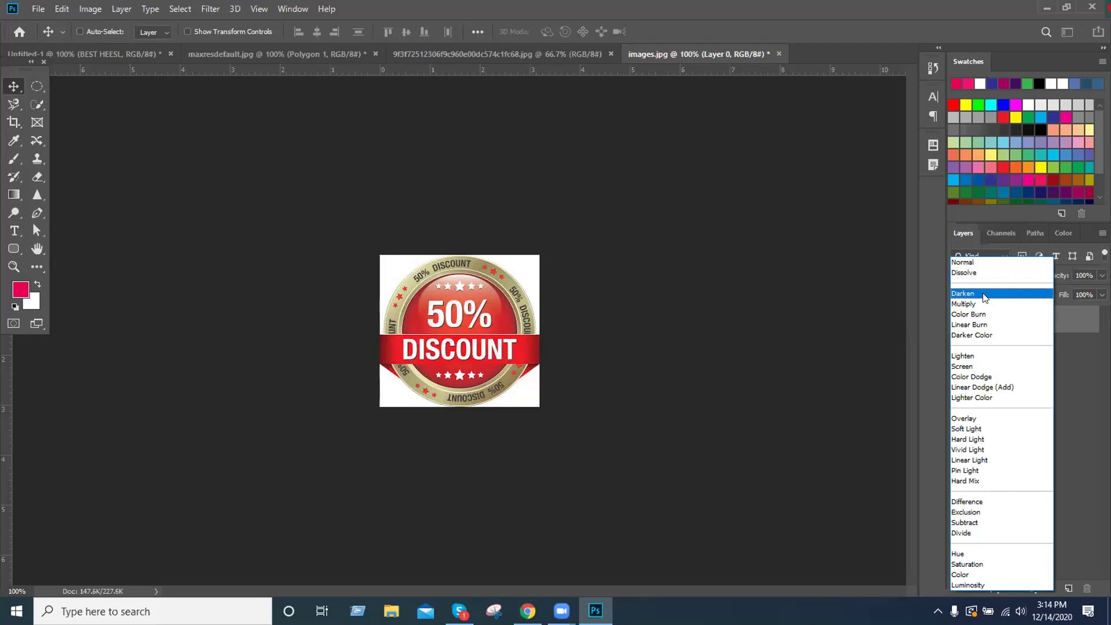
click(985, 295)
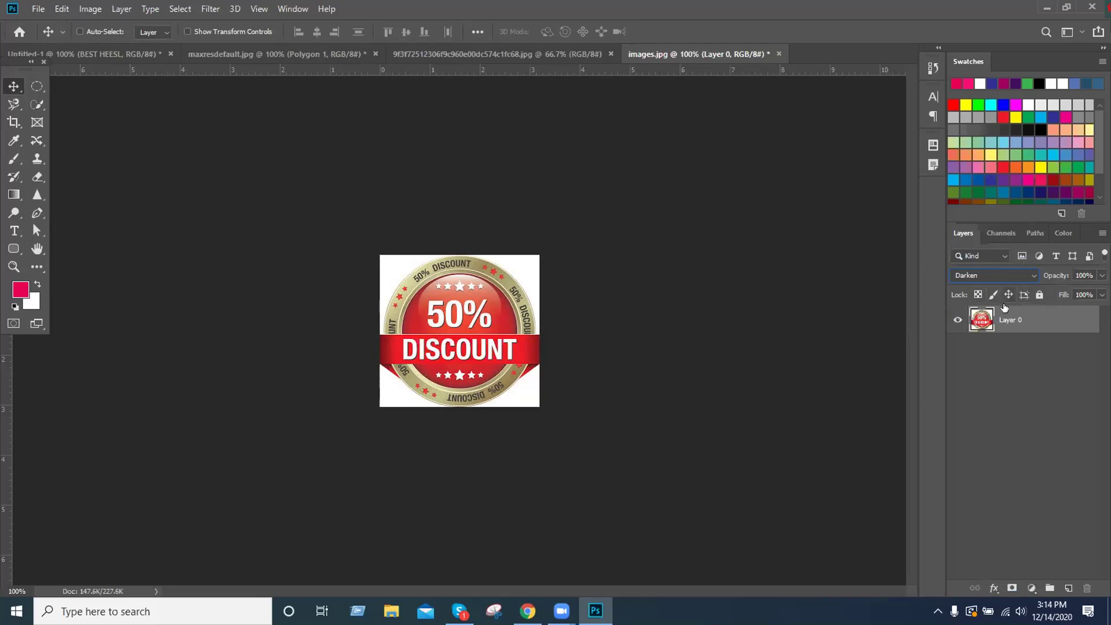
click(1028, 275)
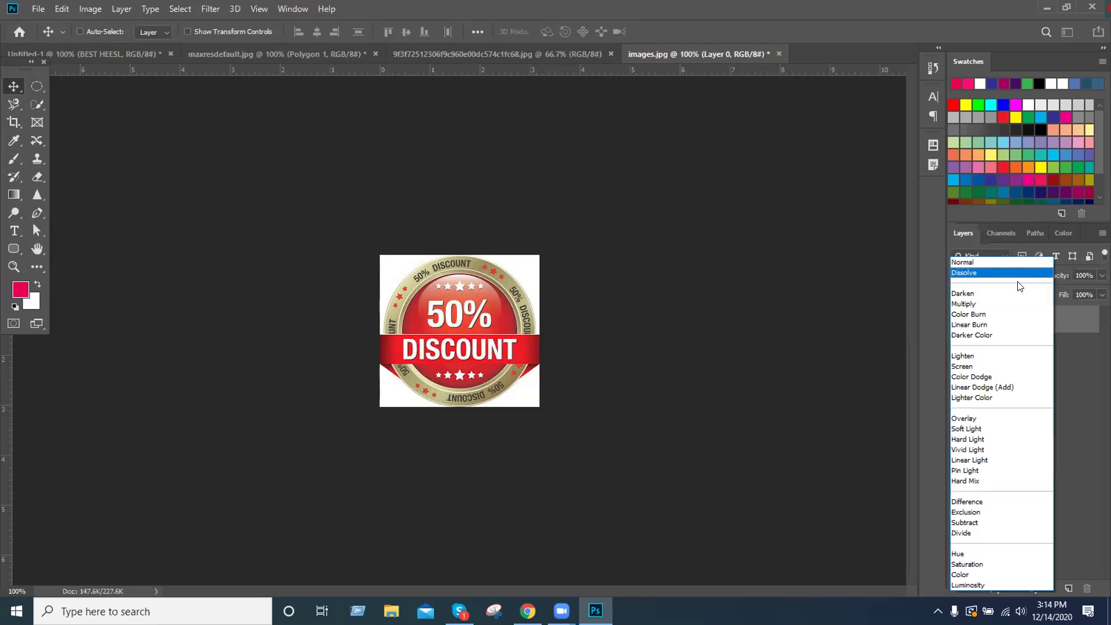
click(994, 305)
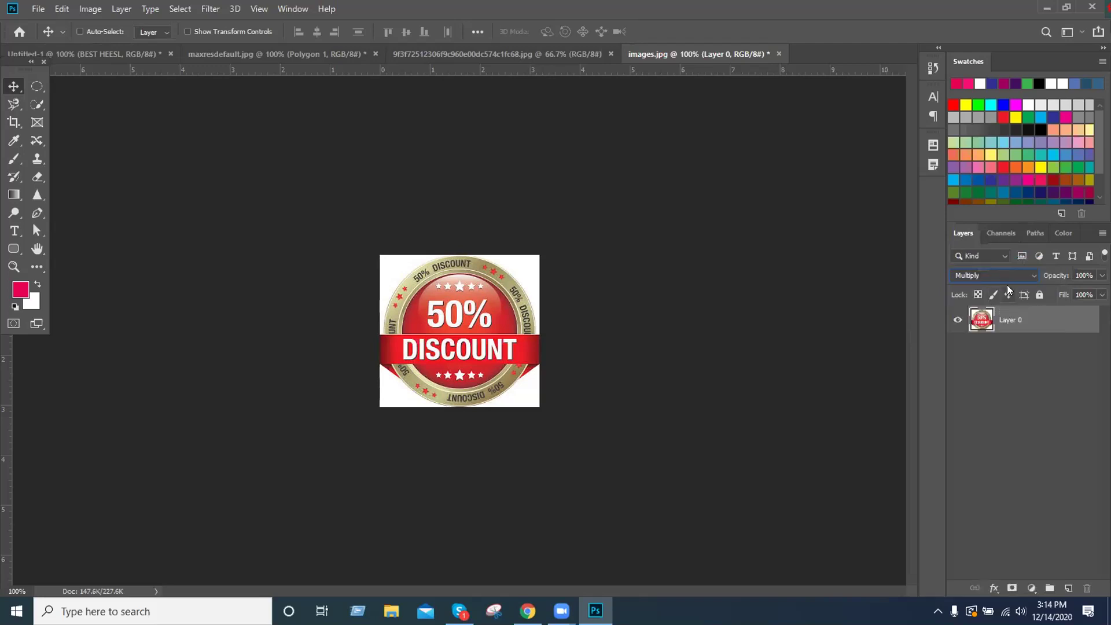
click(1036, 278)
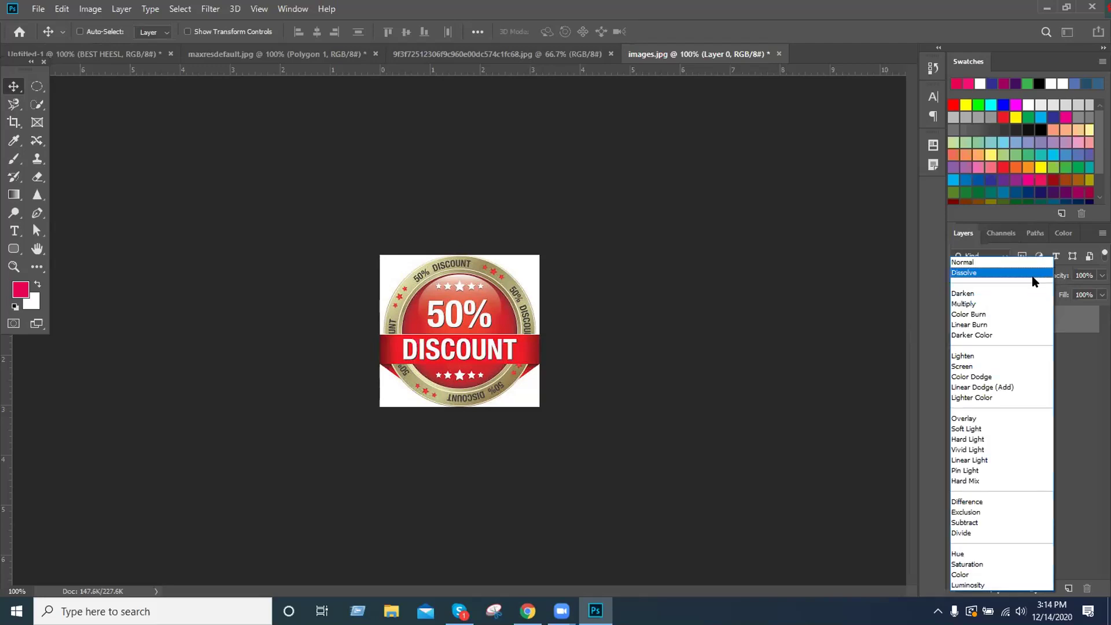
click(990, 324)
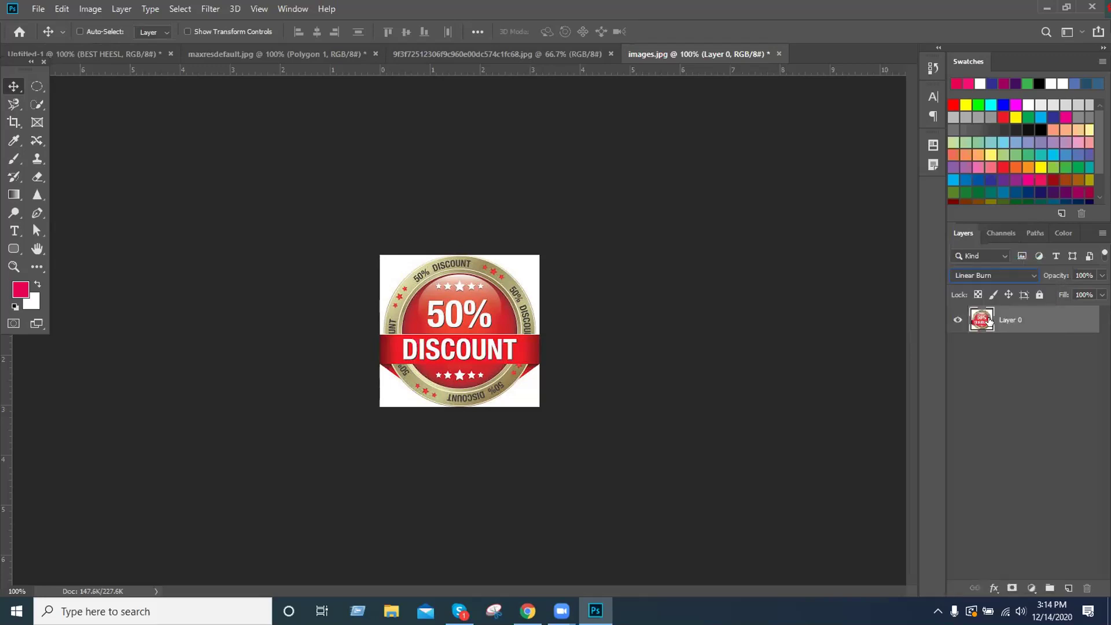
Reset the discount badge layer's blend mode to Normal, and check the badge already placed in the heels banner before returning to images.jpg
click(1028, 276)
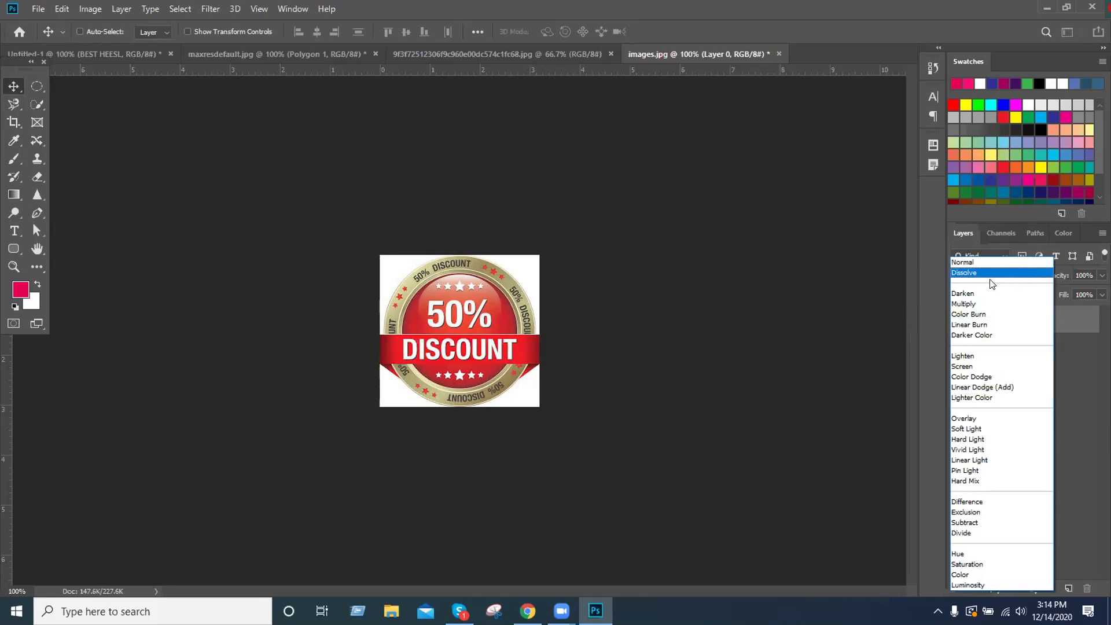
click(988, 263)
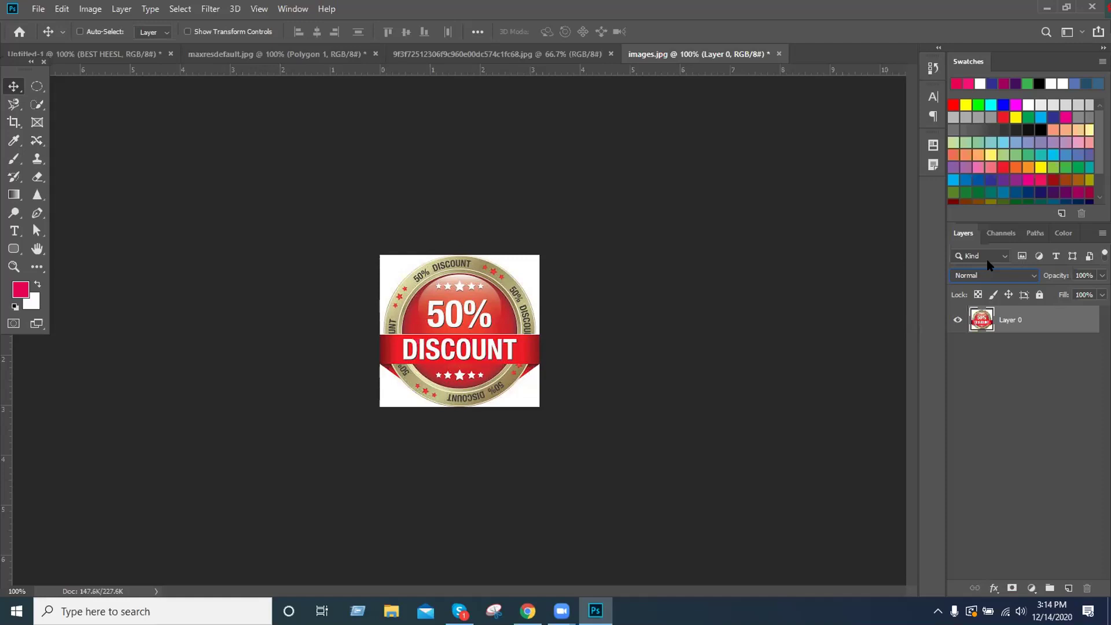
click(122, 53)
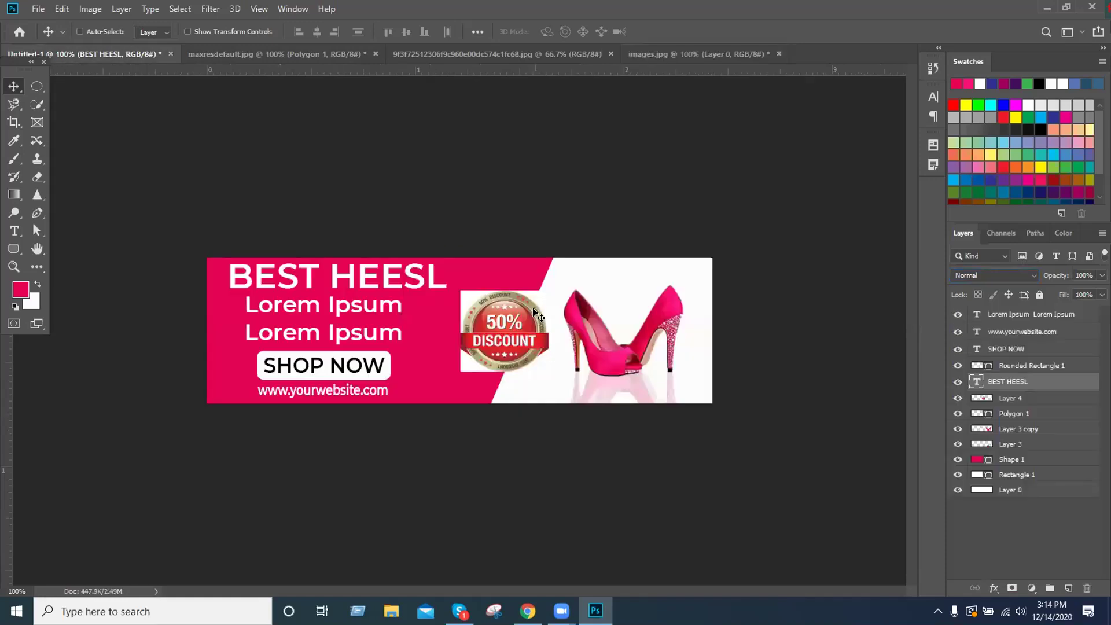
click(695, 51)
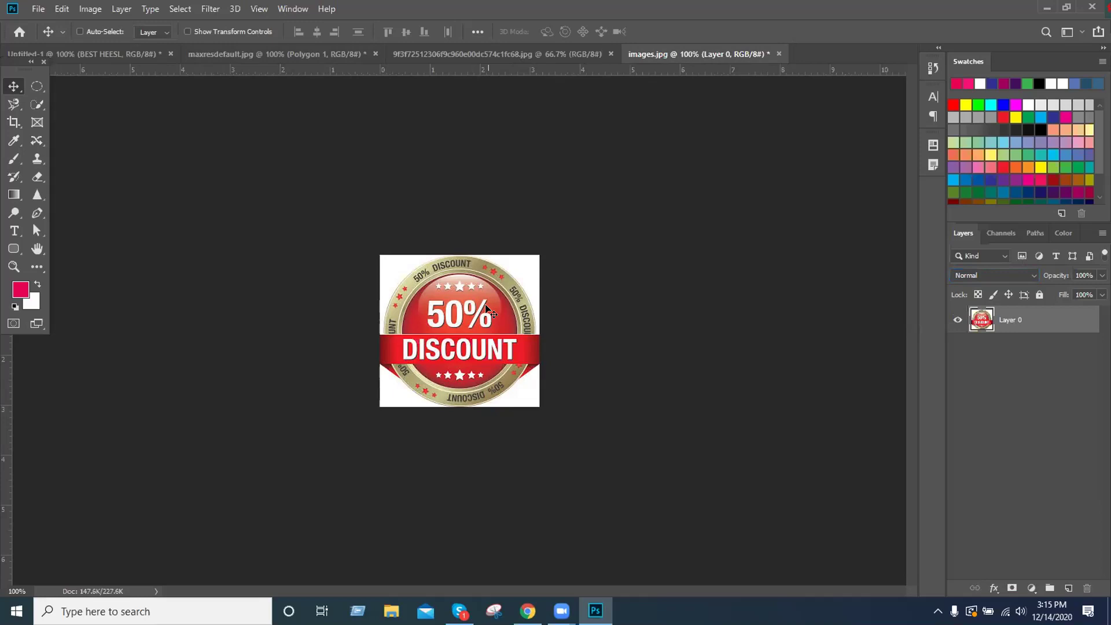
Try selecting the white background around the badge with the Magic Wand tool, and clear the selection
click(37, 104)
click(80, 118)
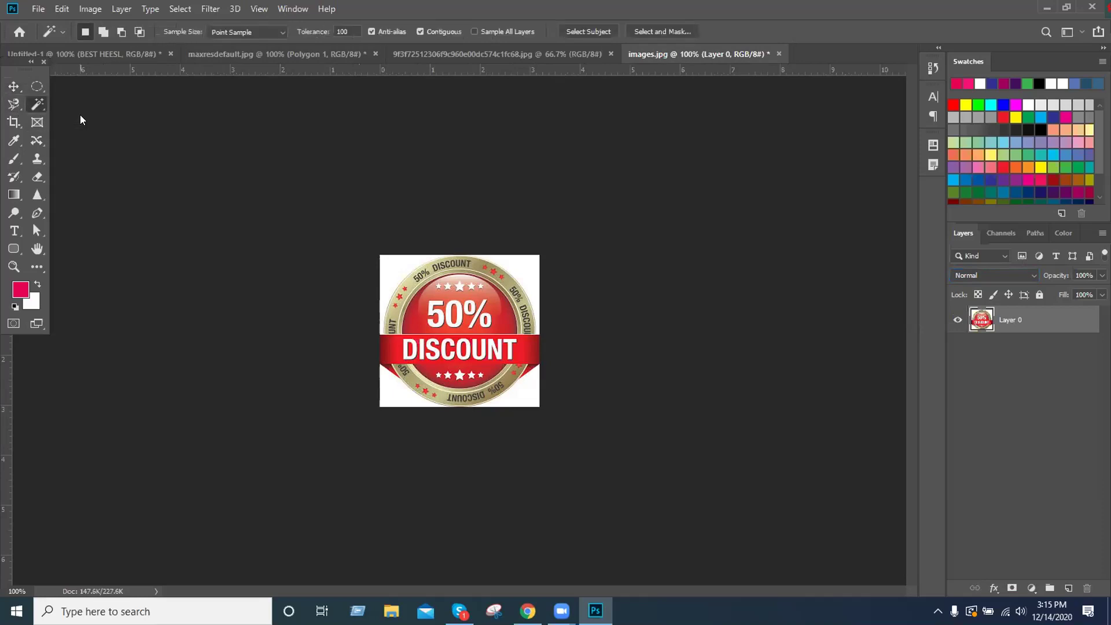
click(392, 271)
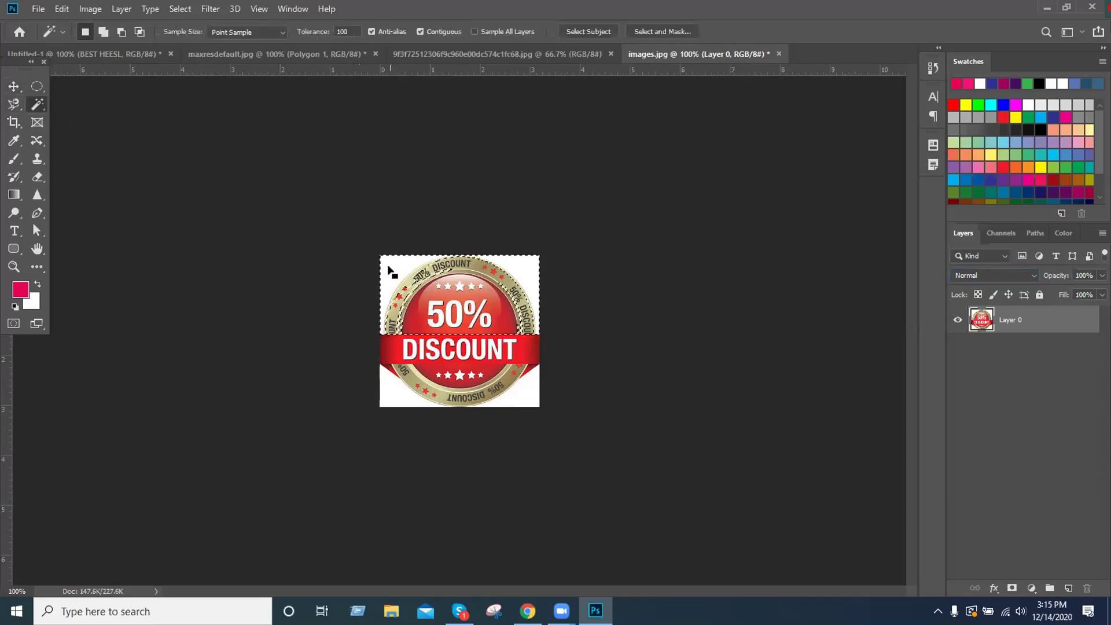
right_click(37, 105)
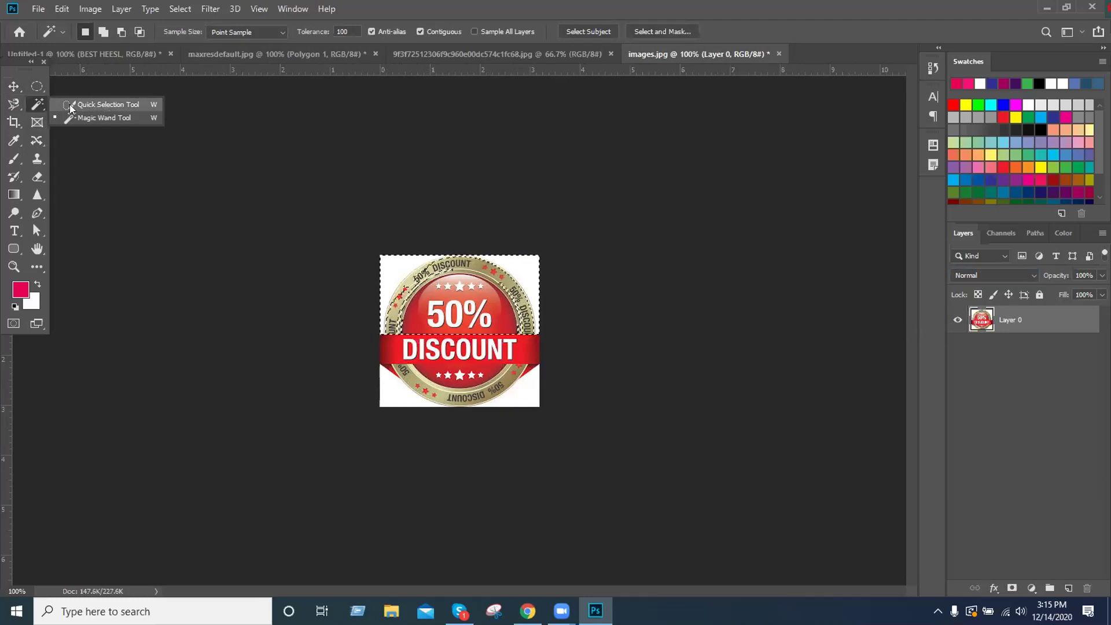
click(17, 104)
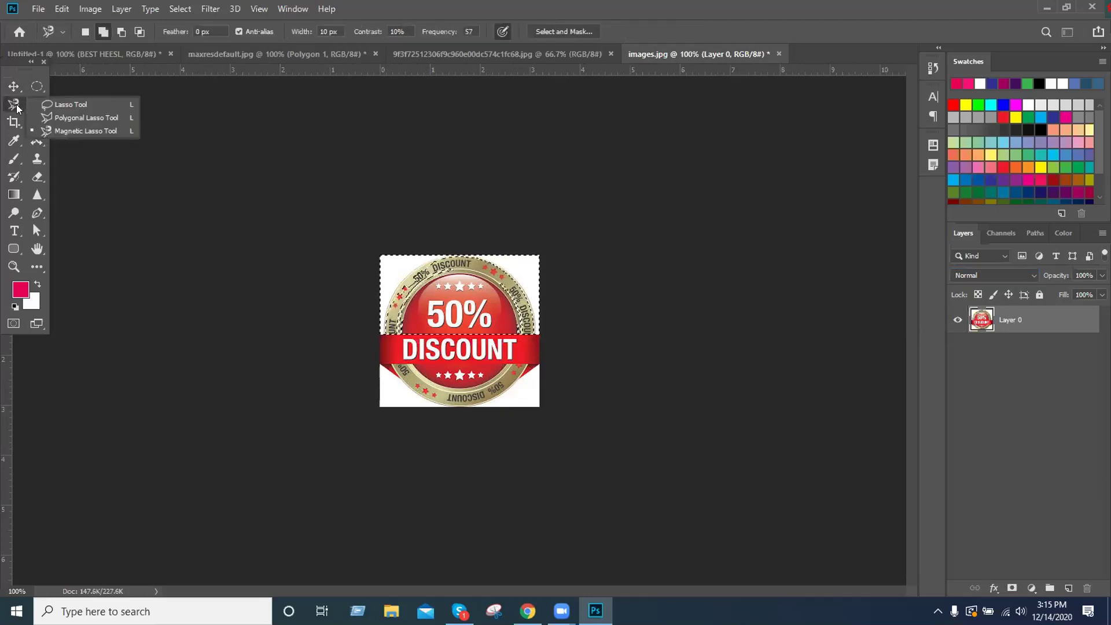
click(73, 130)
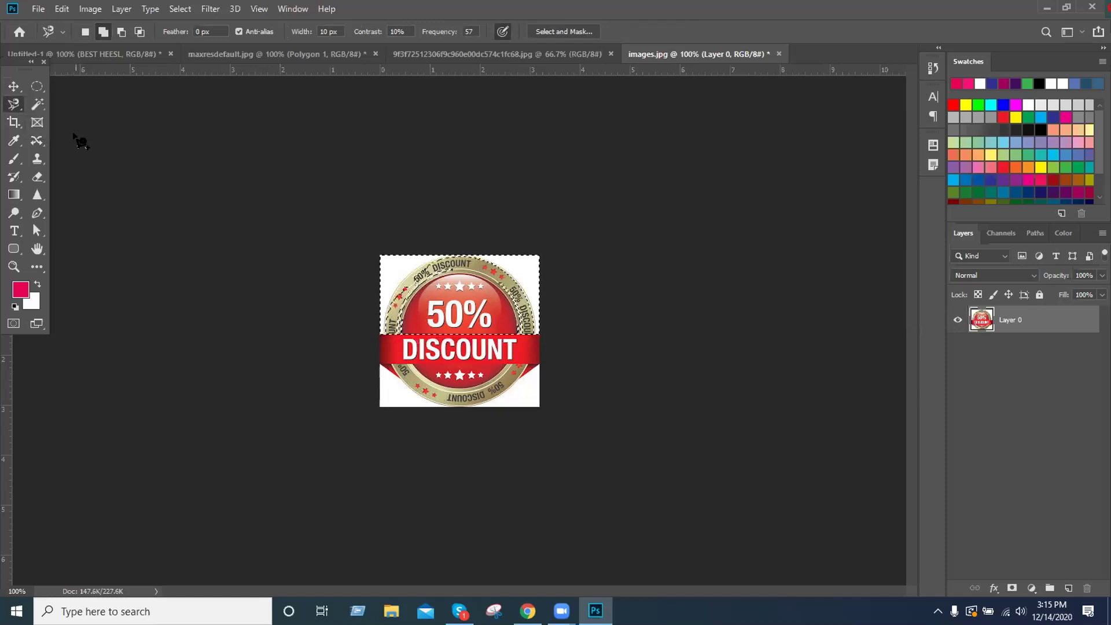
key(ctrl+d)
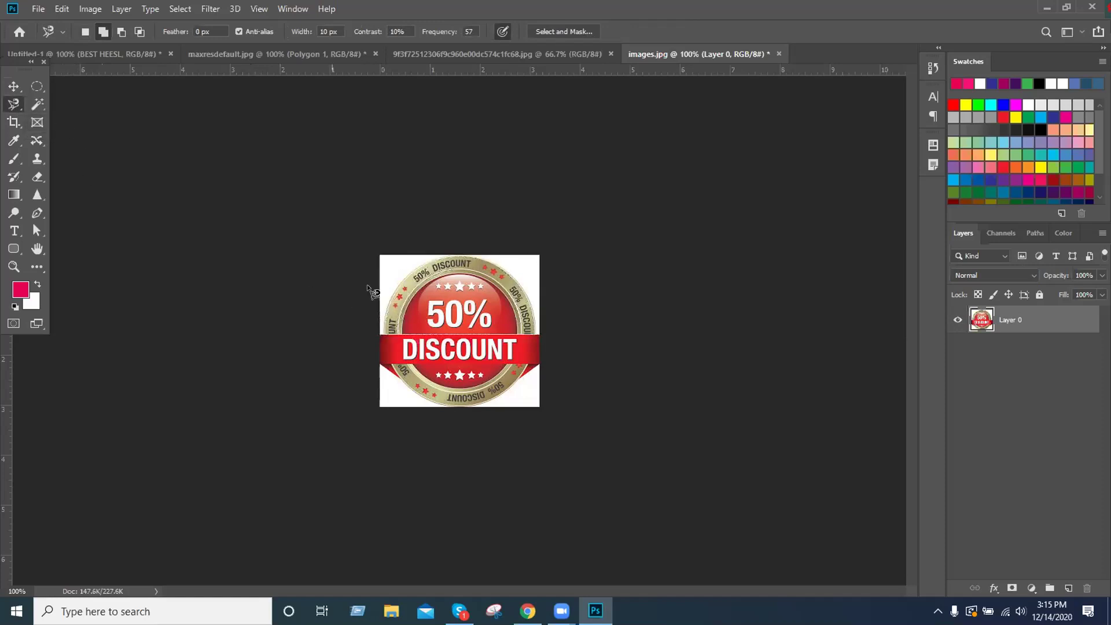
click(388, 271)
key(Escape)
click(13, 85)
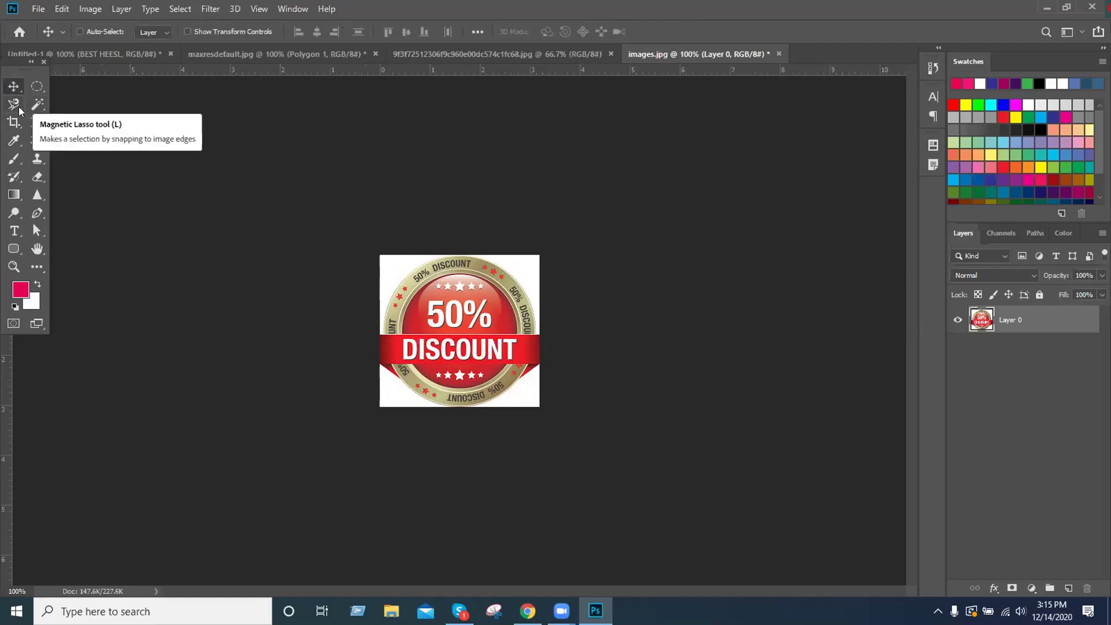
click(19, 106)
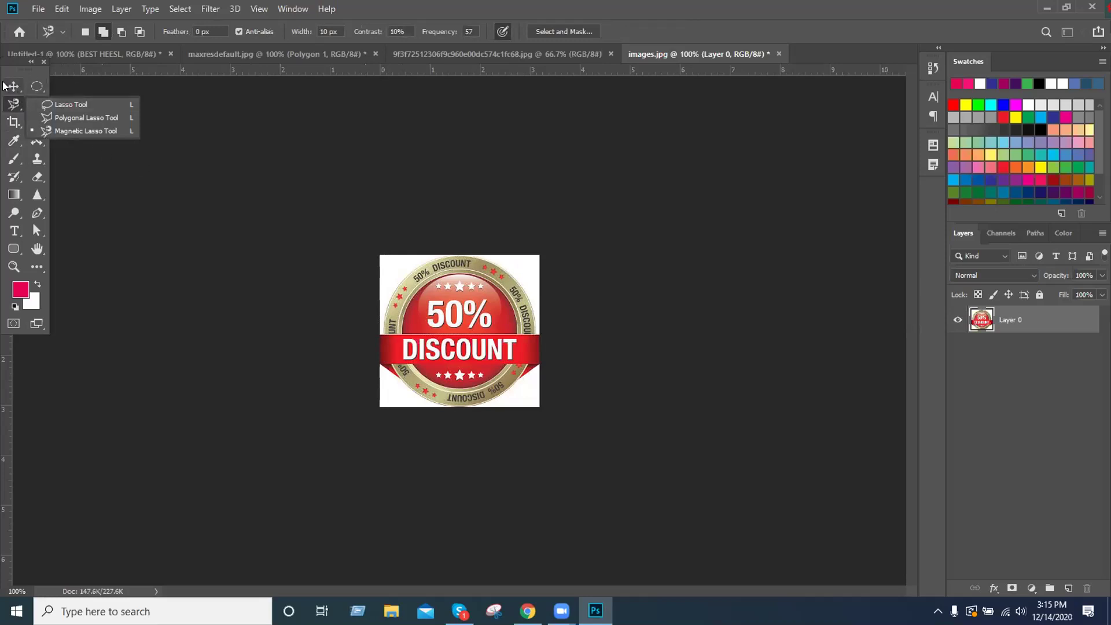
click(13, 86)
click(39, 105)
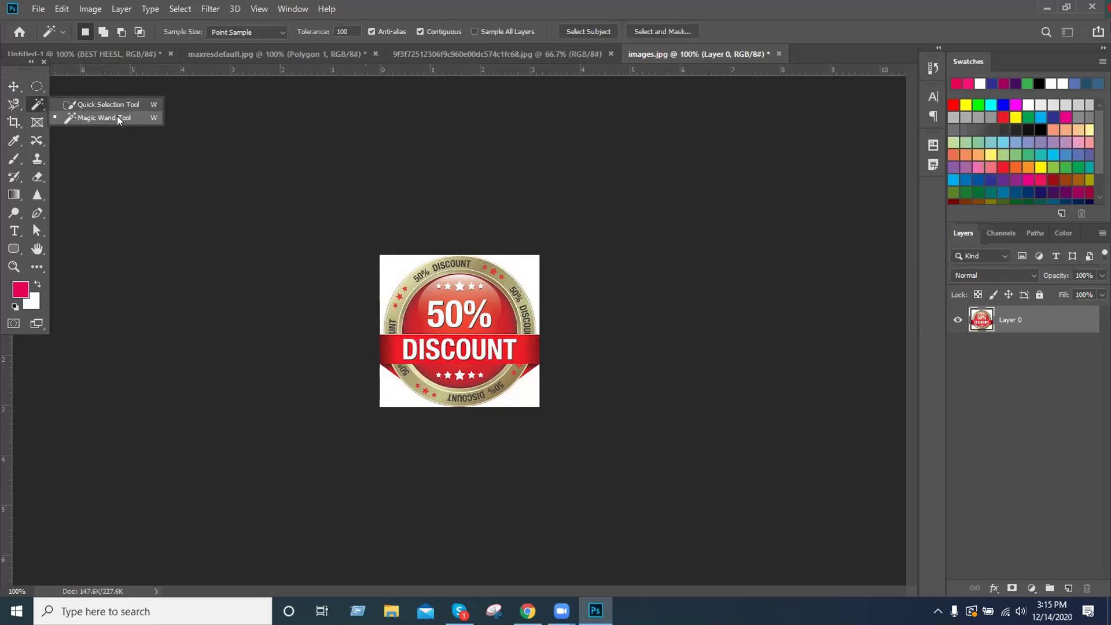
click(14, 122)
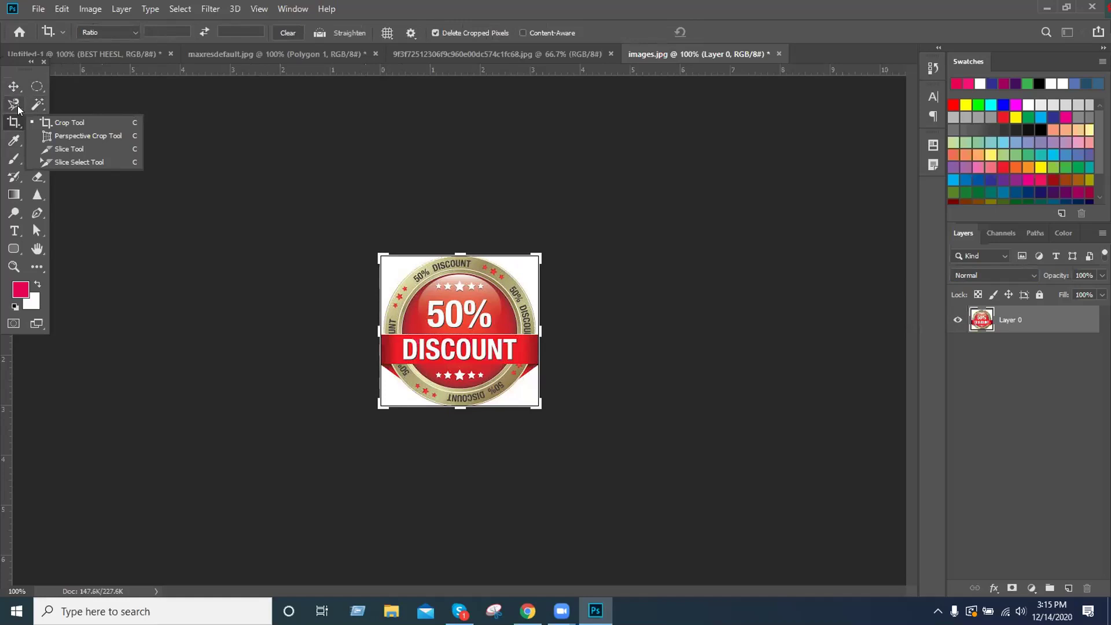
click(39, 106)
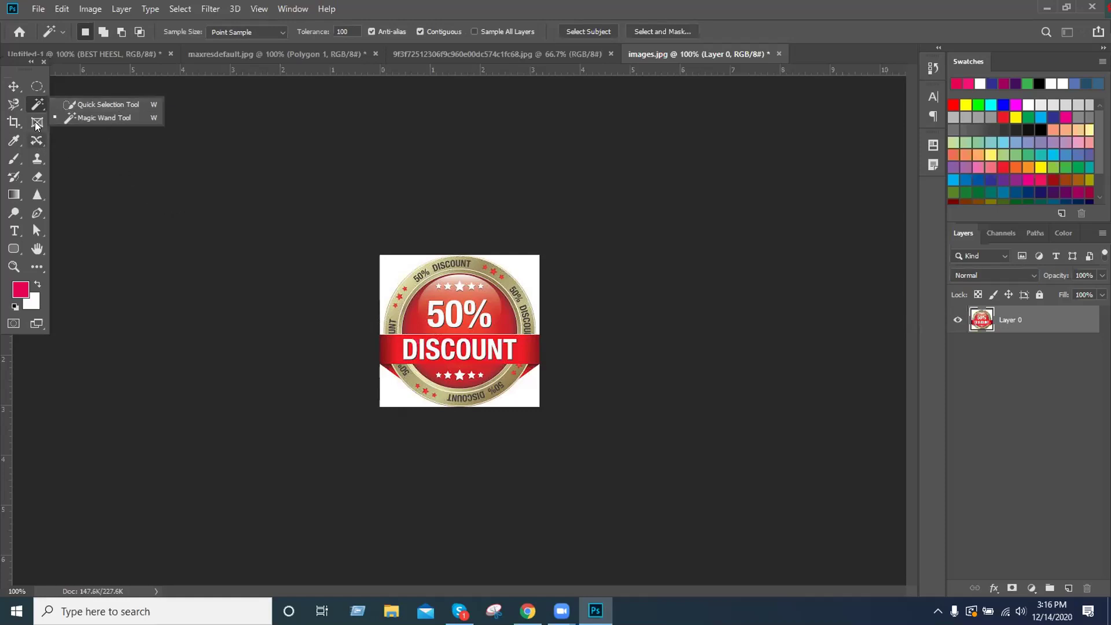
click(14, 105)
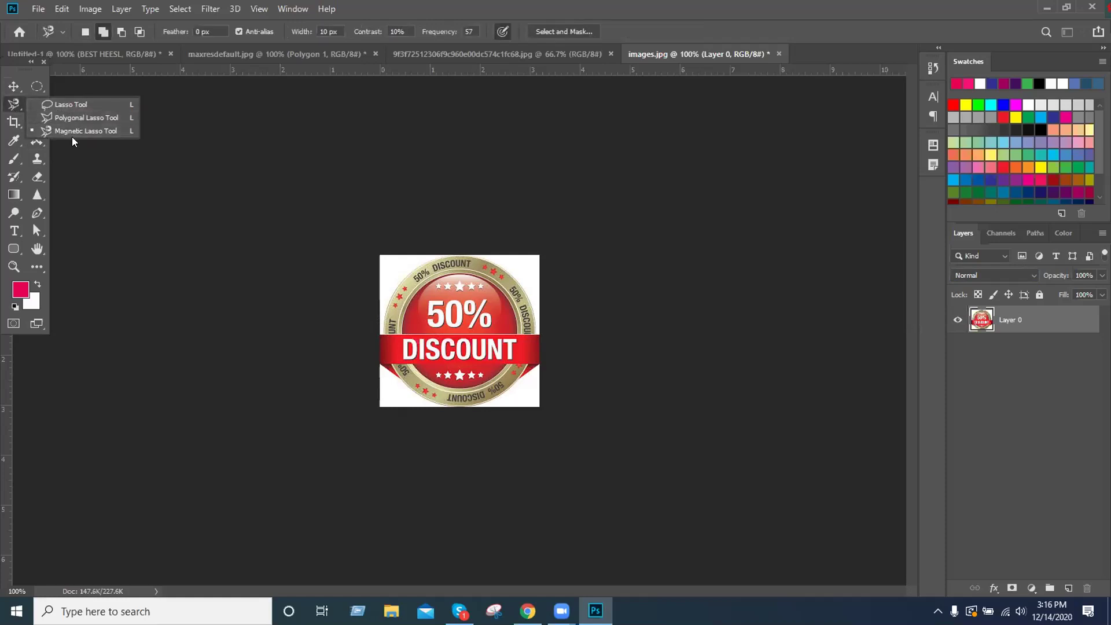
click(44, 87)
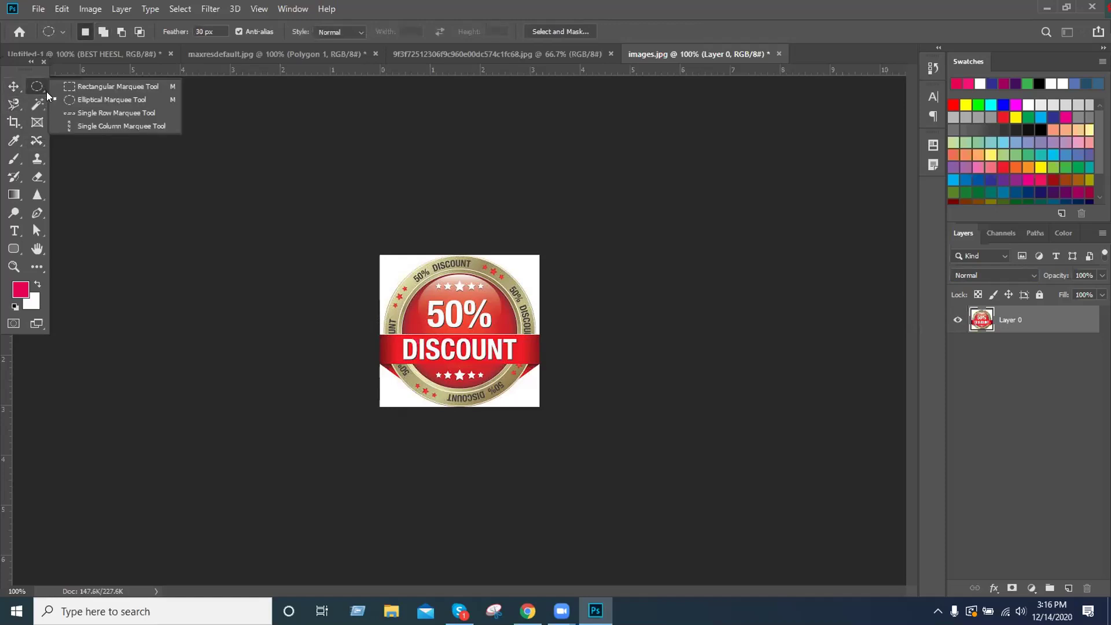
Select the round discount badge and its ribbon with the Quick Selection tool, enlarging the brush to 35
click(38, 104)
click(62, 103)
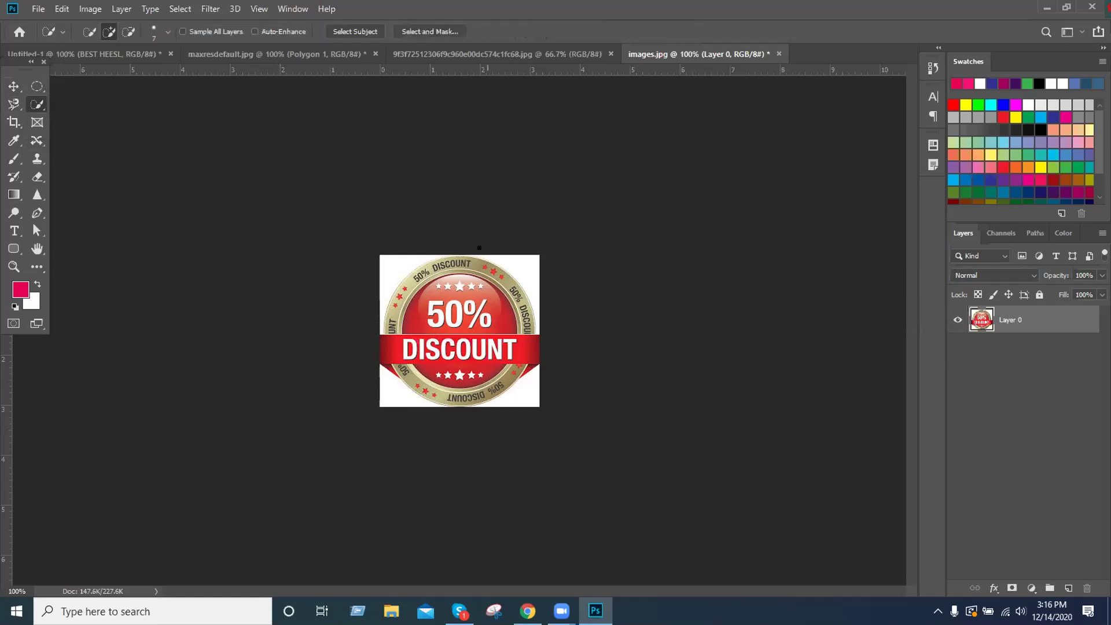
mouse_move(436, 261)
mouse_down()
mouse_move(524, 371)
mouse_move(462, 399)
mouse_move(442, 383)
mouse_up()
key(bracketright)
key(bracketright)
key(bracketright)
key(bracketright)
key(bracketright)
key(bracketright)
key(bracketright)
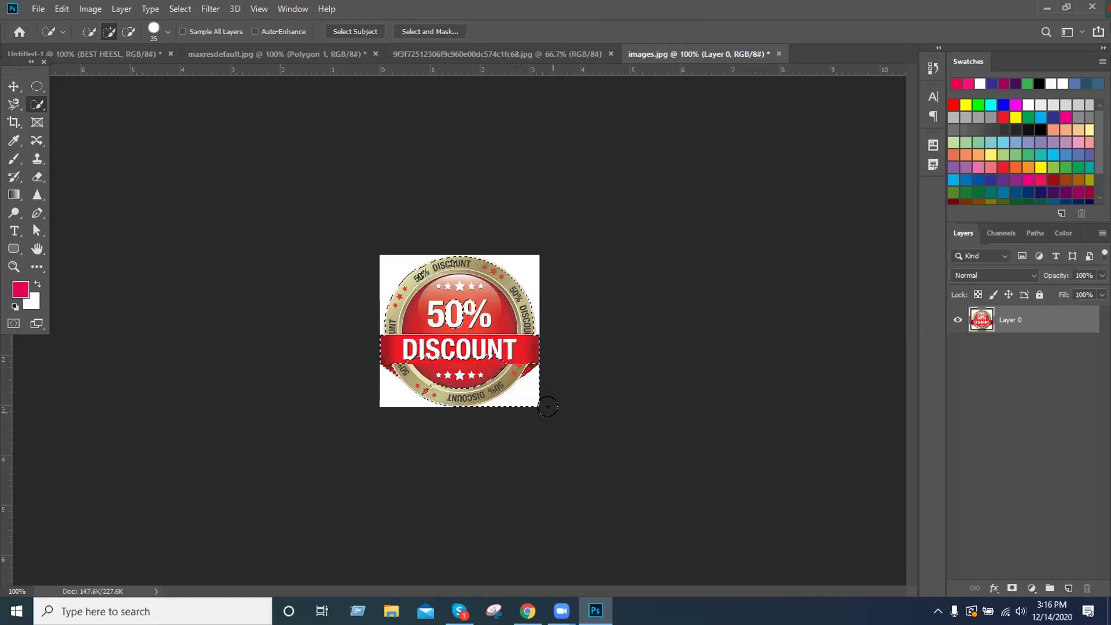
Subtract the white lower corner from the badge selection, and include the lower ring using a brush size of 20
key(alt)
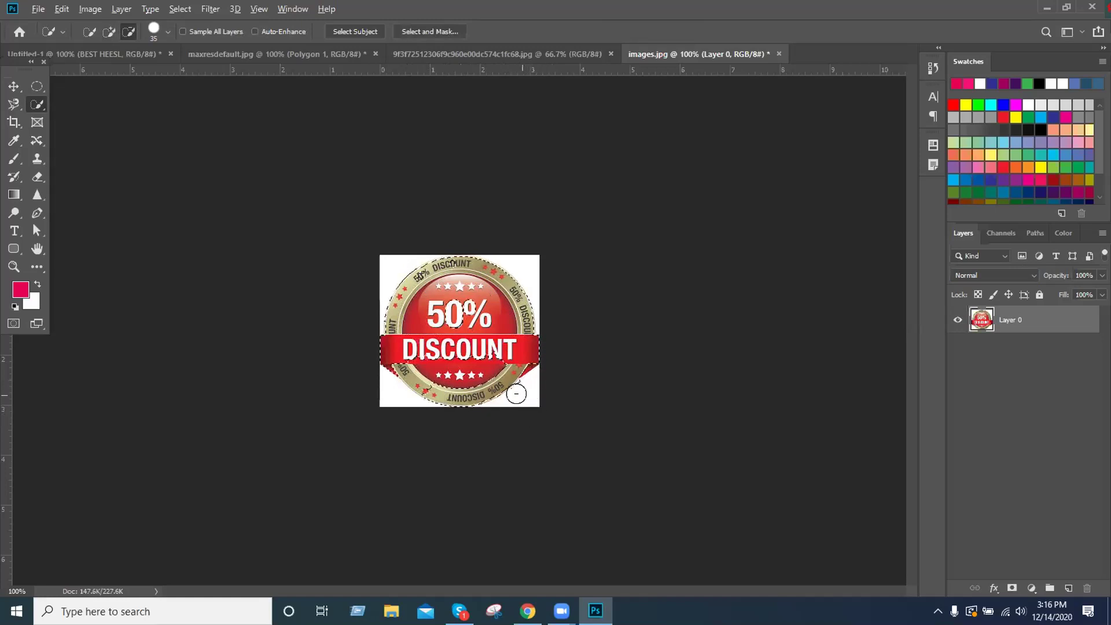
key(bracketleft)
key(bracketleft)
key(bracketleft)
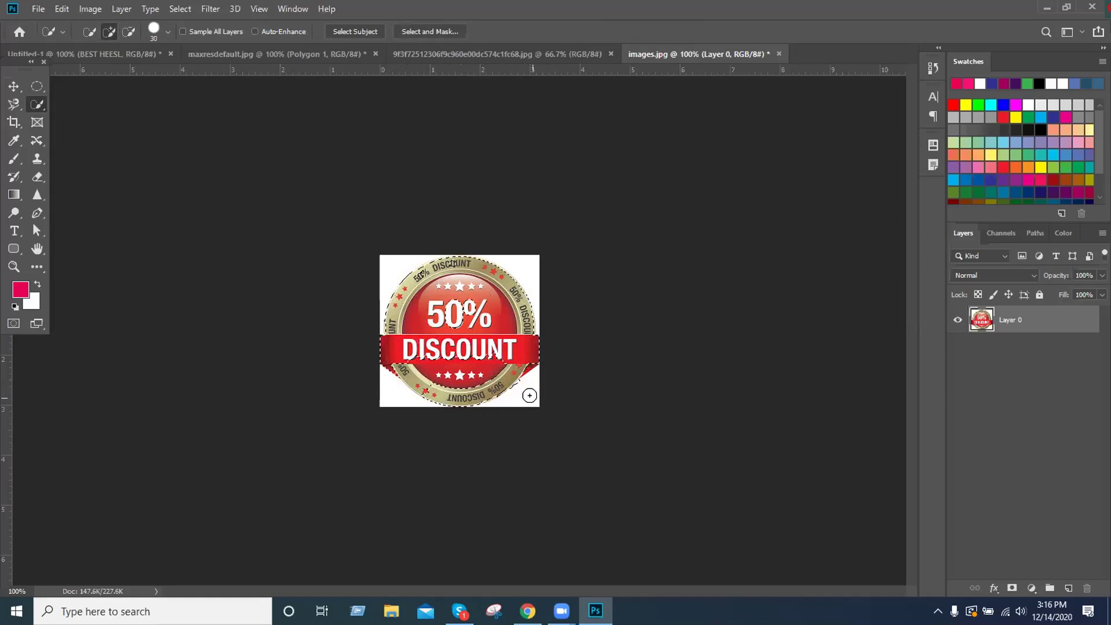
key(ctrl+plus)
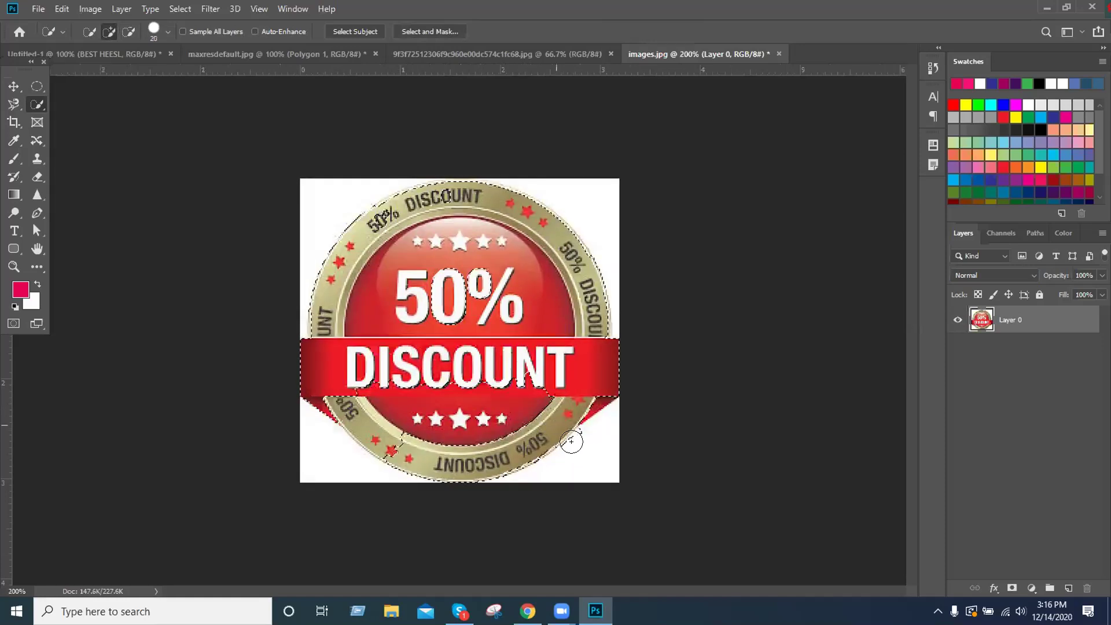
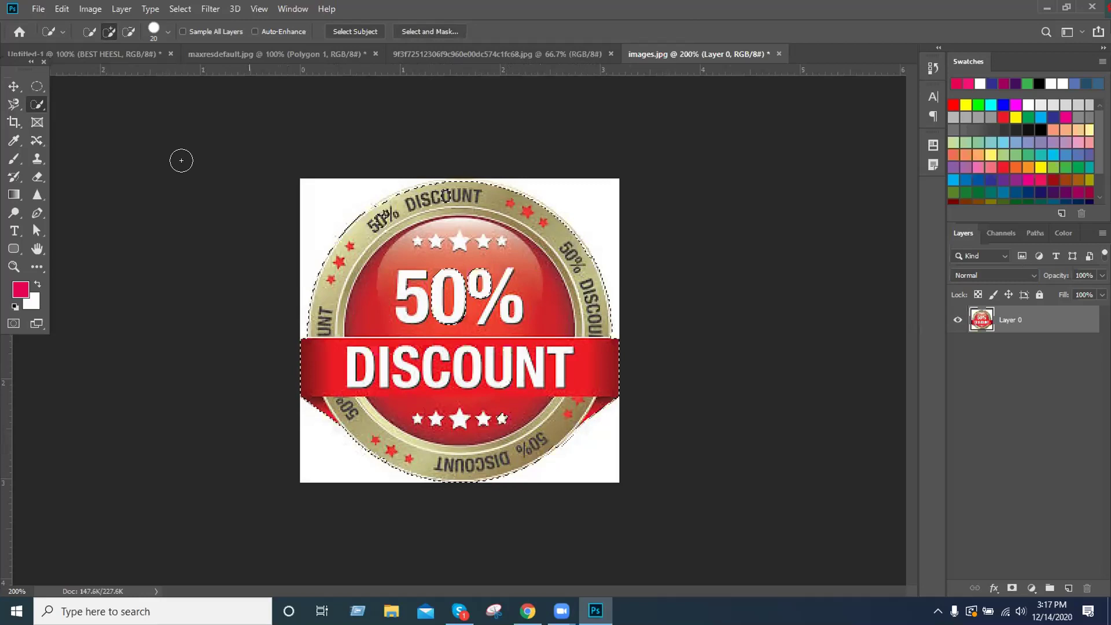
Fill the selection gaps at the "50%" zero and the upper ring lettering, and subtract the white upper corner beside the ring
click(13, 86)
drag(415, 355, 489, 363)
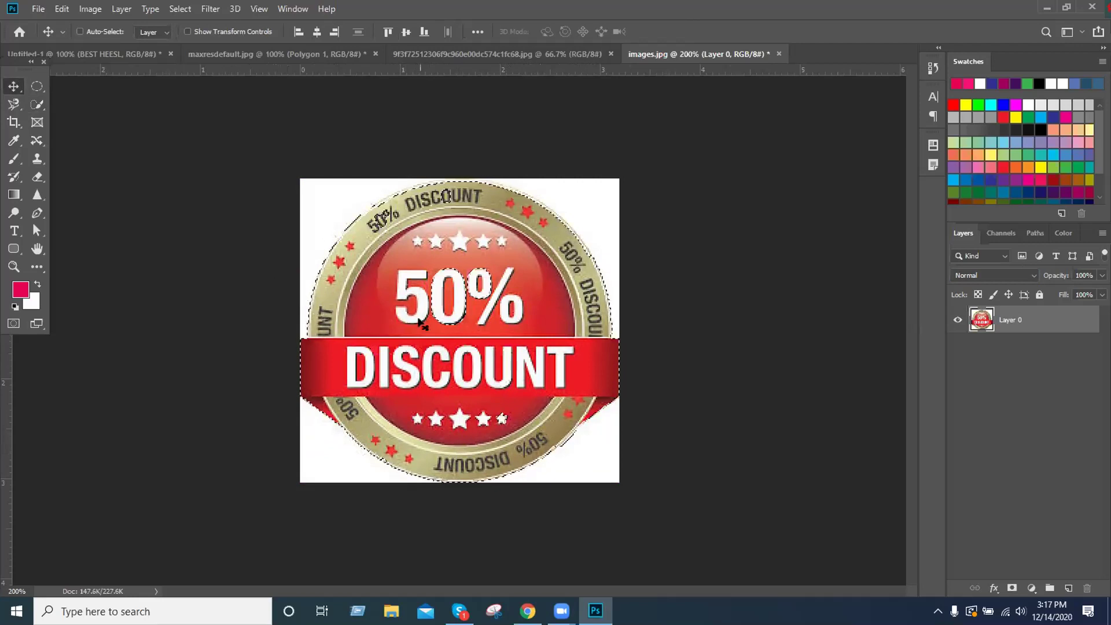
click(37, 105)
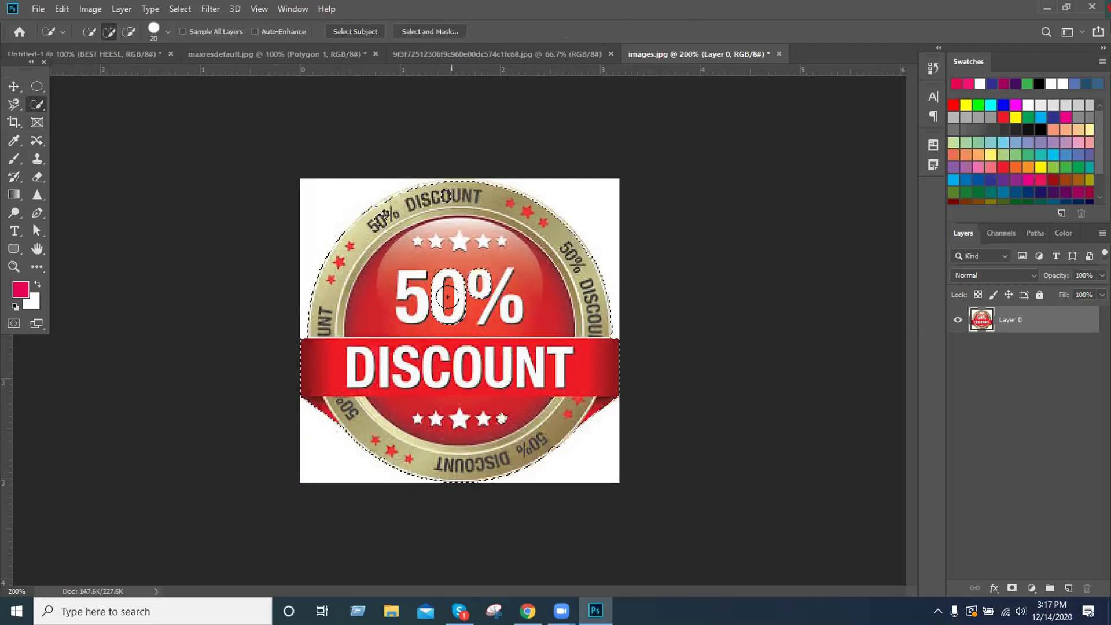
key(alt)
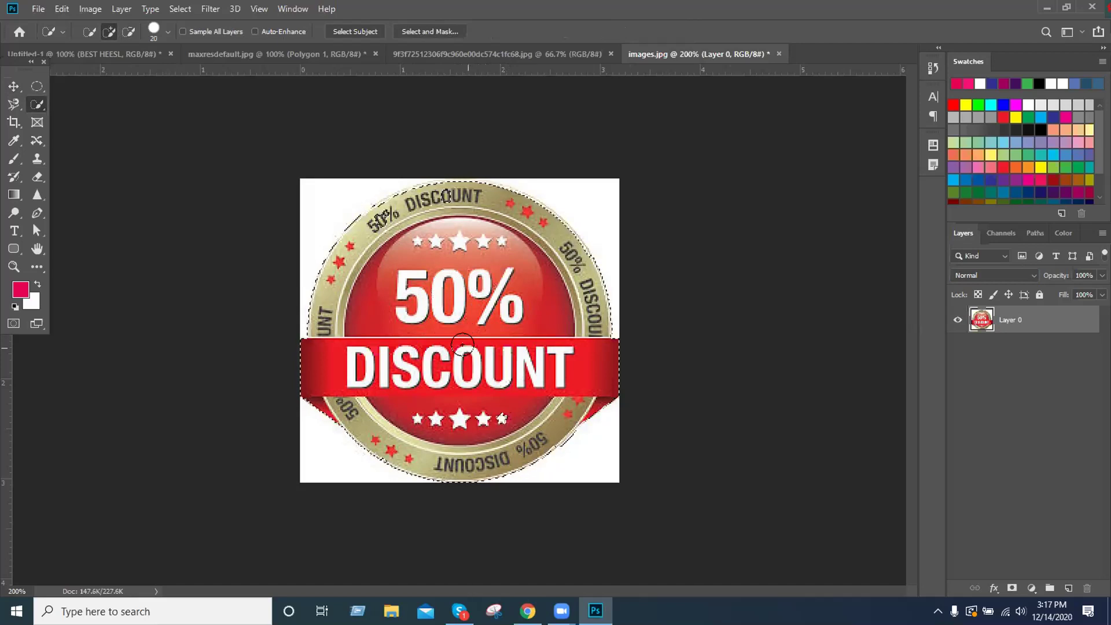
drag(446, 195, 373, 216)
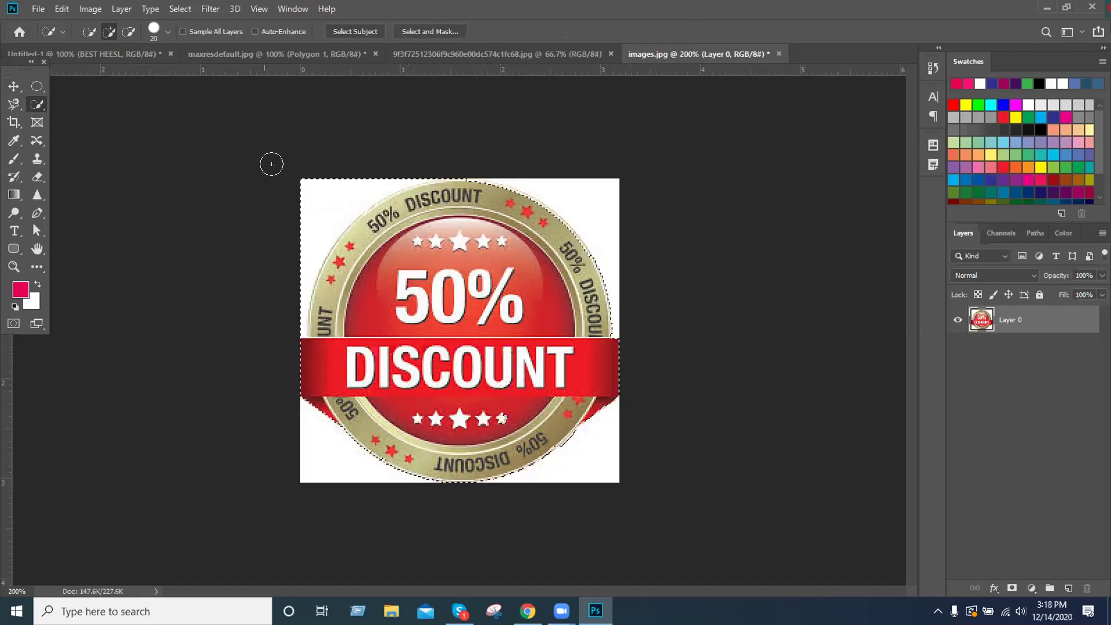
key(alt)
drag(306, 173, 315, 201)
Try placing the selected badge in the heels banner, undo the placement, and return to images.jpg
click(13, 85)
mouse_move(353, 317)
mouse_down()
mouse_move(486, 316)
mouse_move(148, 67)
mouse_move(111, 54)
mouse_move(400, 343)
mouse_move(458, 350)
mouse_move(506, 339)
mouse_move(489, 346)
mouse_move(507, 351)
mouse_up()
key(ctrl+z)
key(ctrl+z)
key(ctrl+z)
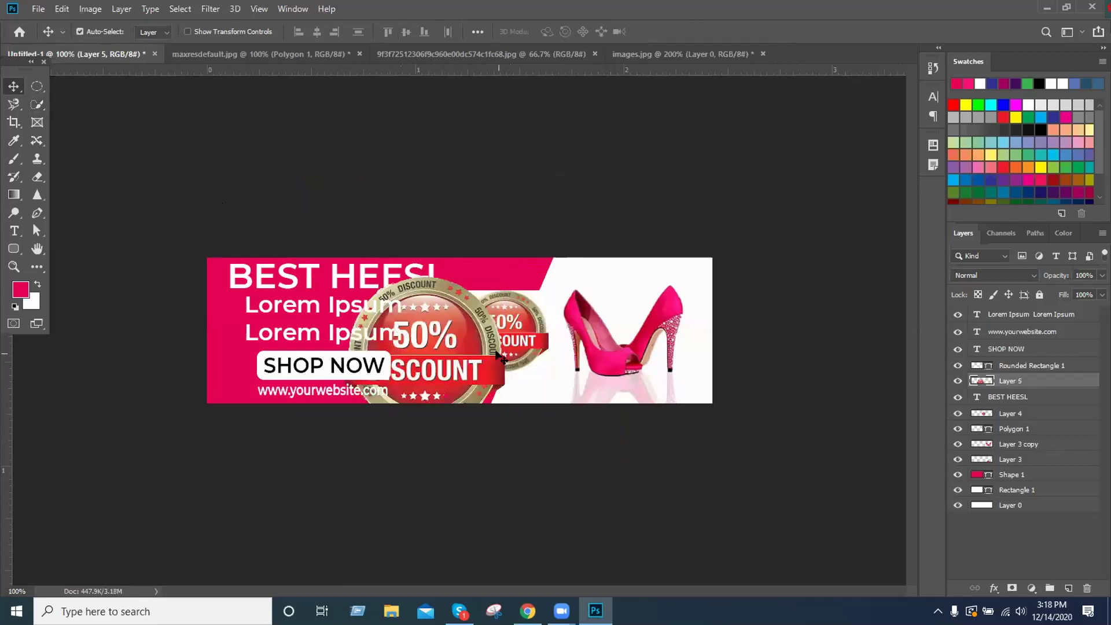
key(ctrl+z)
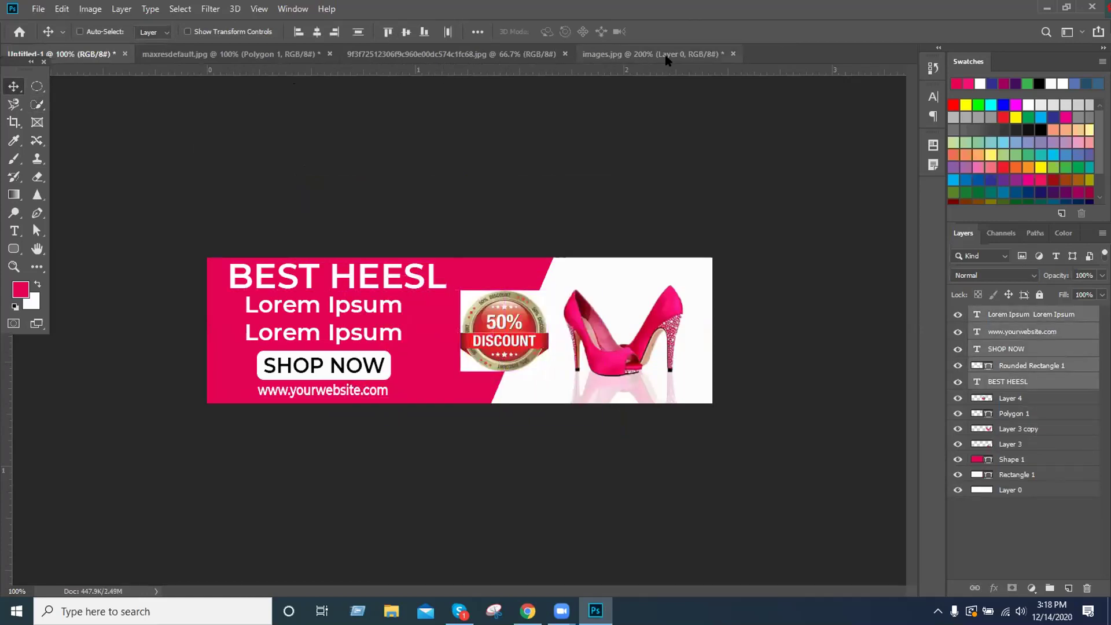
click(667, 56)
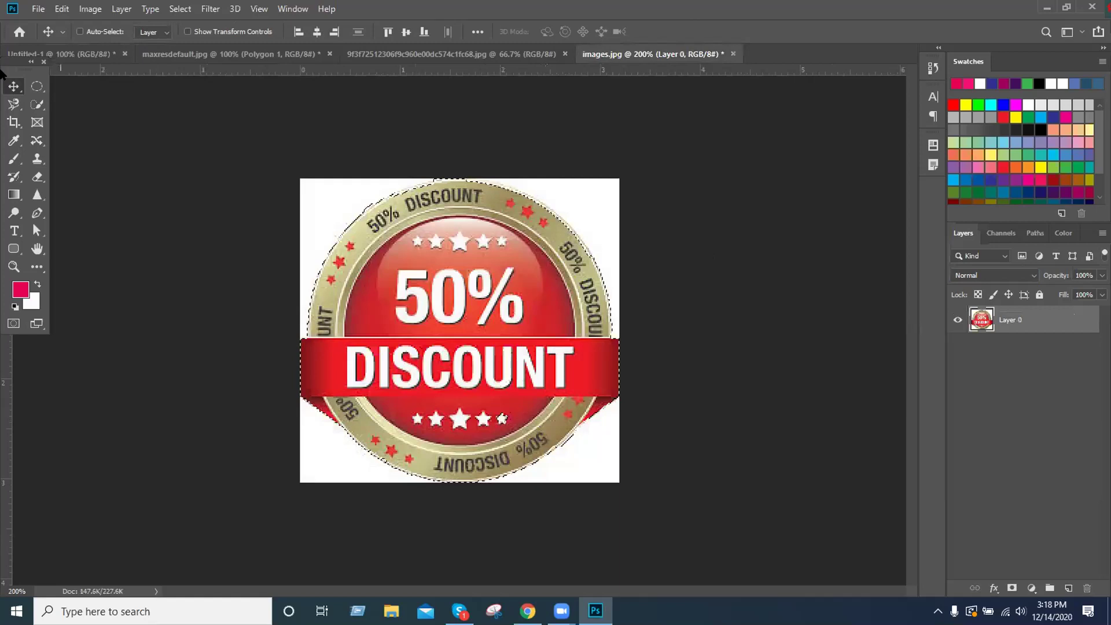
Refine the badge selection along the ring's upper edge with the Quick Selection tool at brush size 10
click(37, 104)
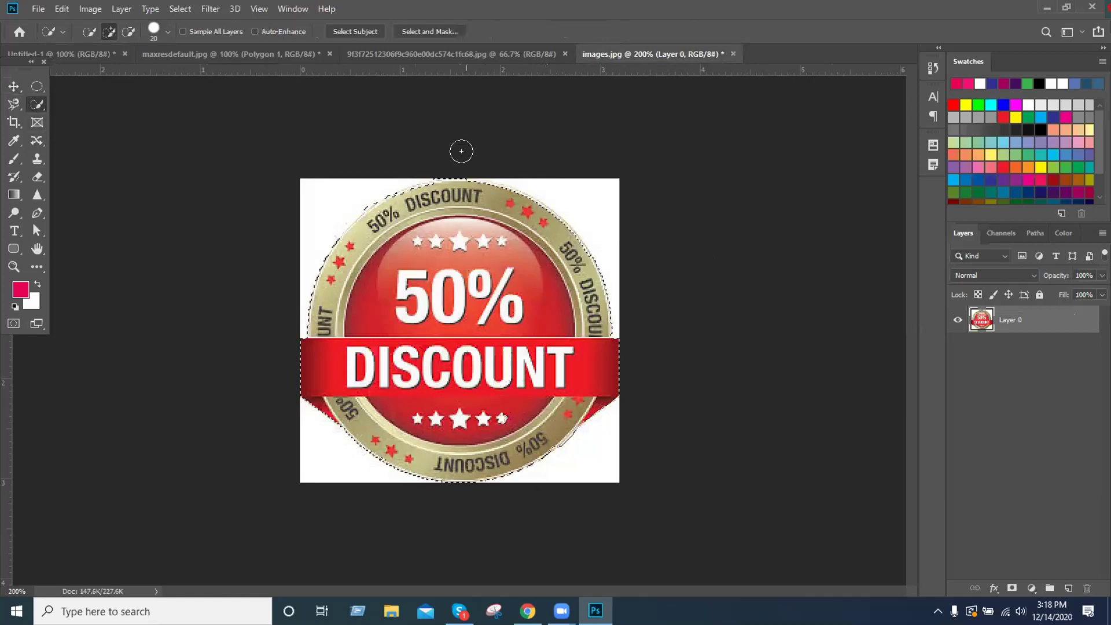
key(bracketright)
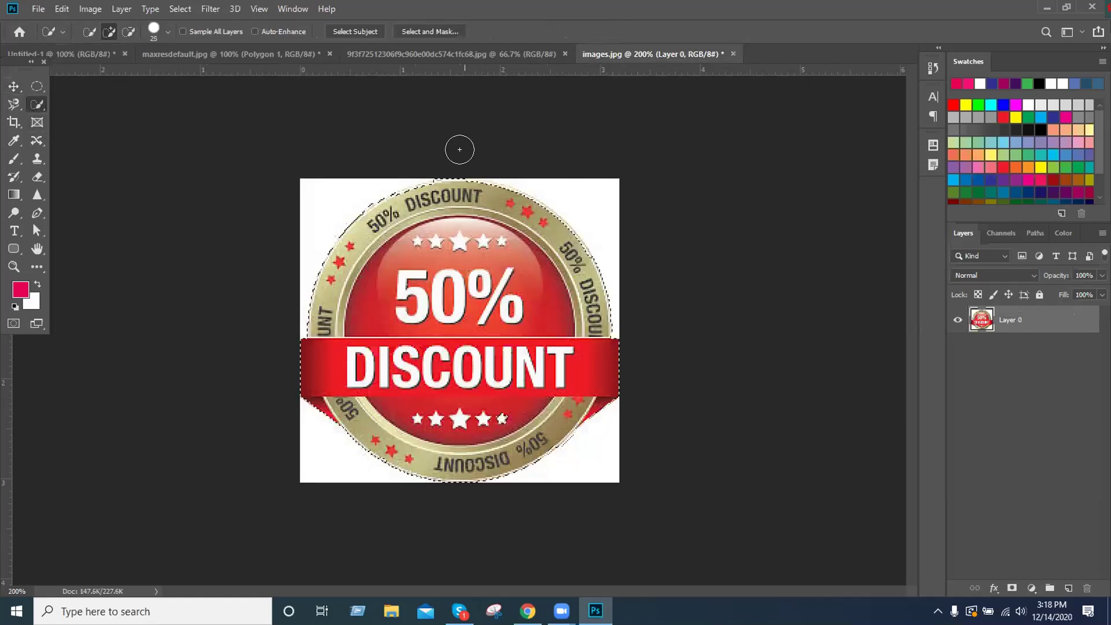
key(bracketleft)
key(bracketleft)
key(bracketleft)
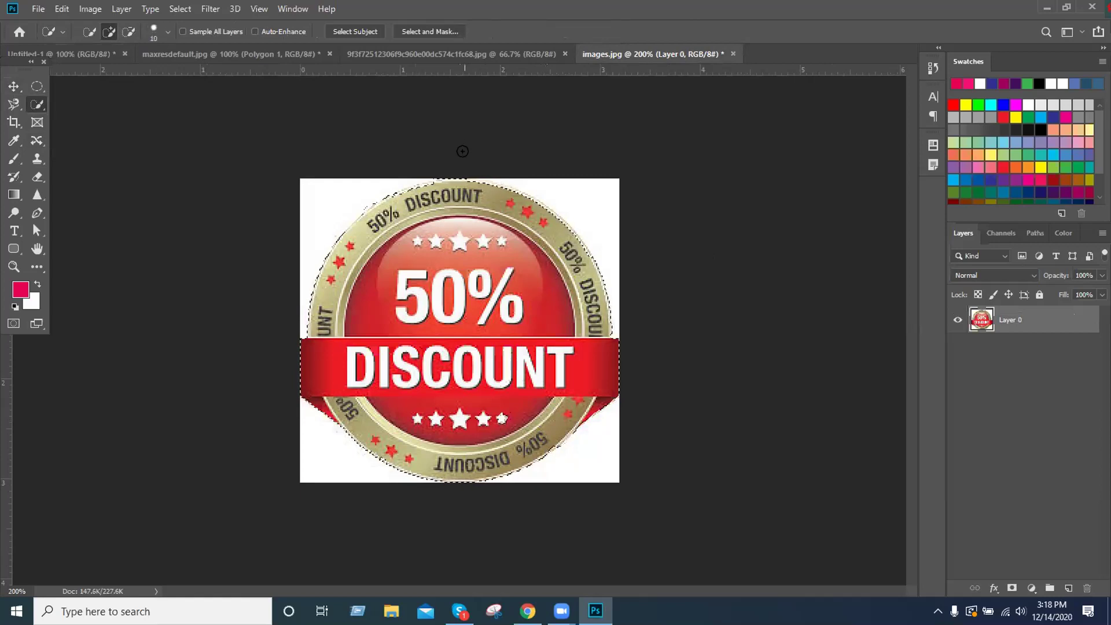
key(ctrl+plus)
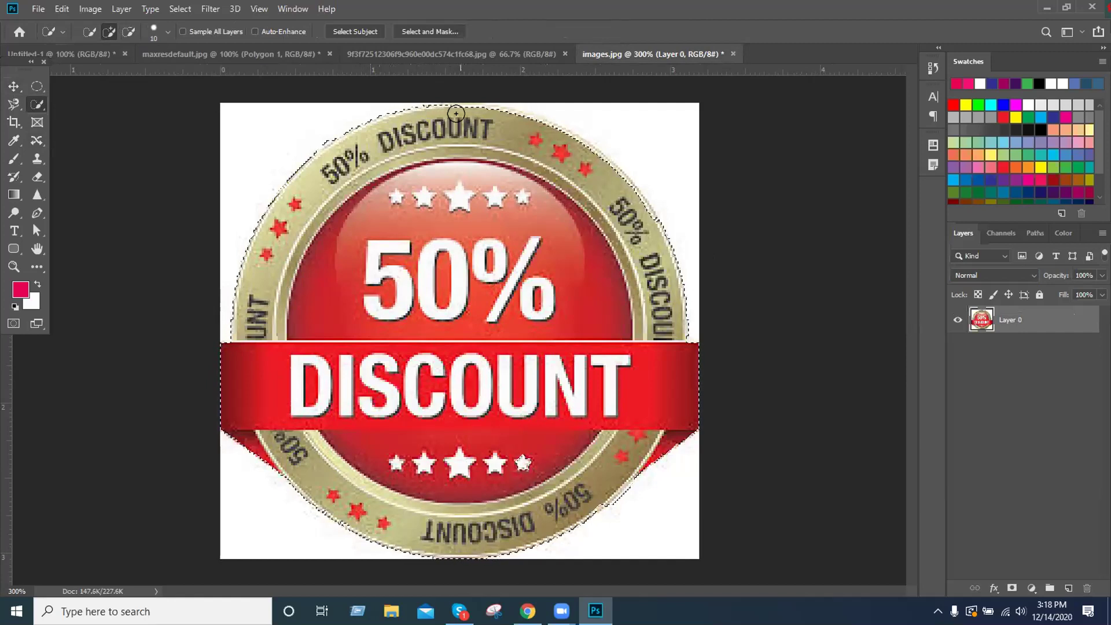
drag(492, 116, 545, 134)
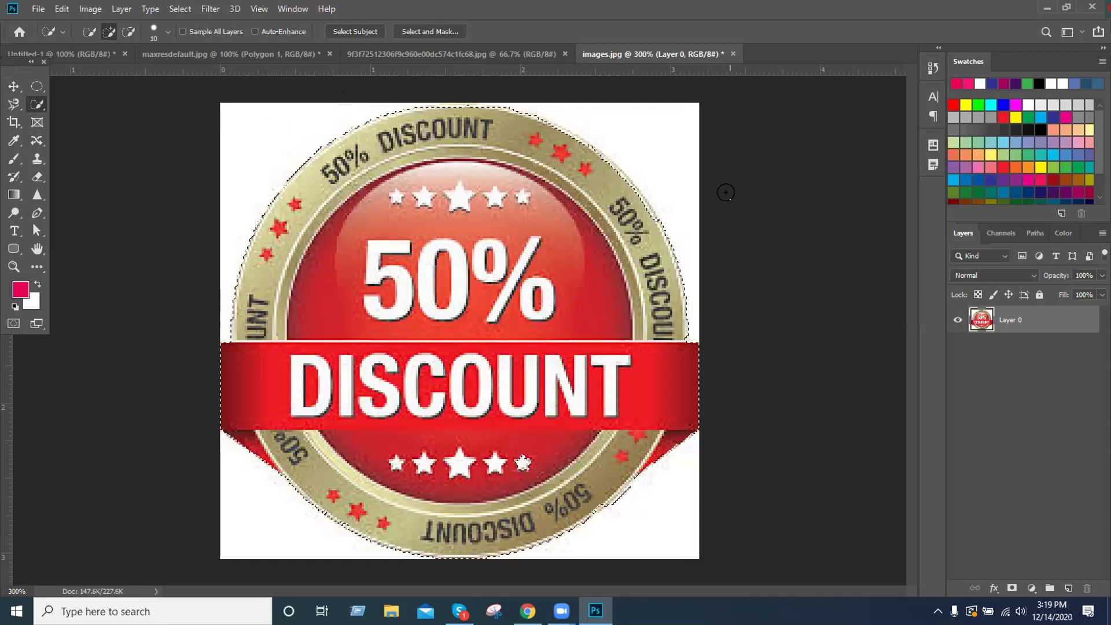
Try placing the selected badge in the heels banner, undo the placement, and clear the badge selection in images.jpg
click(13, 86)
drag(495, 306, 437, 312)
drag(116, 104, 448, 349)
key(ctrl)
key(ctrl+z)
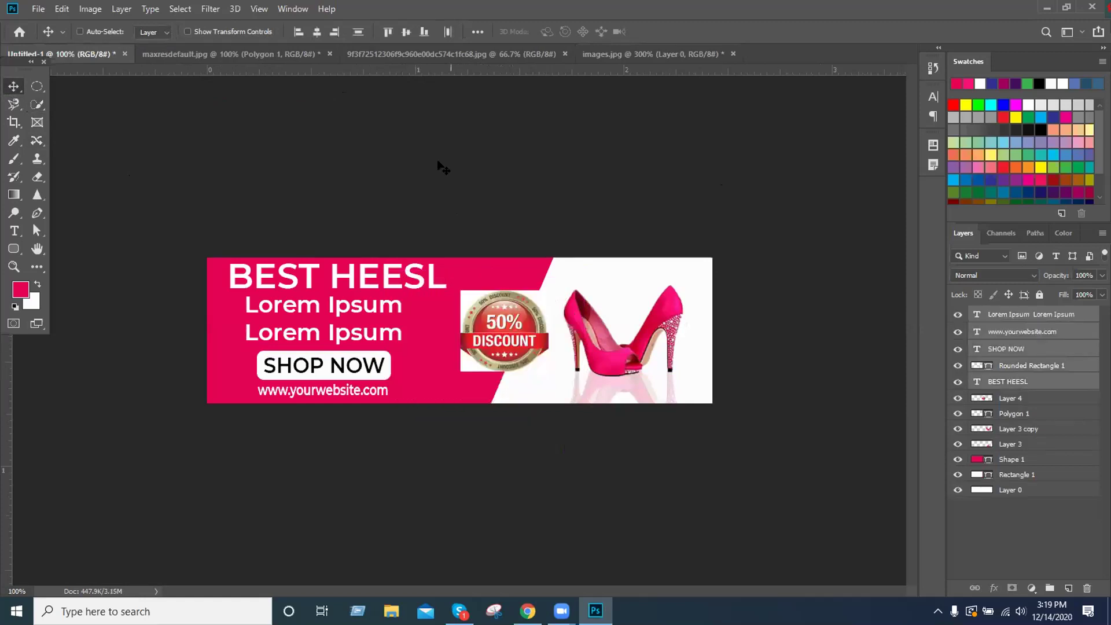
click(480, 54)
click(640, 54)
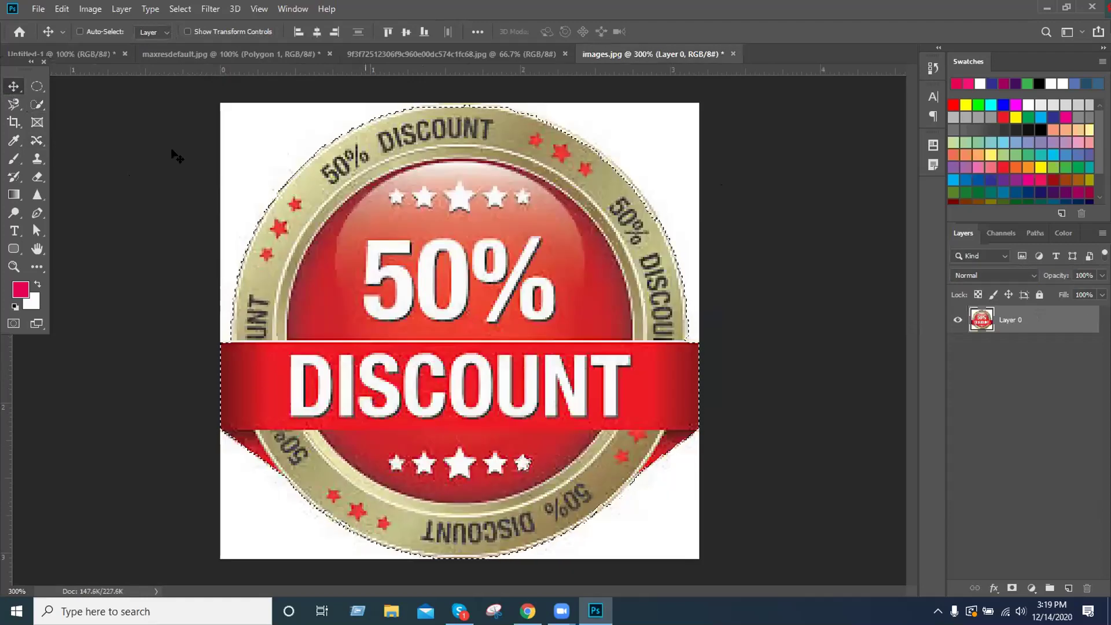
key(ctrl+d)
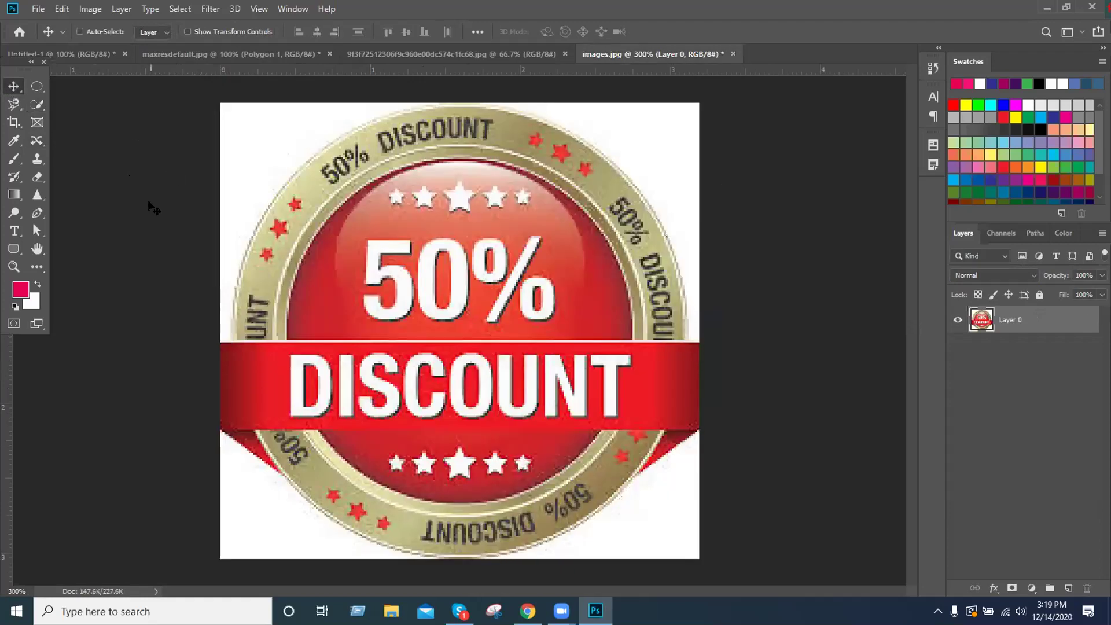
click(37, 123)
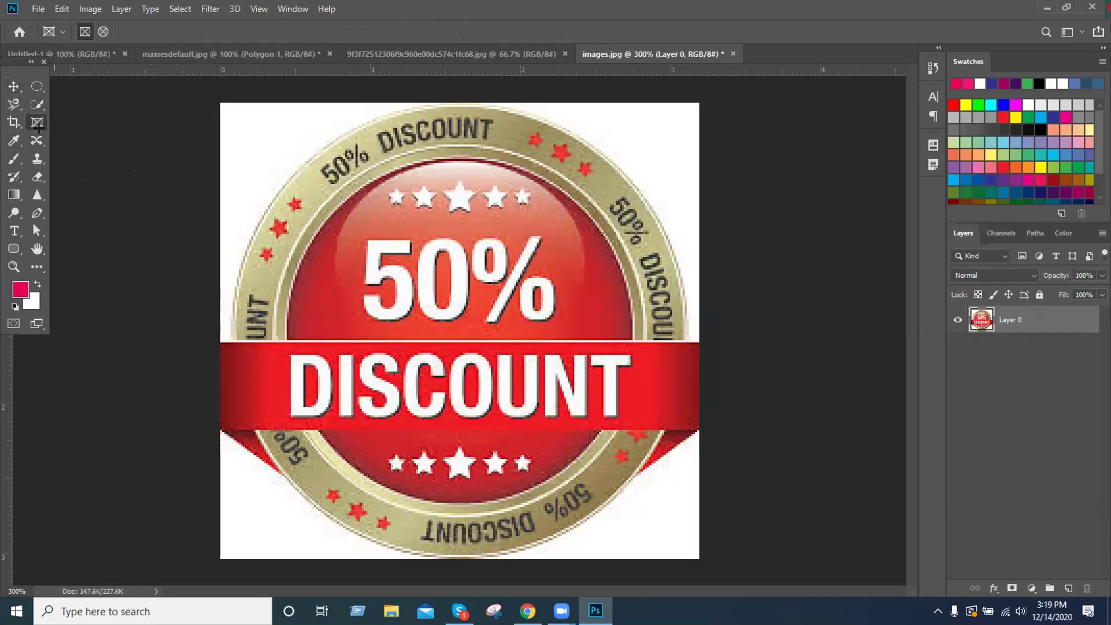
click(14, 123)
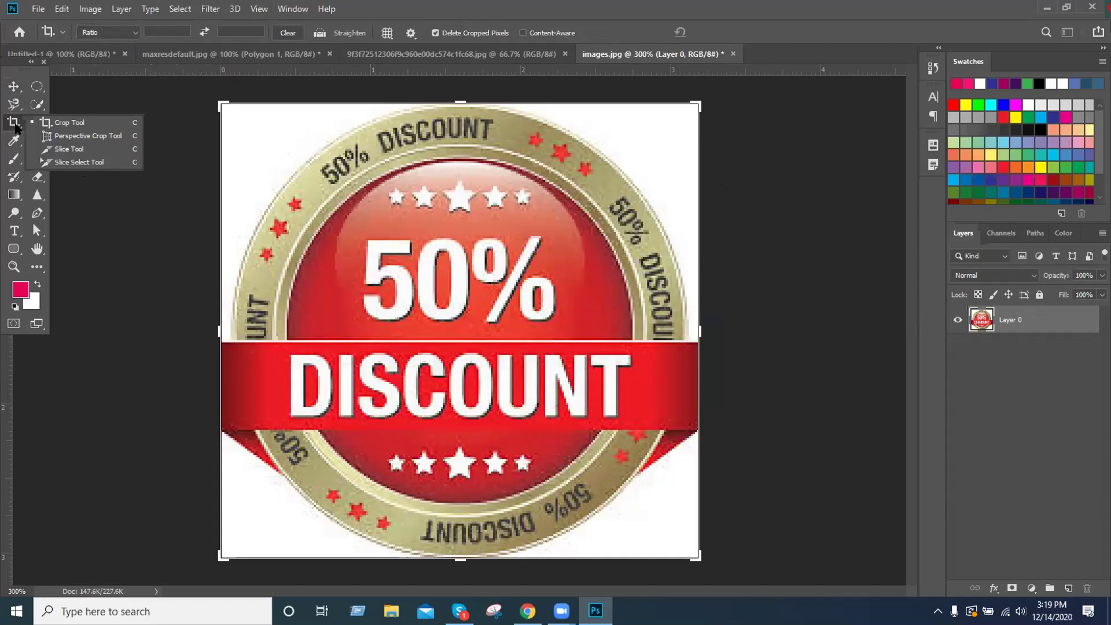
click(15, 104)
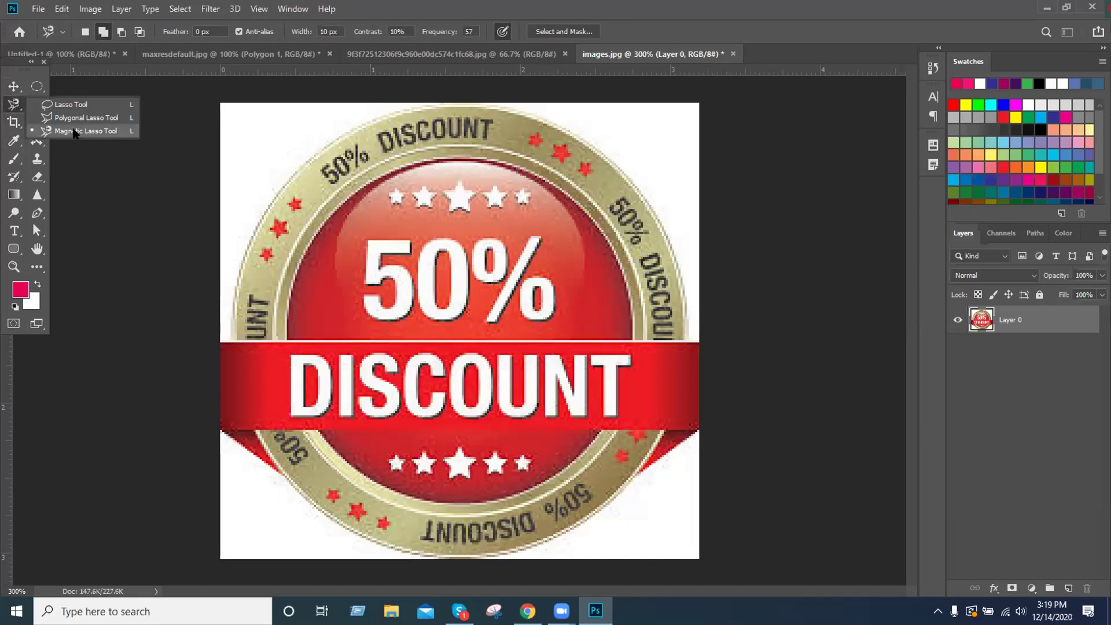
click(15, 86)
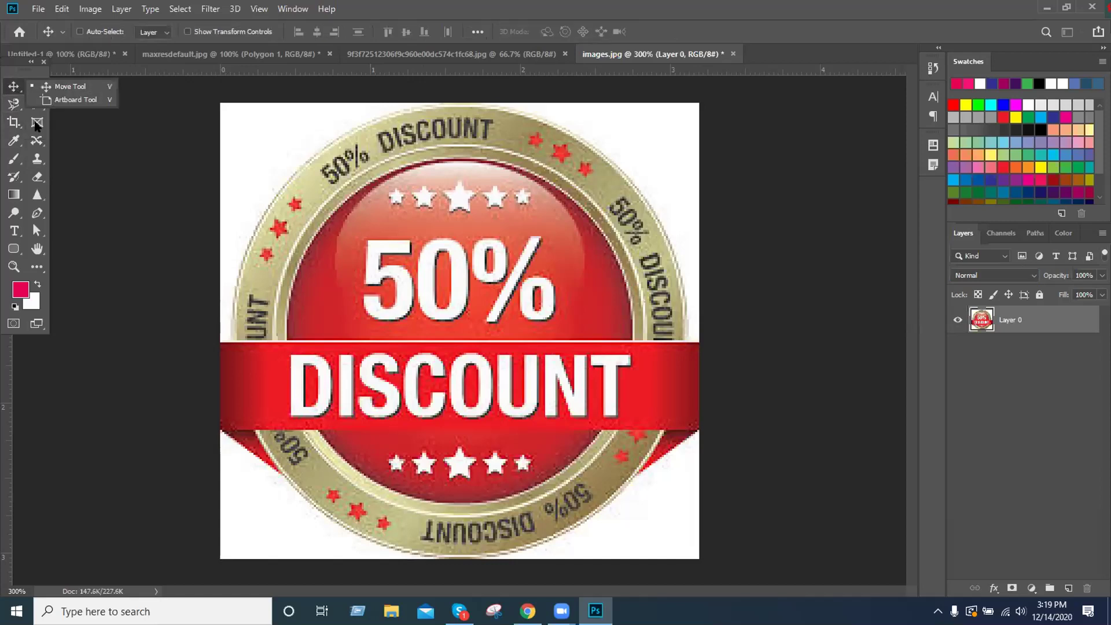
click(69, 145)
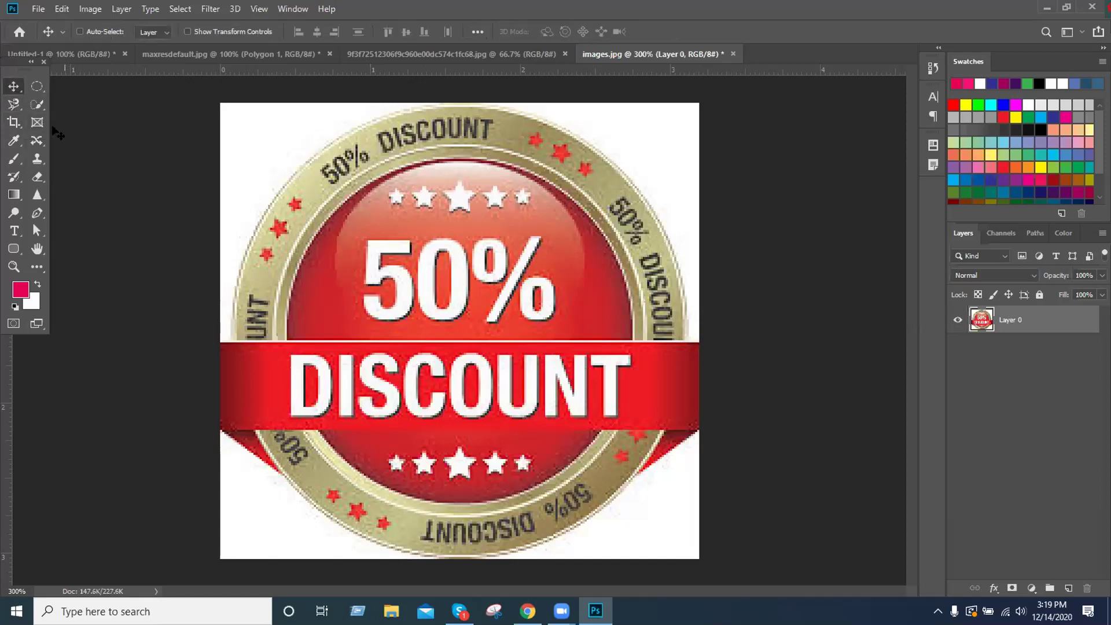
Select the whole badge, including ring, ribbon and lettering, with the Quick Selection tool at brush size 35
key(w)
mouse_move(361, 195)
mouse_down()
mouse_move(354, 170)
mouse_move(466, 246)
mouse_move(504, 367)
mouse_move(559, 483)
mouse_move(514, 509)
mouse_move(518, 491)
mouse_move(501, 520)
mouse_move(521, 486)
mouse_up()
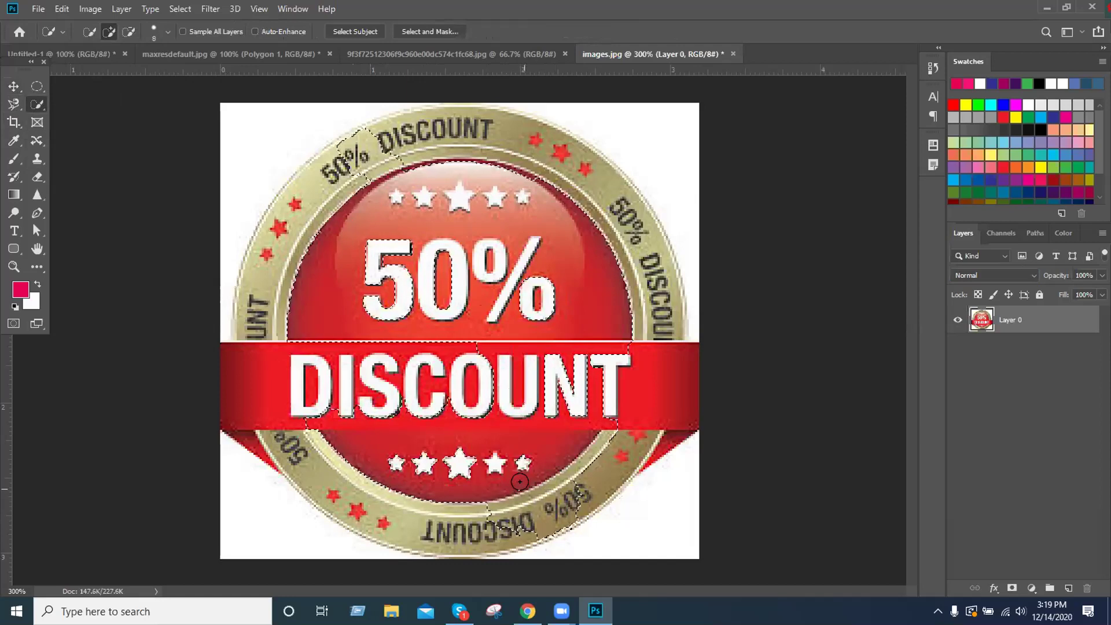
key(bracketright)
key(bracketright)
key(bracketright)
key(bracketright)
key(bracketright)
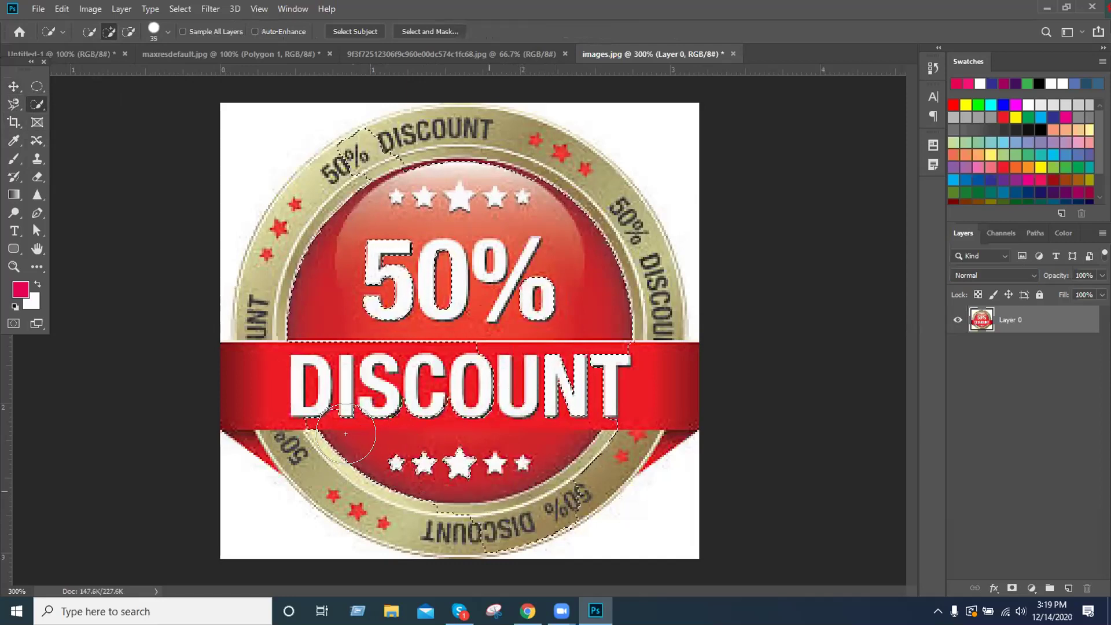
mouse_move(394, 373)
mouse_down()
mouse_move(322, 276)
mouse_move(322, 250)
mouse_move(288, 304)
mouse_move(354, 216)
mouse_move(446, 177)
mouse_move(415, 174)
mouse_move(401, 201)
mouse_move(376, 177)
mouse_move(379, 161)
mouse_move(394, 160)
mouse_move(349, 180)
mouse_move(421, 144)
mouse_move(538, 190)
mouse_move(586, 275)
mouse_move(586, 220)
mouse_move(624, 302)
mouse_move(626, 402)
mouse_up()
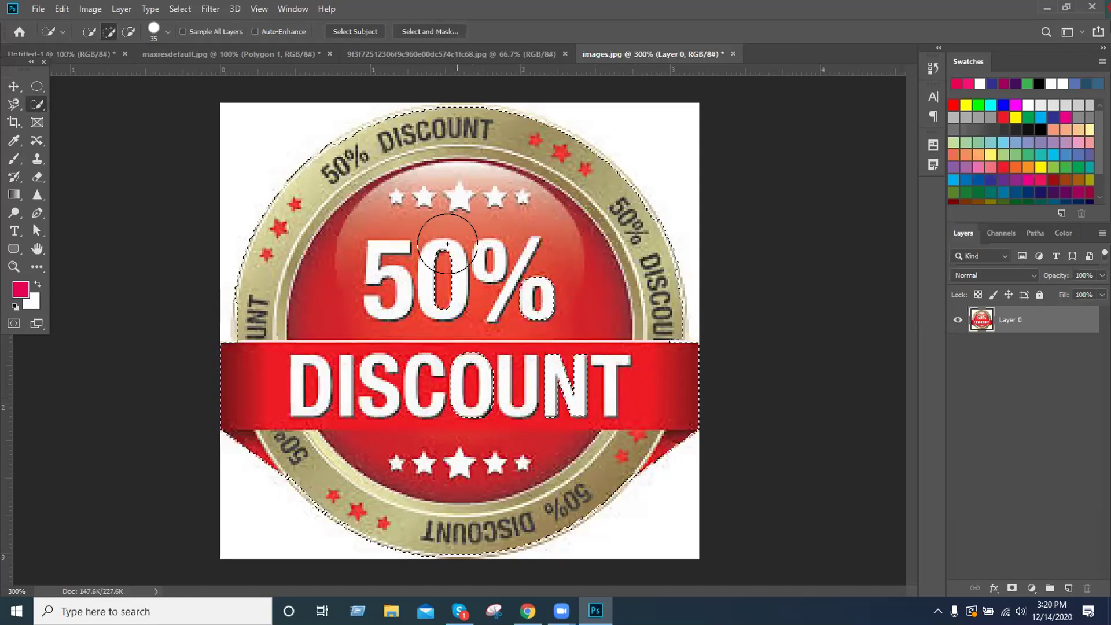
Try placing the selected badge in the heels banner, scaled to 78.26% width and 79.63% height
click(14, 86)
drag(491, 267, 491, 307)
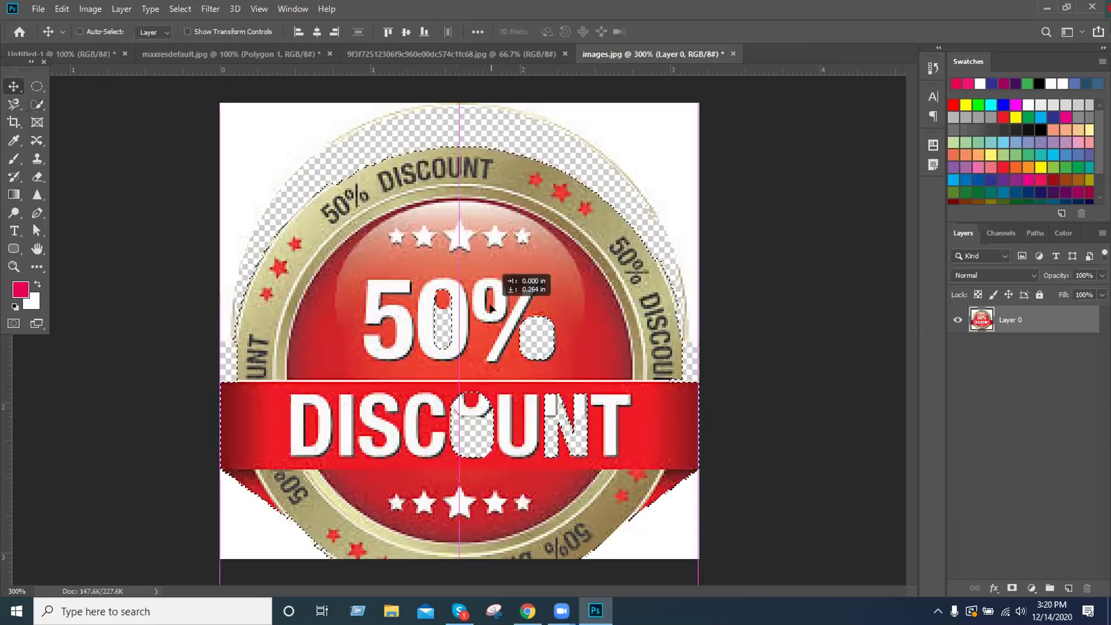
drag(223, 61, 508, 377)
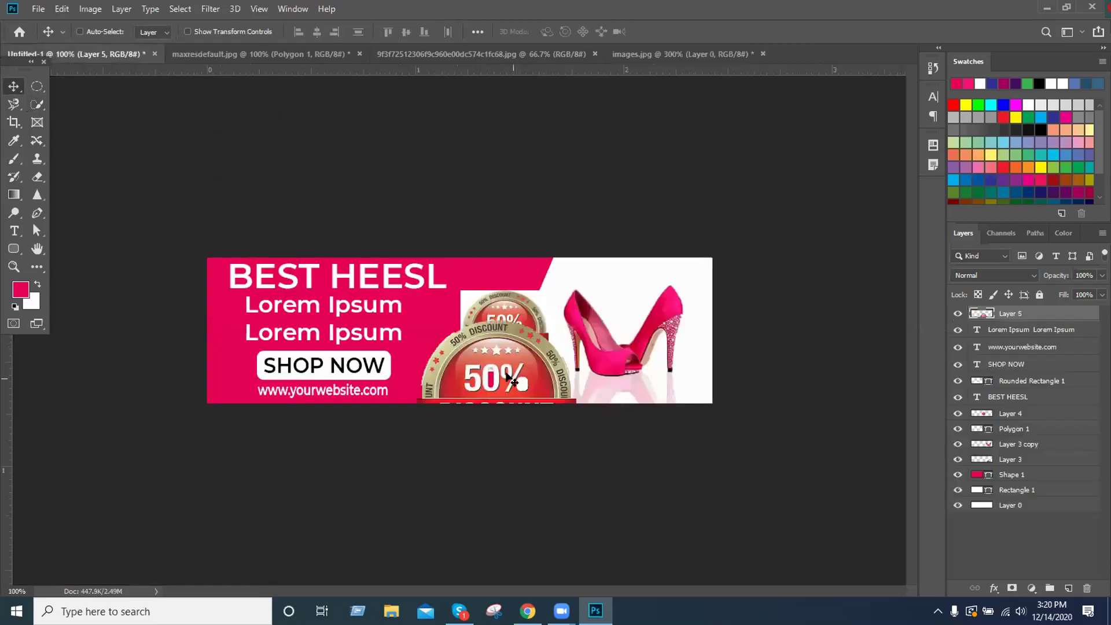
mouse_move(497, 334)
mouse_down()
mouse_move(507, 316)
mouse_move(487, 277)
mouse_move(501, 329)
mouse_up()
key(ctrl+t)
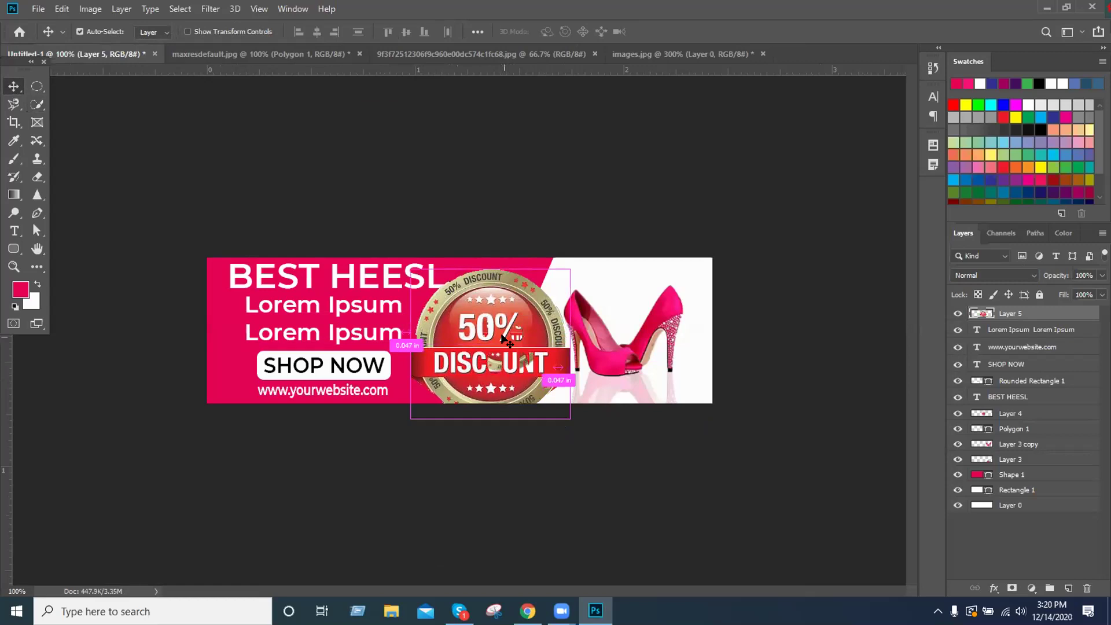
drag(570, 418, 552, 405)
drag(521, 371, 457, 374)
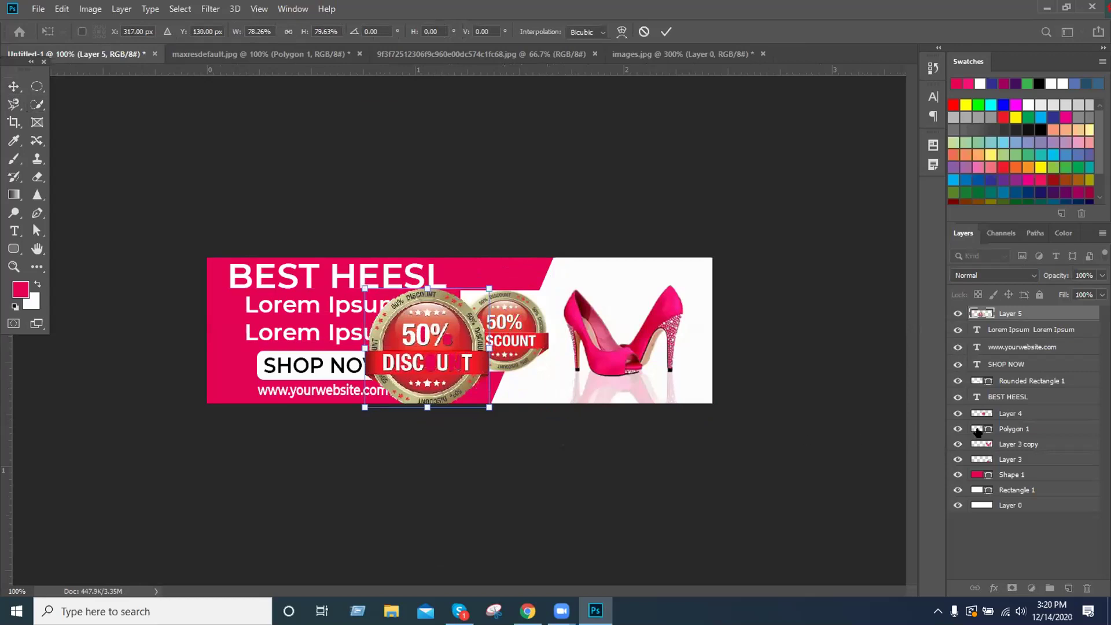
click(667, 31)
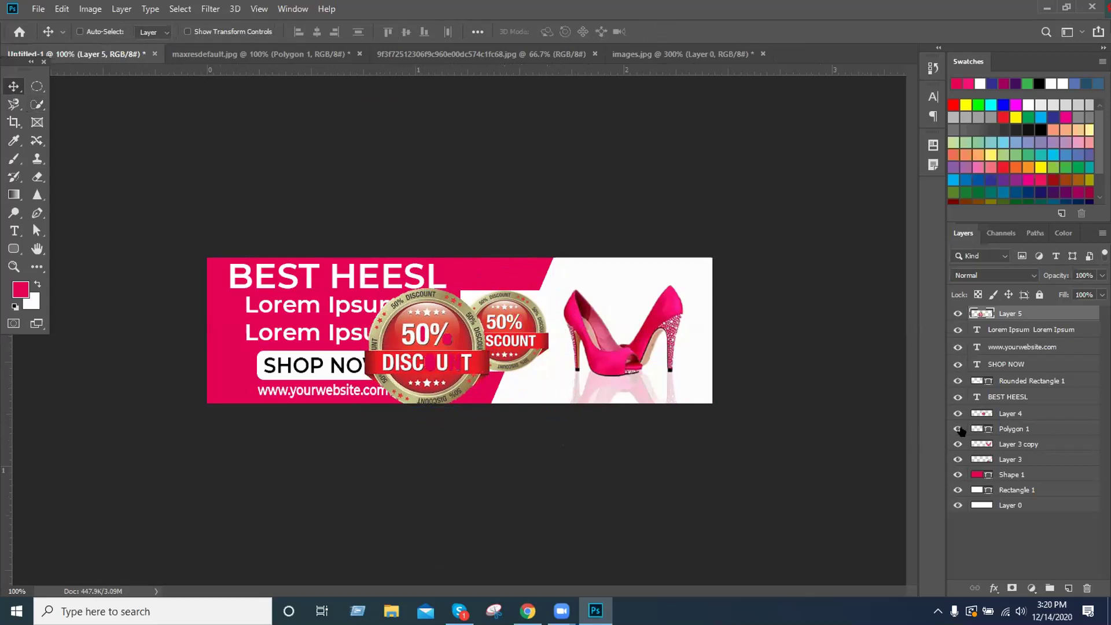
Try hiding the old badge on Layer 4 and moving the new badge between the text and the heels
click(958, 382)
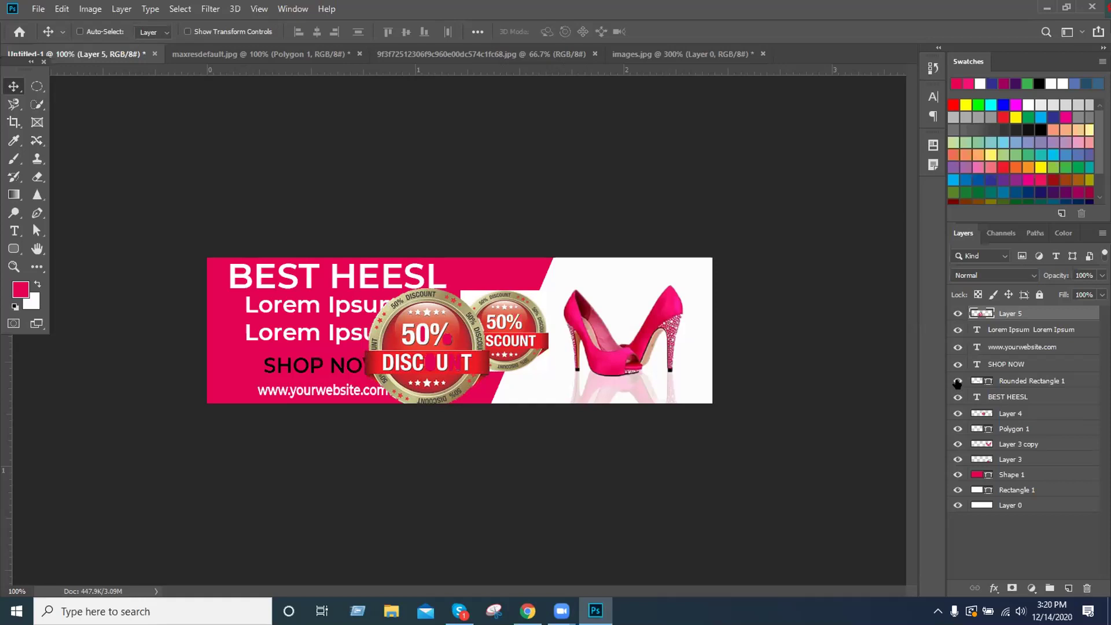
click(958, 431)
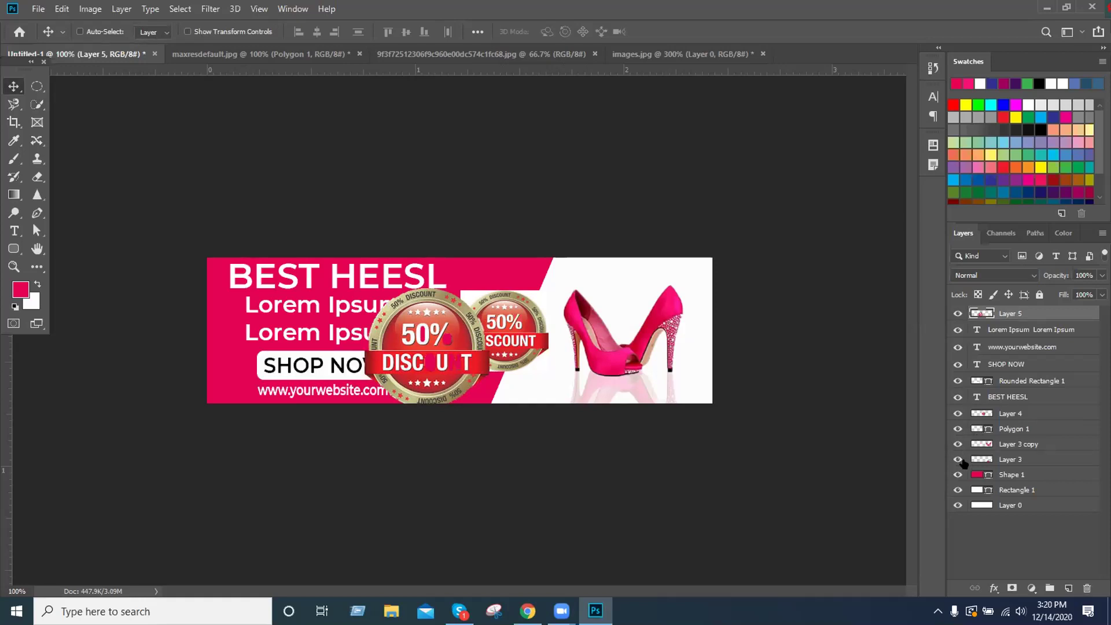
click(956, 445)
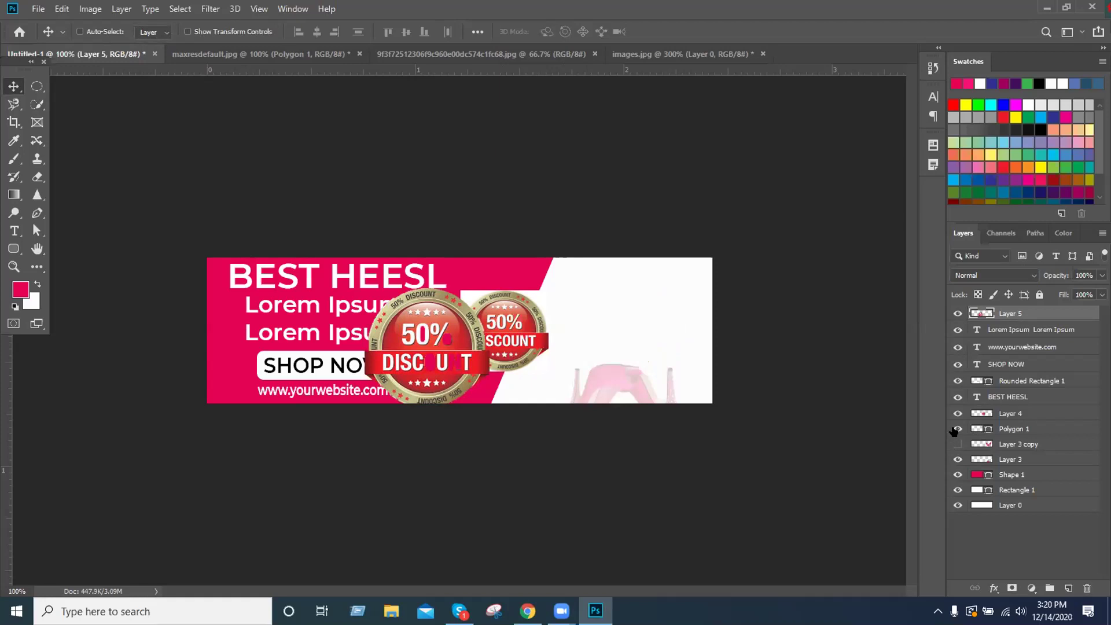
click(958, 444)
click(957, 429)
click(957, 414)
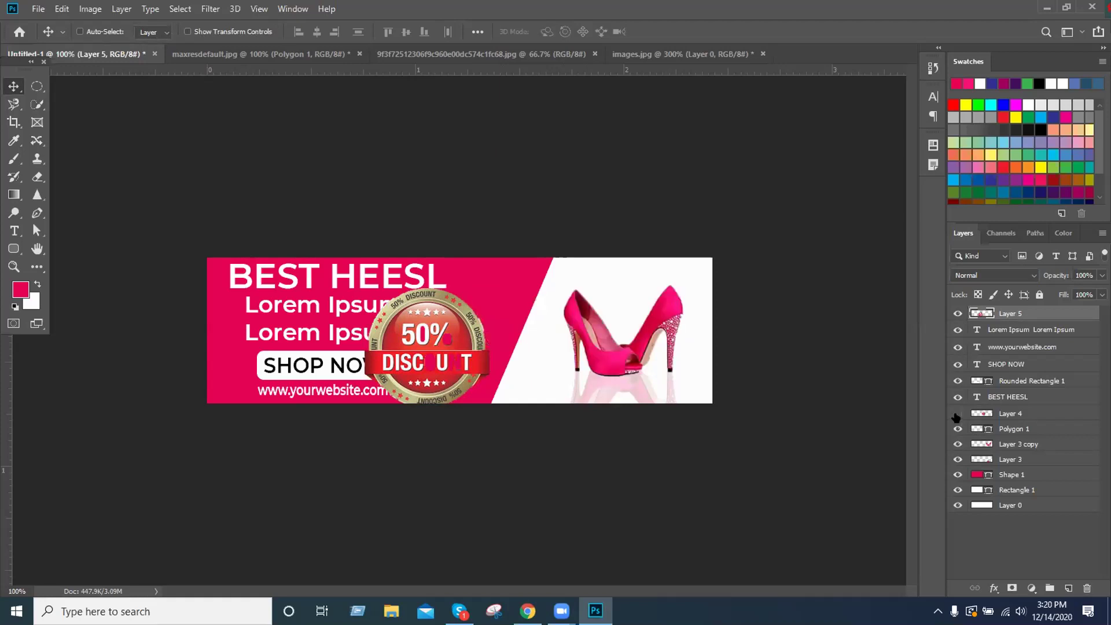
drag(466, 338, 520, 322)
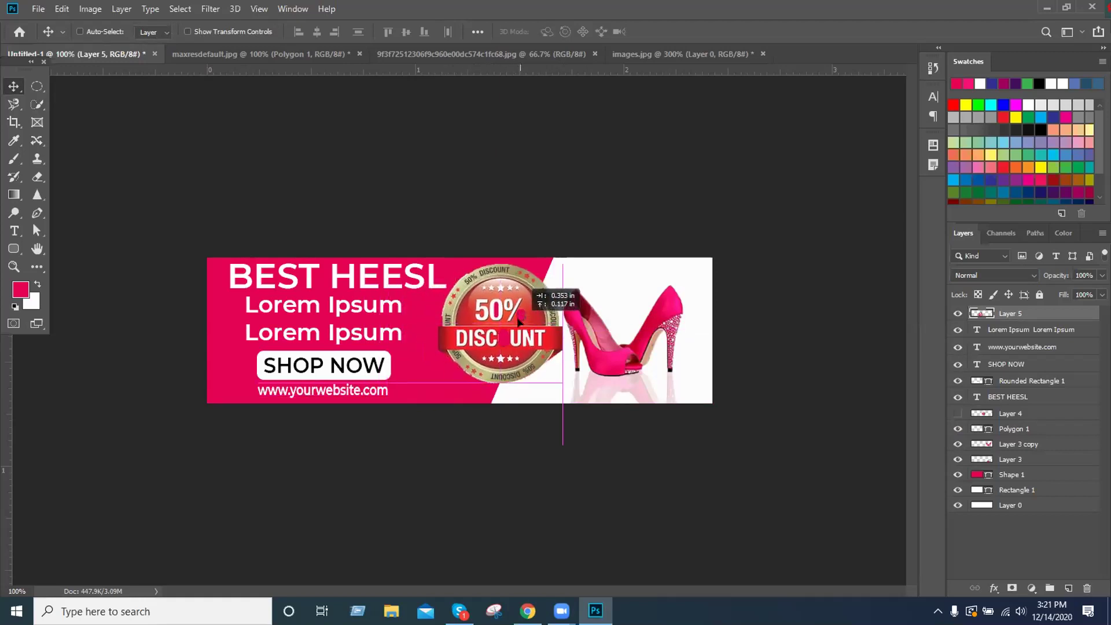
drag(505, 374, 516, 365)
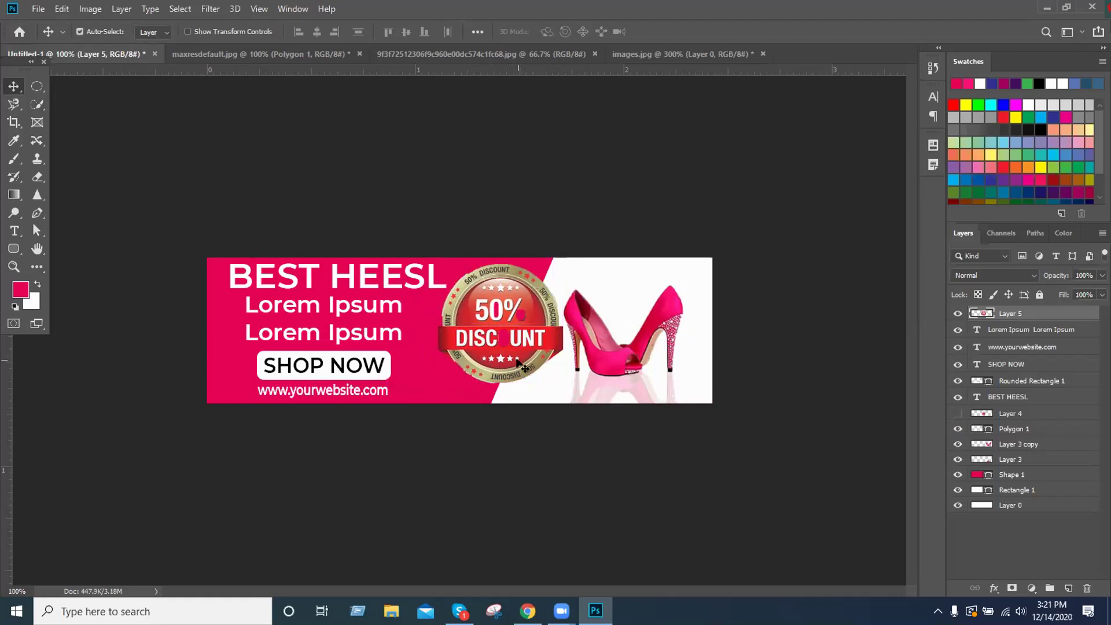
Undo the layer visibility changes and the badge's placement, scaling and moves, returning to the selection in images.jpg
key(ctrl+z)
key(ctrl+z)
key(ctrl+z)
key(ctrl+z)
key(ctrl+z)
key(ctrl+z)
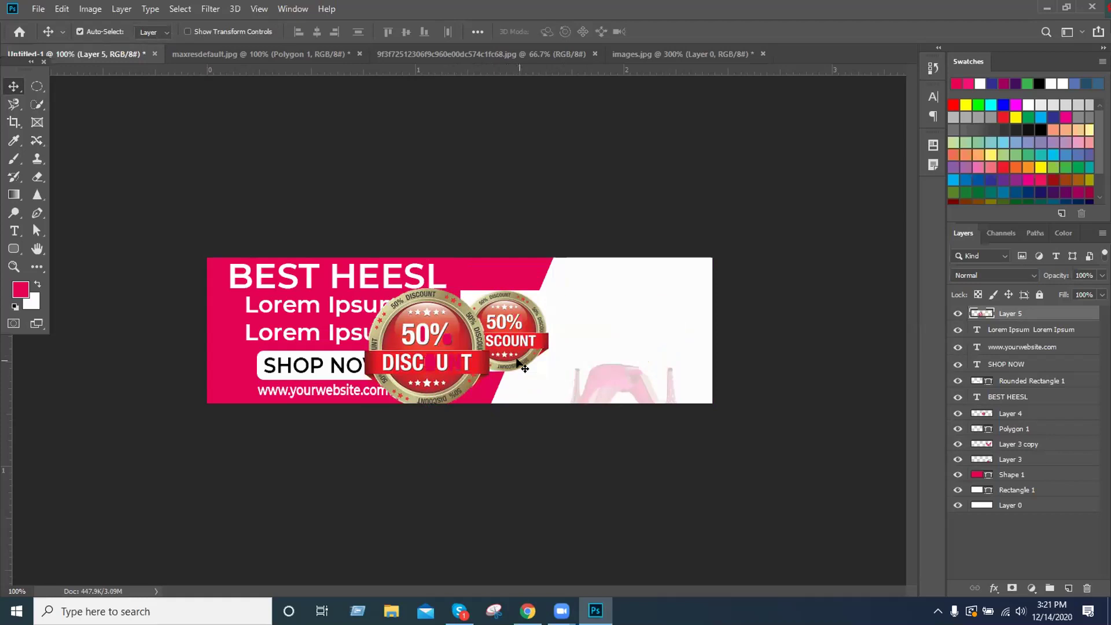
key(ctrl+z)
key(ctrl+z)
key(ctrl+z)
key(ctrl+z)
key(ctrl+z)
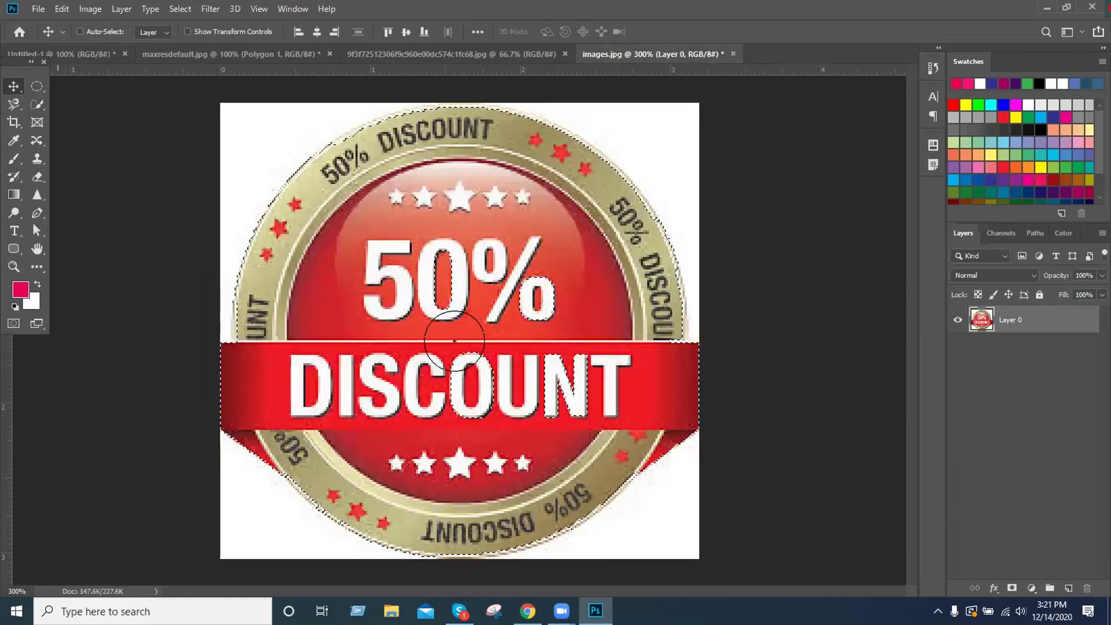
Fill the lettering gaps in the badge selection with the Quick Selection tool, and place the badge in the heels banner
click(37, 104)
mouse_move(470, 268)
mouse_down()
mouse_move(524, 304)
mouse_move(525, 377)
mouse_move(448, 384)
mouse_move(445, 339)
mouse_move(466, 304)
mouse_up()
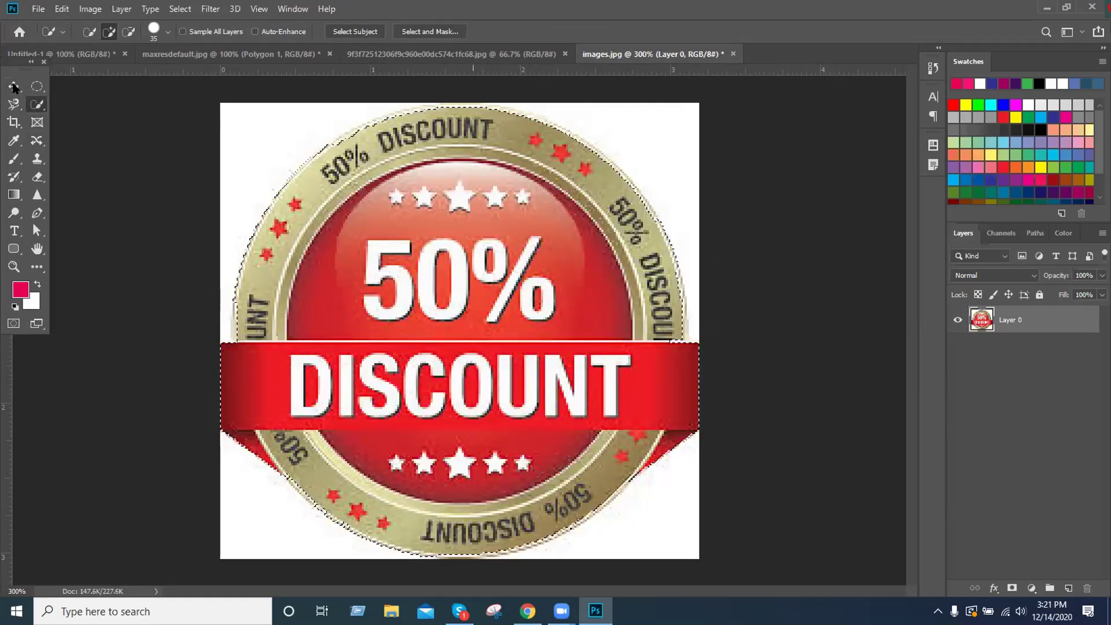
key(v)
drag(504, 369, 486, 350)
drag(544, 418, 486, 394)
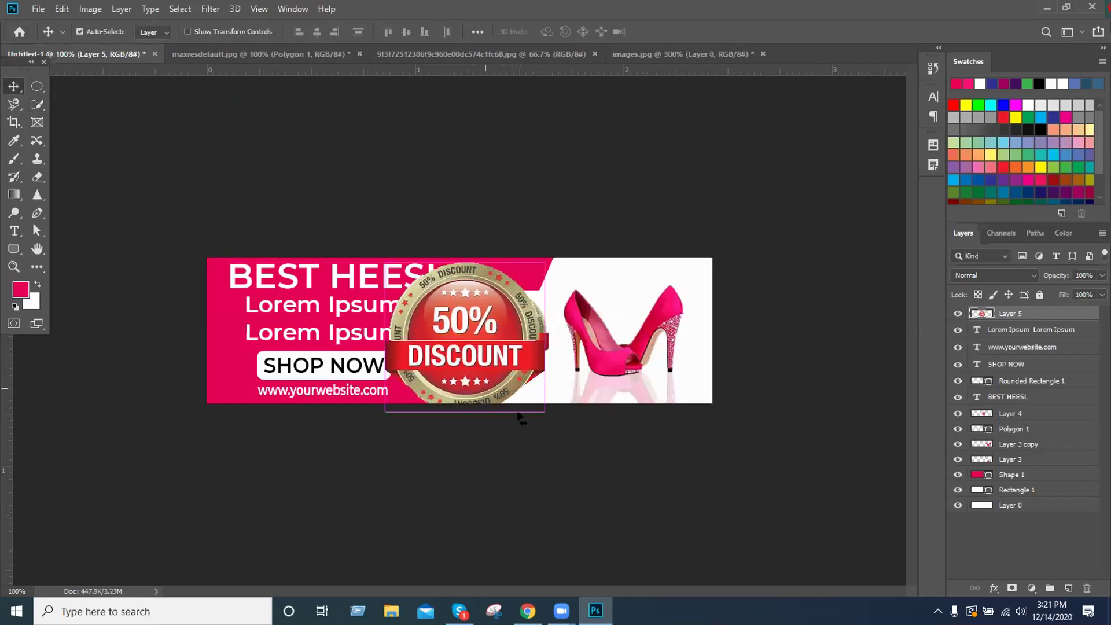
Scale the placed badge to 65.22% width and 61.57% height, positioning it beside the SHOP NOW button
key(ctrl+t)
drag(542, 409, 521, 384)
drag(447, 338, 451, 348)
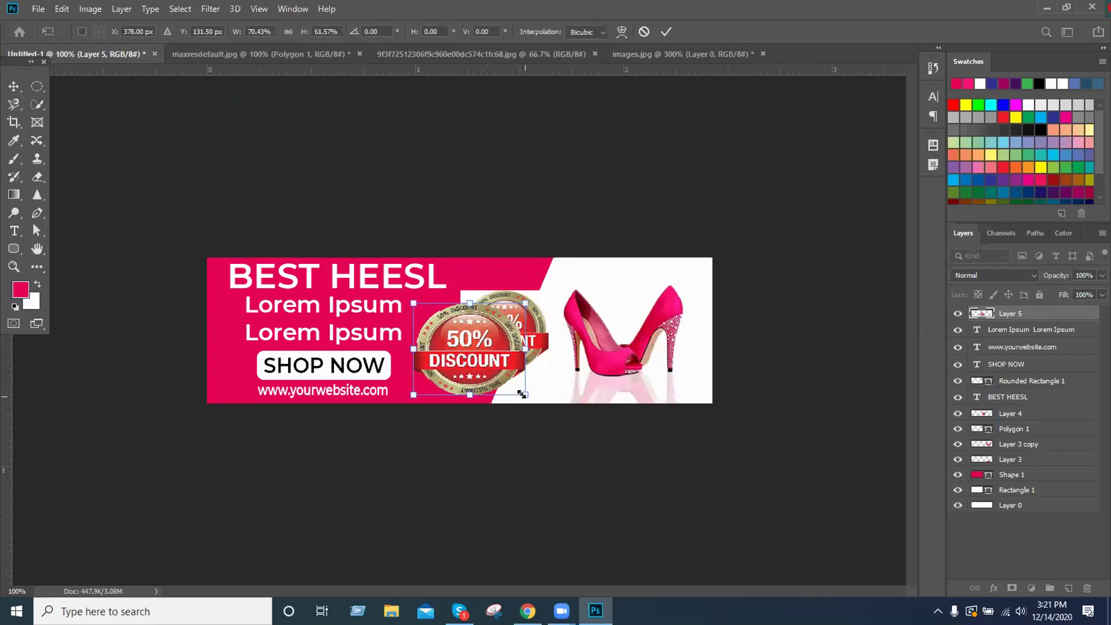
drag(519, 394, 518, 394)
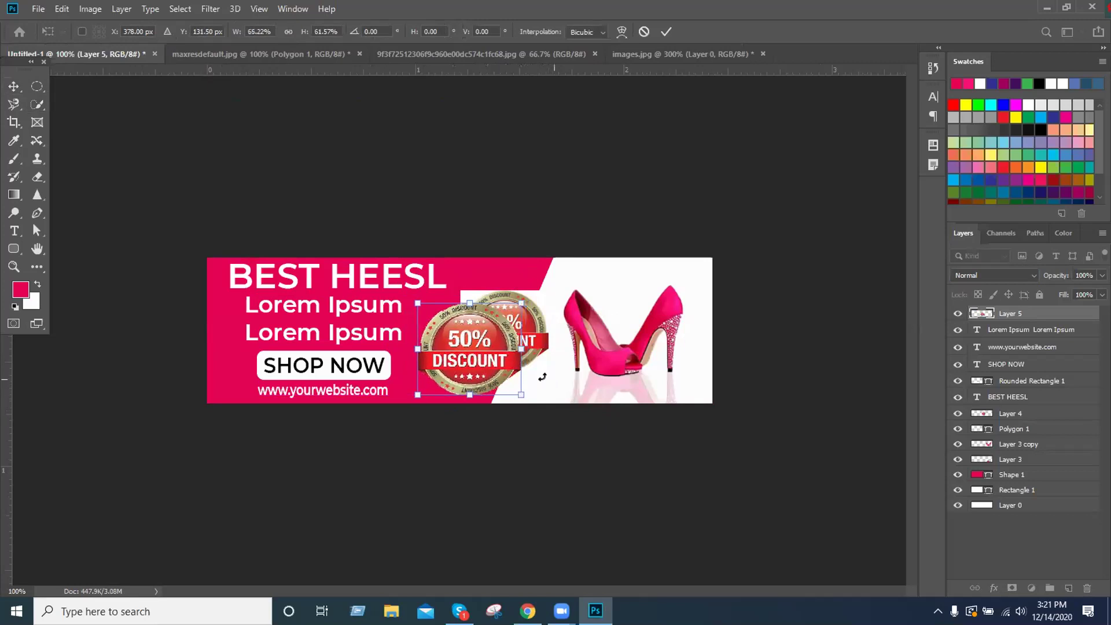
click(665, 33)
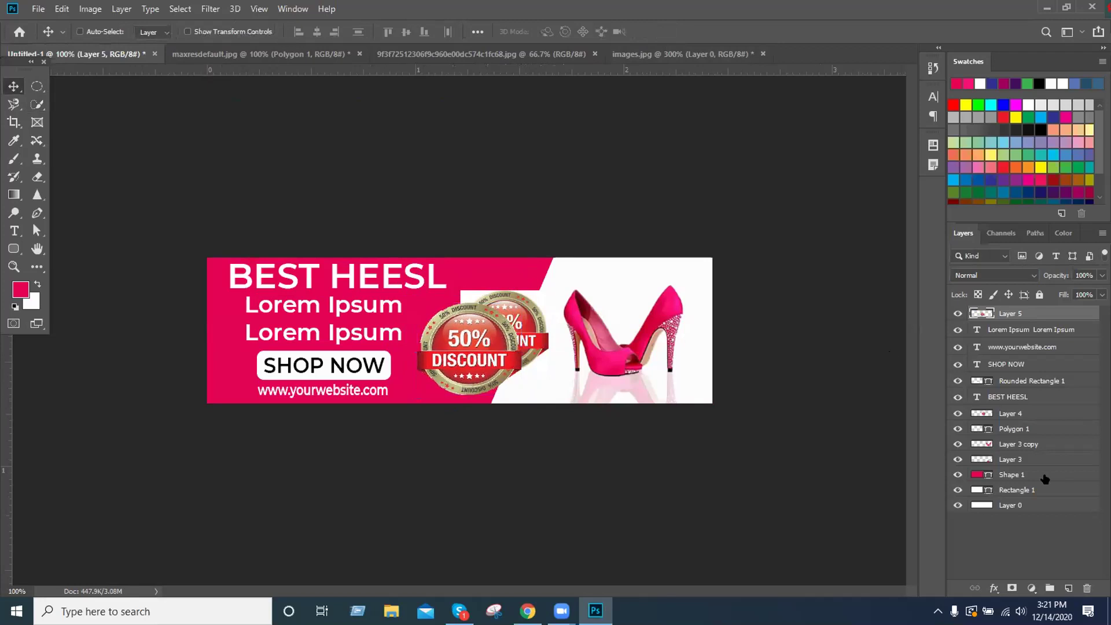
Hide the old badge on Layer 4 and move the new badge over the diagonal edge beside the heels
click(956, 414)
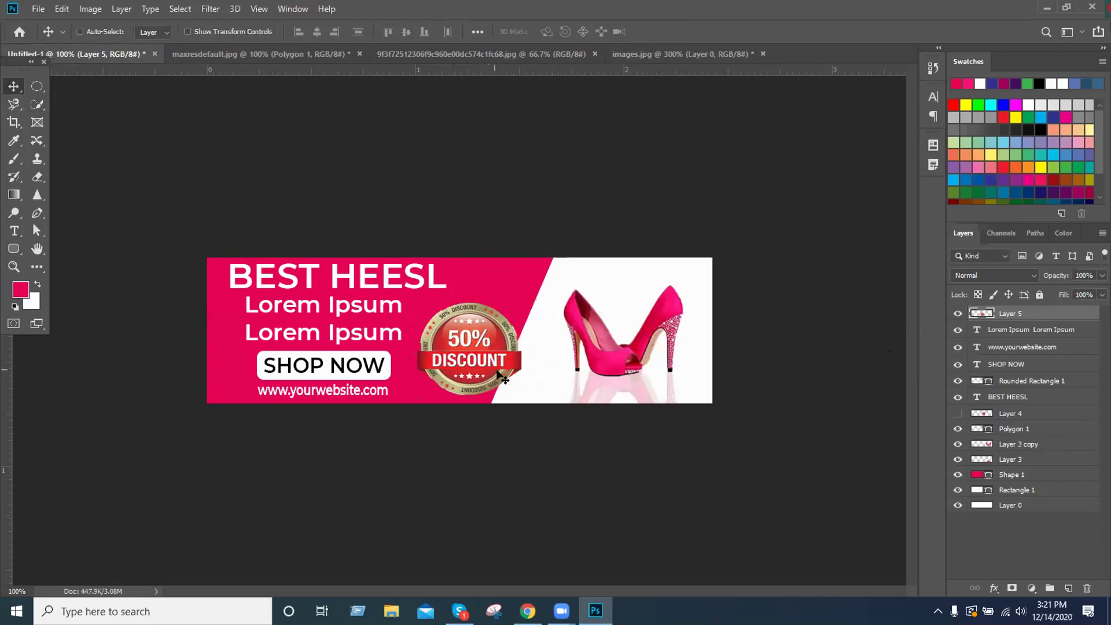
drag(479, 351, 512, 337)
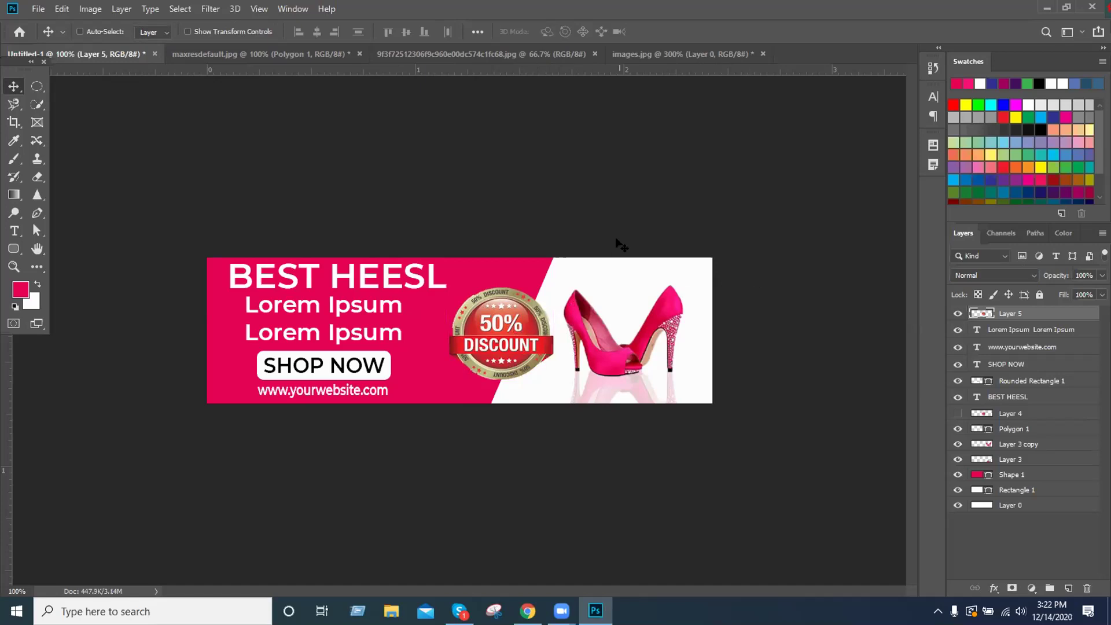
key(ctrl+plus)
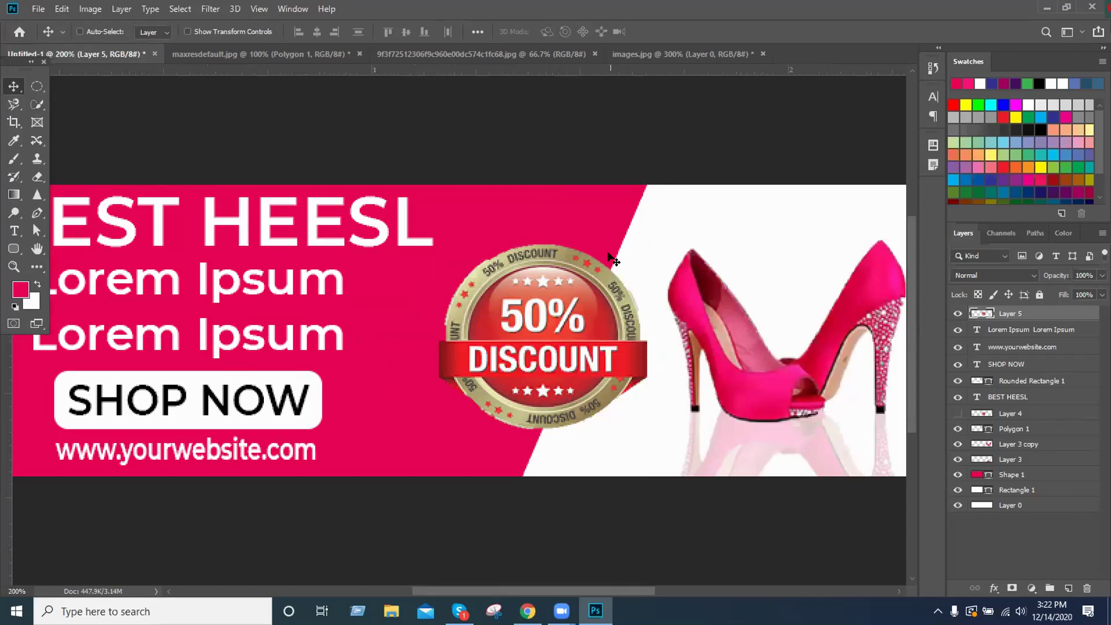
Refine the badge selection in images.jpg along the ring's upper-left edge with the Quick Selection tool at brush size 15
click(642, 54)
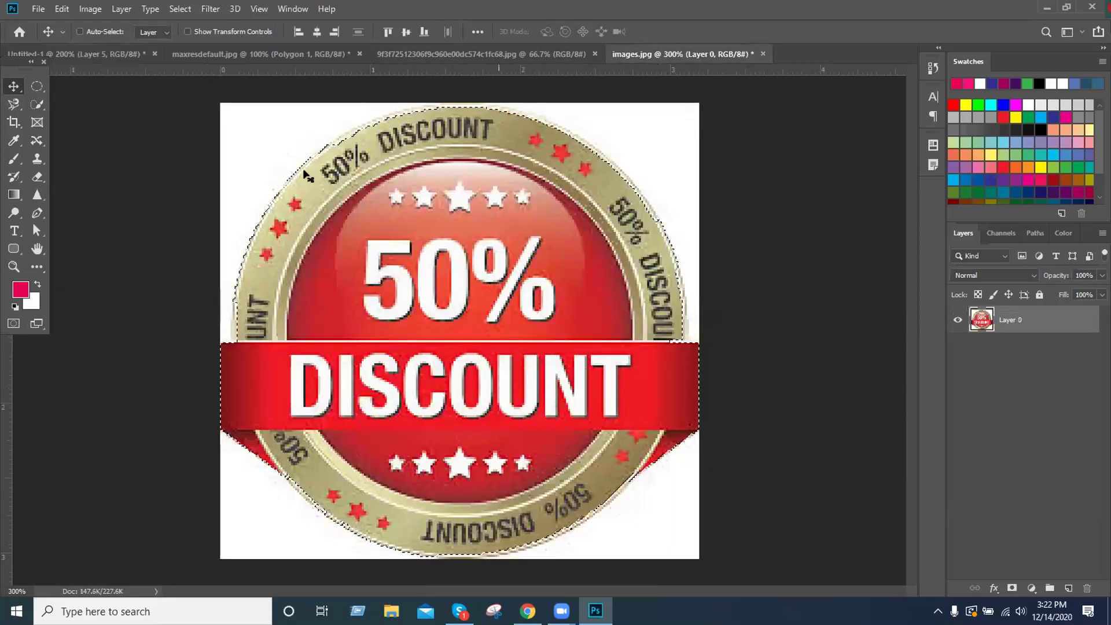
click(37, 104)
key(bracketleft)
key(bracketleft)
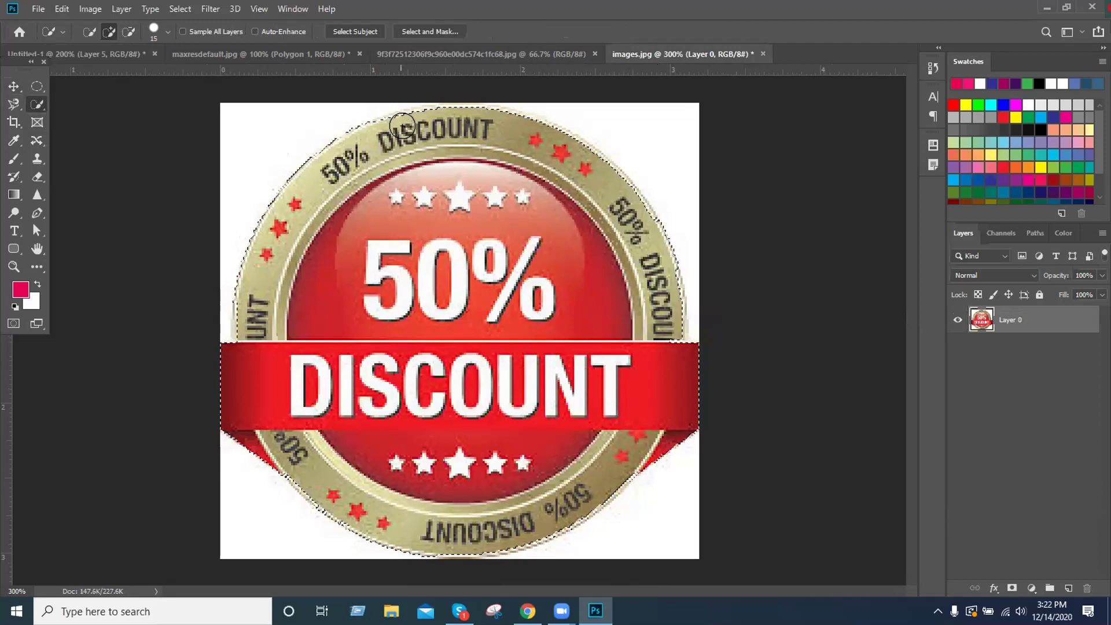
mouse_move(403, 126)
mouse_down()
mouse_move(335, 76)
mouse_move(299, 99)
mouse_up()
key(alt)
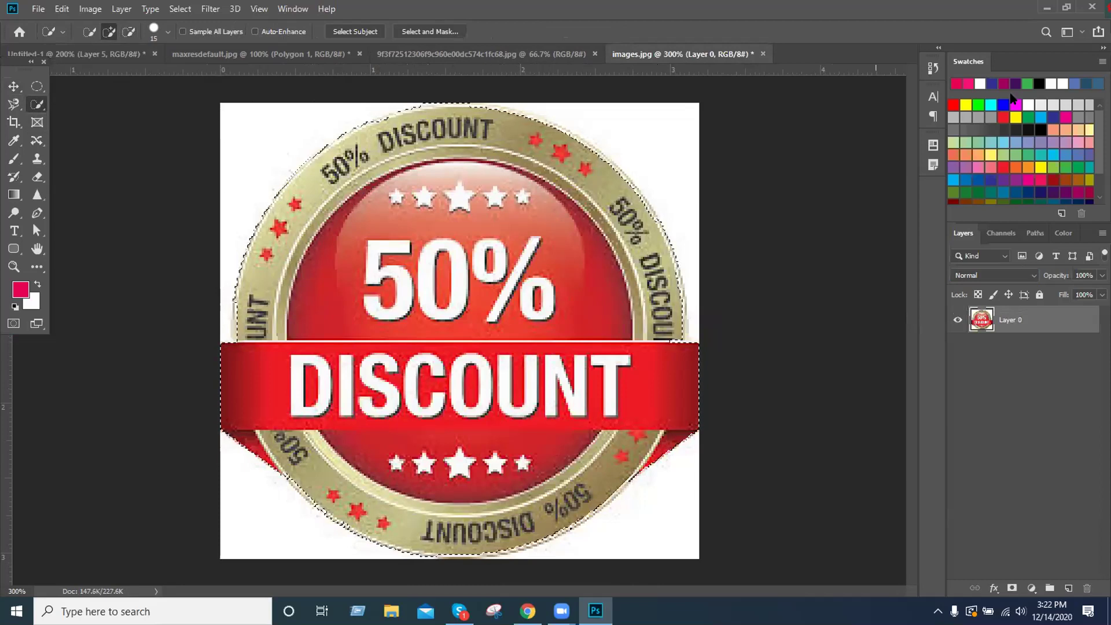
Switch to Chrome and look through the discount badge PNG image results, including the 70% off Big Sale badge
key(super+d)
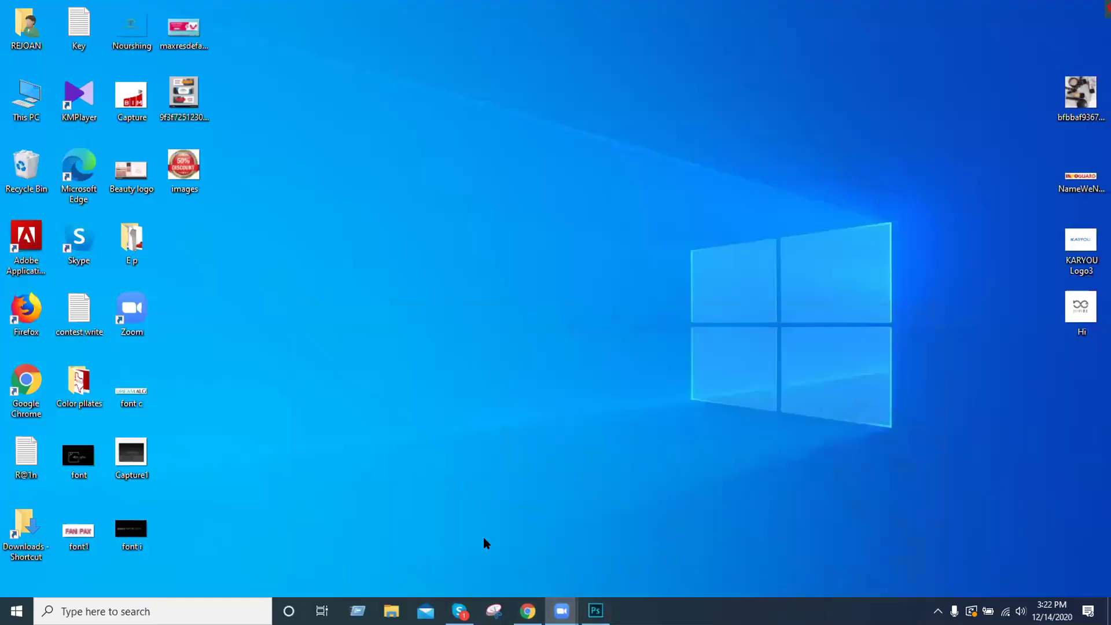
click(527, 611)
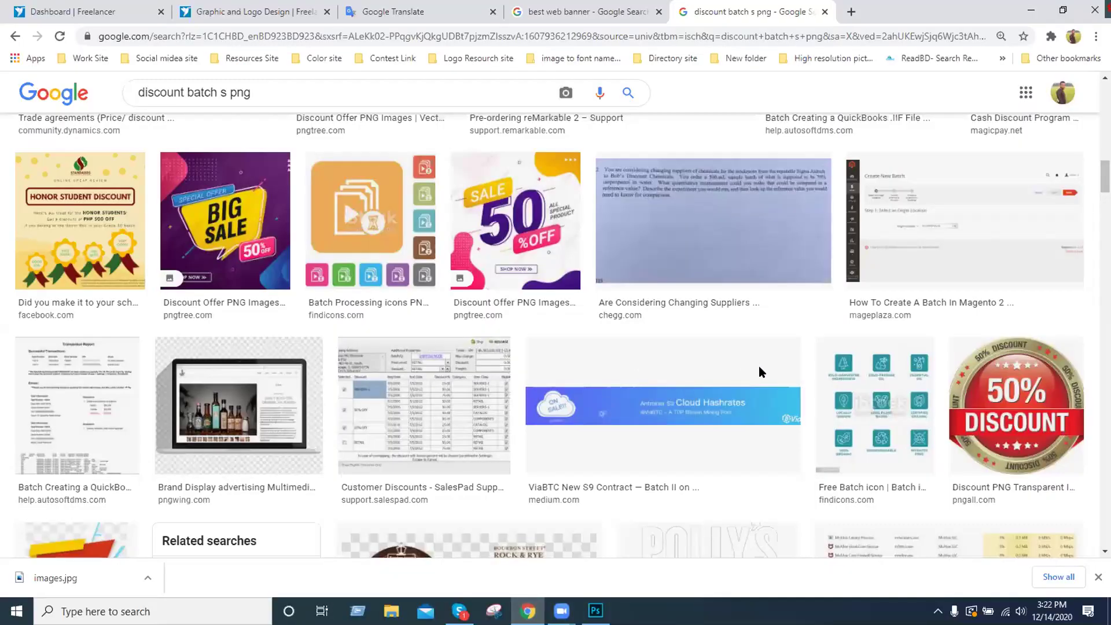
scroll(644, 339, up, 6)
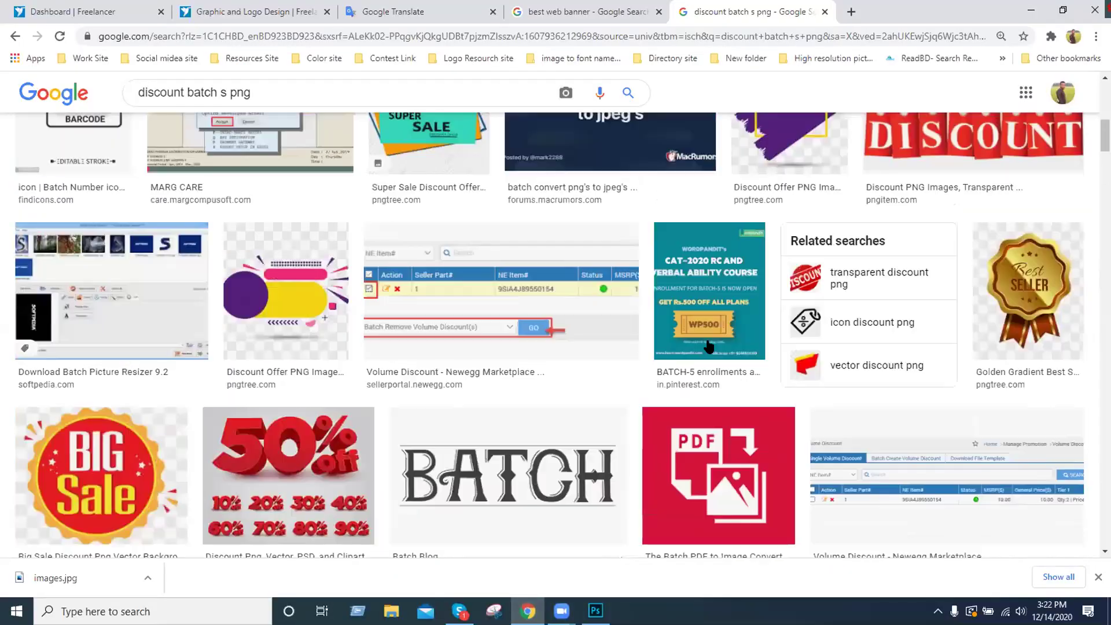
scroll(727, 350, up, 3)
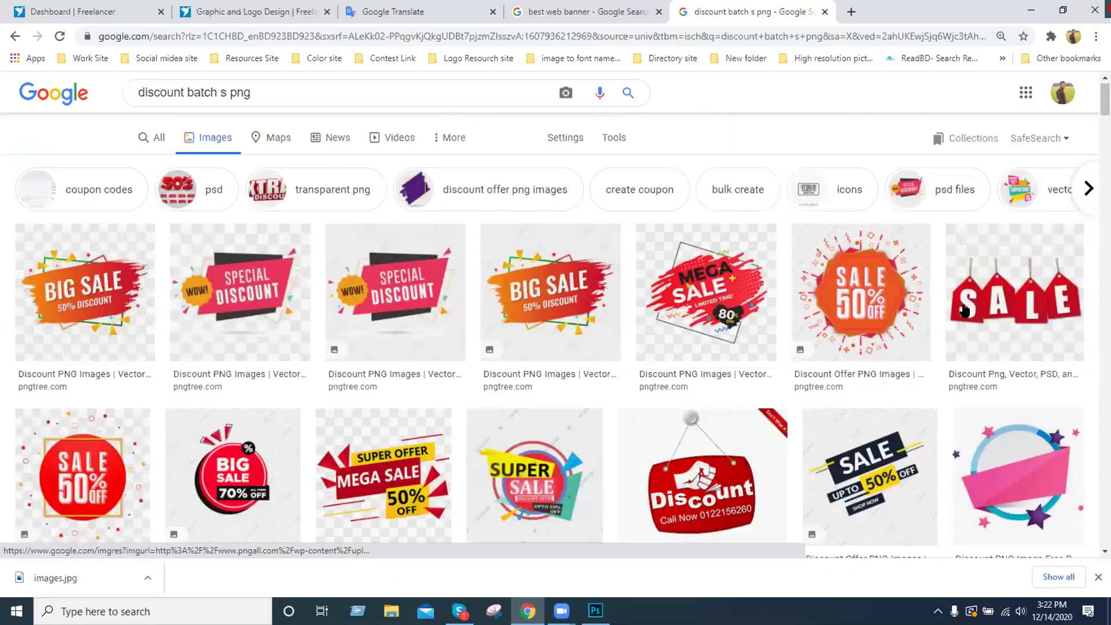
scroll(830, 361, down, 1)
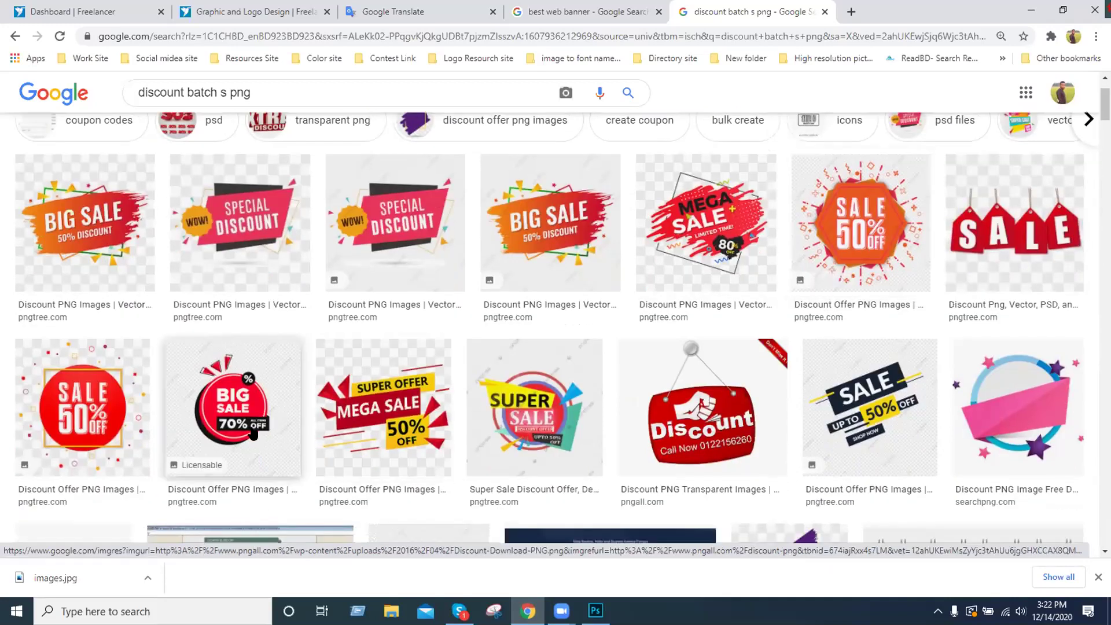
right_click(224, 394)
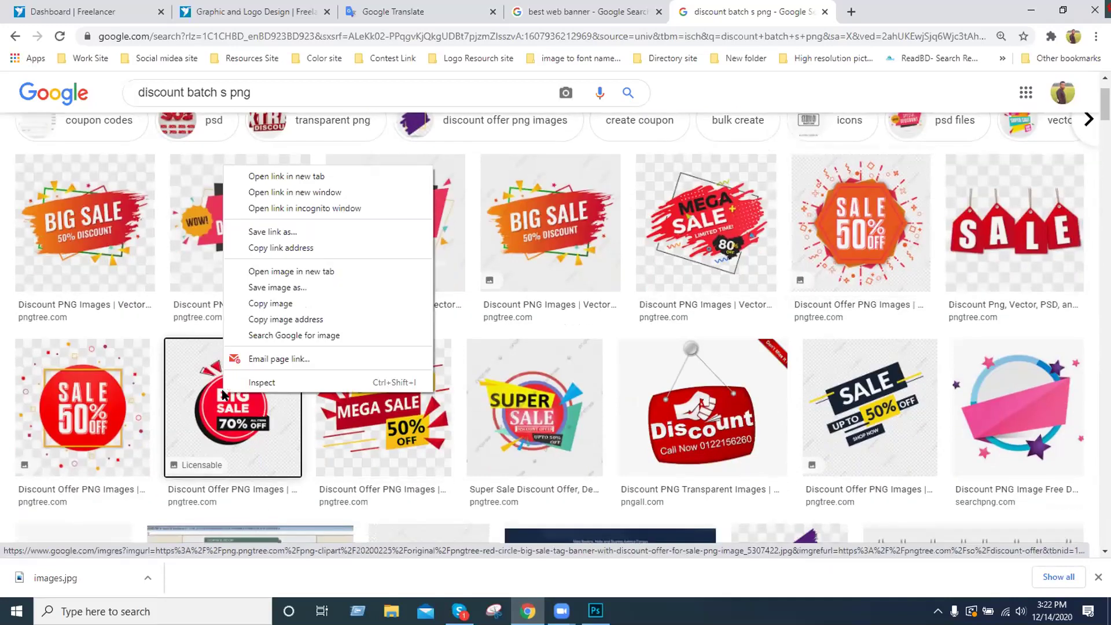
click(292, 288)
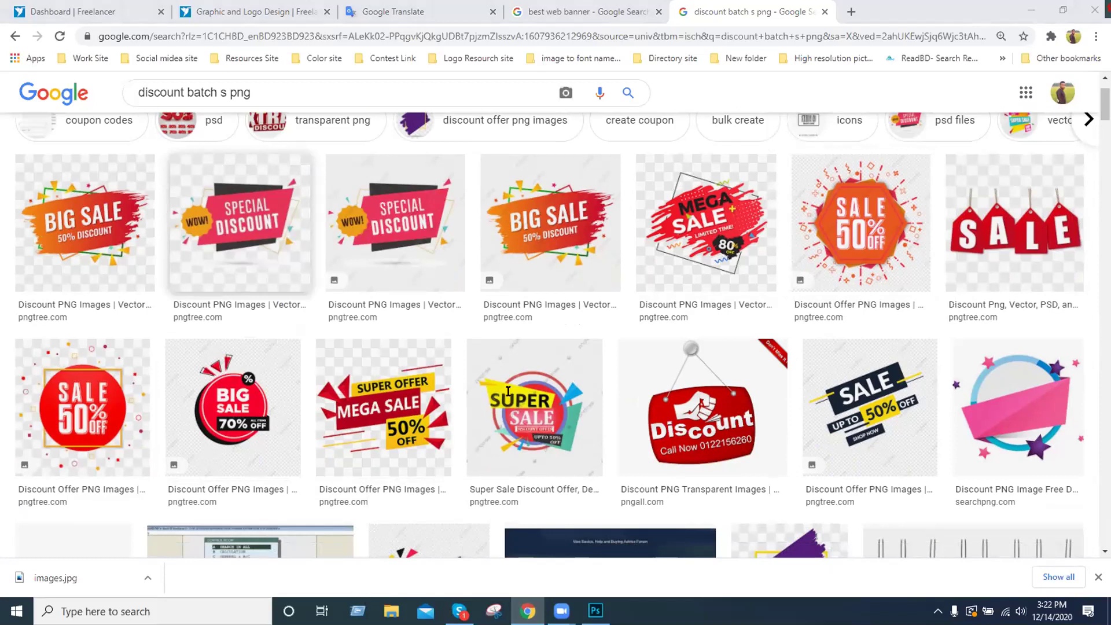
click(825, 140)
scroll(493, 250, up, 2)
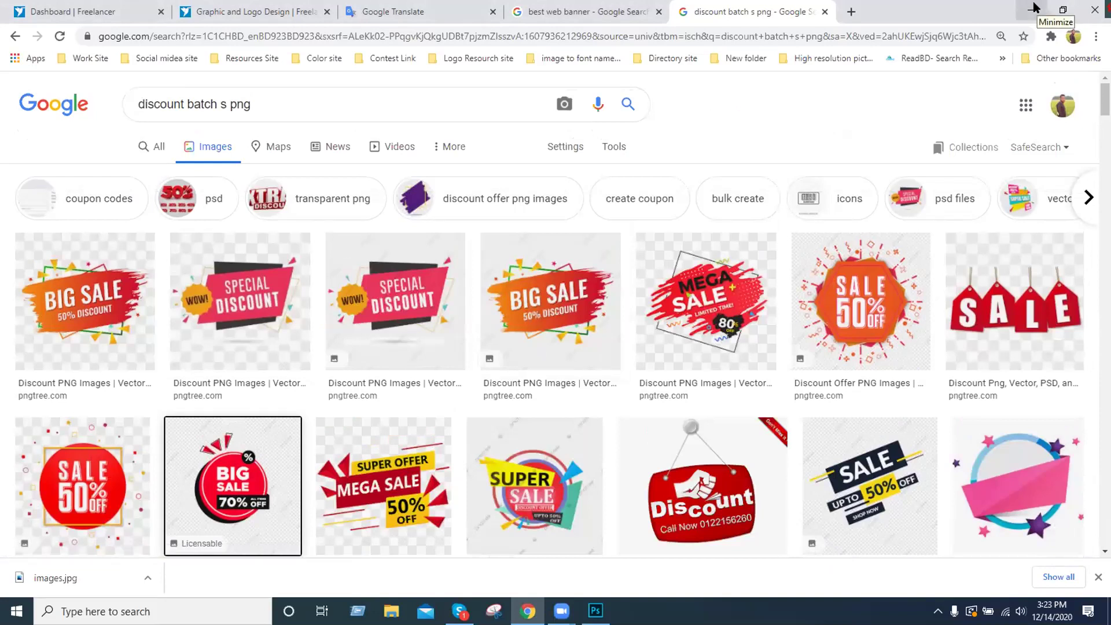
click(1034, 7)
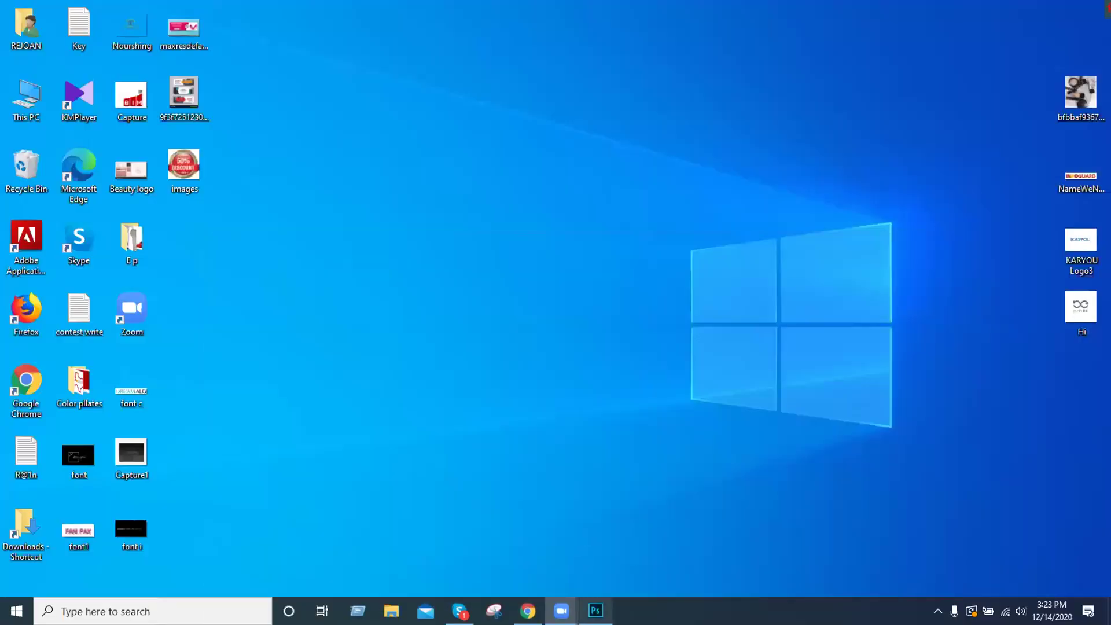
Return to Photoshop and refine the badge selection along the ring's top edge with the Quick Selection tool at brush size 15
click(596, 611)
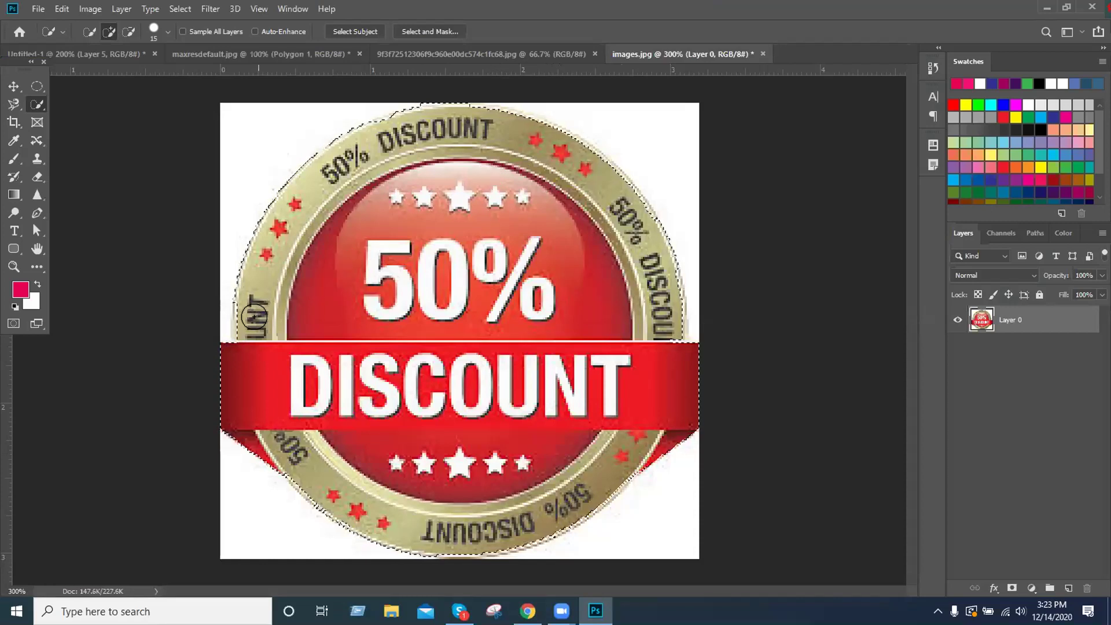
key(bracketright)
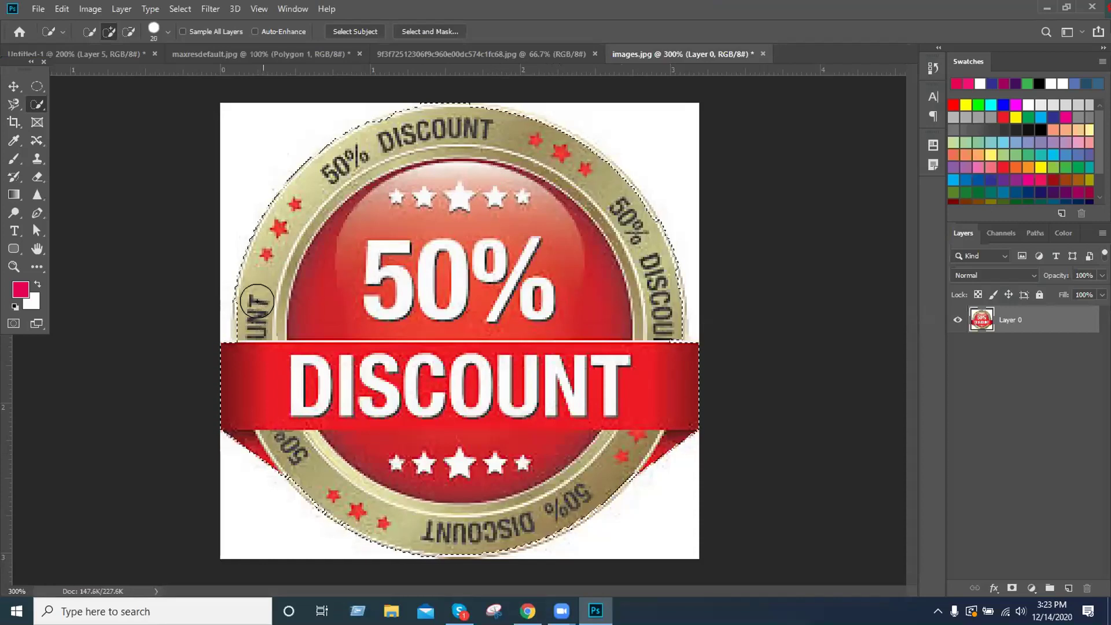
key(bracketleft)
key(alt)
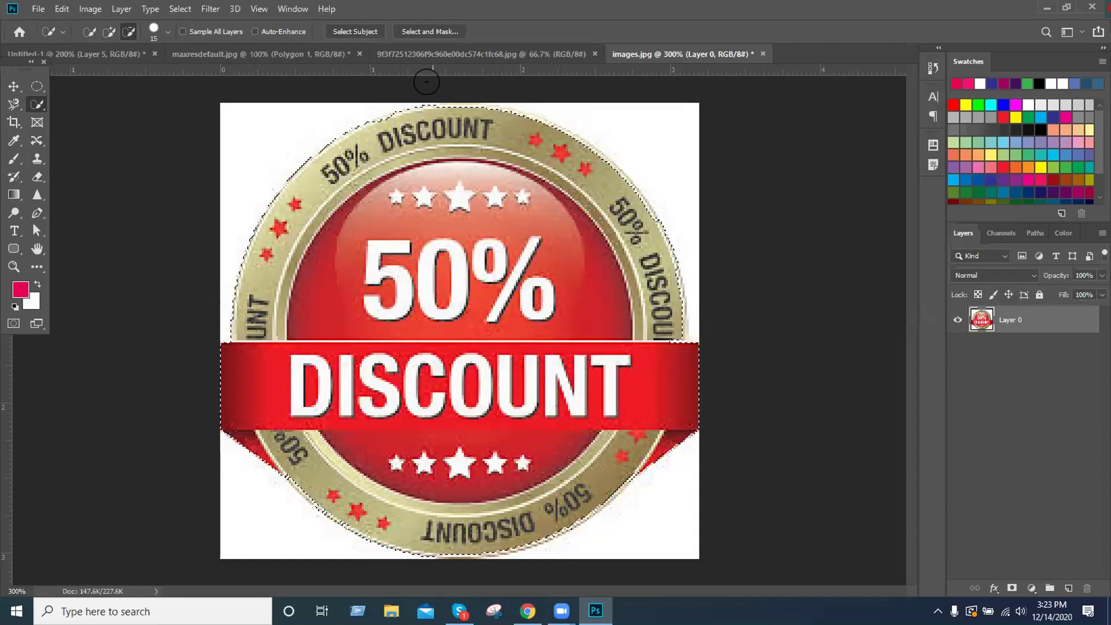
key(alt)
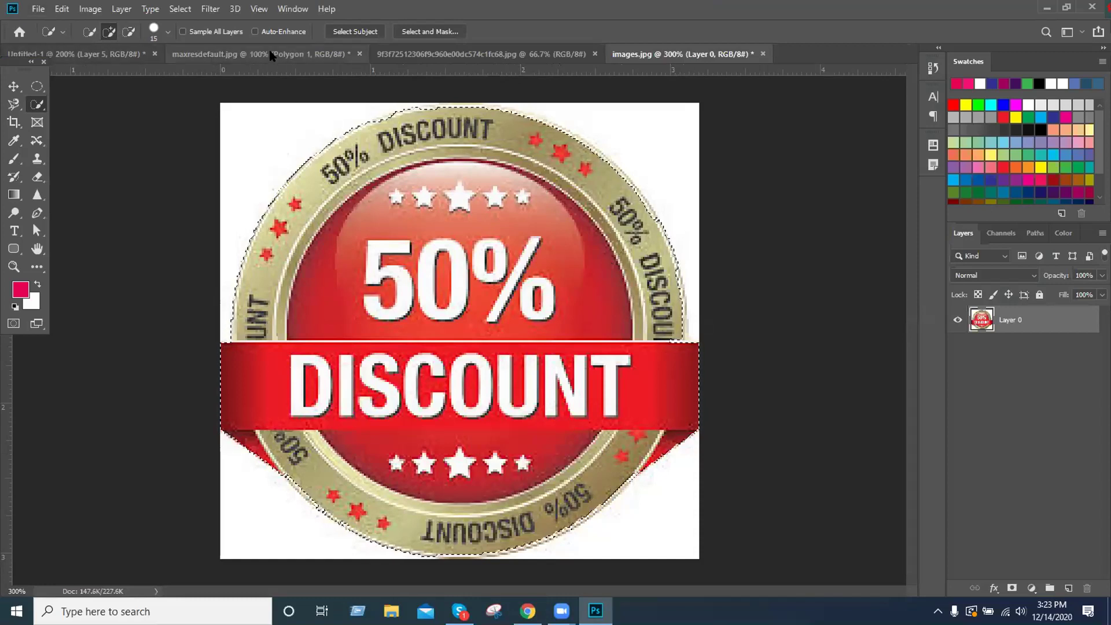
In the Untitled-1 banner, centre the SHOP NOW text horizontally on Rounded Rectangle 1 and group the two layers
click(255, 55)
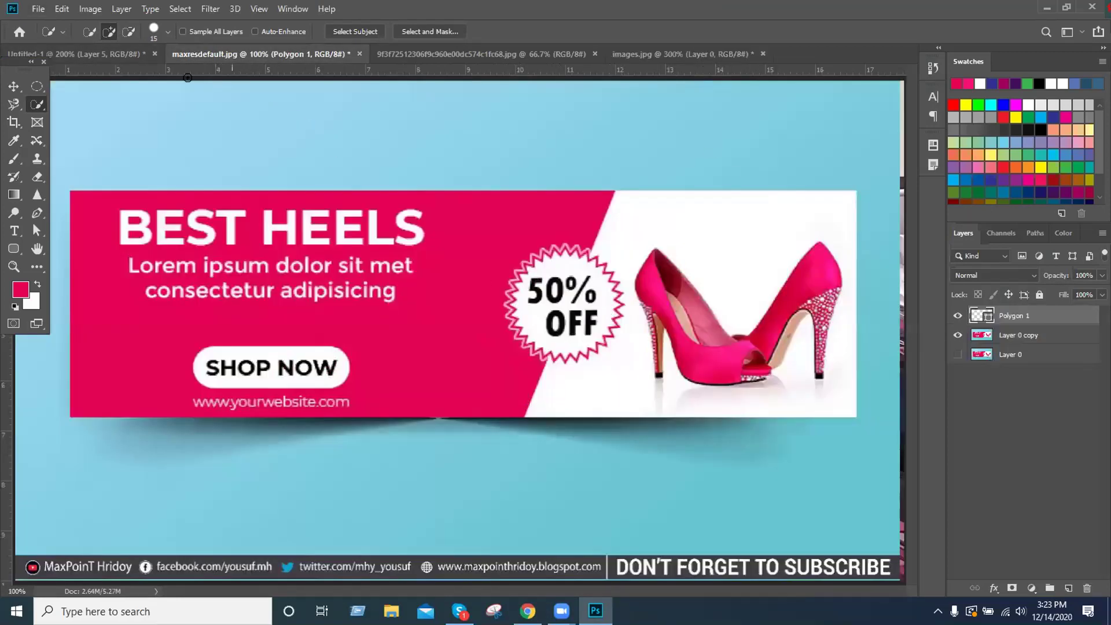
click(125, 54)
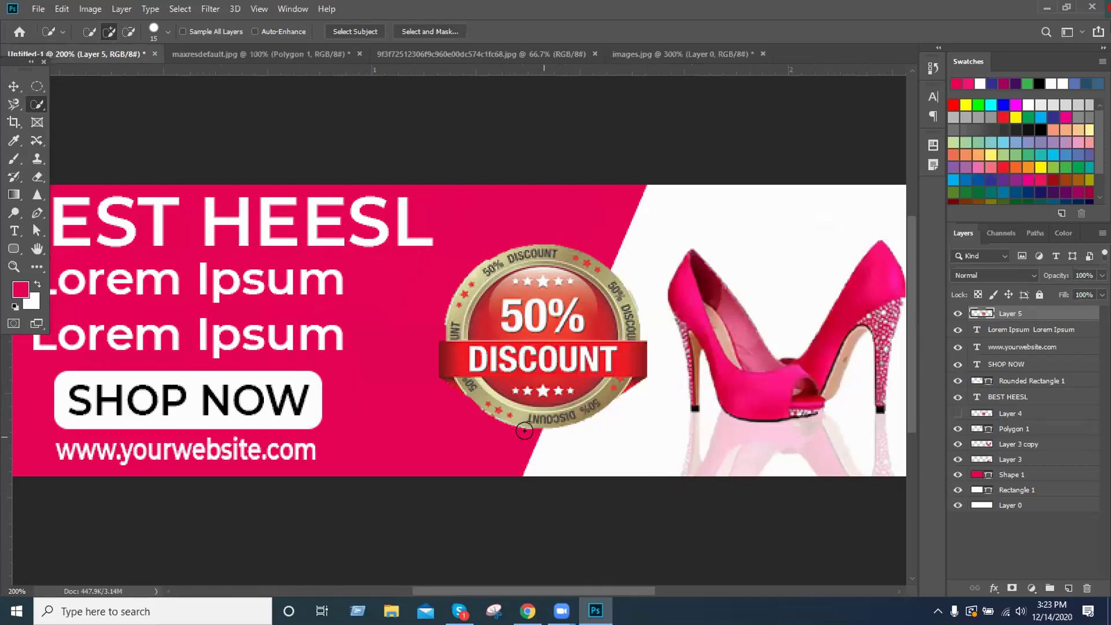
click(12, 85)
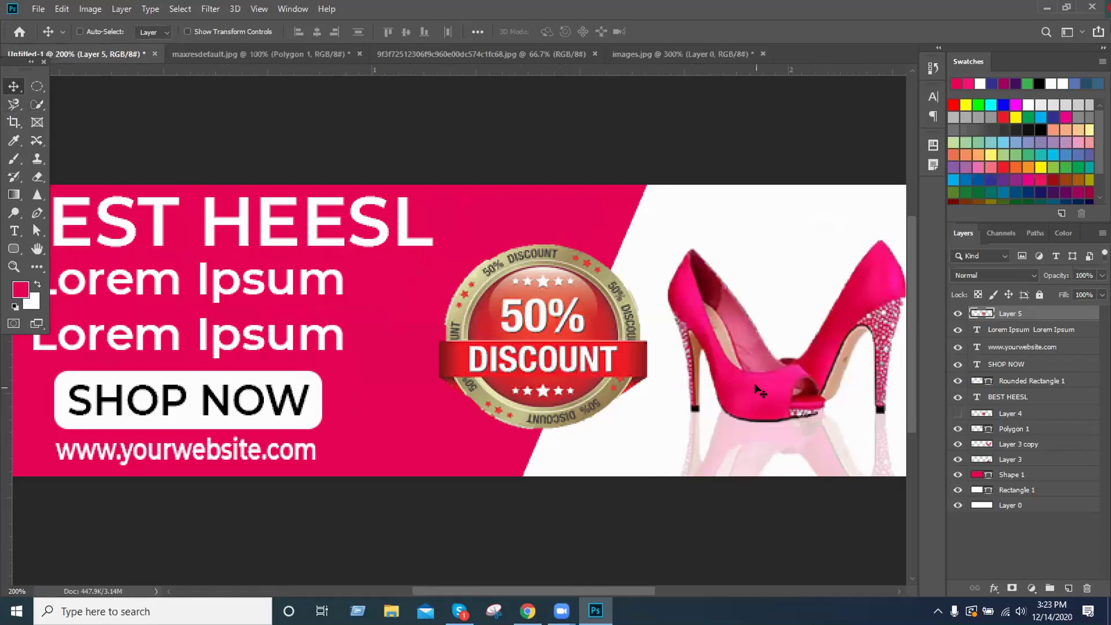
key(ctrl+minus)
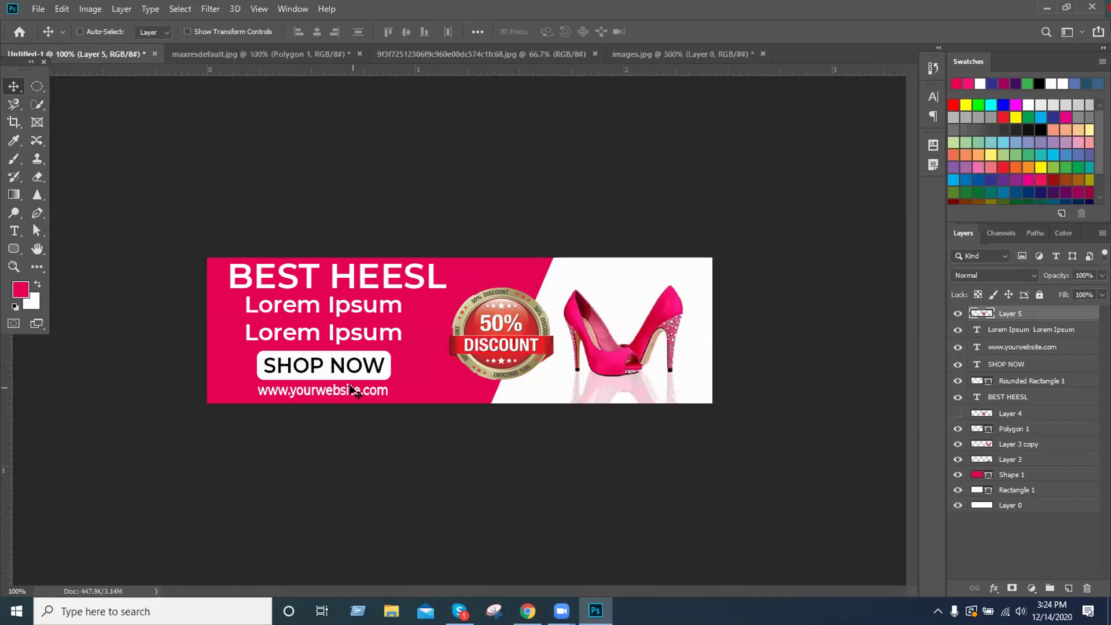
click(1021, 349)
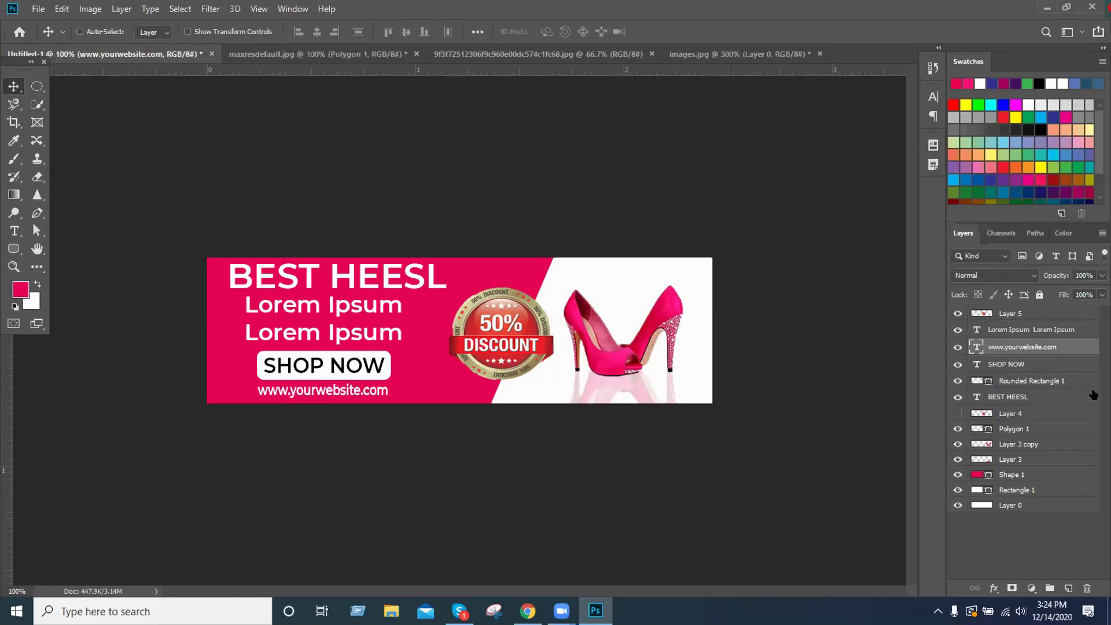
click(1006, 385)
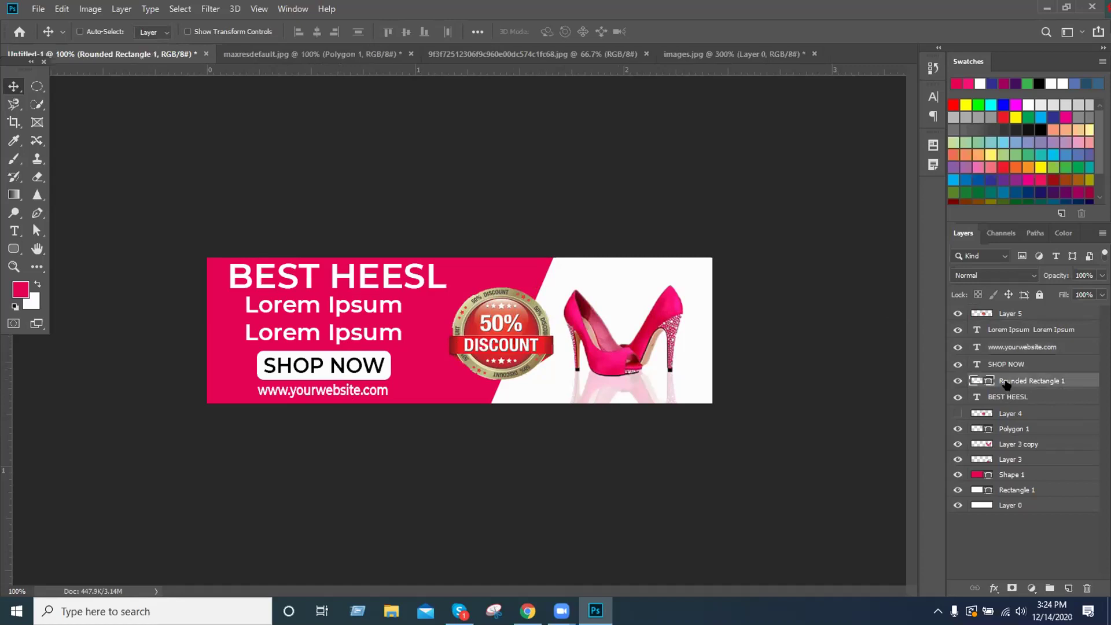
click(957, 383)
click(957, 382)
shift+click(1017, 365)
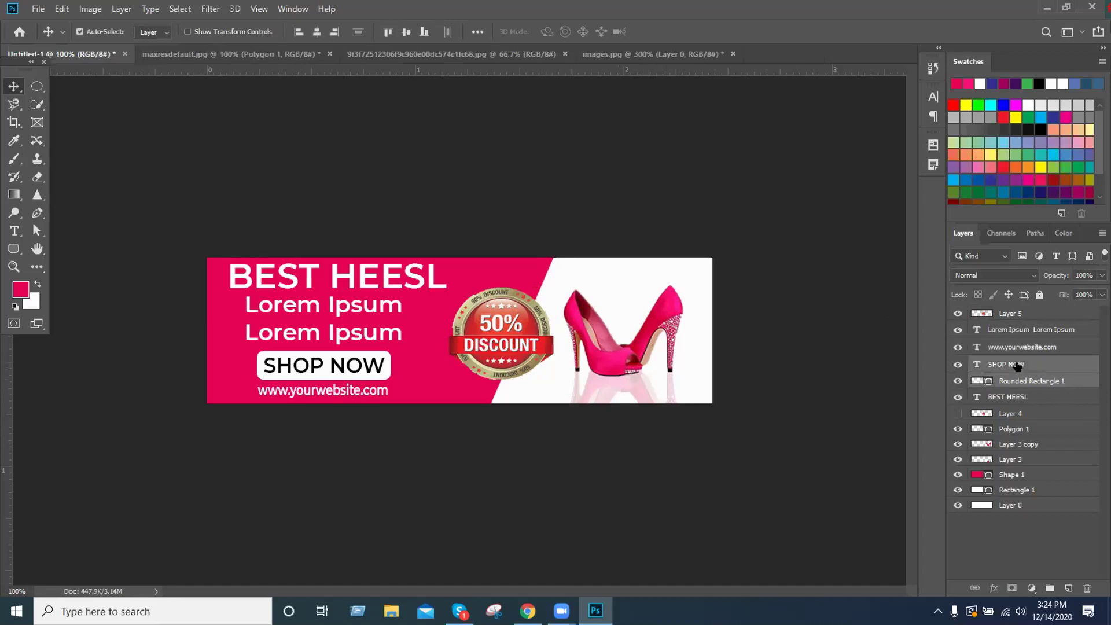
click(316, 32)
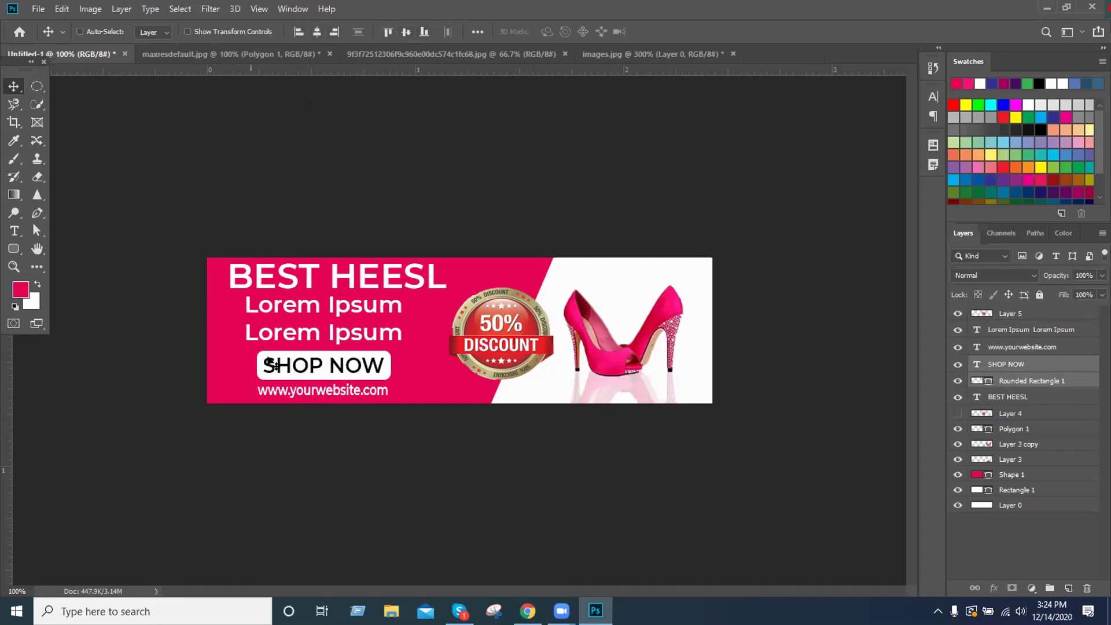
key(ctrl)
key(ctrl+g)
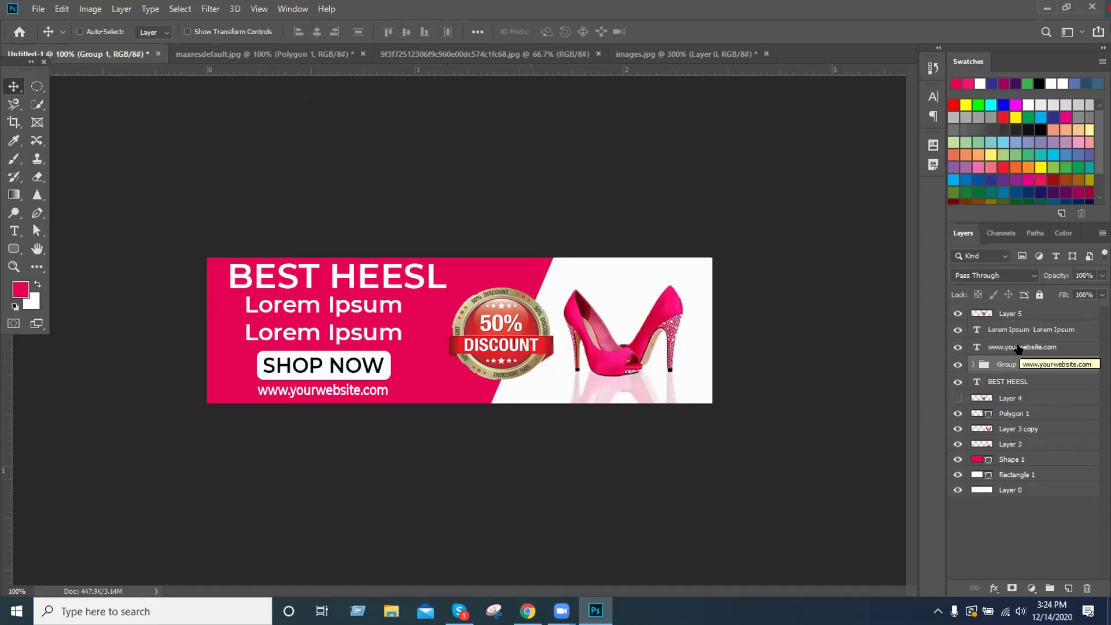
Centre the Lorem Ipsum text, the website address and the SHOP NOW group horizontally on each other, and group them
ctrl+click(1019, 348)
ctrl+click(1017, 329)
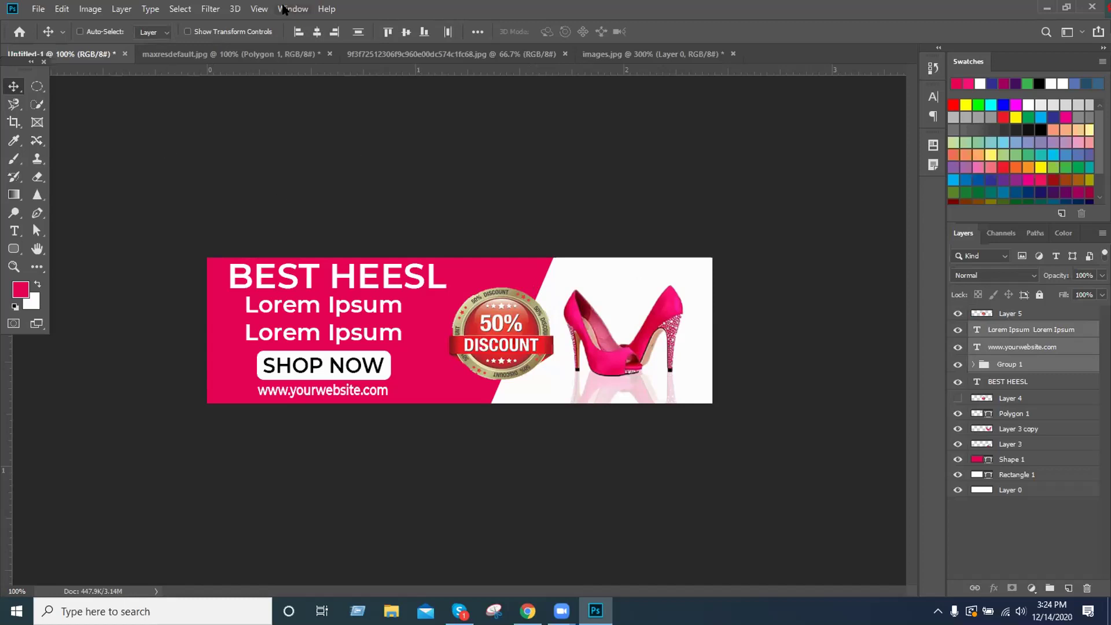
click(316, 32)
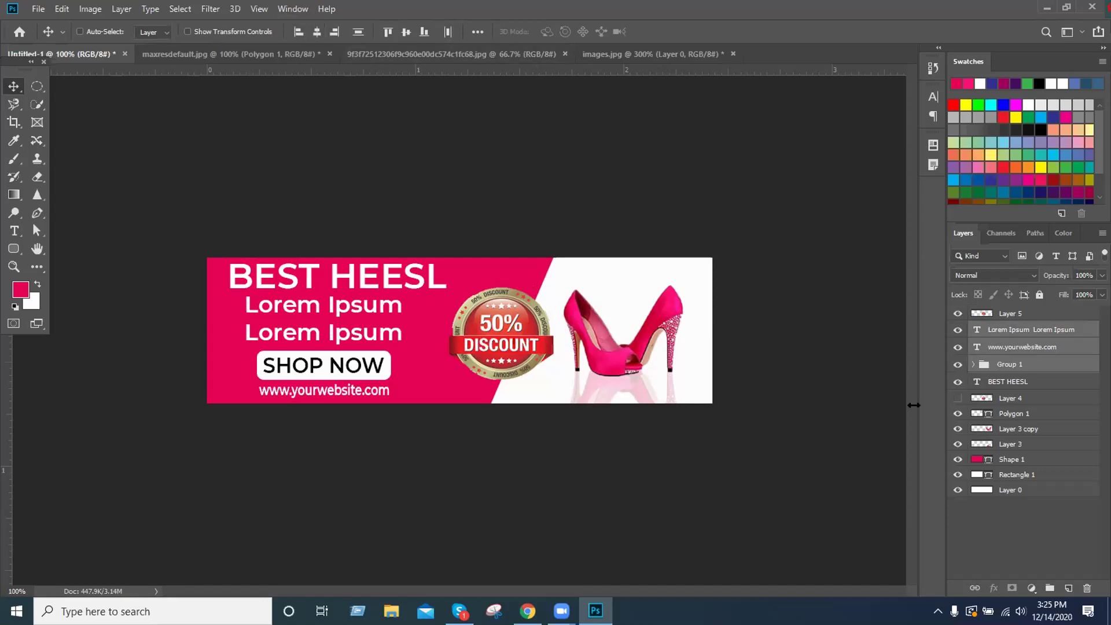
key(ctrl)
key(ctrl+g)
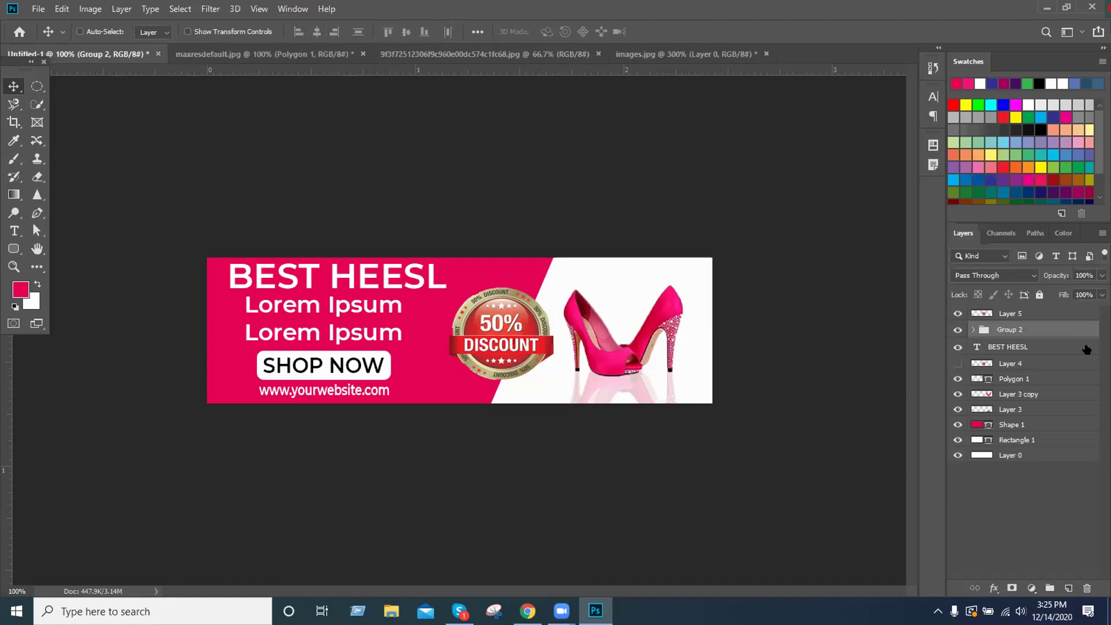
Align the grouped text and button horizontally centred with the BEST HEESL heading, and select the Shape 1 layer
ctrl+click(1010, 349)
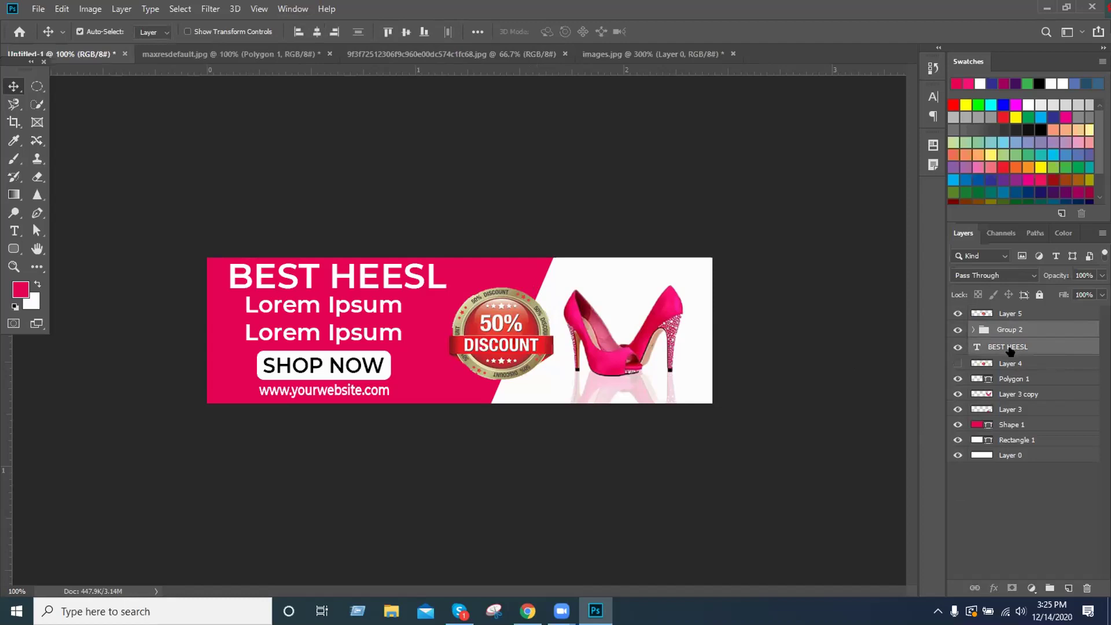
click(316, 32)
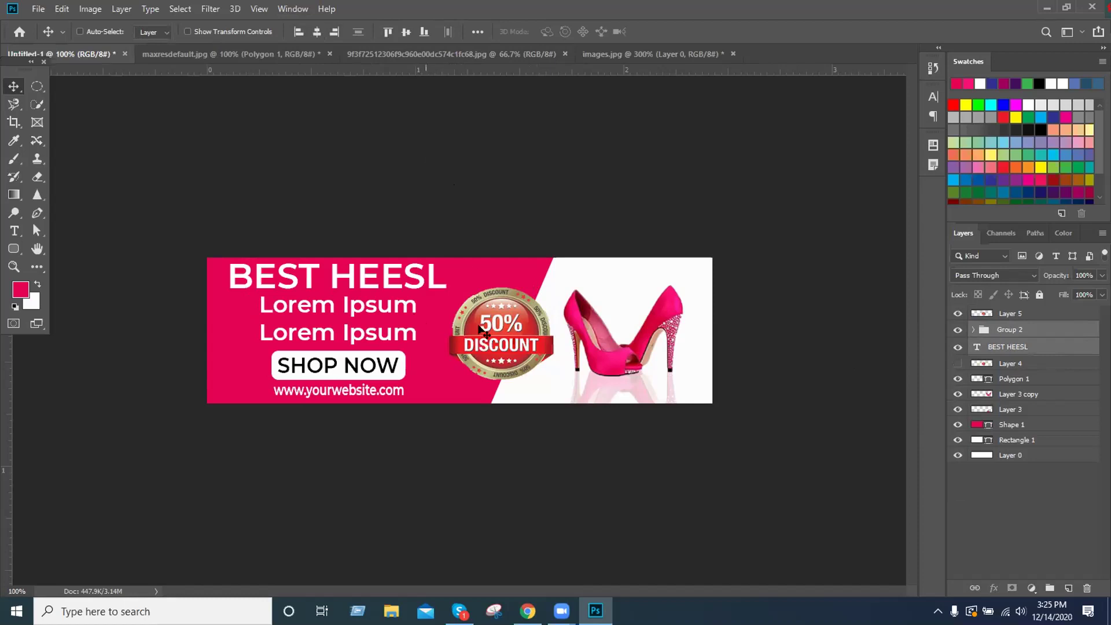
click(1012, 348)
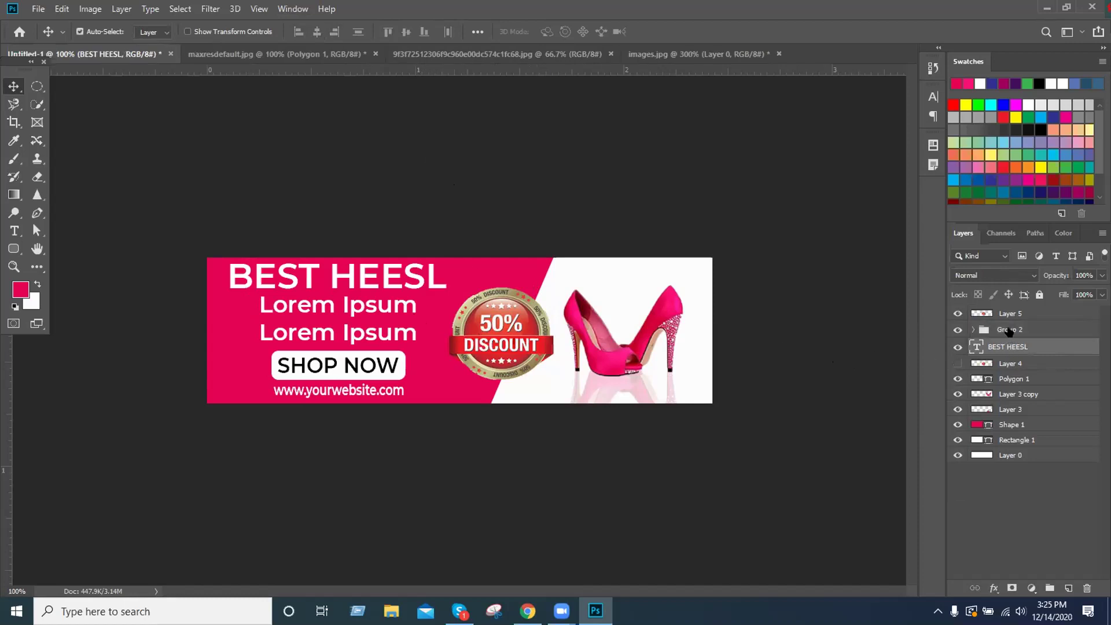
click(1013, 426)
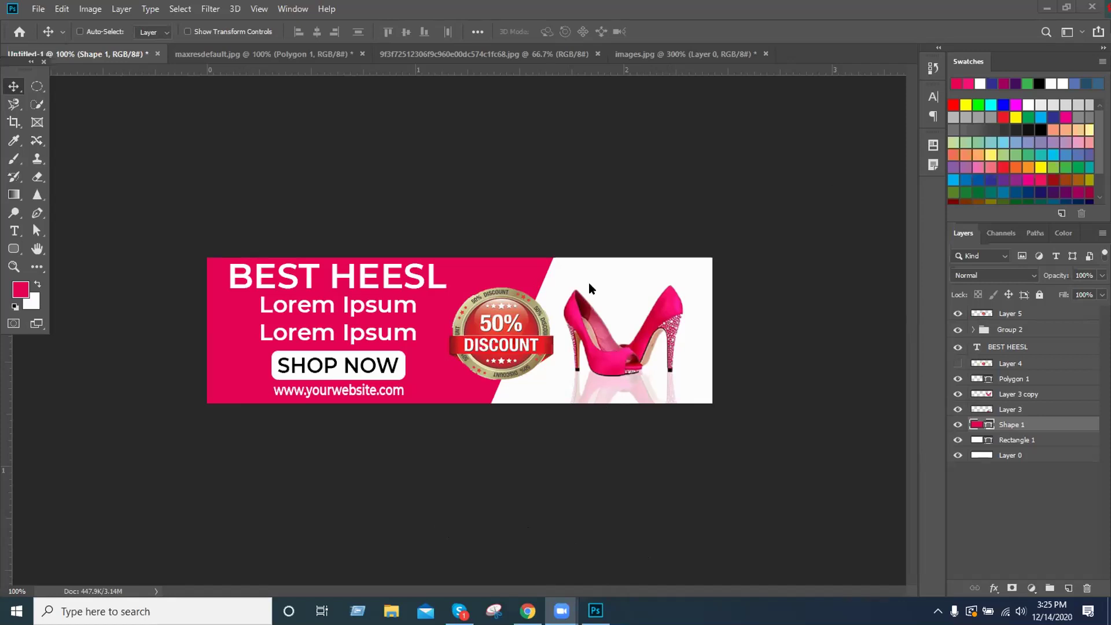
Switch to Chrome and open the pngtree page of the Mega Sale discount image in a new tab
click(1048, 9)
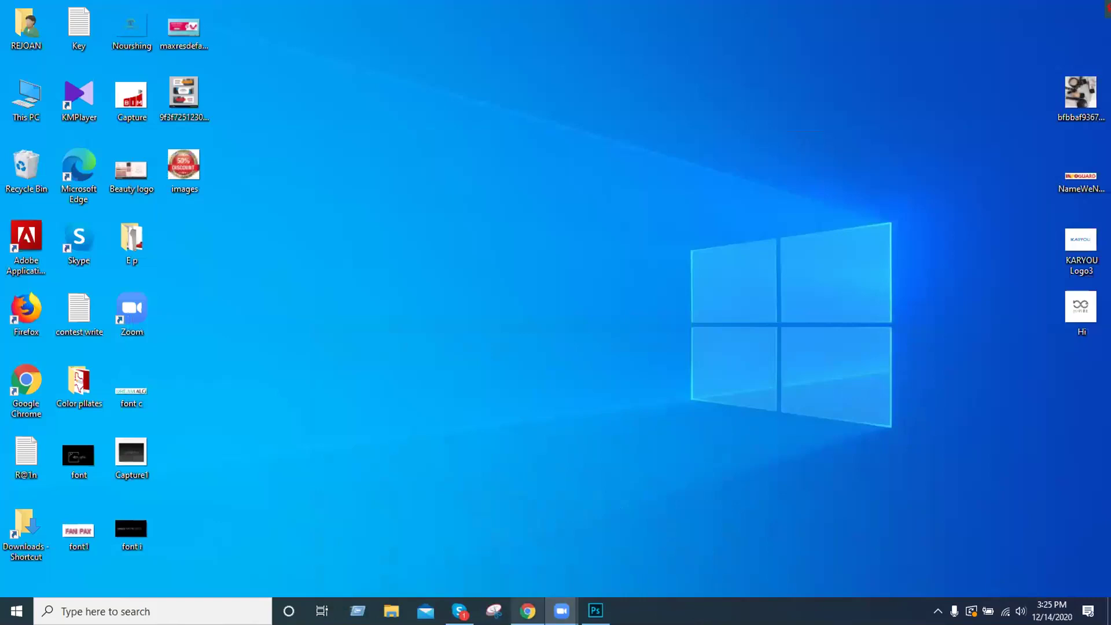
key(alt+Tab)
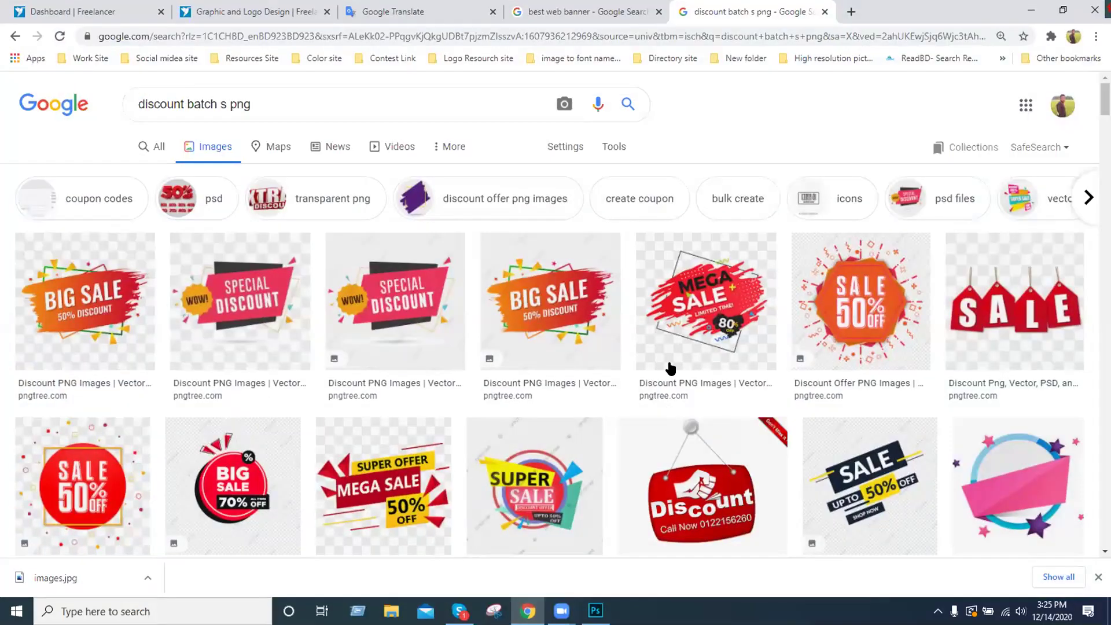
right_click(698, 379)
click(748, 389)
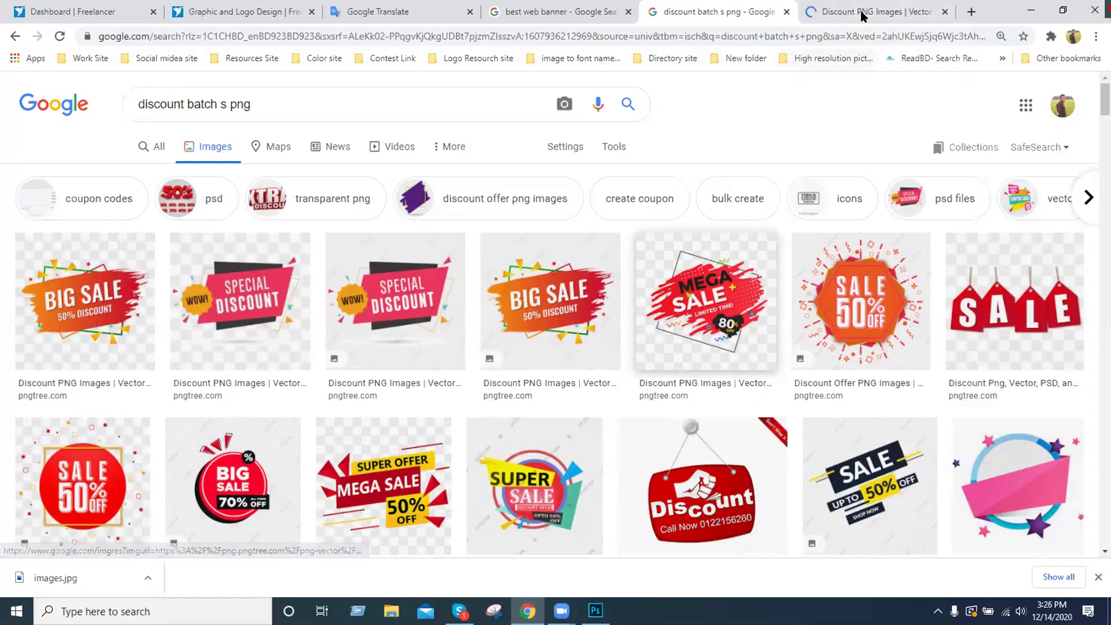
right_click(718, 304)
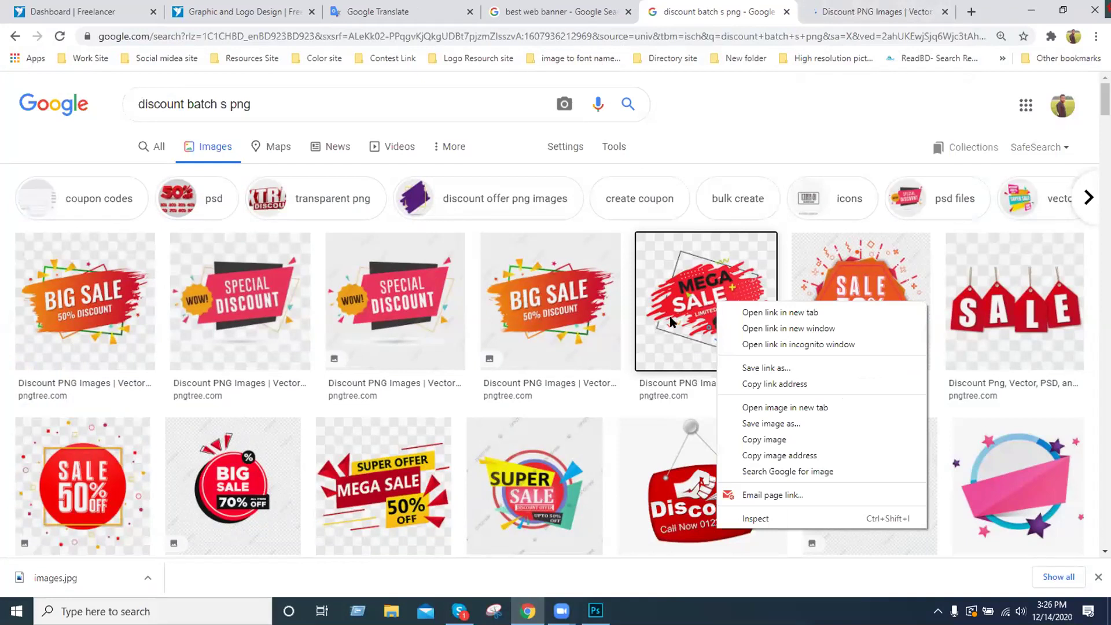
click(613, 394)
click(645, 392)
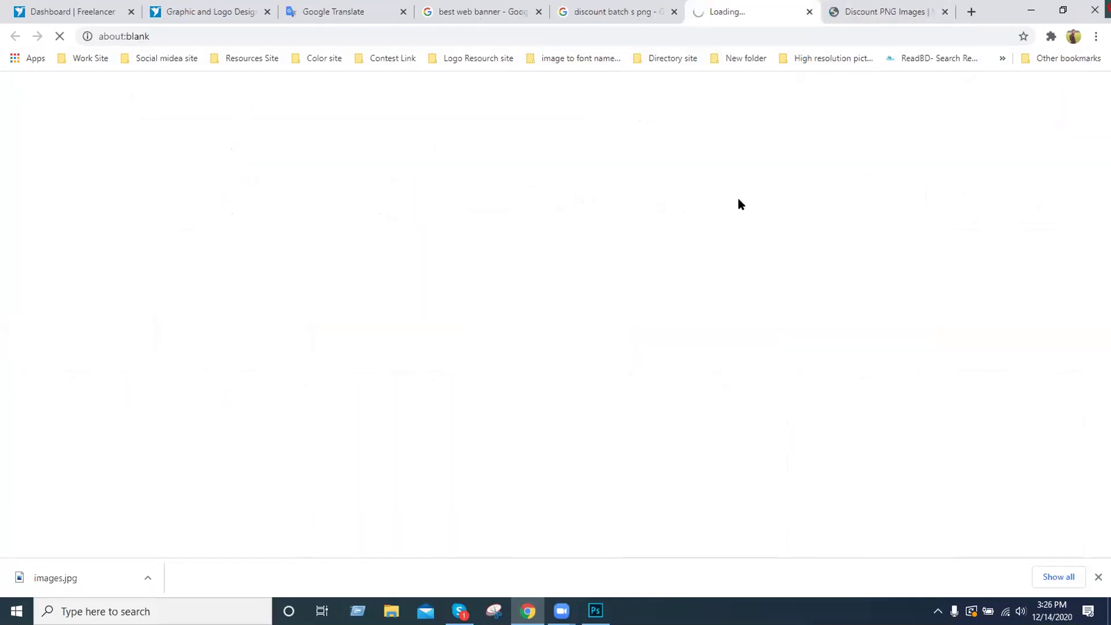
click(861, 13)
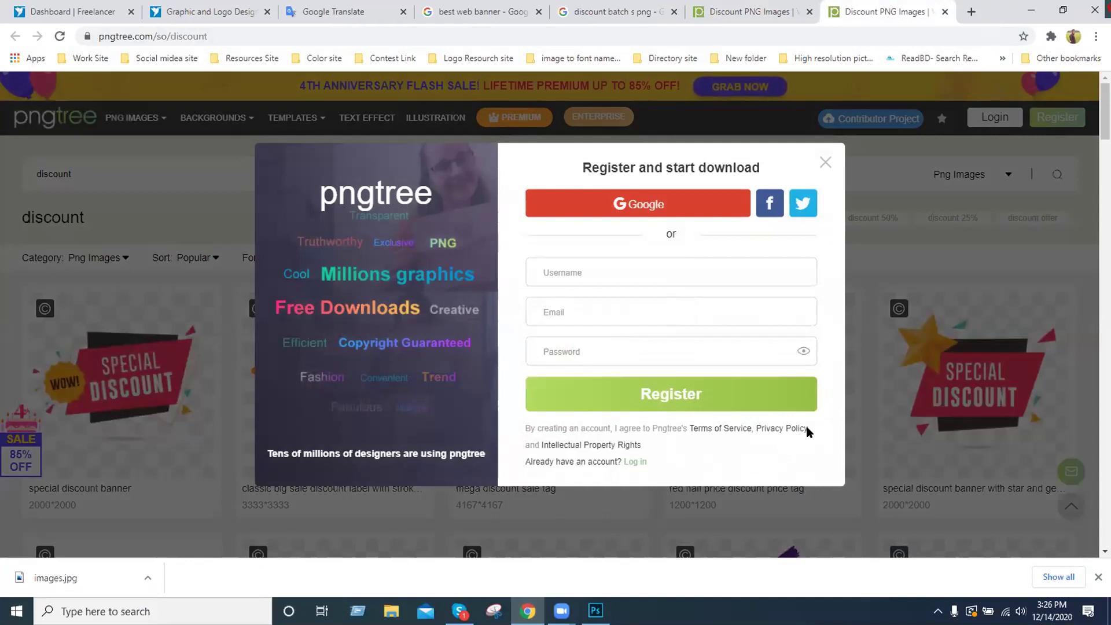
Try to download the Big Sale 50% discount label as a PNG from pngtree, and dismiss the registration pop-up
click(825, 161)
mouse_move(283, 370)
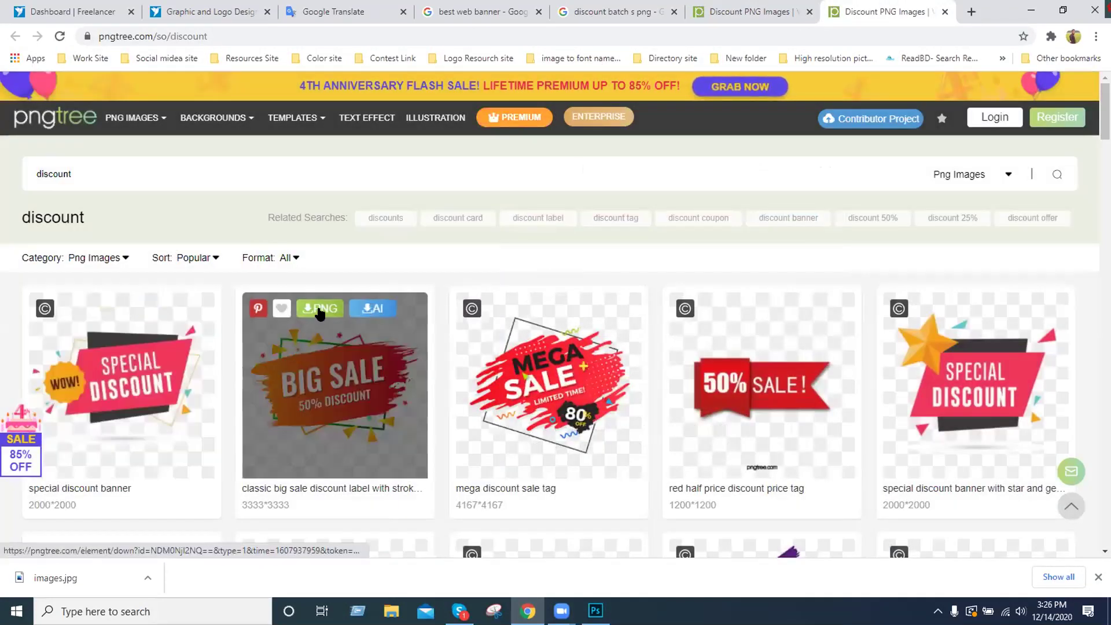
click(319, 309)
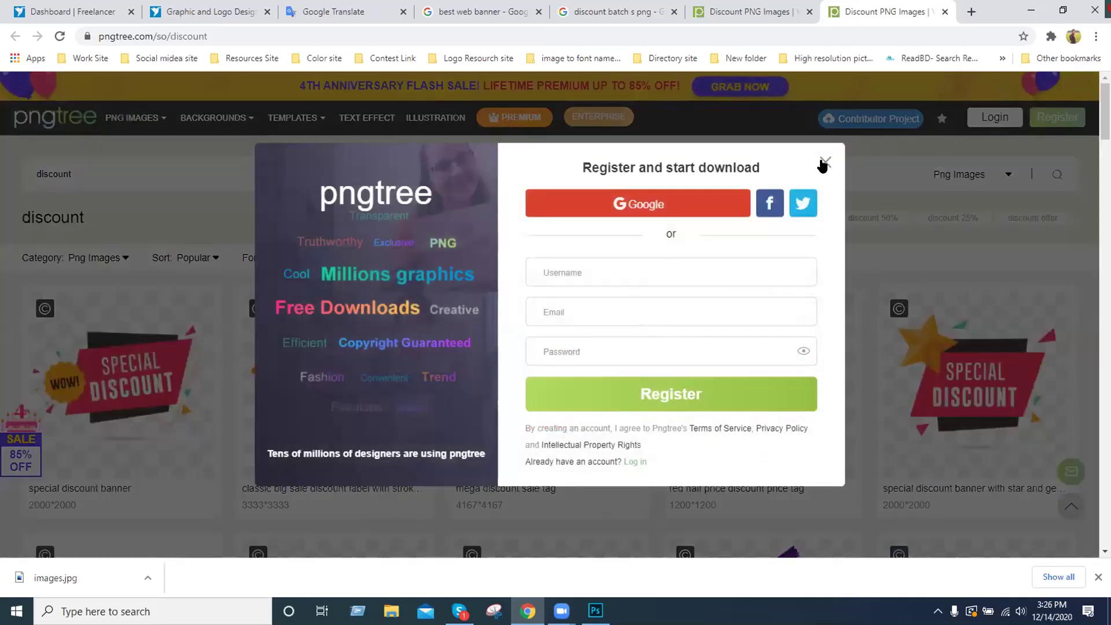
click(824, 162)
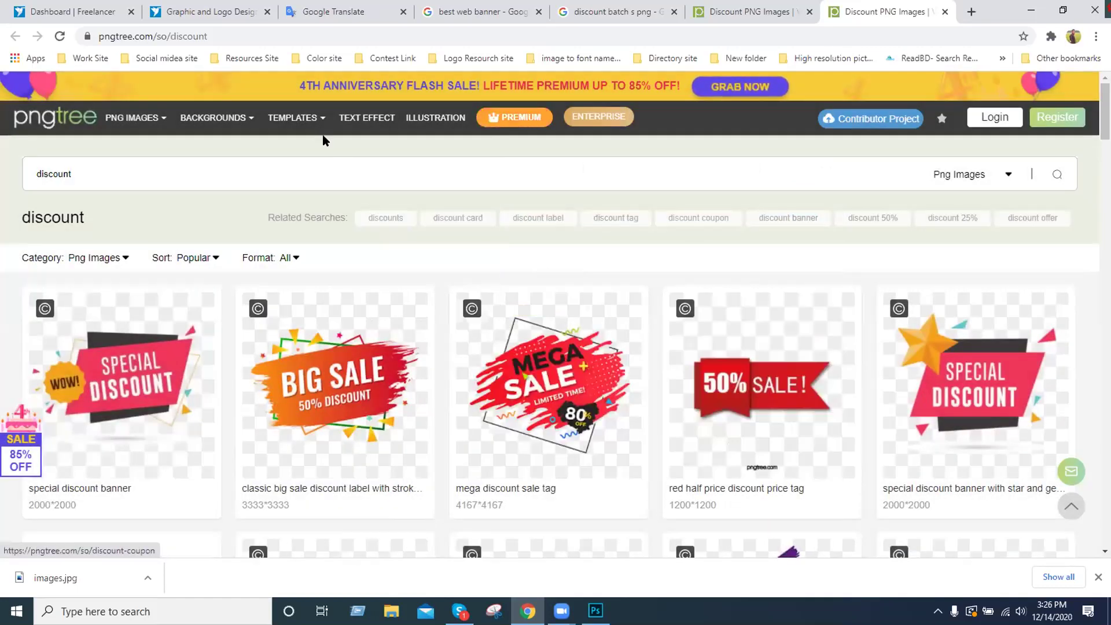
Close both pngtree discount pages and return to the Google Images results
mouse_move(294, 118)
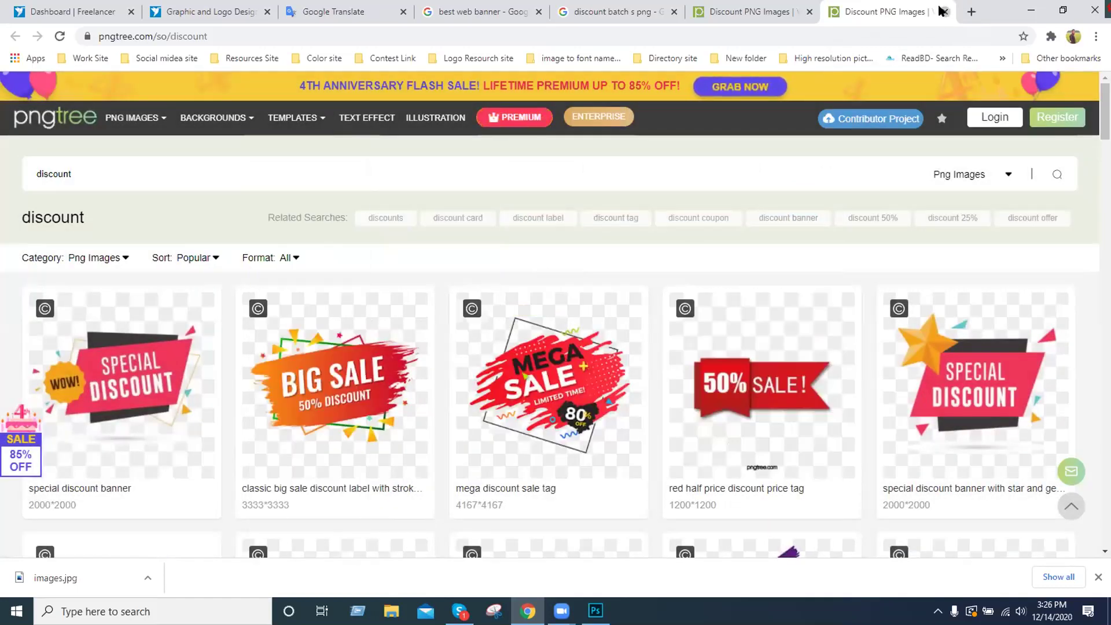
click(945, 12)
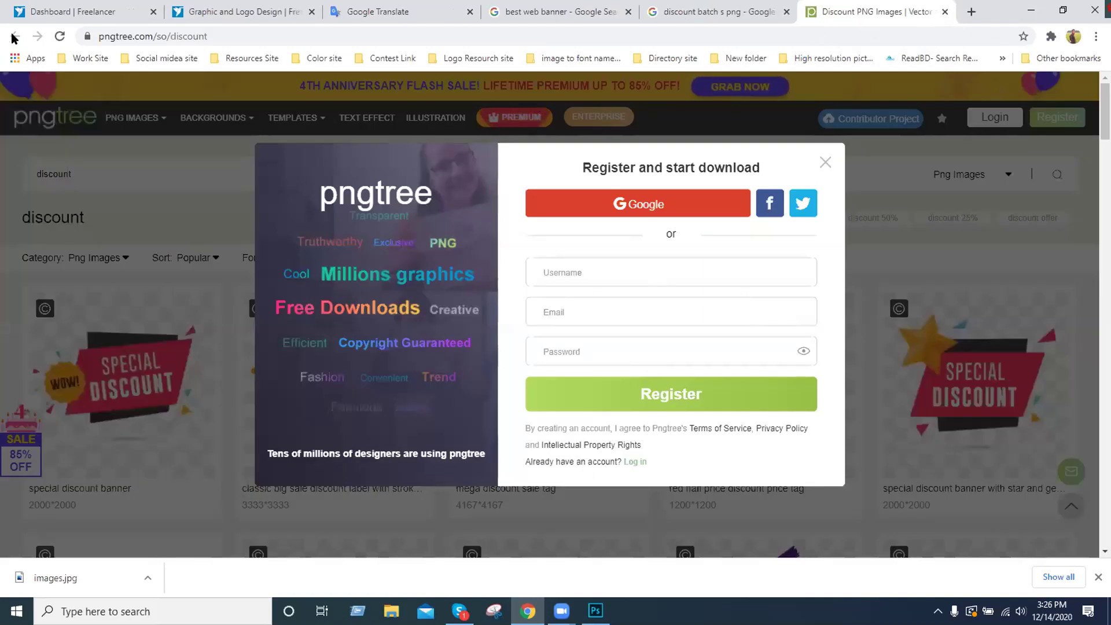
click(944, 11)
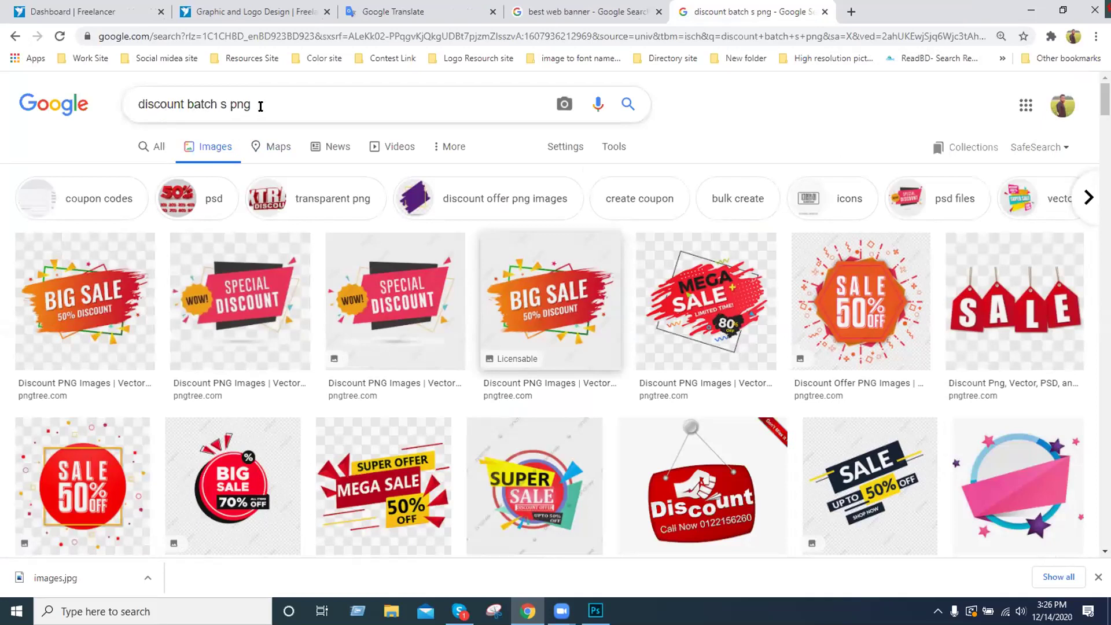
Look through the Google Images results for "discount batch s png" for usable discount badges
click(211, 104)
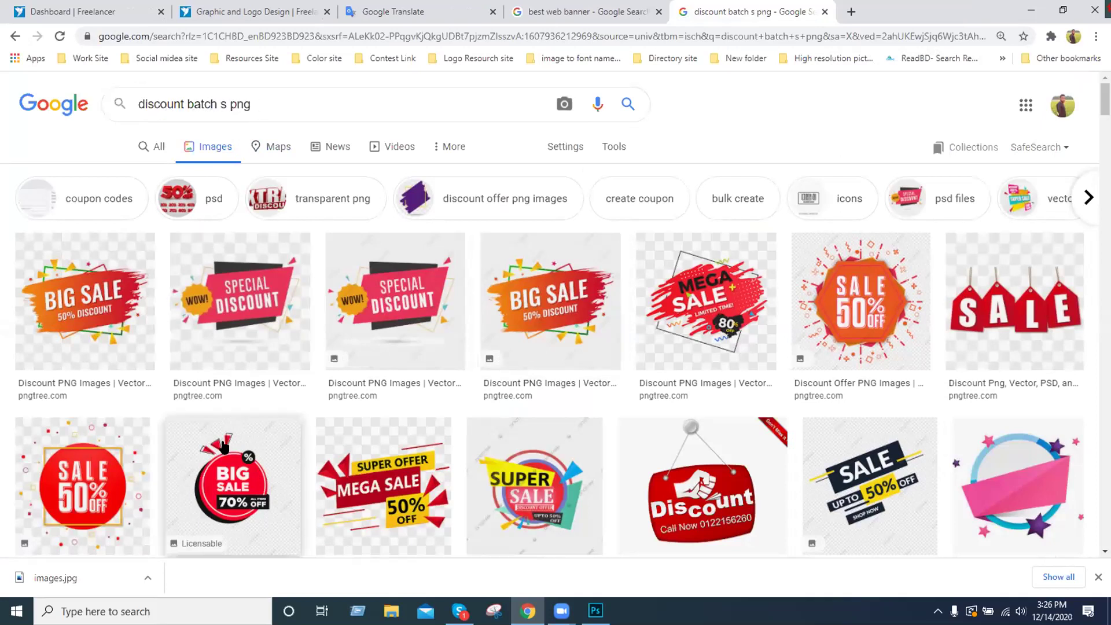
scroll(613, 439, down, 1)
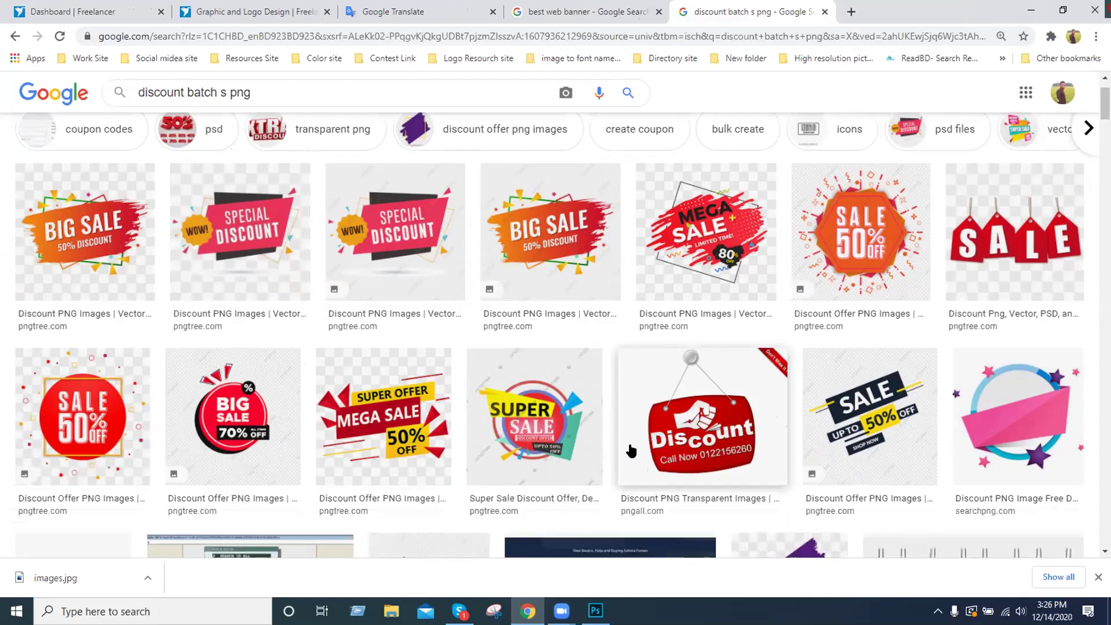
scroll(534, 428, down, 1)
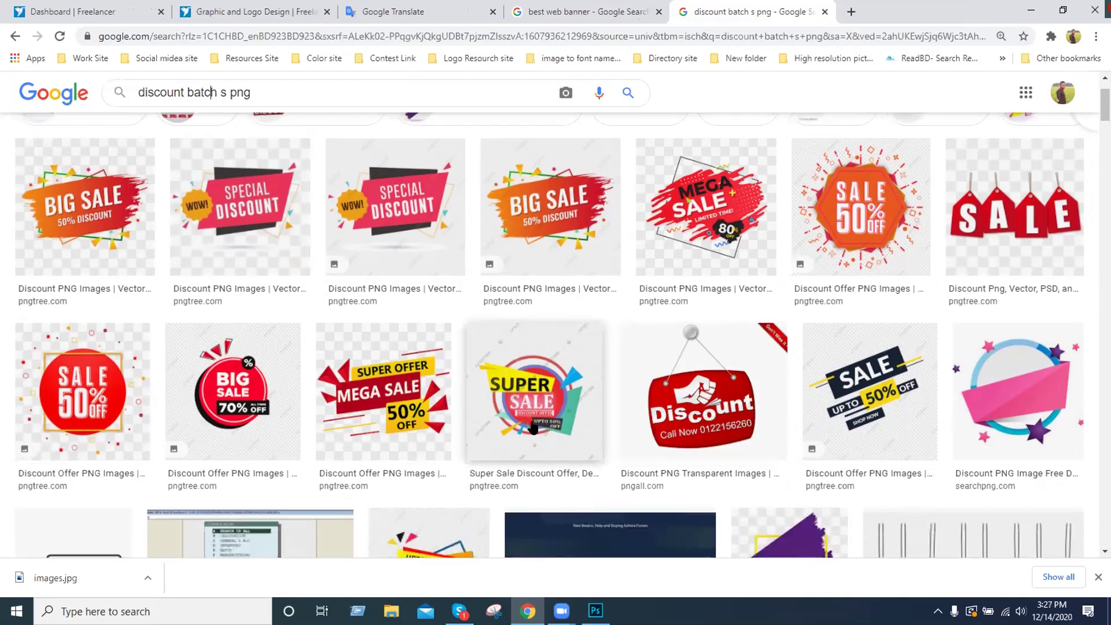
scroll(534, 426, down, 6)
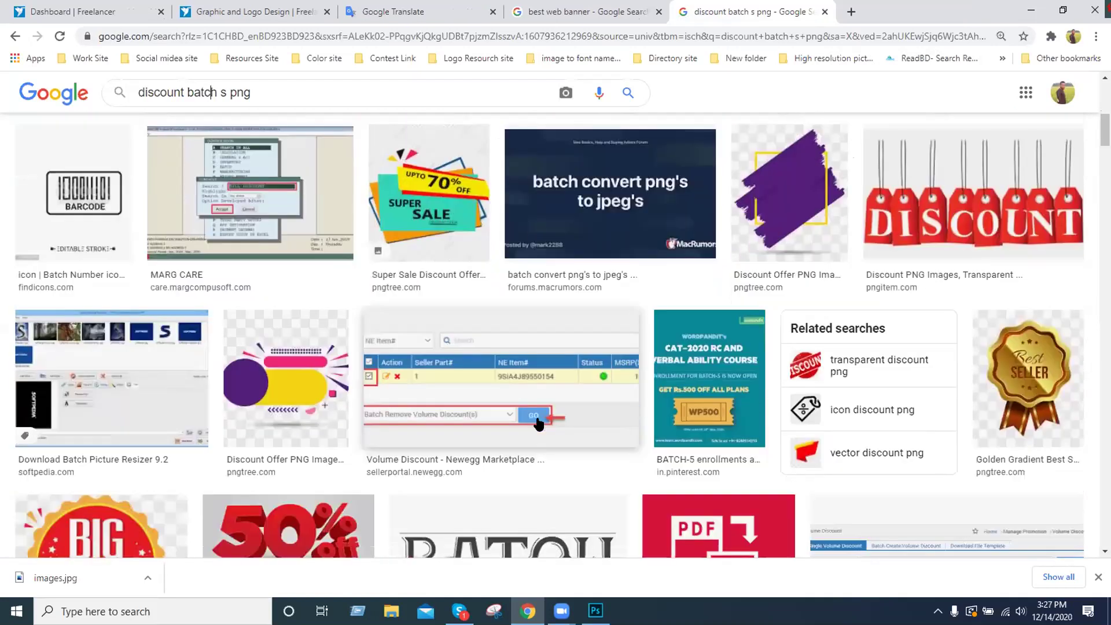
scroll(500, 421, down, 3)
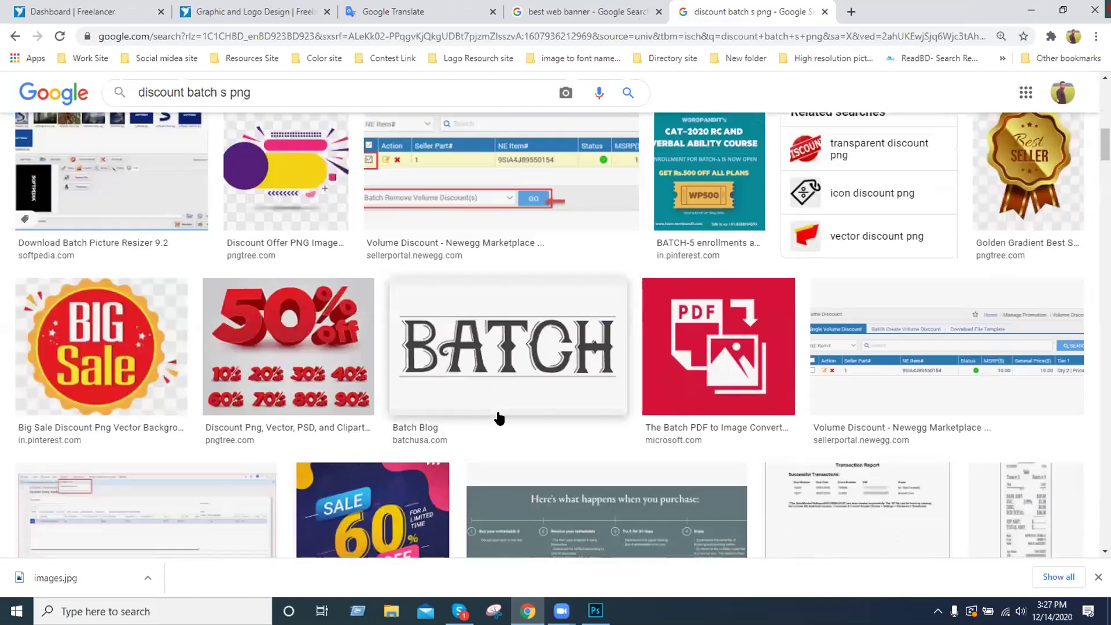
scroll(499, 418, down, 3)
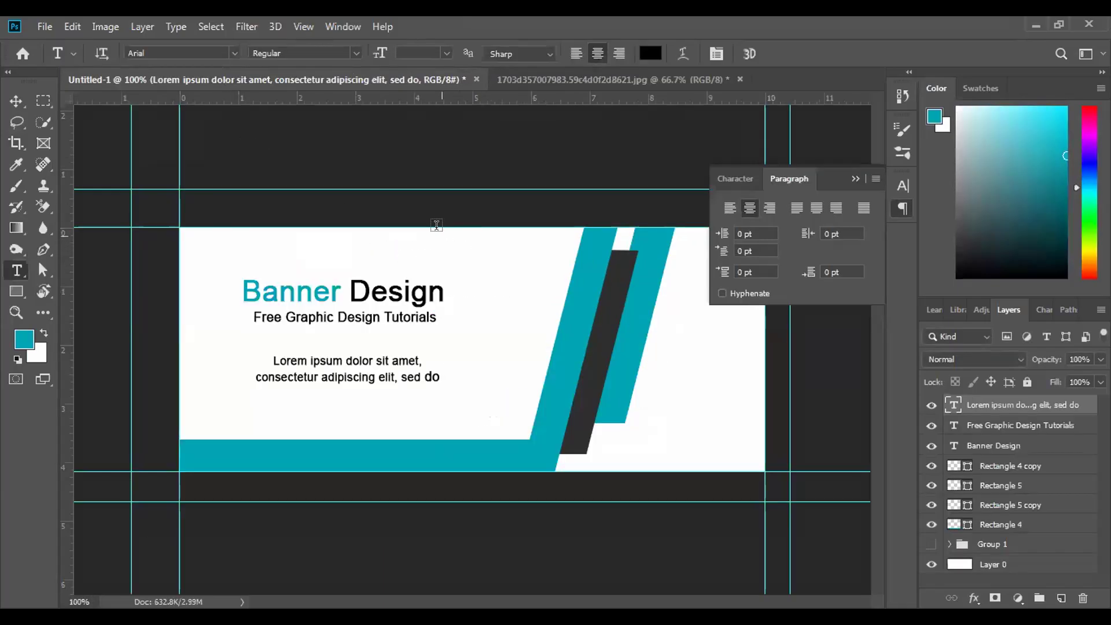
click(903, 208)
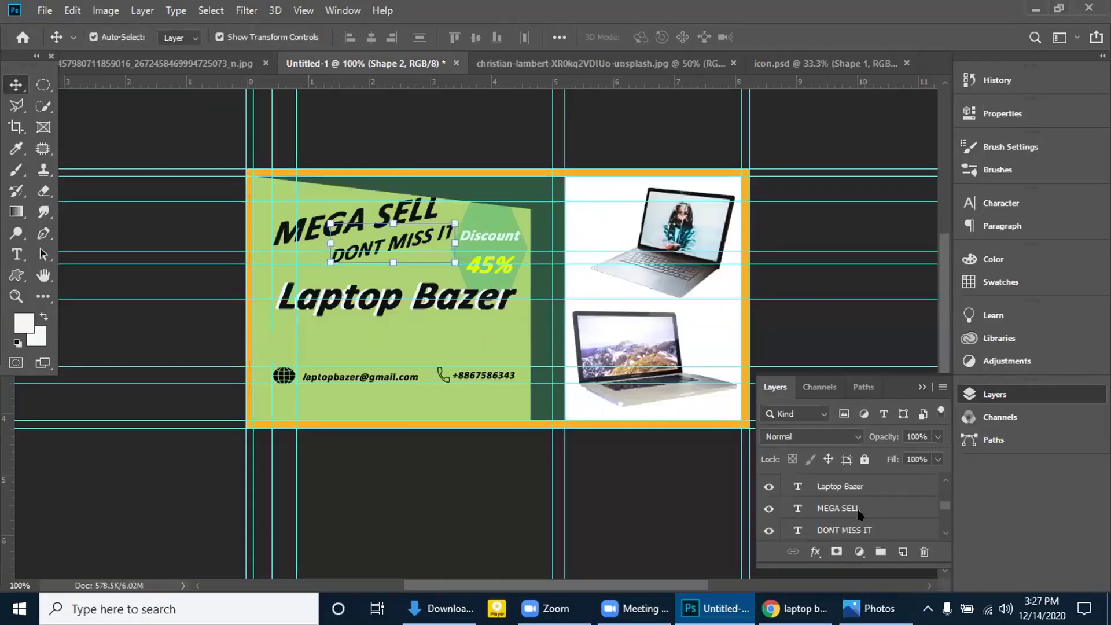
In the Laptop Bazer banner, open the DONT MISS IT text for editing with the cursor at its end
click(790, 531)
double_click(797, 531)
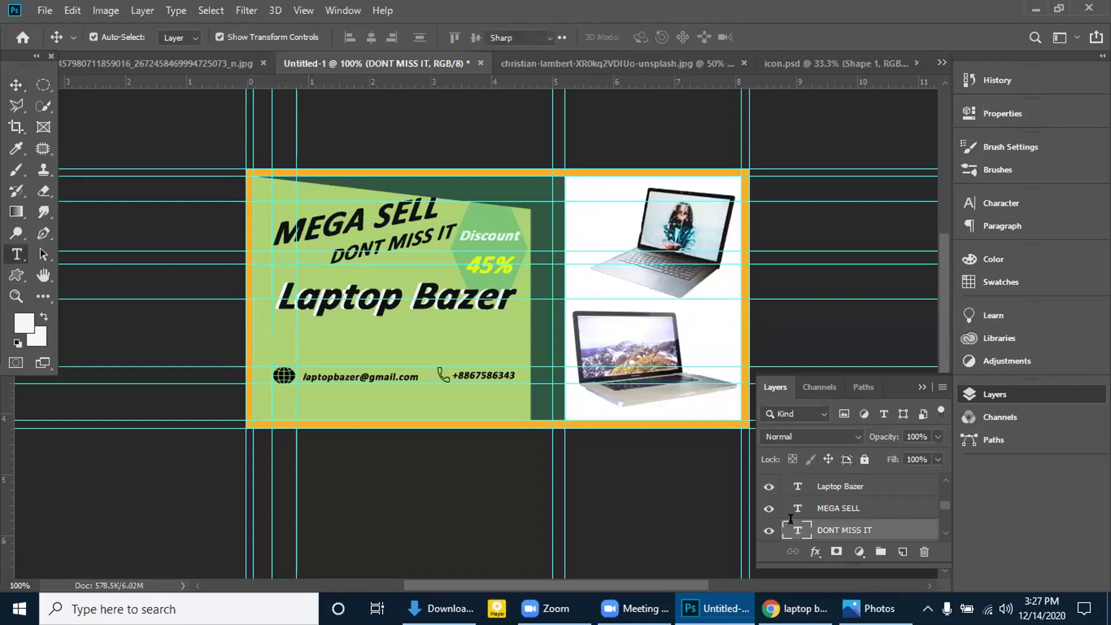
click(451, 228)
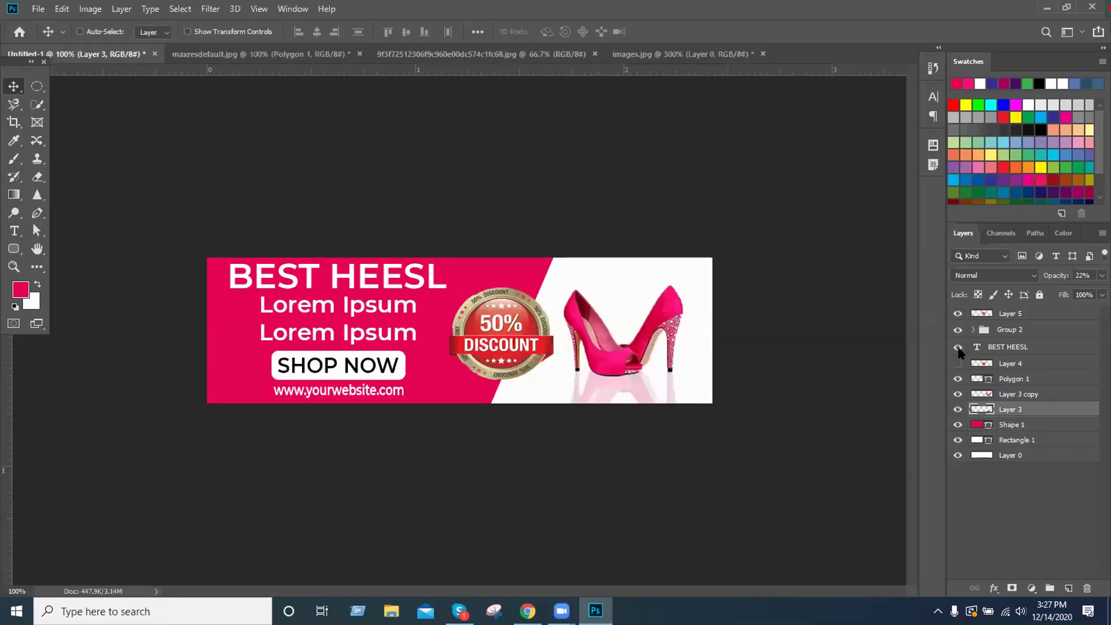
In the BEST HEESL banner, scale the 50% discount badge on Layer 5 down to about 77% around its centre
click(958, 313)
click(958, 313)
key(ctrl+t)
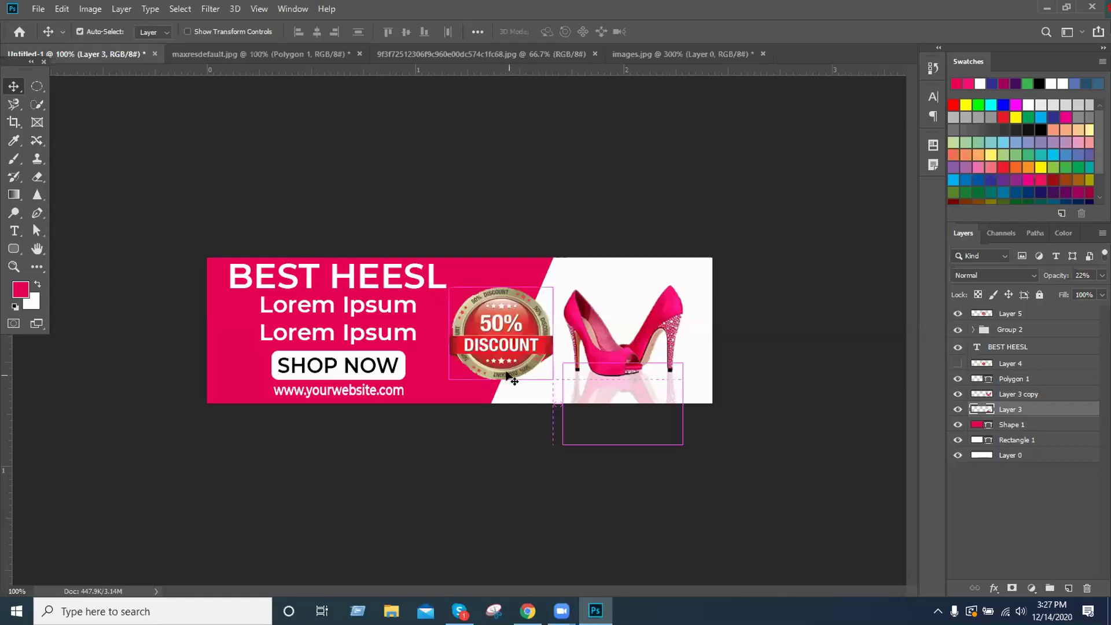
click(1007, 313)
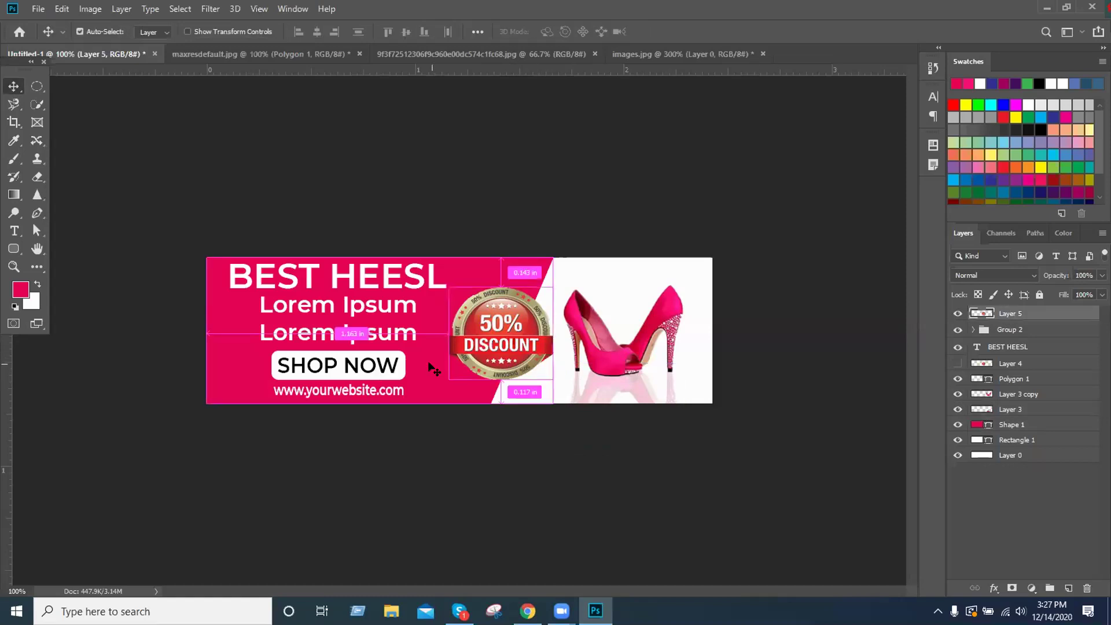
key(ctrl+t)
key(ctrl+plus)
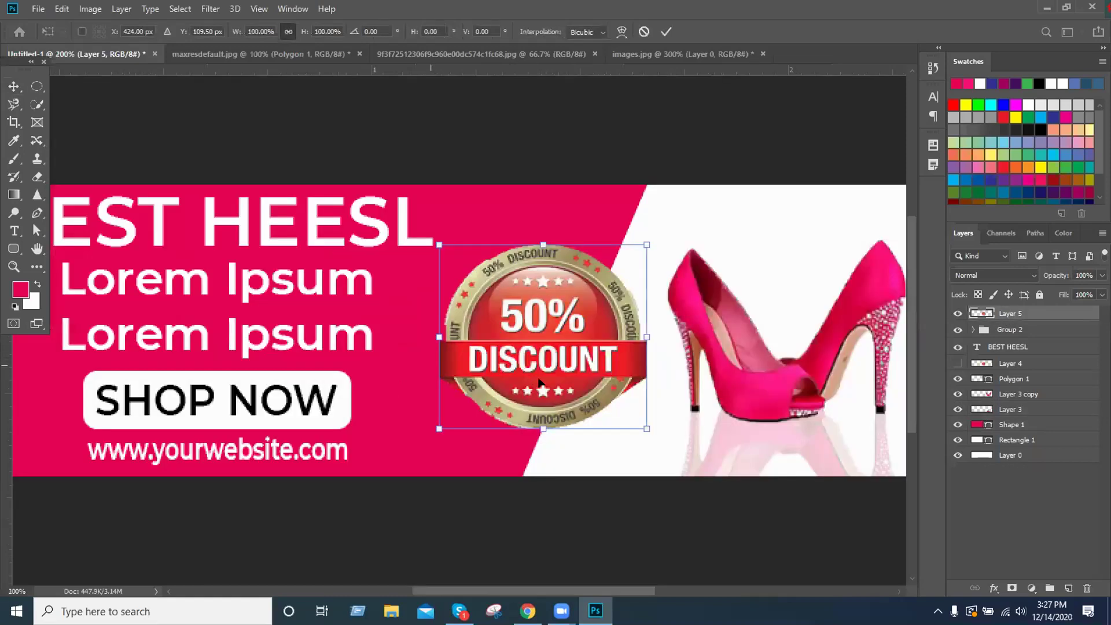
drag(642, 427, 621, 409)
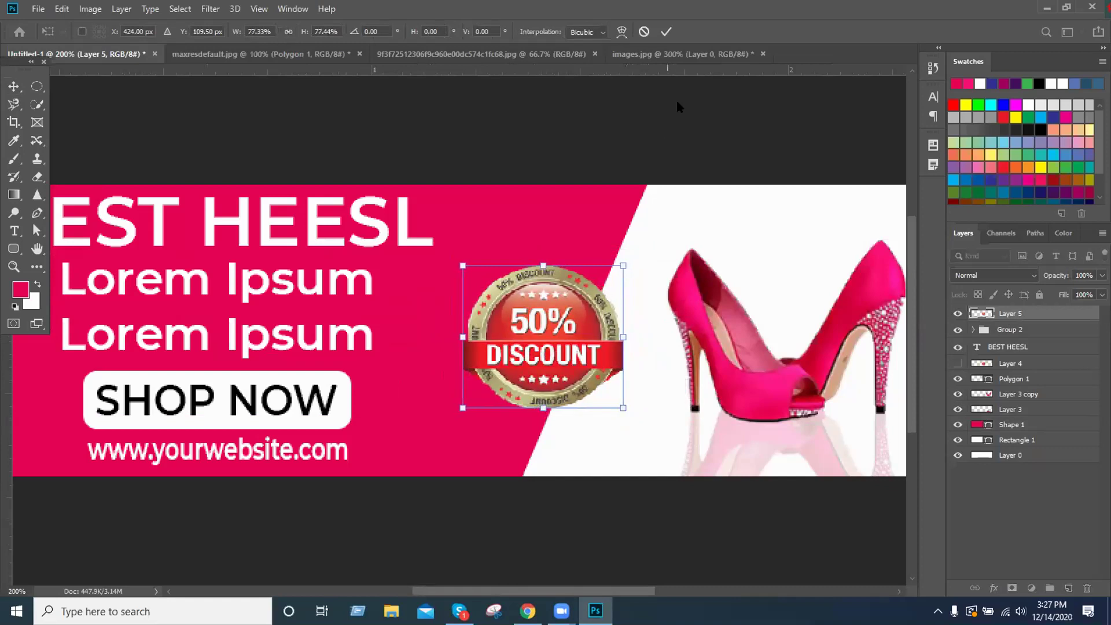
click(666, 31)
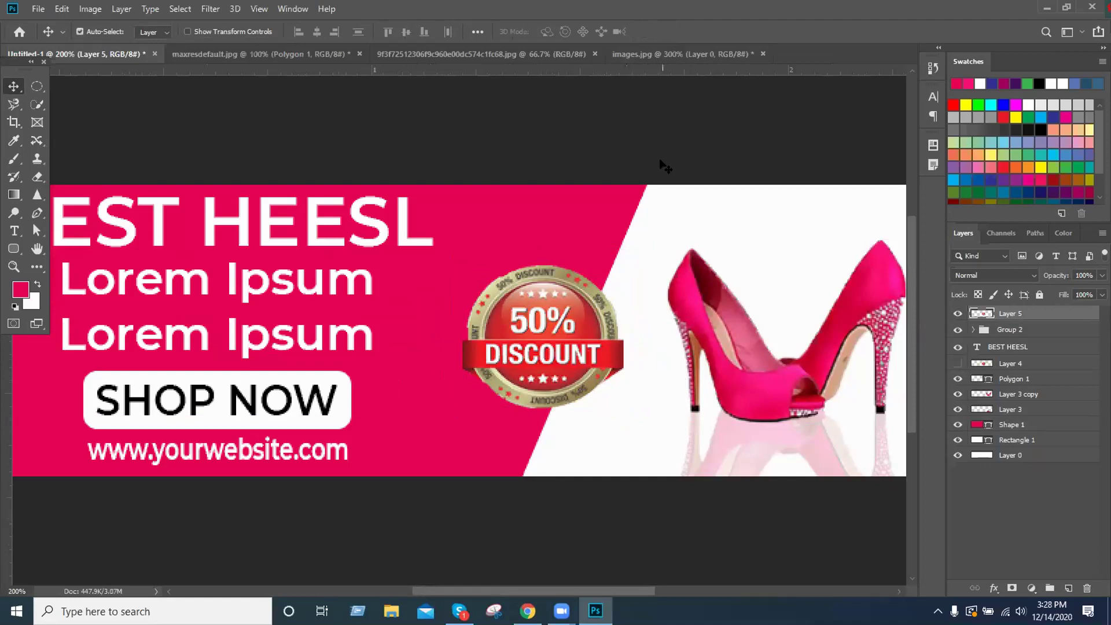
Shrink the discount badge again to about 90% width and 86% height, and move it towards the shoes to X 439 px
key(ctrl+1)
key(ctrl+plus)
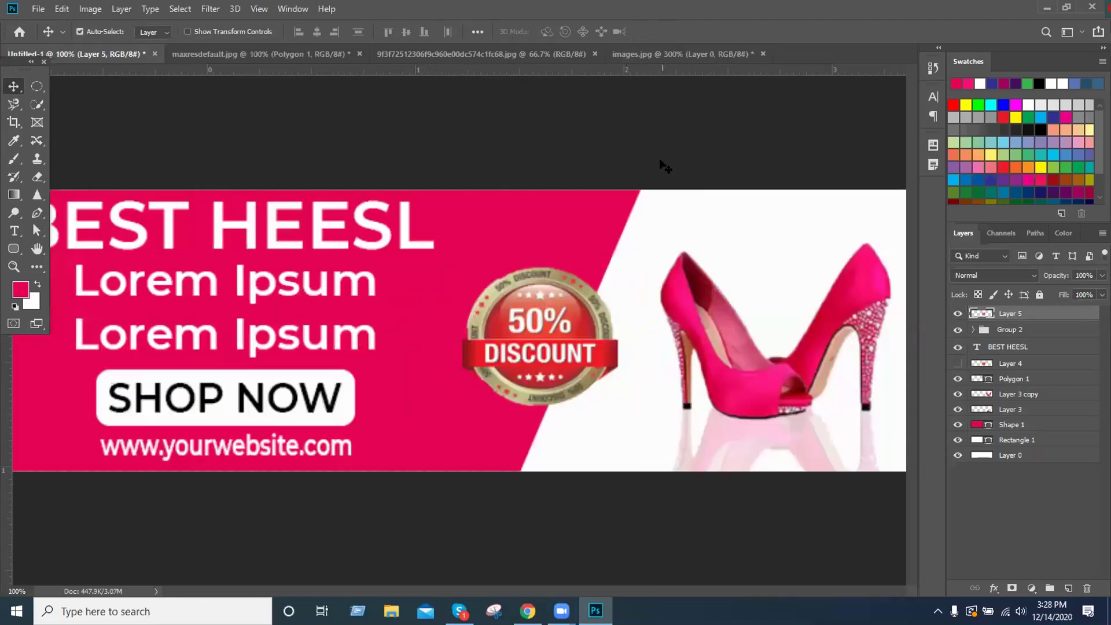
key(ctrl+t)
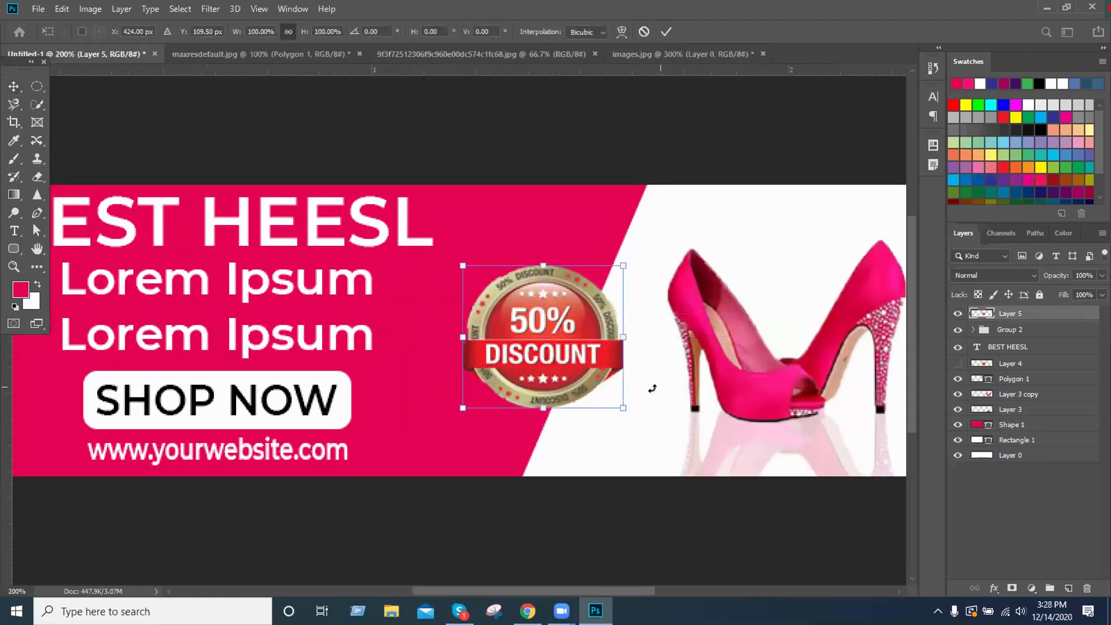
drag(620, 407, 614, 400)
drag(560, 350, 582, 351)
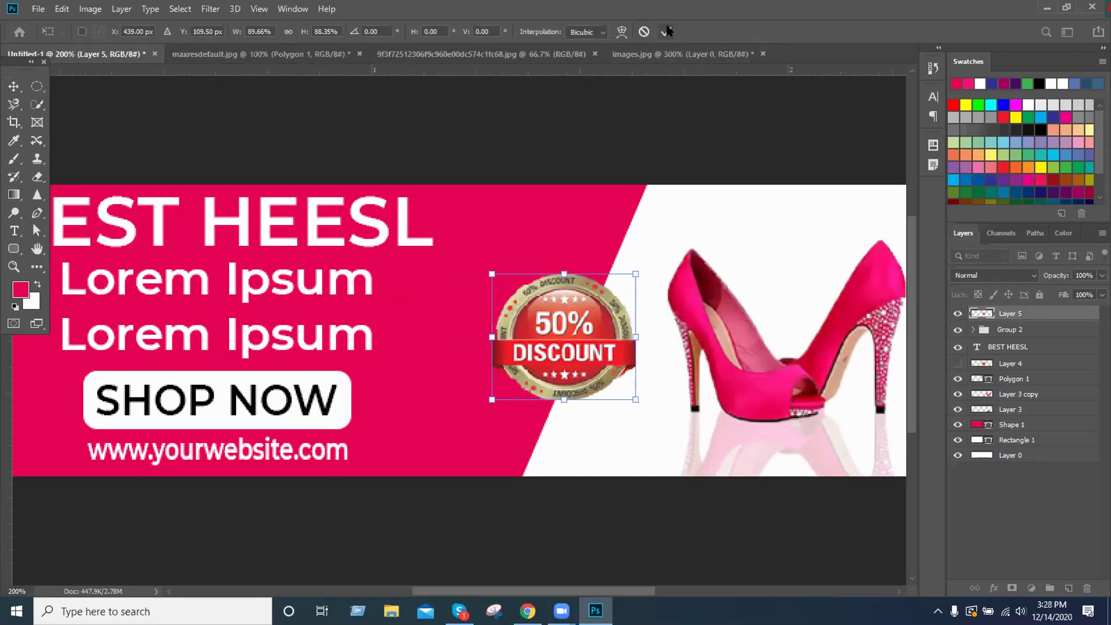
click(666, 31)
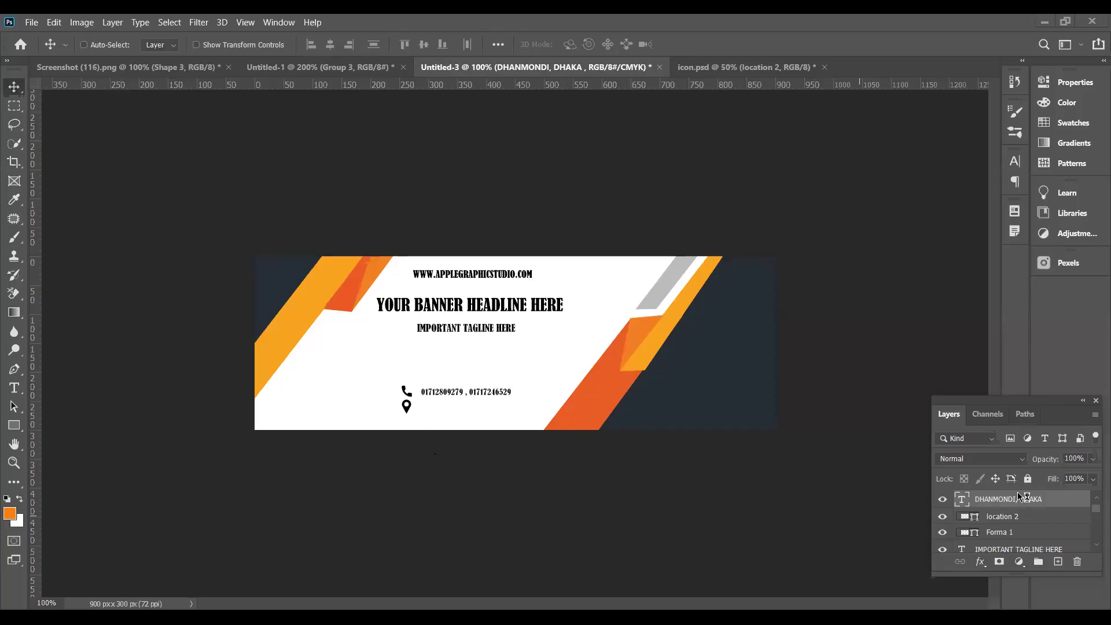
In the Untitled-3 banner, nudge the address text slightly beside the location icon
drag(429, 415, 432, 417)
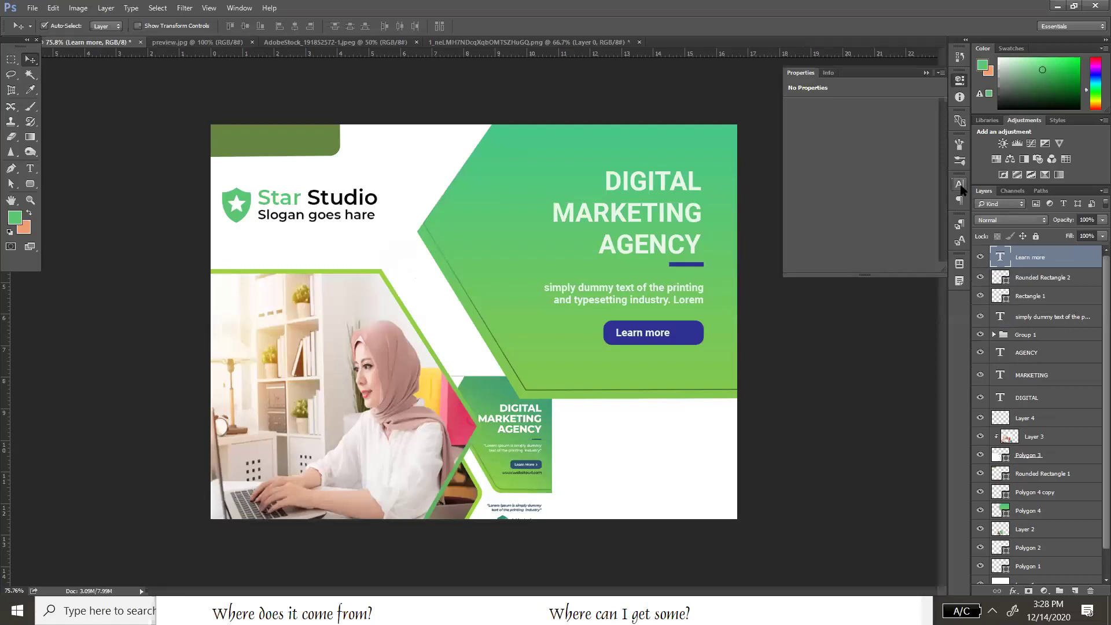
In the Digital Marketing Agency design, set the Learn more text to 30 pt and align it vertically centred with the Shape 1 arrow
click(959, 184)
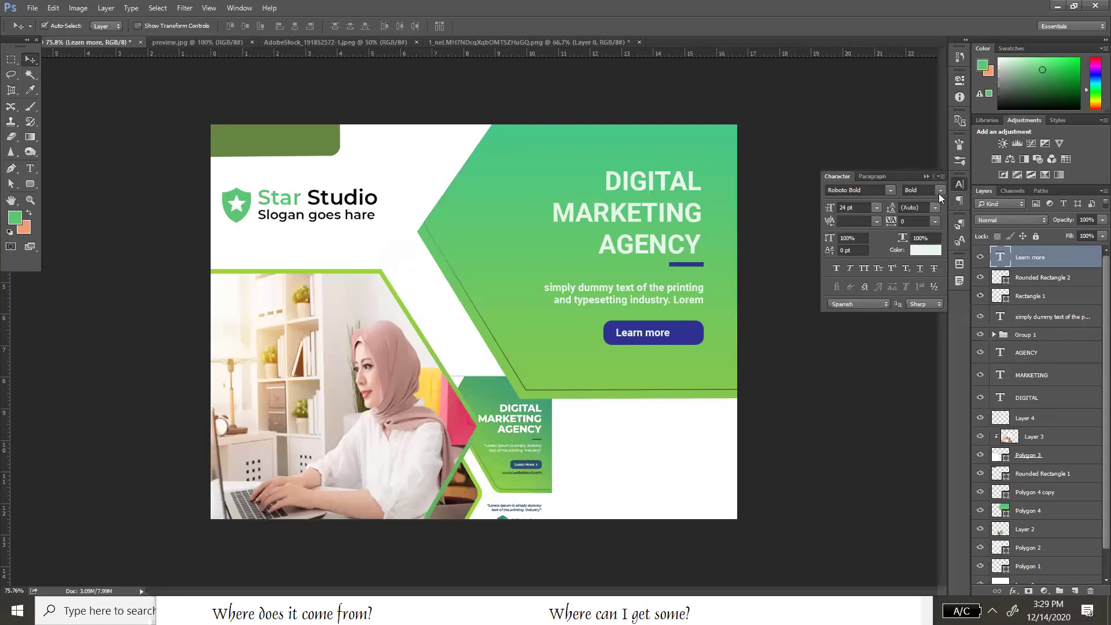
click(877, 208)
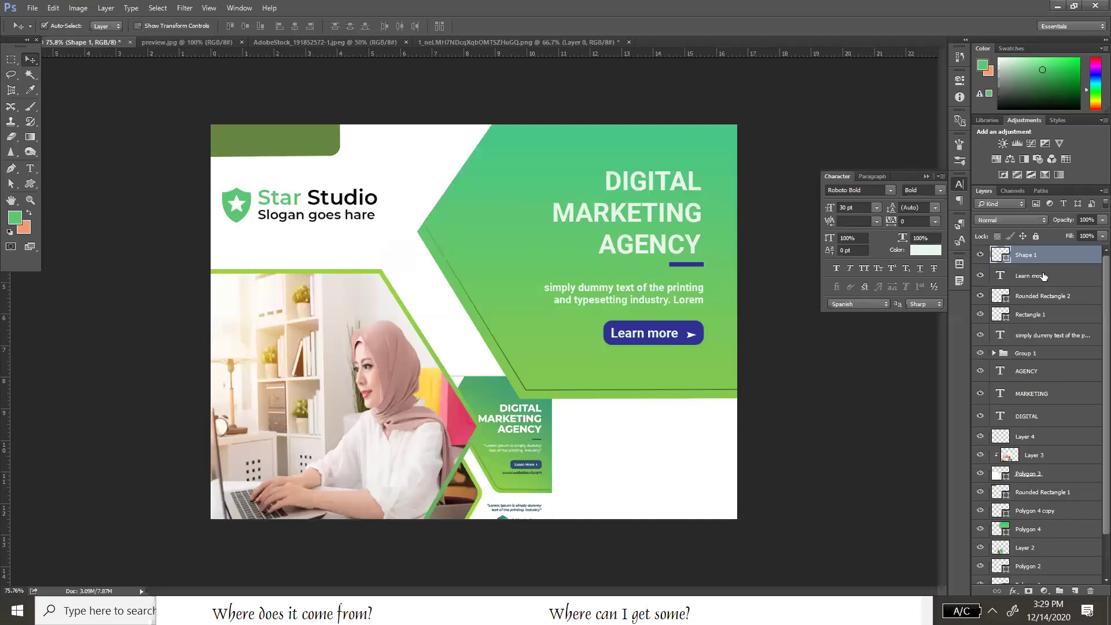
ctrl+click(1044, 276)
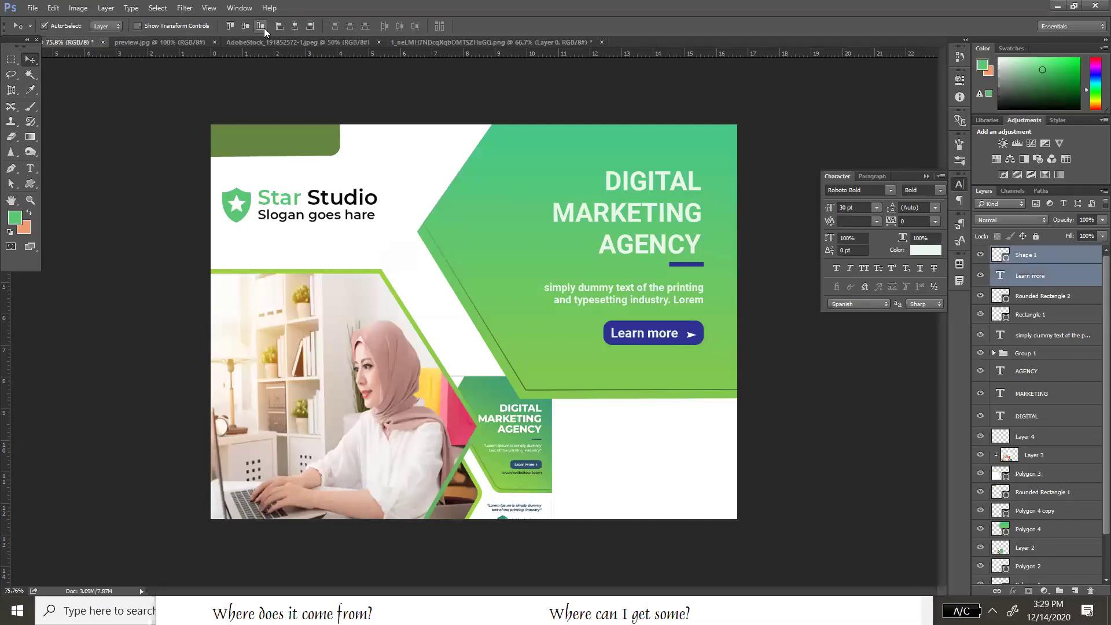
click(246, 27)
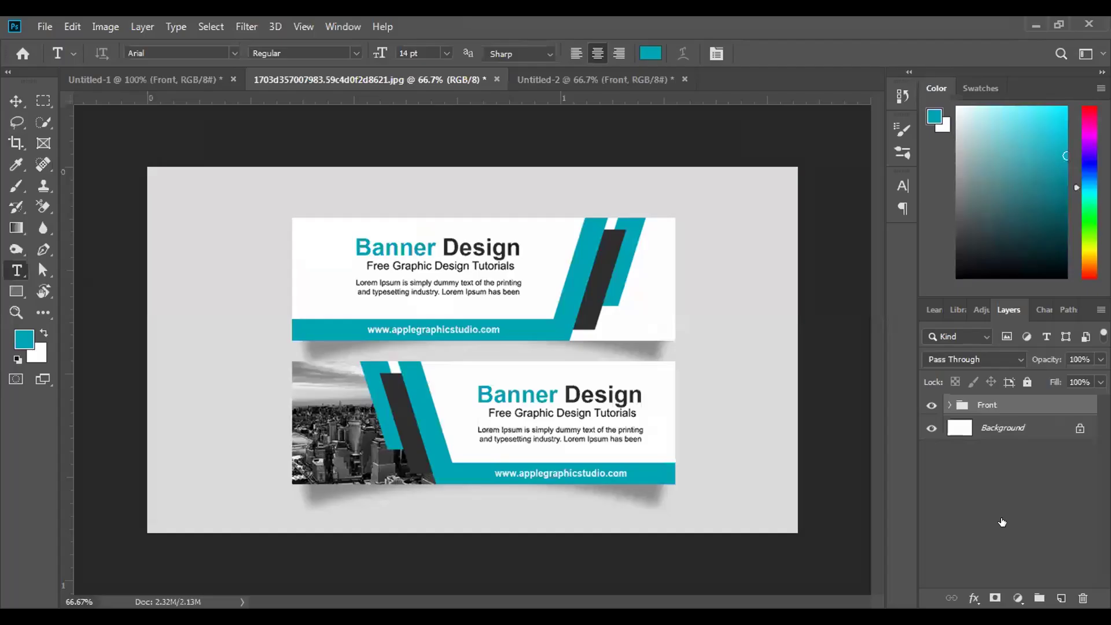
In the Laptop Bazer banner, move the SHOP NOW text slightly down and to the right, above the contact line
key(v)
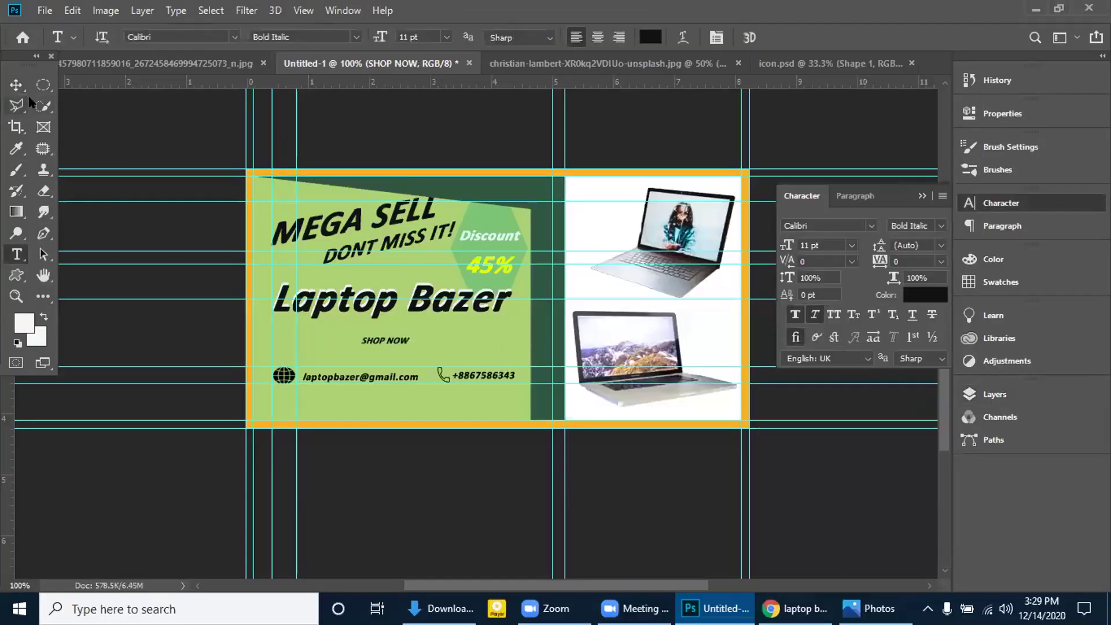
click(15, 85)
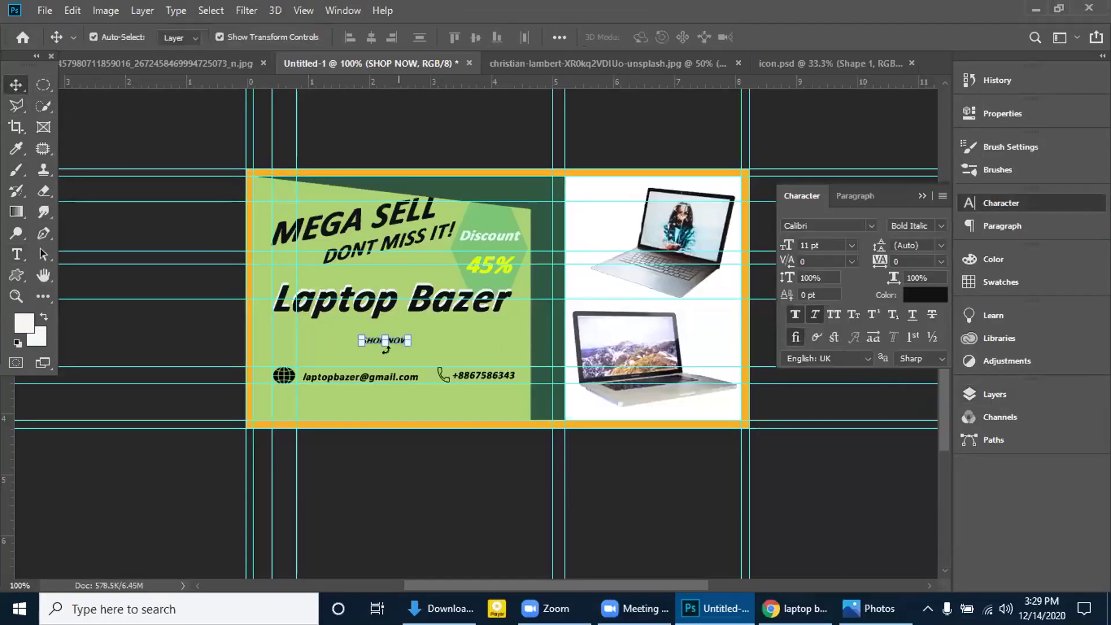
drag(398, 342, 406, 348)
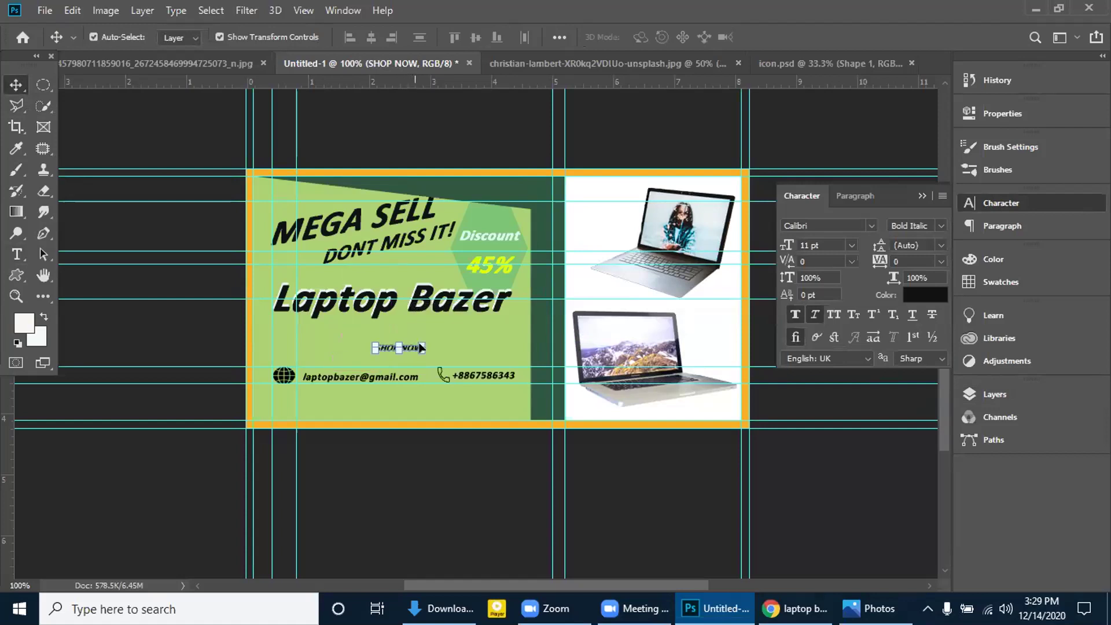
Select the light green Shape 1 background of the Laptop Bazer banner and collapse the Character settings
click(450, 350)
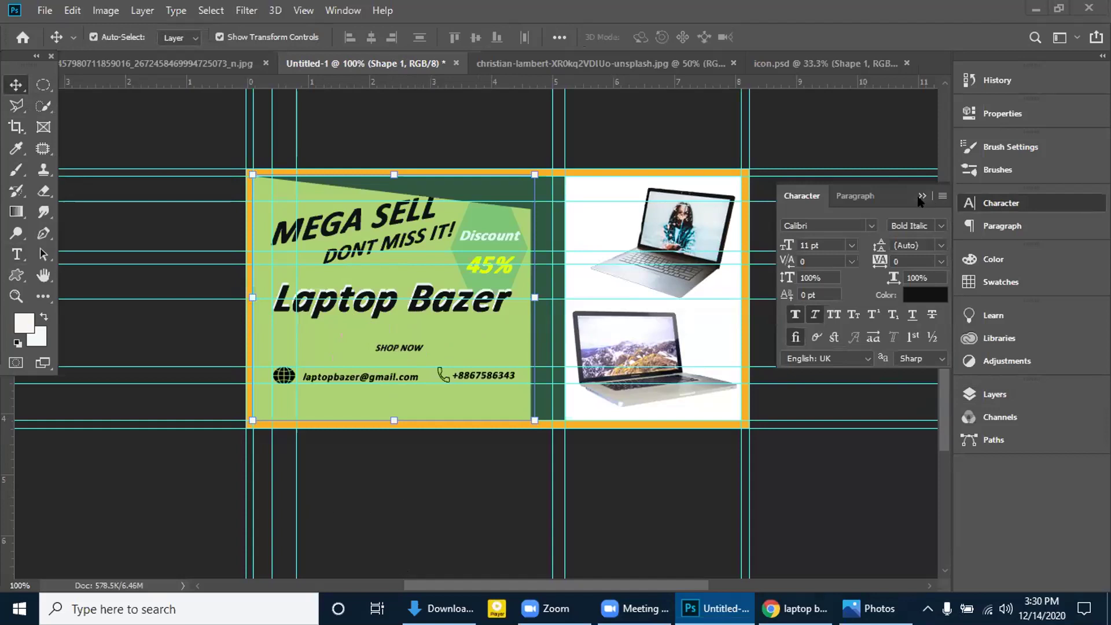
click(922, 195)
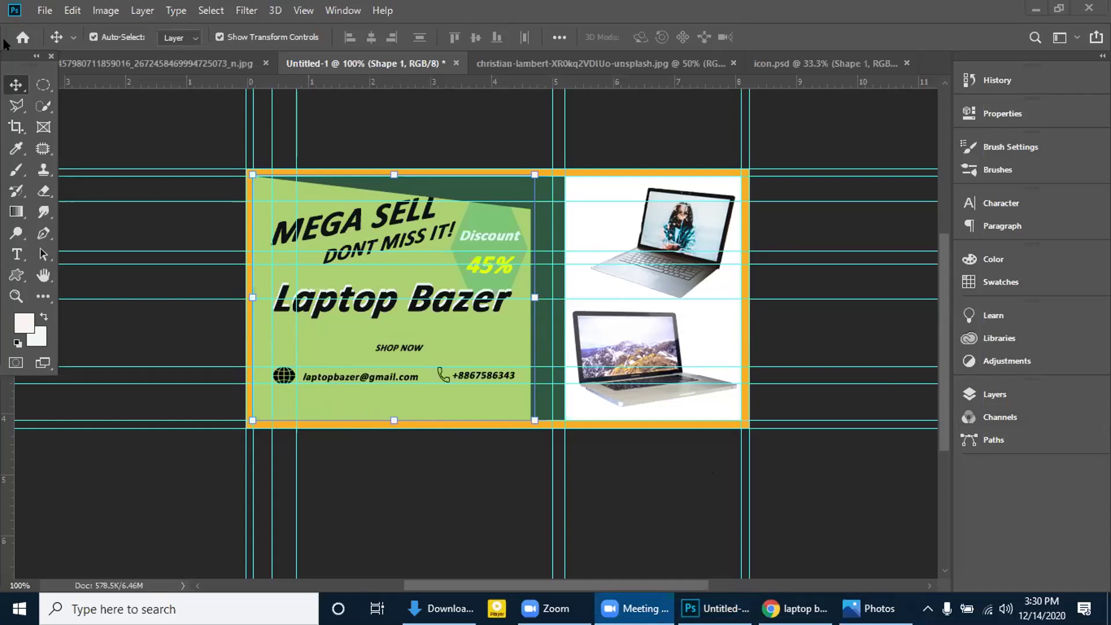
click(246, 377)
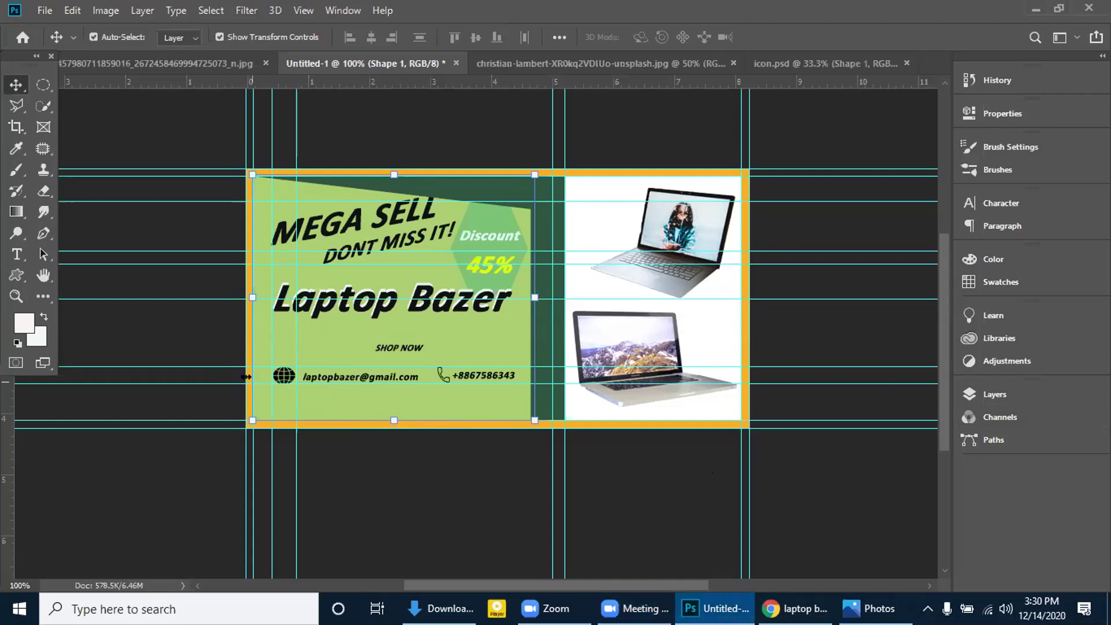
Lower the two contact-line guides in the Laptop Bazer banner, then move the globe icon, e-mail text and phone number down to them
drag(218, 377, 181, 377)
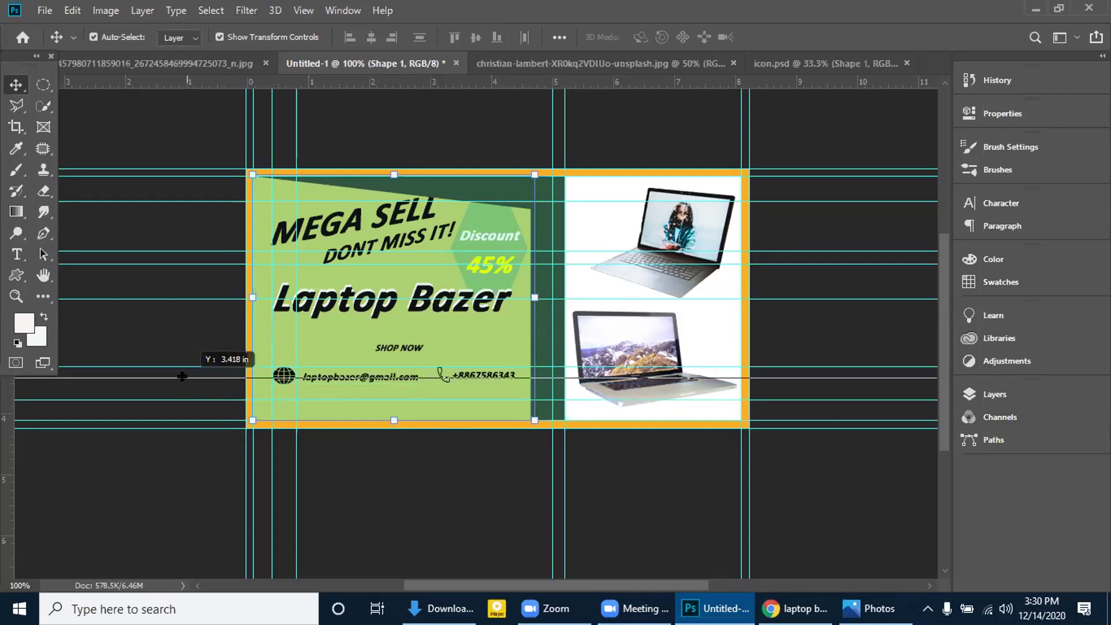
drag(182, 377, 182, 412)
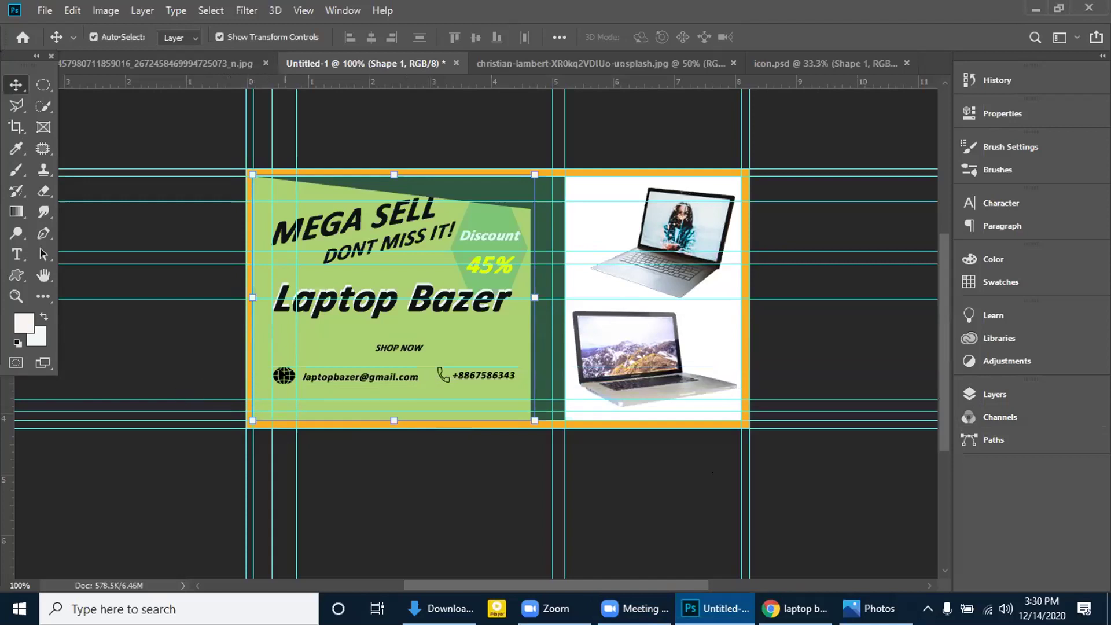
drag(284, 375, 285, 407)
click(379, 375)
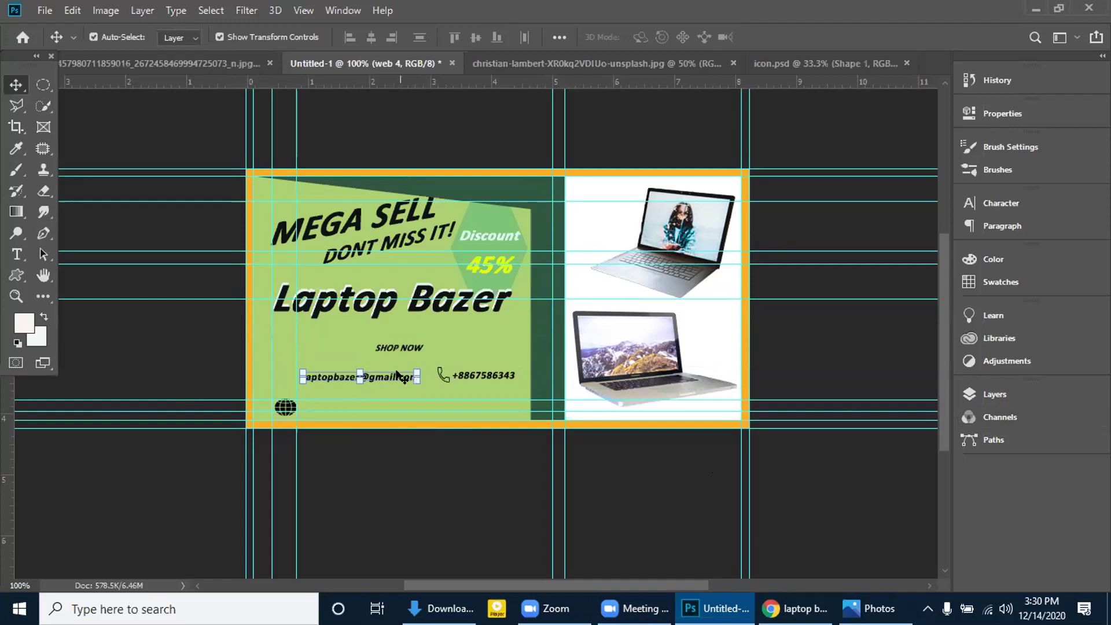
drag(379, 375, 382, 407)
click(486, 375)
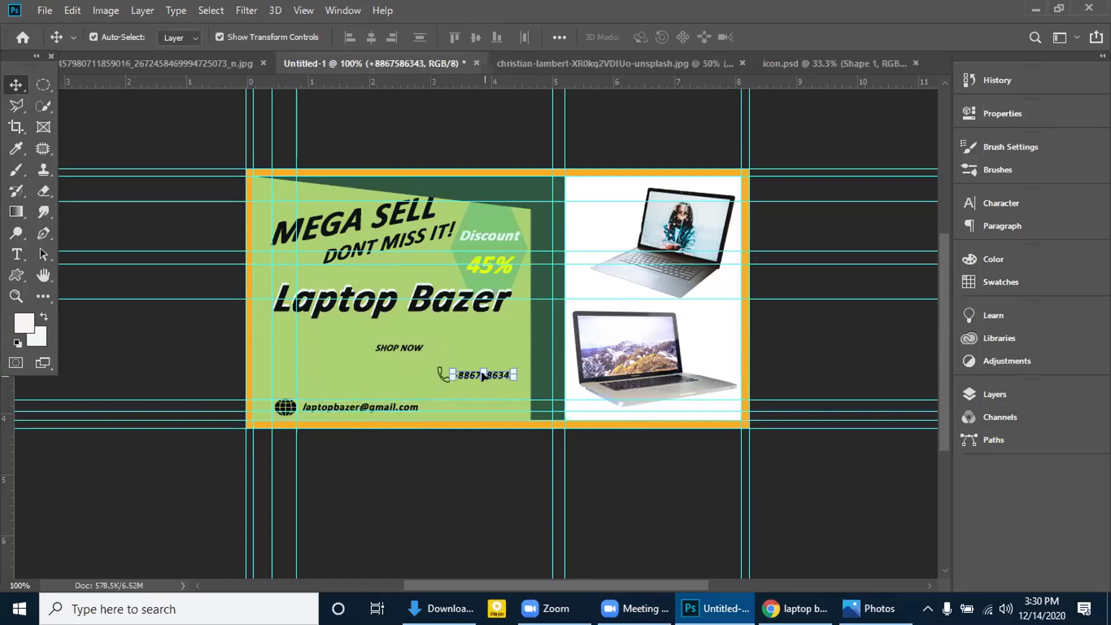
drag(491, 375, 504, 408)
Select the phone icon's Shape 1 layer and nudge the icon straight down level with the phone number
click(445, 376)
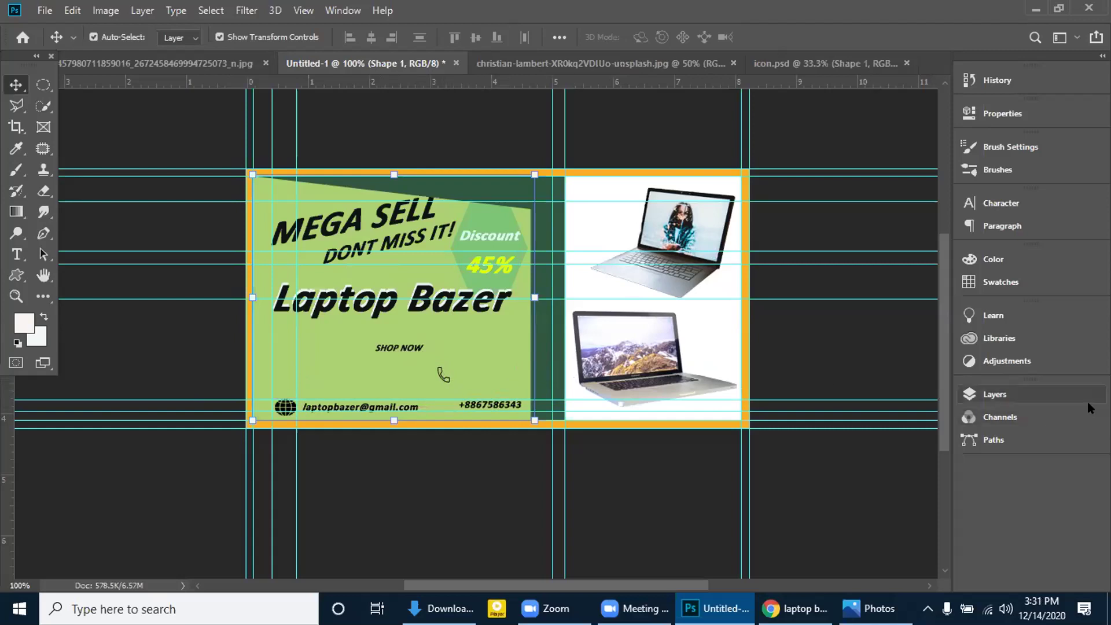
click(987, 393)
scroll(850, 492, up, 3)
scroll(849, 492, down, 2)
scroll(848, 497, up, 5)
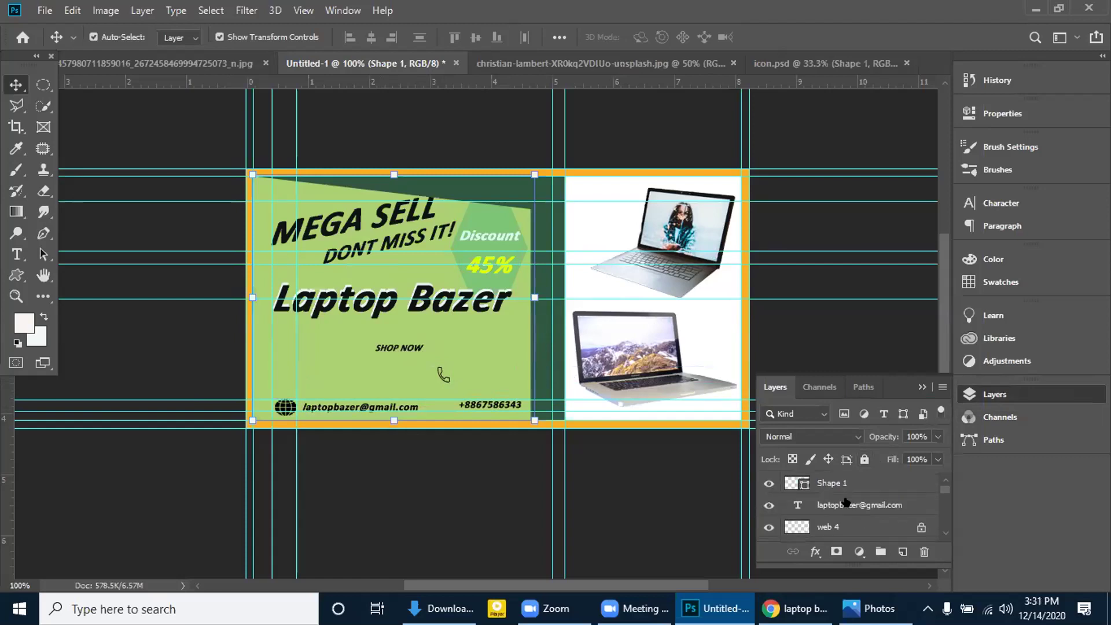
click(851, 484)
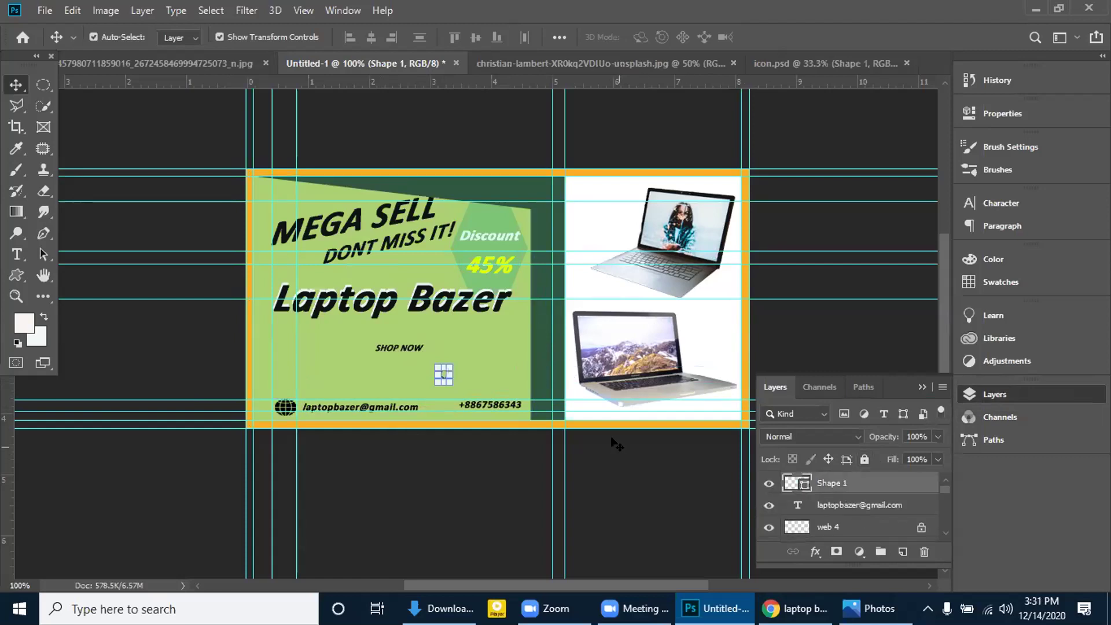
key(Down)
key(Down)
key(Down)
key(Down)
key(Down)
key(Down)
key(Down)
key(Down)
key(Down)
key(Down)
key(Down)
key(Down)
key(Down)
key(Down)
key(Down)
key(Down)
key(Down)
key(Down)
key(Down)
key(Down)
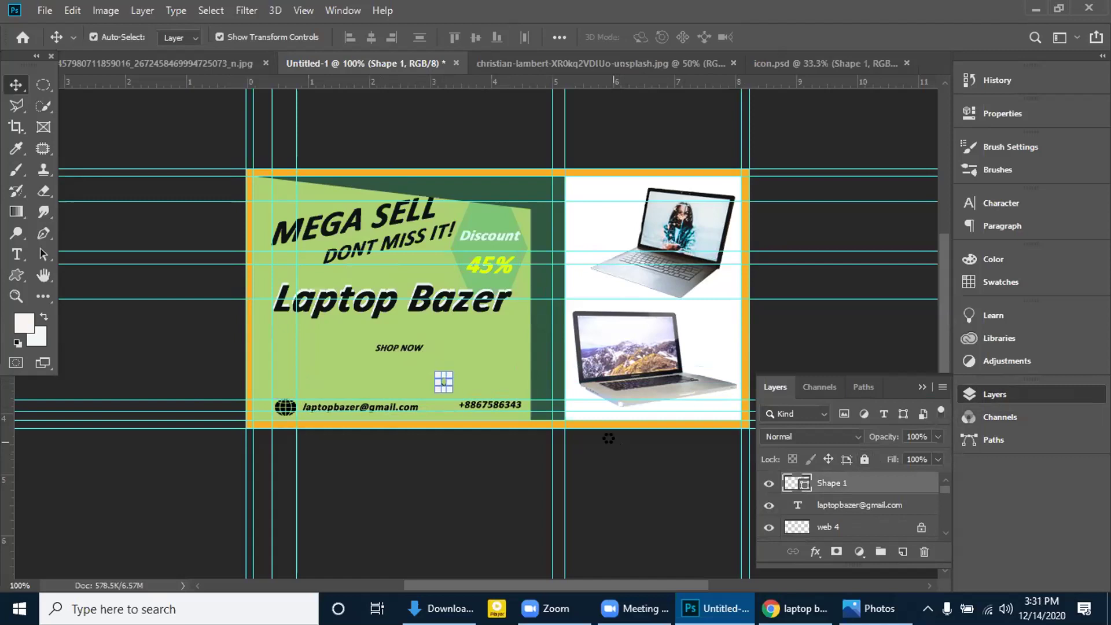
key(Down)
key(Down)
key(Down)
key(Down)
key(Down)
key(Down)
key(Down)
key(Down)
key(Down)
key(Down)
key(Down)
key(Down)
key(Down)
key(Down)
key(Down)
key(Down)
key(Down)
key(Down)
key(Down)
key(Down)
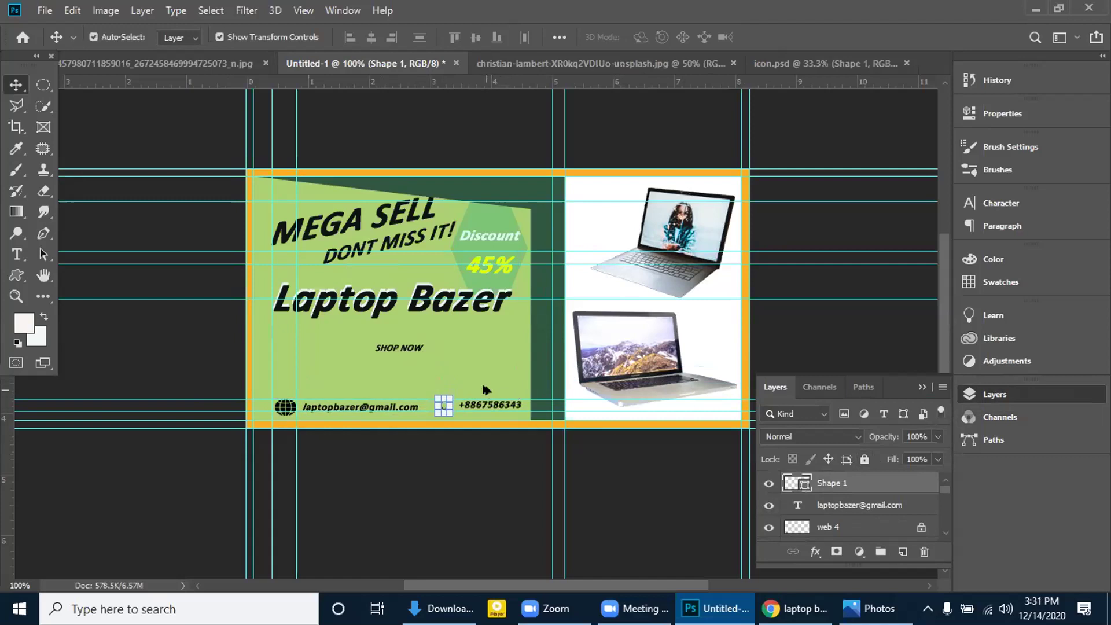
Scale the web 4 globe icon to about 56% and centre it vertically between the contact-line guides
key(ctrl)
drag(465, 372, 454, 422)
scroll(868, 137, down, 5)
scroll(868, 136, left, 10)
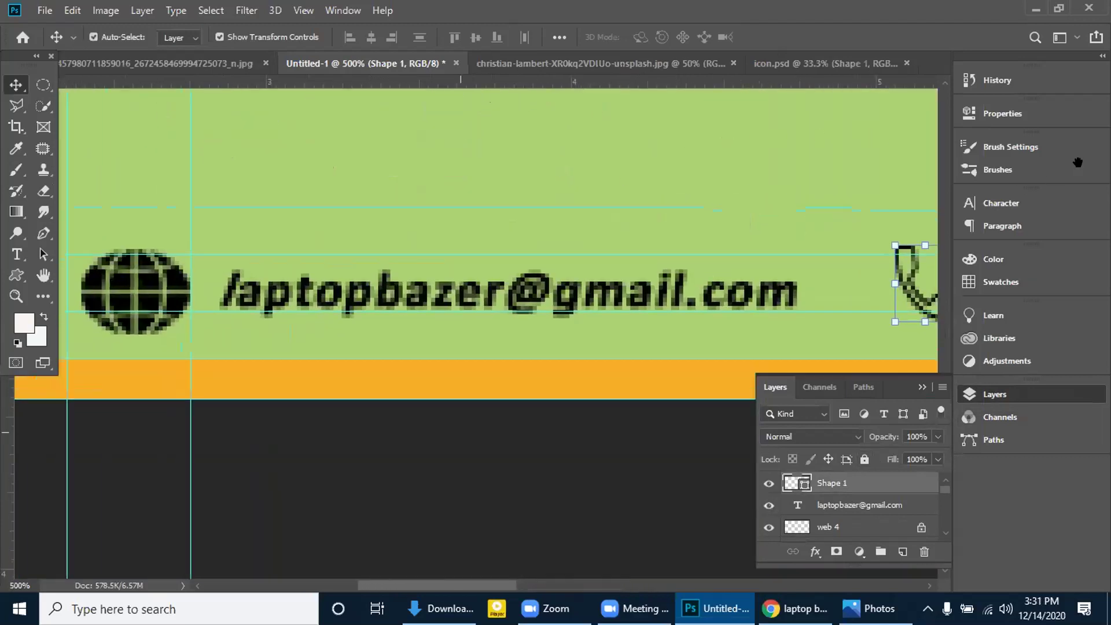
click(155, 270)
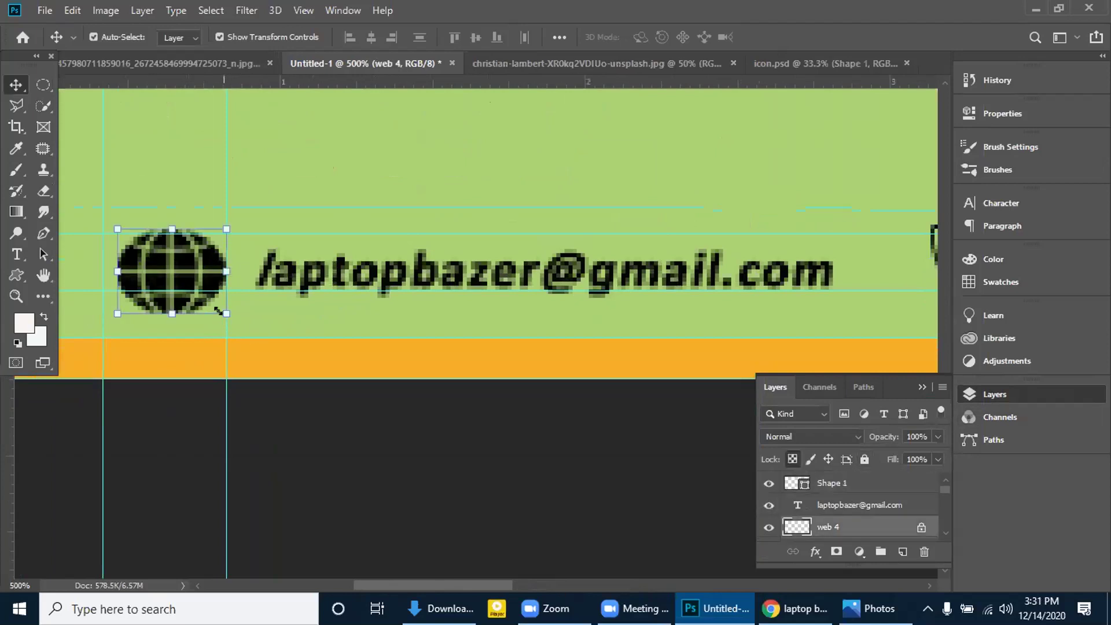
drag(220, 309, 187, 263)
key(Left)
key(Up)
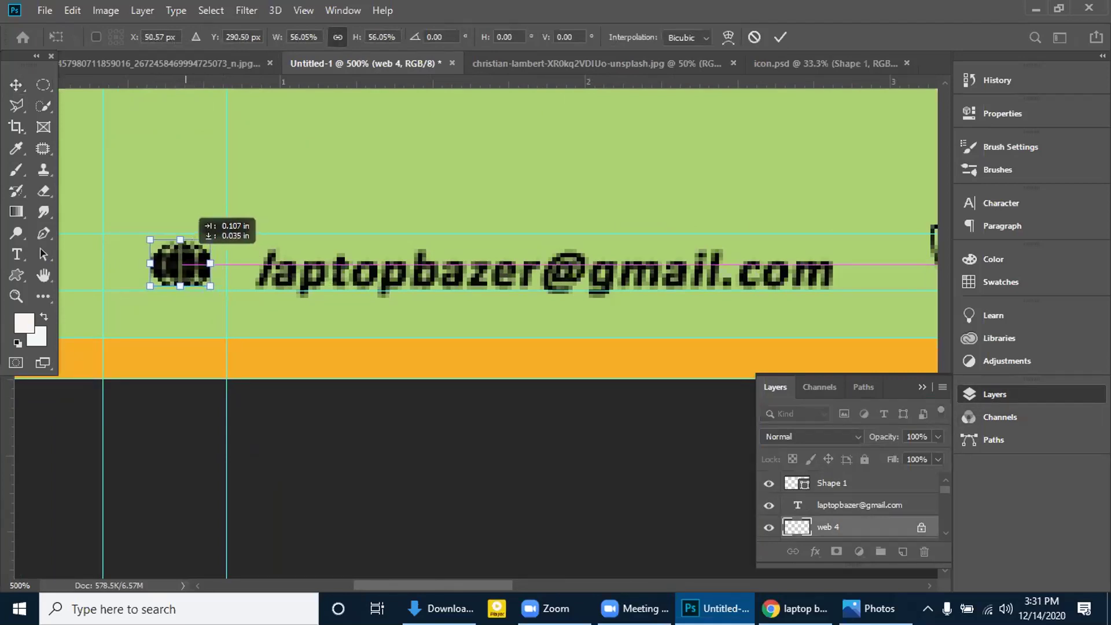
click(780, 37)
click(428, 450)
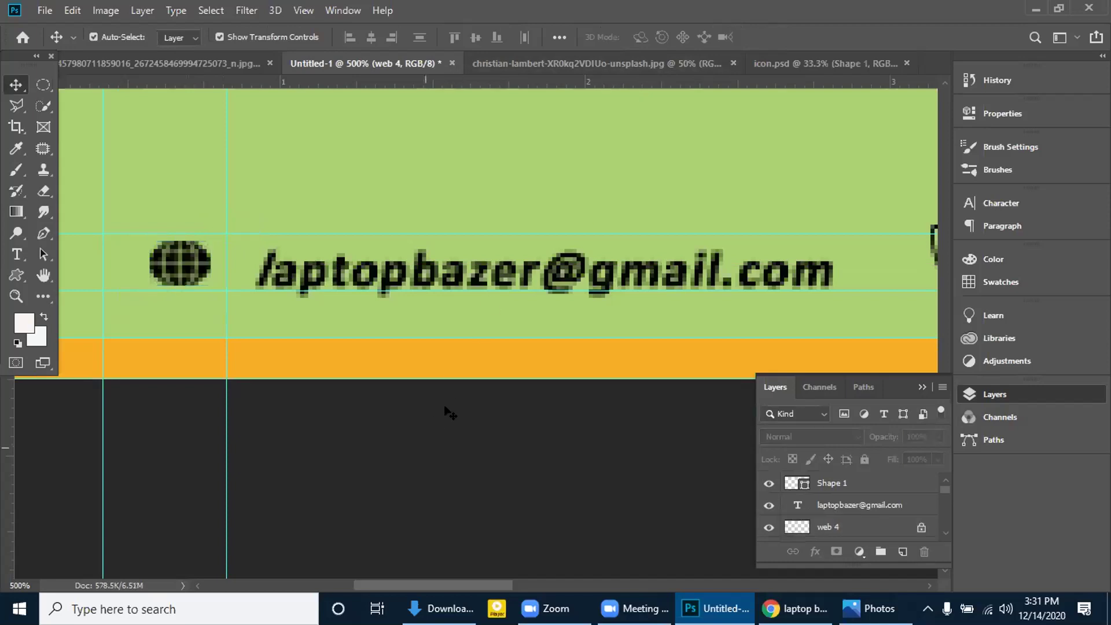
Nudge the e-mail text up and slightly left so it lines up with the middle of the globe icon
click(470, 273)
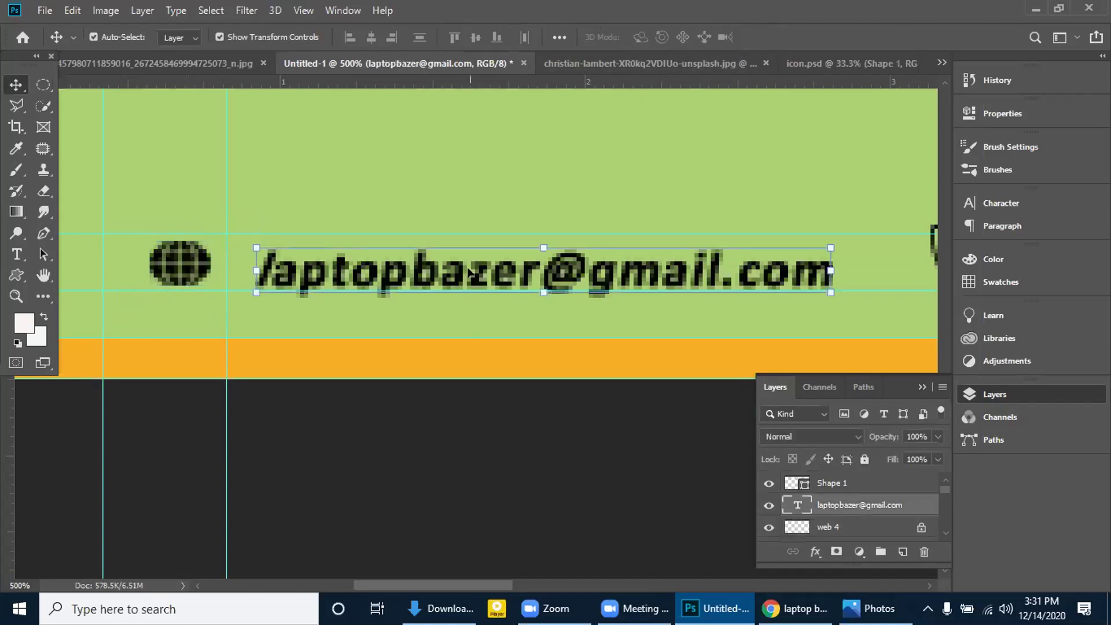
key(Up)
key(Up)
key(Up)
key(Up)
key(Down)
key(Left)
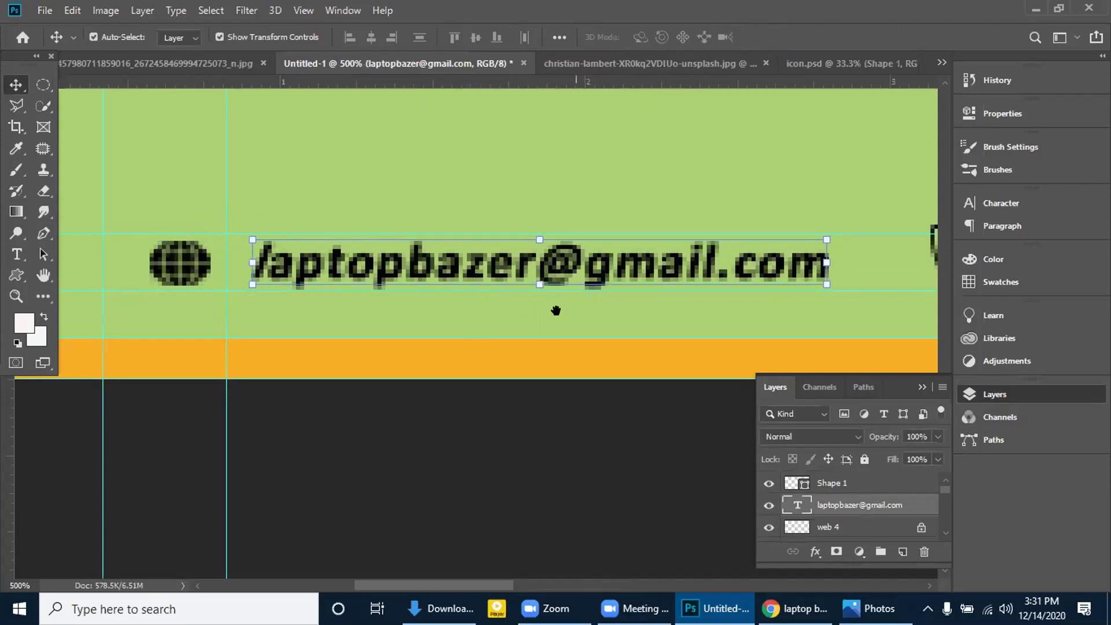
Move the phone icon's Shape 1 layer directly above the phone number layer and shrink the icon close beside the number
drag(556, 310, 255, 327)
click(632, 286)
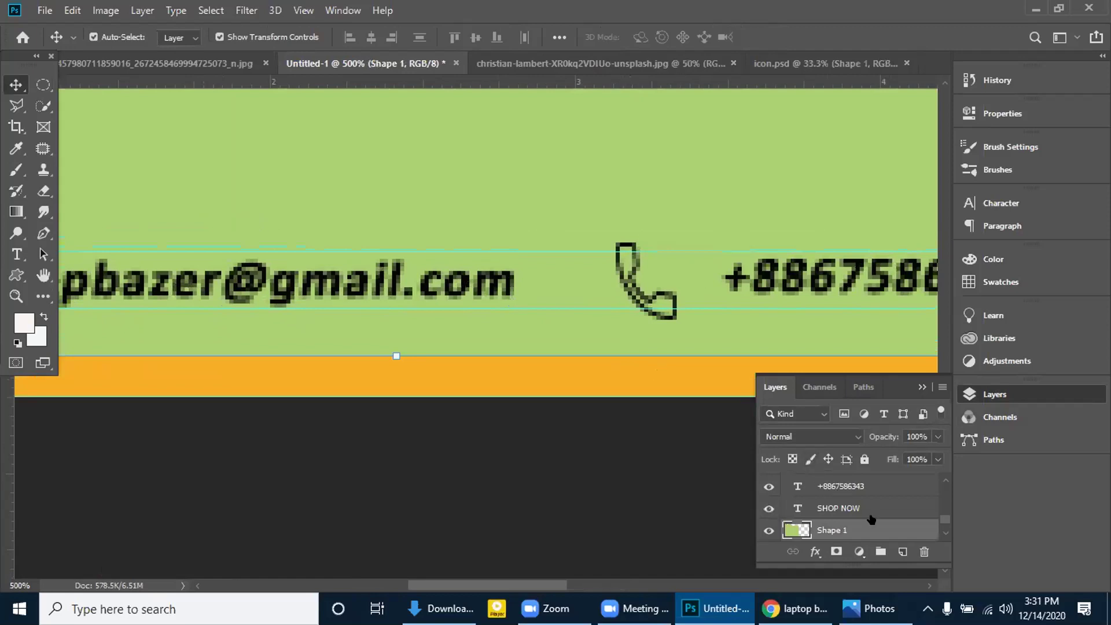
scroll(871, 519, up, 5)
drag(851, 484, 869, 519)
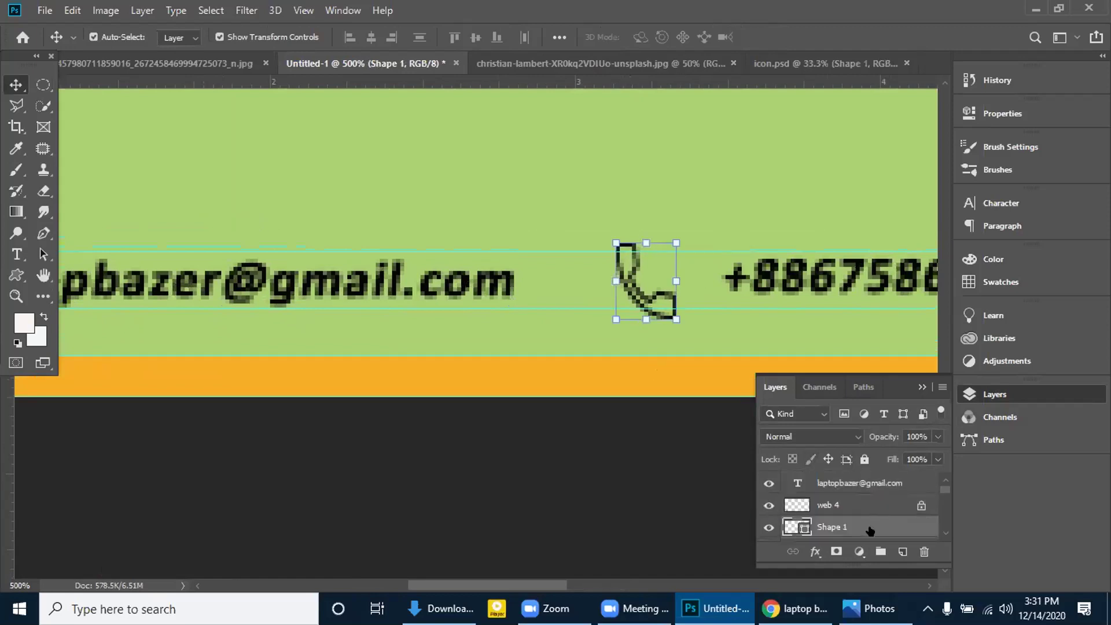
scroll(870, 528, down, 1)
mouse_move(870, 530)
mouse_down()
mouse_move(862, 516)
mouse_move(881, 526)
mouse_up()
scroll(857, 502, down, 1)
scroll(870, 520, down, 3)
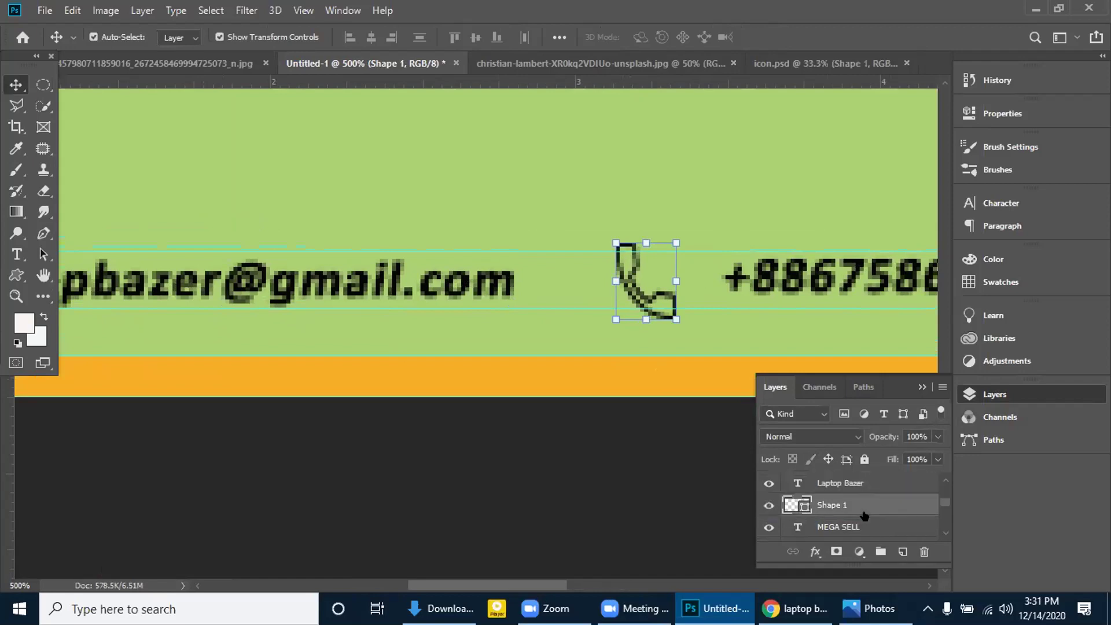
scroll(863, 515, up, 4)
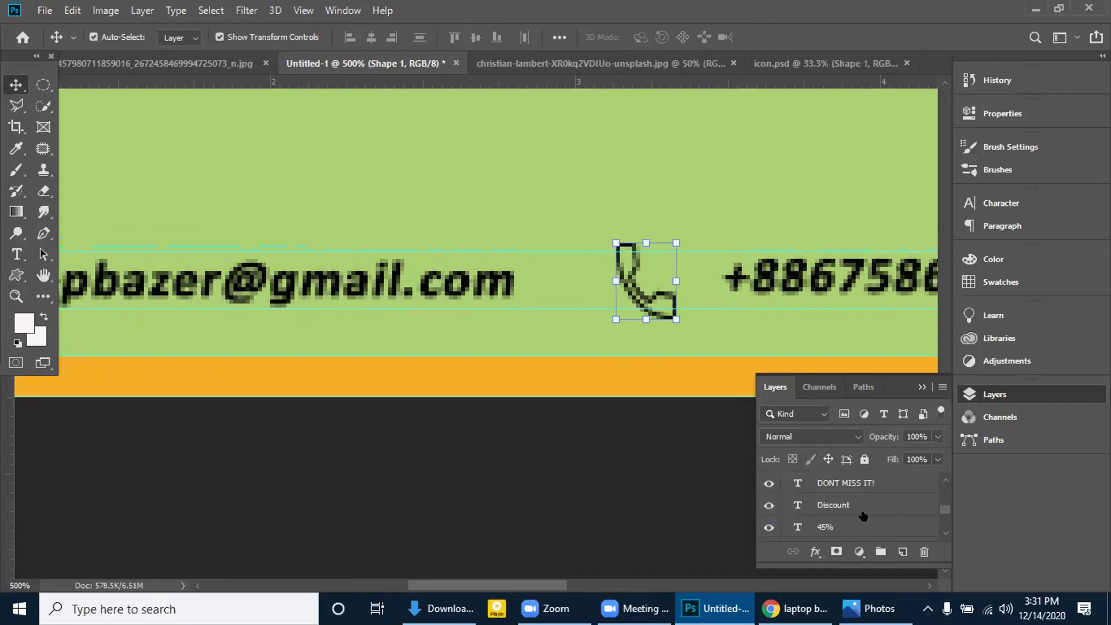
drag(857, 486, 868, 528)
scroll(868, 530, down, 2)
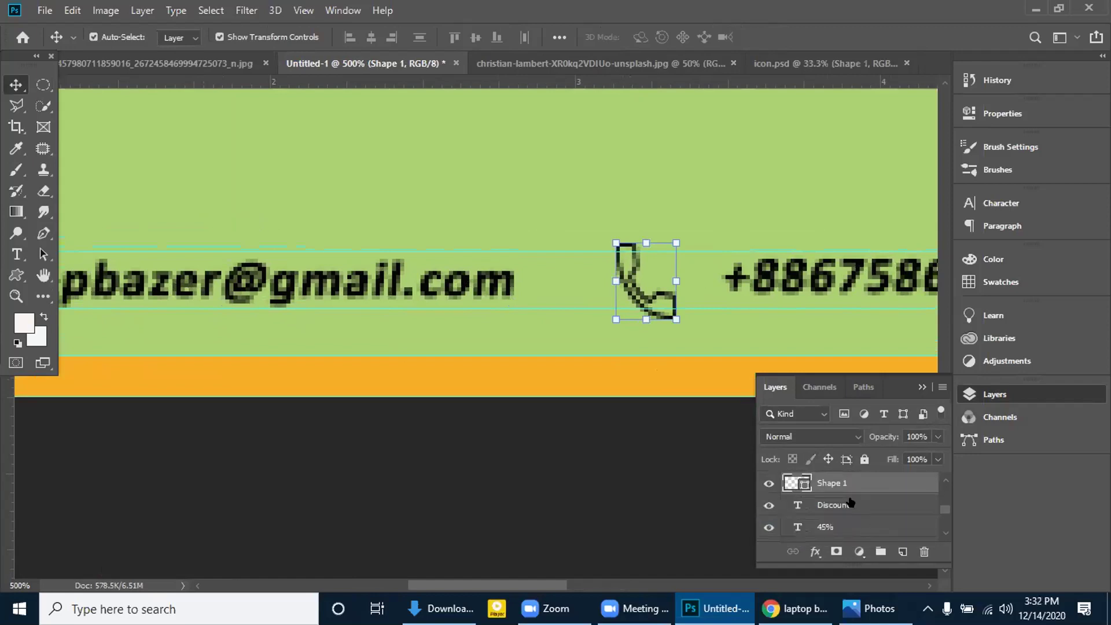
drag(832, 486, 892, 527)
scroll(867, 515, down, 1)
drag(677, 319, 720, 306)
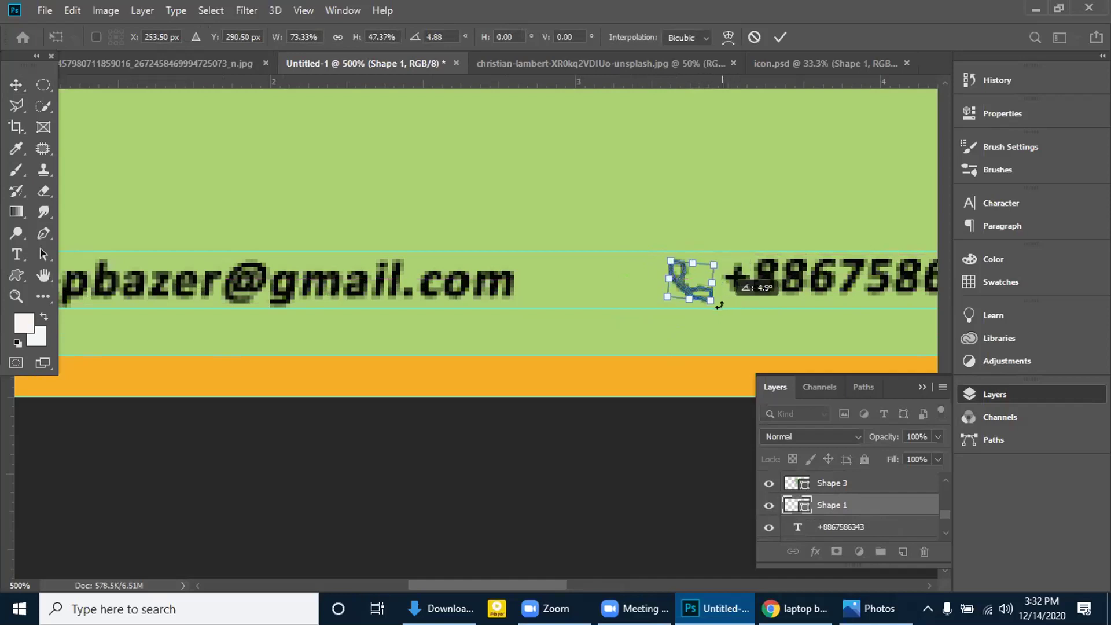
click(781, 37)
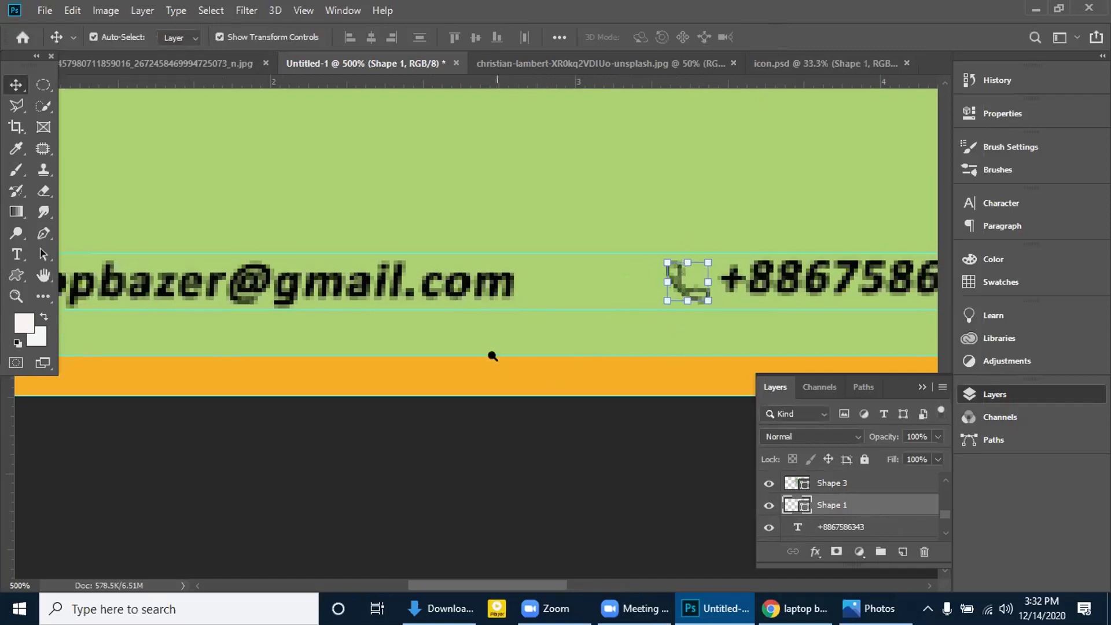
Move the SHOP NOW text slightly down between the Laptop Bazer title and the contact line, keeping its size at 100%
scroll(491, 355, down, 3)
scroll(501, 389, down, 3)
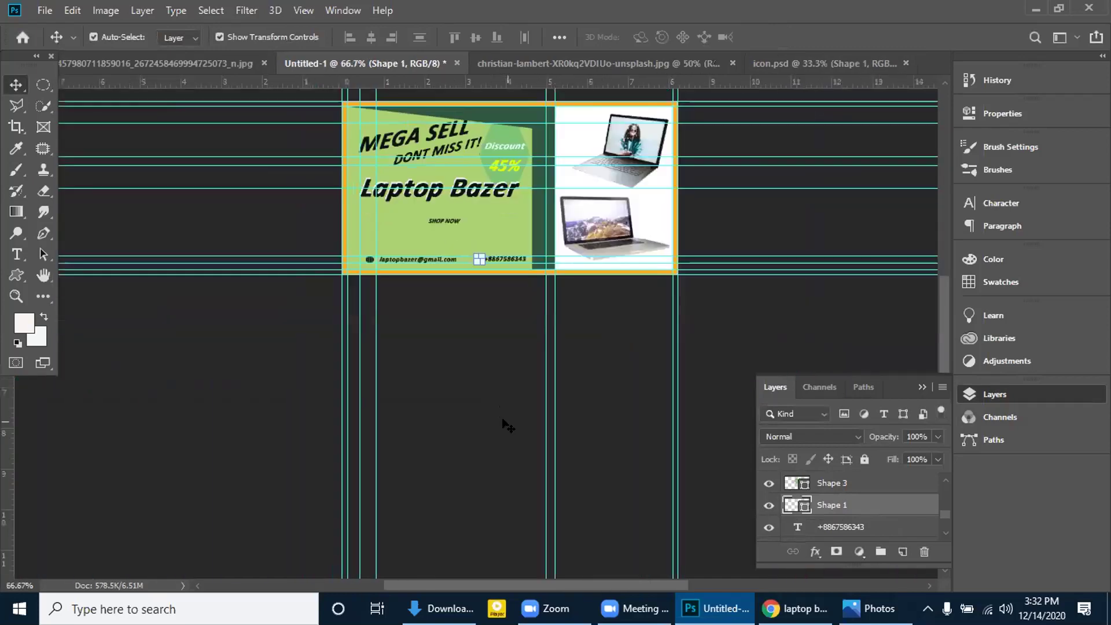
scroll(489, 370, up, 2)
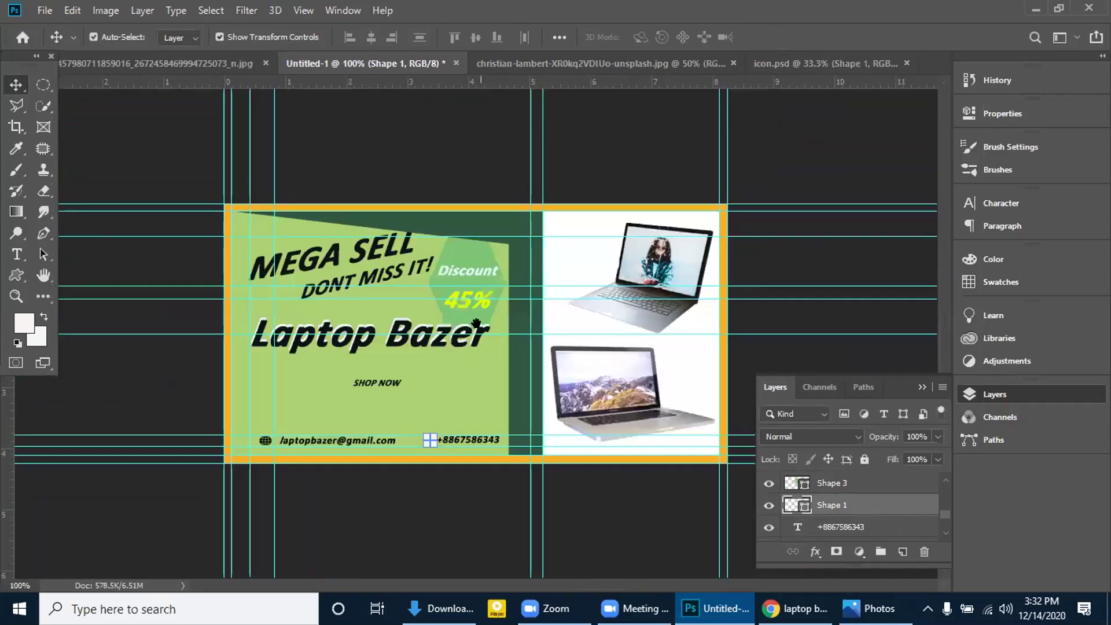
drag(382, 386, 382, 391)
key(ctrl+t)
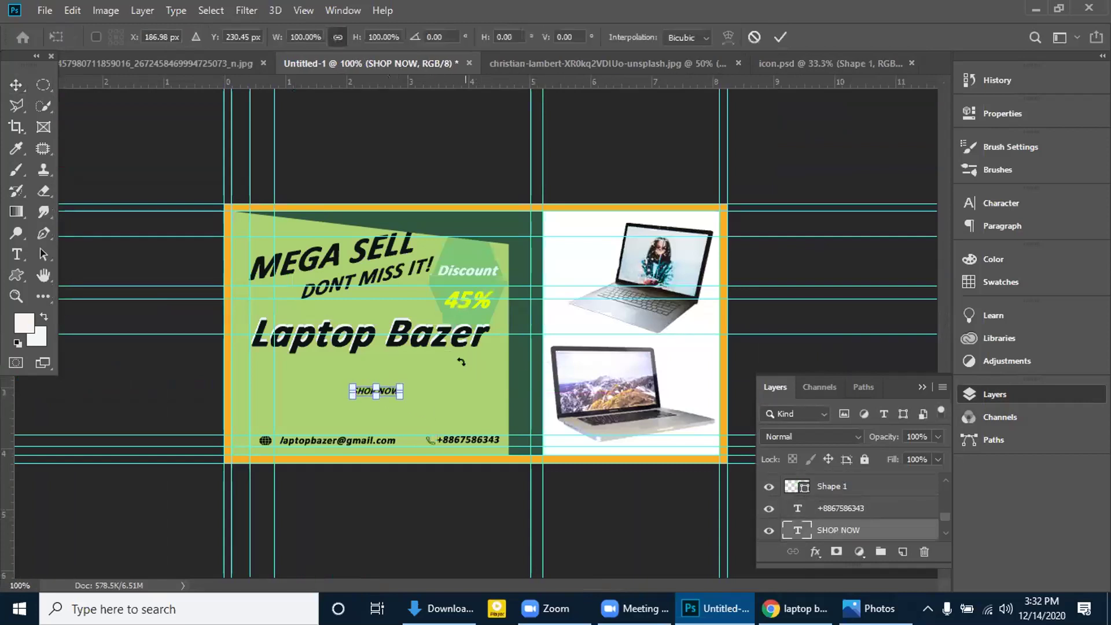
click(780, 37)
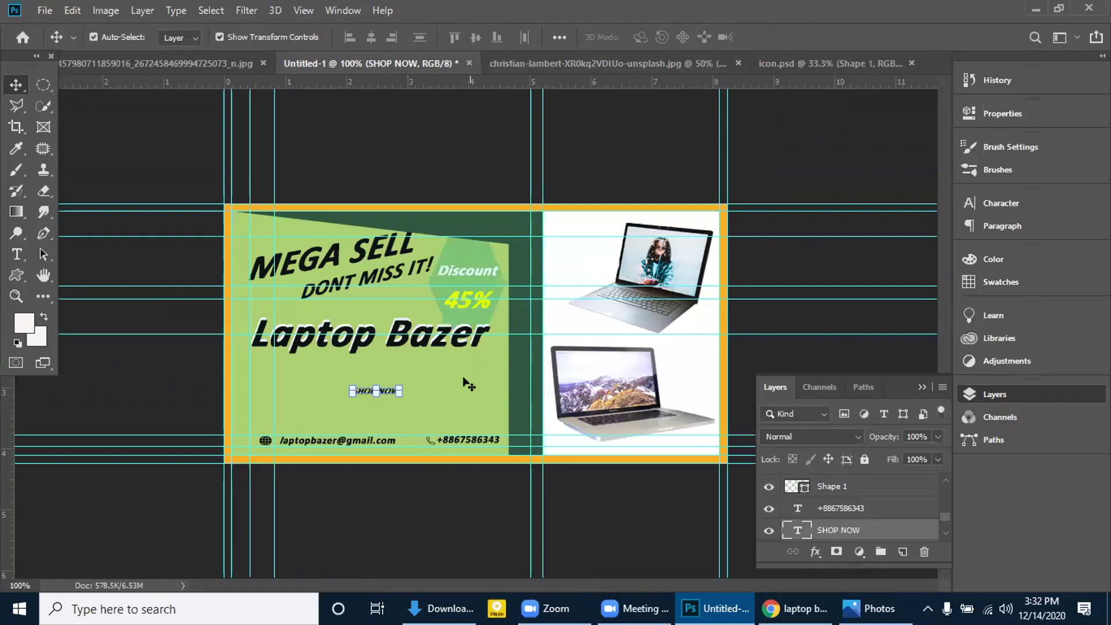
click(399, 387)
click(393, 394)
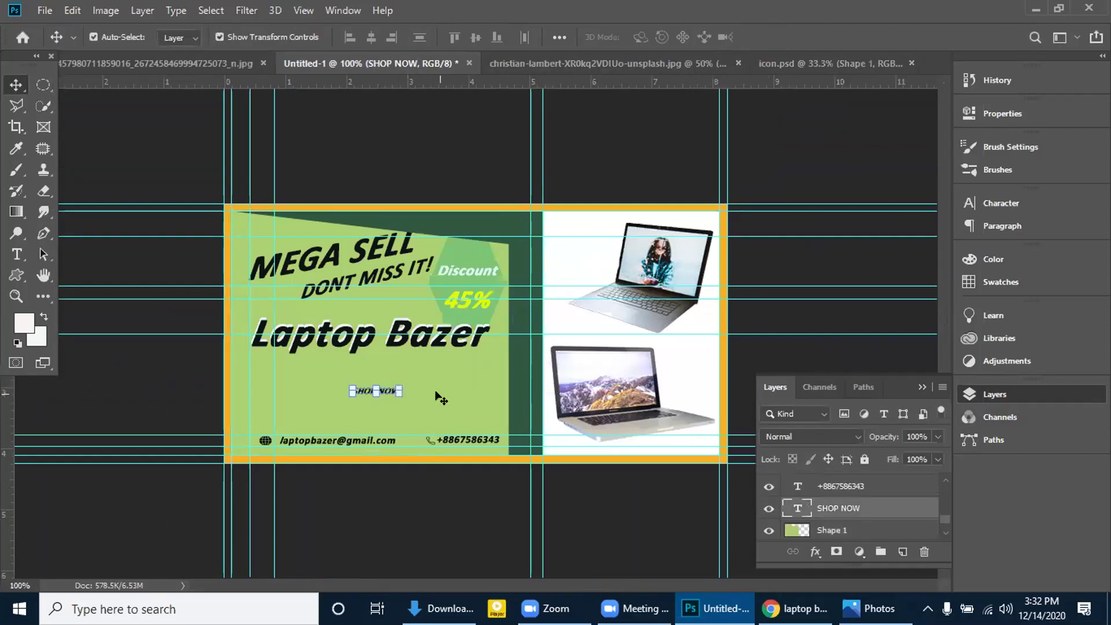
Position two horizontal guides around the SHOP NOW text to mark the upper and lower edges of a button
click(18, 278)
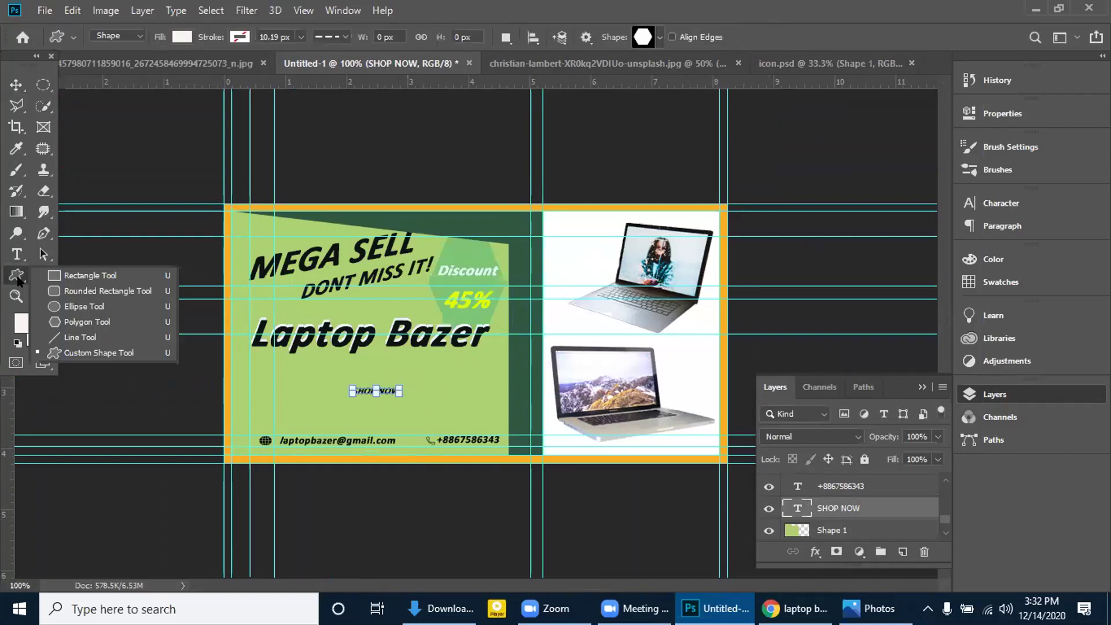
click(121, 276)
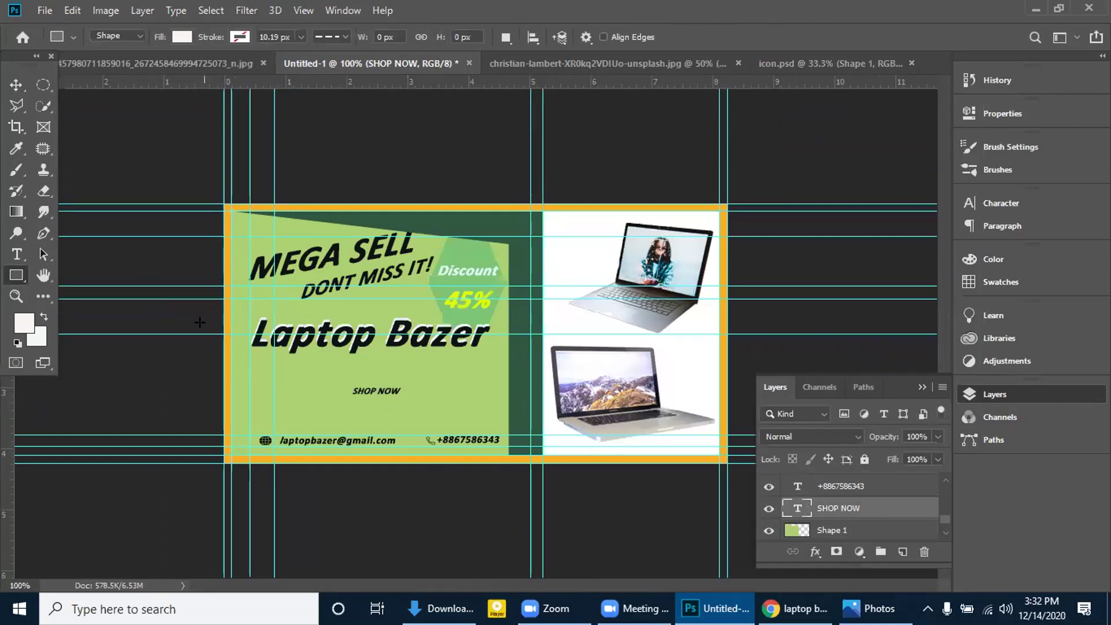
click(22, 91)
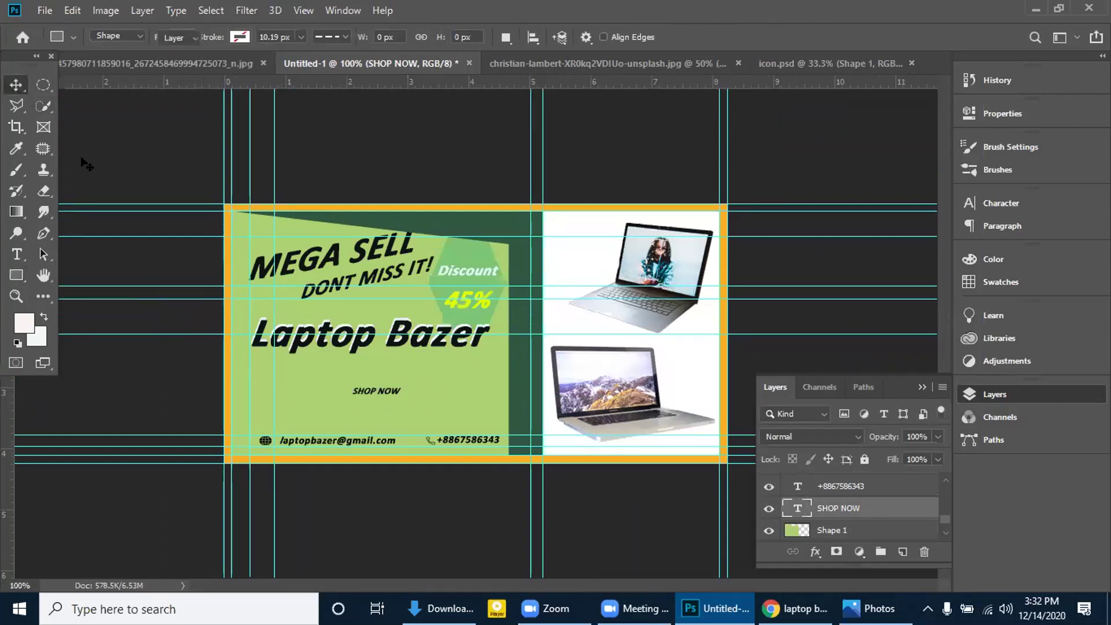
drag(167, 334, 176, 388)
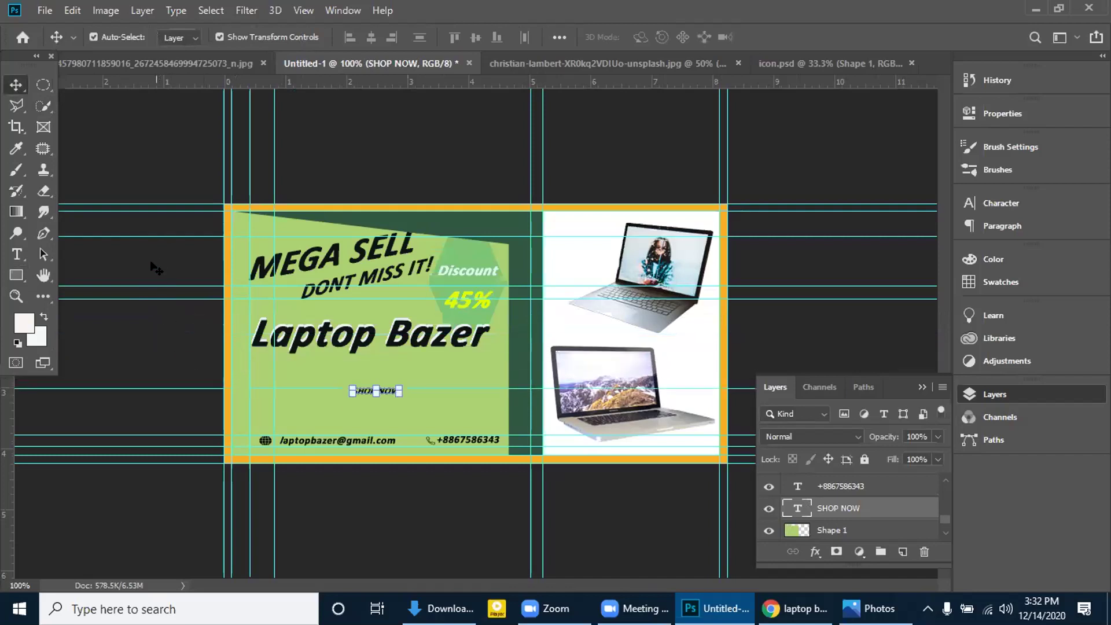
drag(169, 83, 194, 403)
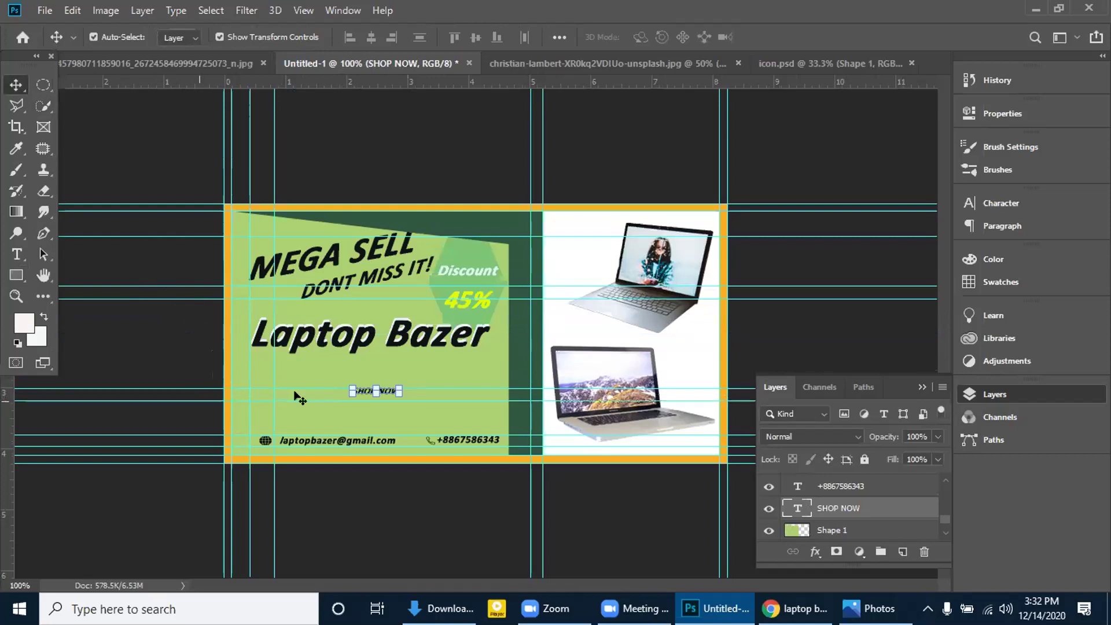
Draw a white rectangle about 86 by 16 px behind the SHOP NOW text, directly above the light green Shape 1 background layer
click(372, 358)
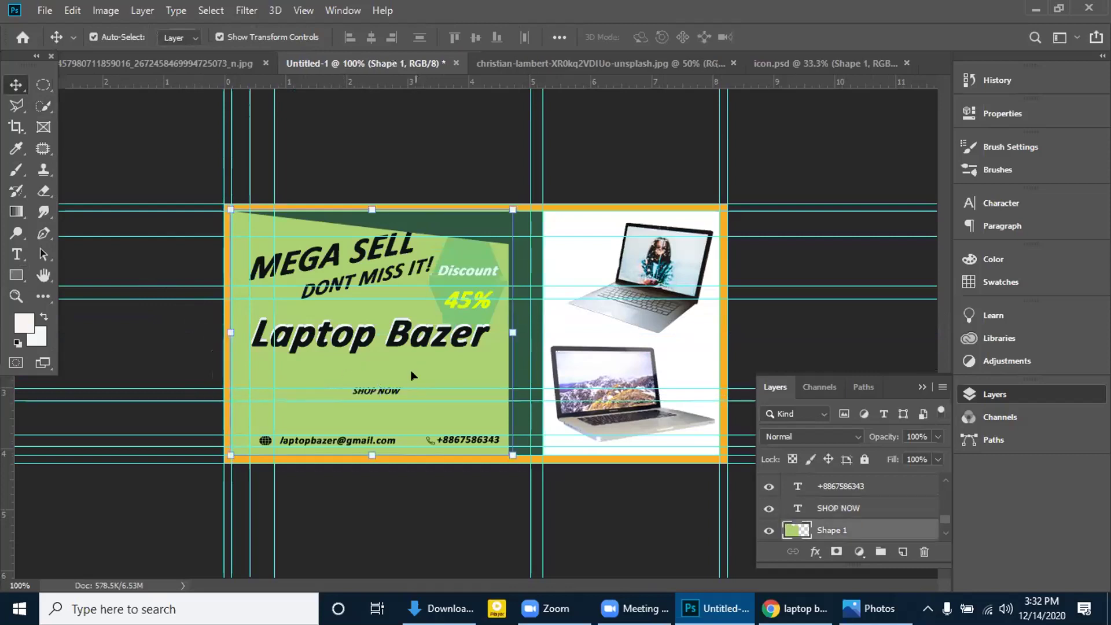
key(ctrl+plus)
drag(333, 434, 332, 442)
click(326, 383)
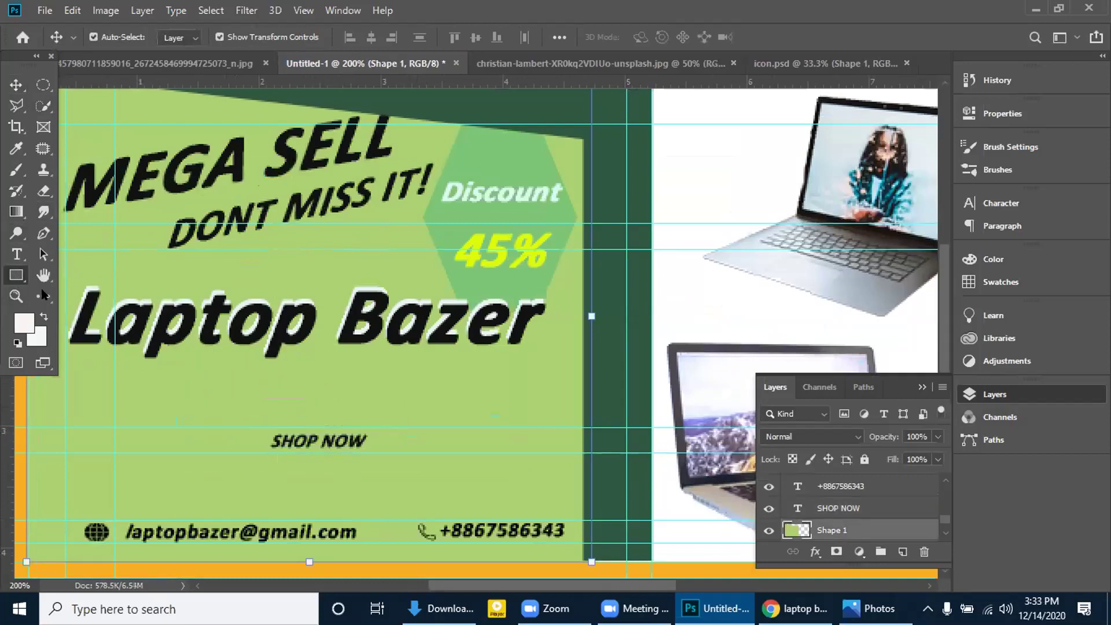
click(16, 275)
drag(249, 427, 386, 451)
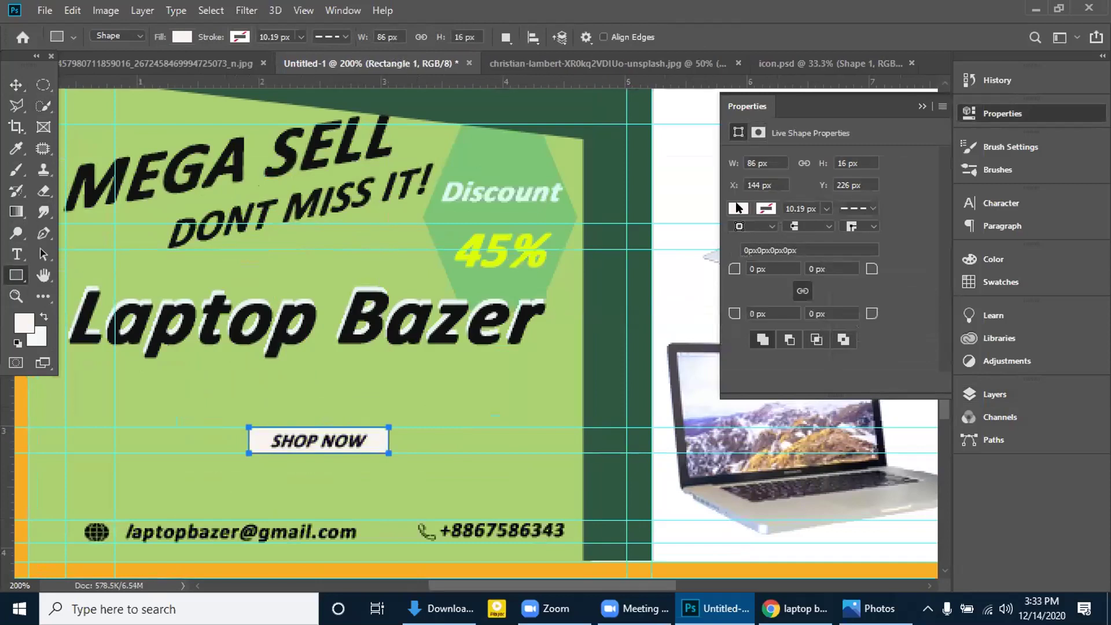
Fill the rectangle behind the SHOP NOW text with yellow and compare it with the Mega Sale reference banner in Photos
click(741, 208)
click(768, 312)
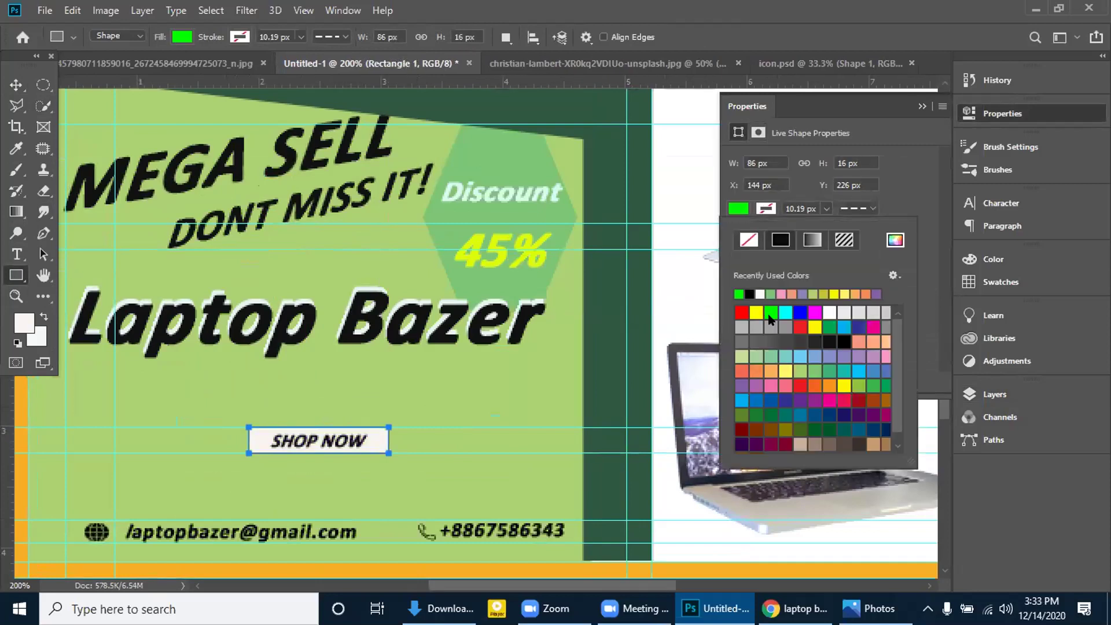
click(756, 311)
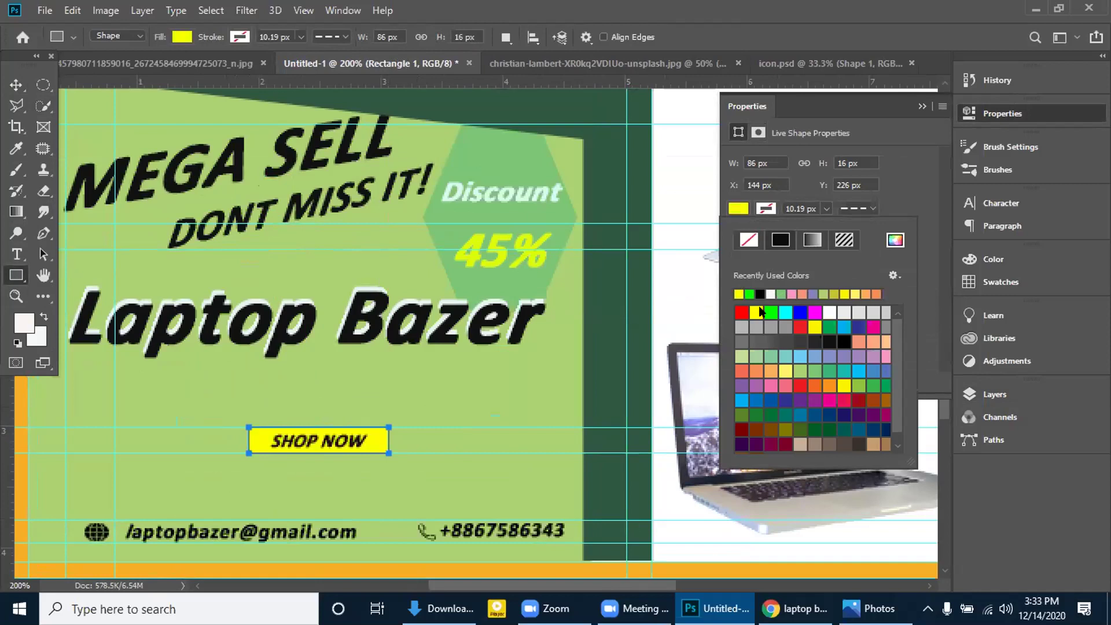
click(868, 609)
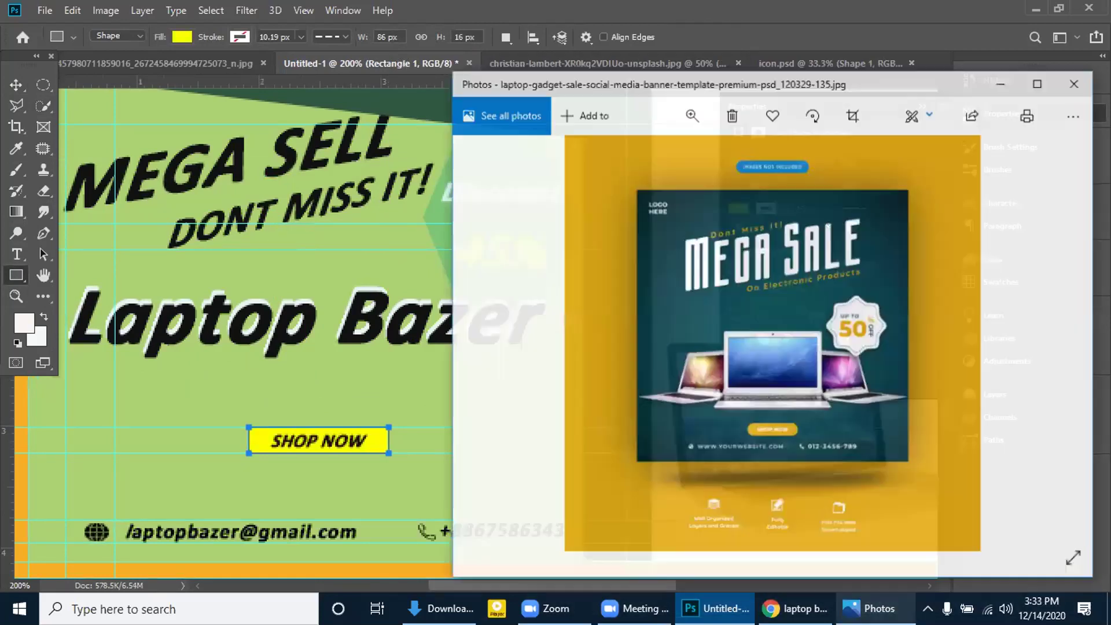
click(868, 608)
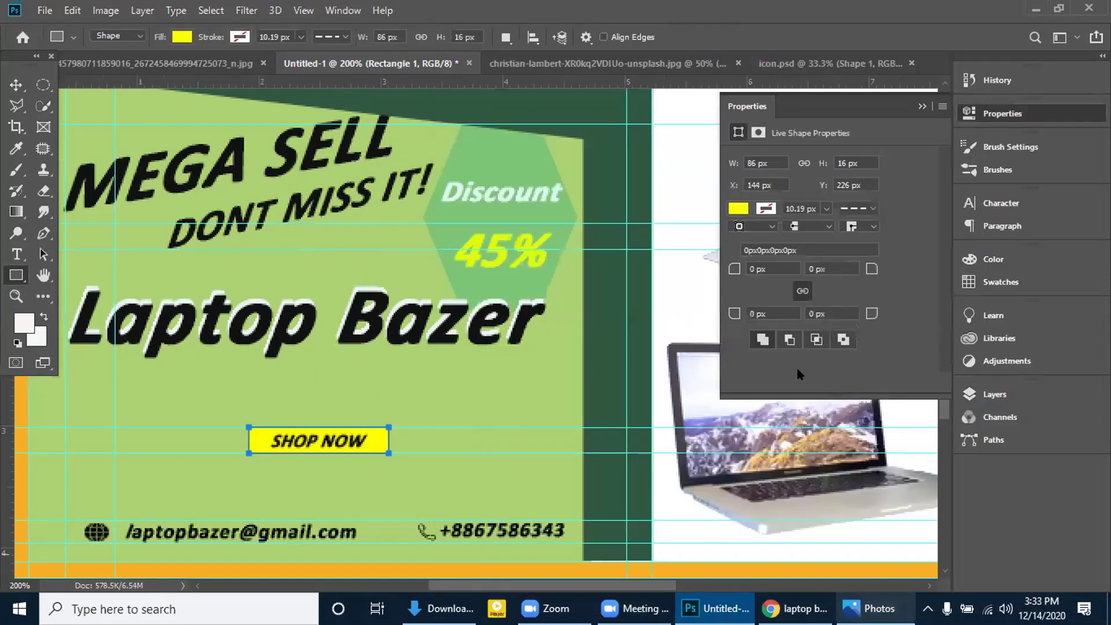
Round all four corners of the yellow SHOP NOW button to an 8 px radius and put the shape properties away
click(749, 268)
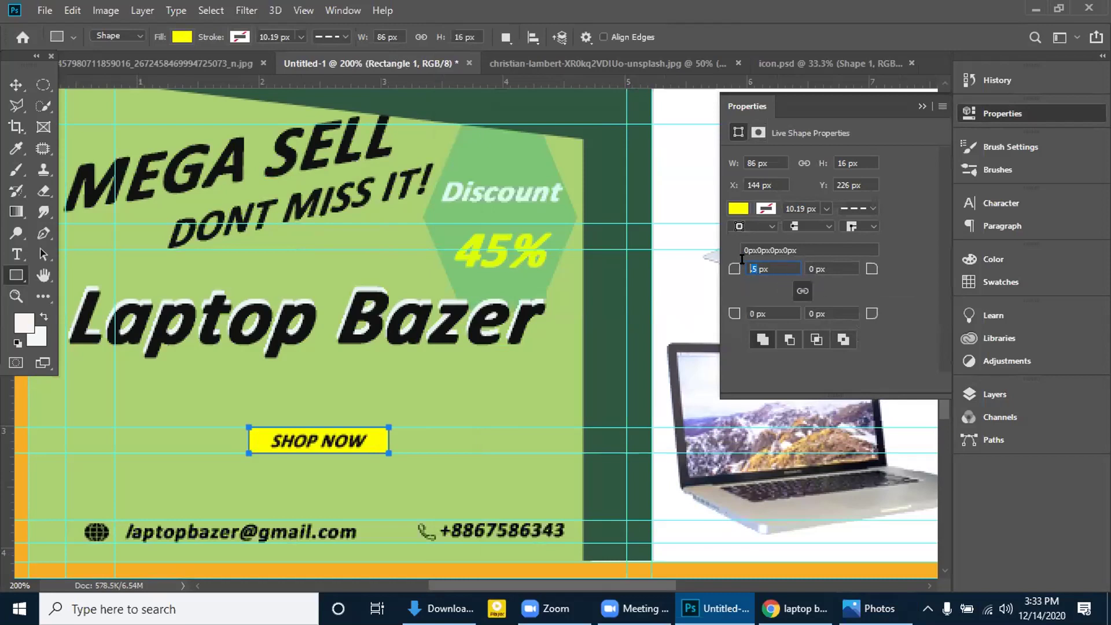
text(10)
key(Tab)
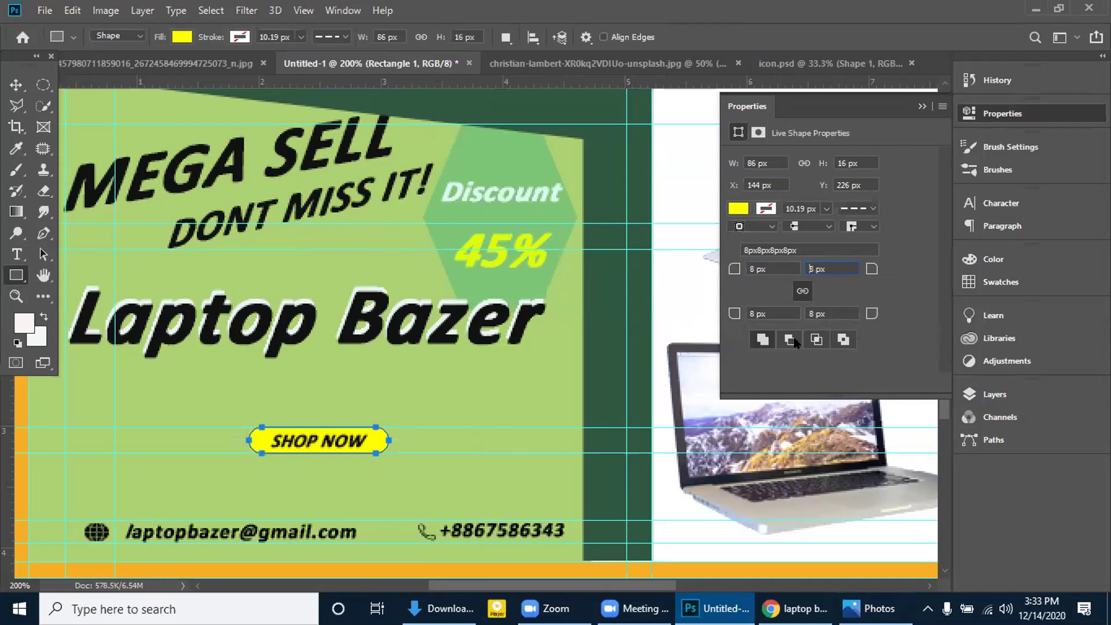
click(802, 293)
click(922, 107)
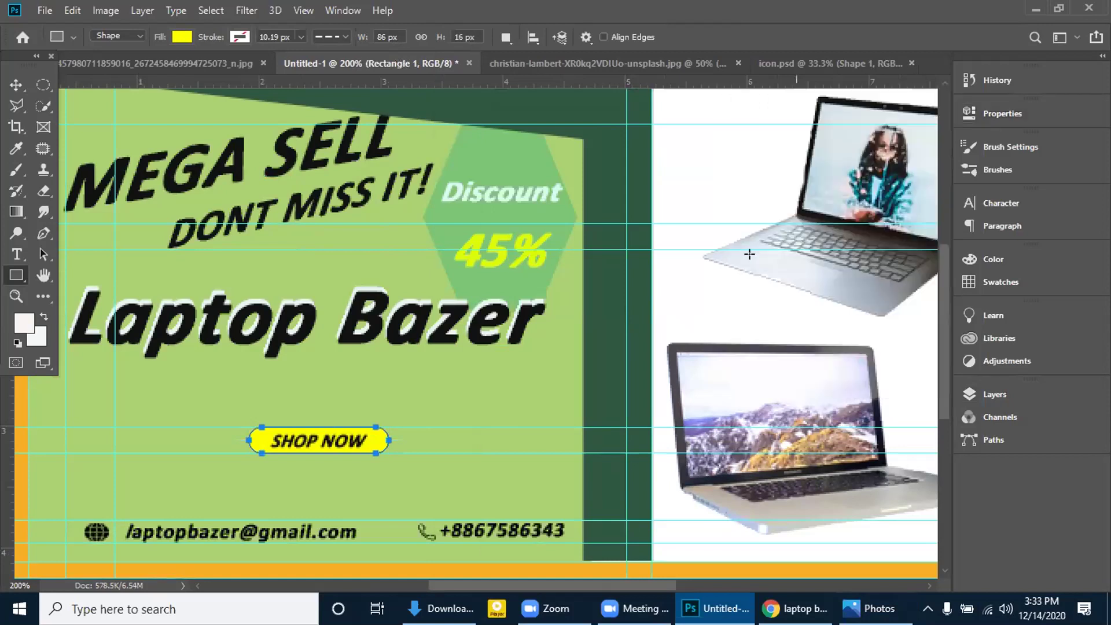
Examine the Laptop Bazer banner with its SHOP NOW button, first up close and then as a whole at 100%
click(15, 85)
click(409, 441)
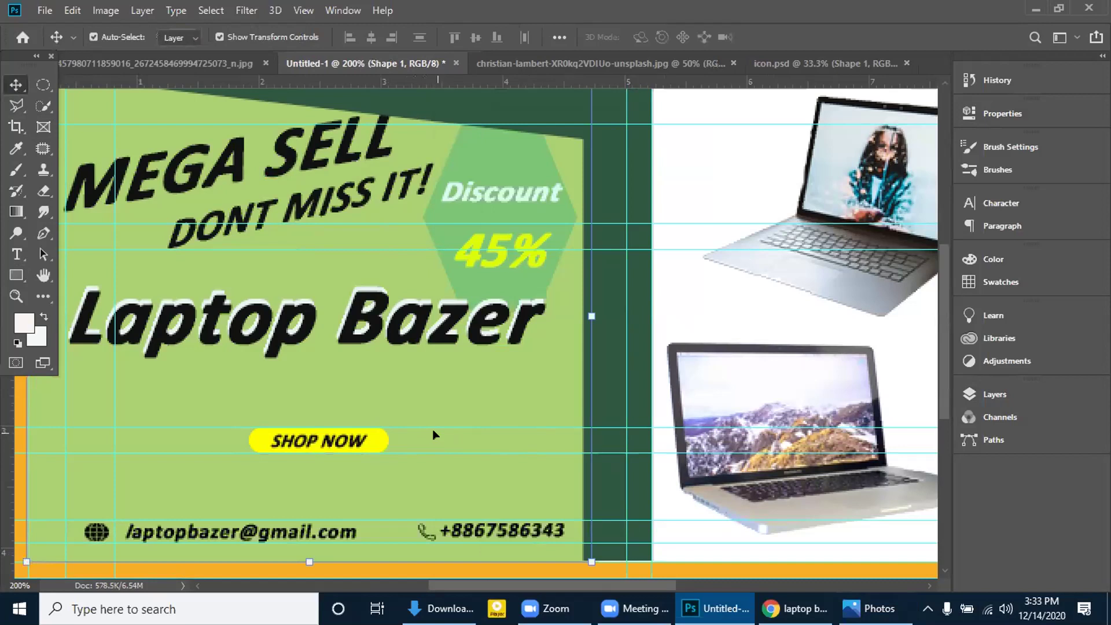
key(alt+space)
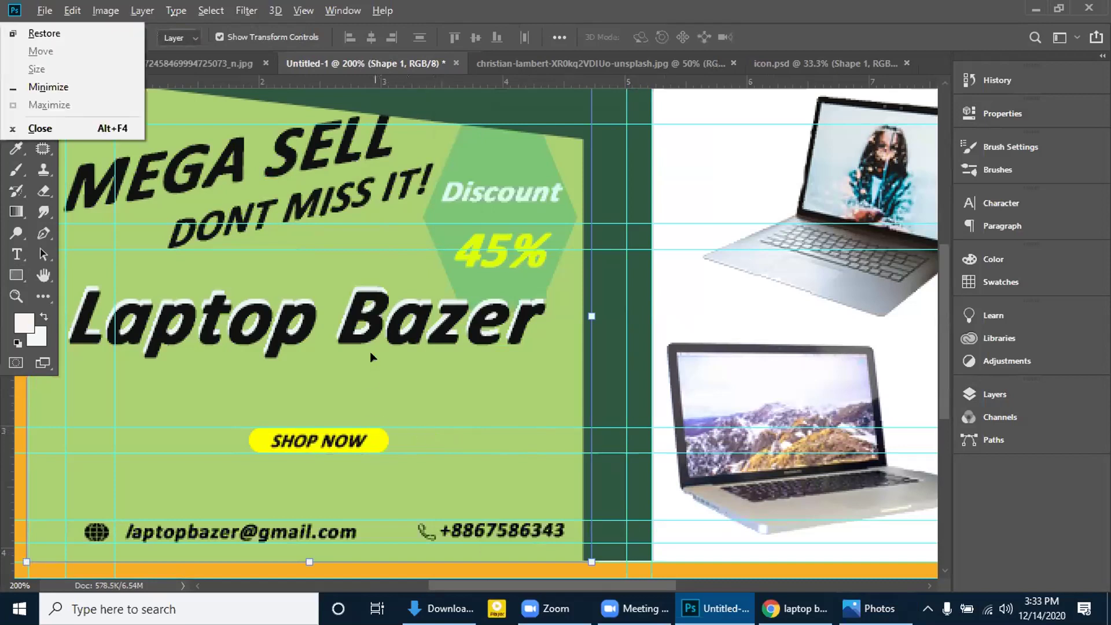
key(Escape)
scroll(377, 400, right, 2)
scroll(374, 400, left, 4)
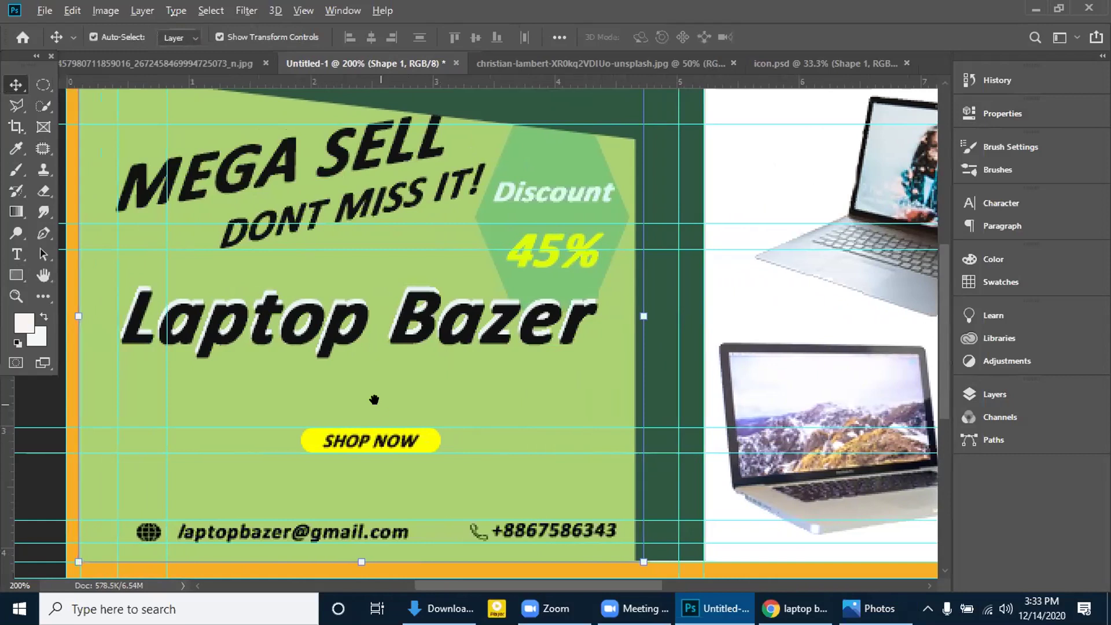
key(alt+space)
key(Escape)
scroll(384, 391, down, 1)
scroll(550, 369, down, 2)
key(alt+space)
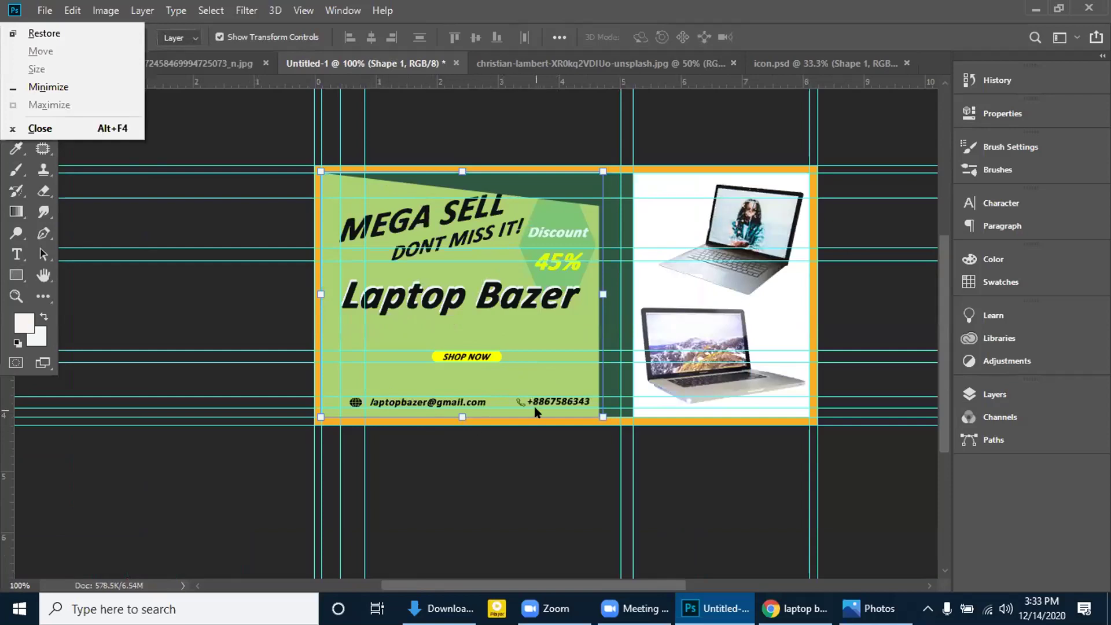
key(Escape)
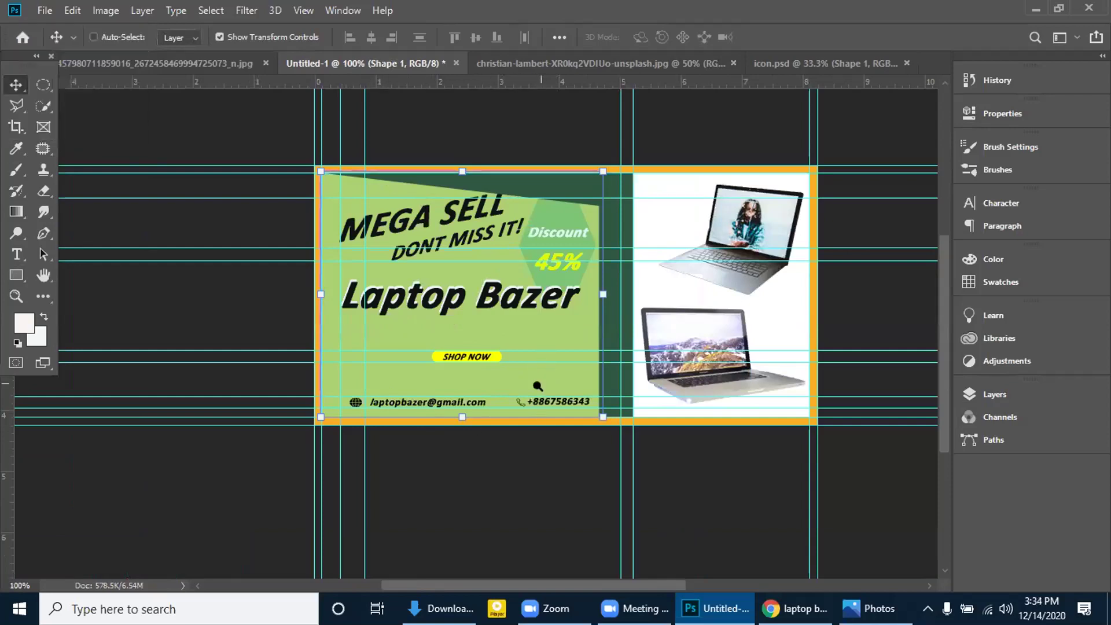
ctrl+click(538, 386)
drag(538, 422, 538, 422)
click(538, 372)
key(ctrl+minus)
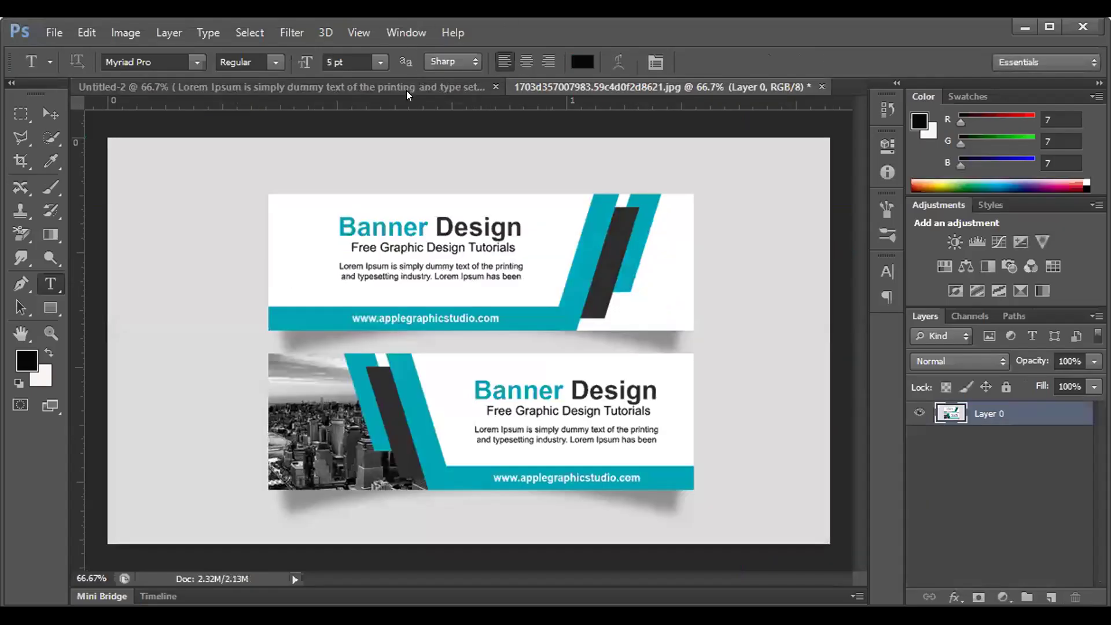
click(407, 93)
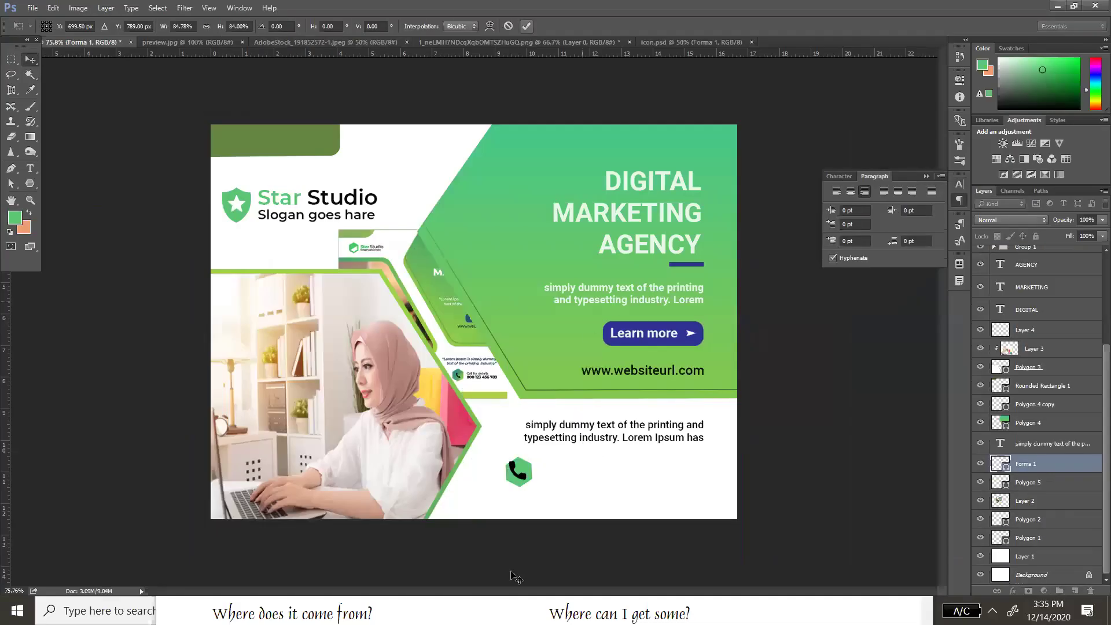
Commit the phone icon's scaling to about 84% in the green hexagon and add the Polygon 5 hexagon layer to the selection
key(Return)
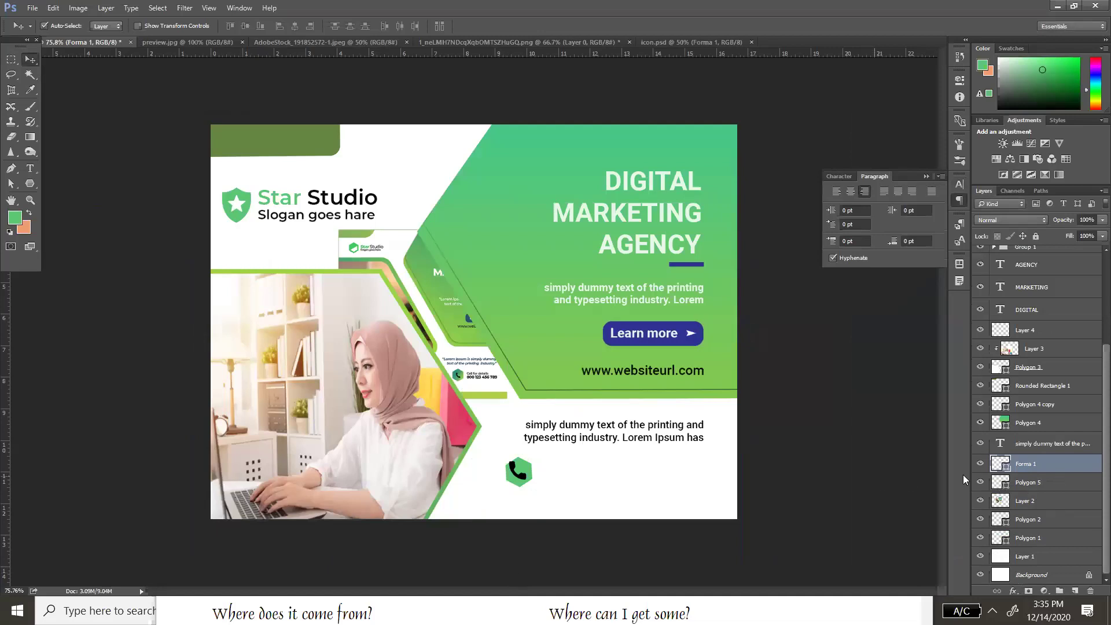
click(980, 482)
click(981, 483)
shift+click(1024, 488)
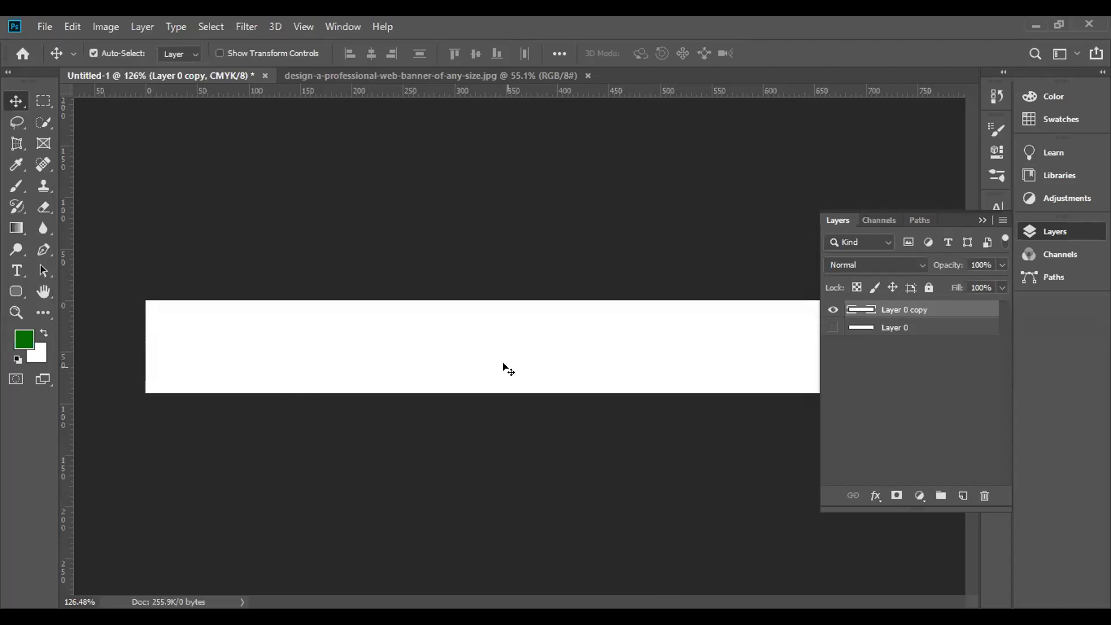
Check the pixel dimensions of the reference image design-a-professional-web-banner-of-any-size.jpg
click(399, 75)
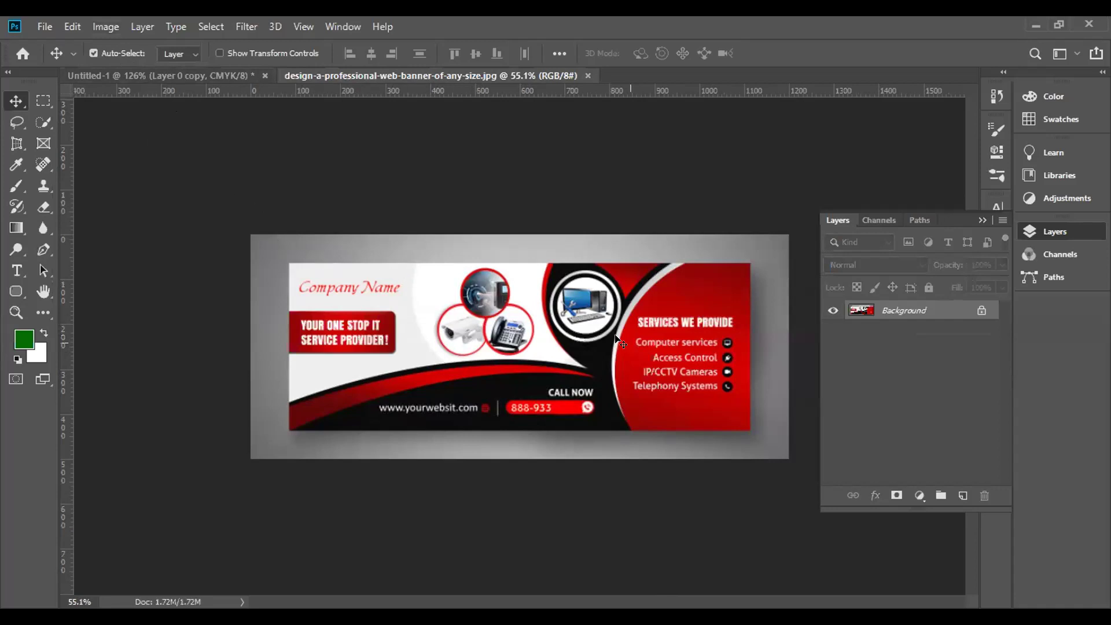
click(97, 29)
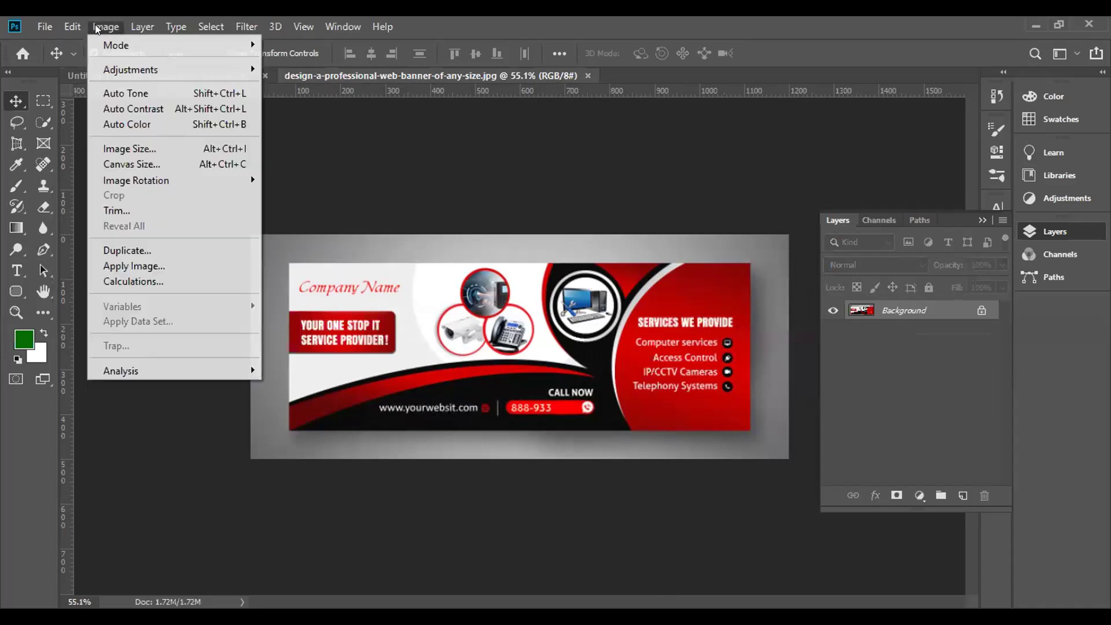
click(148, 151)
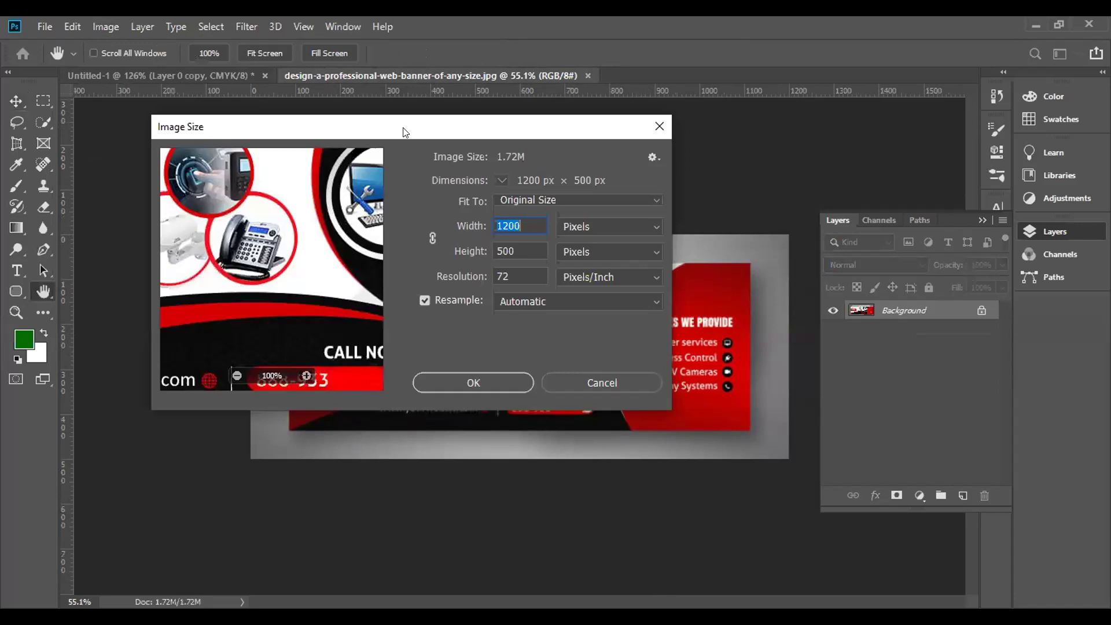
drag(396, 133, 277, 129)
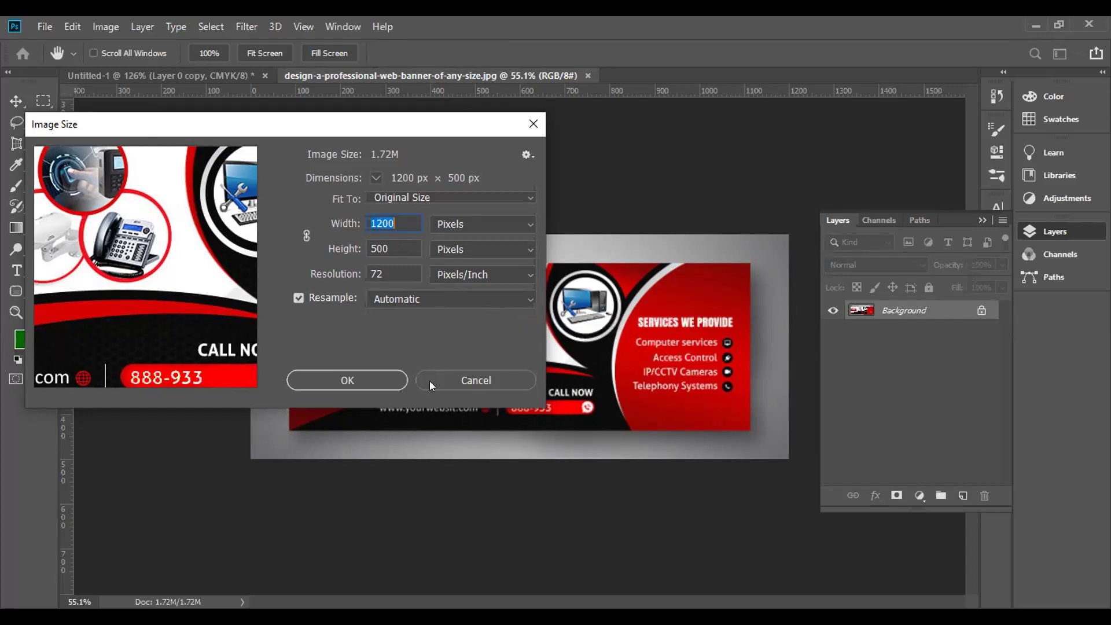
click(368, 382)
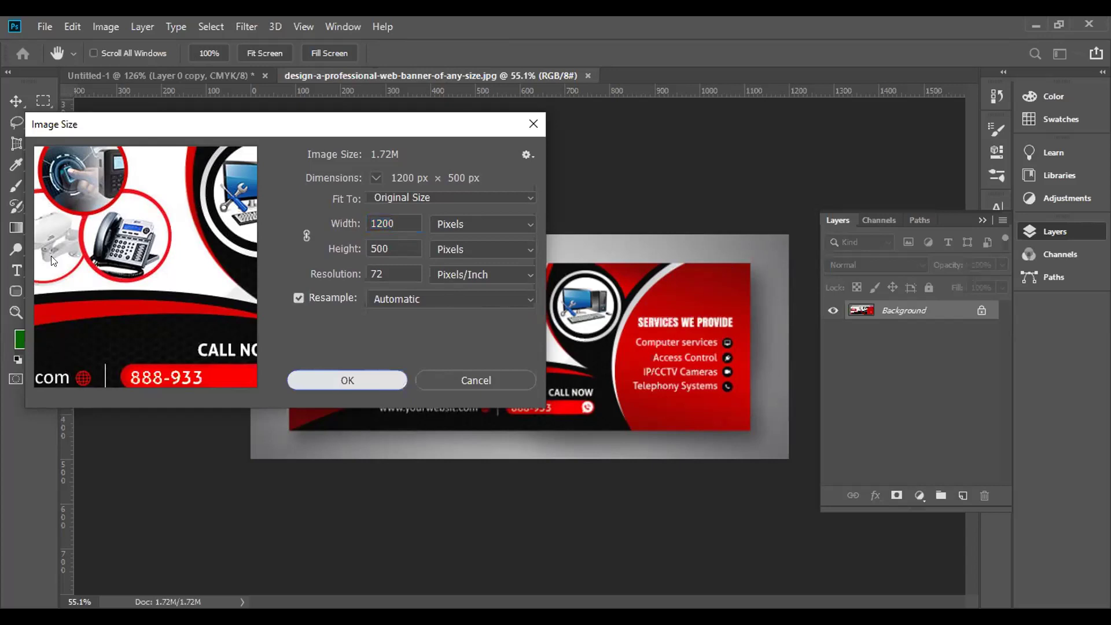
key(Return)
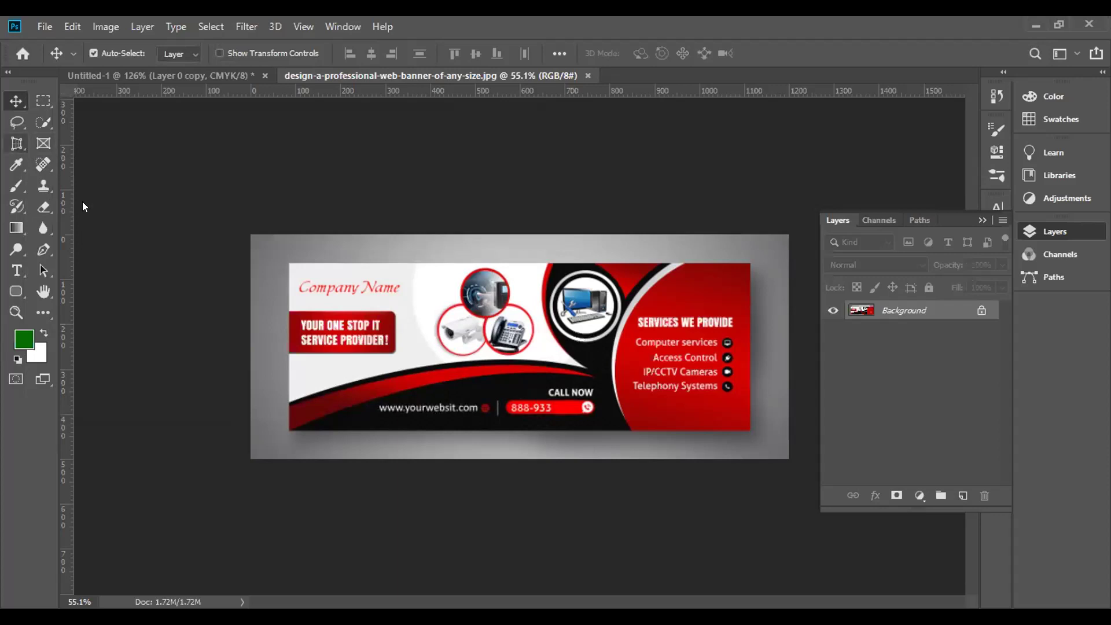
Crop the grey border off the reference image, keeping only the red and black banner at about 1022 by 377 px
click(17, 142)
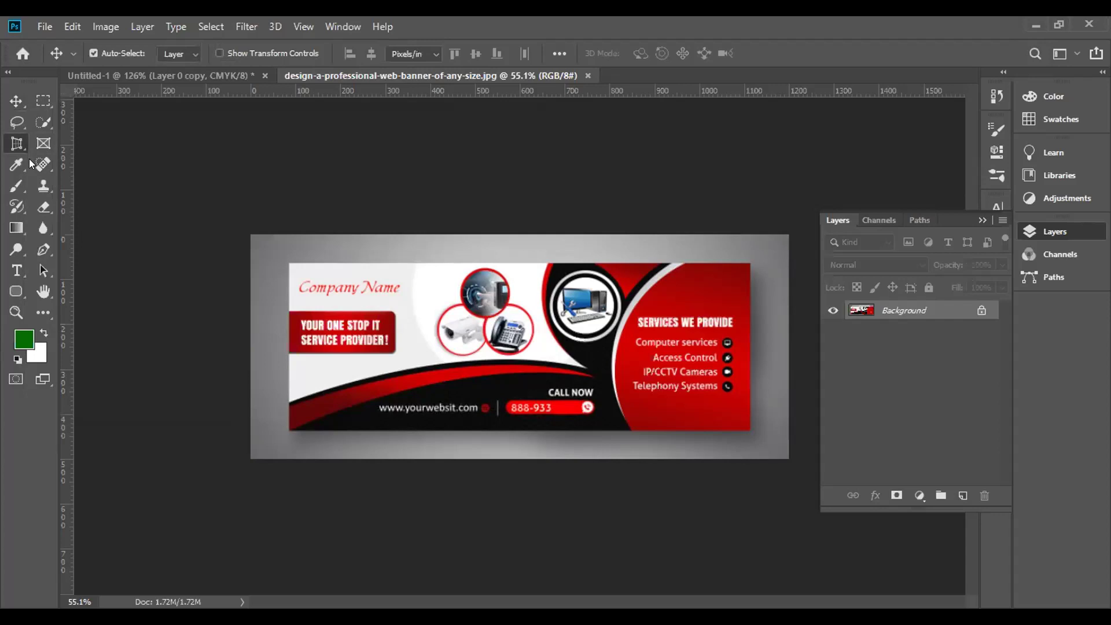
right_click(18, 142)
click(75, 146)
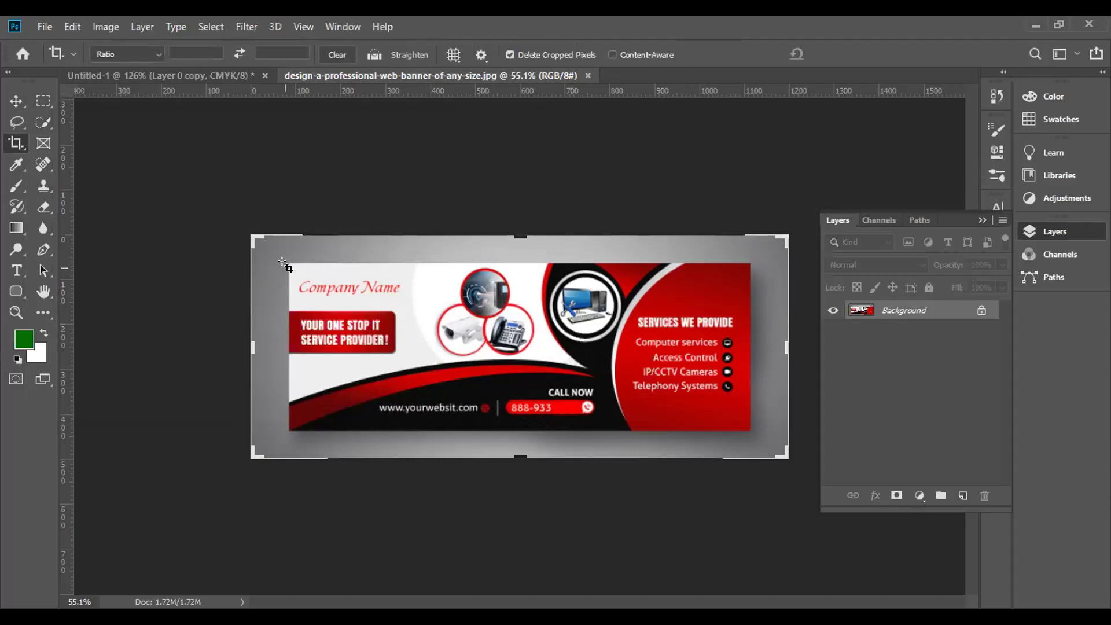
mouse_move(251, 235)
mouse_down()
mouse_move(284, 261)
mouse_move(267, 247)
mouse_up()
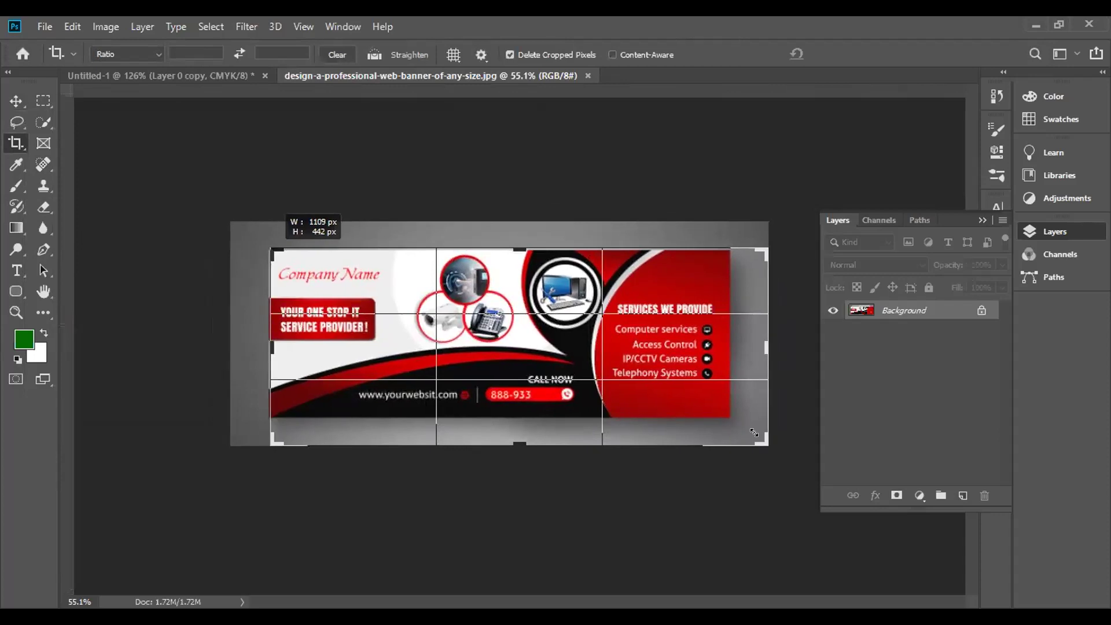
mouse_move(754, 433)
mouse_down()
mouse_move(730, 421)
mouse_move(740, 426)
mouse_up()
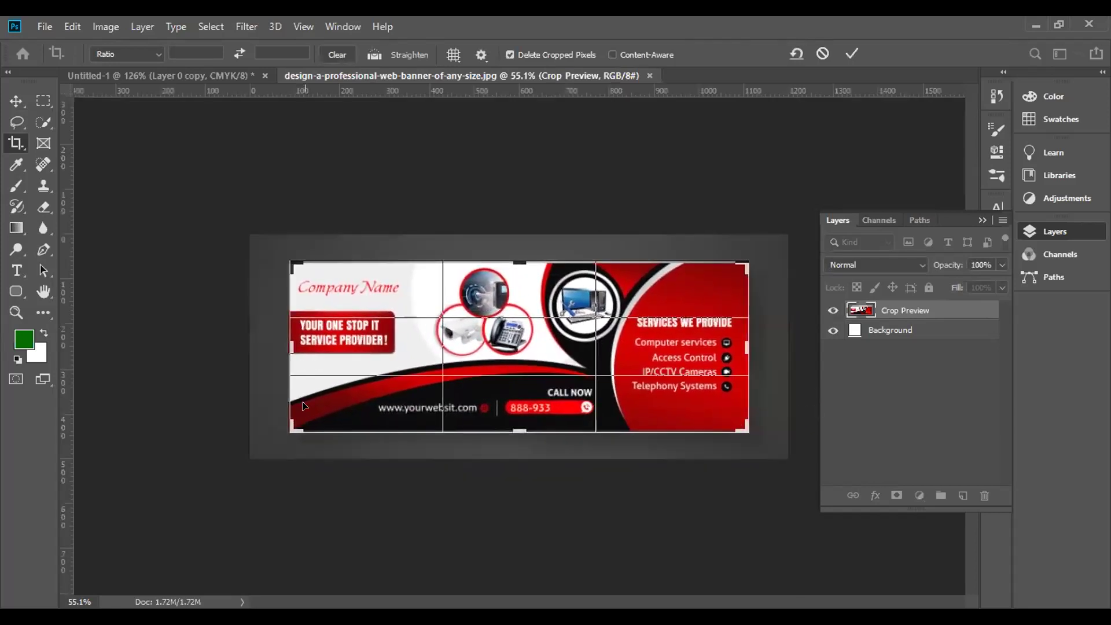
drag(290, 429, 291, 428)
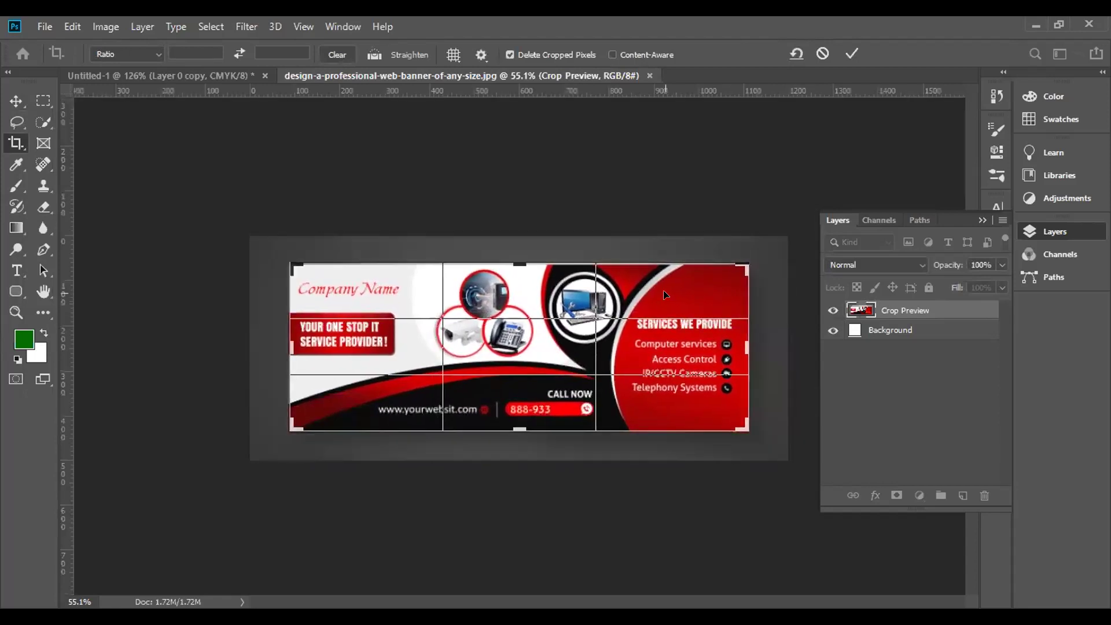
click(851, 51)
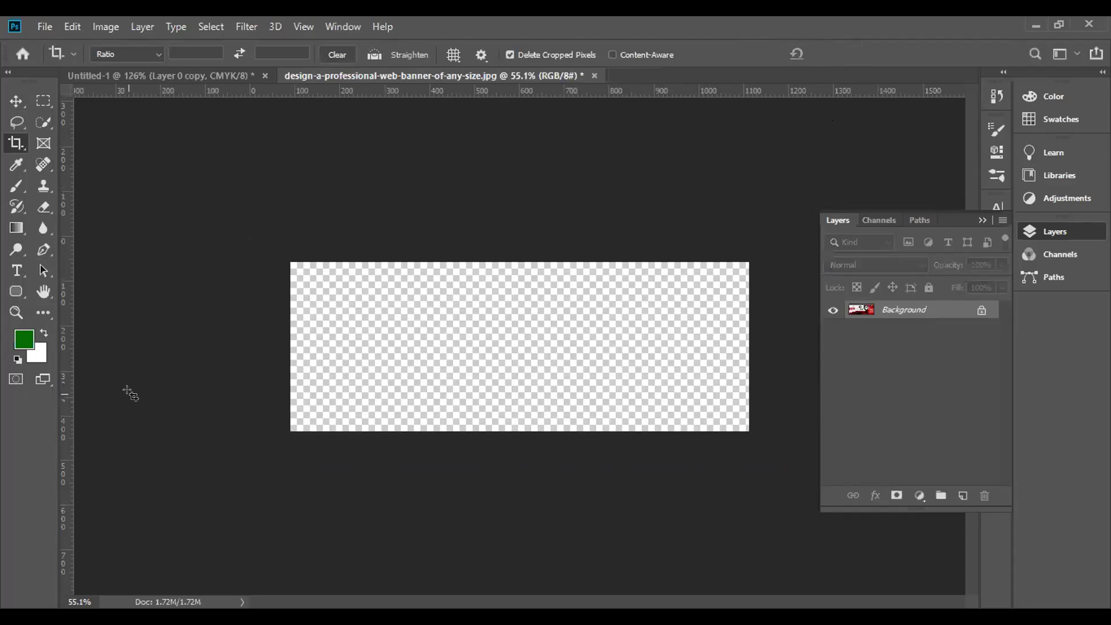
Check the cropped reference banner's image size without changing it
click(105, 26)
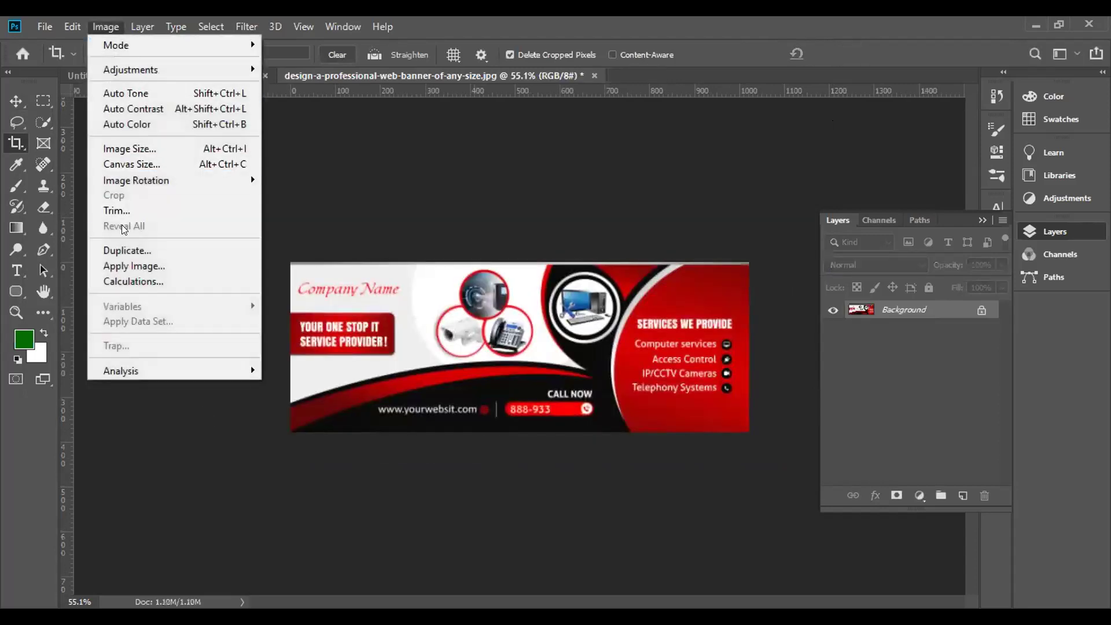
click(128, 148)
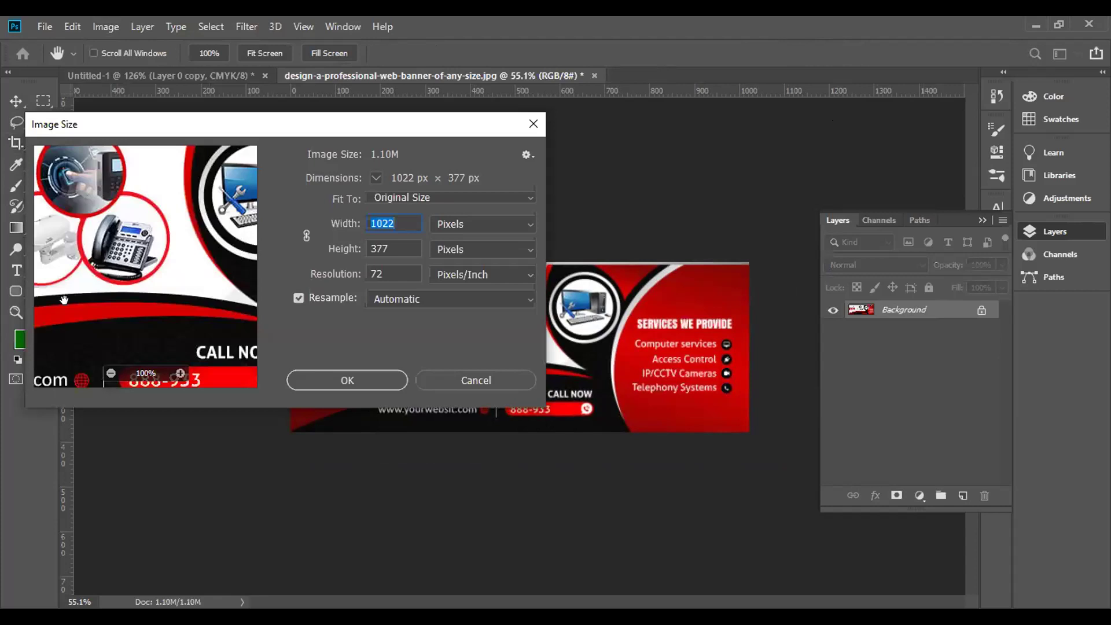
click(476, 379)
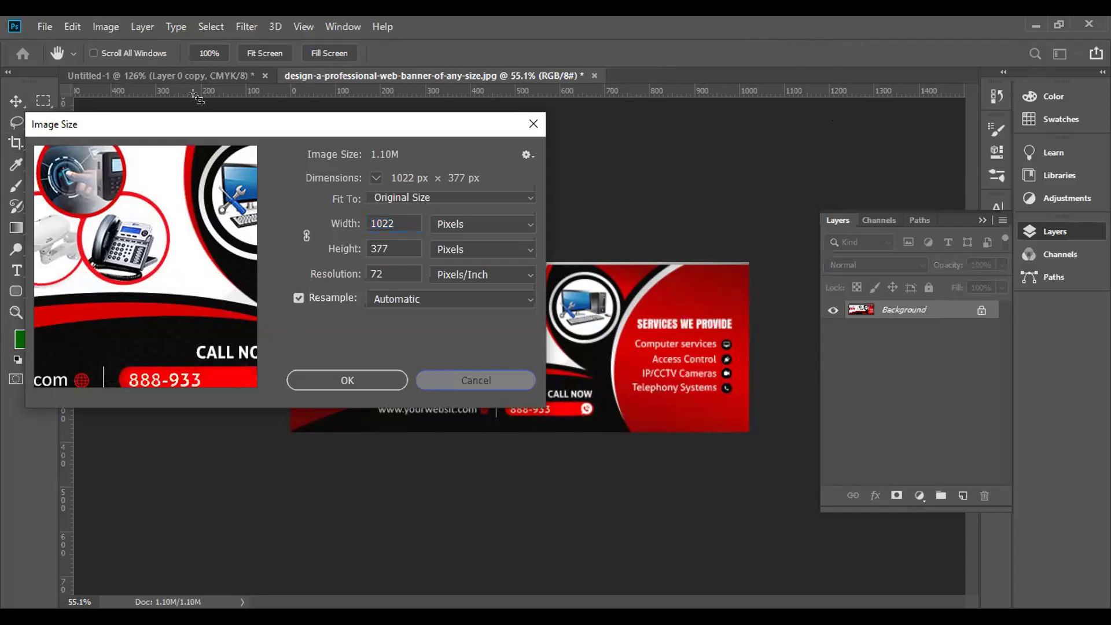
Switch to the Untitled-1 document and open its image size settings
click(185, 75)
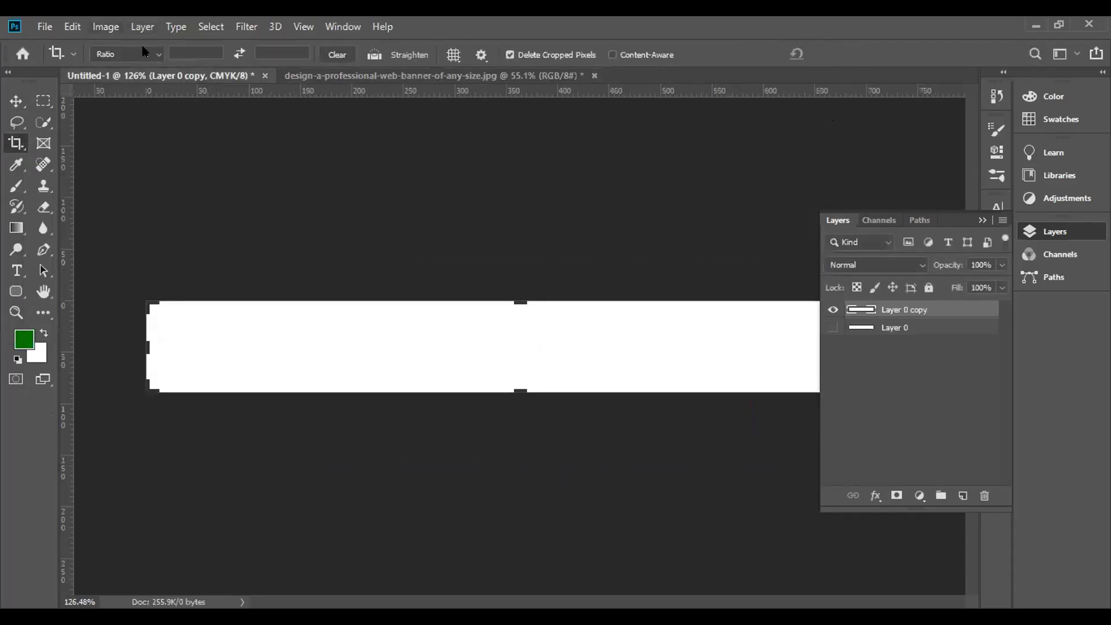
key(alt+i)
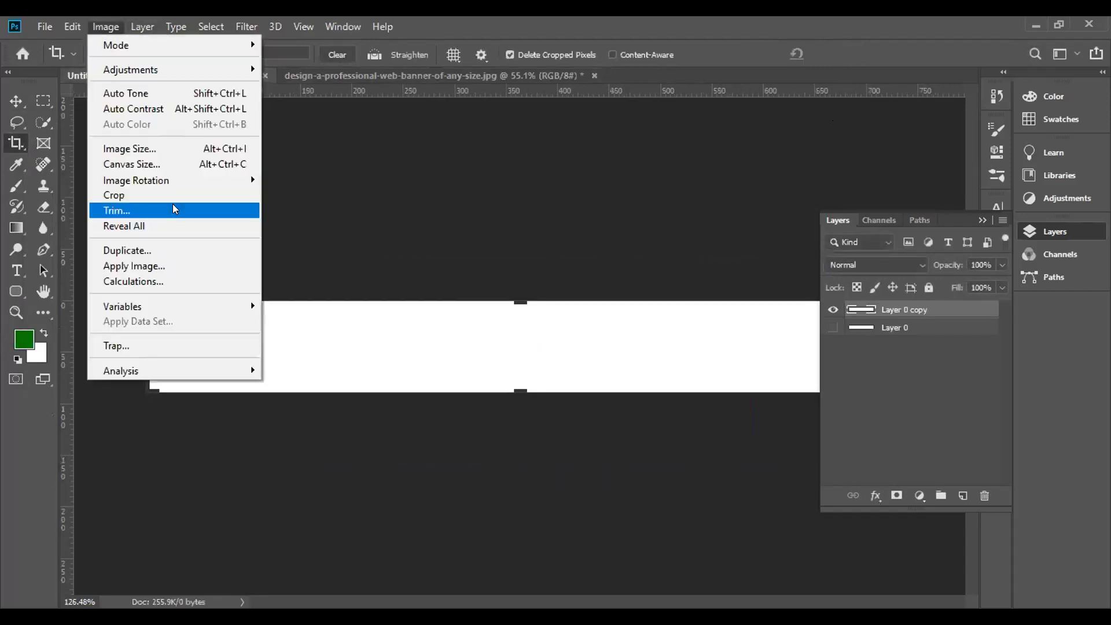
click(149, 149)
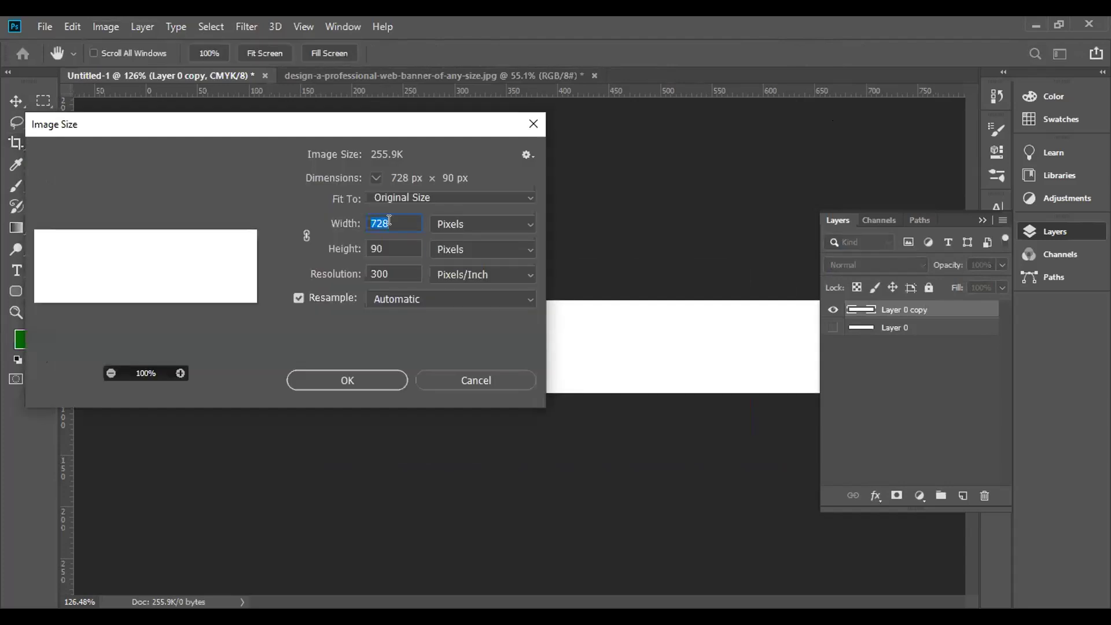
text(1)
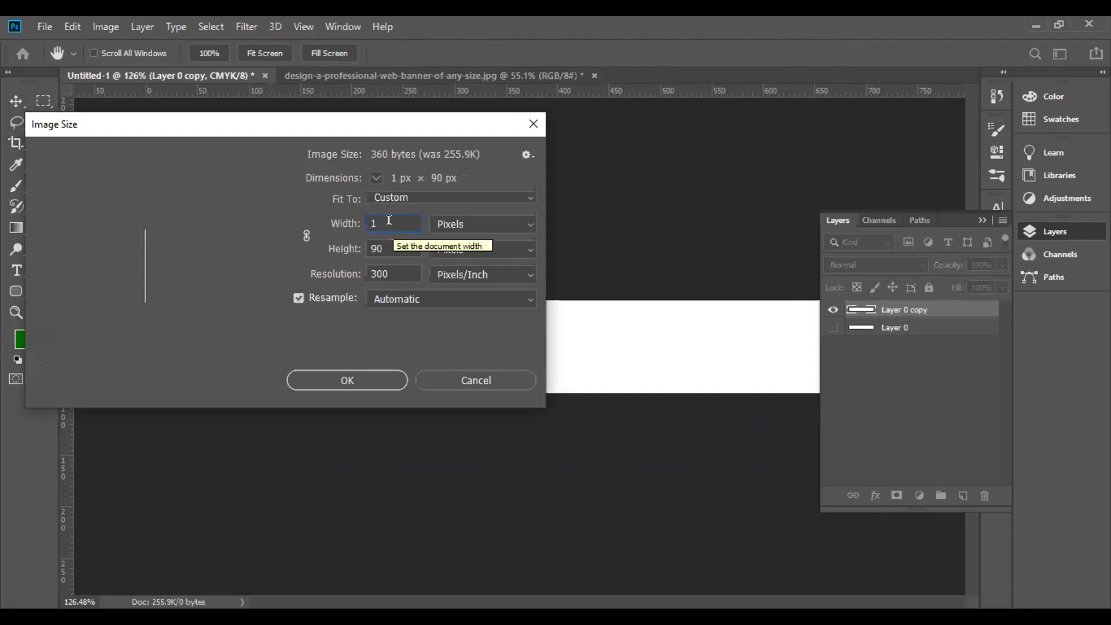
text(00)
click(390, 248)
double_click(389, 248)
text(370)
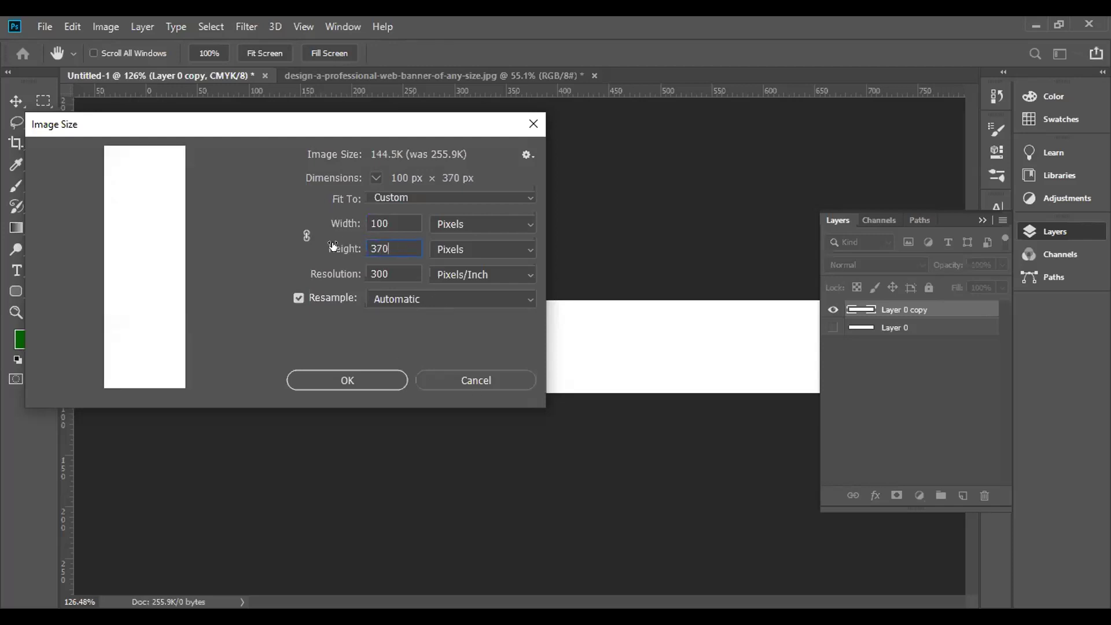
key(ctrl+z)
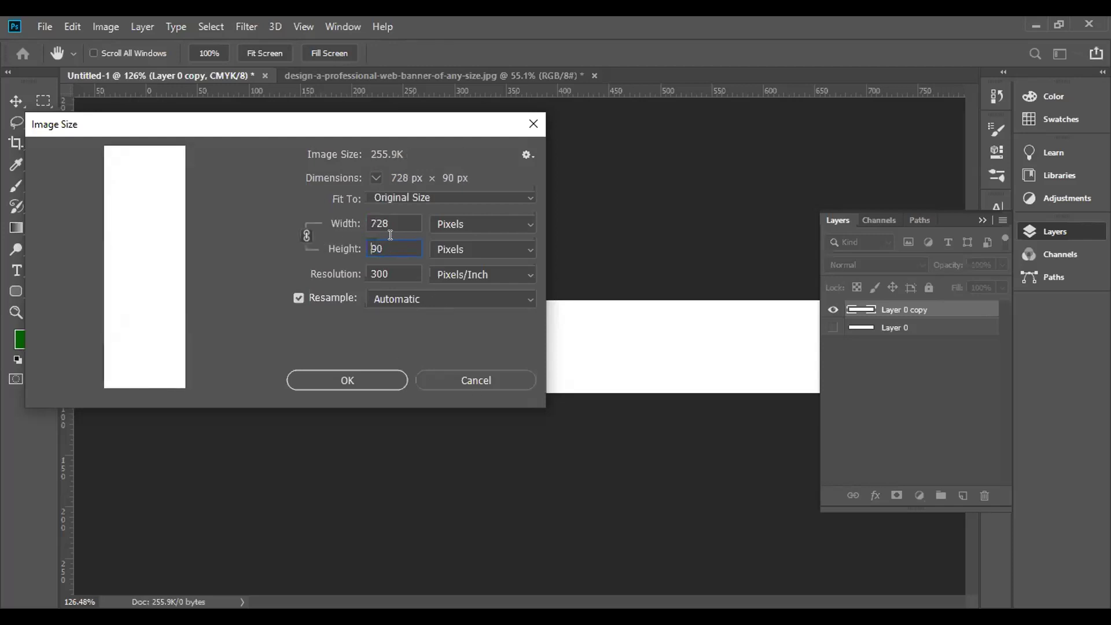
Unlink the width from the height and set Untitled-1's image width to 1000 pixels
click(306, 235)
click(397, 223)
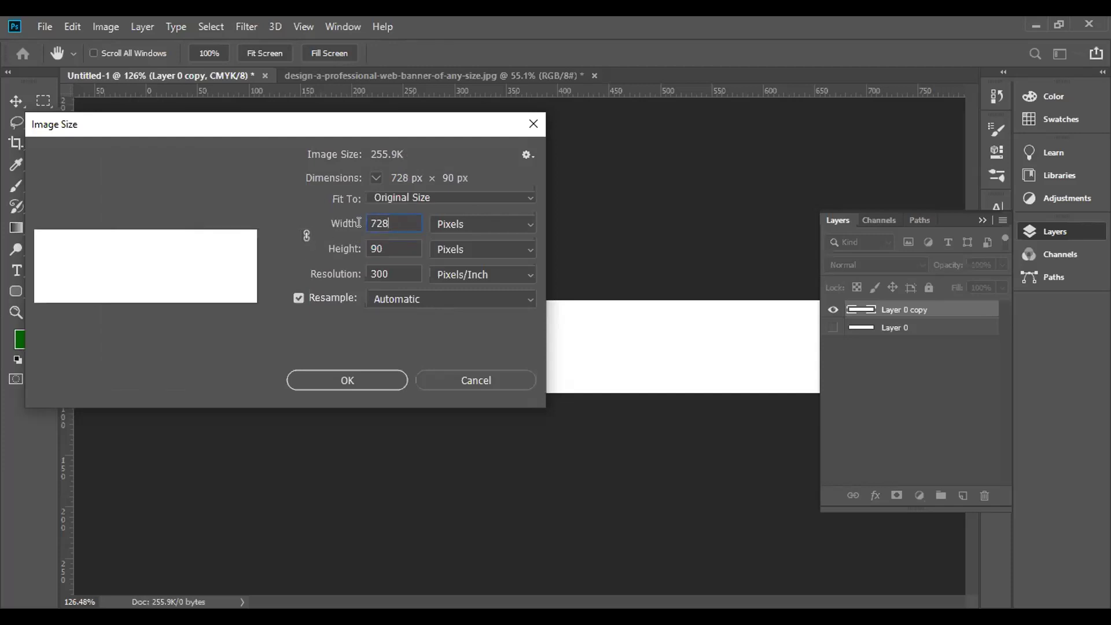
drag(384, 221, 398, 219)
key(BackSpace)
key(BackSpace)
key(BackSpace)
text(1)
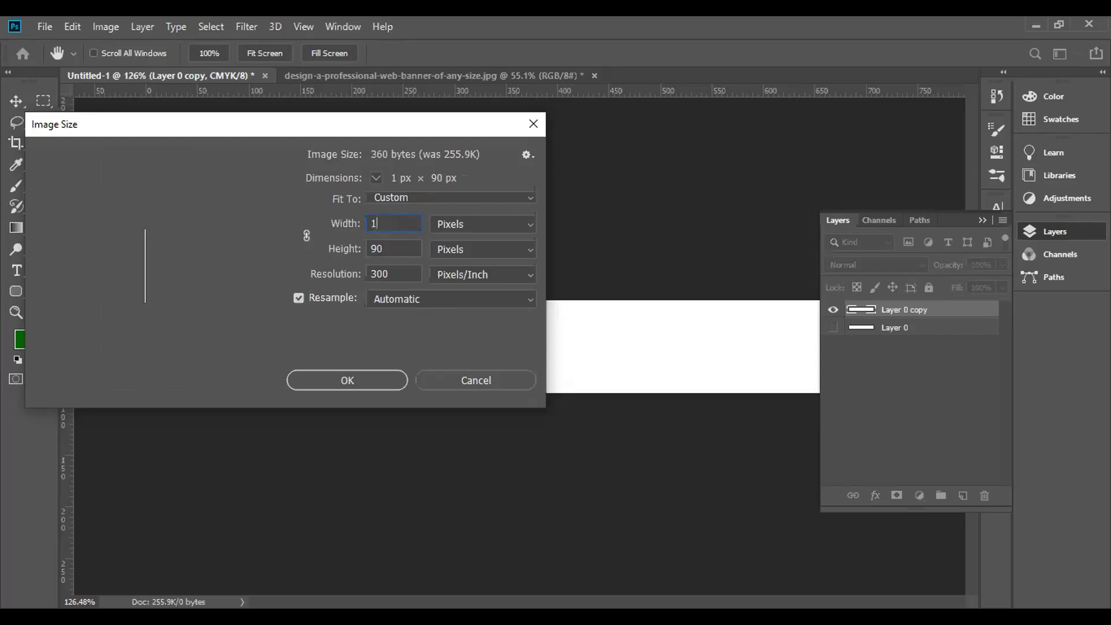
text(000)
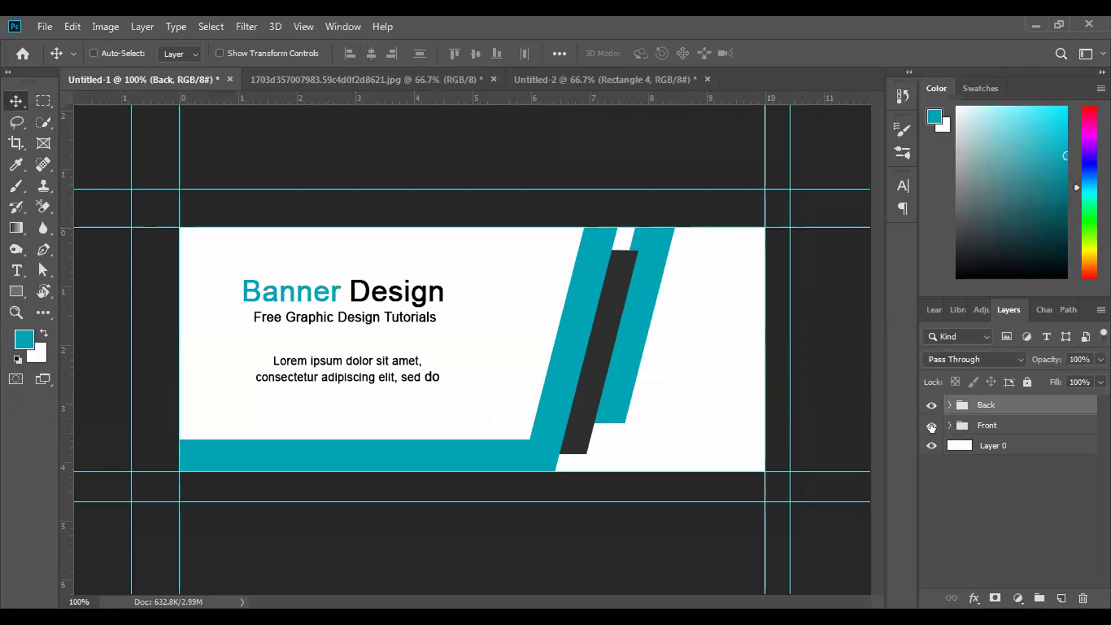
Preview the Front group of the teal banner on its own, and leave only the Back group visible with Front hidden
click(930, 426)
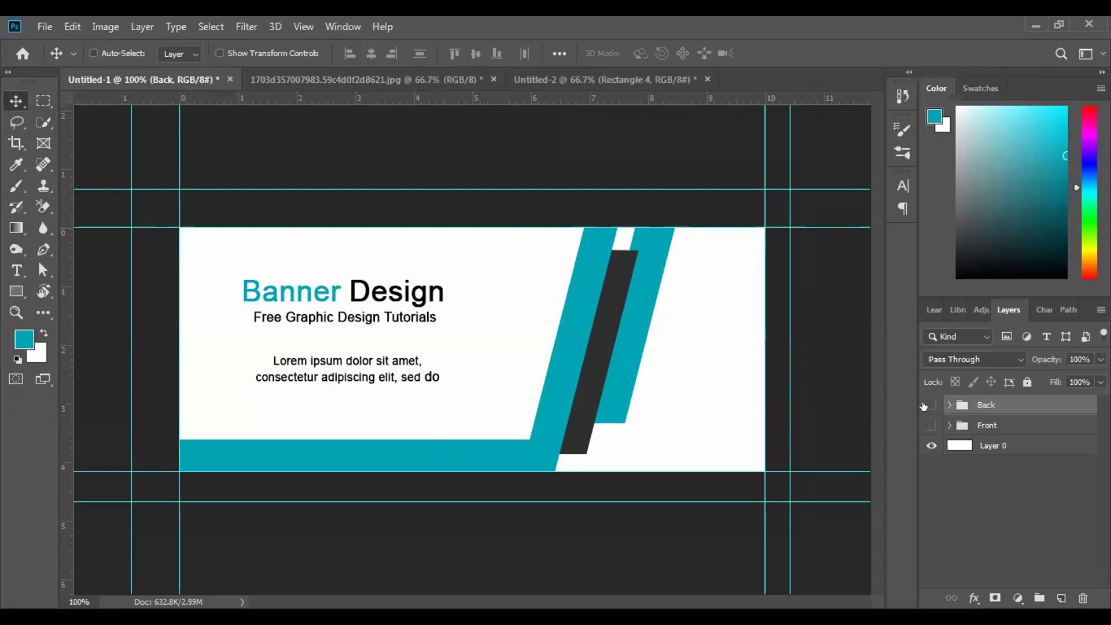
click(932, 405)
click(925, 427)
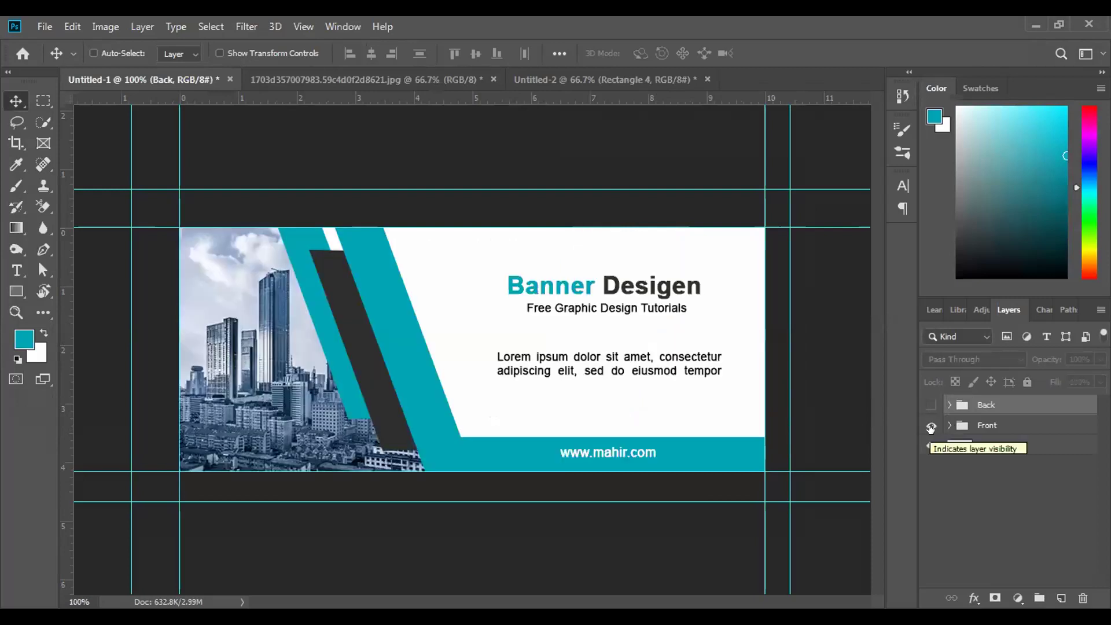
click(931, 426)
click(923, 405)
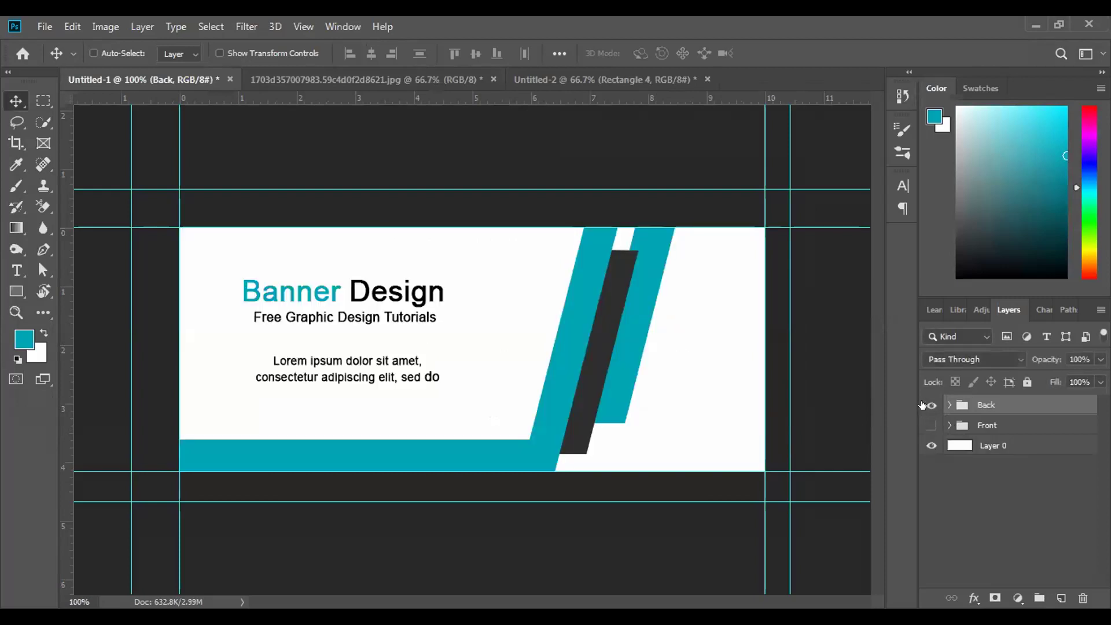
Start a text line on the teal bar along the Back banner's lower edge and set its text colour to near-white
click(17, 270)
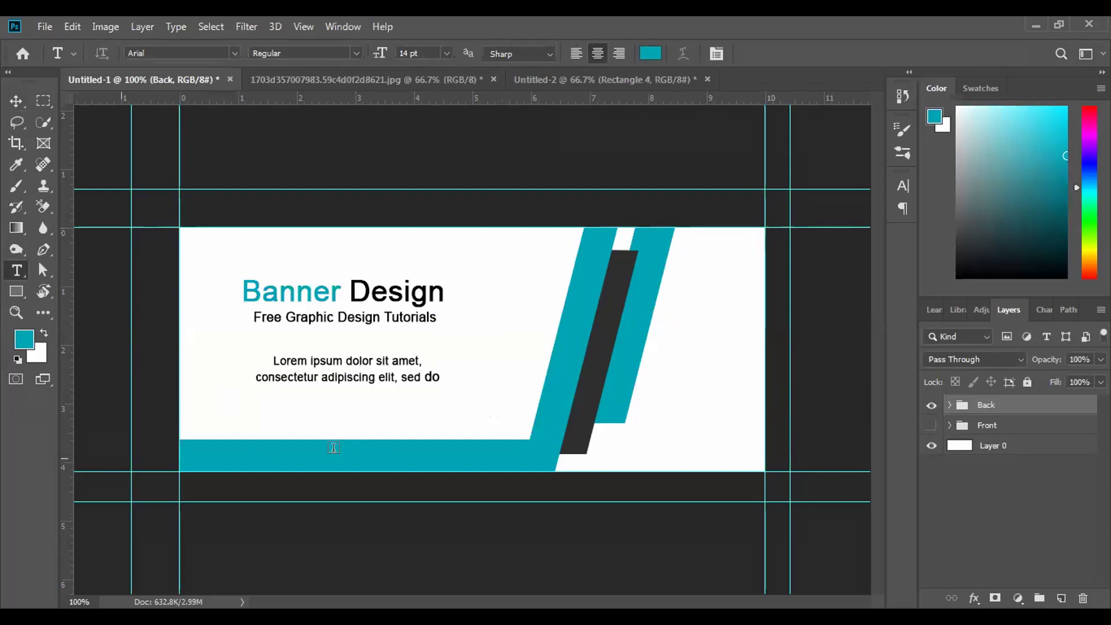
click(368, 451)
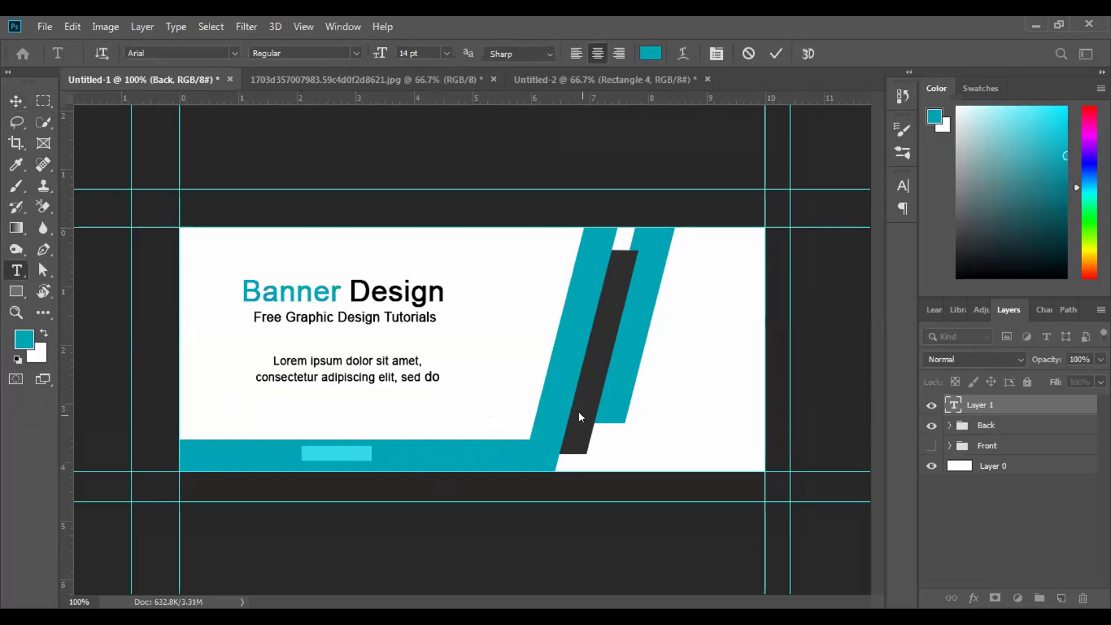
click(650, 53)
text(ffffff)
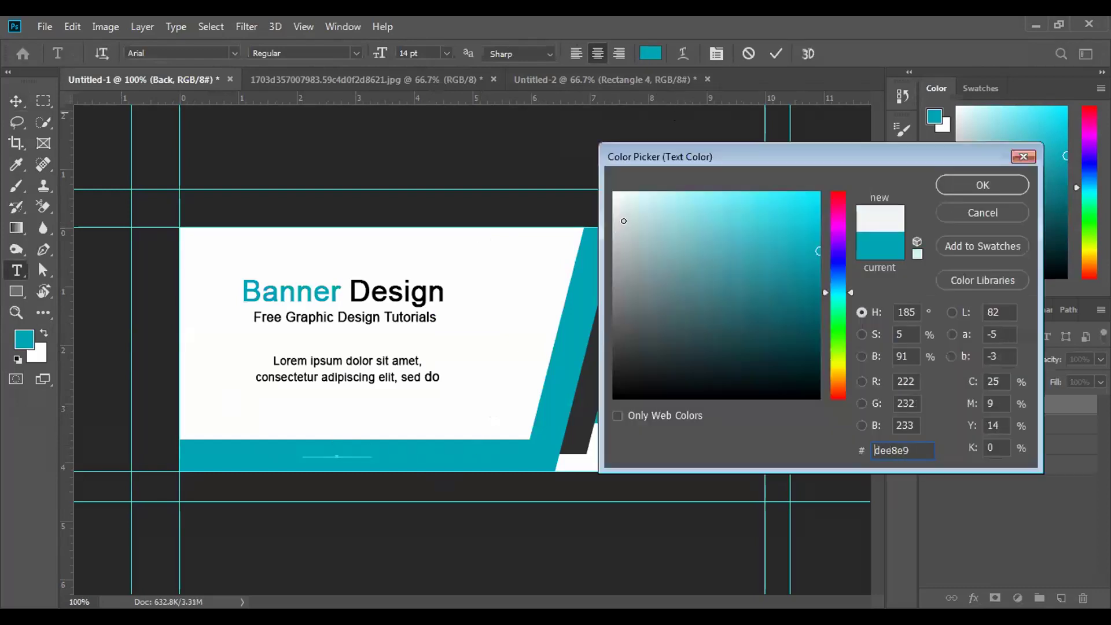
click(984, 185)
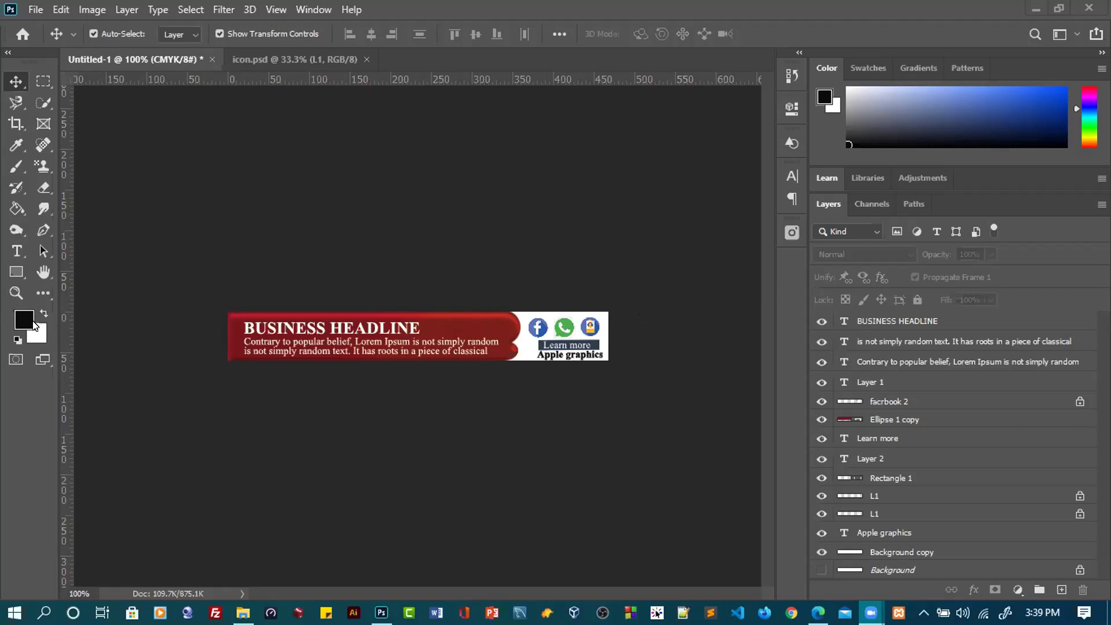
Select the Facebook icon on the red business banner and sample its blue (#2959a8) as the foreground colour
click(539, 331)
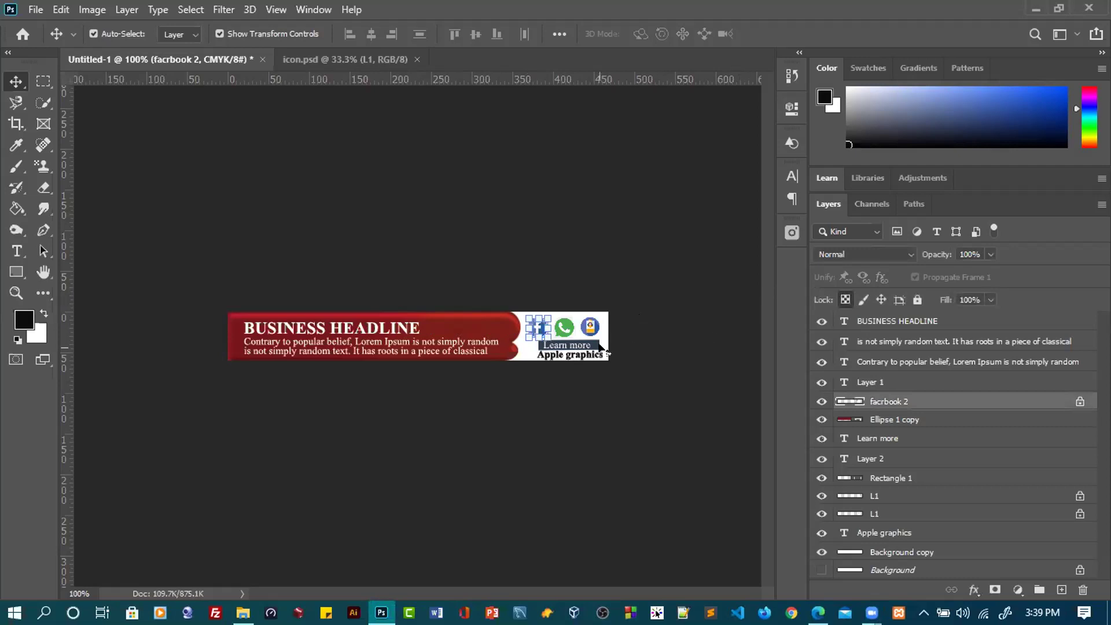
click(23, 319)
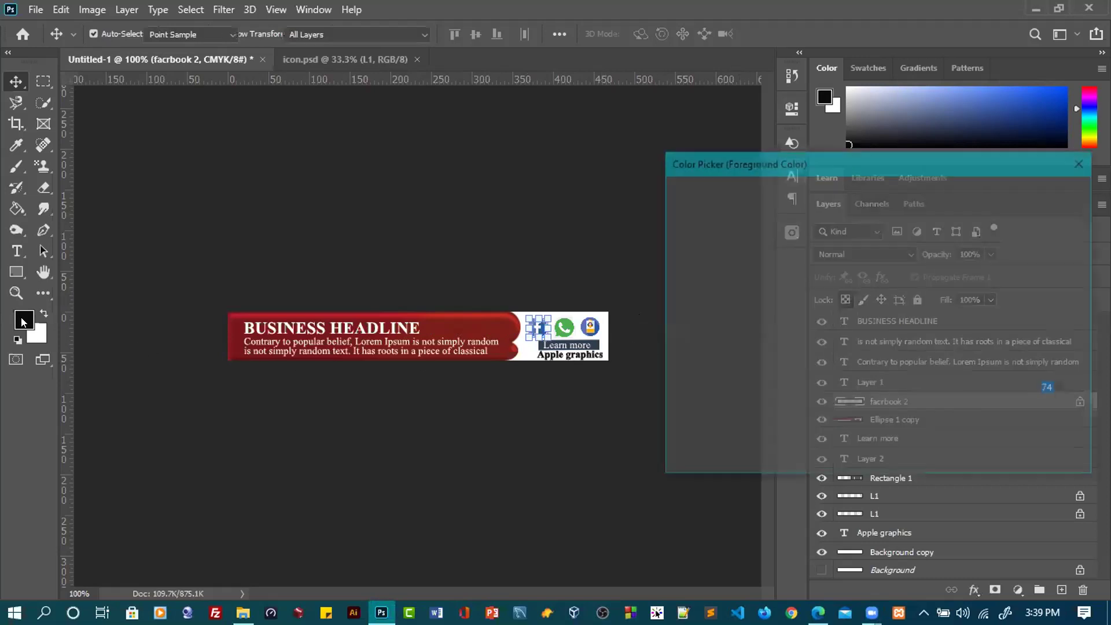
click(539, 327)
click(1041, 192)
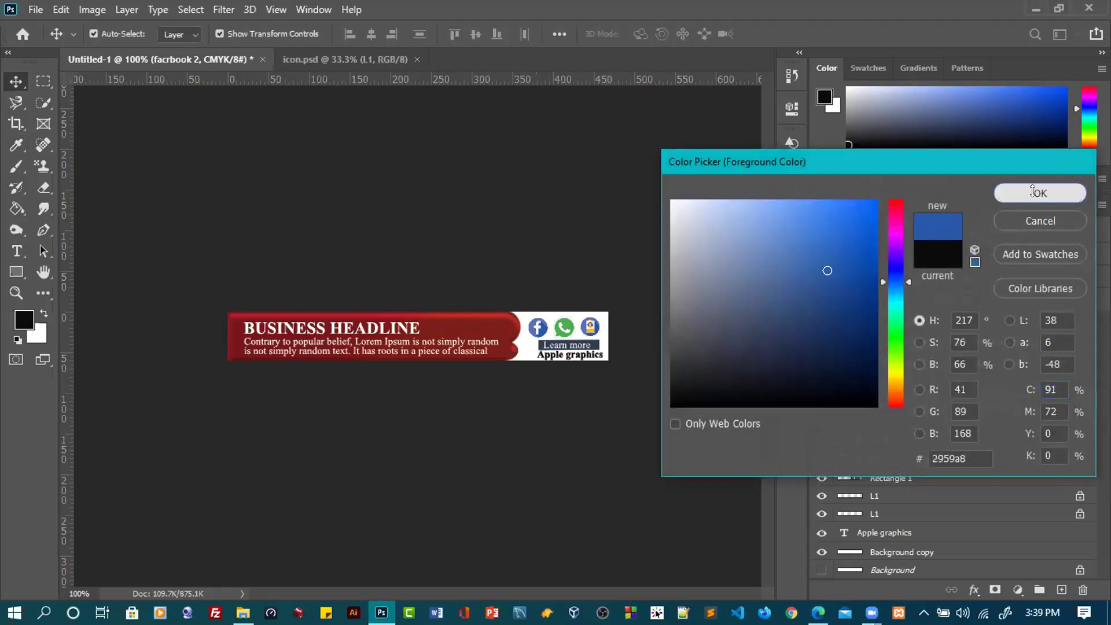
Try filling the green WhatsApp icon with the blue foreground colour, and undo the fill
click(567, 331)
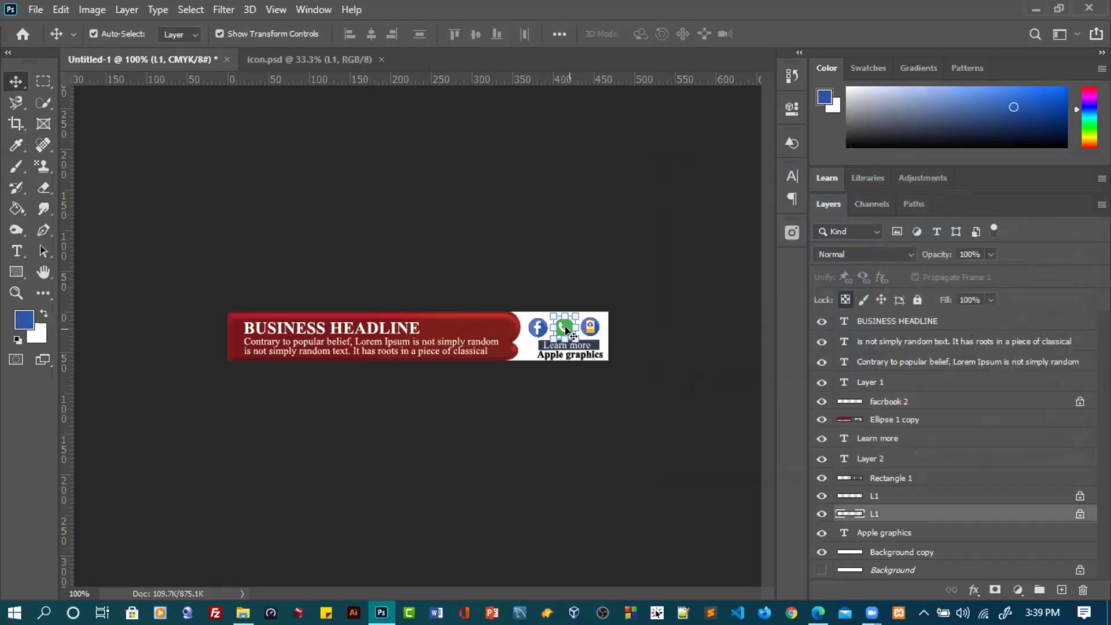
key(alt+BackSpace)
key(ctrl+d)
click(557, 396)
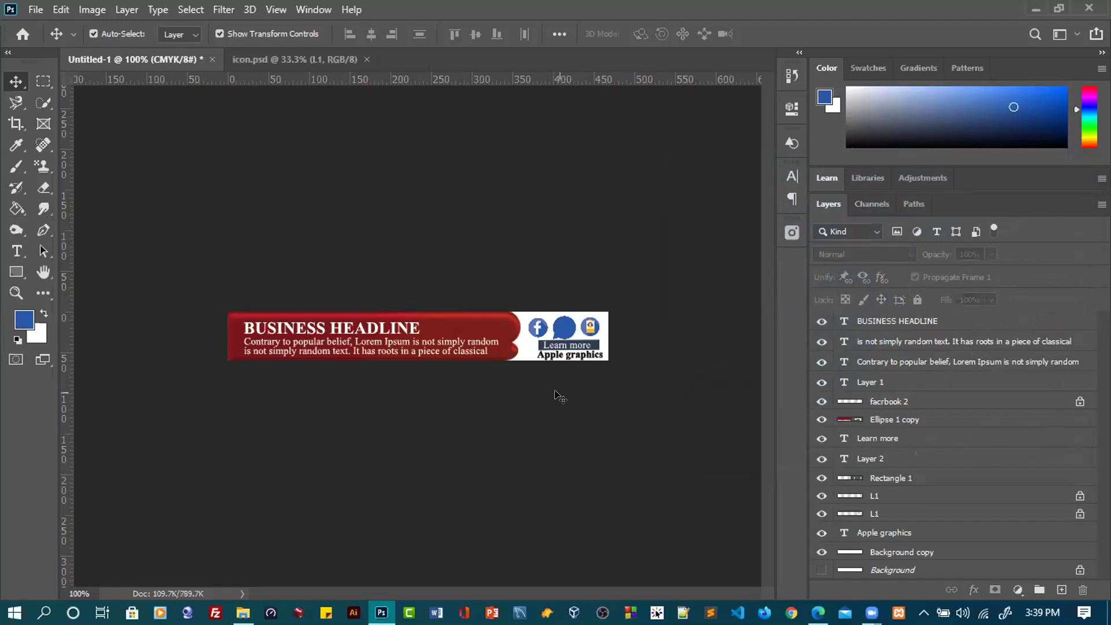
key(ctrl)
key(ctrl+z)
Set the foreground colour to the WhatsApp icon's green (#4caf4e) by sampling it from the banner
click(19, 313)
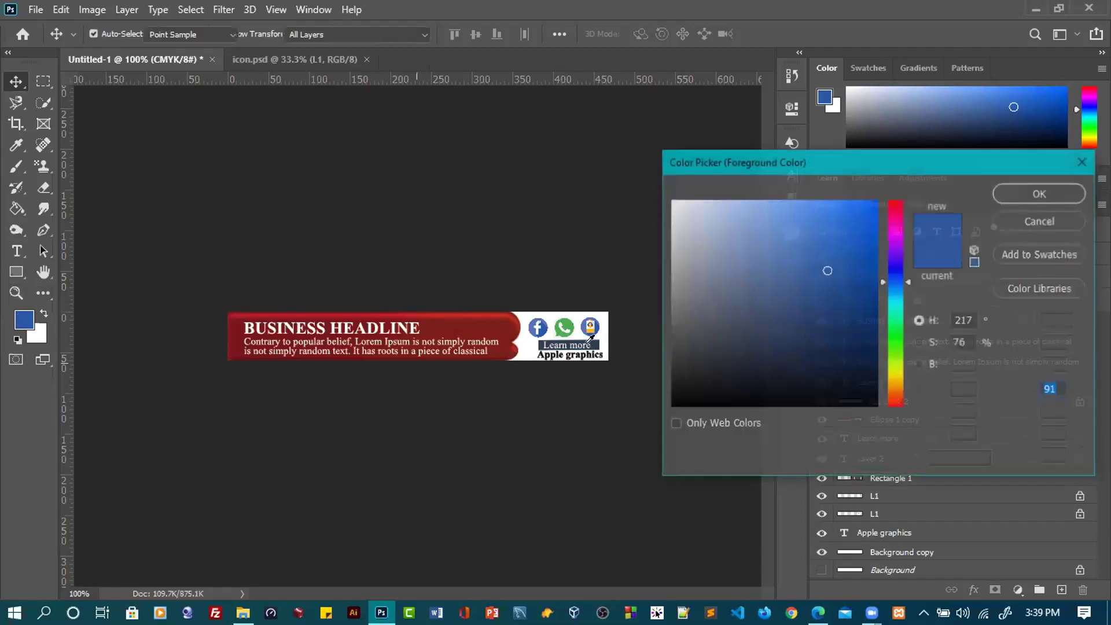
click(568, 316)
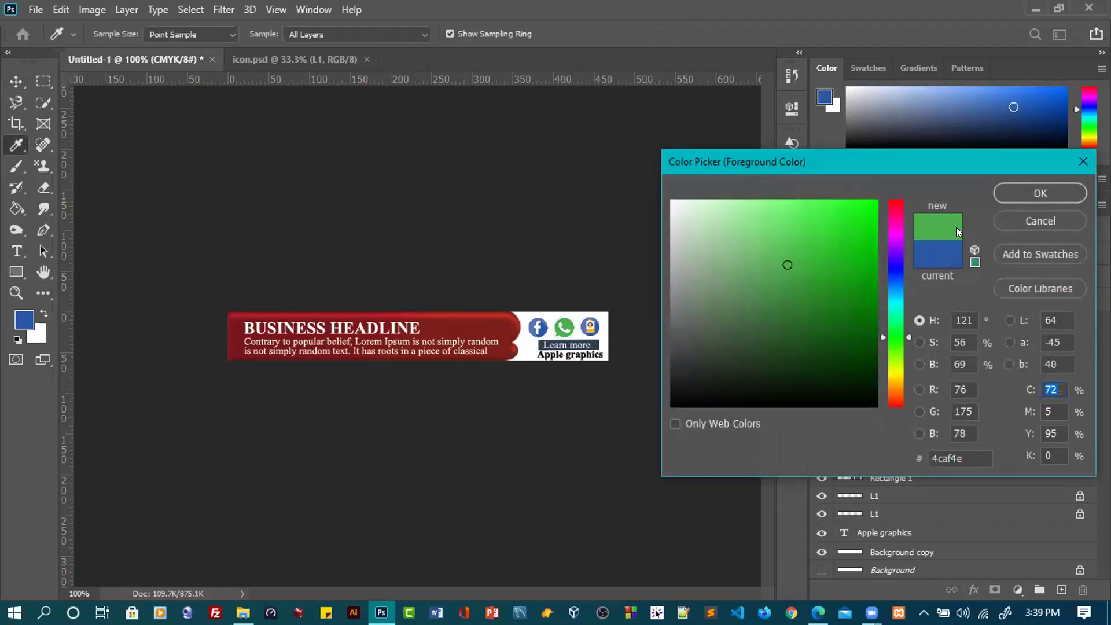
click(1020, 189)
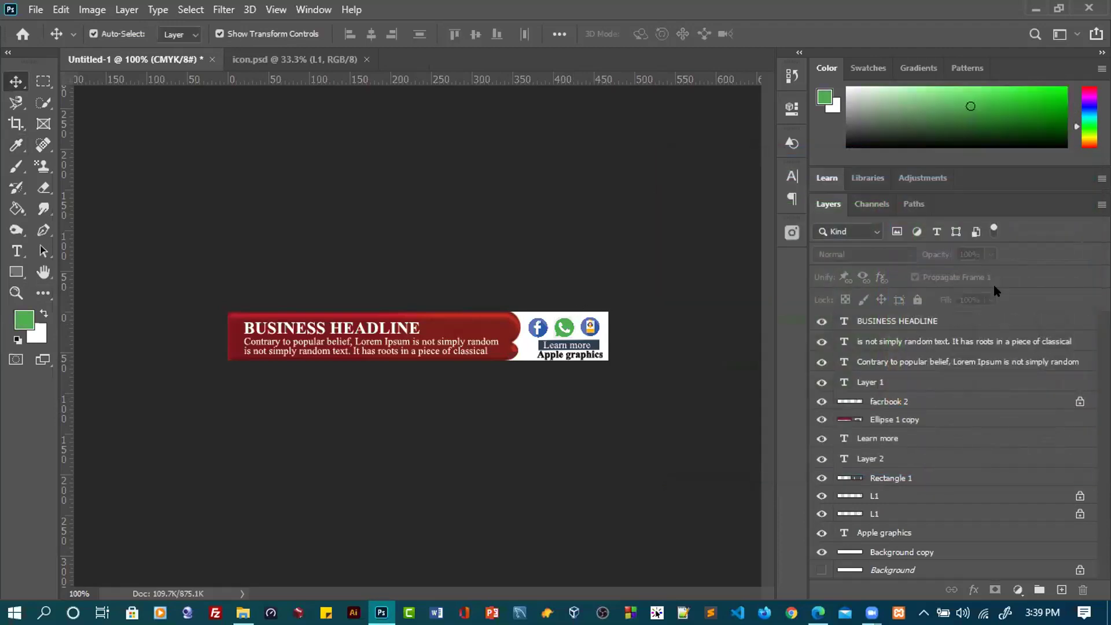
Fill the Facebook icon layer with the green foreground colour and deselect the layer
click(531, 330)
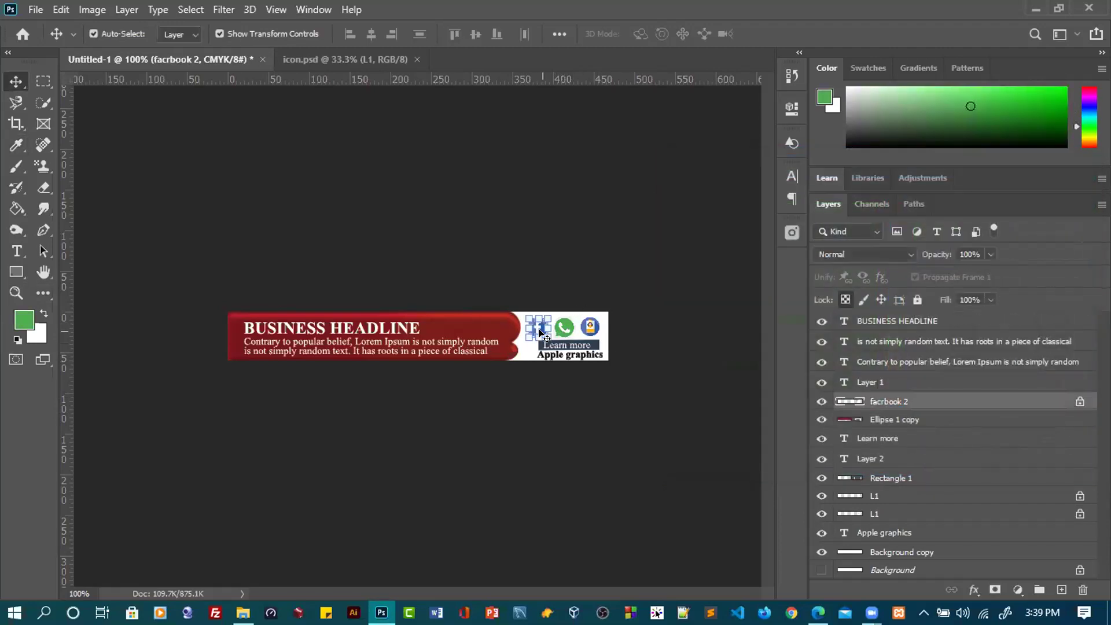
key(alt+BackSpace)
key(ctrl+t)
key(Return)
click(422, 245)
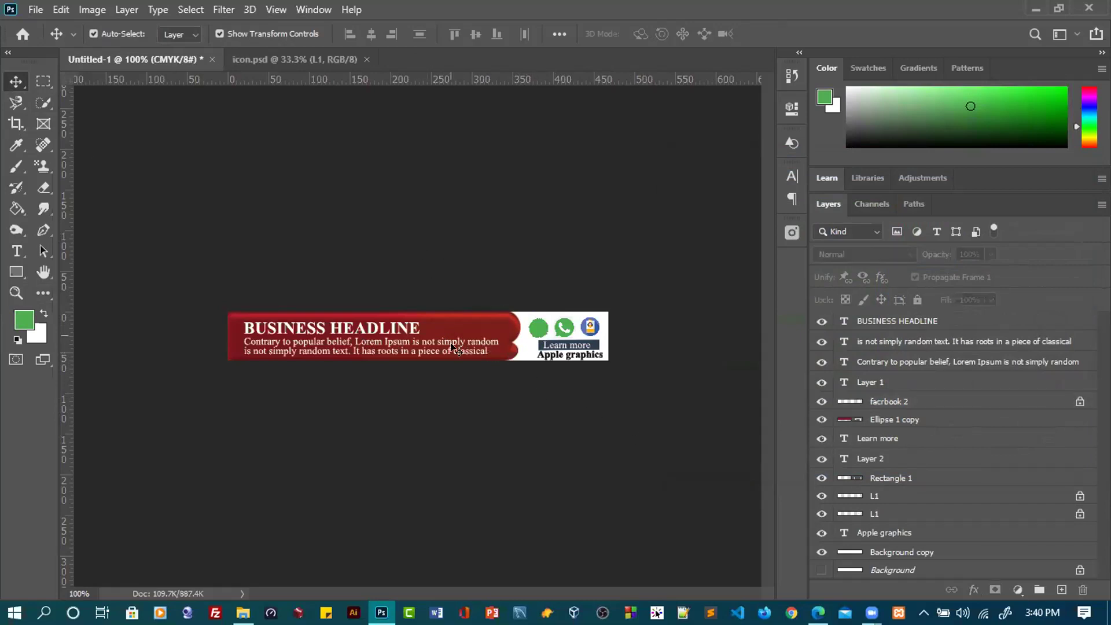
click(478, 327)
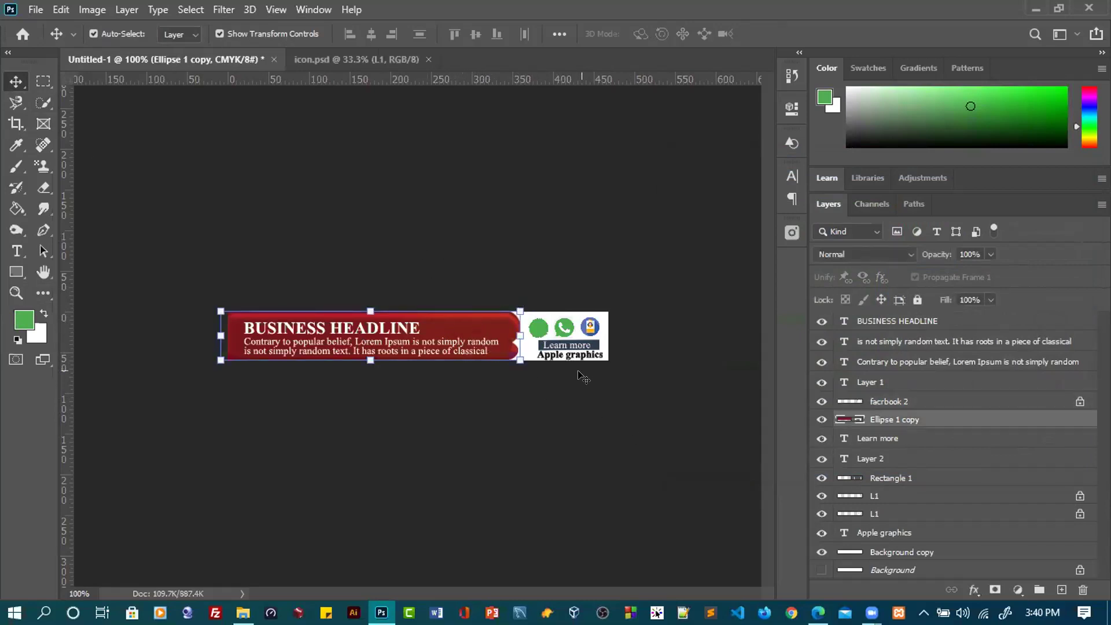
key(ctrl+z)
click(643, 400)
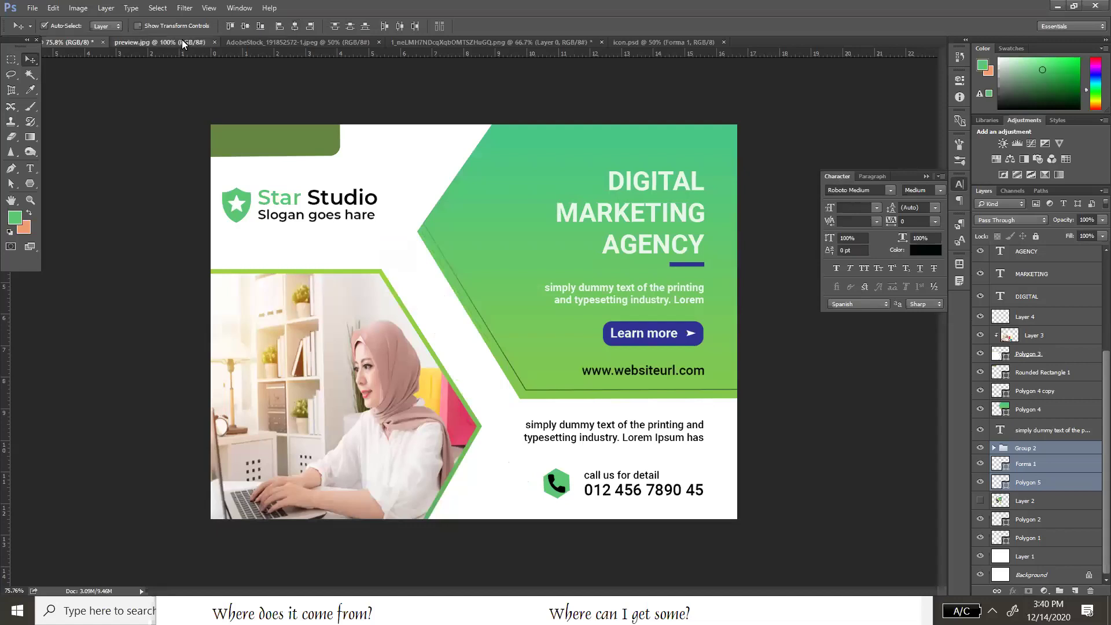
View the preview.jpg reference design, then return to the Star Studio layout
click(182, 43)
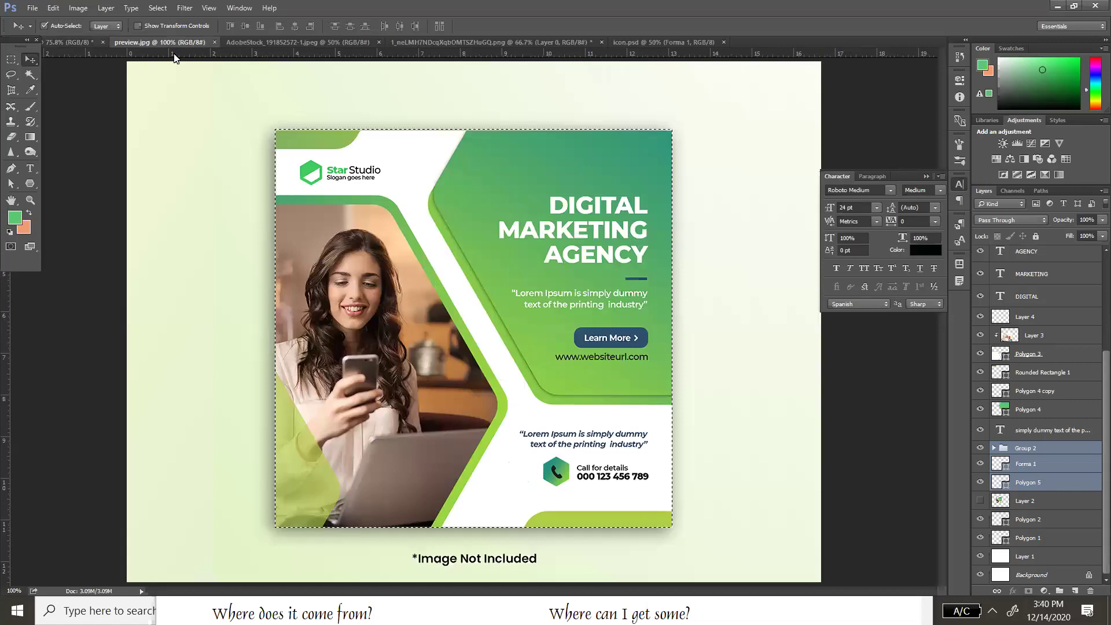
click(66, 42)
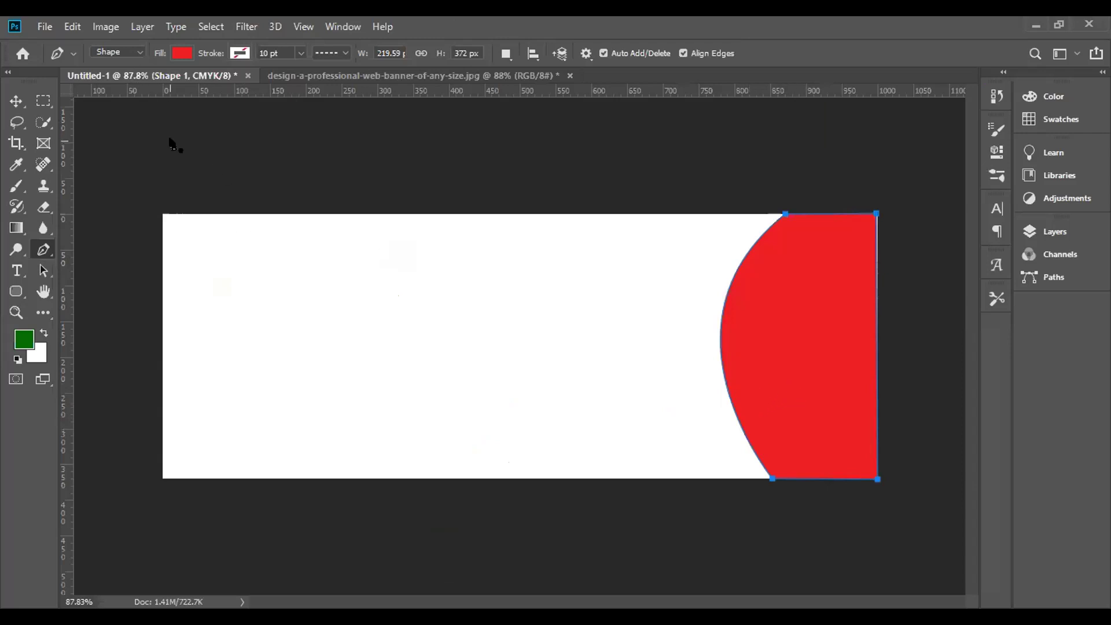
Open the red curved shape's fill options and choose the gradient fill type
click(183, 52)
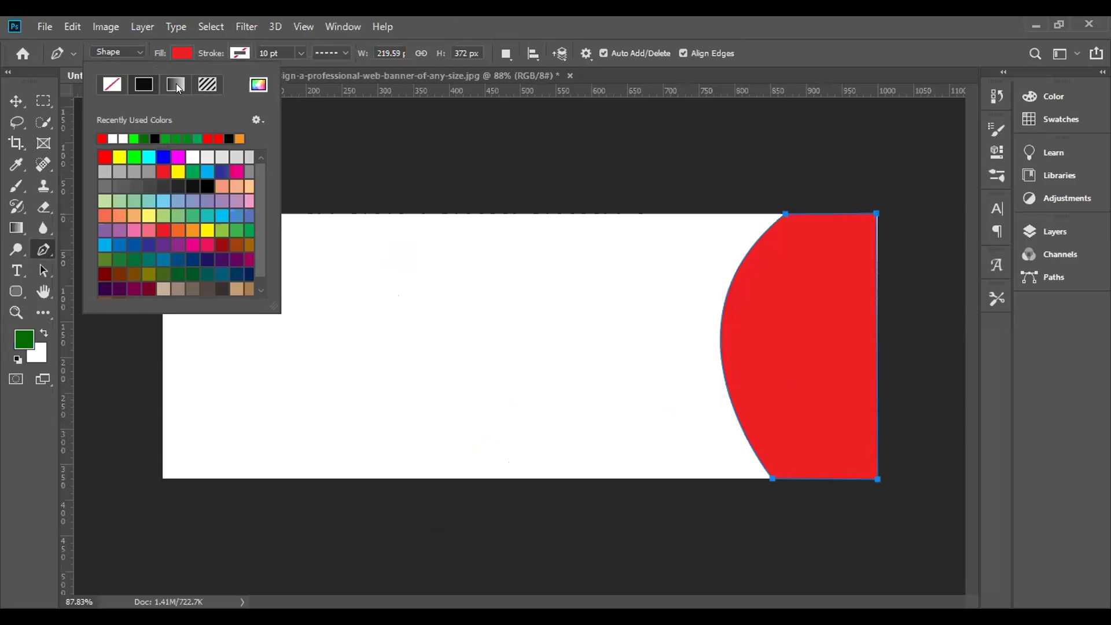
click(178, 87)
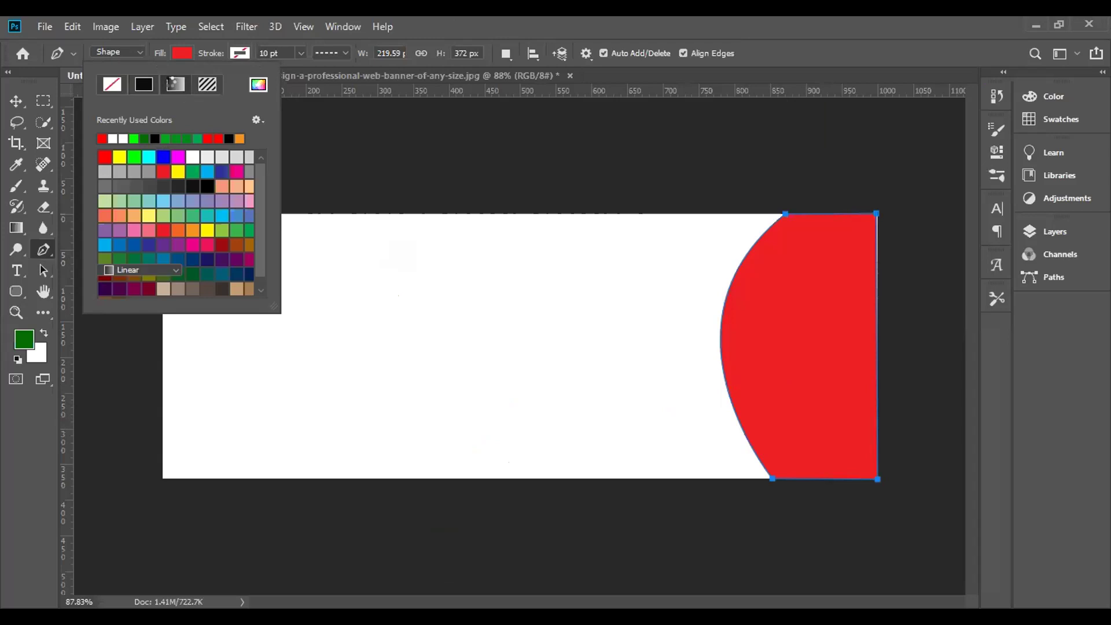
click(172, 85)
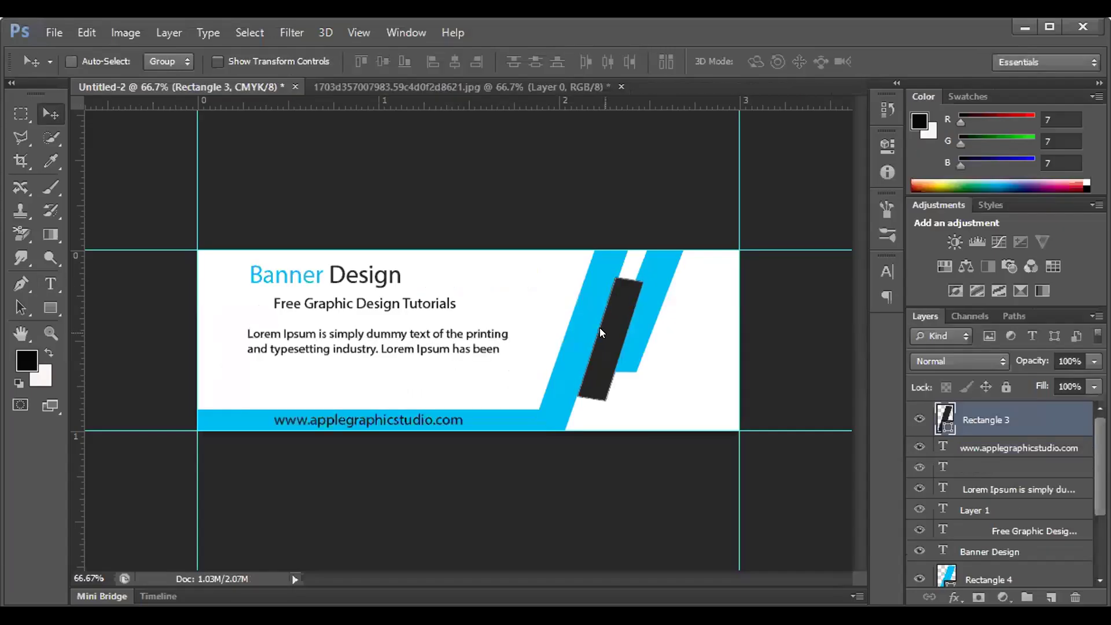
Delete the black slanted rectangle, layer Rectangle 3, lying between the two blue stripes
mouse_move(600, 325)
mouse_down()
mouse_move(609, 319)
mouse_move(608, 337)
mouse_up()
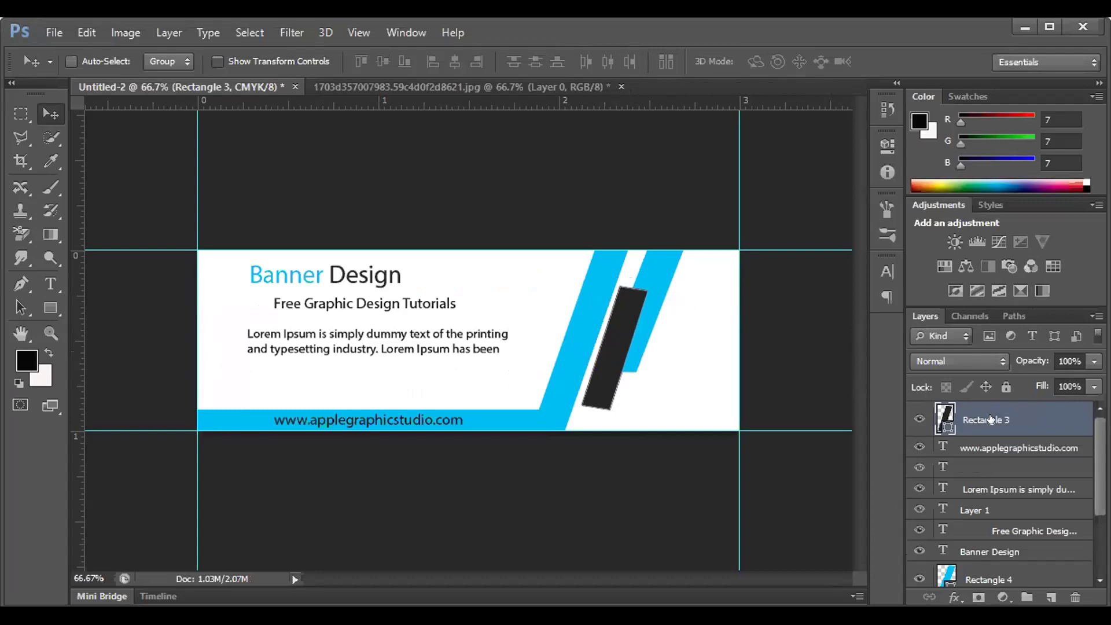
drag(991, 420, 1073, 596)
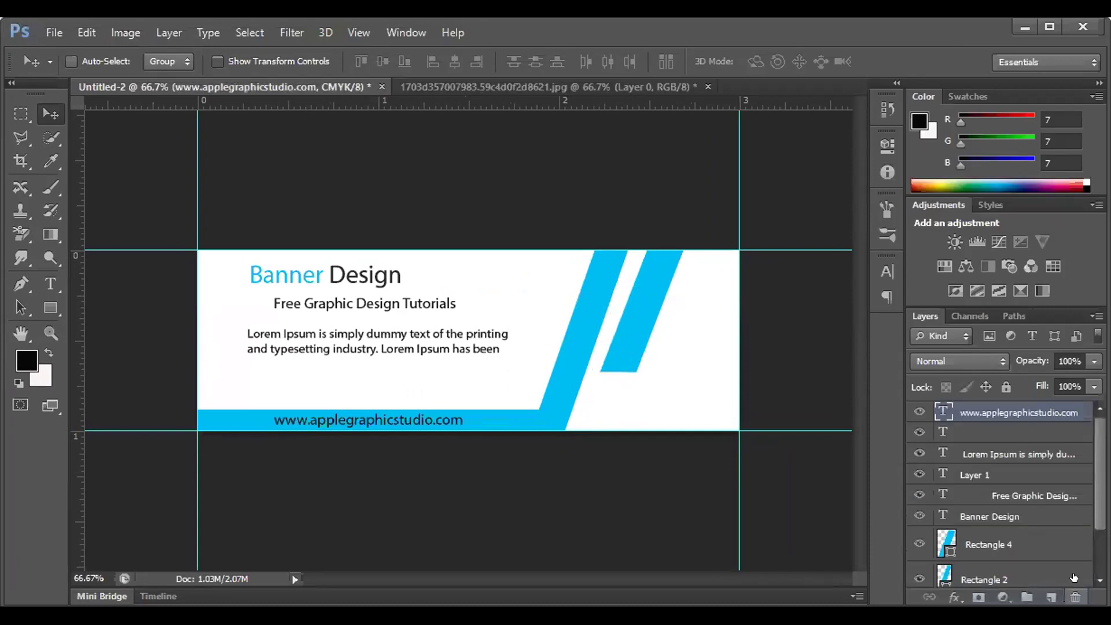
Select the Rectangle 4 layer, the shorter blue slanted stripe, directly from the canvas
right_click(637, 306)
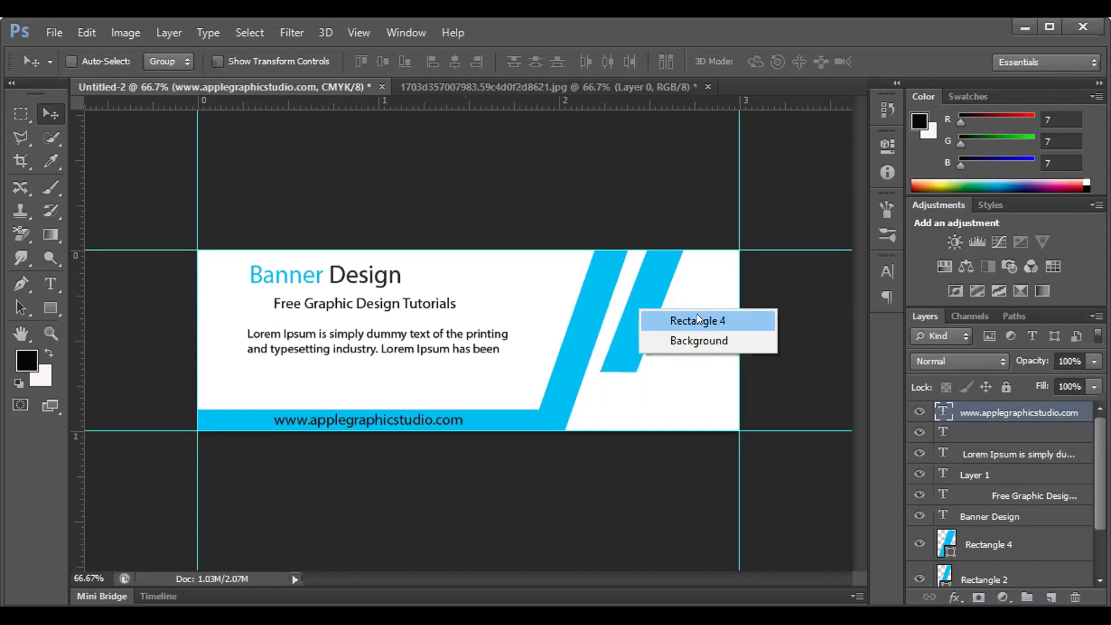
click(622, 353)
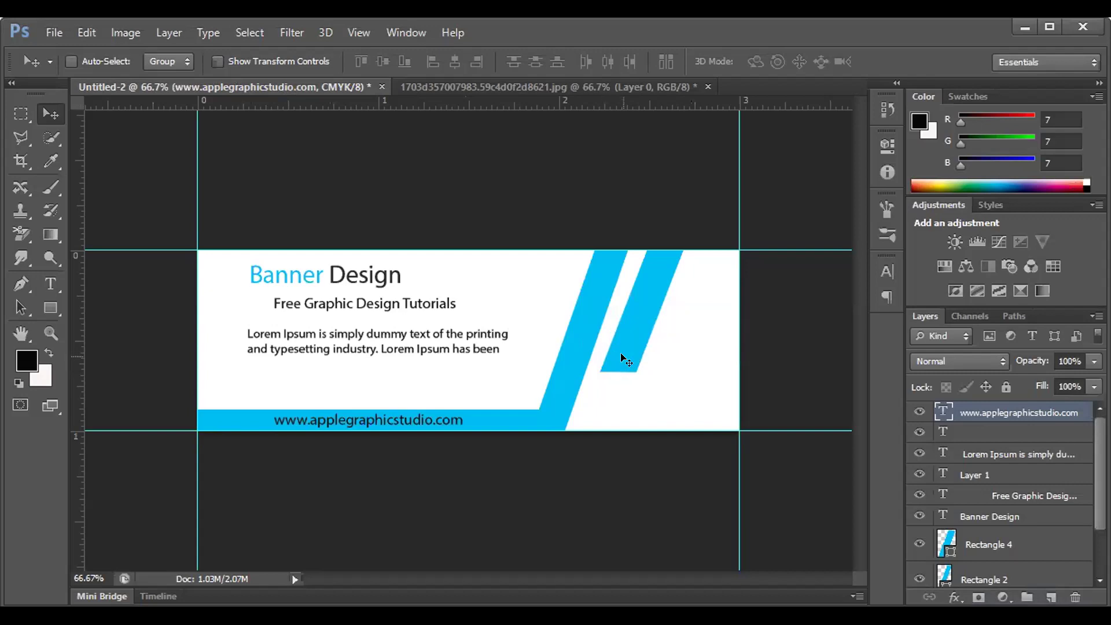
right_click(627, 314)
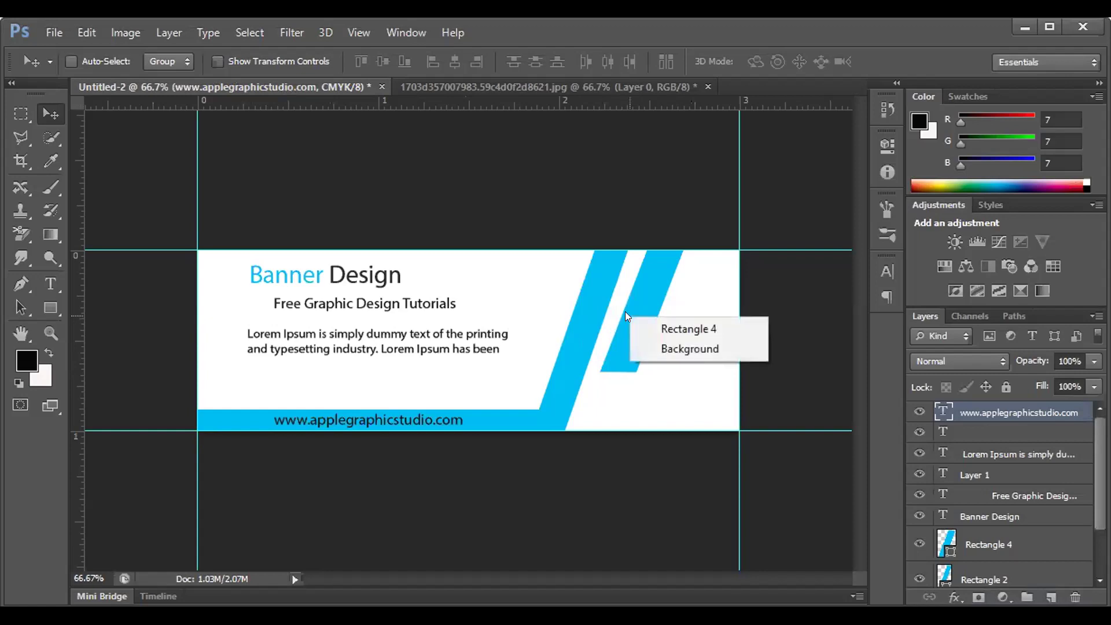
click(666, 327)
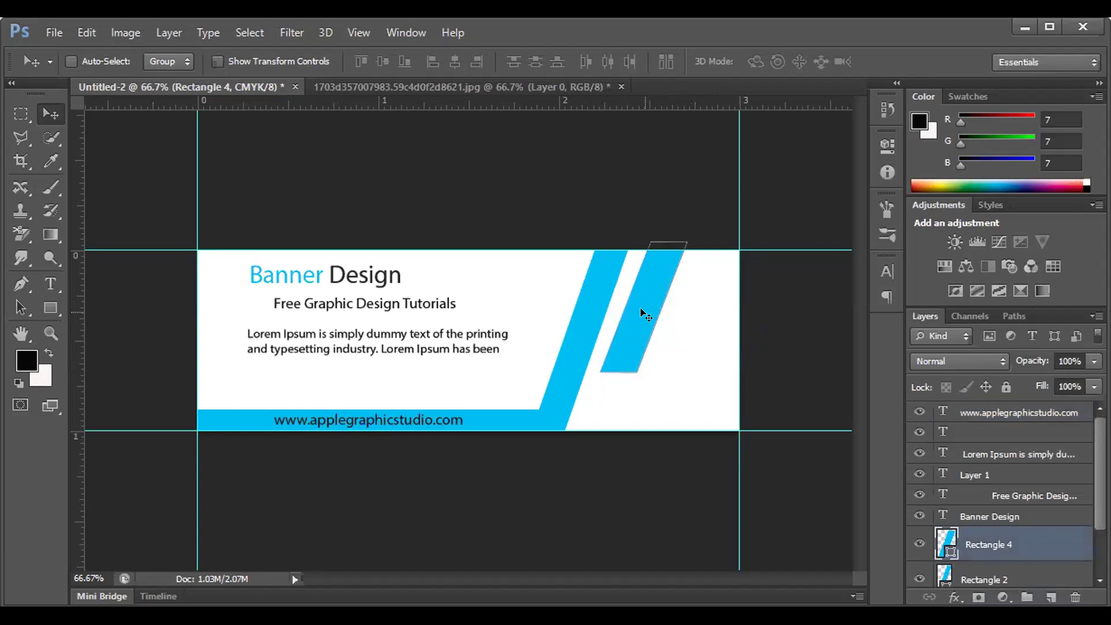
right_click(640, 313)
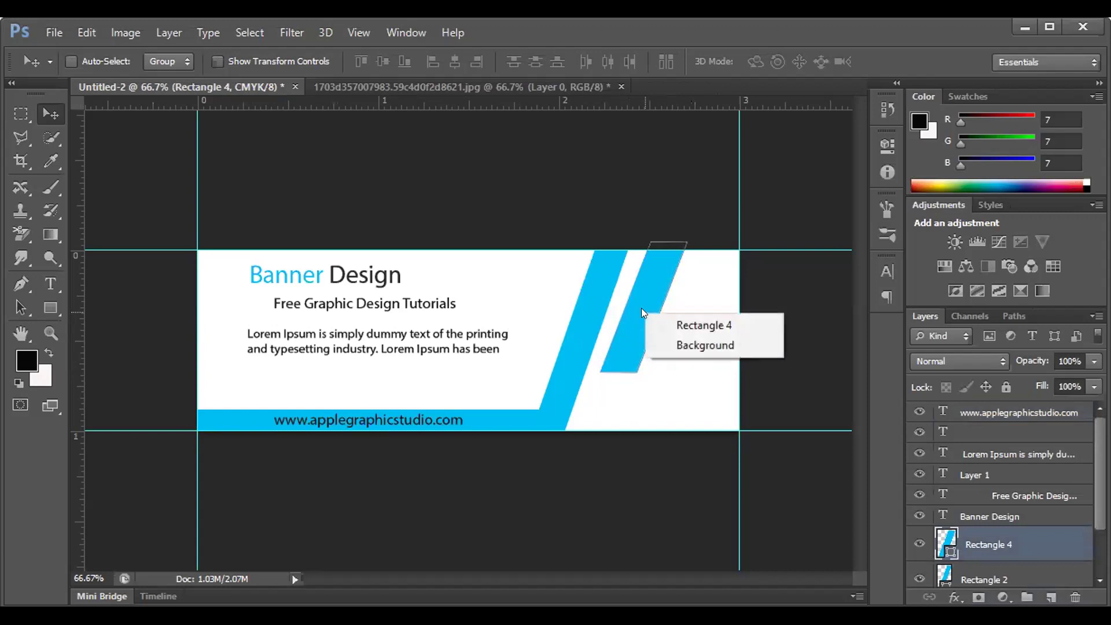
click(643, 313)
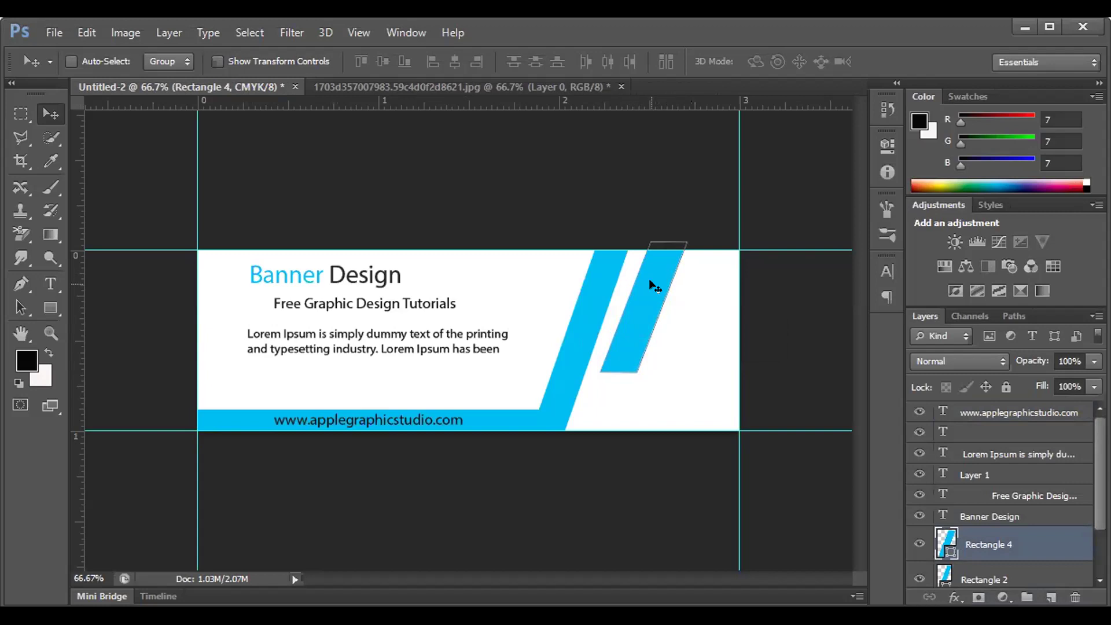
click(47, 305)
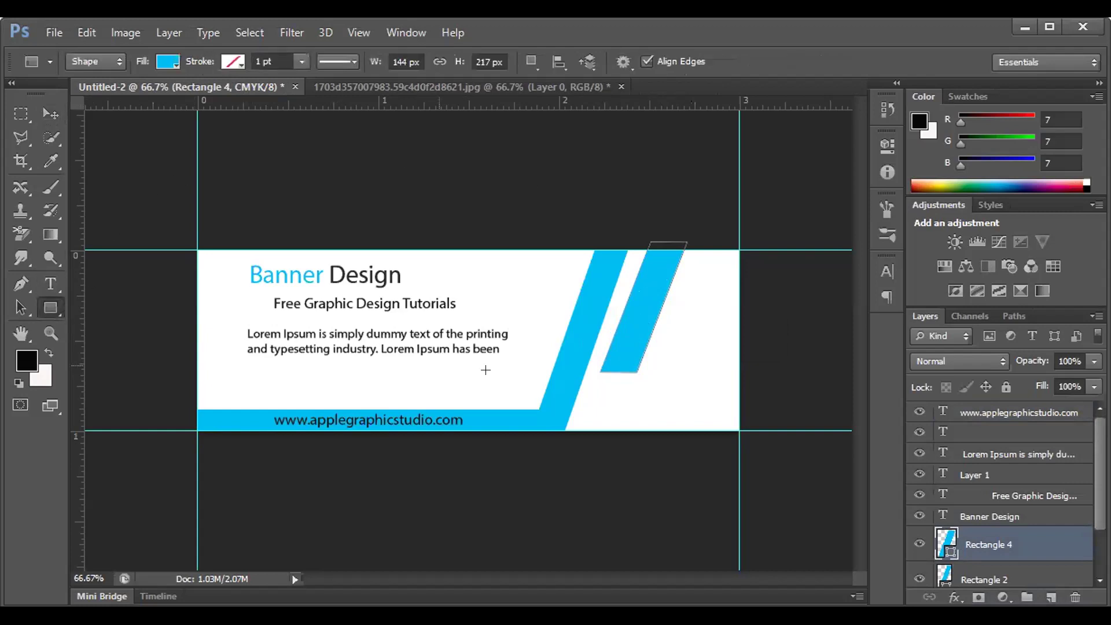
click(629, 316)
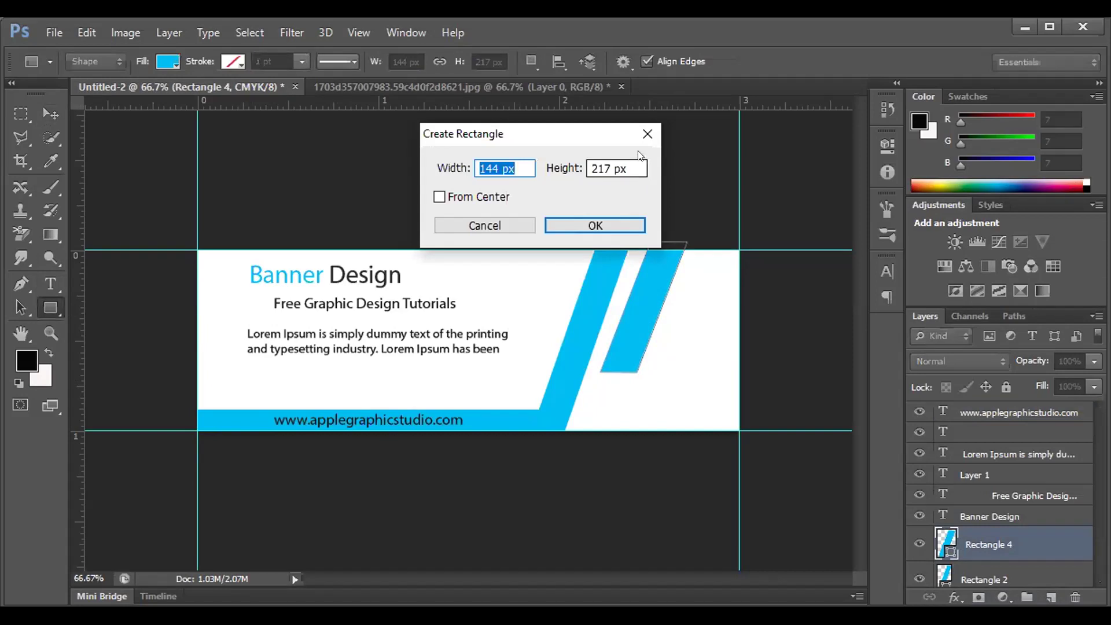
click(588, 226)
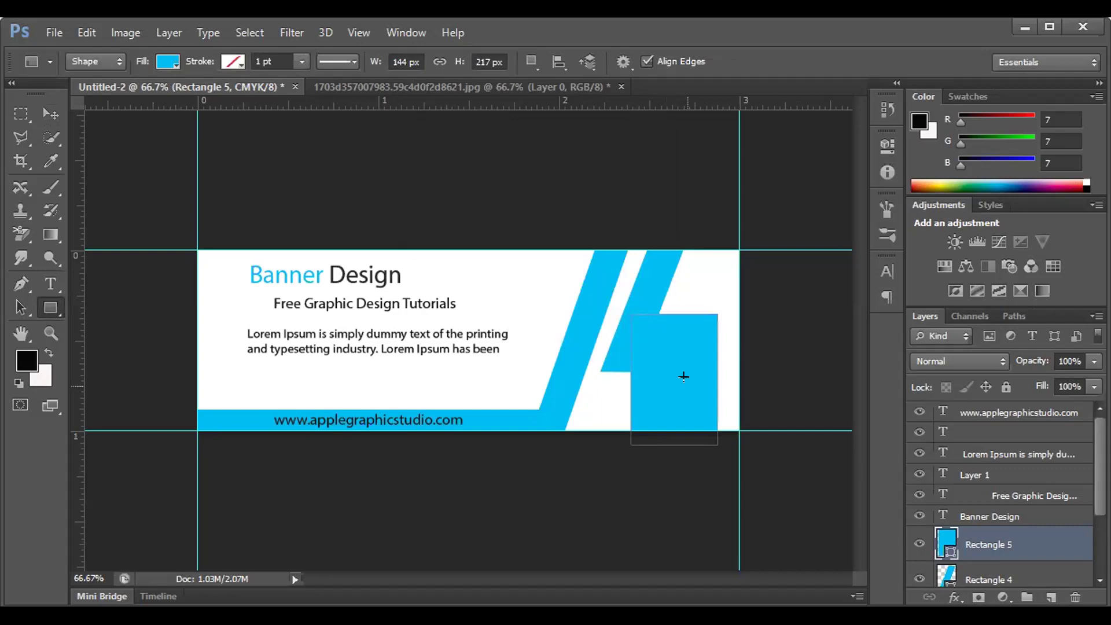
key(ctrl+z)
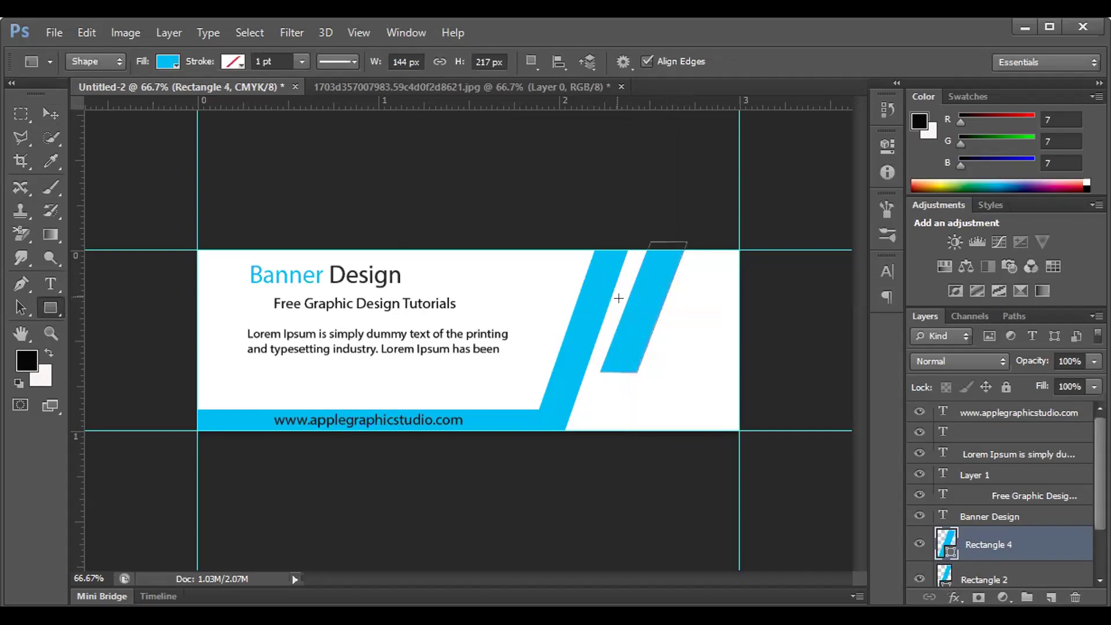
Create a 144 × 217 px blue rectangle over the lower part of the two slanted stripes
click(595, 293)
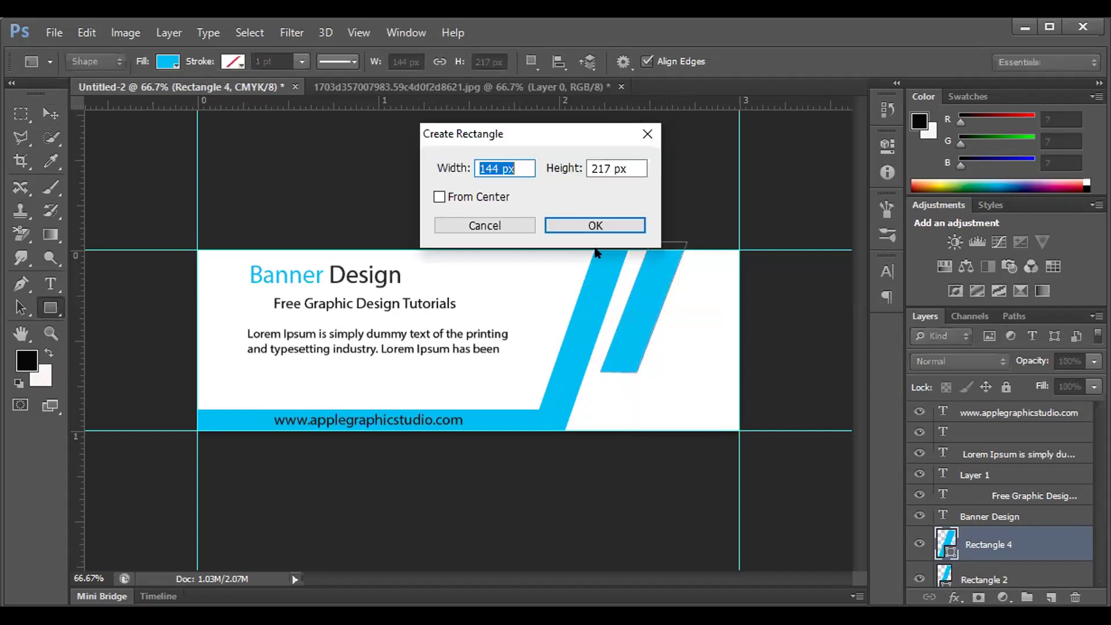
click(596, 226)
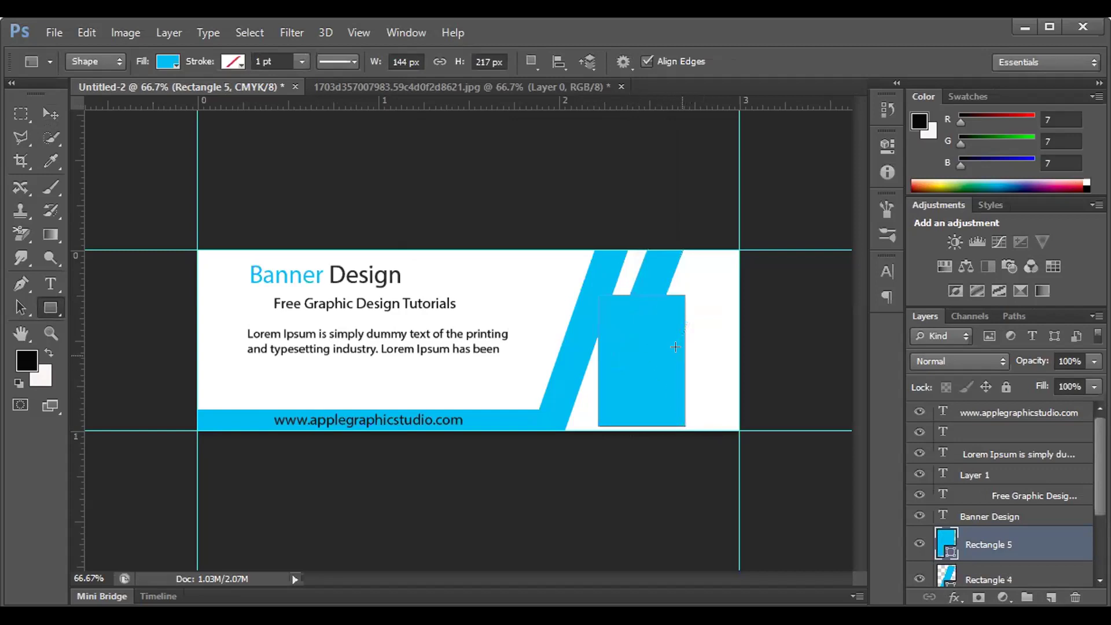
drag(685, 365, 639, 361)
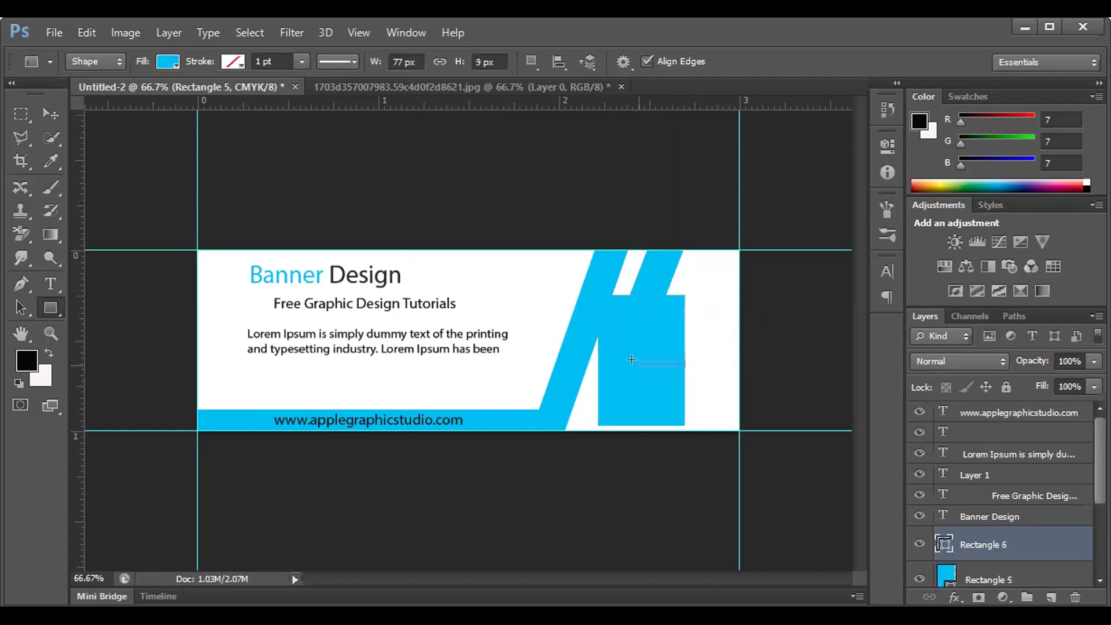
key(ctrl+z)
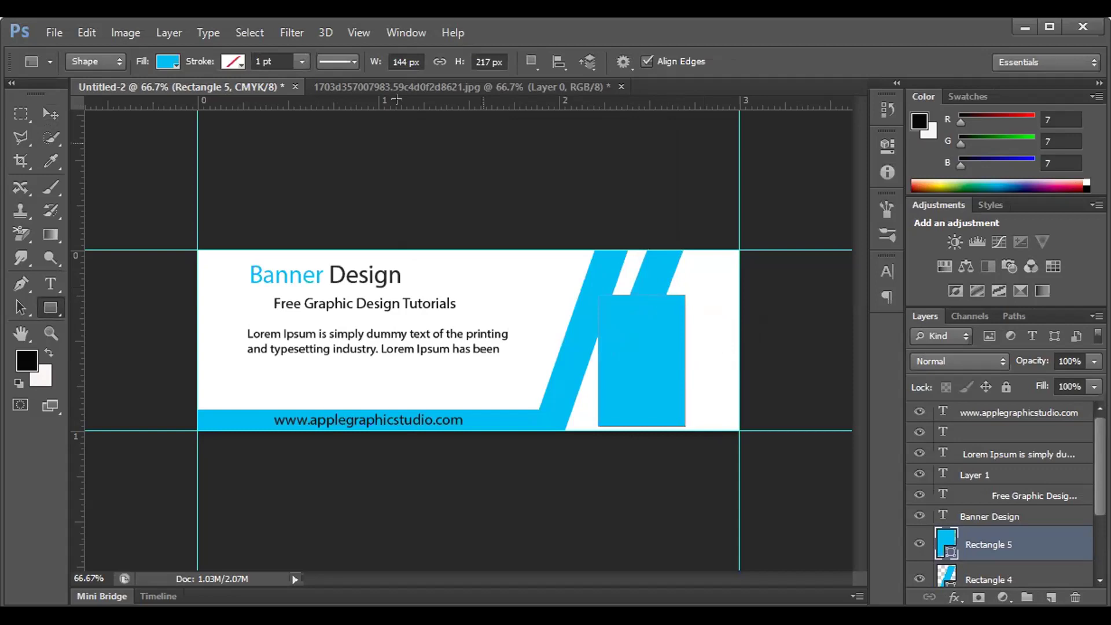
Narrow the new rectangle to about 35% of its width and rotate it about 20° to follow the slanted stripes
click(49, 117)
key(ctrl+t)
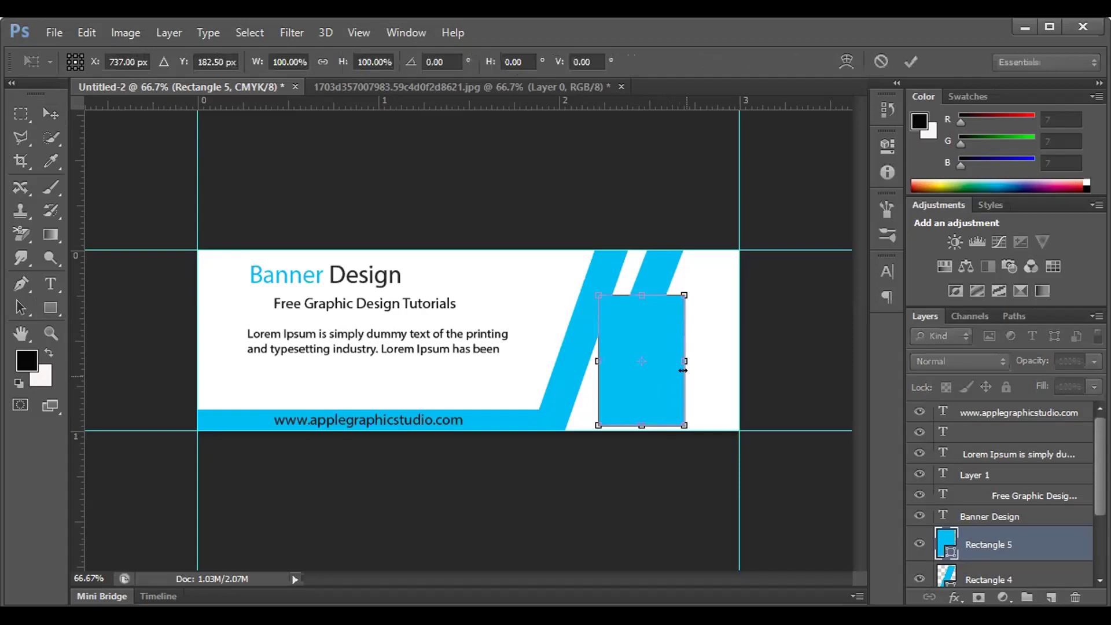
drag(684, 360, 629, 358)
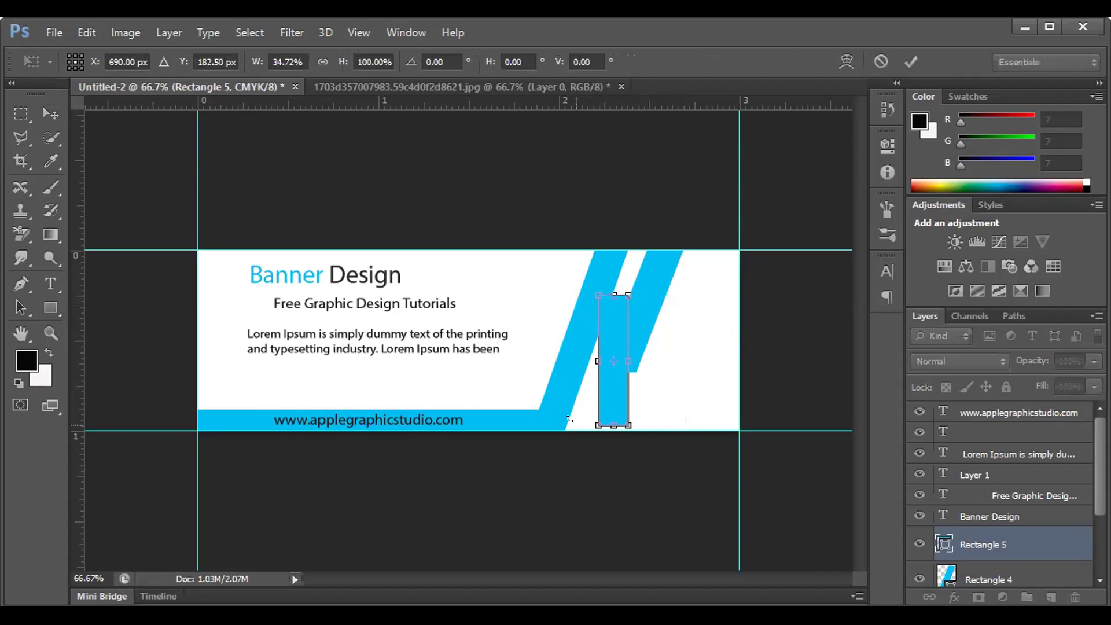
drag(559, 415, 557, 401)
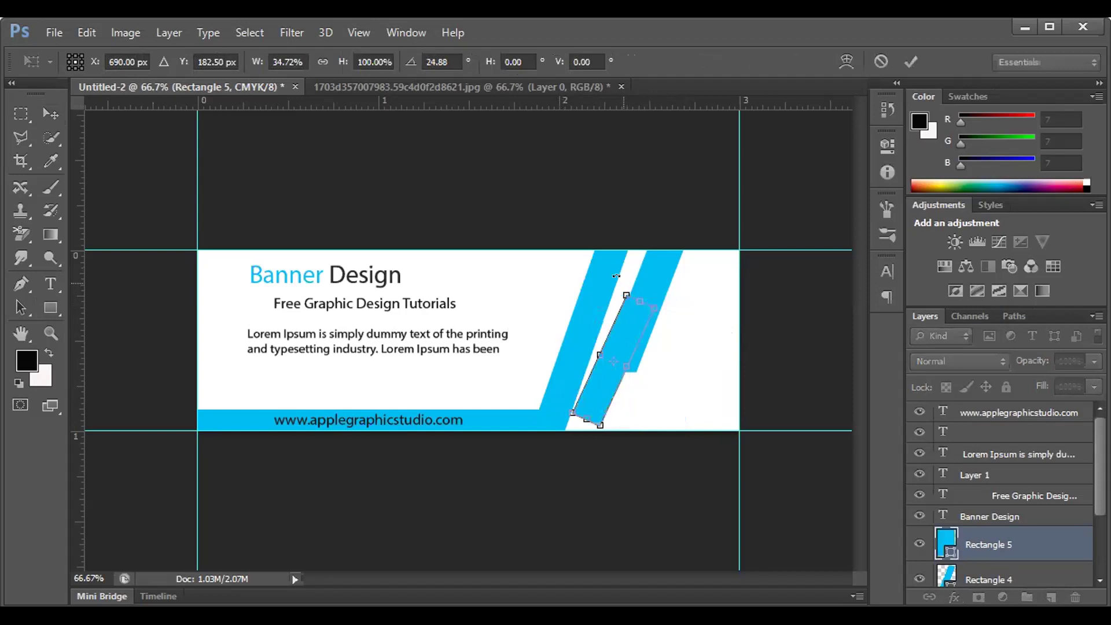
drag(615, 282, 582, 270)
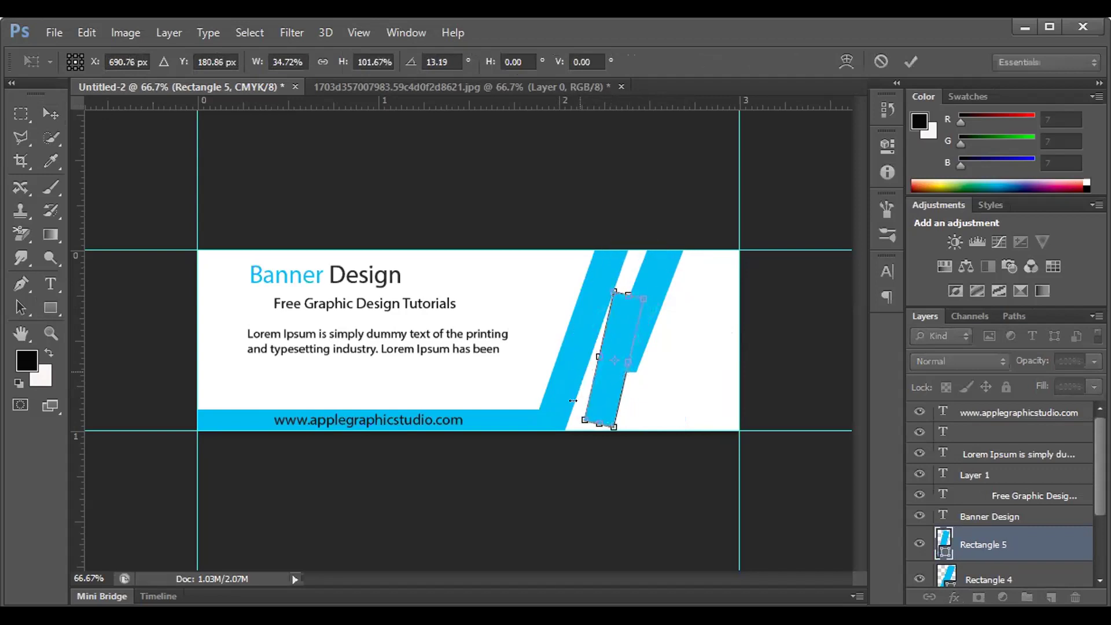
drag(570, 414, 560, 391)
drag(614, 258, 596, 258)
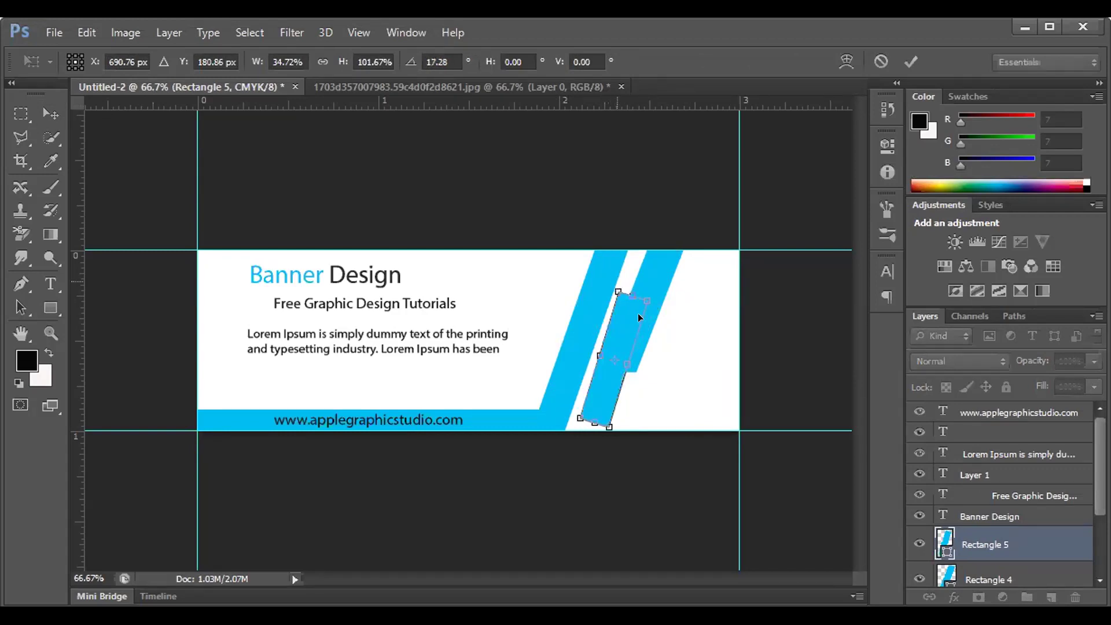
drag(561, 387, 569, 365)
Move the rotated rectangle up between the two blue stripes to about X 681, Y 156 px and apply the transform
drag(610, 296, 624, 309)
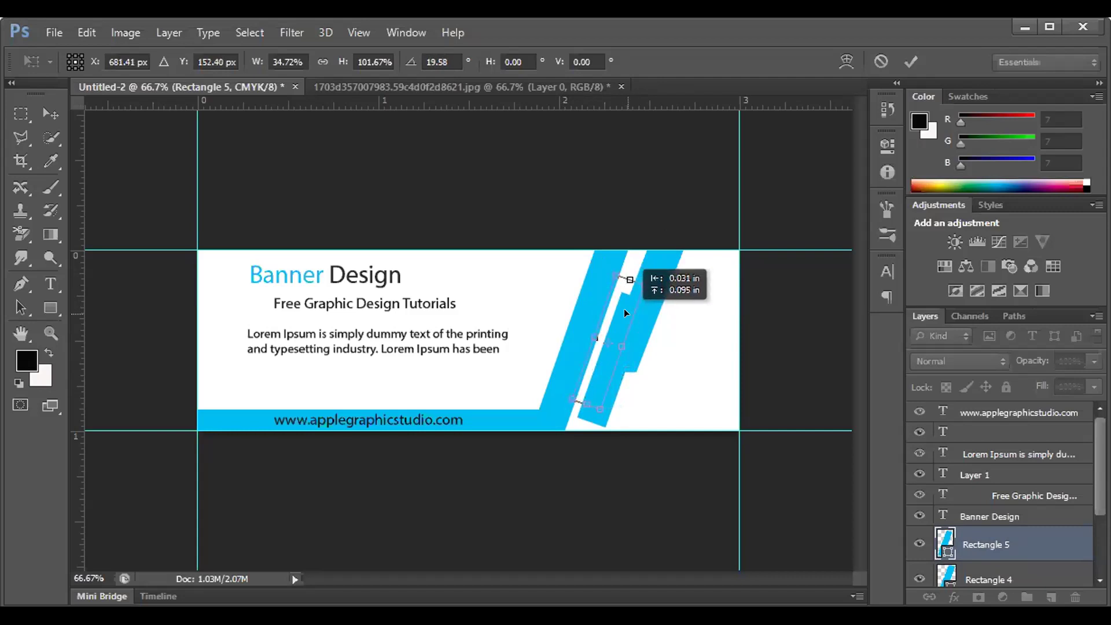
drag(623, 308, 624, 310)
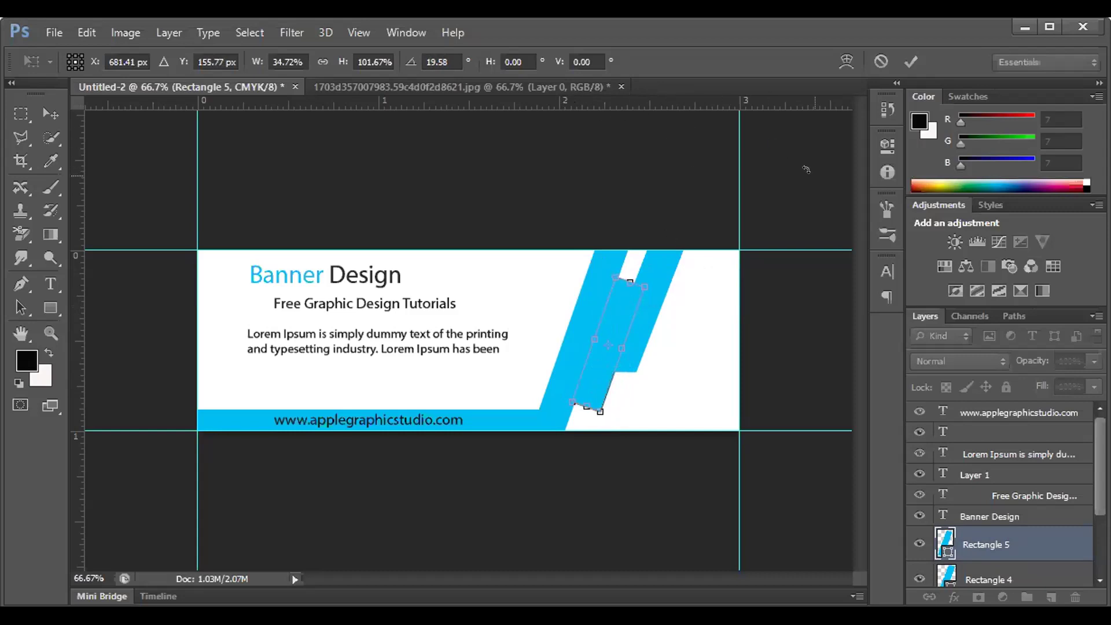
click(904, 55)
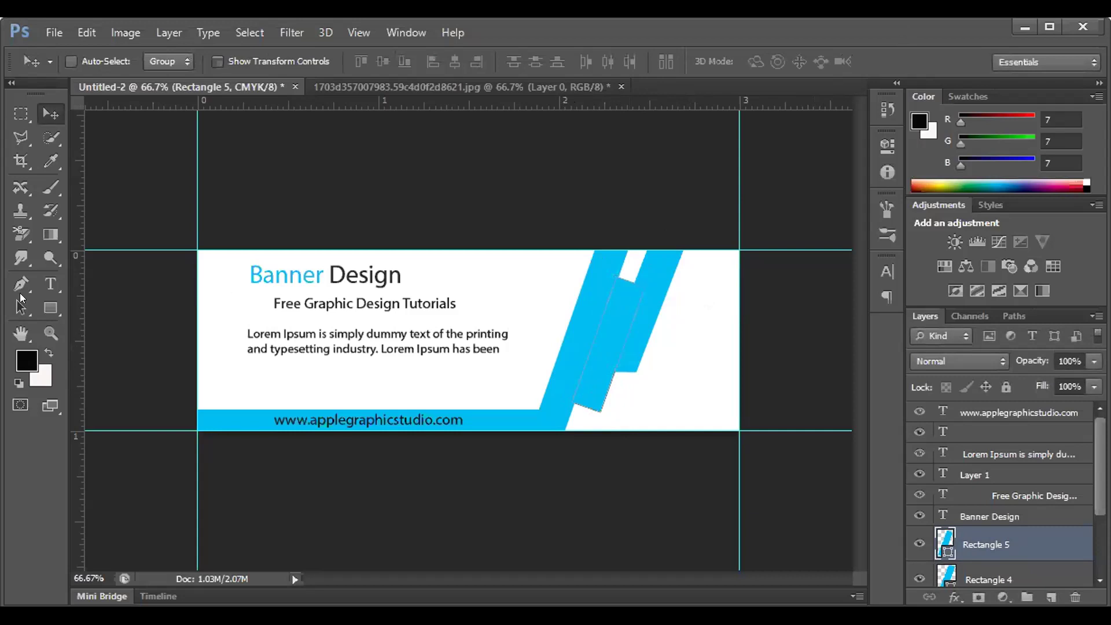
Change the fill of the slanted rectangle between the stripes to the recently used near-black color
click(55, 309)
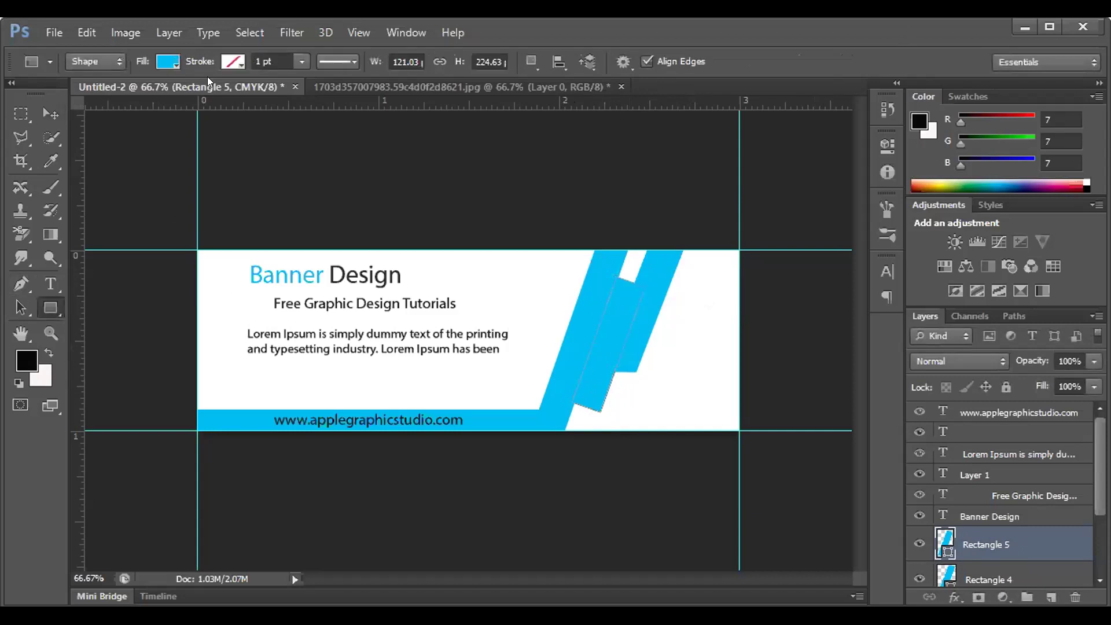
click(167, 62)
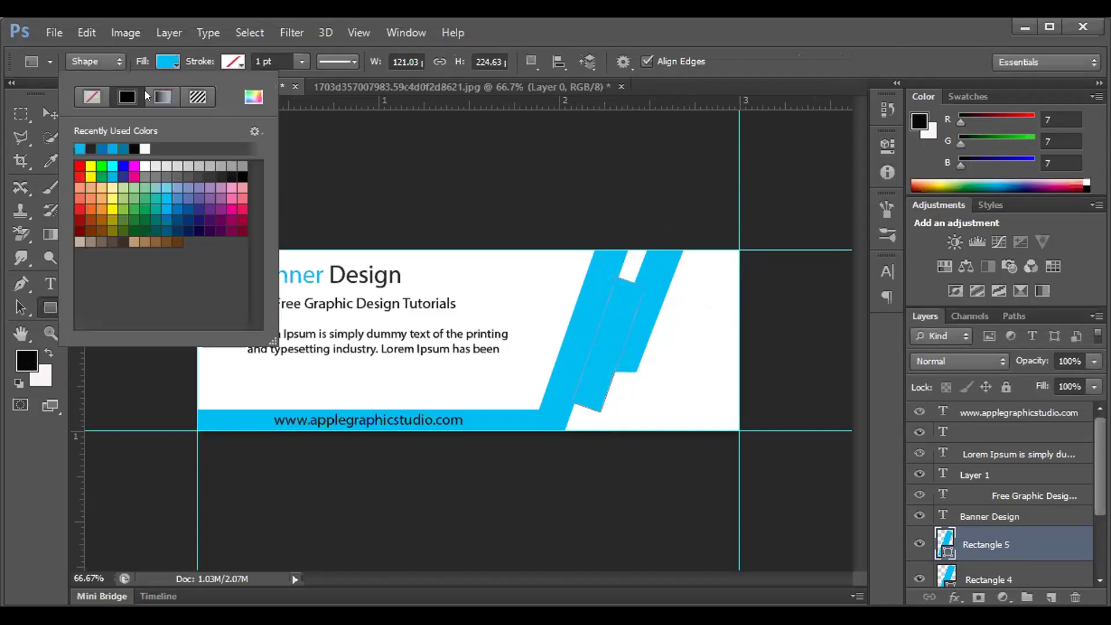
click(81, 148)
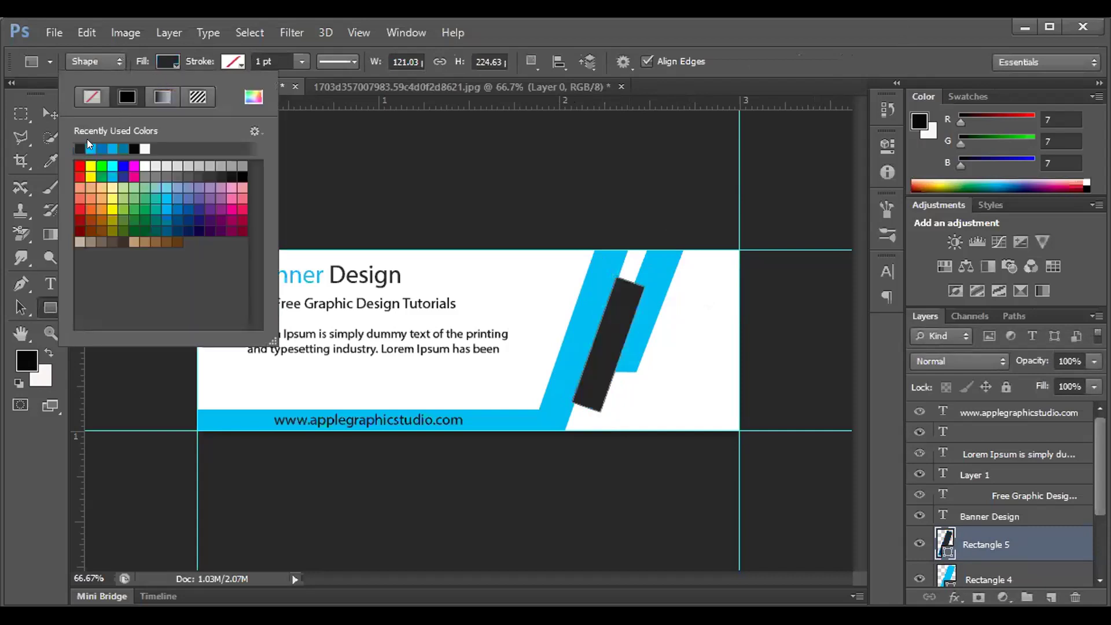
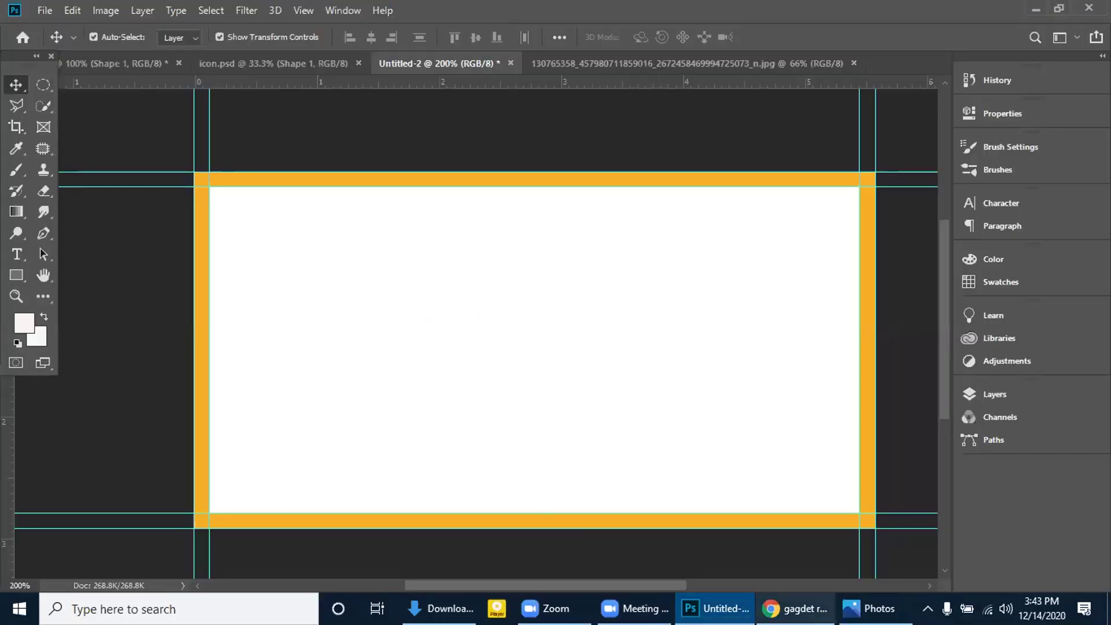
Switch to Chrome, look through the Google image results for "gagdet root bd", and return to Photoshop
click(794, 608)
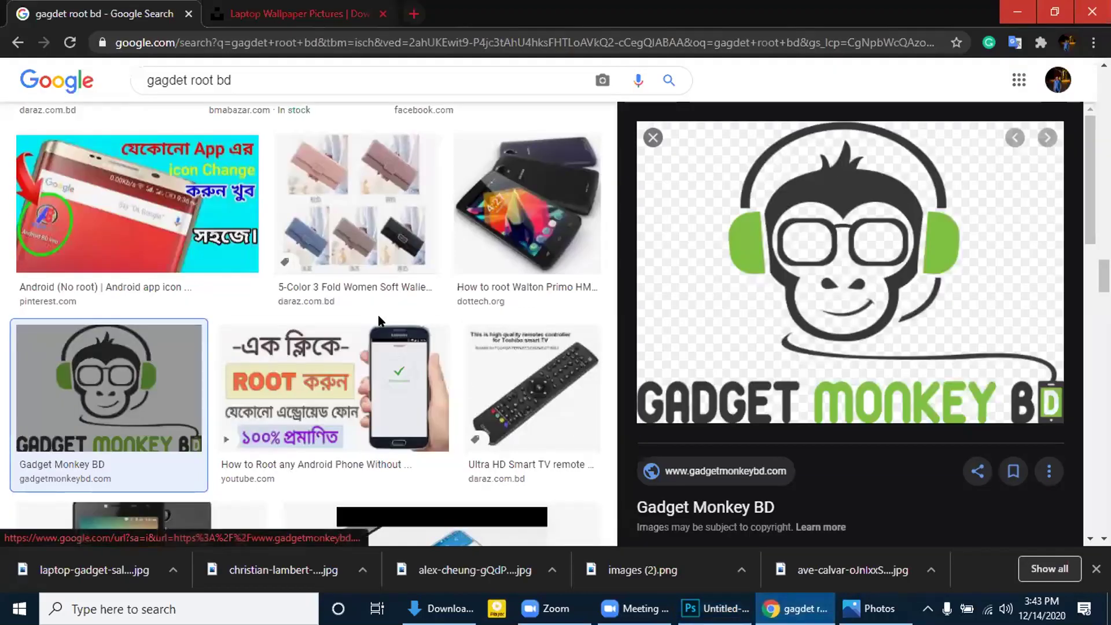
scroll(375, 320, down, 4)
scroll(375, 320, down, 5)
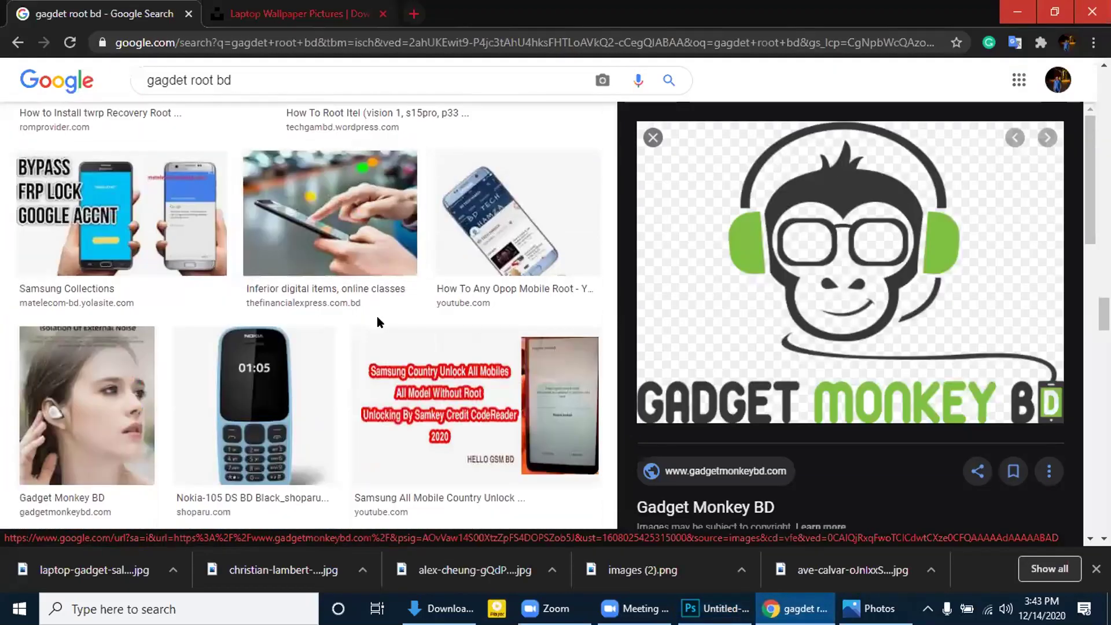
scroll(377, 316, up, 7)
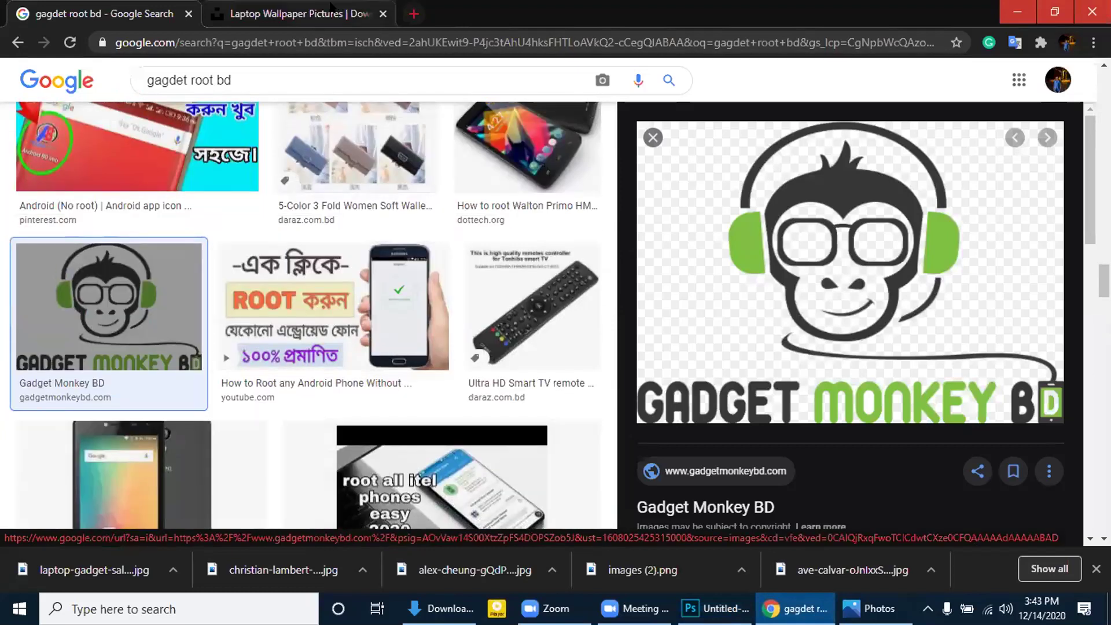
click(716, 608)
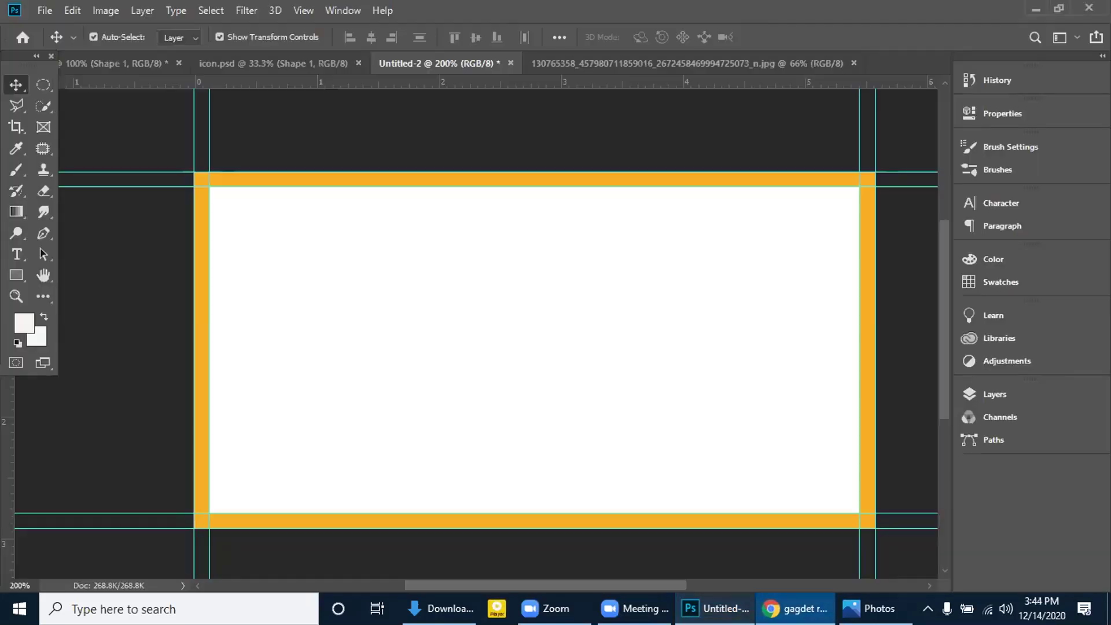
Check the icon.psd and Laptop Bazer banner documents, and open the photo ave-calvar-oJnIxxSpCCE-unsplash from the Downloads folder
drag(472, 72, 331, 60)
click(331, 60)
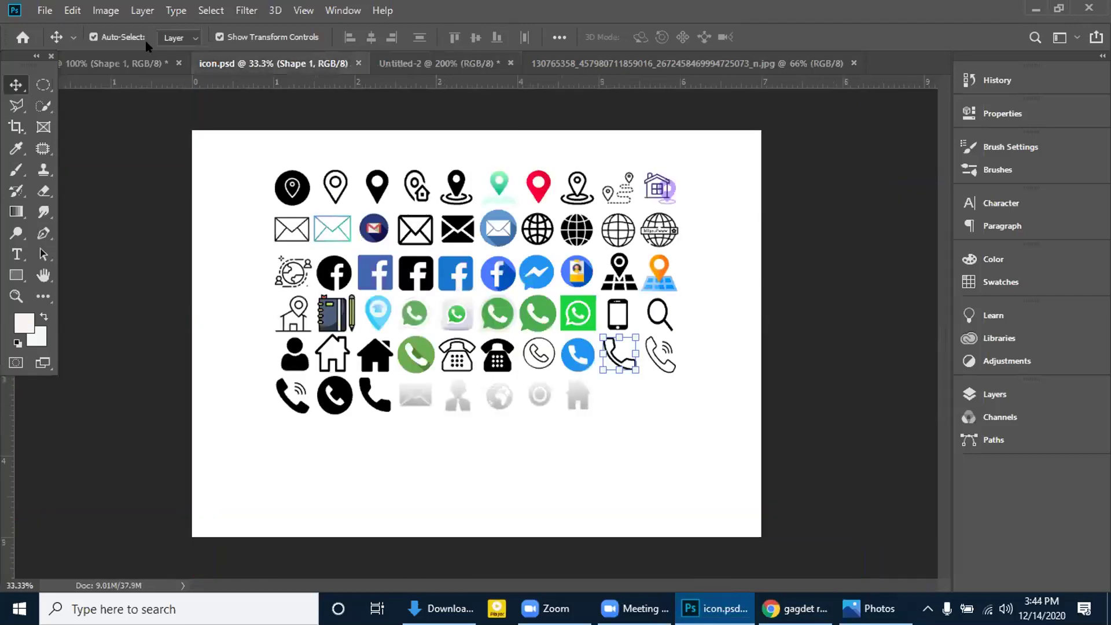
click(105, 63)
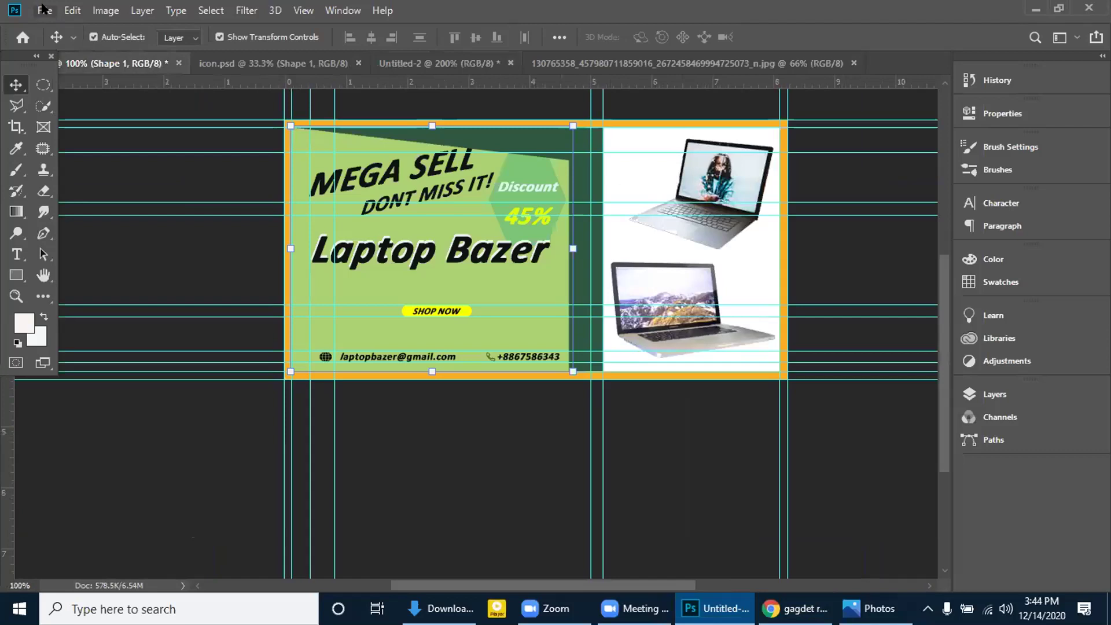
key(ctrl+o)
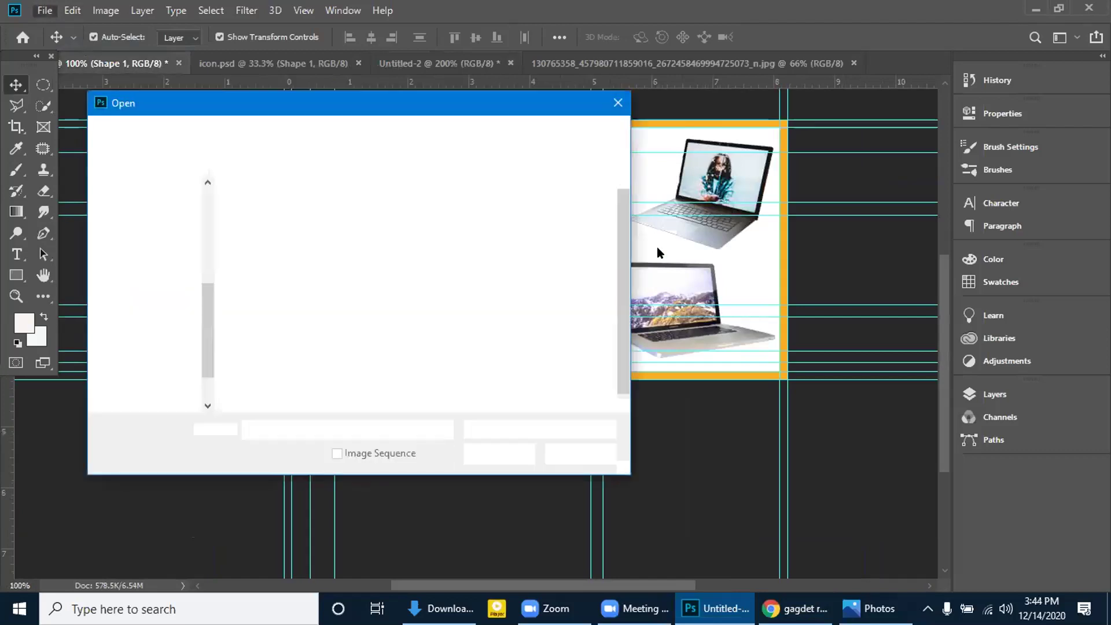
click(162, 223)
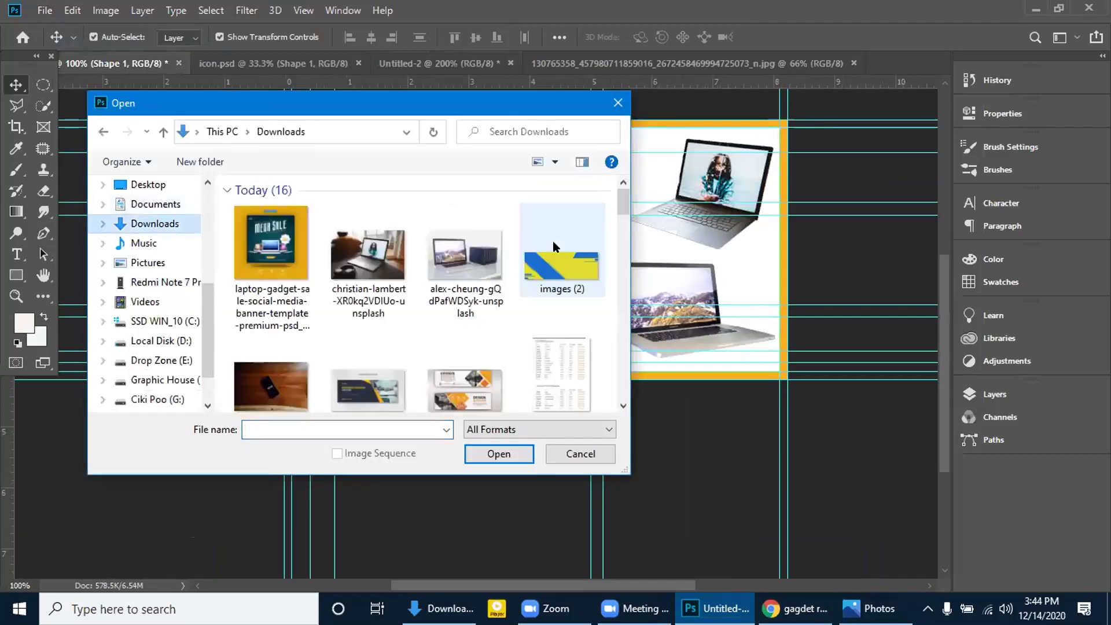
click(270, 386)
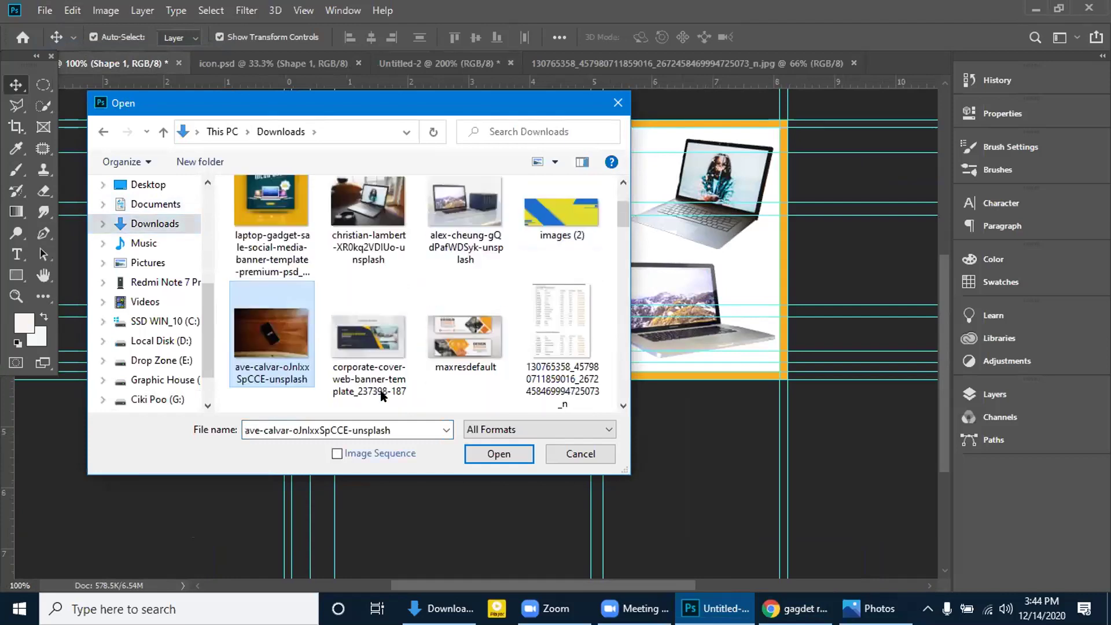
click(500, 454)
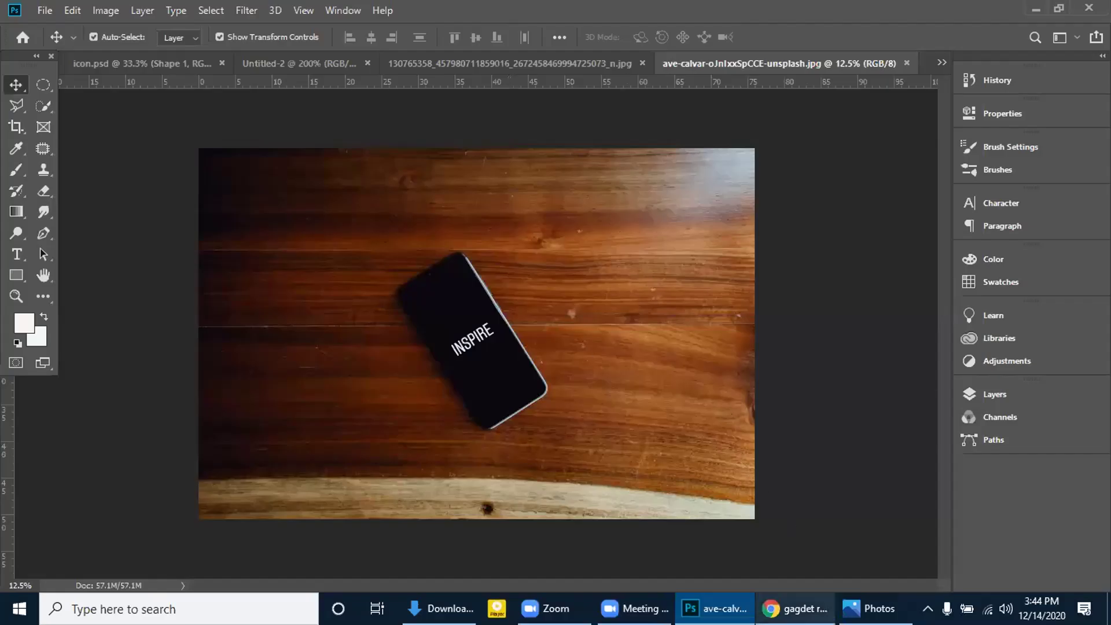
Switch to Chrome and bring up the Laptop Wallpaper Pictures page
click(796, 608)
click(269, 13)
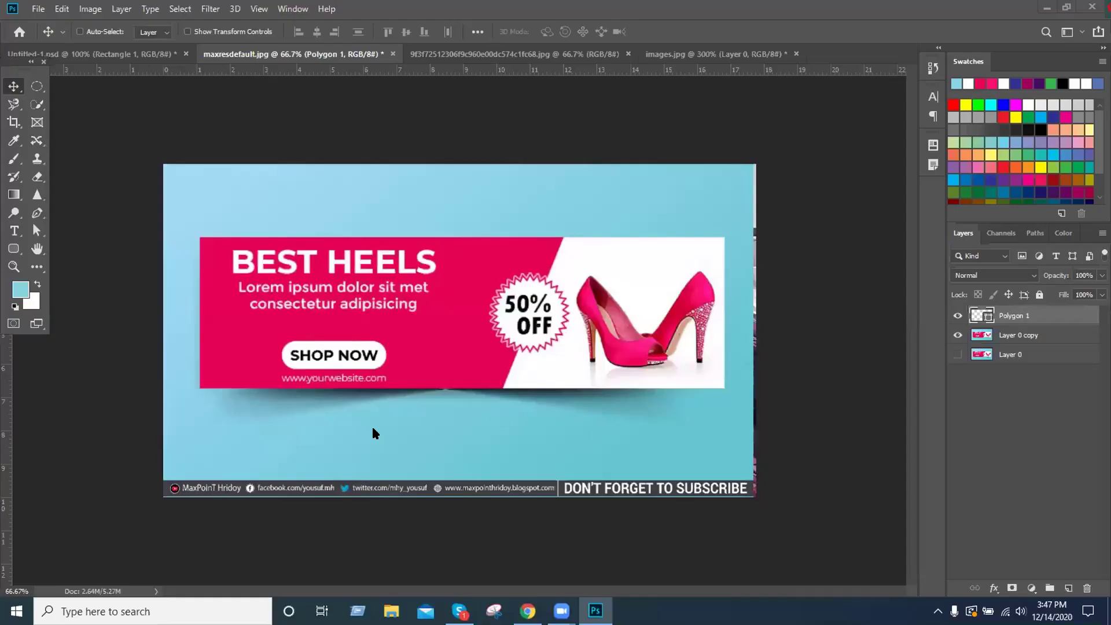
Compare the recreated heels banner in Untitled-1.psd with the reference maxresdefault.jpg, ending on Untitled-1.psd
click(120, 54)
click(259, 55)
click(91, 55)
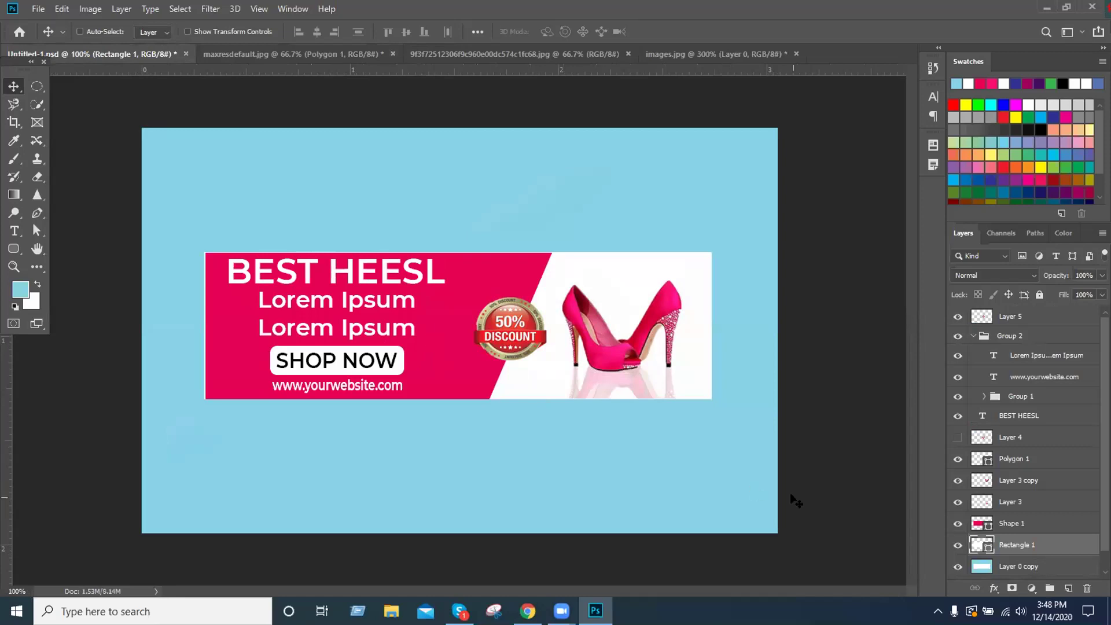
Toggle the visibility of Layer 0 copy and Rectangle 1 to identify the parts of the heels banner they hold
scroll(1024, 412, down, 1)
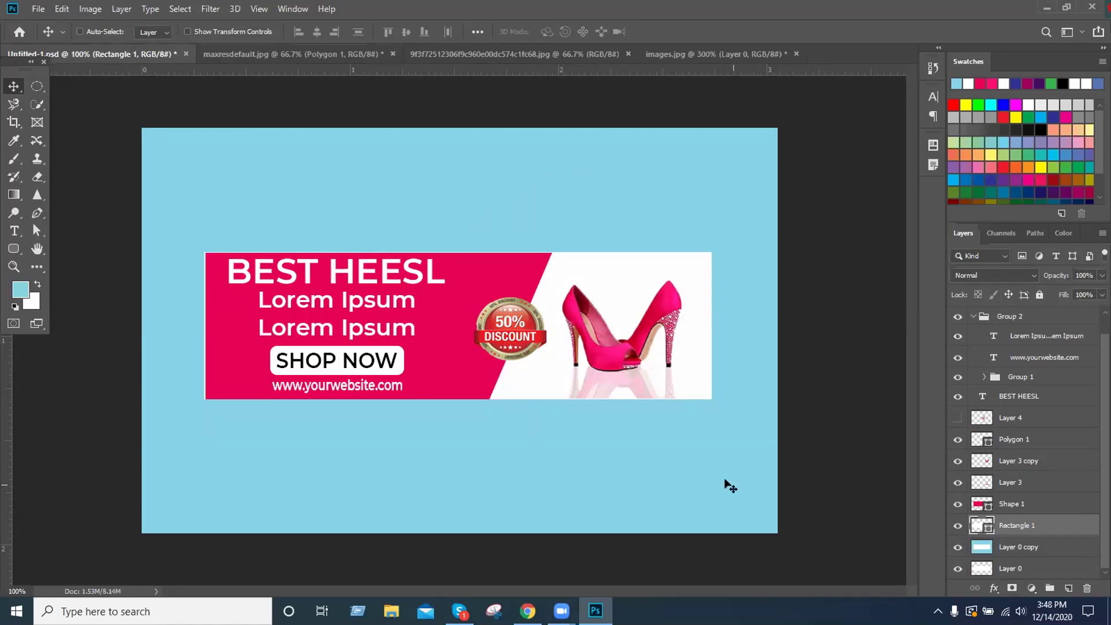
click(999, 548)
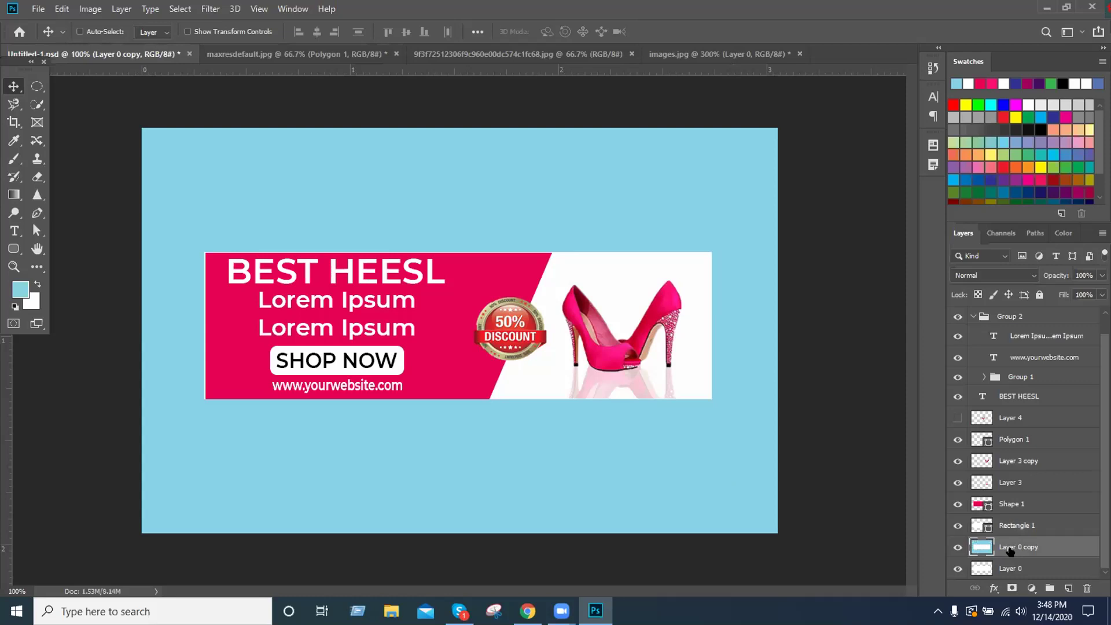
click(957, 548)
click(958, 548)
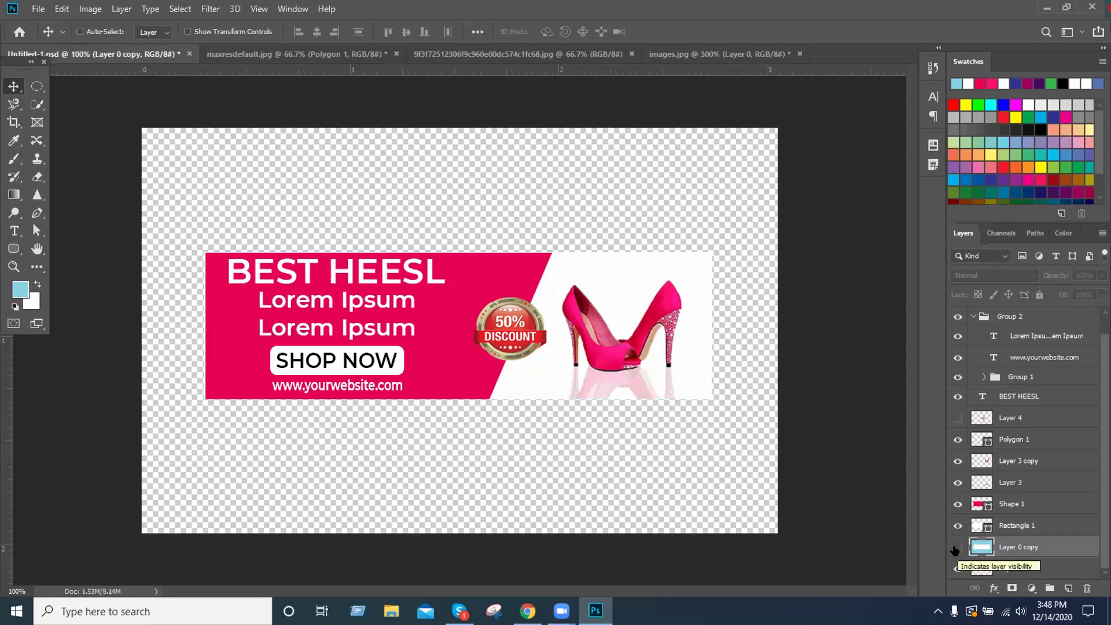
click(958, 547)
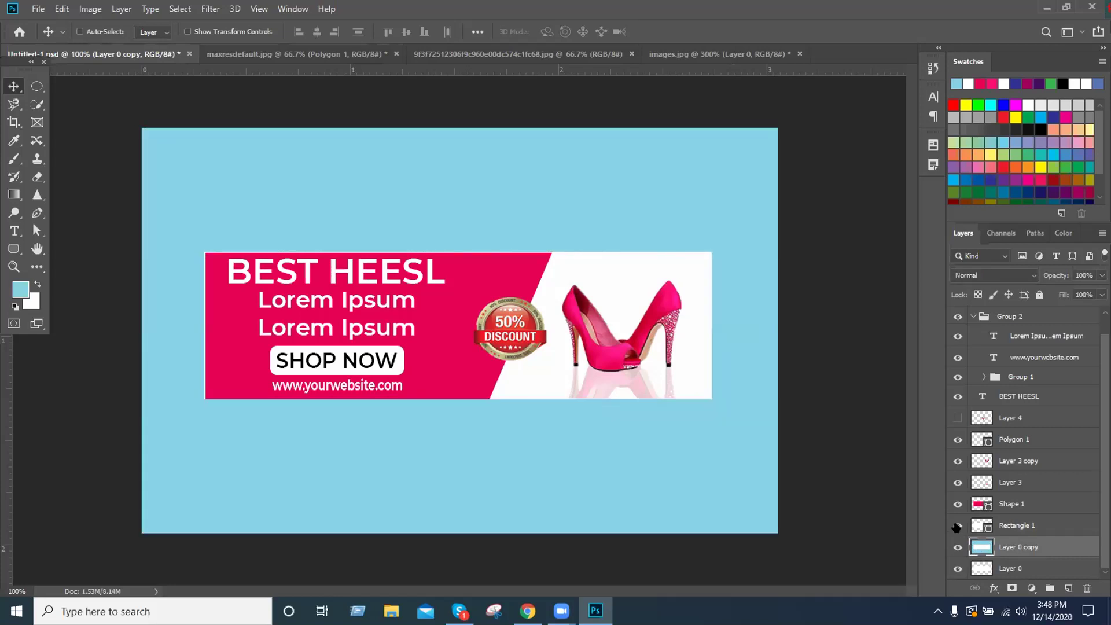
click(958, 525)
click(957, 526)
click(958, 525)
click(1005, 526)
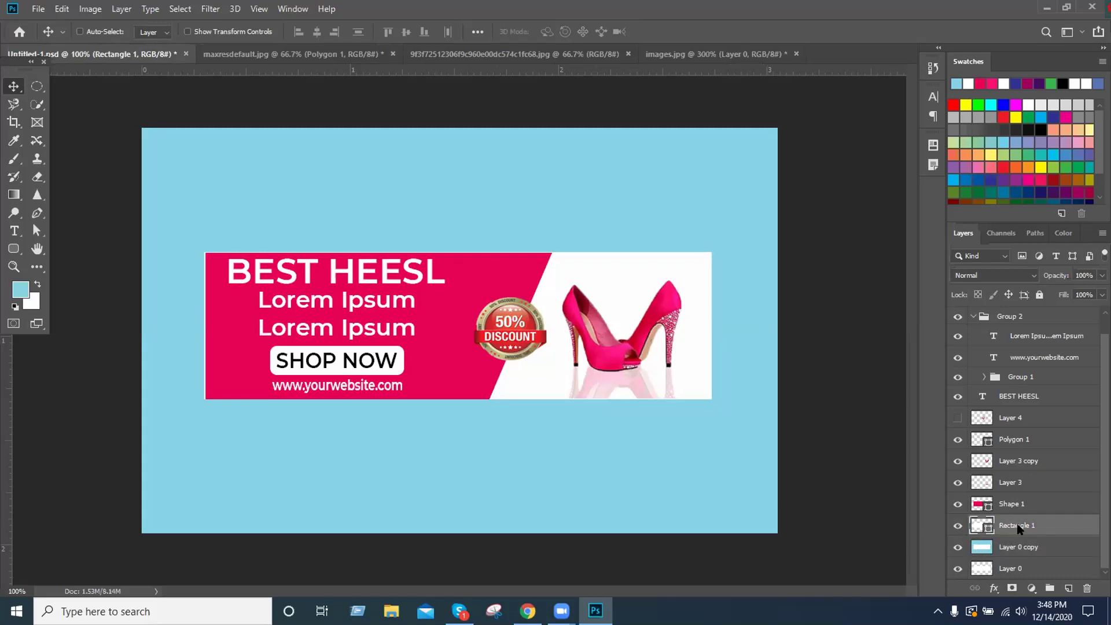
right_click(1017, 527)
click(884, 29)
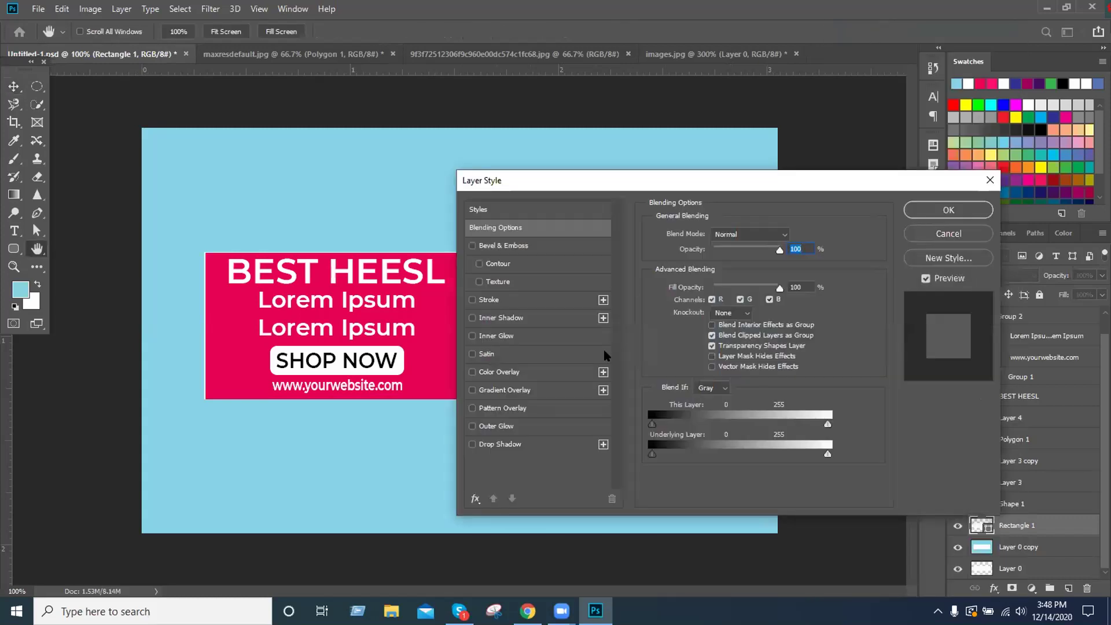
click(472, 445)
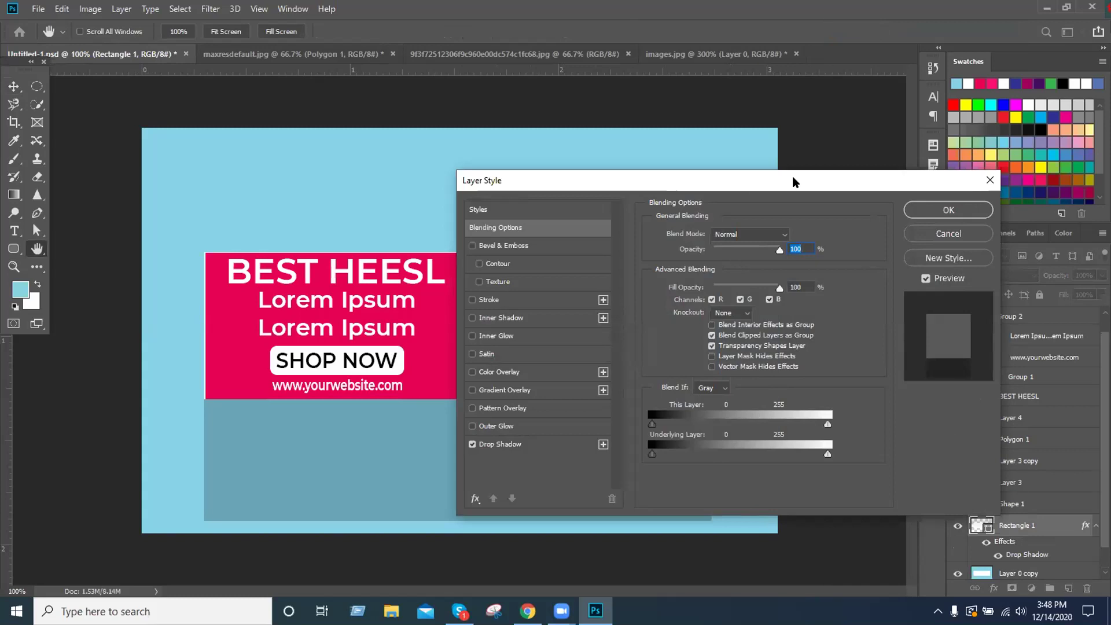
drag(794, 181, 934, 165)
drag(915, 237, 873, 234)
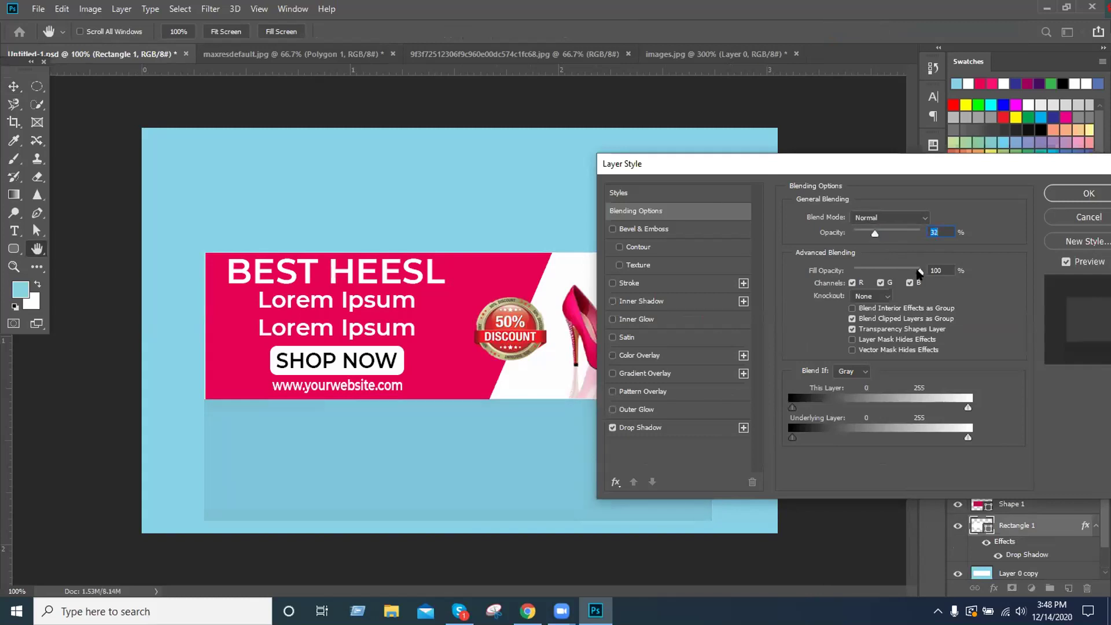
click(1089, 219)
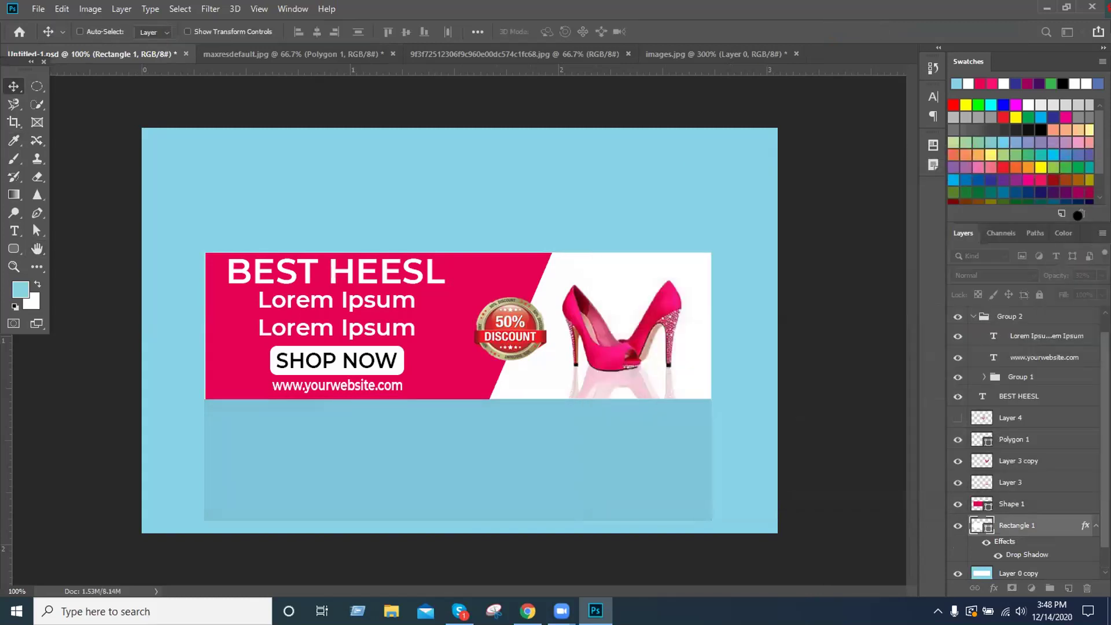
Add a drop shadow to the Rectangle 1 layer with a distance of 16 px and an opacity of 11%
right_click(1016, 525)
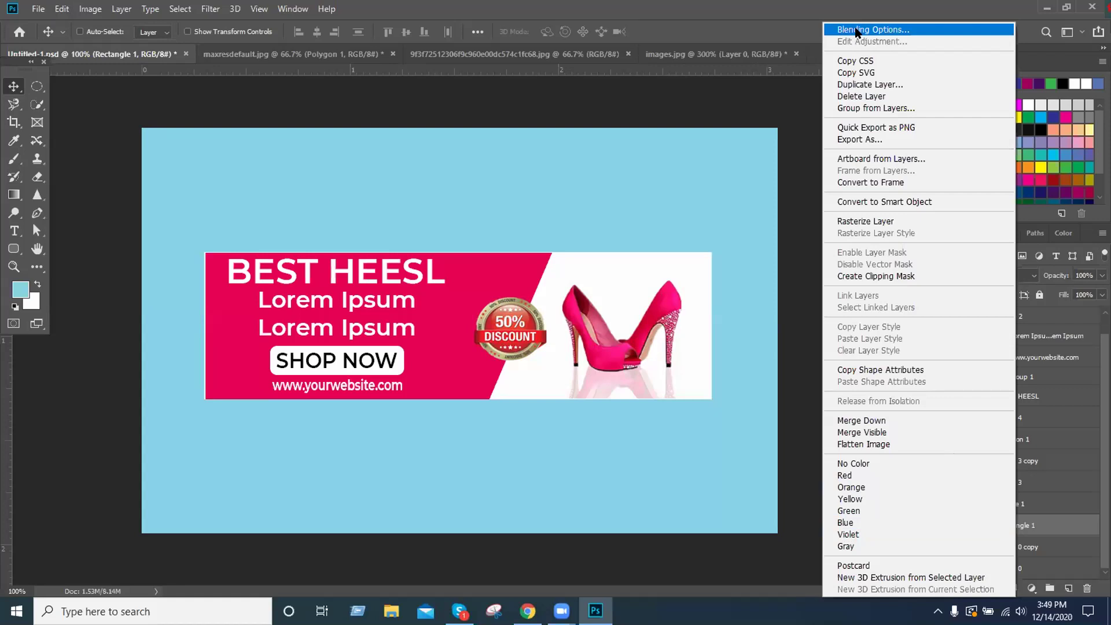
click(858, 32)
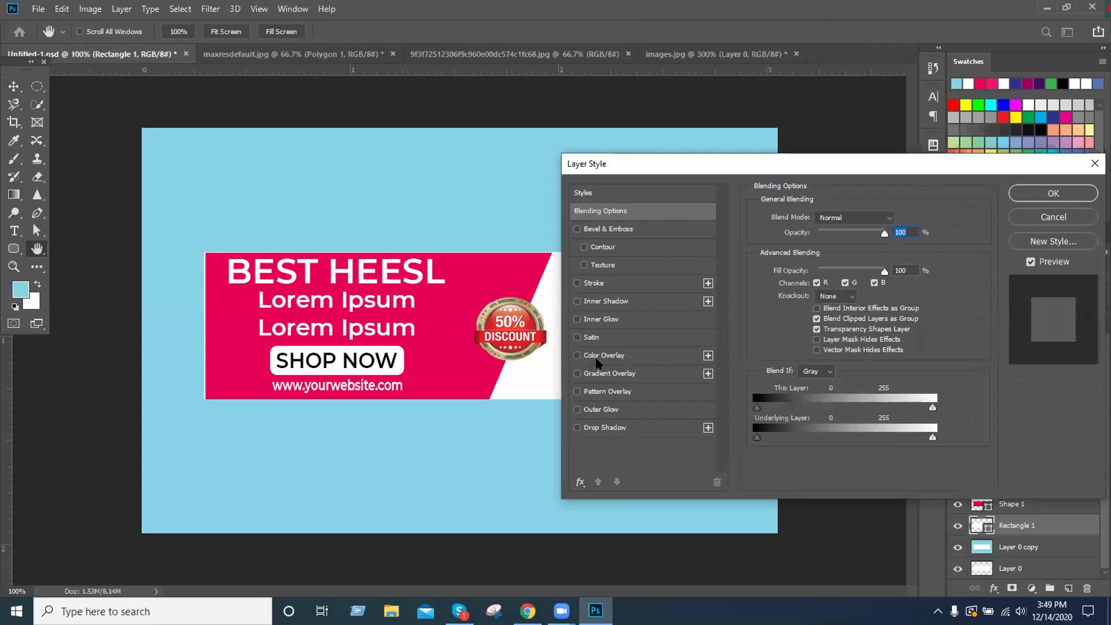
click(577, 428)
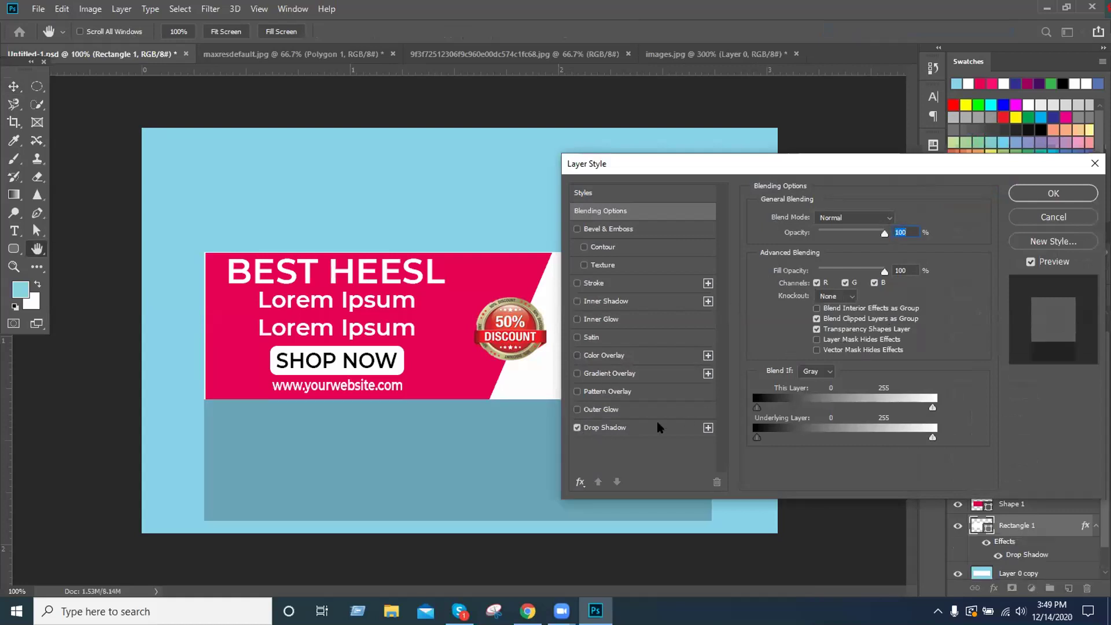
click(603, 430)
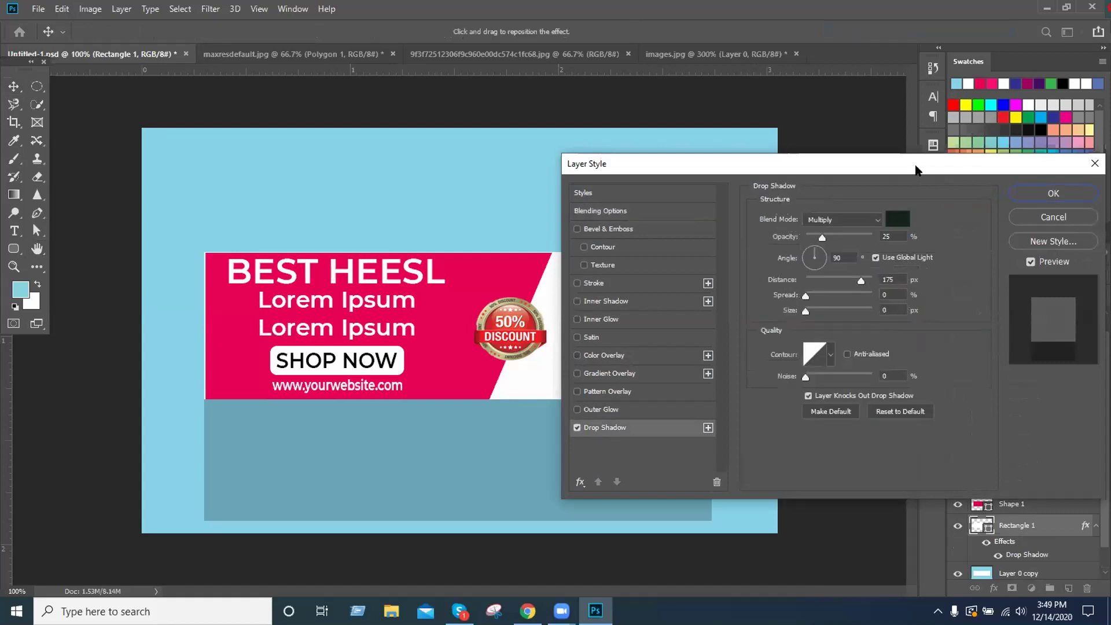
drag(916, 170, 970, 170)
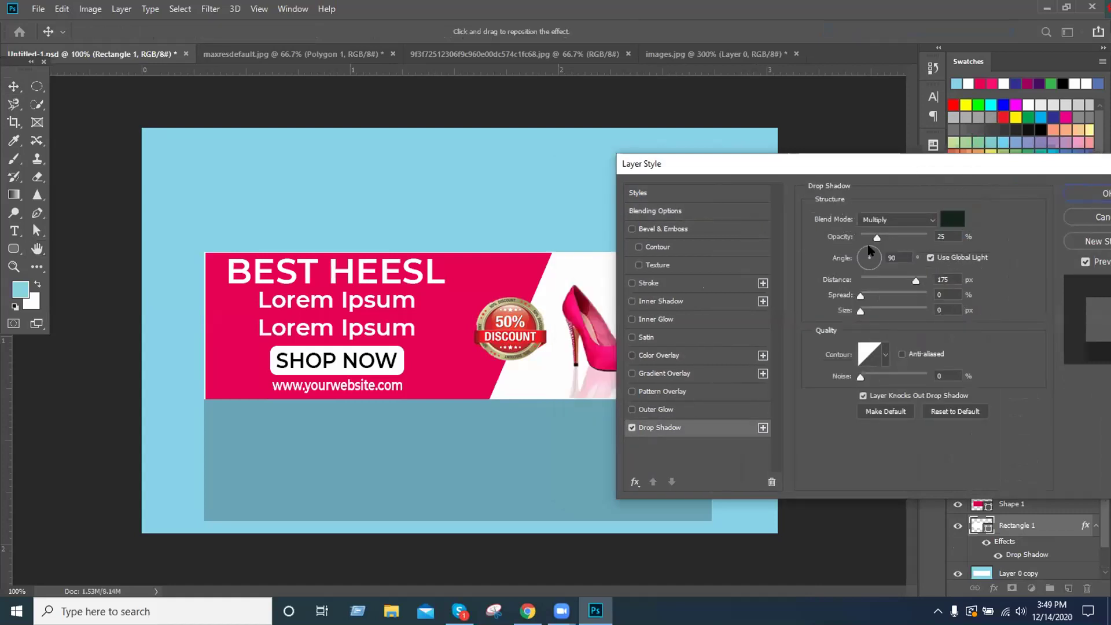
drag(916, 281, 873, 285)
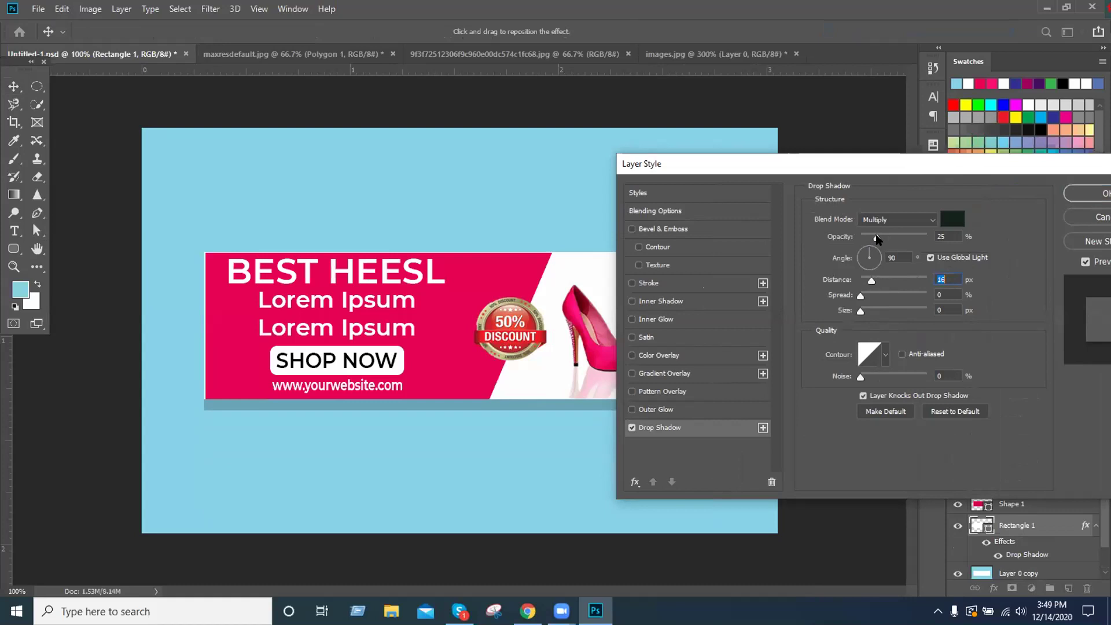
drag(875, 238, 868, 239)
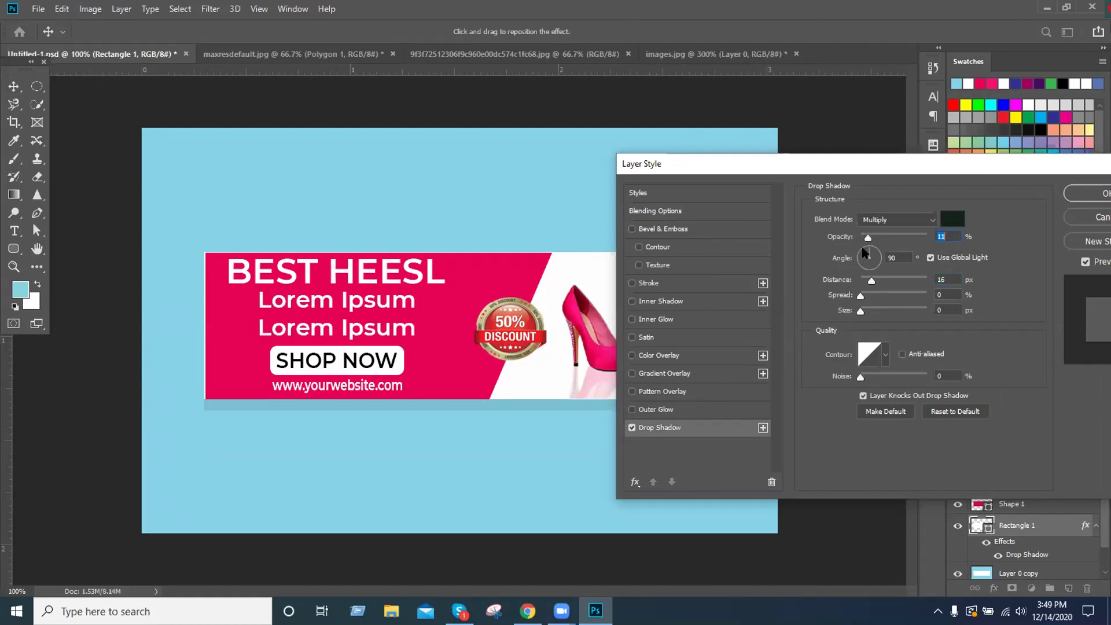
Try different drop shadow light angles on Rectangle 1, such as 13°, 31°, -26° and 20°, keeping the banner in view
click(877, 258)
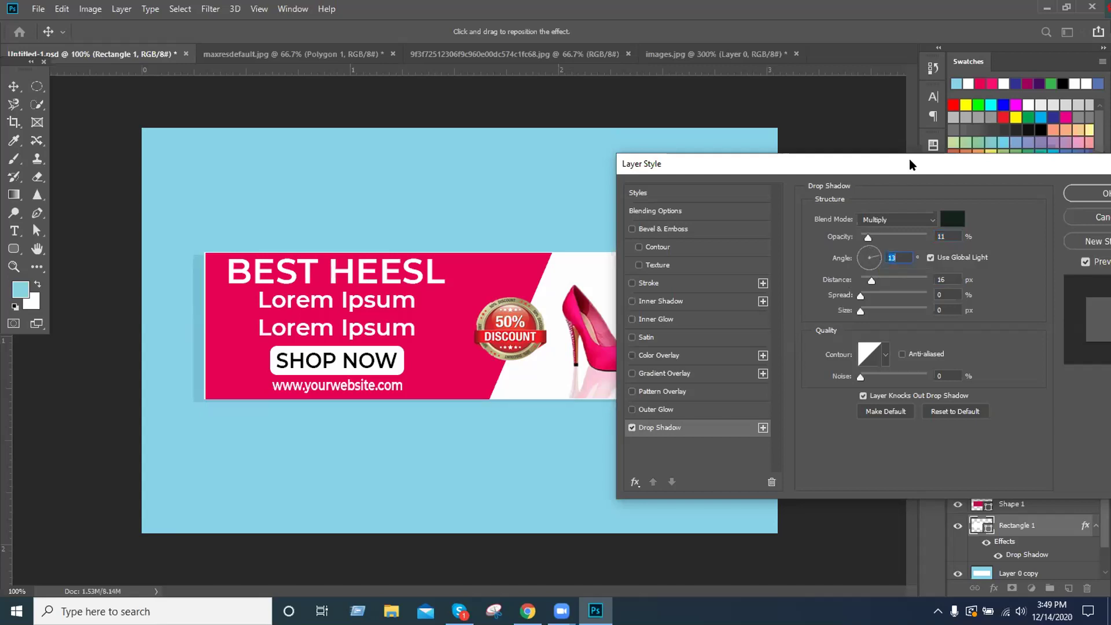
drag(911, 164, 1003, 127)
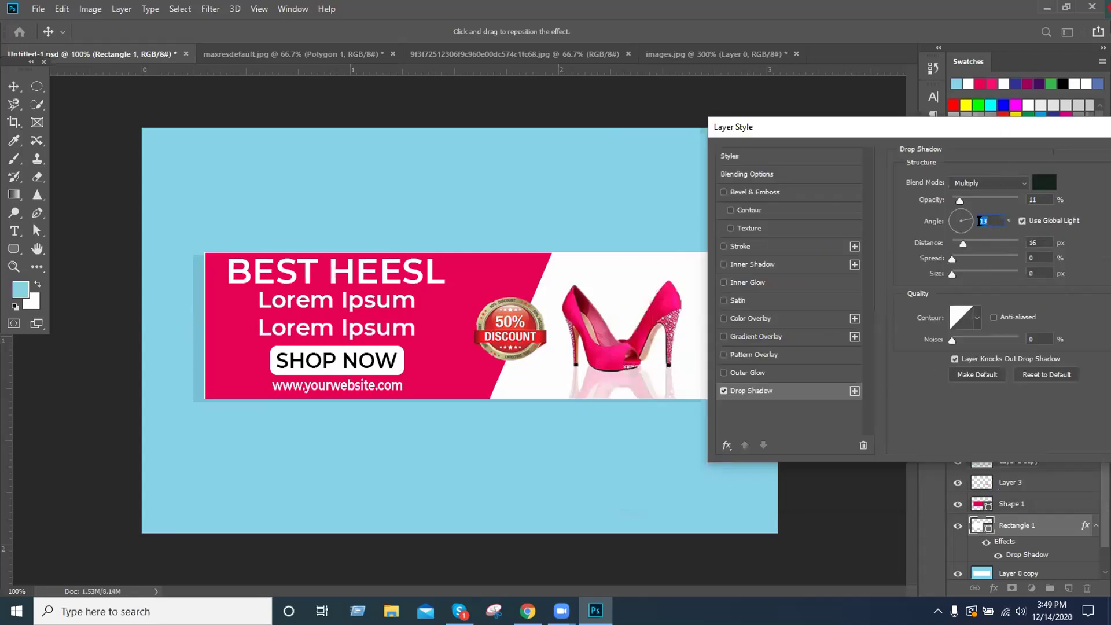
text(14)
key(Return)
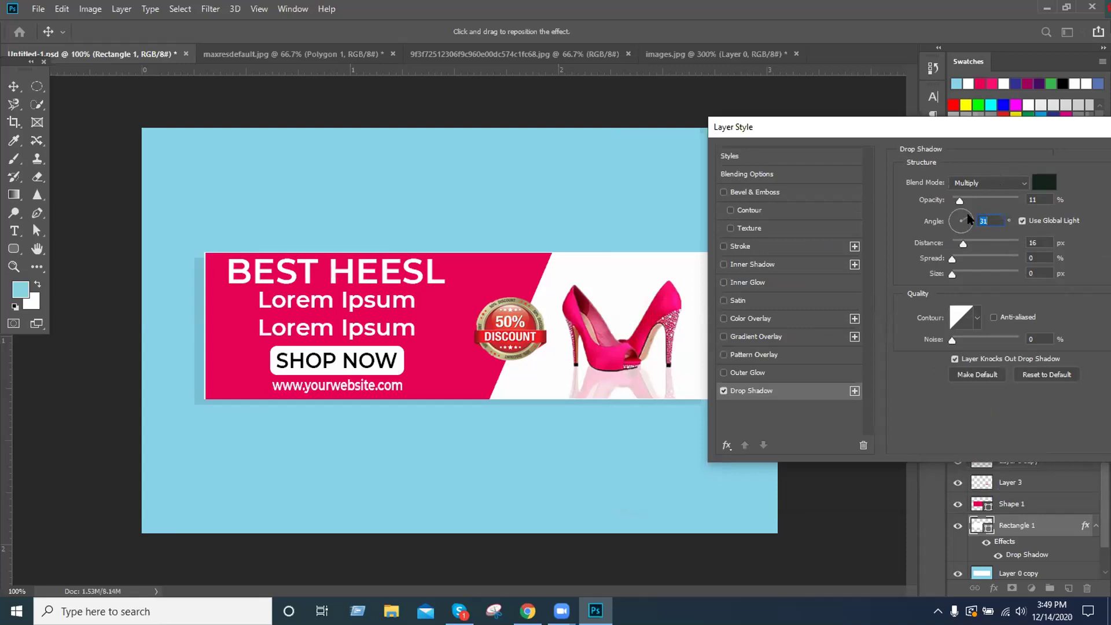
drag(969, 219, 968, 225)
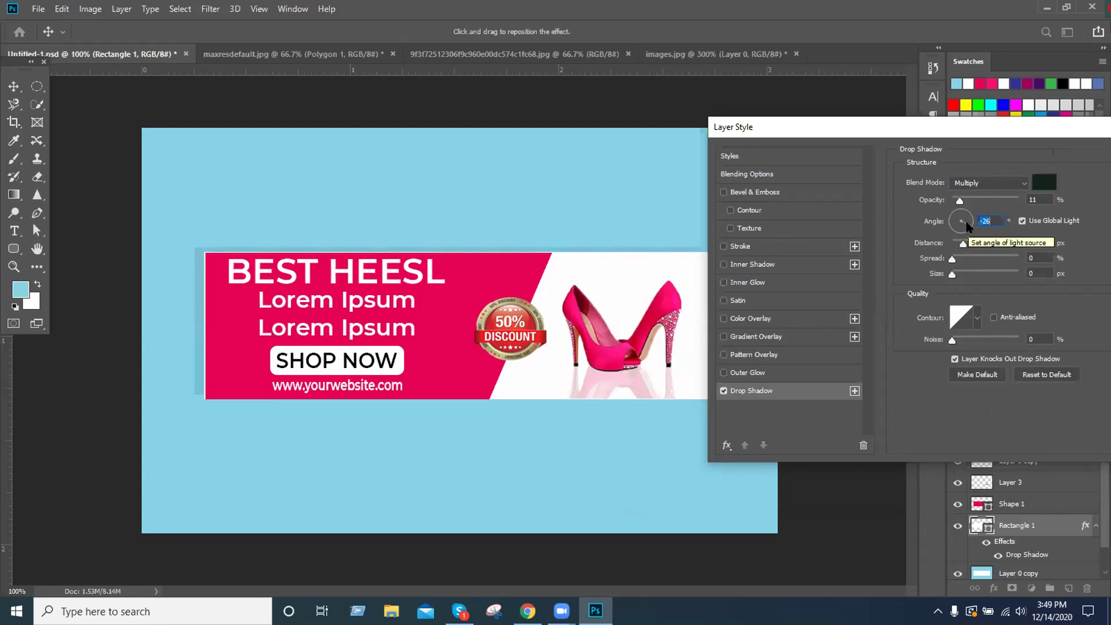
text(-22)
click(967, 221)
drag(967, 223, 968, 221)
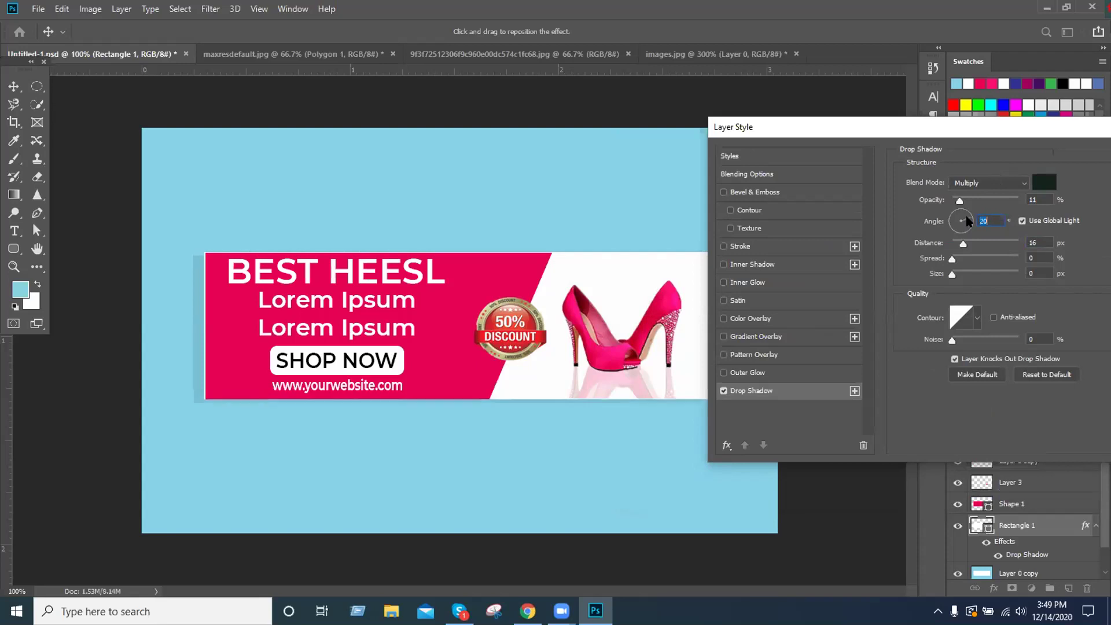
click(967, 221)
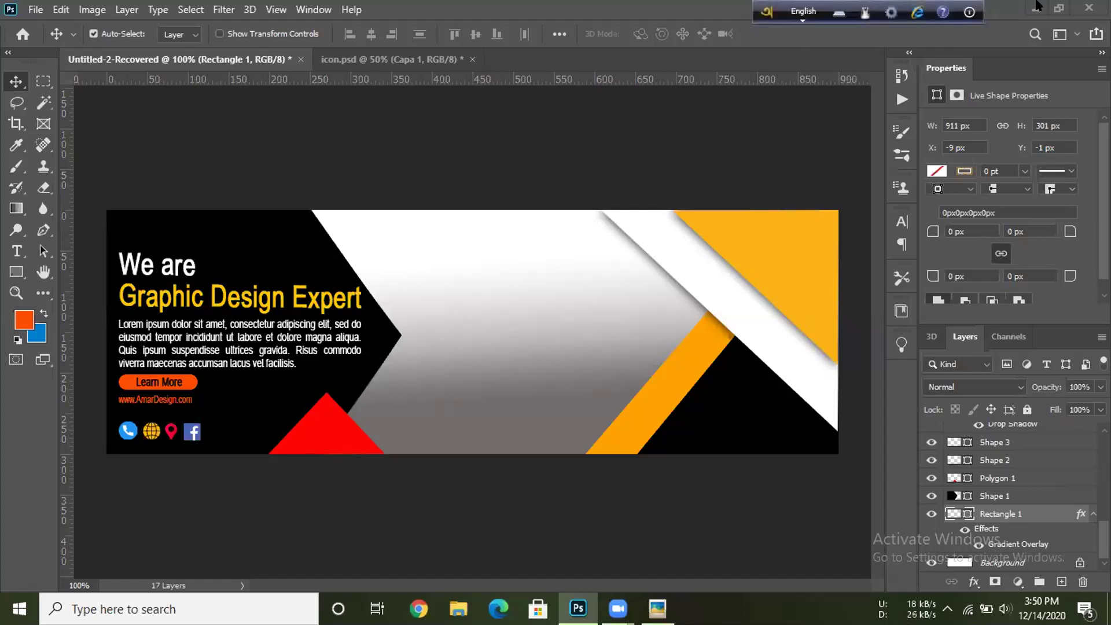
Restore the Photoshop window to a smaller size to view the Digital Marketing Expert reference image alongside the banner
click(1059, 7)
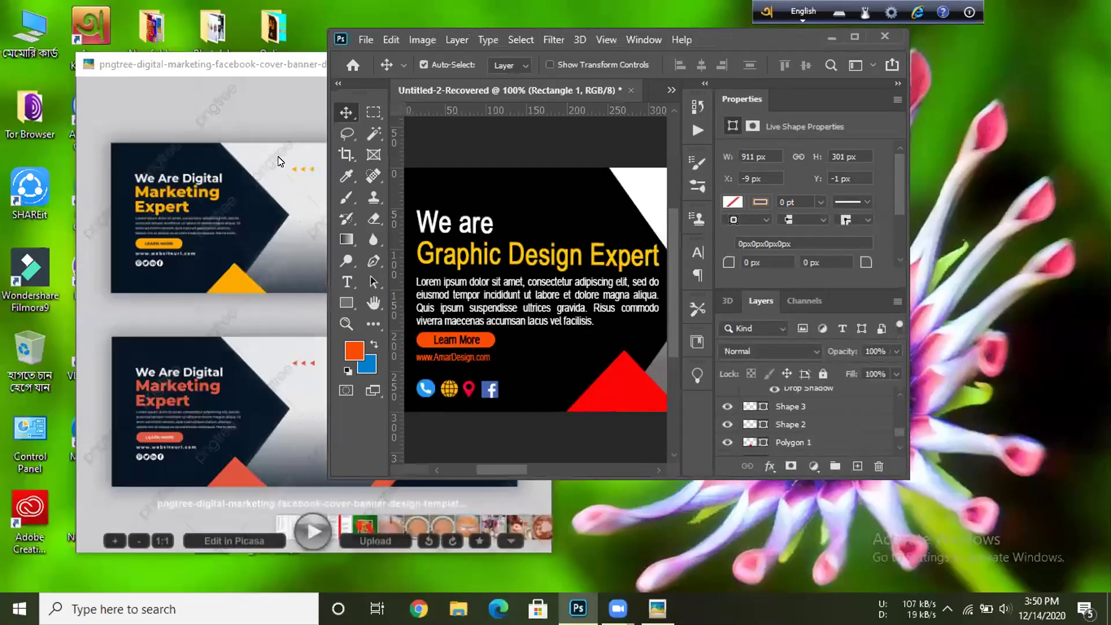
Examine the Digital Marketing Expert reference image at different zoom levels, then return to the banner in a maximized Photoshop window
click(522, 74)
click(496, 64)
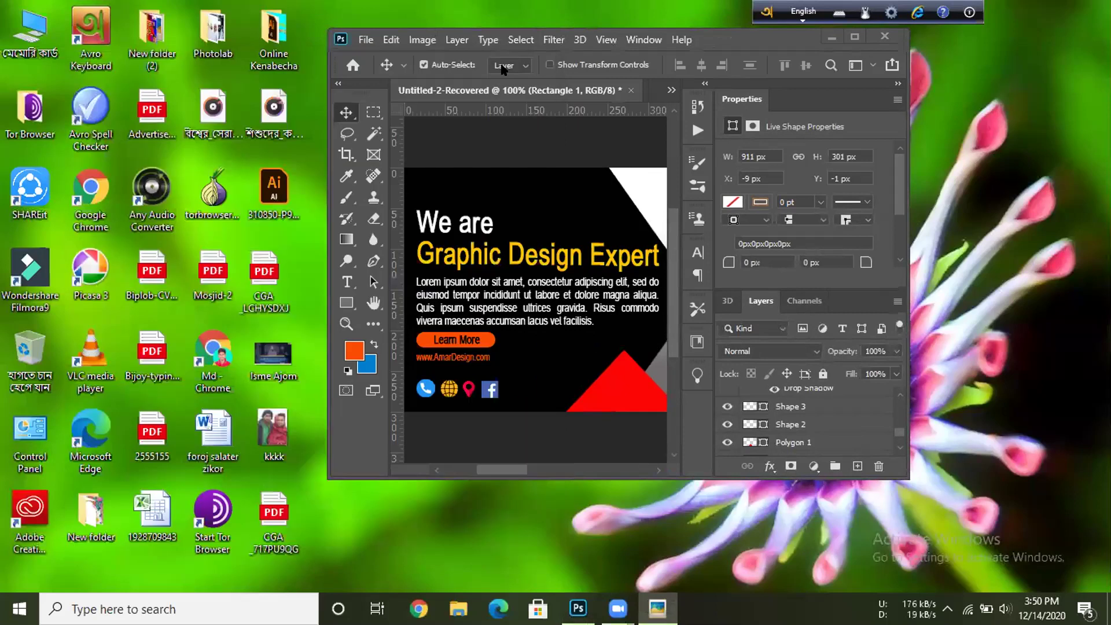
scroll(364, 235, up, 1)
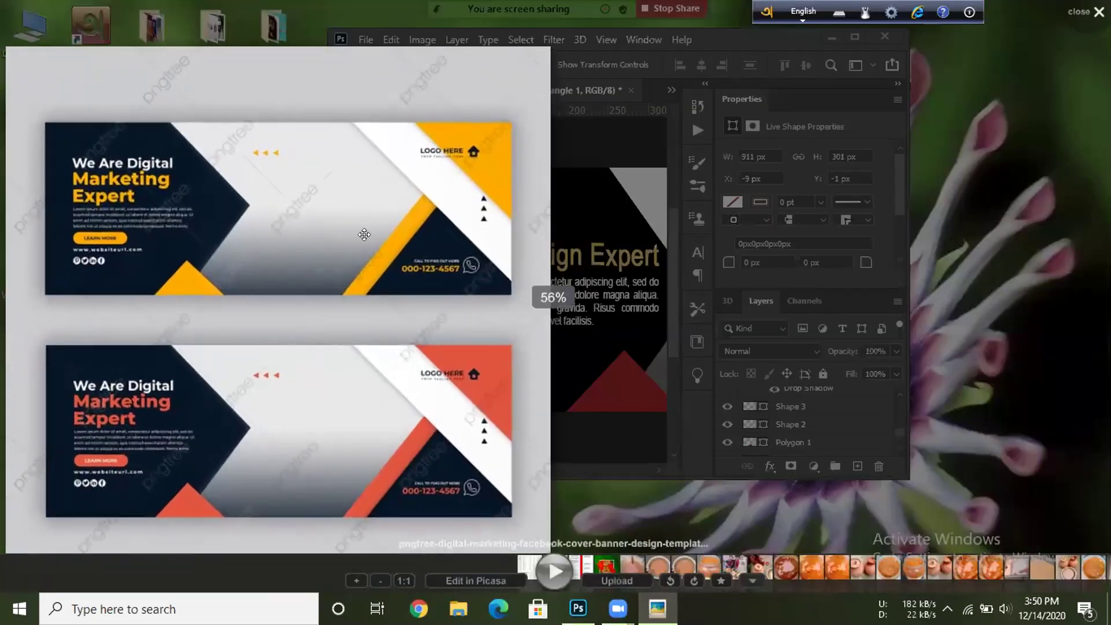
scroll(635, 223, down, 3)
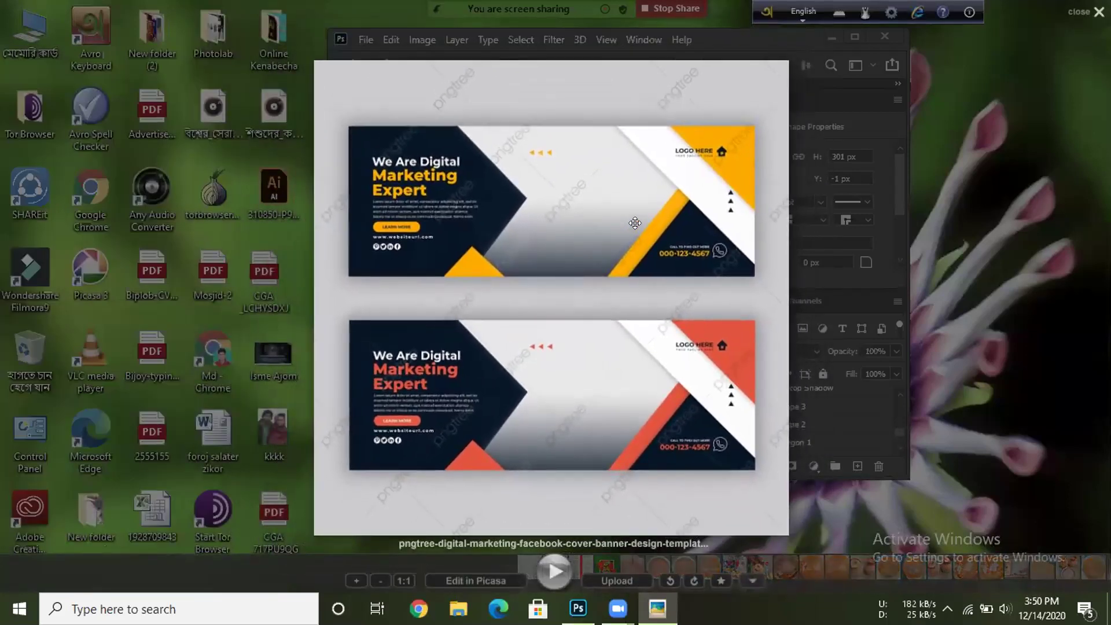
scroll(635, 223, up, 5)
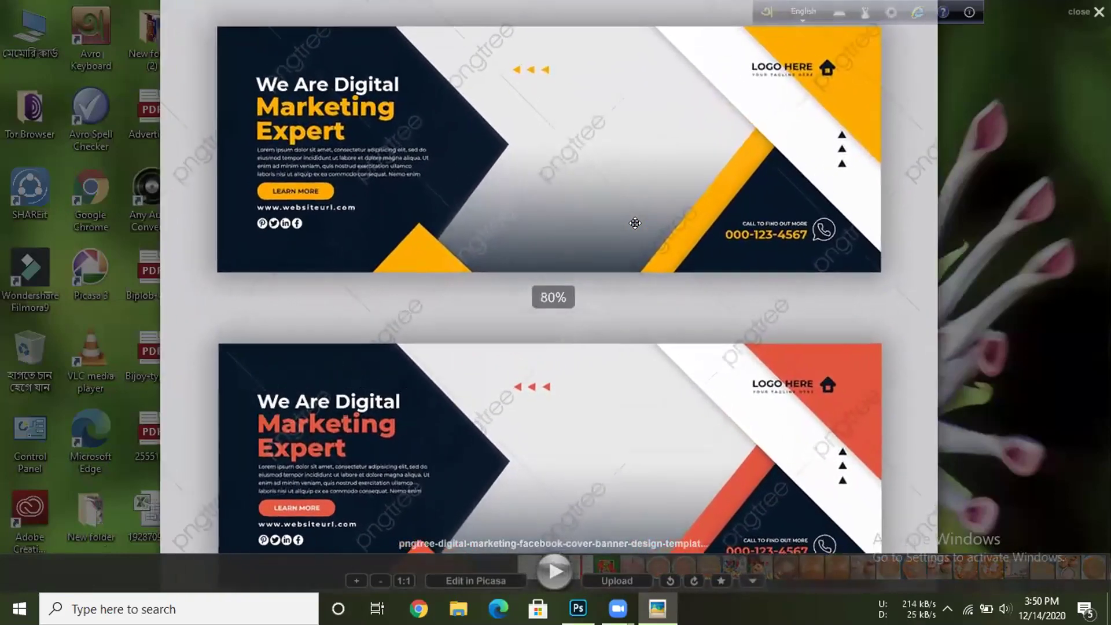
scroll(635, 223, up, 4)
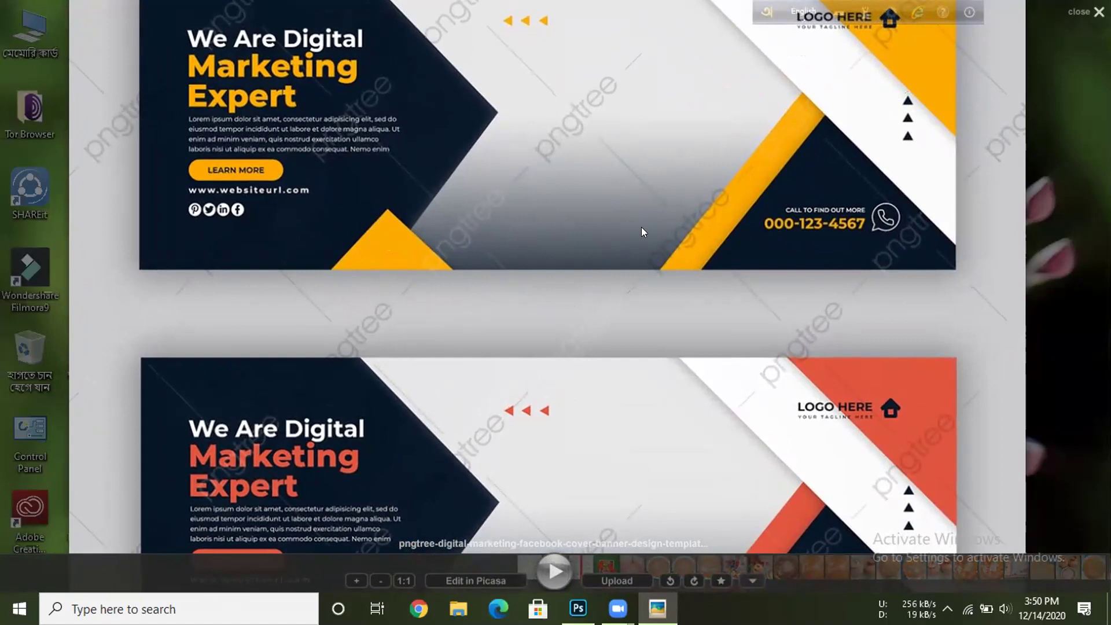
scroll(694, 254, down, 6)
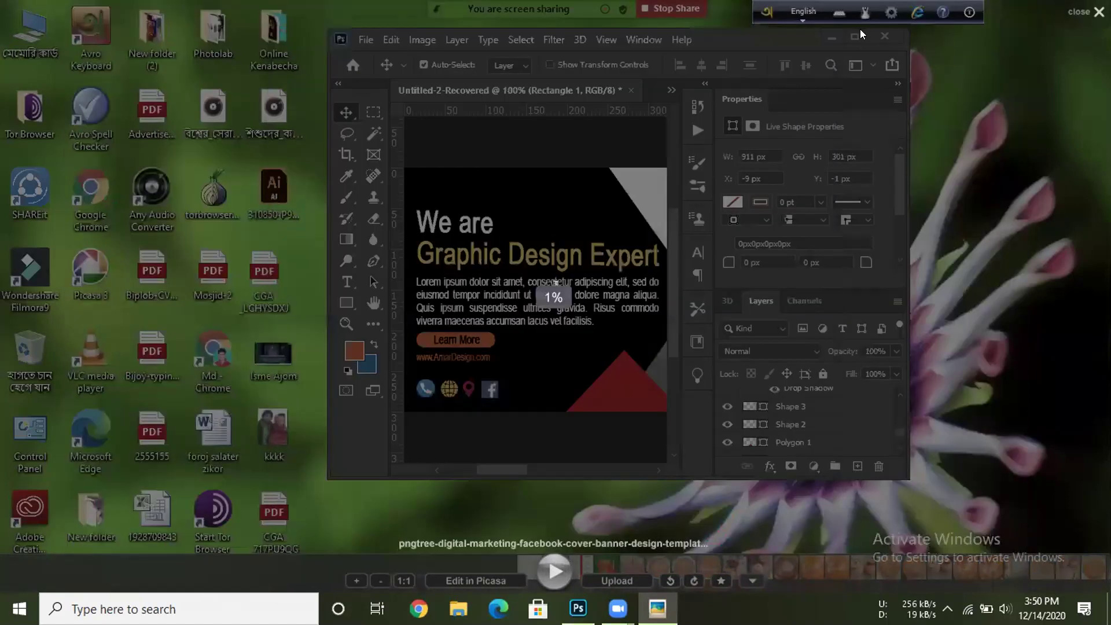
click(853, 32)
click(854, 32)
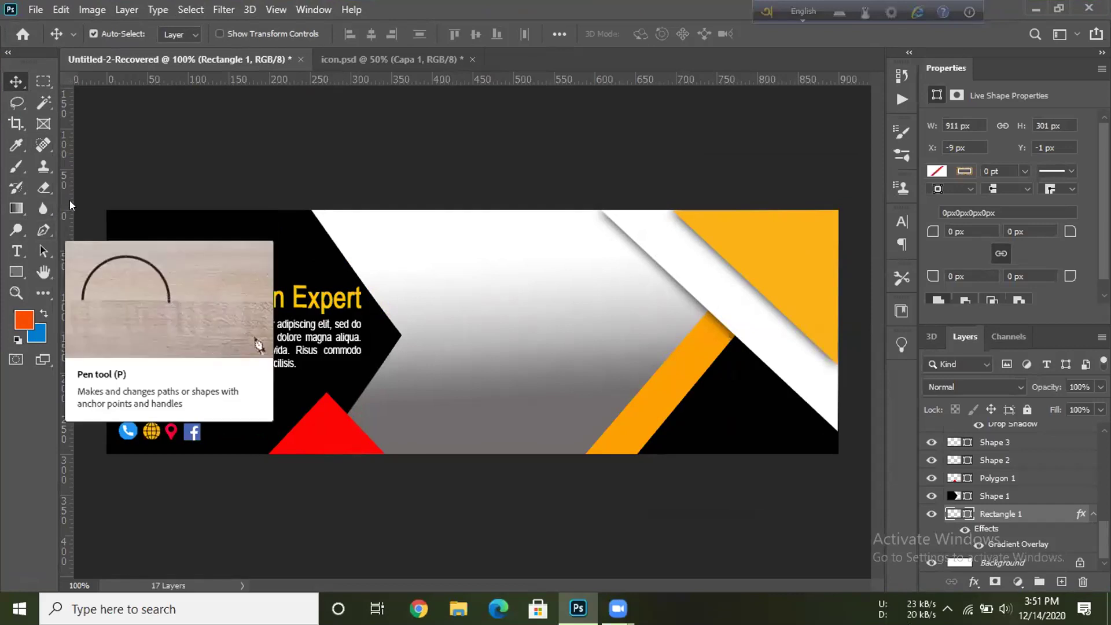
Sample the triangle's red as the foreground colour and ready the Paint Bucket with the orange diagonal stripe's Shape 3 layer selected
click(6, 145)
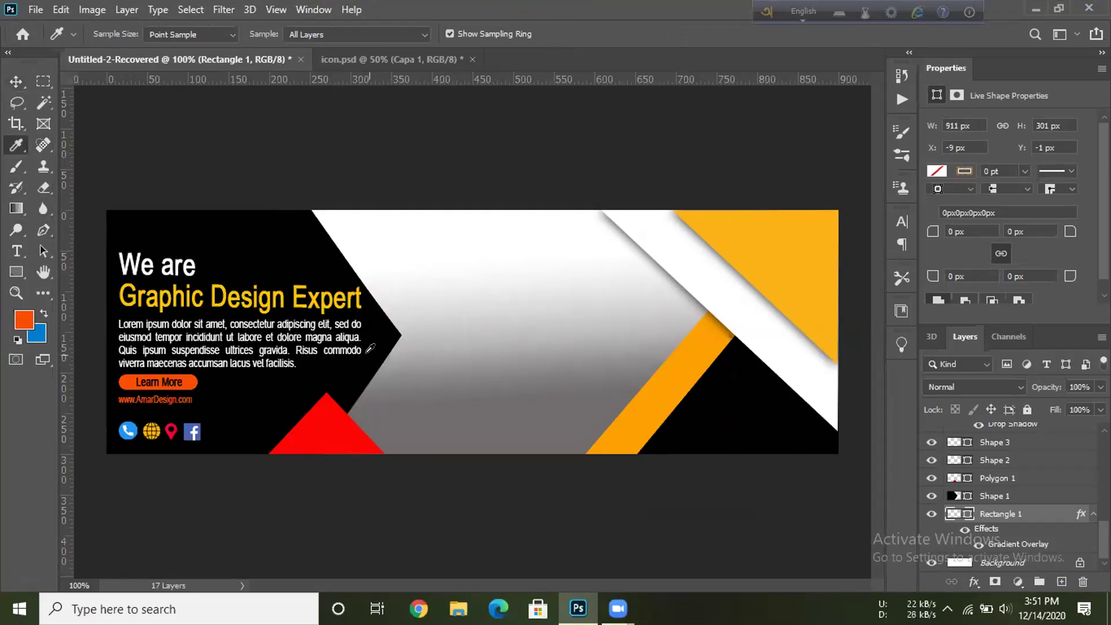
click(340, 416)
click(17, 210)
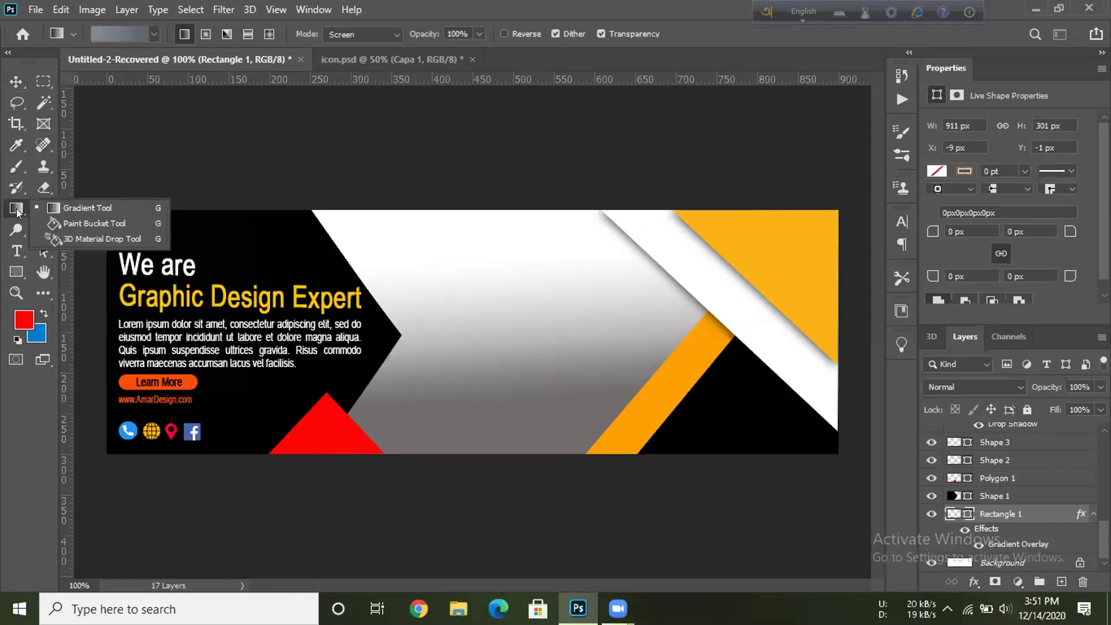
click(81, 223)
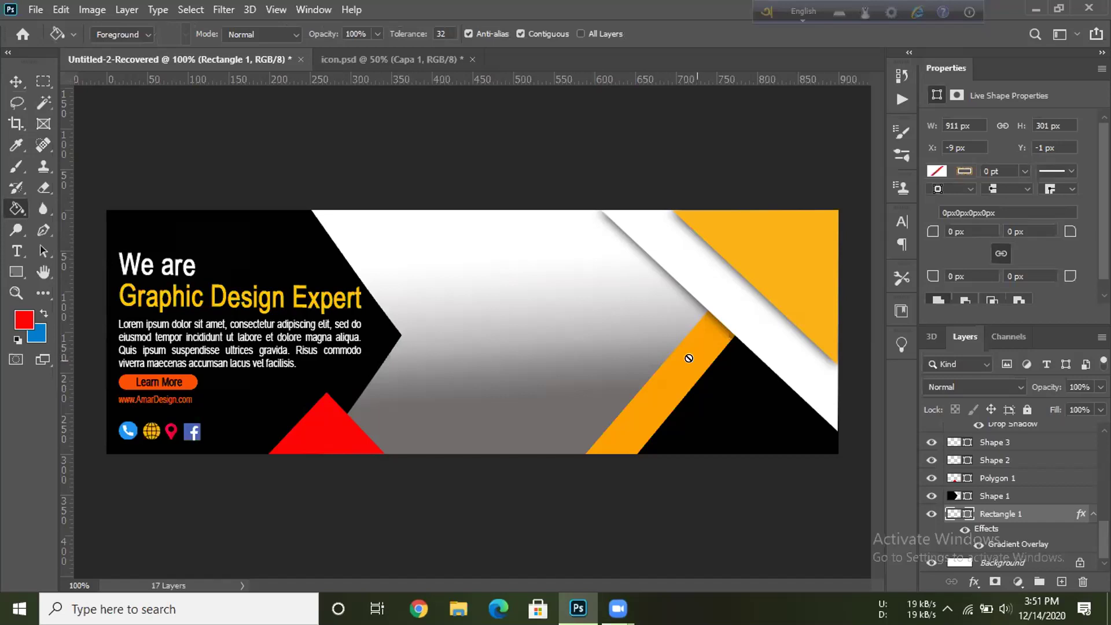
click(16, 81)
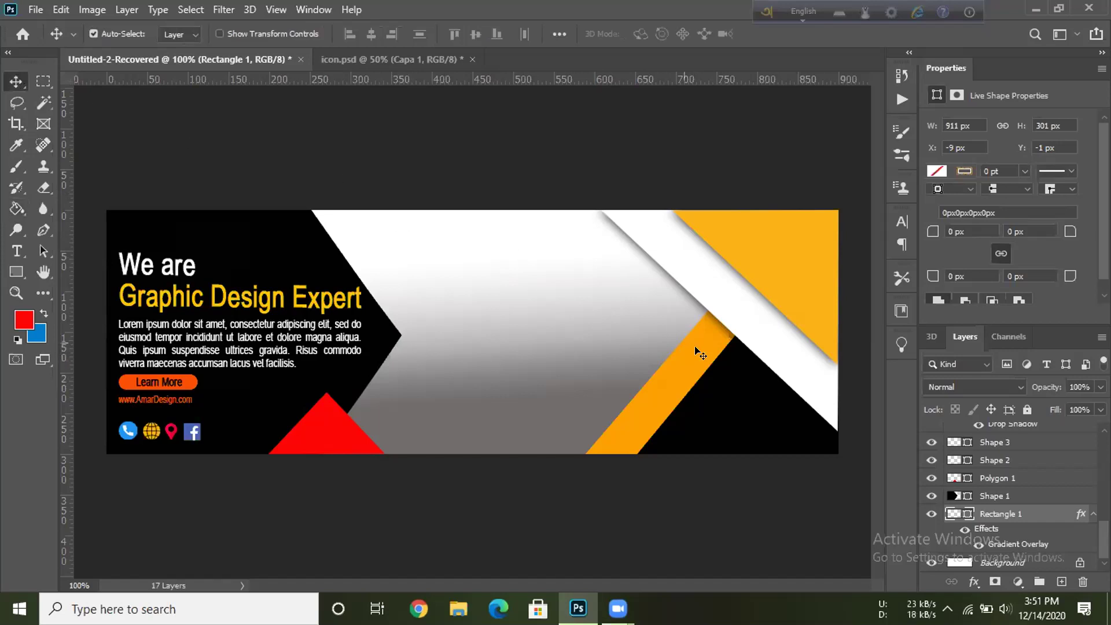
click(673, 382)
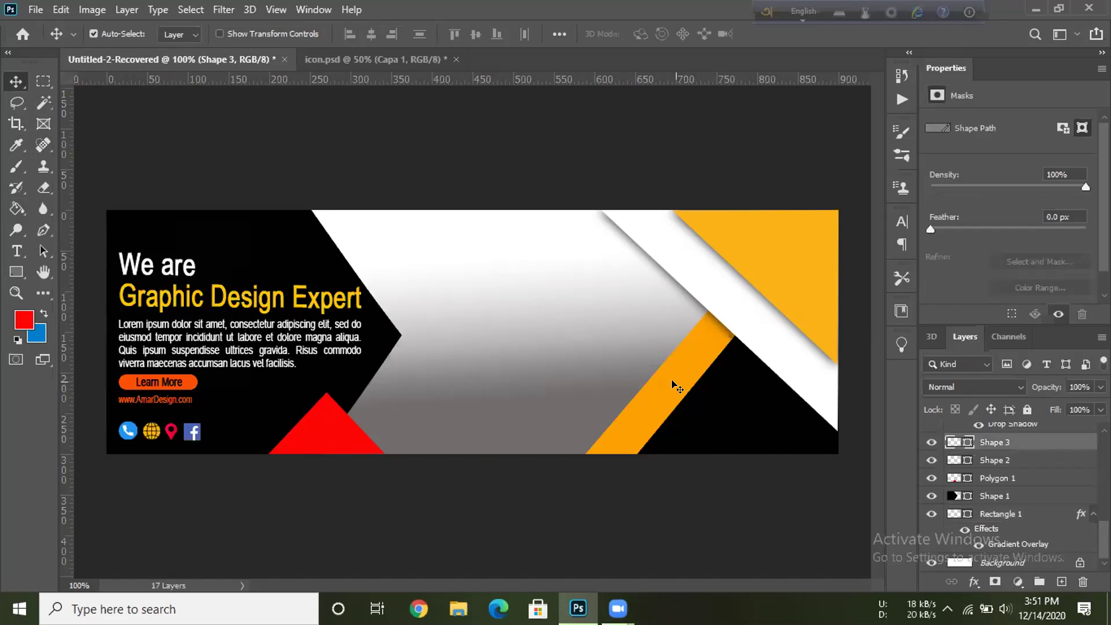
click(16, 207)
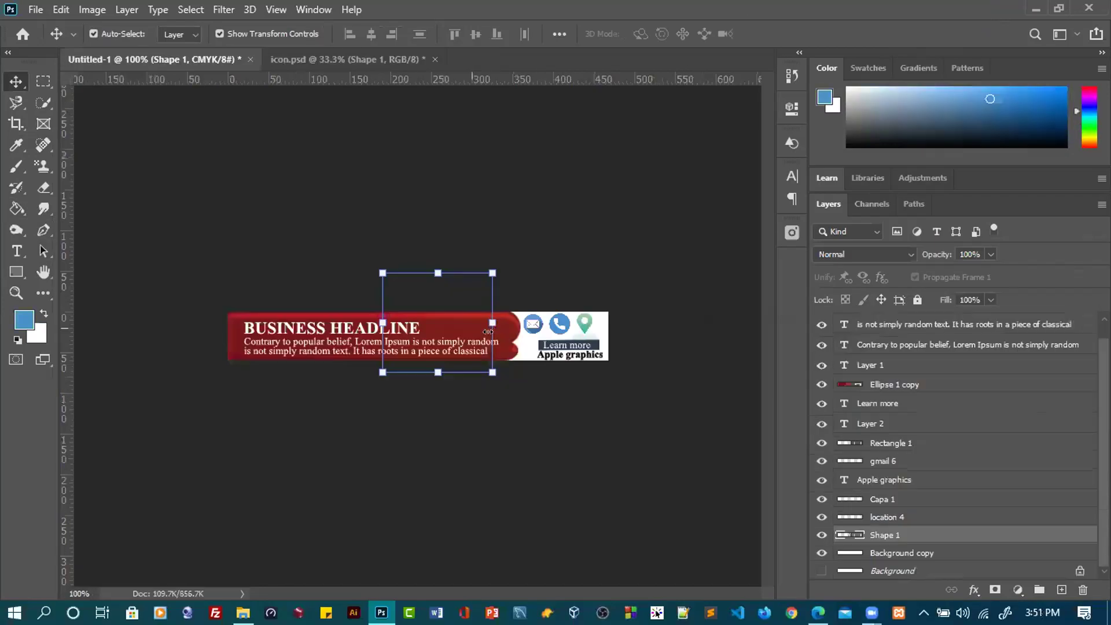
Check the Business Headline banner's white background layer and view the open phone photo documents beside the Untitled-2 banner
click(581, 335)
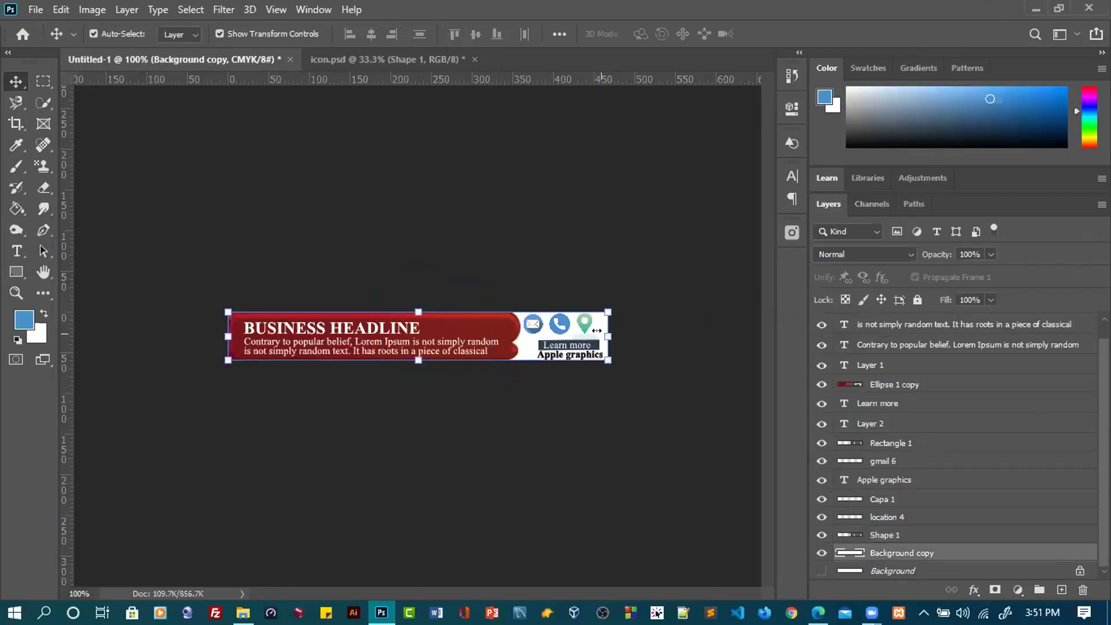
click(586, 329)
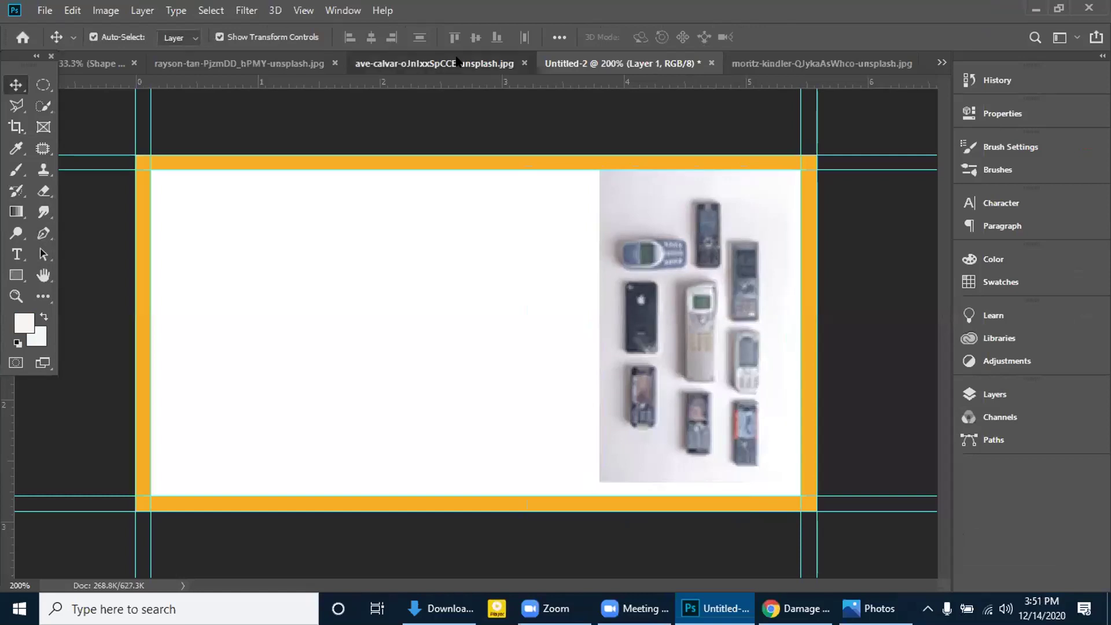
key(ctrl+shift+Tab)
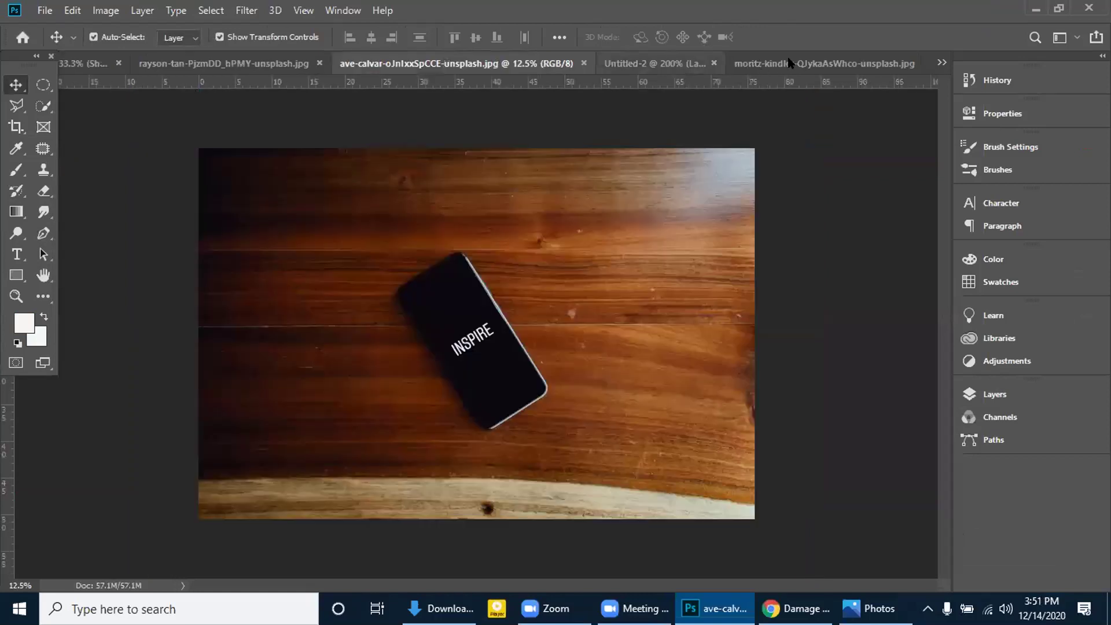
click(789, 62)
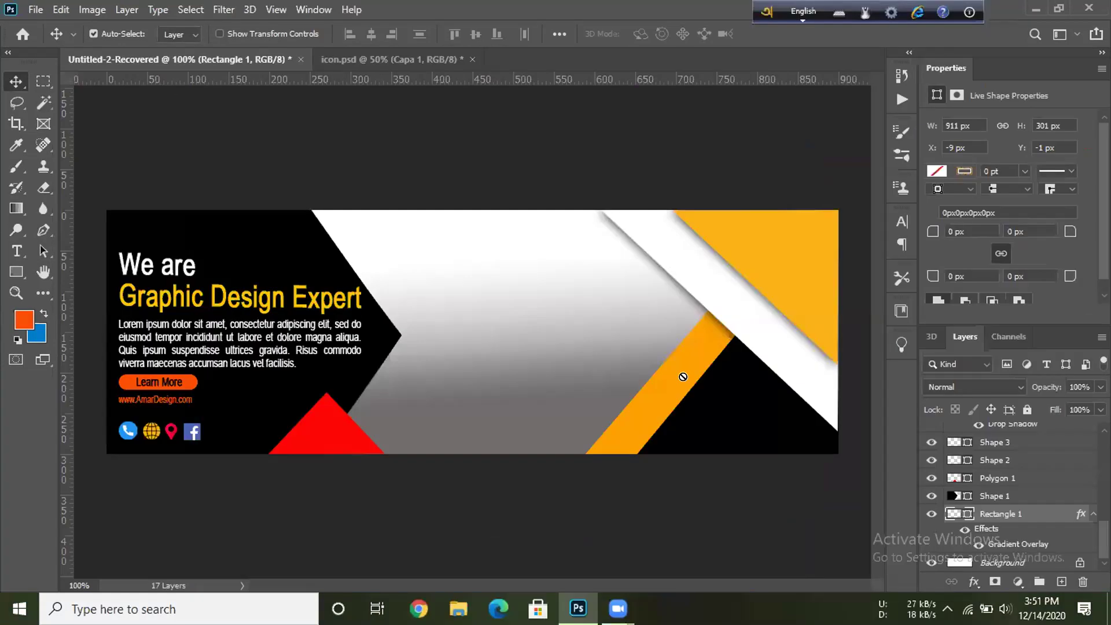
Try to fill the orange diagonal stripe with red using the Paint Bucket
click(683, 377)
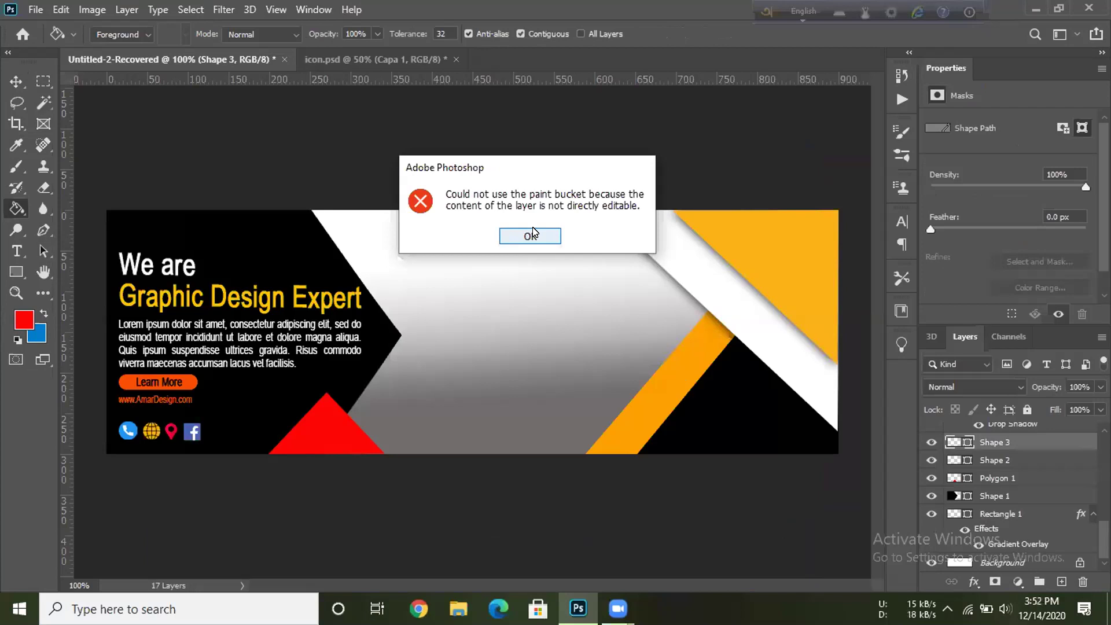
click(531, 235)
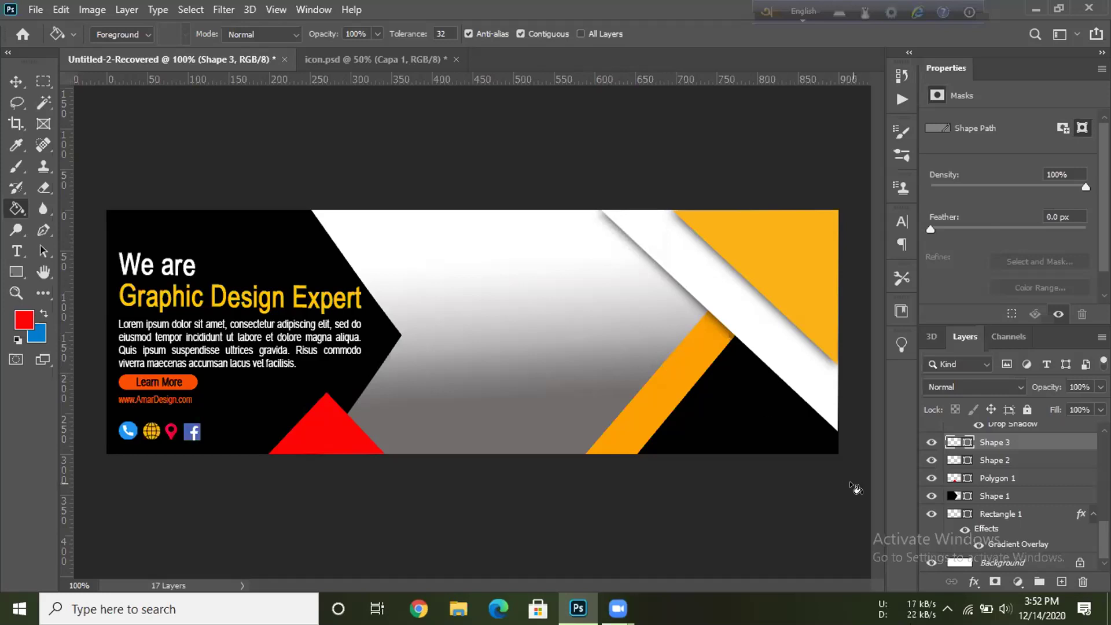
right_click(1000, 441)
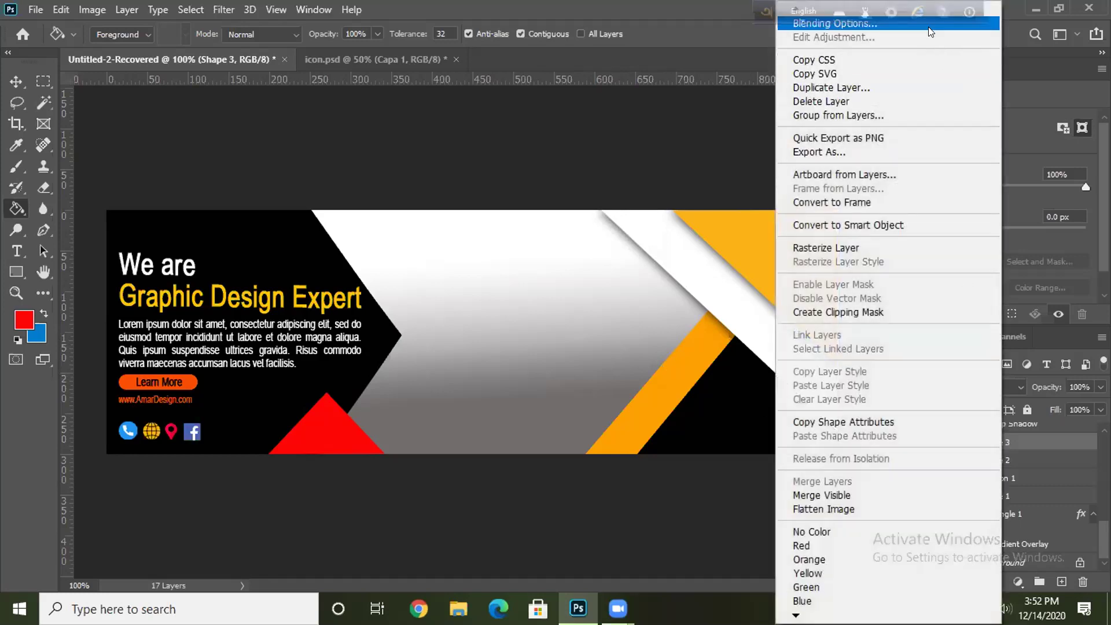
key(Escape)
key(space)
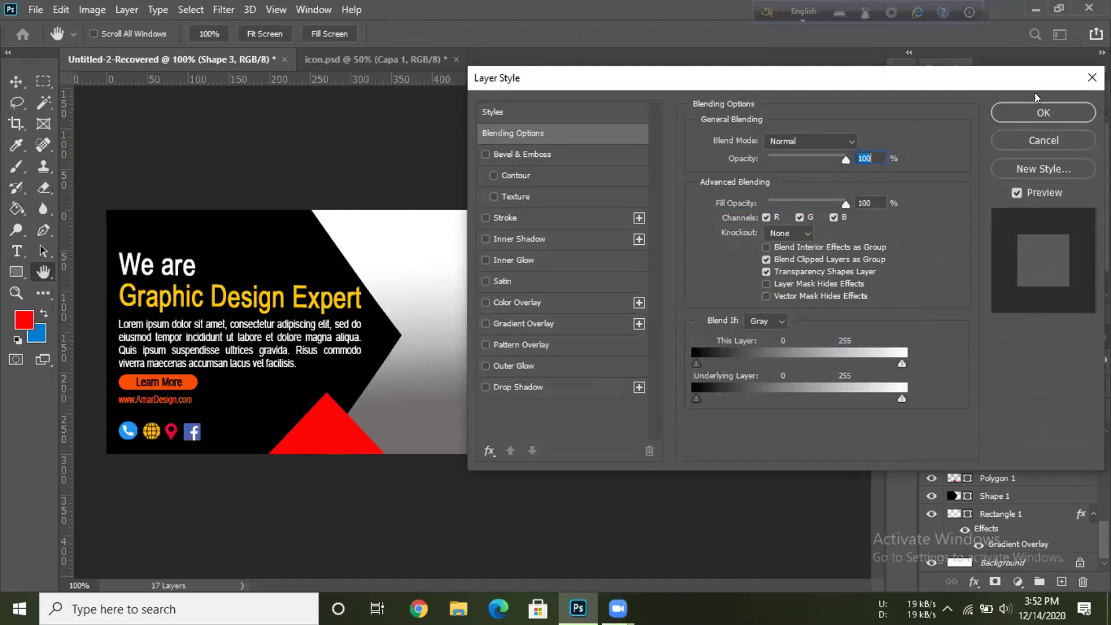
key(g)
click(1083, 84)
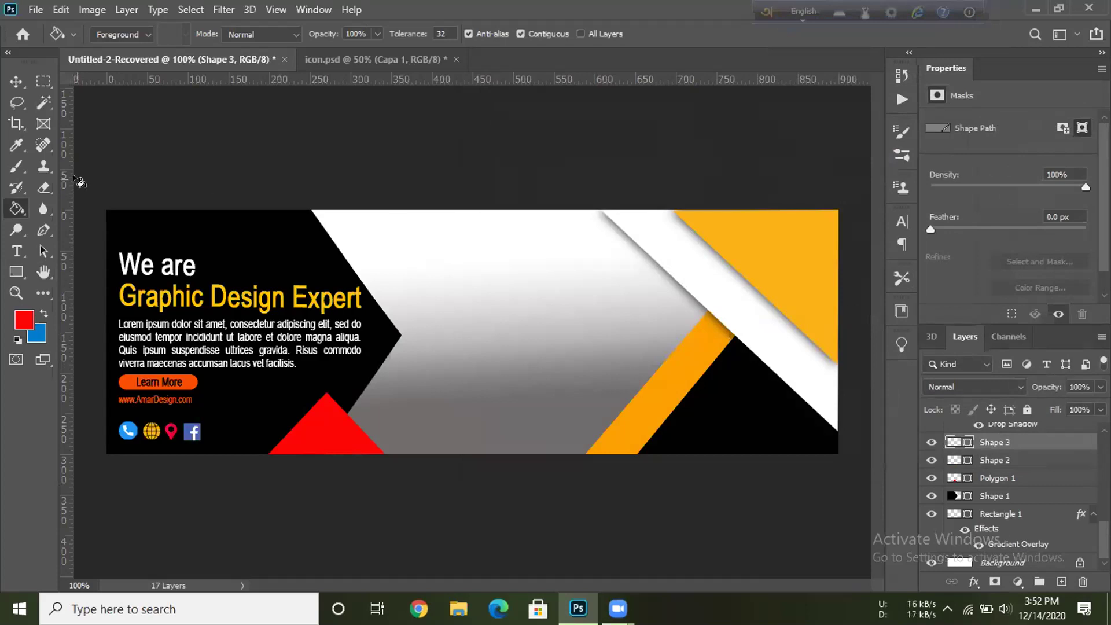
Set the Pen tool to Shape mode and change the Shape 3 stripe's fill to the recently used orange-red
click(43, 232)
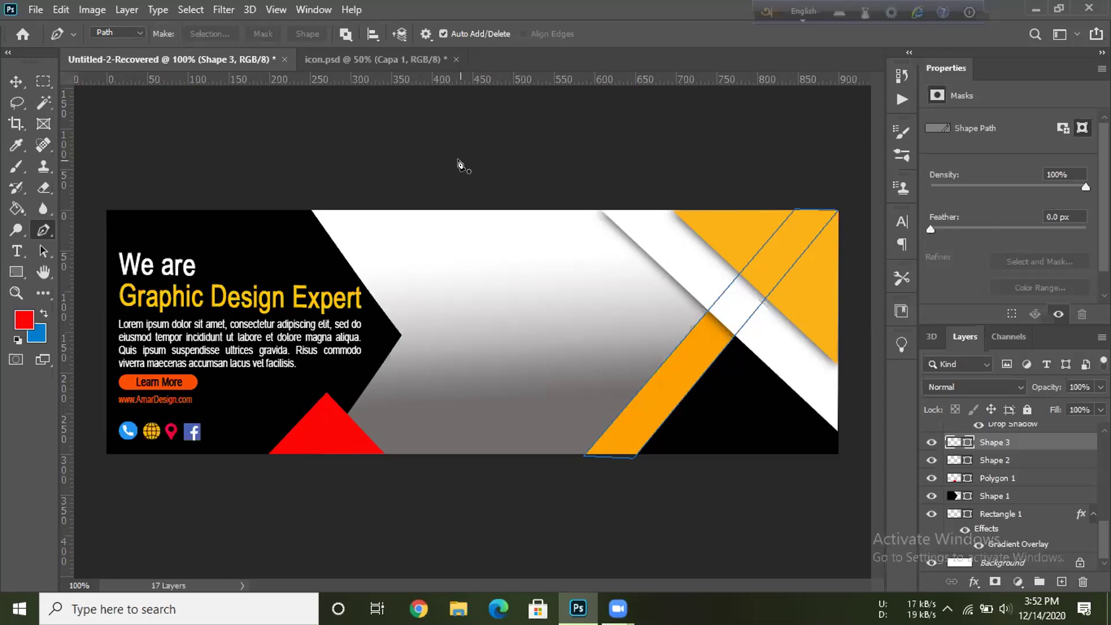
click(135, 33)
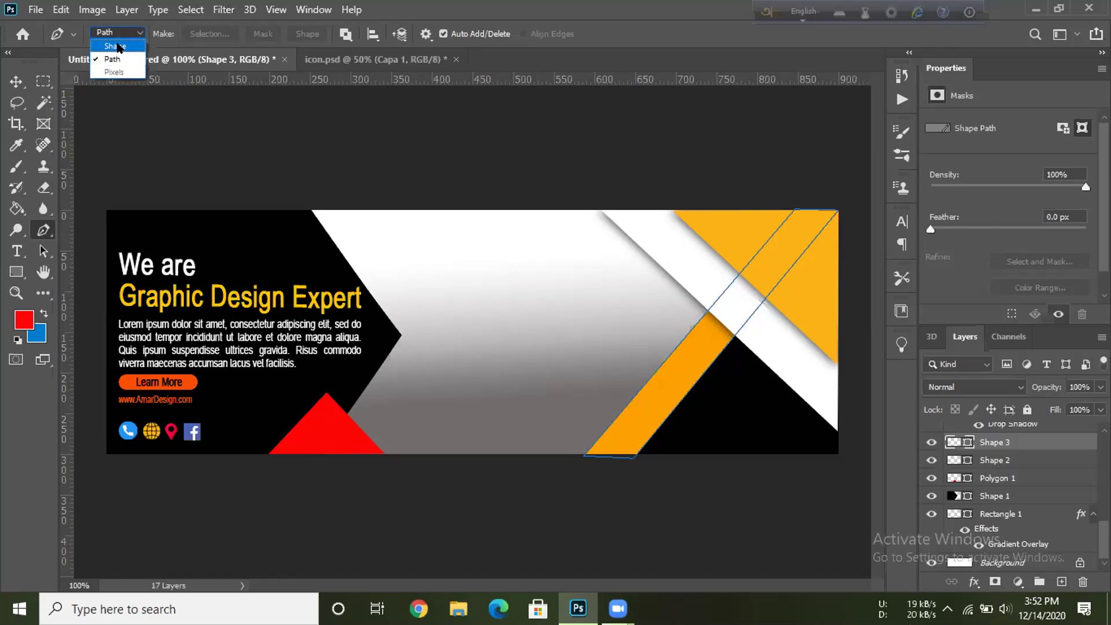
click(117, 47)
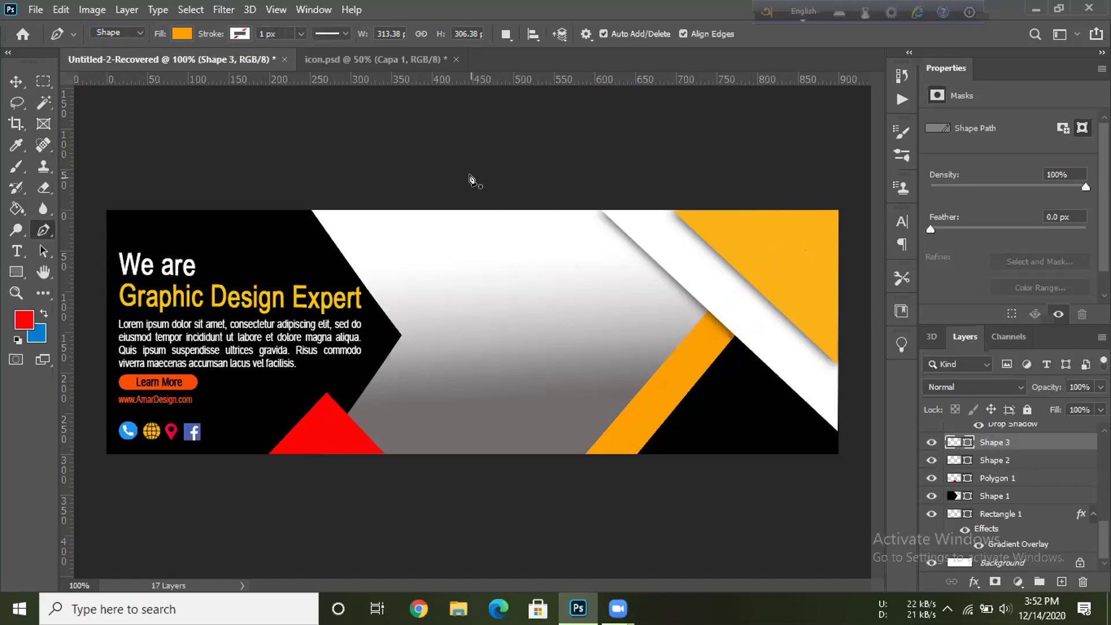
click(183, 34)
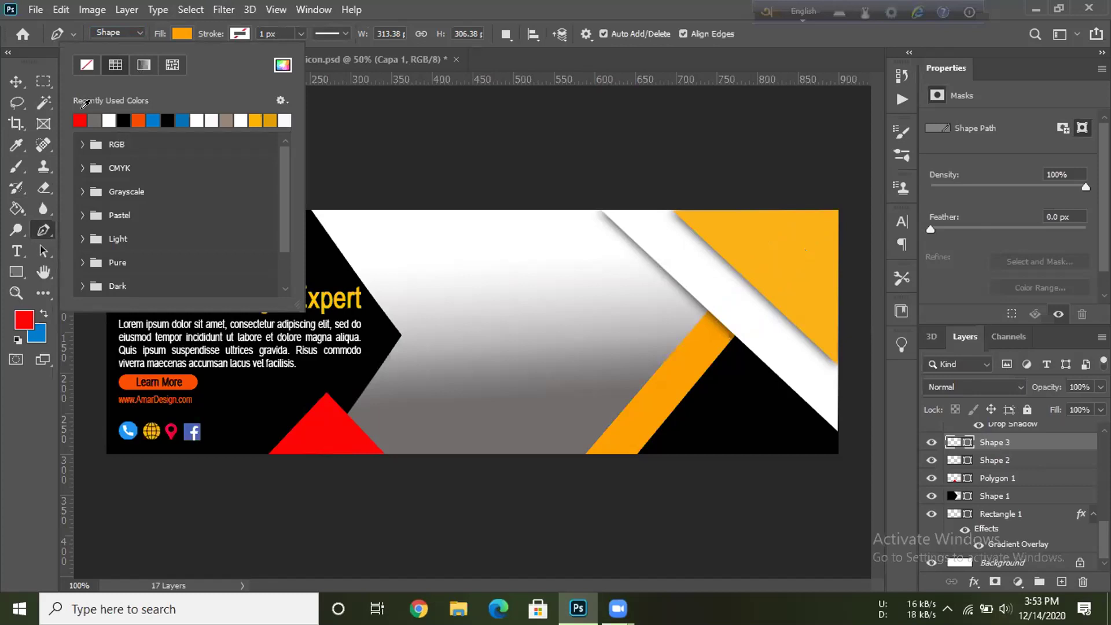
click(138, 118)
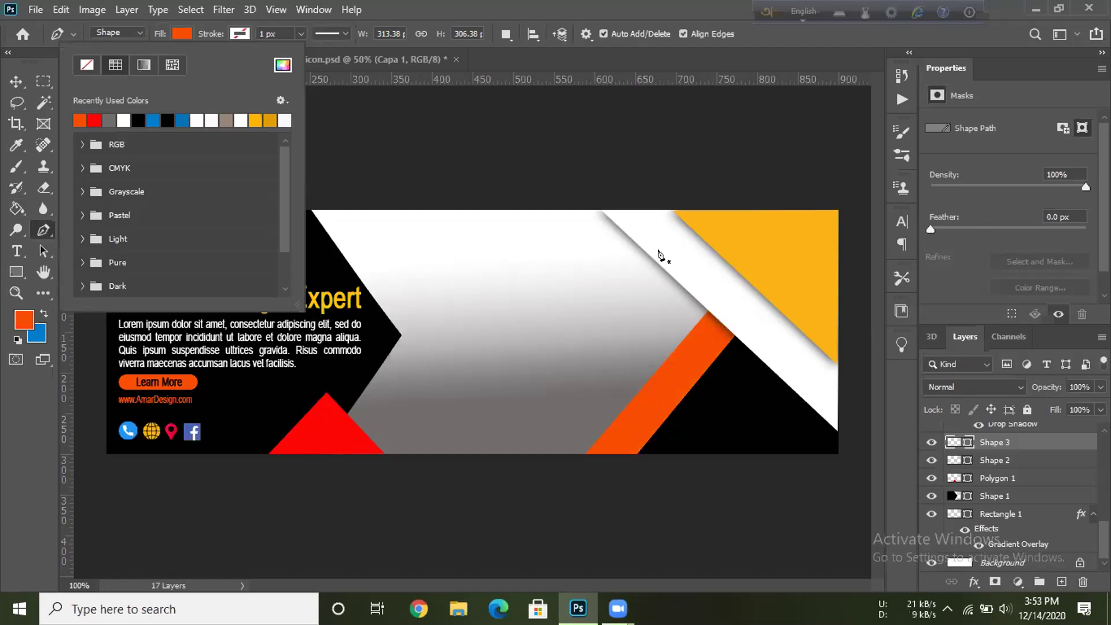
Search Unsplash in the browser for "damage cell phone" and look through the photos for a suitable image
click(500, 74)
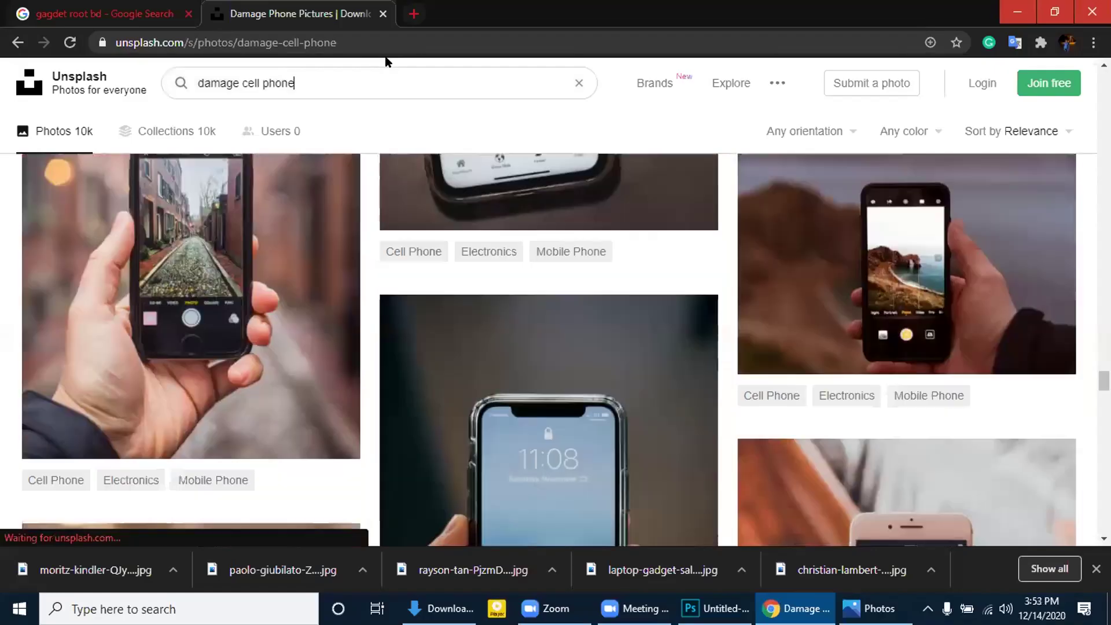
key(Return)
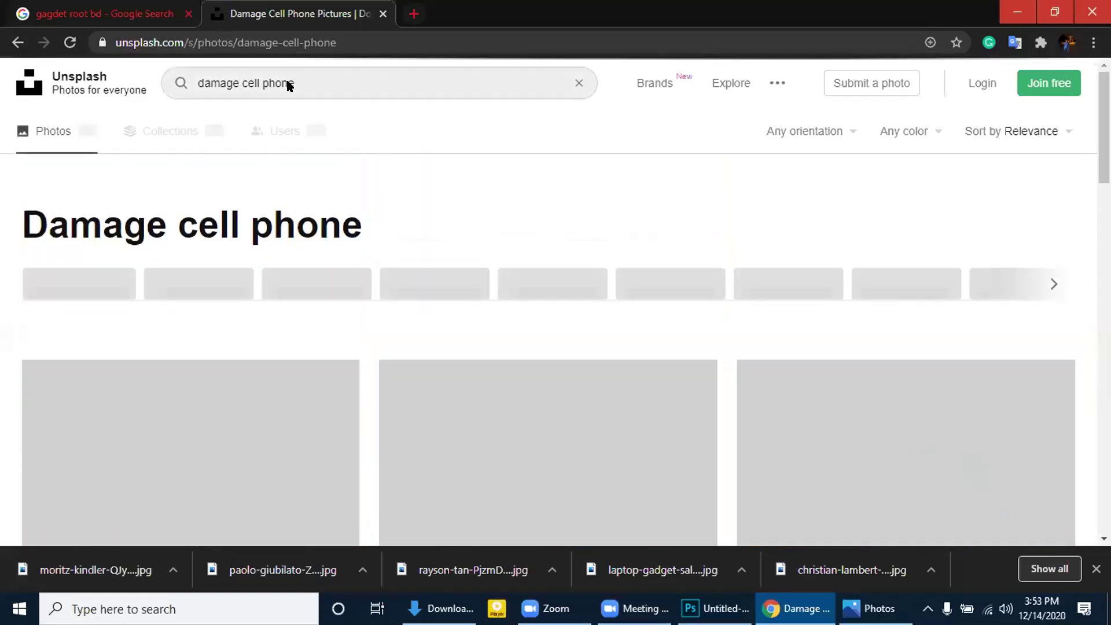
scroll(470, 266, down, 3)
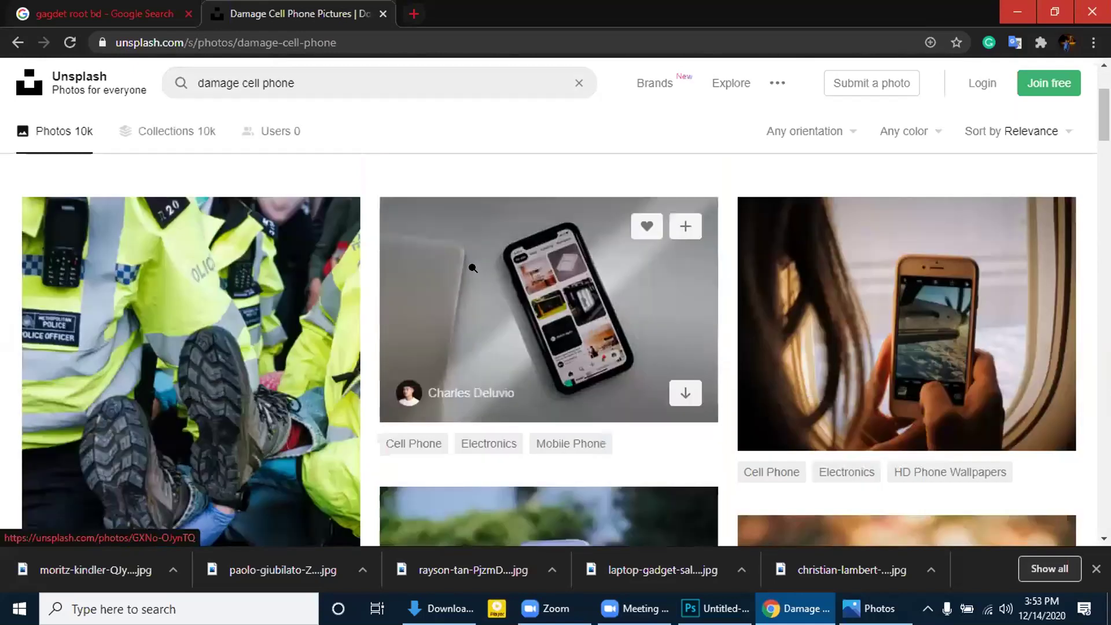
scroll(473, 268, down, 5)
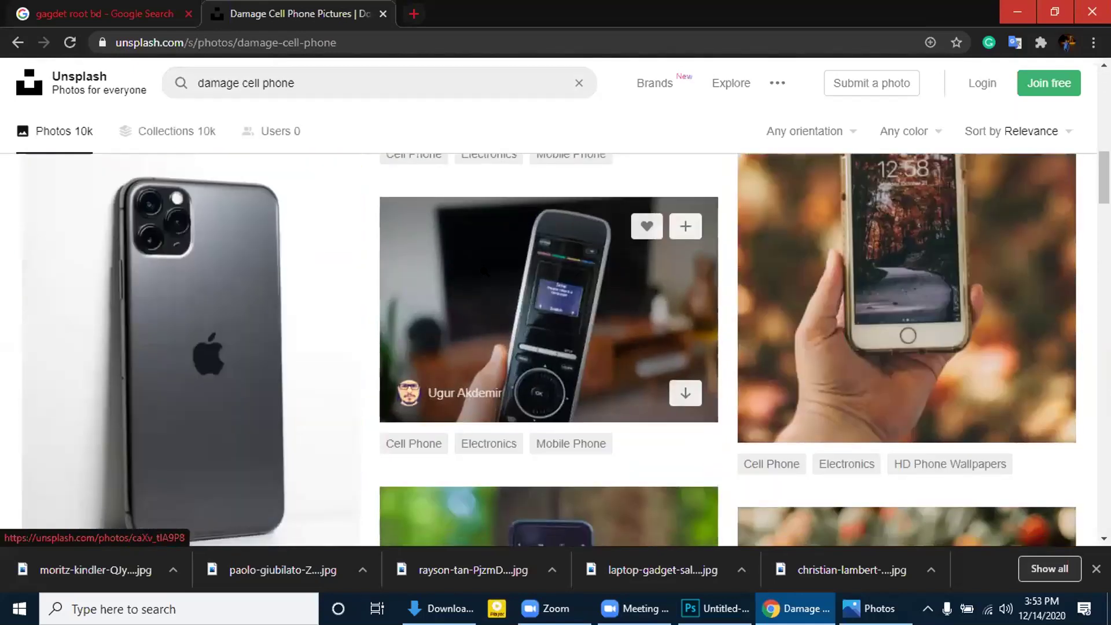
scroll(484, 272, down, 12)
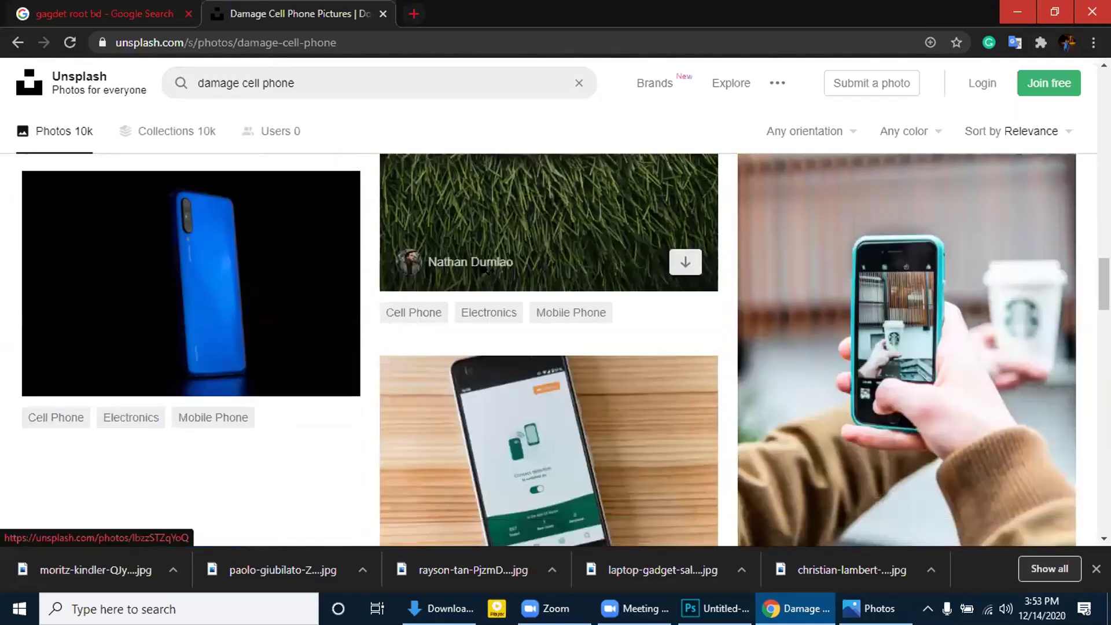
scroll(485, 271, down, 5)
scroll(486, 273, down, 3)
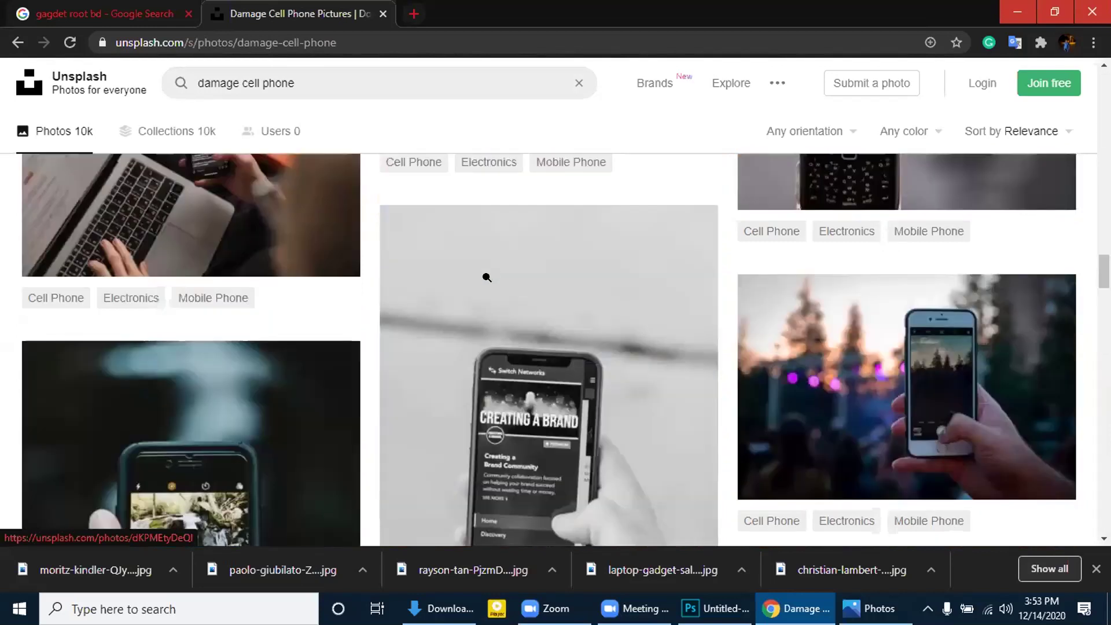
scroll(487, 278, down, 5)
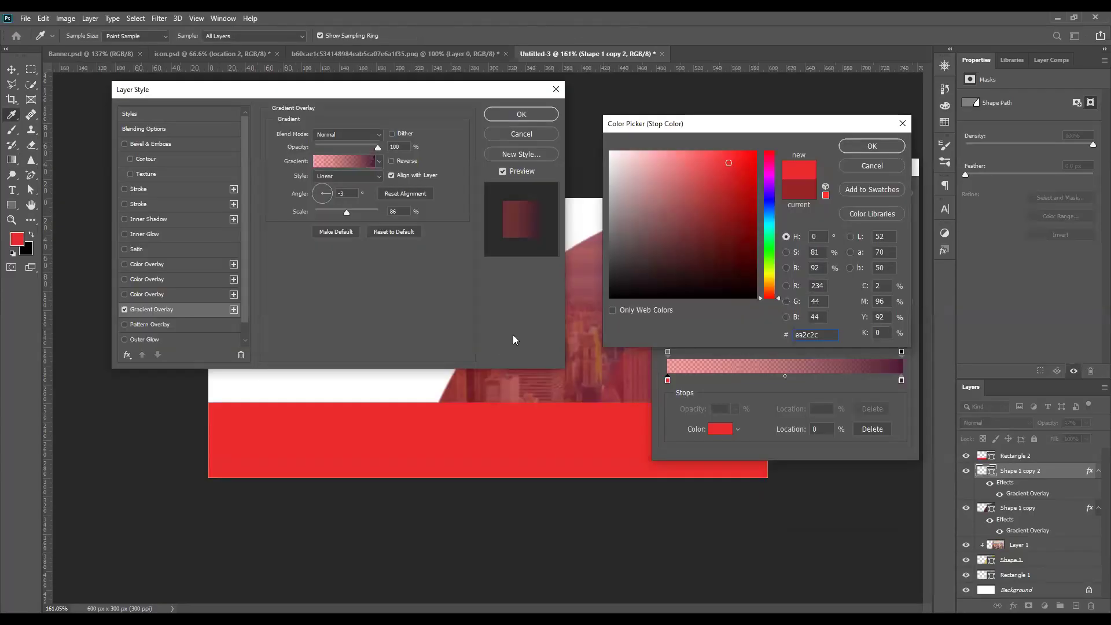
Apply ea2c2c as the starting colour stop of the Shape 1 copy 2 layer's gradient overlay
click(862, 146)
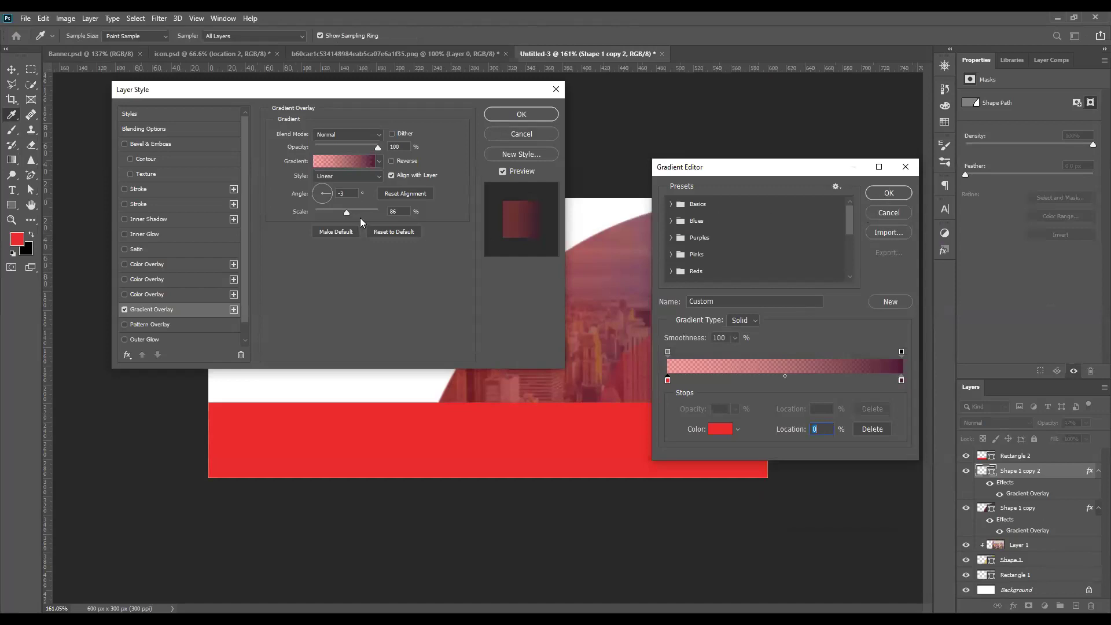
click(870, 197)
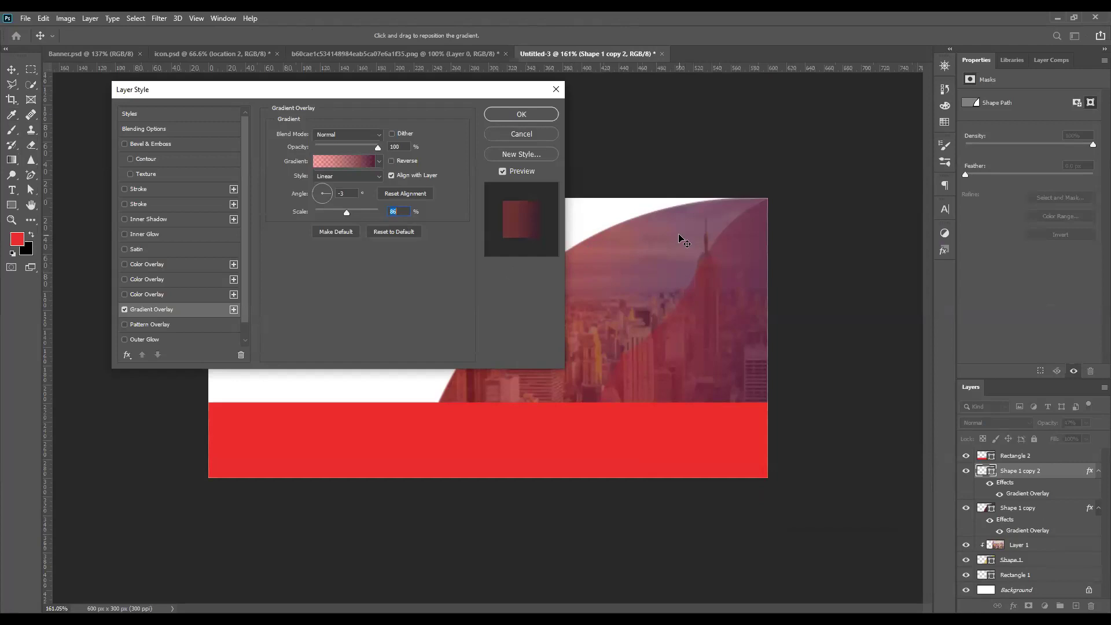
click(532, 115)
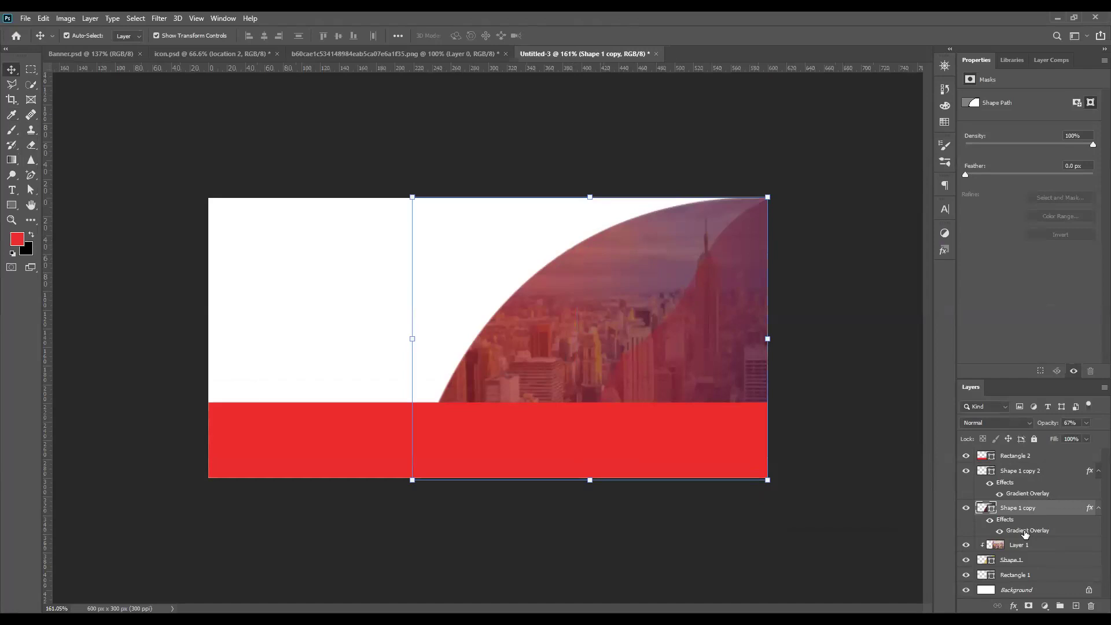
In the Shape 1 copy layer's gradient overlay, sample the banner's red for the starting colour stop and set the starting opacity stop to 57%
double_click(1025, 531)
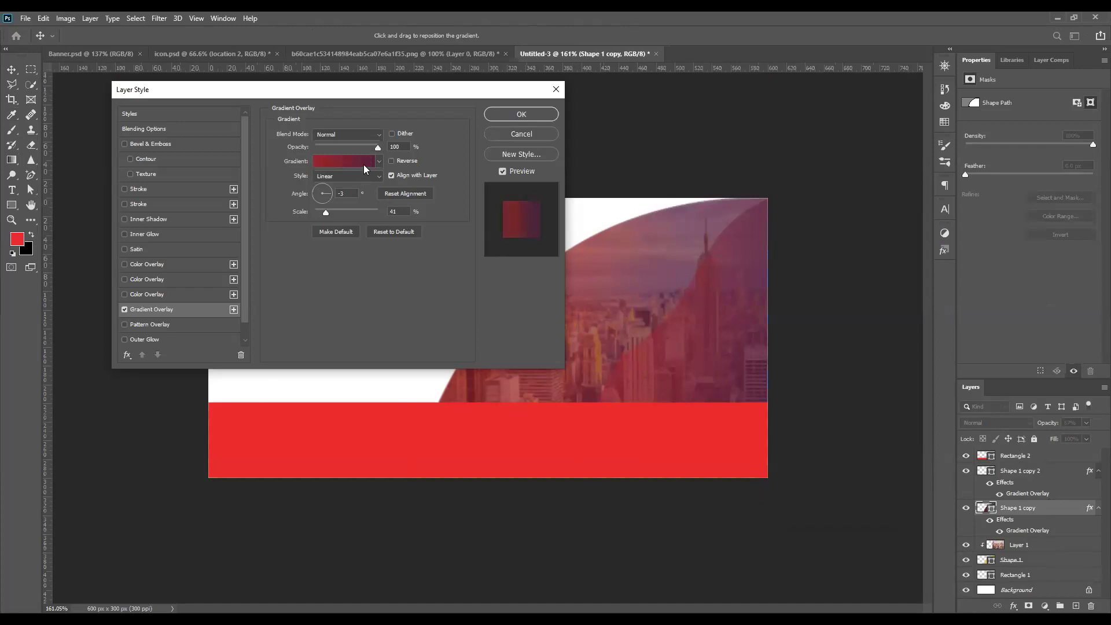
click(345, 161)
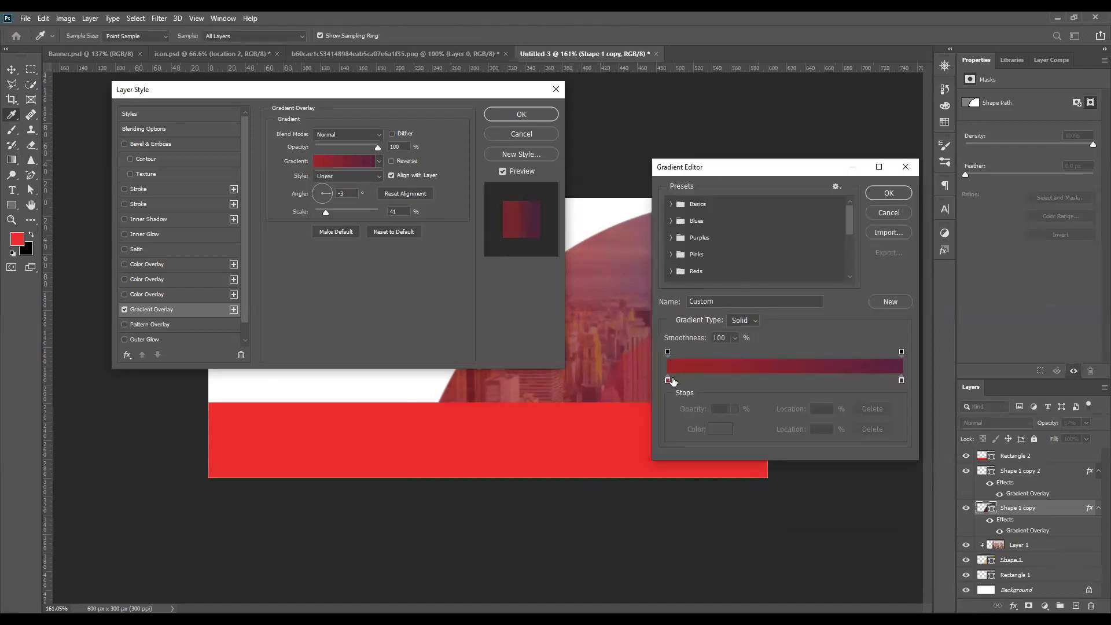
click(668, 380)
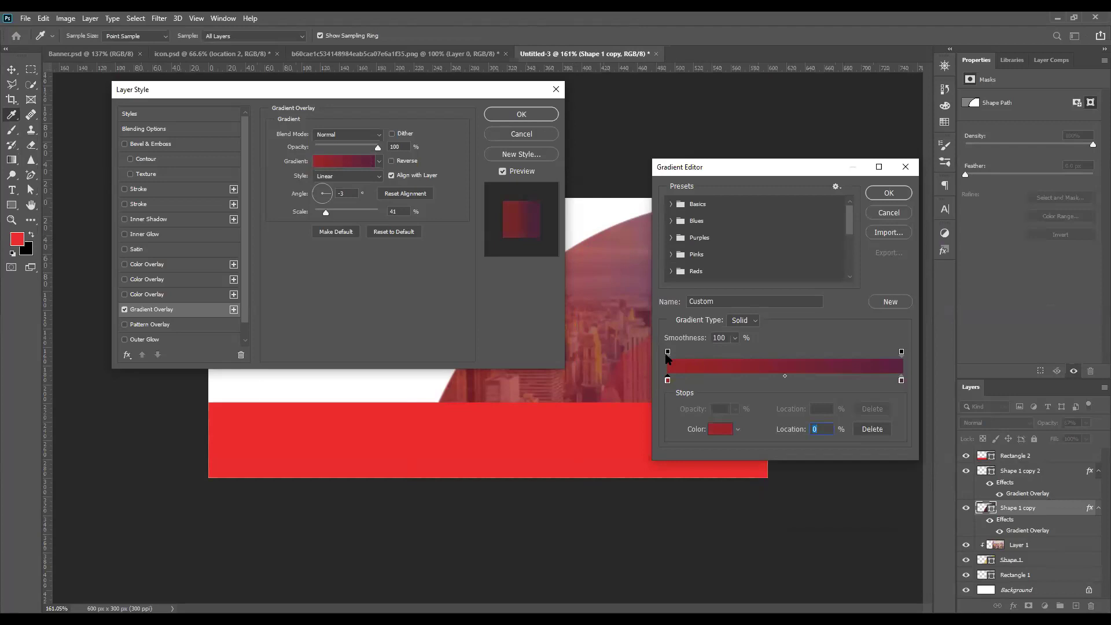
click(495, 421)
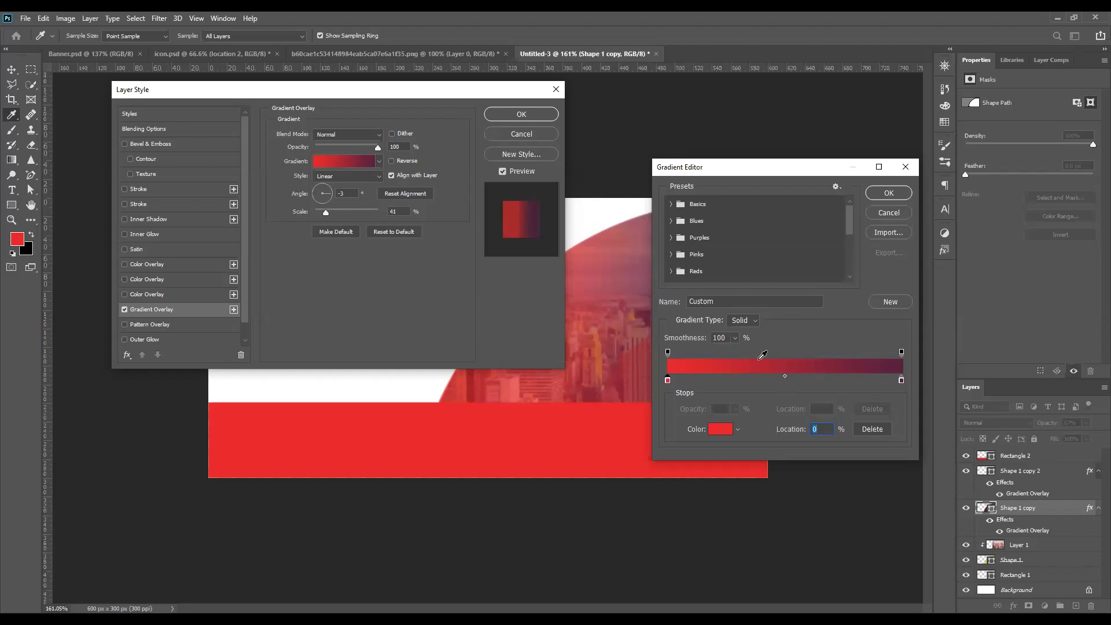
click(668, 352)
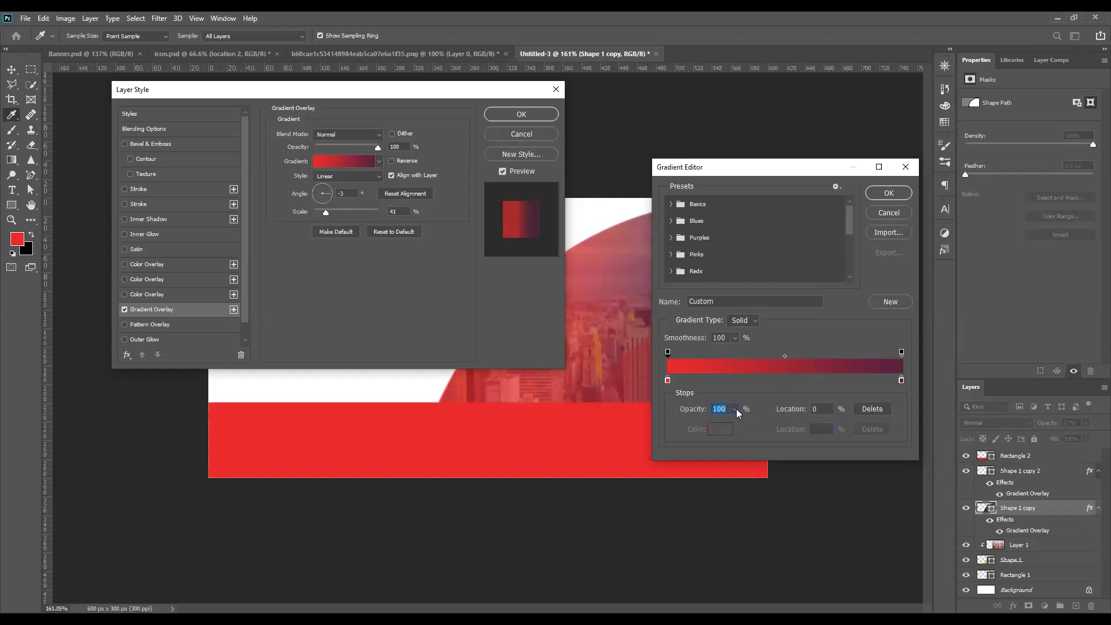
drag(735, 409, 711, 425)
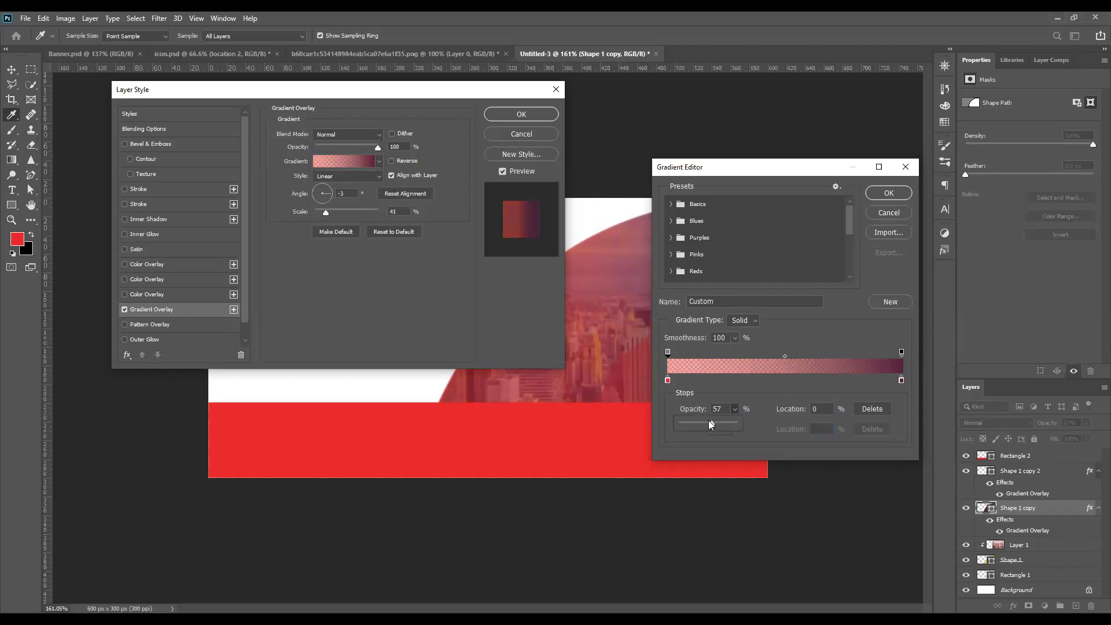
Add a second red colour stop near the gradient's start and an opacity stop at 18%, and adjust that stop's opacity
click(701, 380)
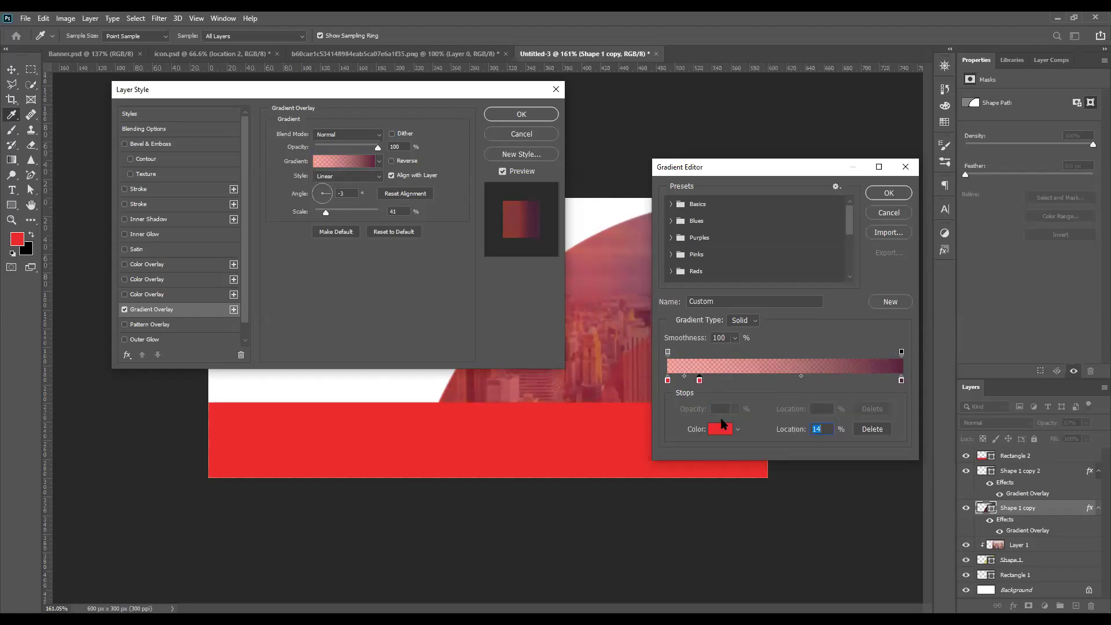
drag(701, 380, 714, 381)
click(668, 352)
drag(669, 354, 713, 355)
click(668, 352)
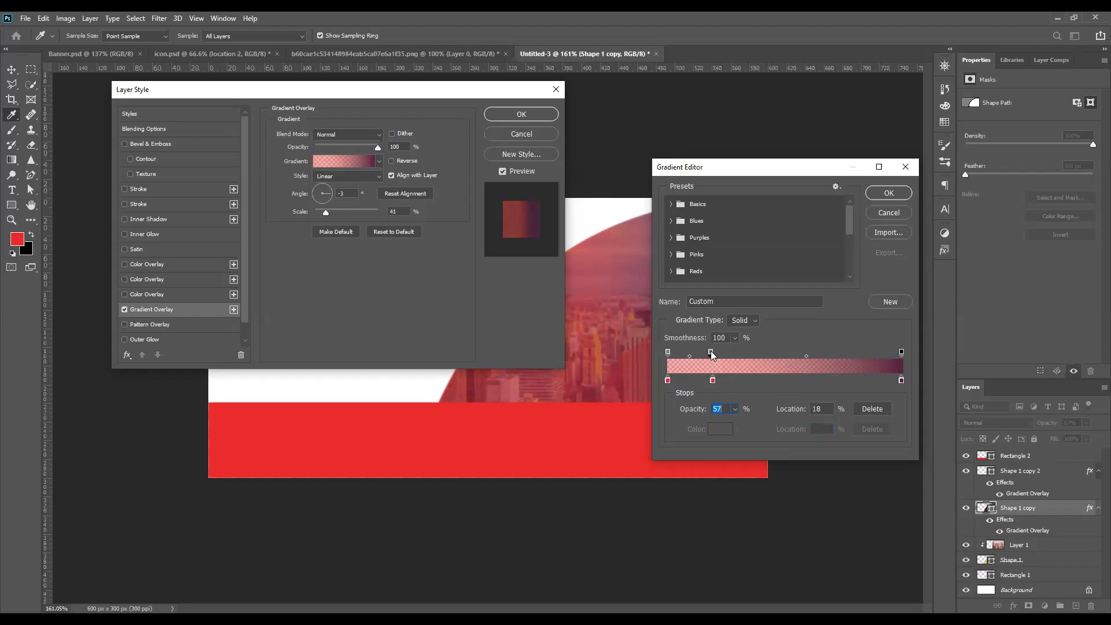
drag(735, 408, 746, 425)
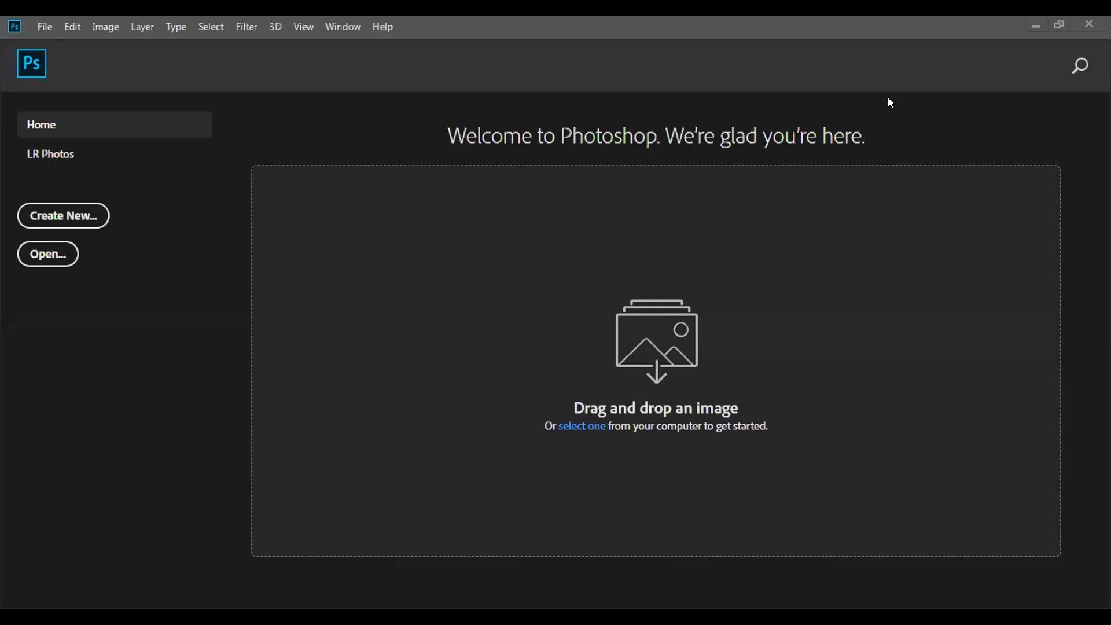
Open web banner.psd from the Downloads folder
click(43, 27)
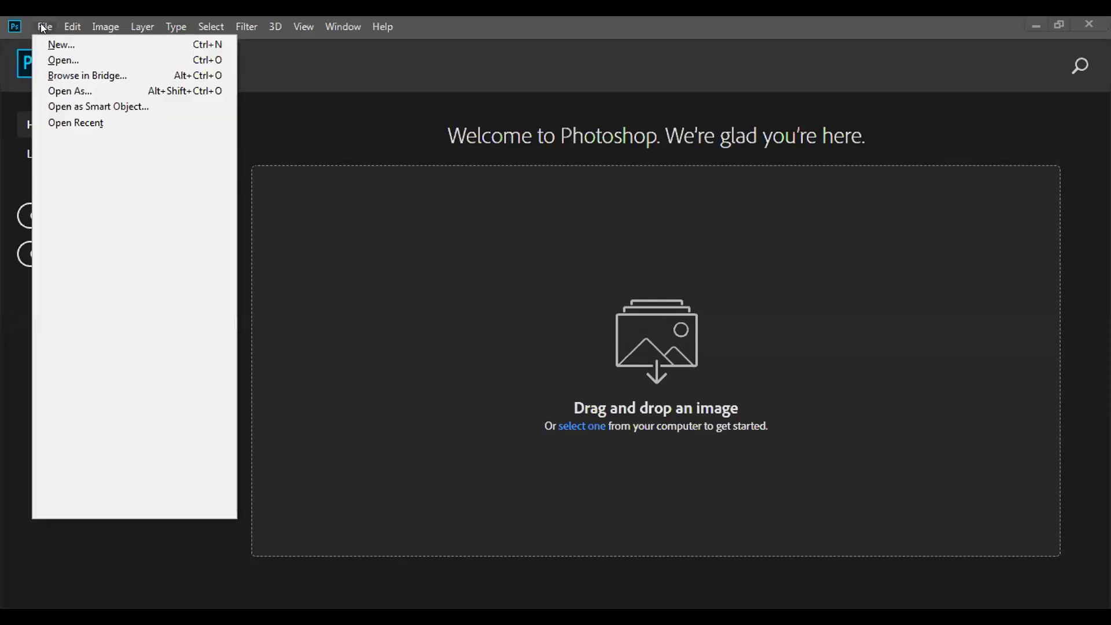
click(62, 60)
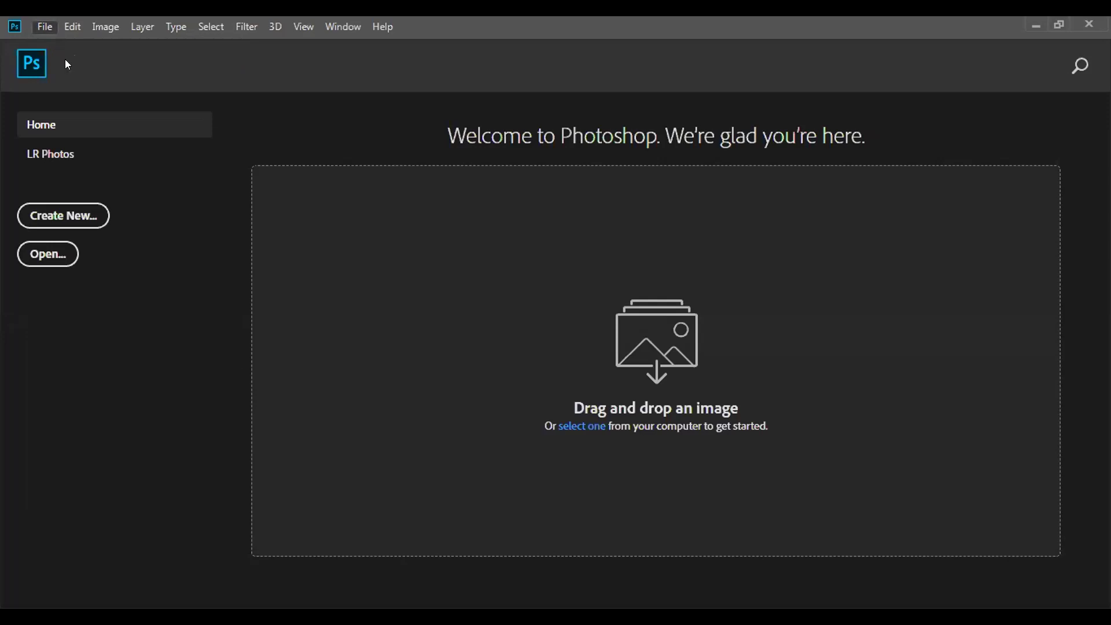
key(ctrl+o)
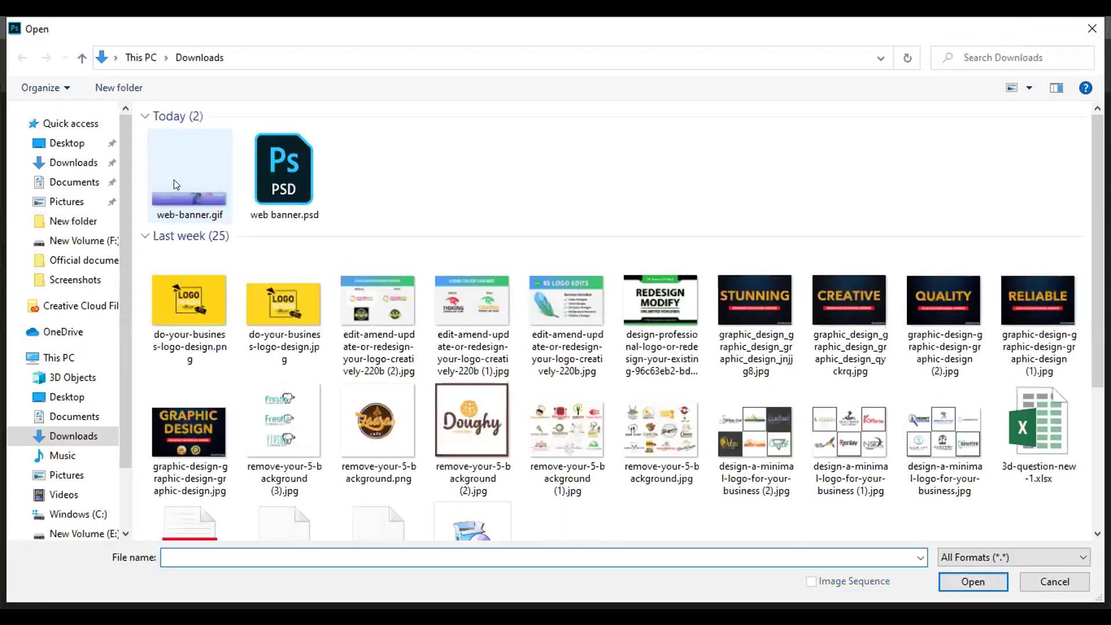
click(173, 180)
click(253, 191)
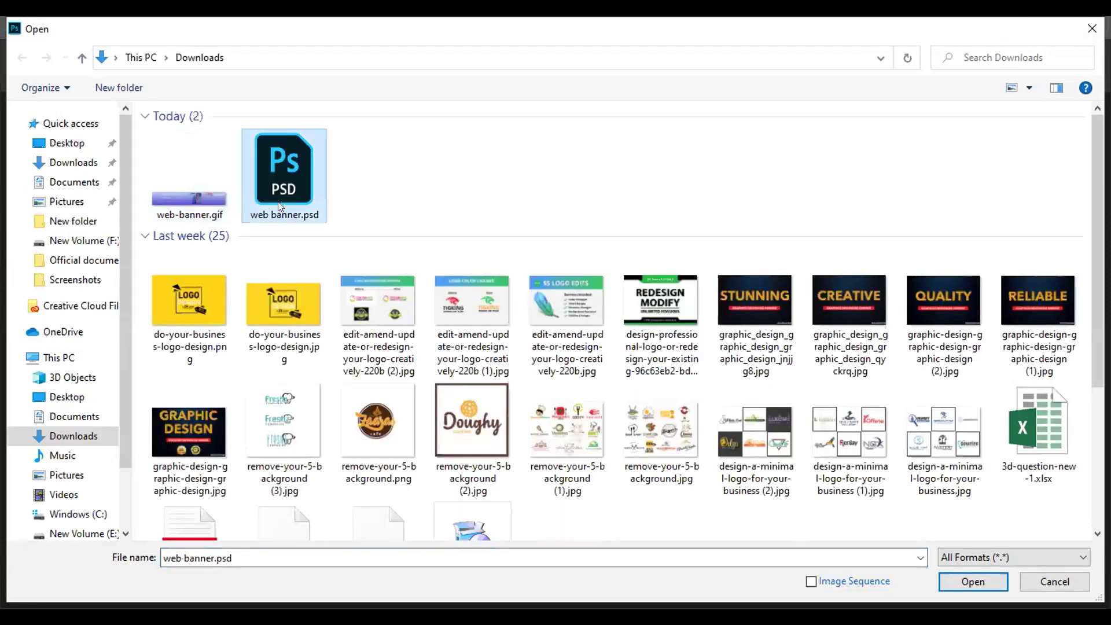
click(982, 583)
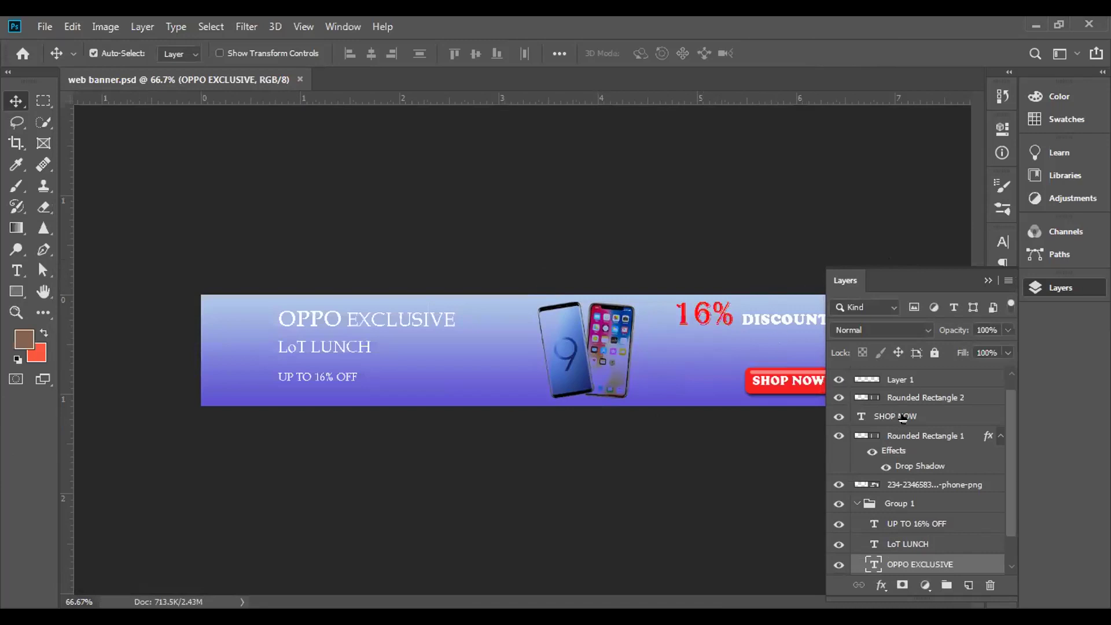
Look through the OPPO web banner's layers and collapse the layer list to view the whole banner
scroll(919, 470, down, 1)
scroll(910, 504, up, 3)
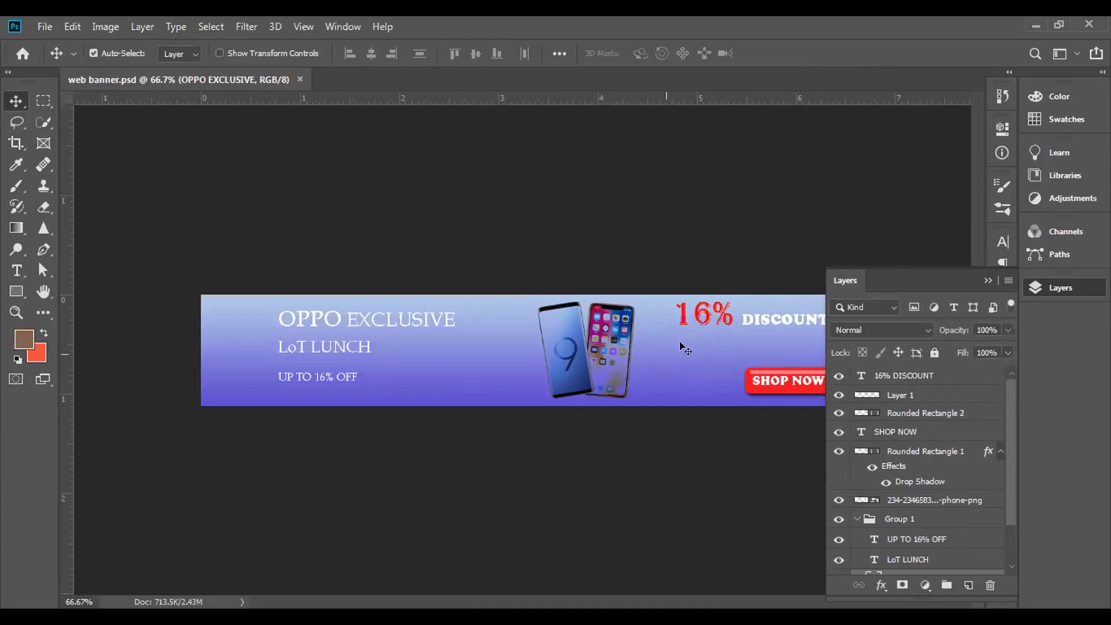
click(988, 280)
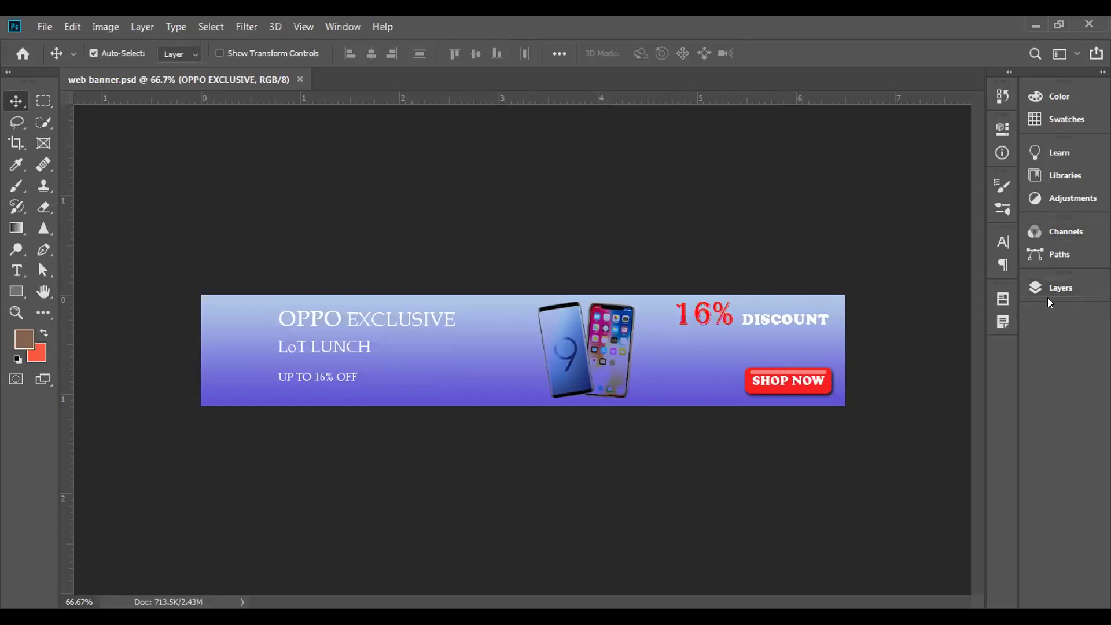
Switch to the Motion workspace and create a frame animation for the web banner
click(1075, 52)
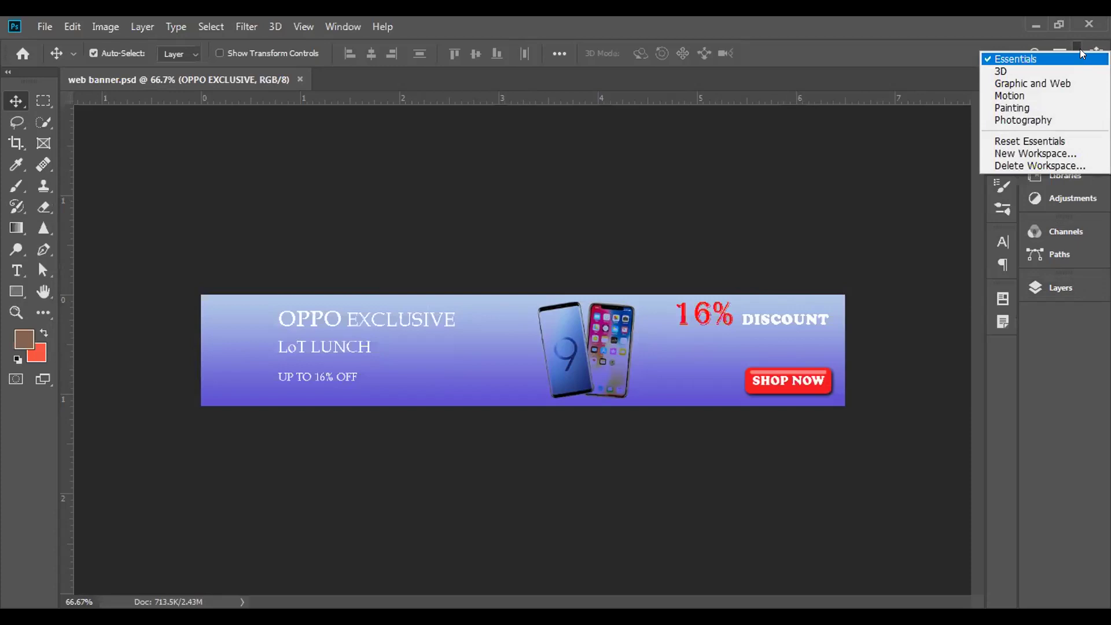
click(1049, 102)
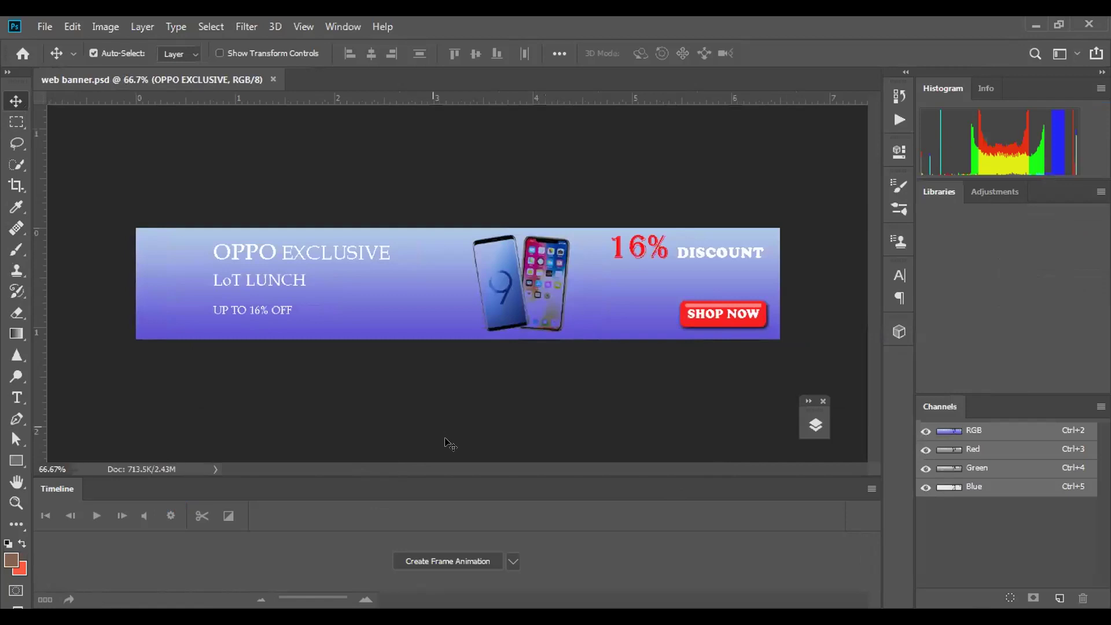
click(512, 562)
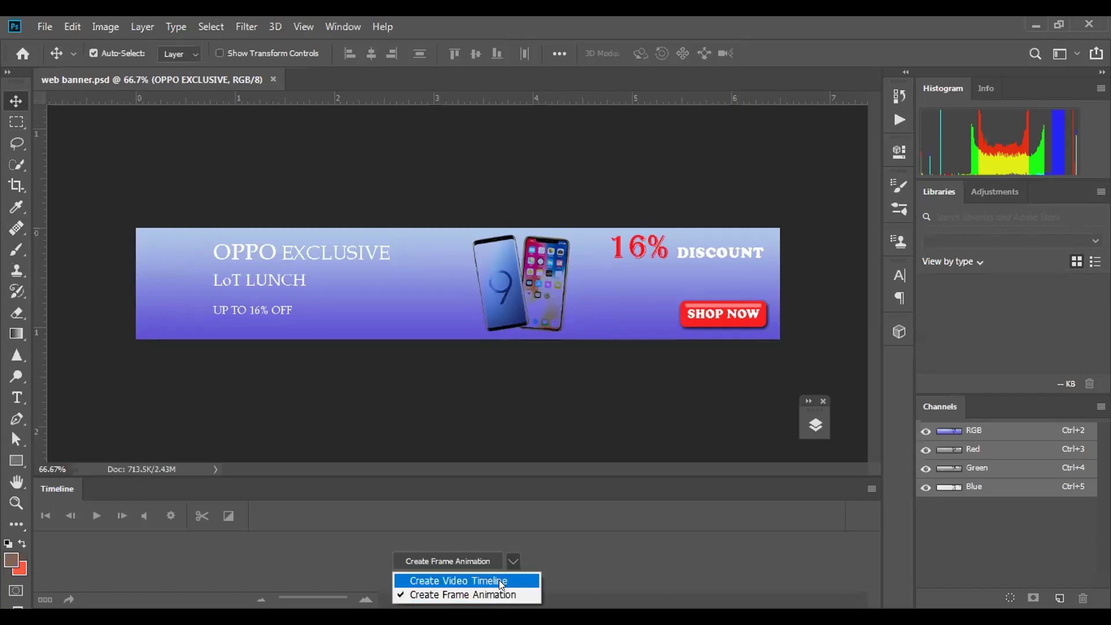
click(502, 596)
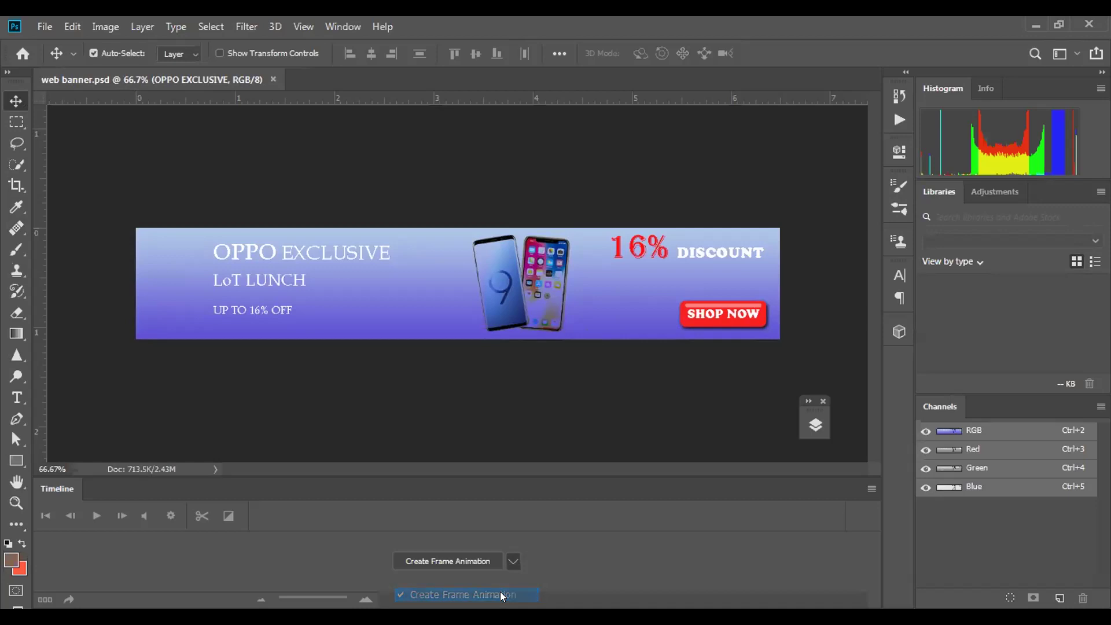
click(450, 562)
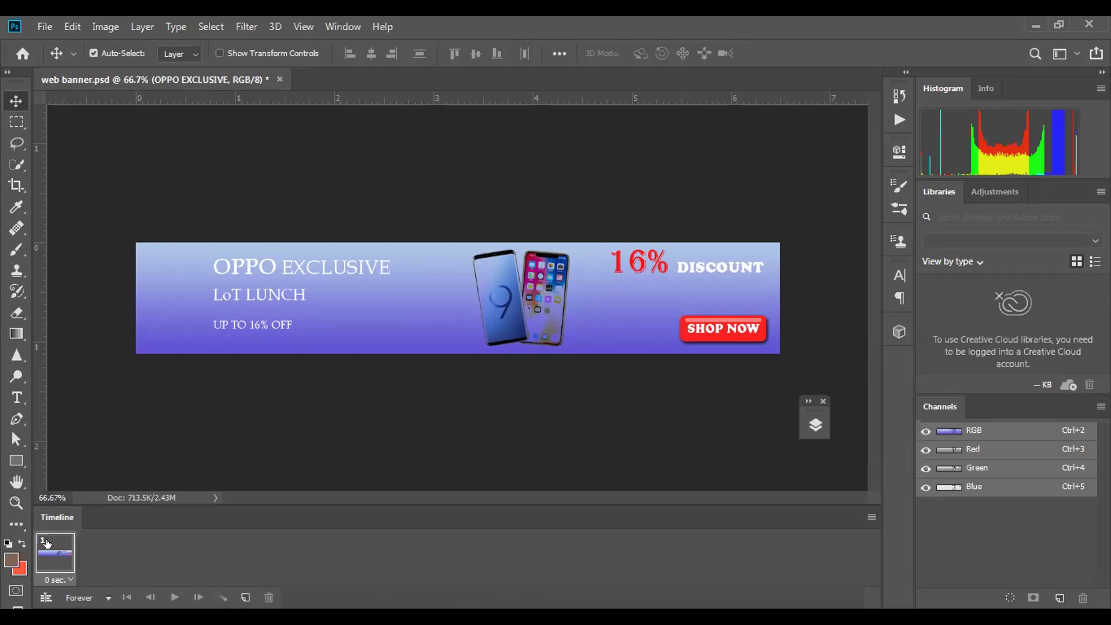
Duplicate the first animation frame five times to make six frames
click(245, 598)
click(245, 598)
click(245, 598)
click(245, 598)
click(245, 598)
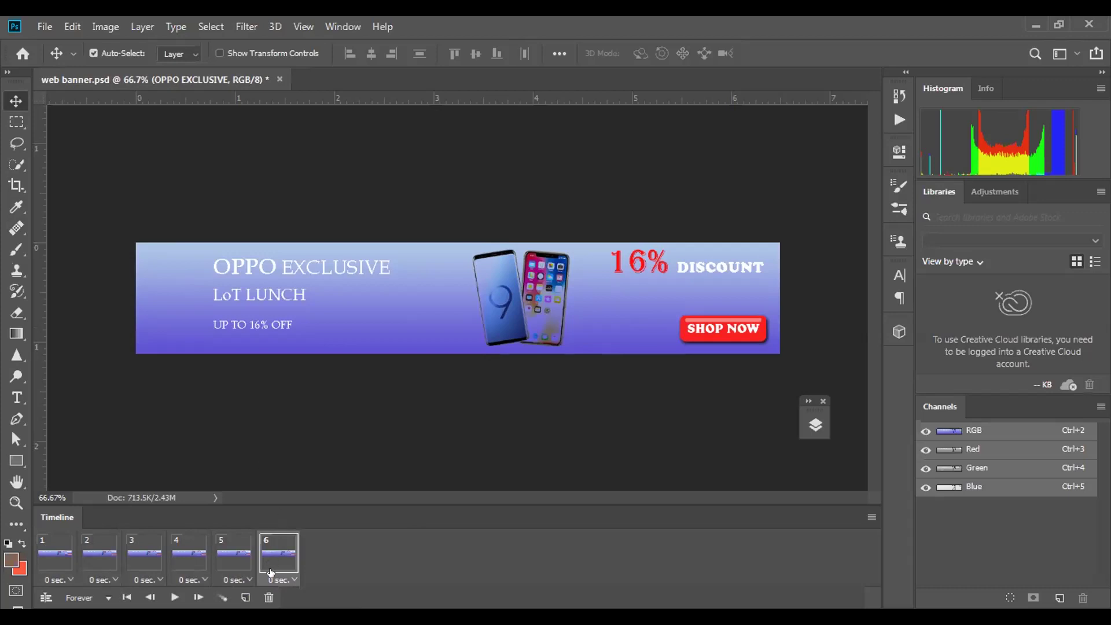
Delete animation frame 6 and replace it with a duplicate of frame 5
click(269, 597)
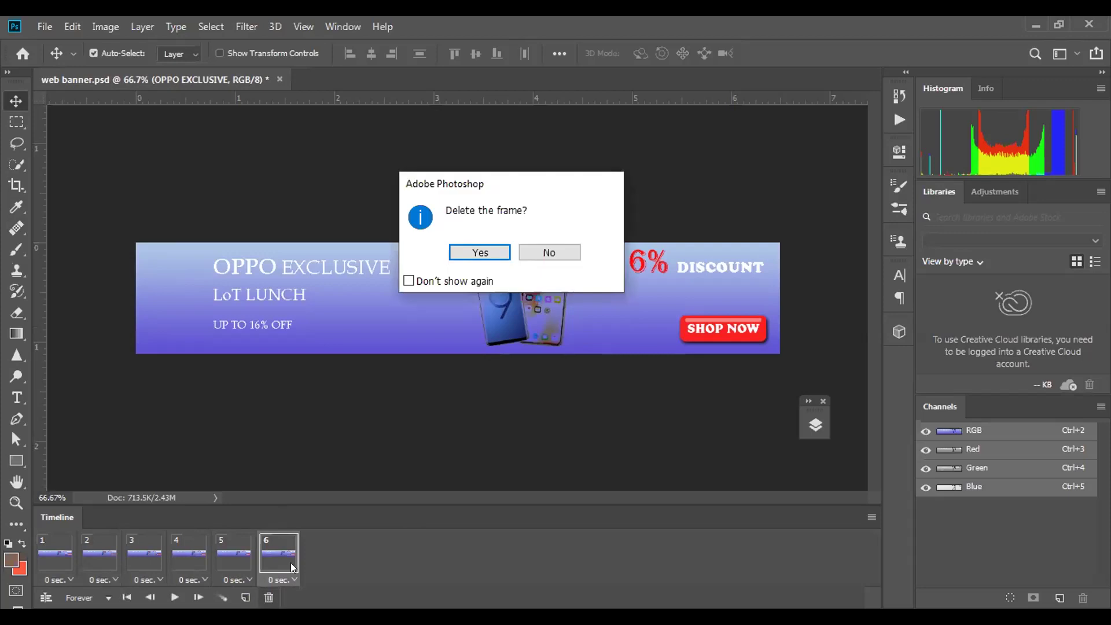
click(474, 252)
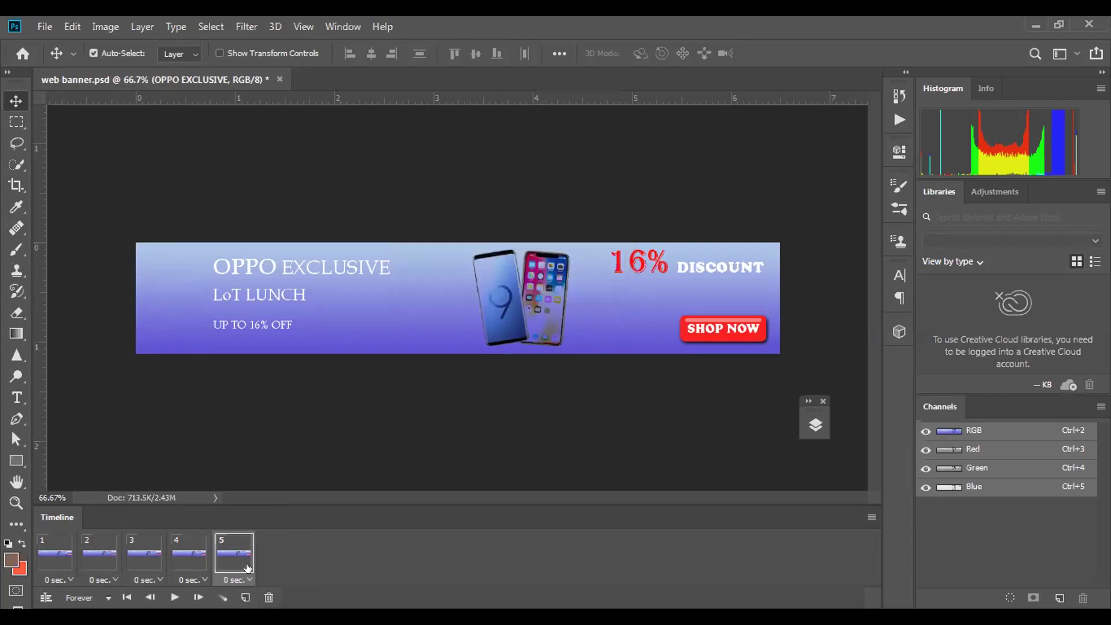
click(243, 597)
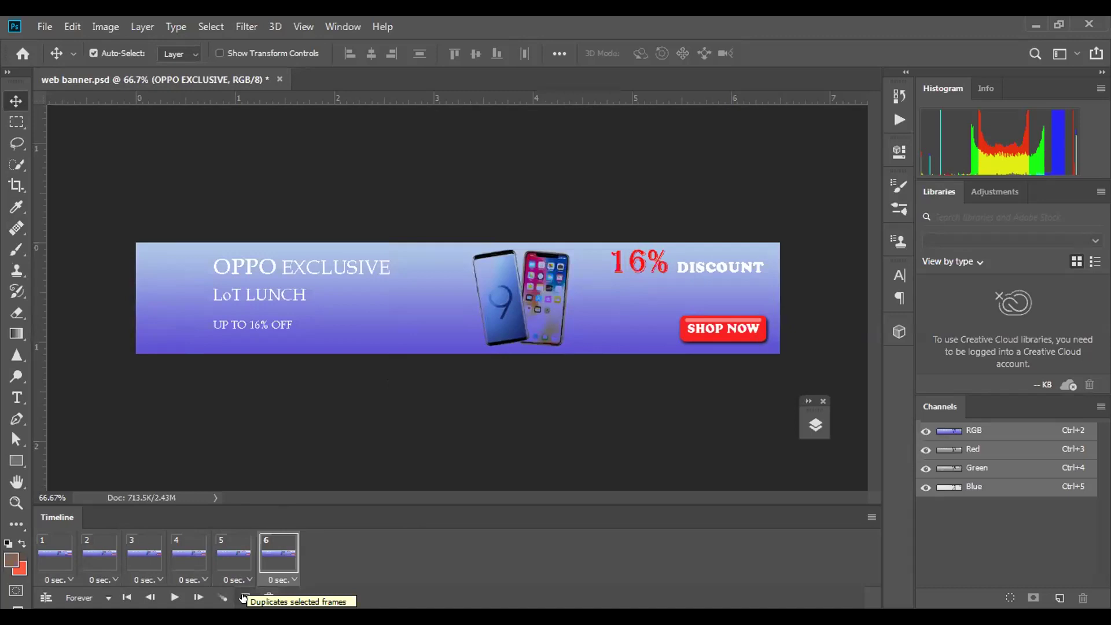
In frame 1, hide the SHOP NOW text, Rounded Rectangle 1 and Rounded Rectangle 2 layers, with the layer list opened beside the button
click(60, 557)
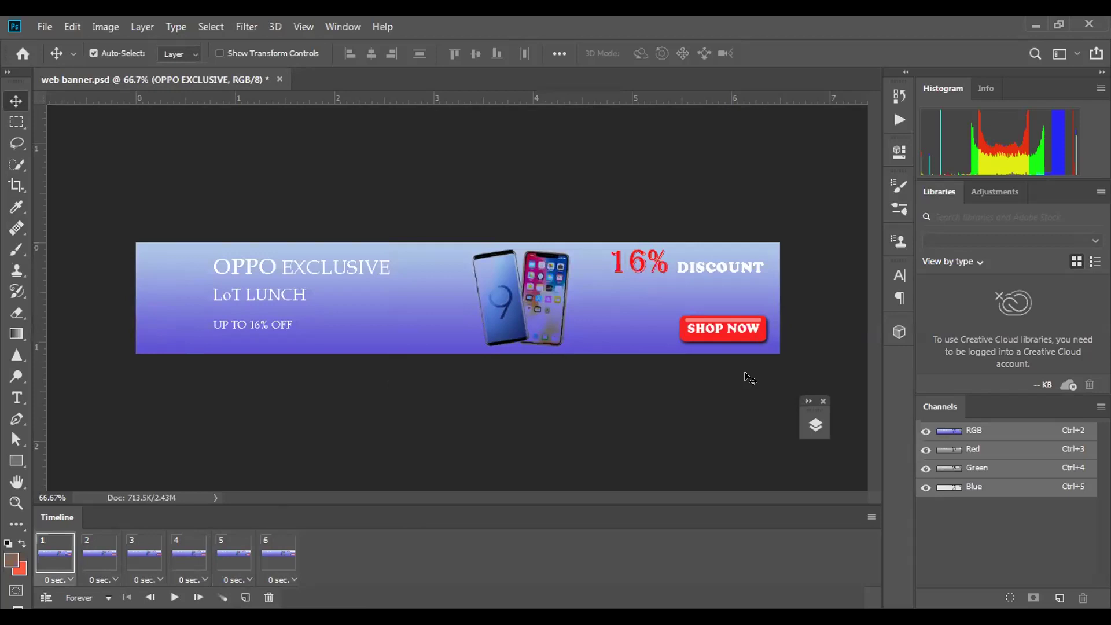
click(808, 401)
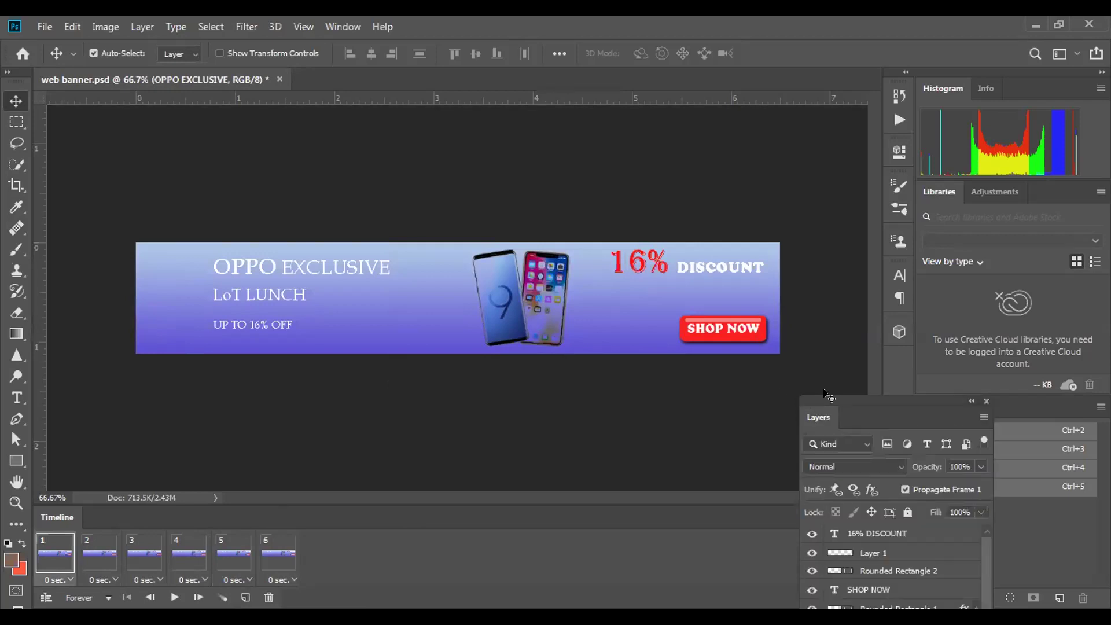
drag(860, 403, 744, 271)
drag(681, 68, 405, 96)
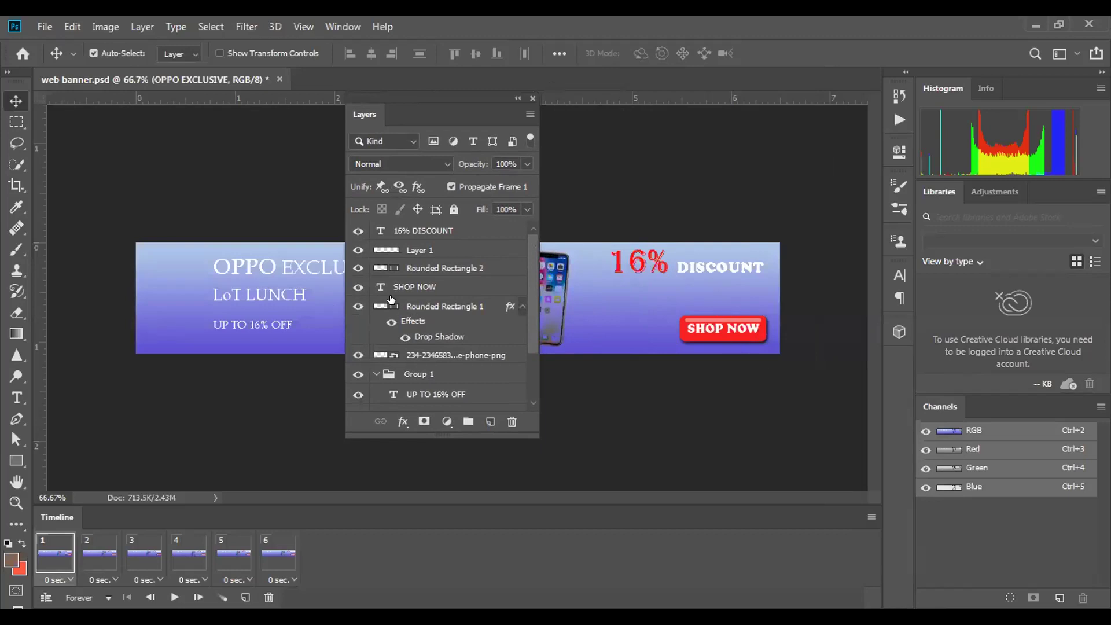
click(353, 288)
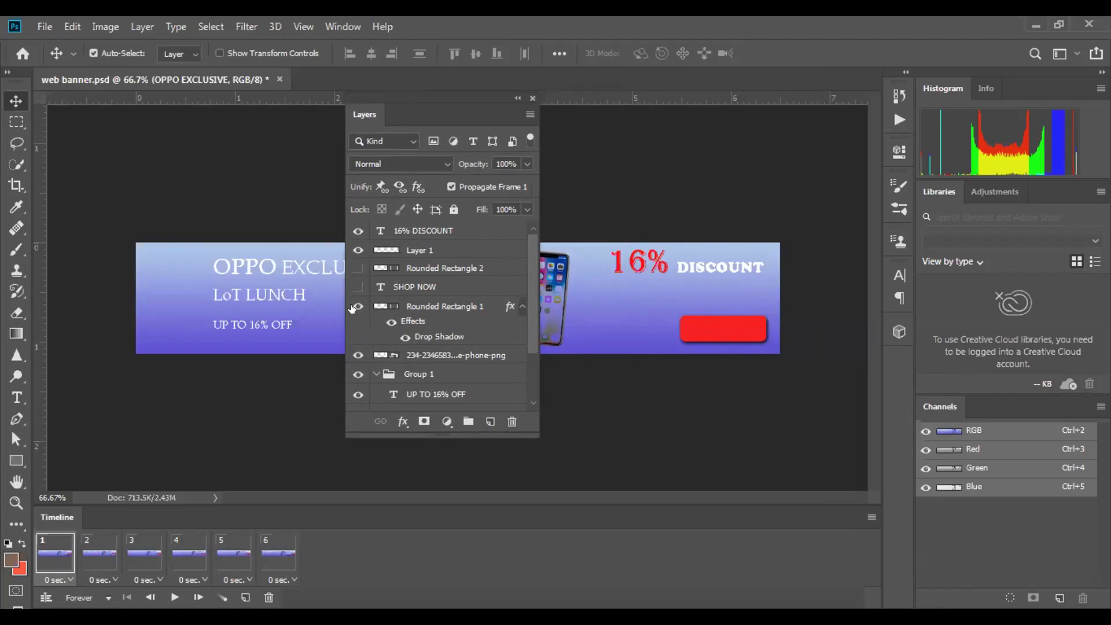
click(352, 306)
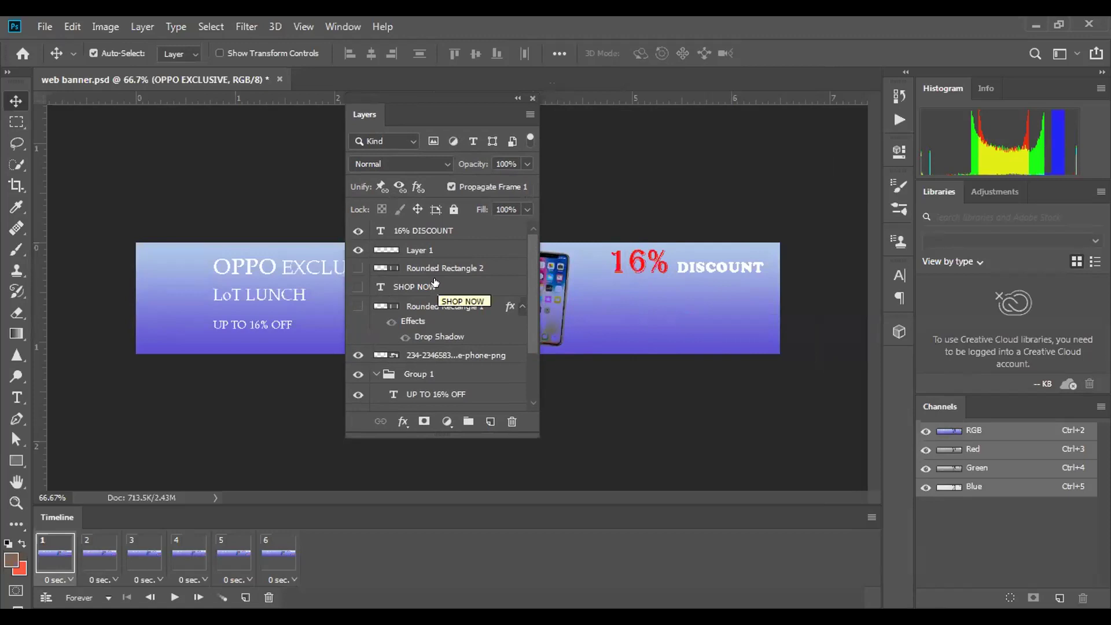
In frame 2, show the Rounded Rectangle 2, SHOP NOW and Rounded Rectangle 1 layers
click(90, 550)
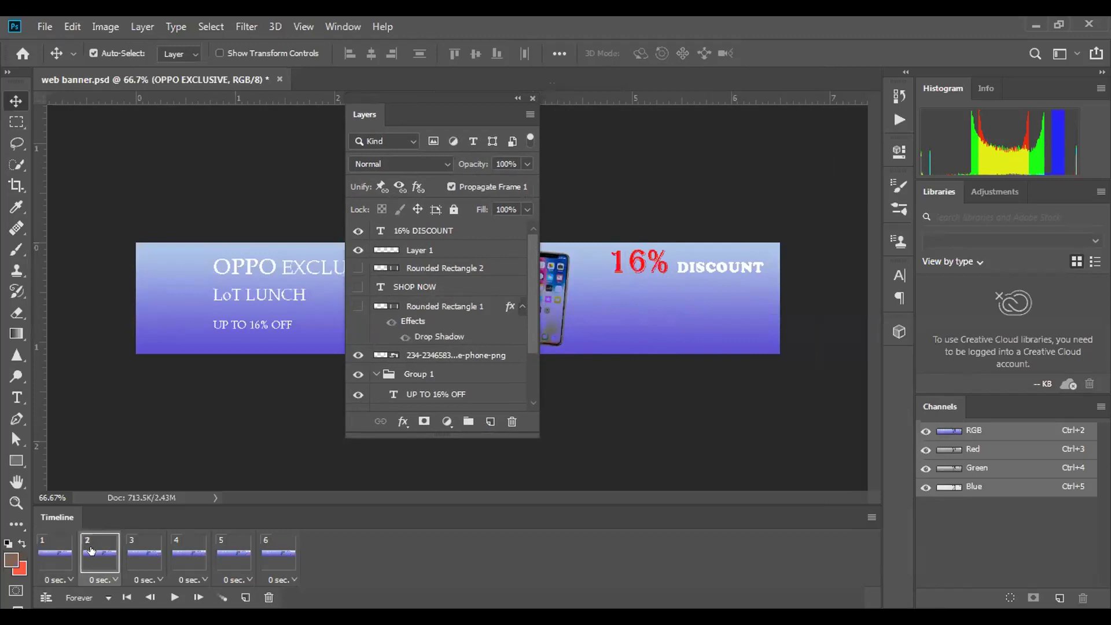
click(359, 268)
click(358, 287)
click(358, 306)
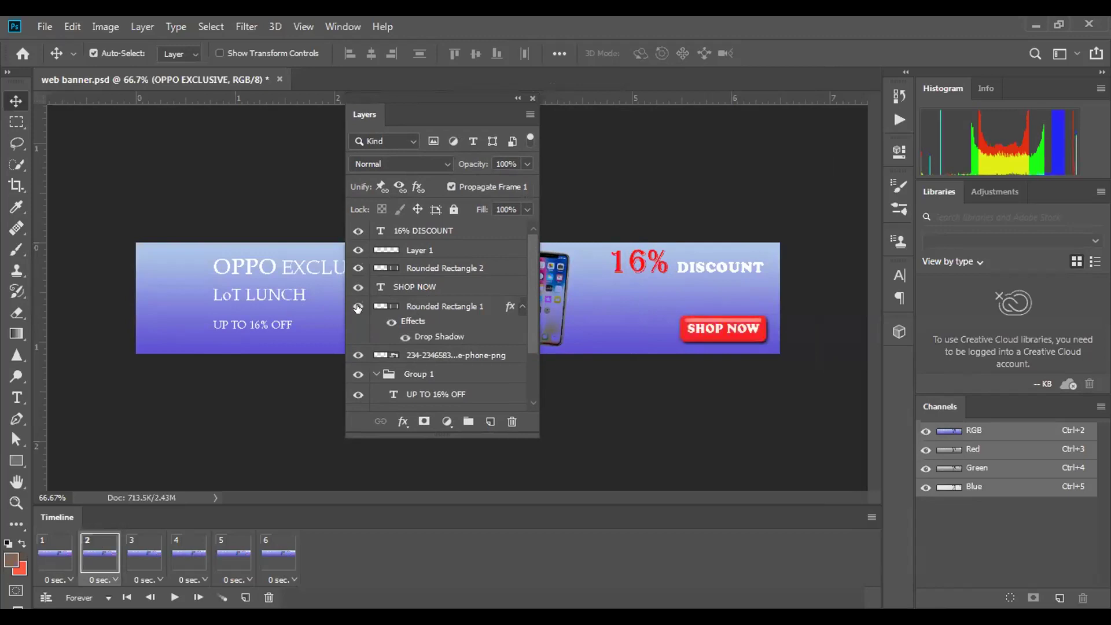
Show the Rounded Rectangle 2, SHOP NOW and Rounded Rectangle 1 layers in frames 4 and 6, and collapse the layer list
click(149, 555)
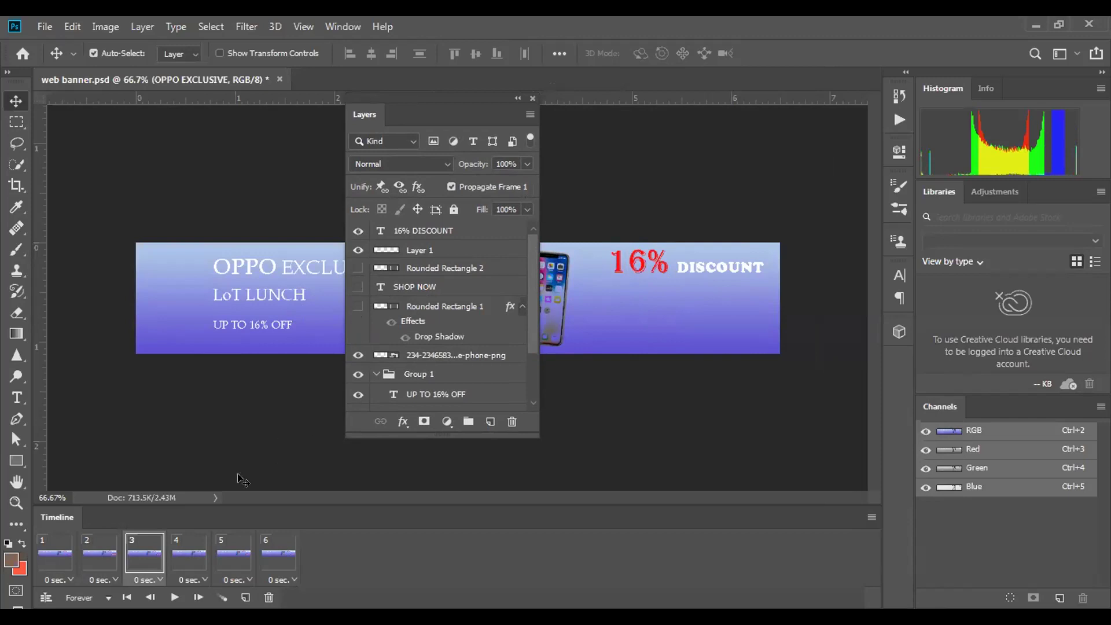
click(178, 553)
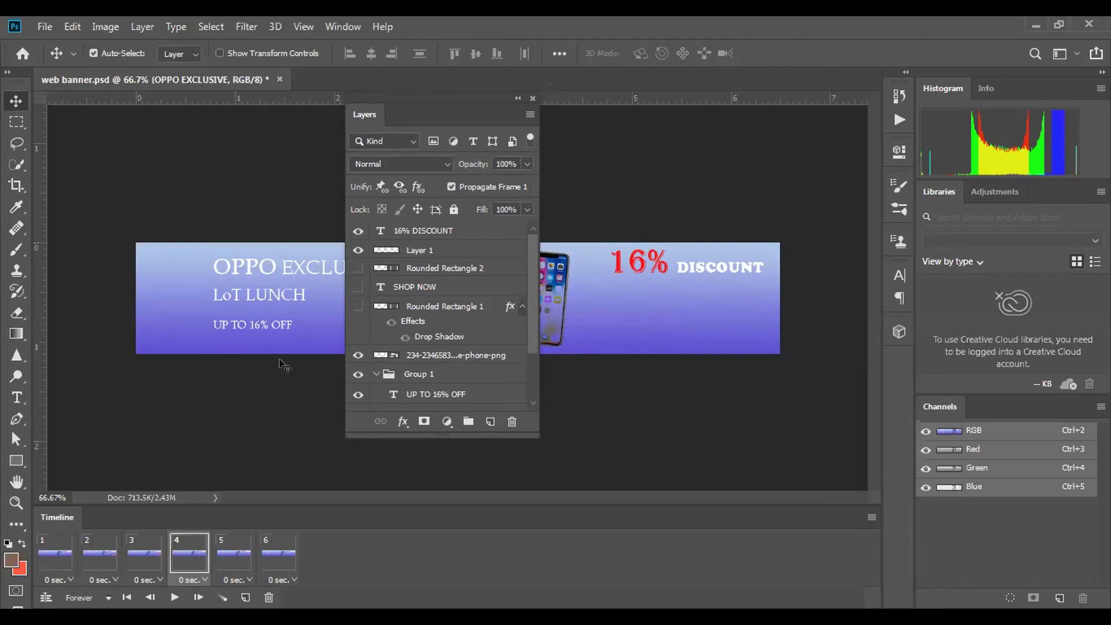
drag(357, 270, 359, 306)
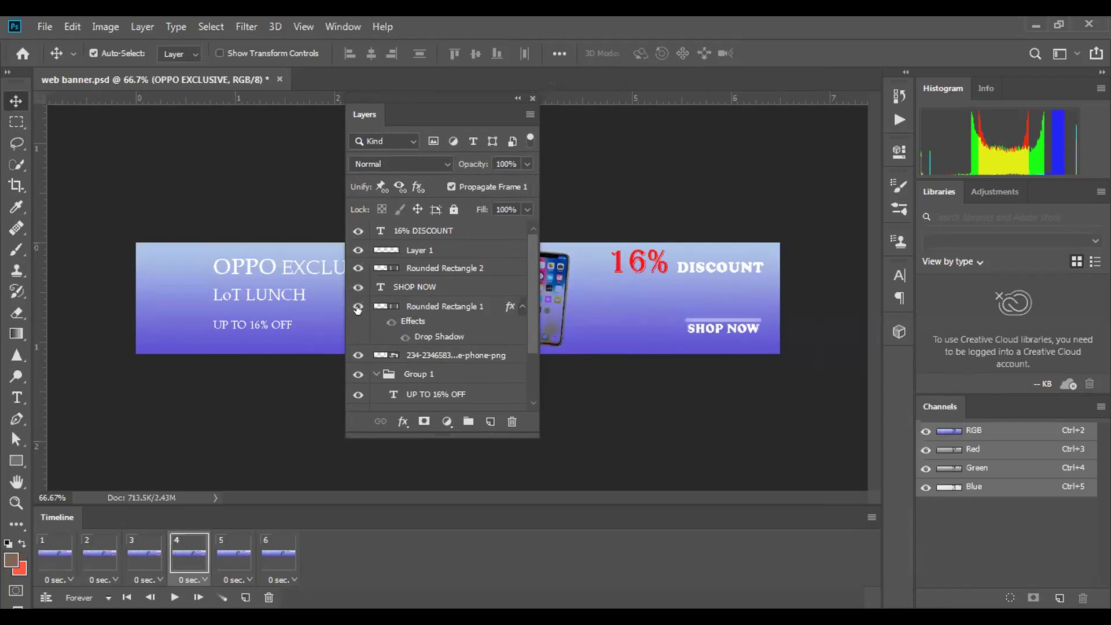
click(234, 552)
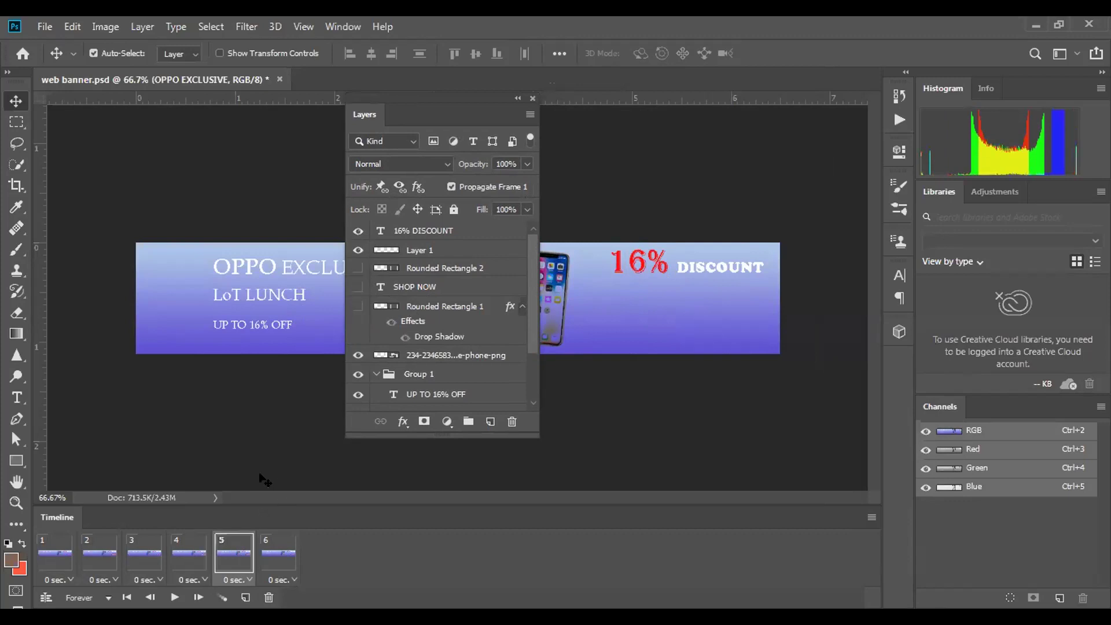
click(271, 557)
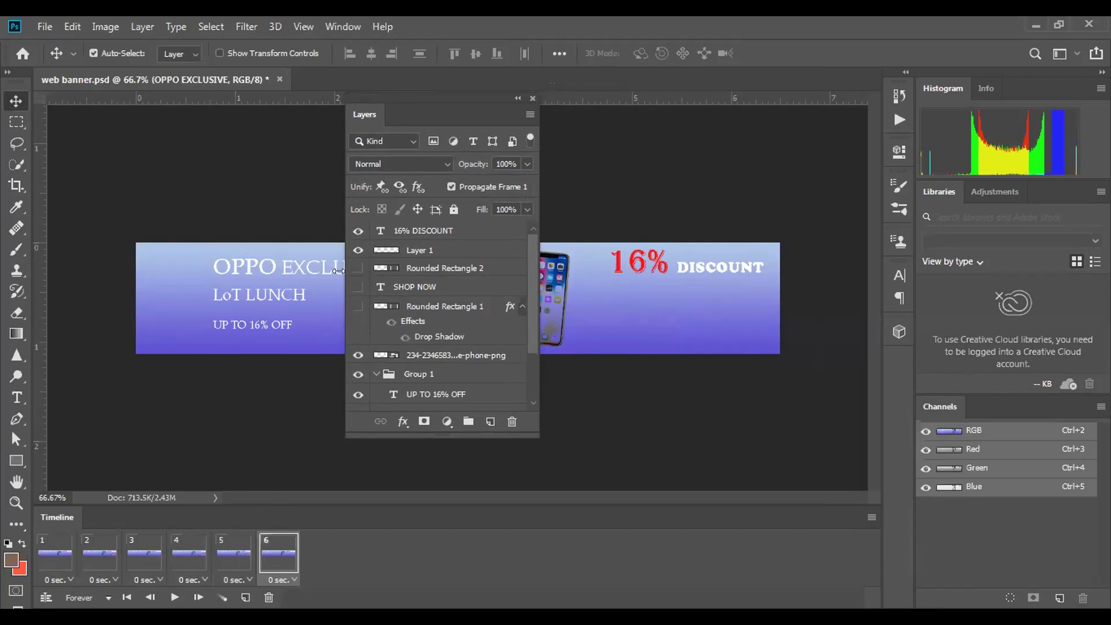
drag(357, 270, 357, 305)
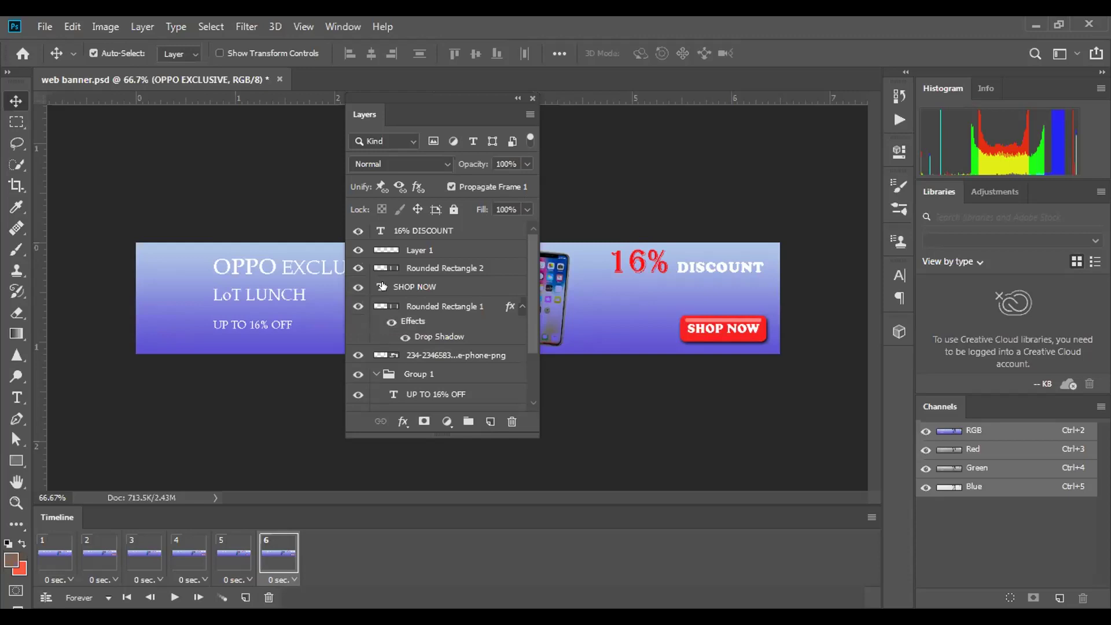
click(515, 98)
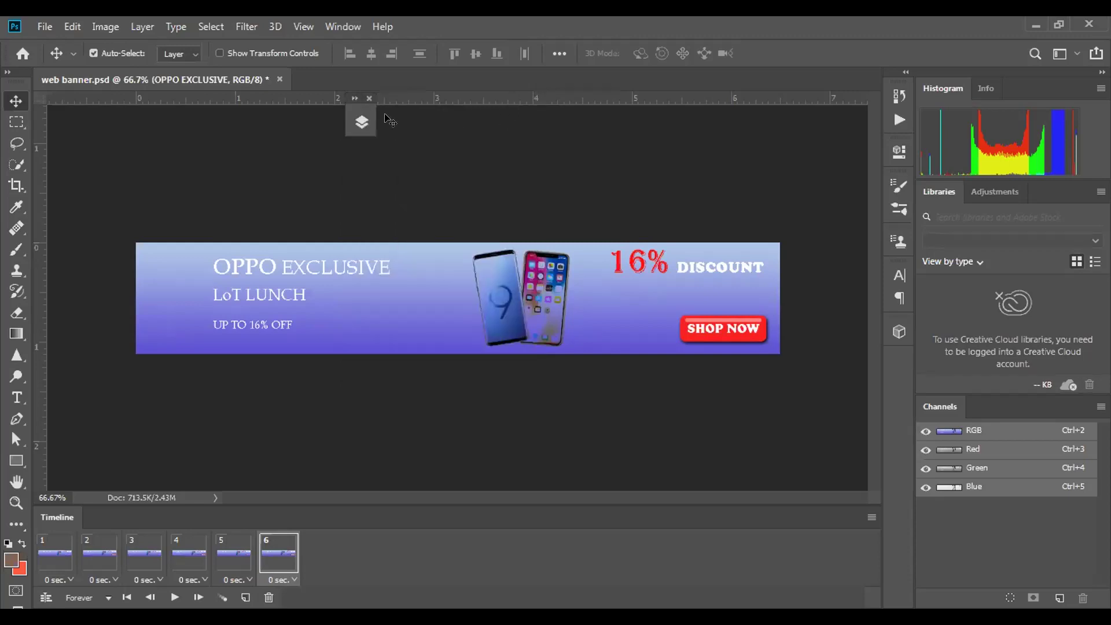
Set the delay of all six animation frames to 0.5 seconds and play the animation to check the blinking
click(69, 579)
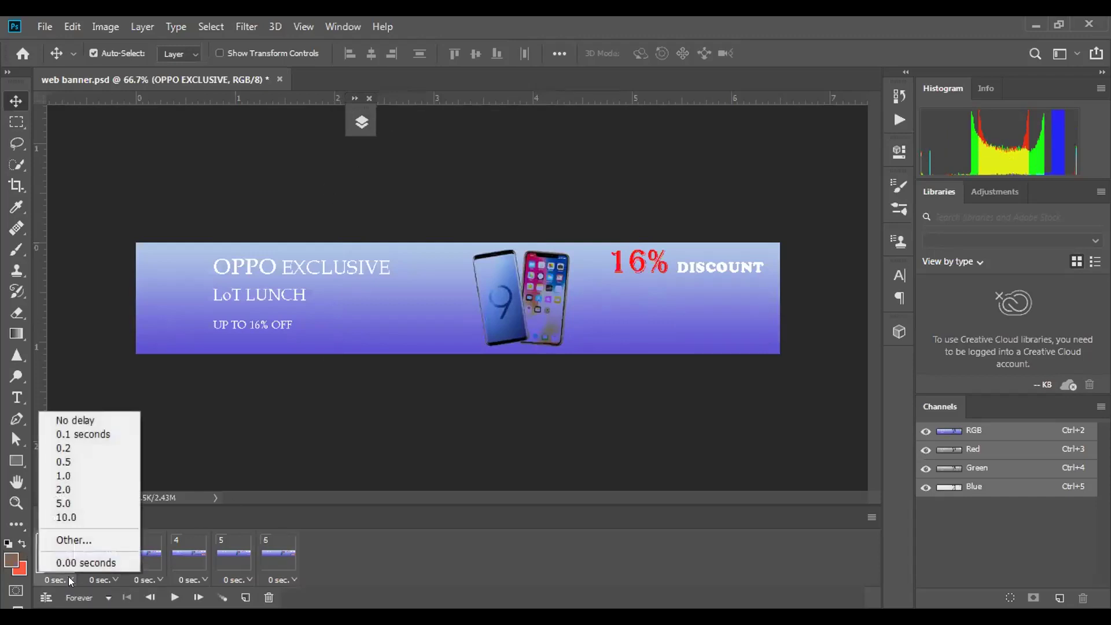
click(69, 460)
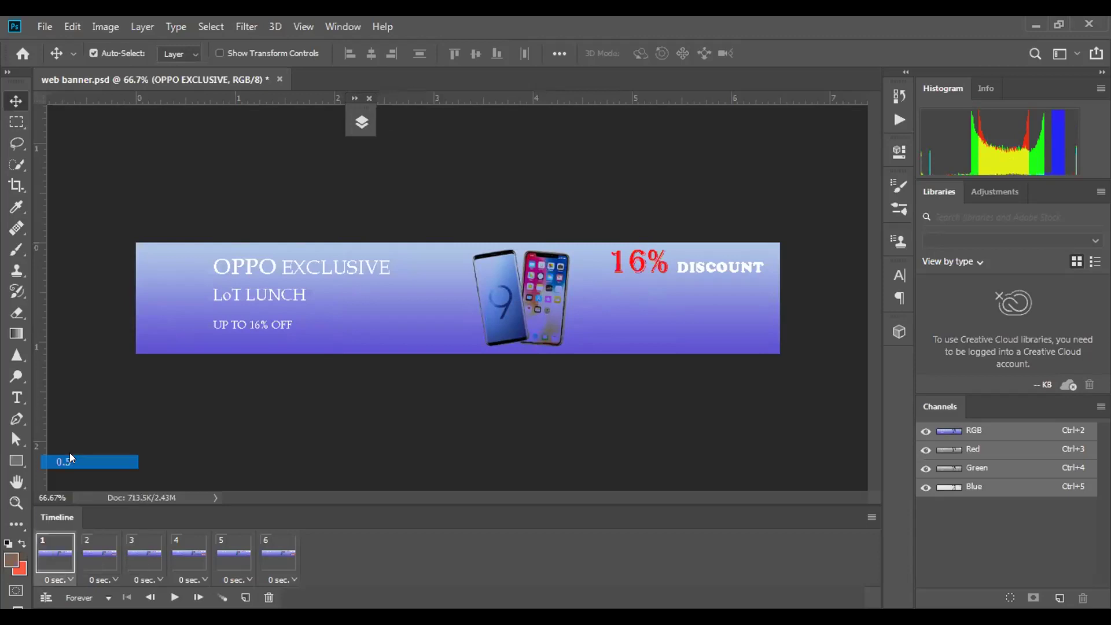
click(112, 579)
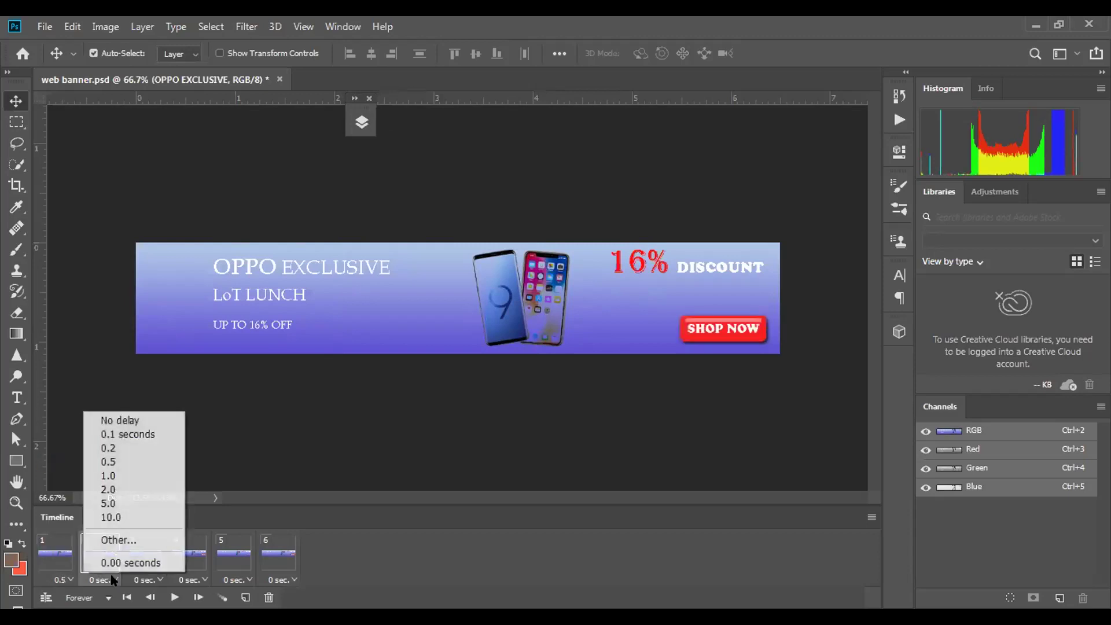
click(108, 461)
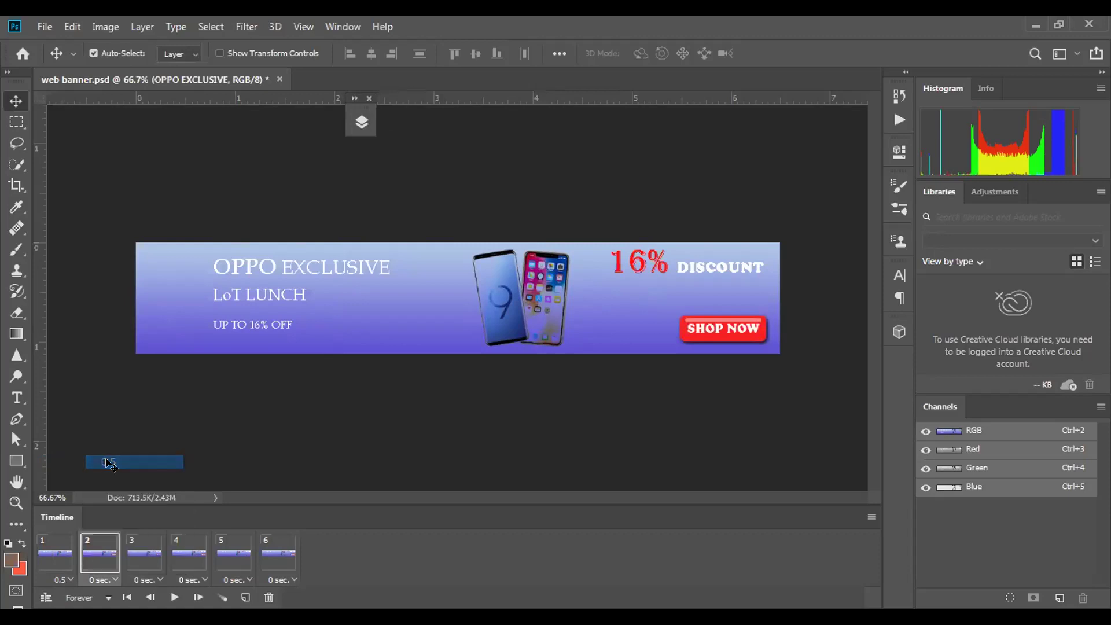
click(157, 575)
click(156, 462)
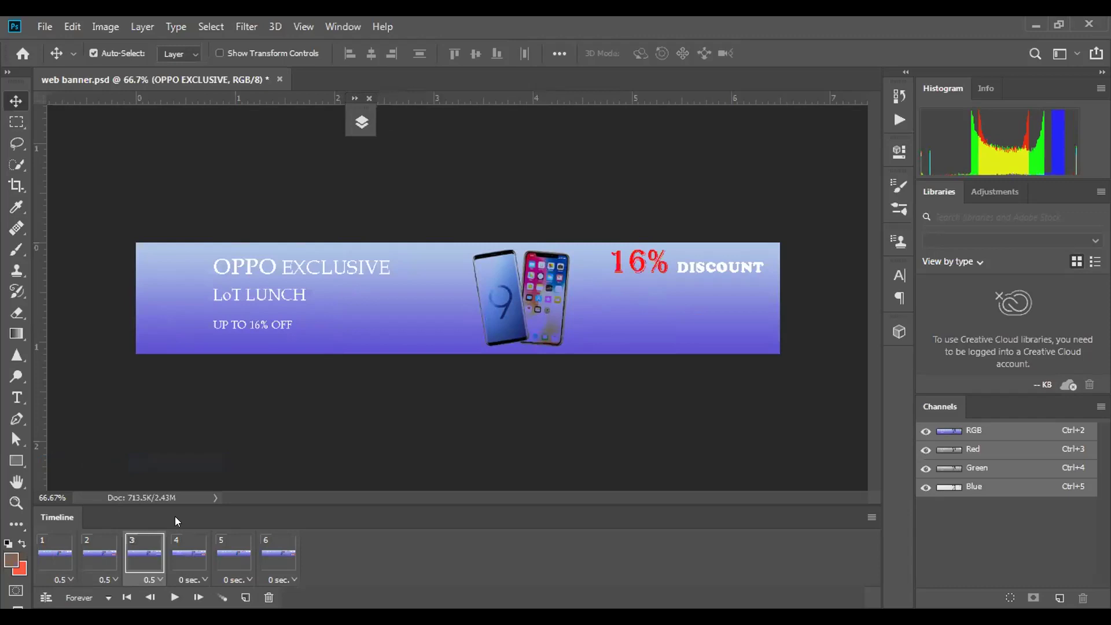
click(200, 581)
click(197, 461)
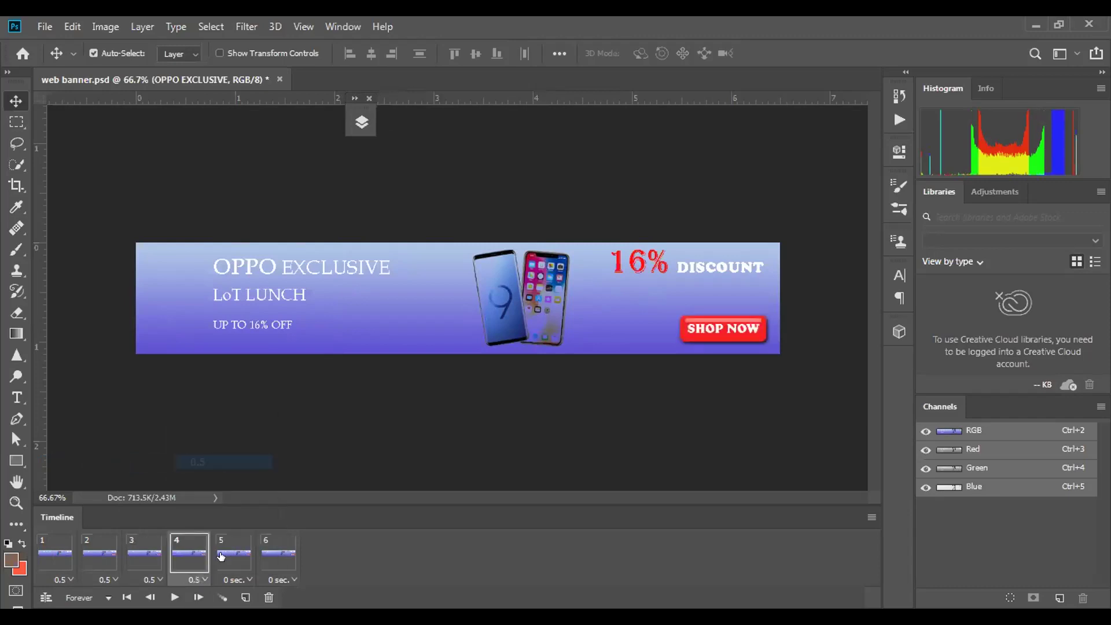
click(240, 580)
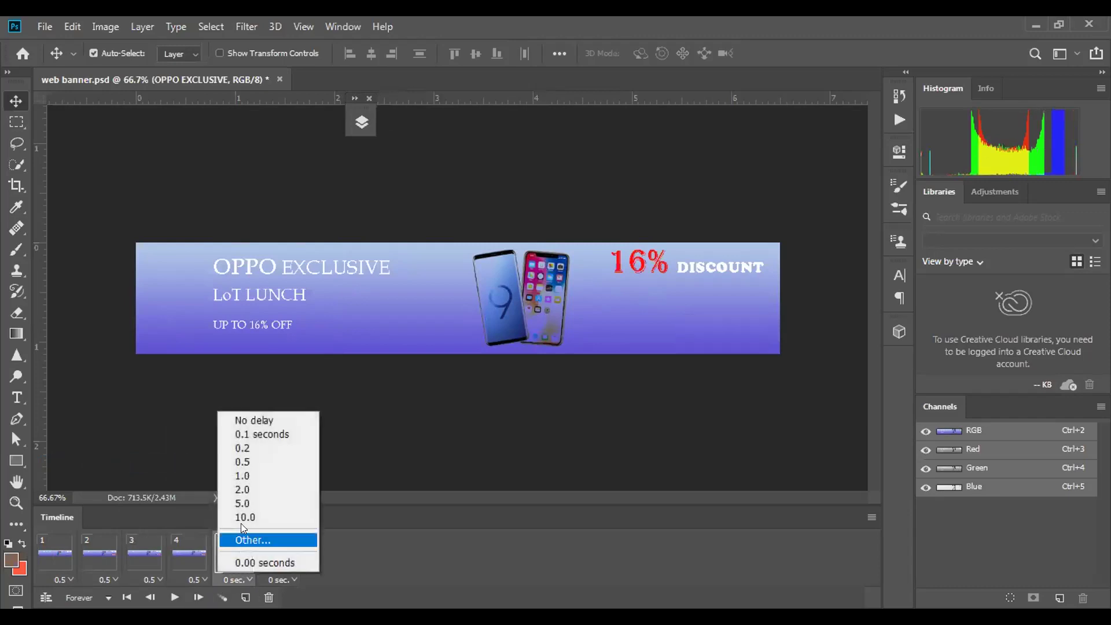
click(250, 461)
click(284, 579)
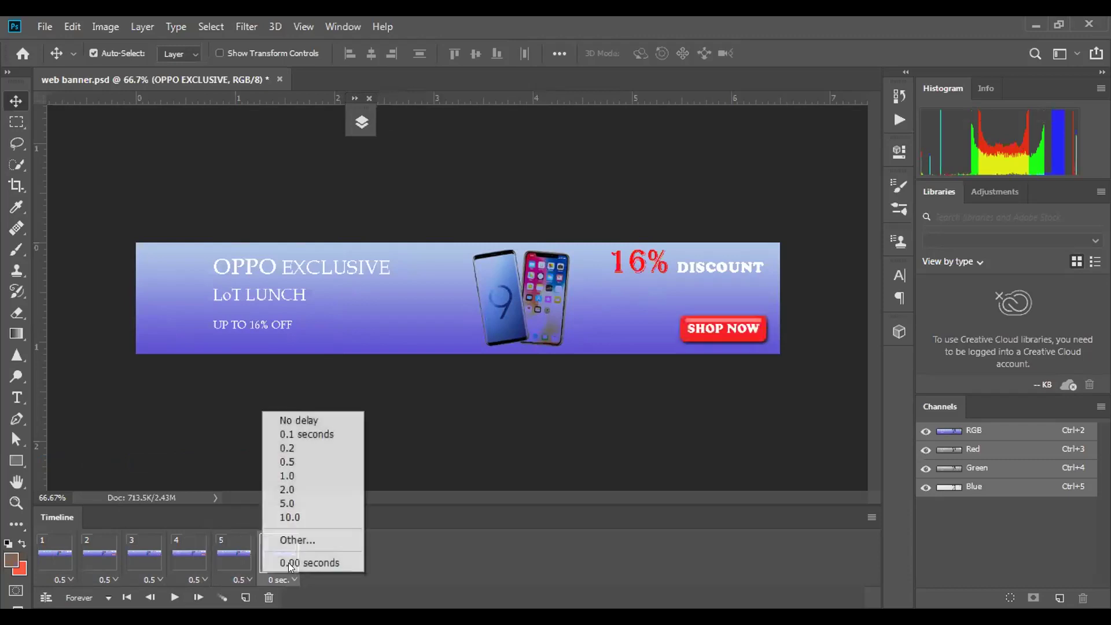
click(304, 461)
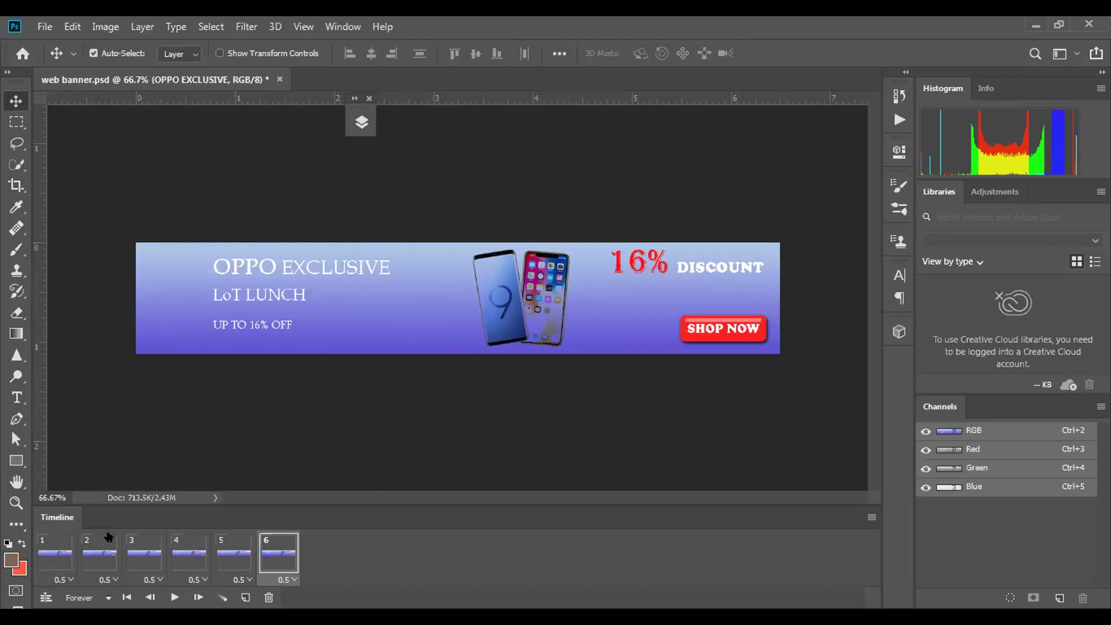
click(174, 598)
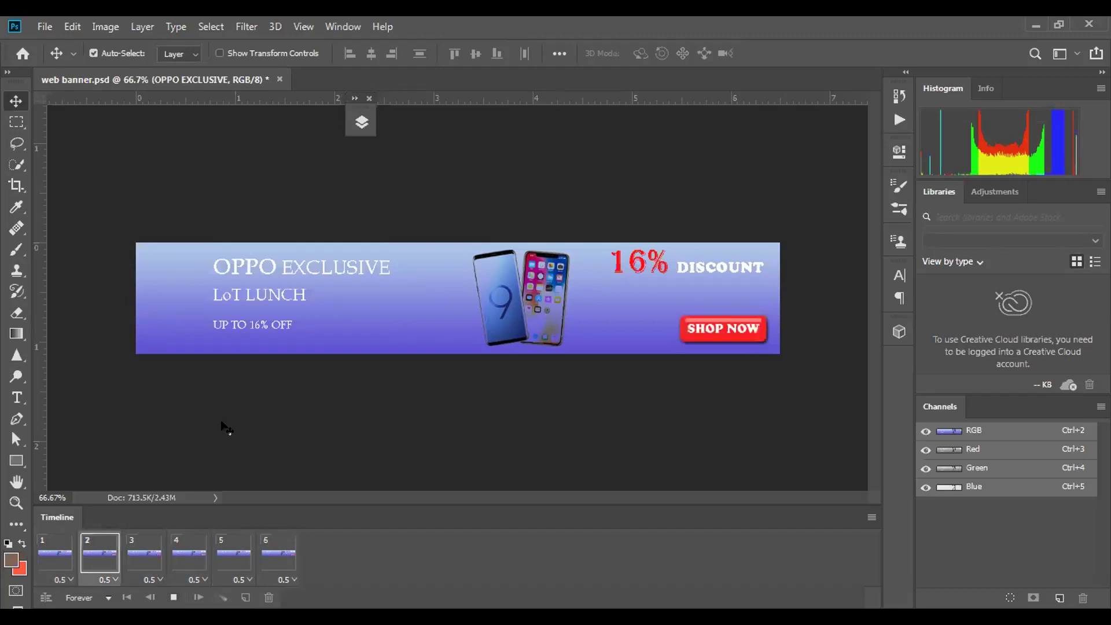
click(177, 596)
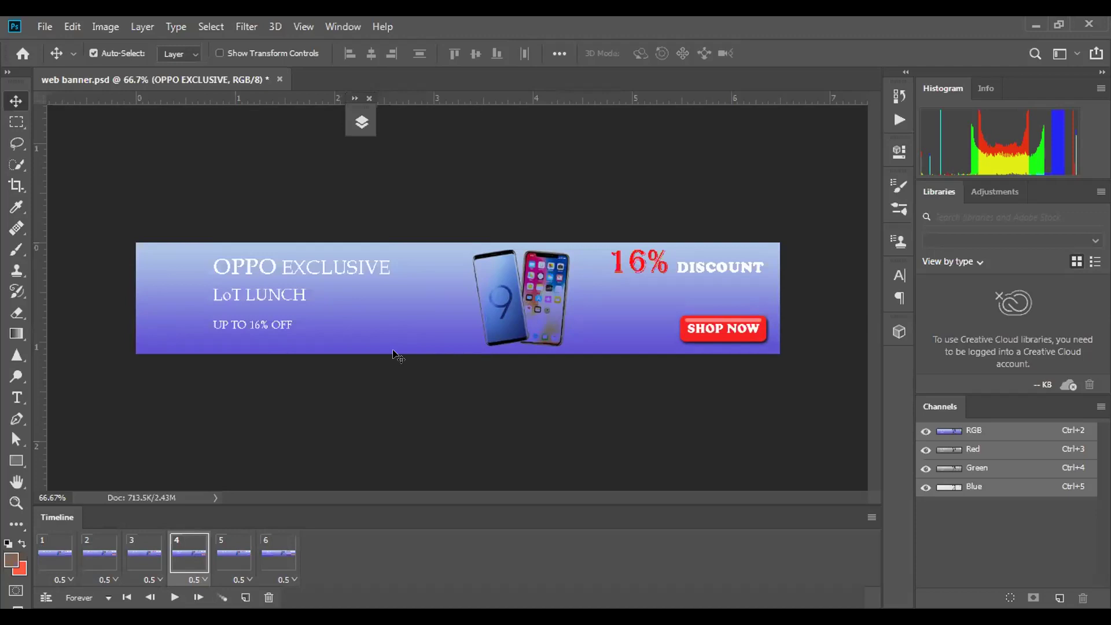
Review the Save for Web export with GIF as the format and its save dialog, and leave without saving
click(43, 27)
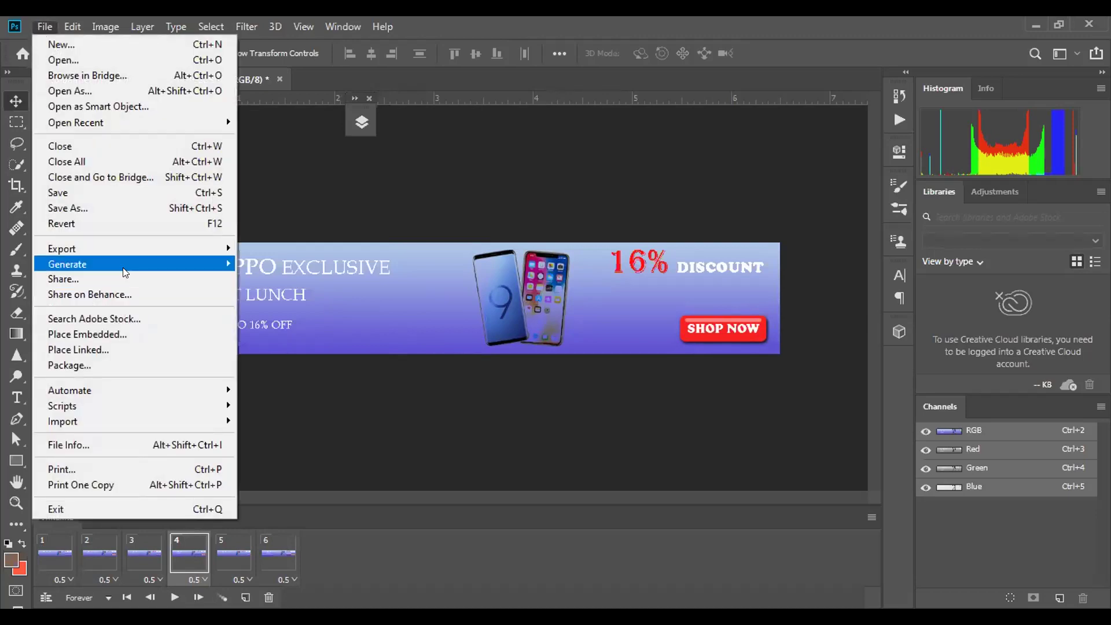
mouse_move(134, 250)
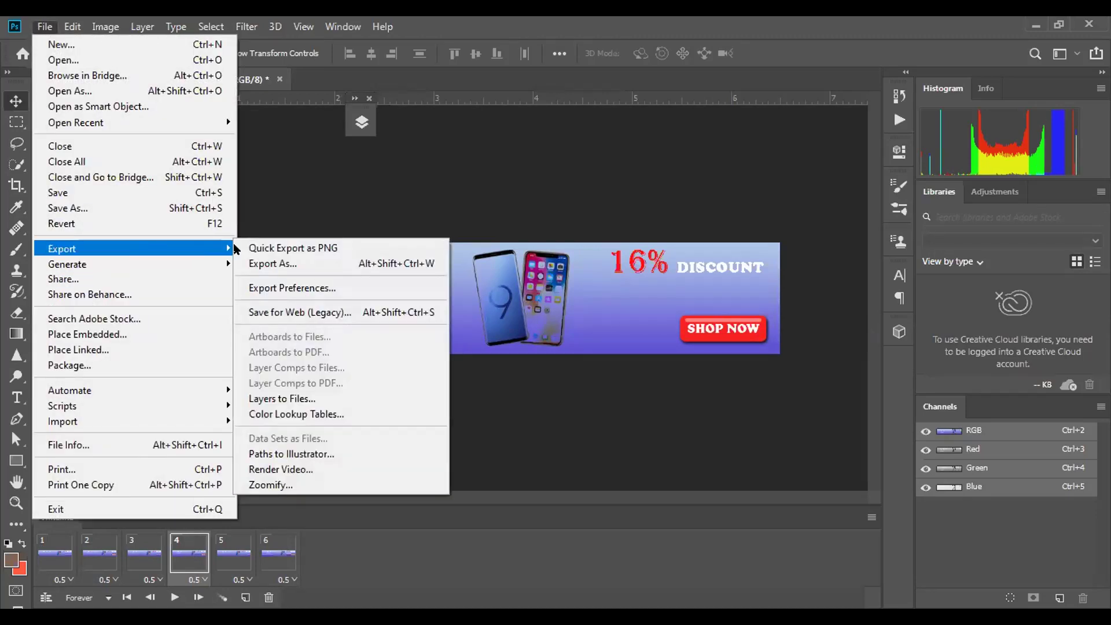
click(265, 308)
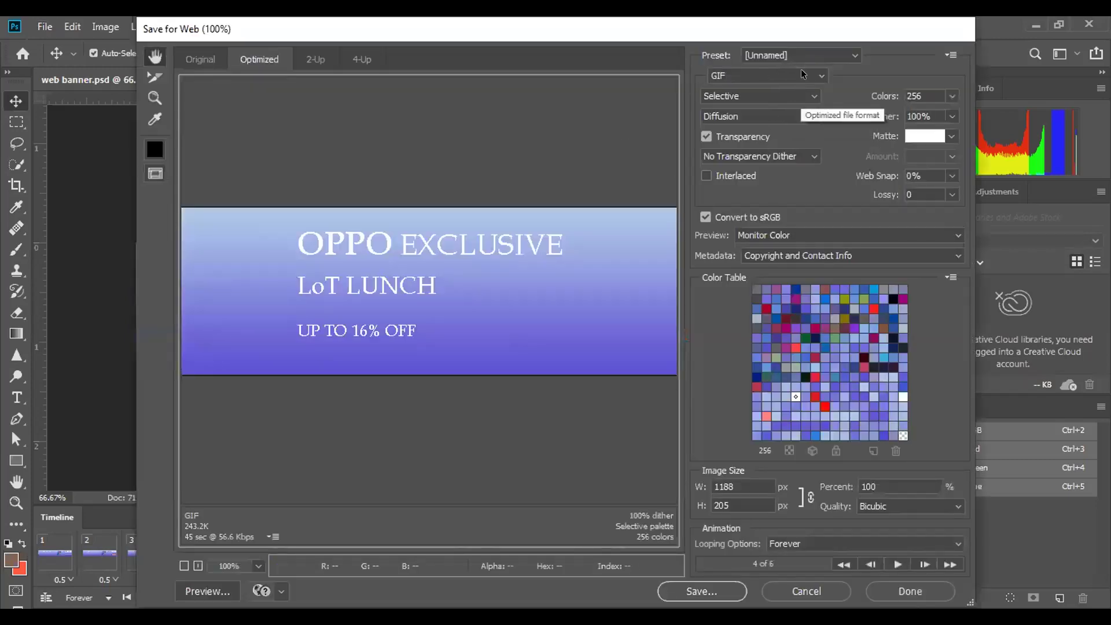
click(820, 75)
click(775, 76)
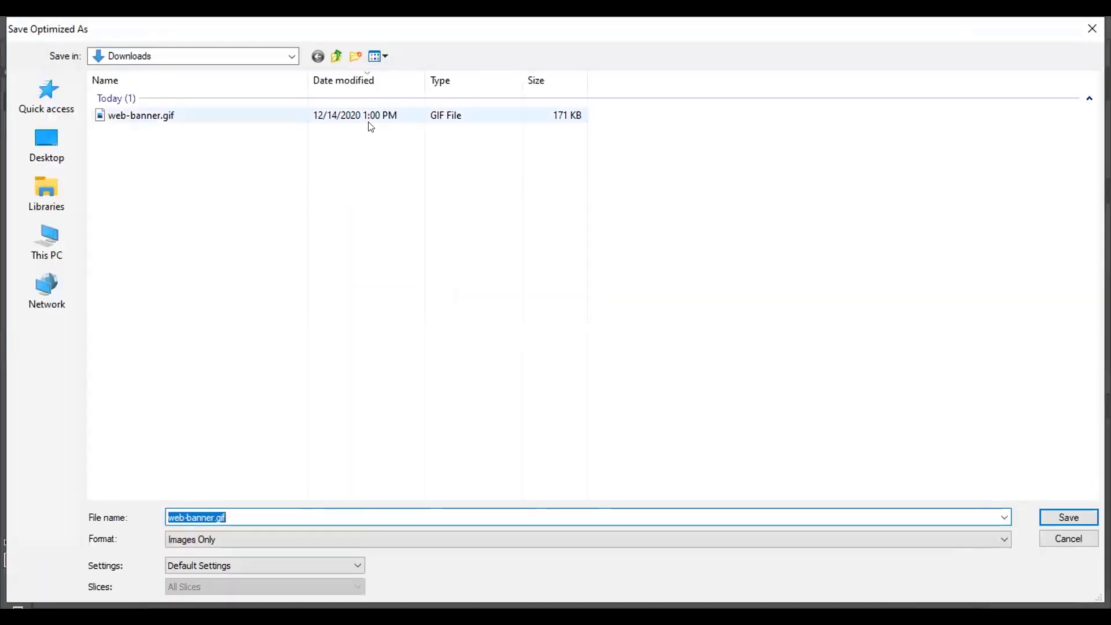
click(1061, 541)
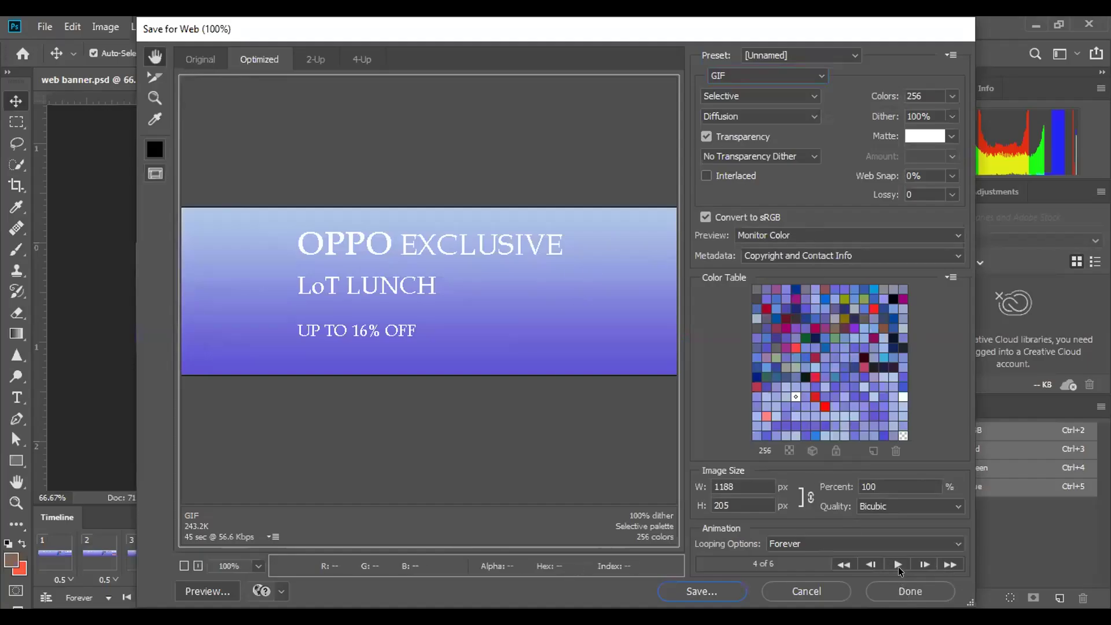
click(788, 590)
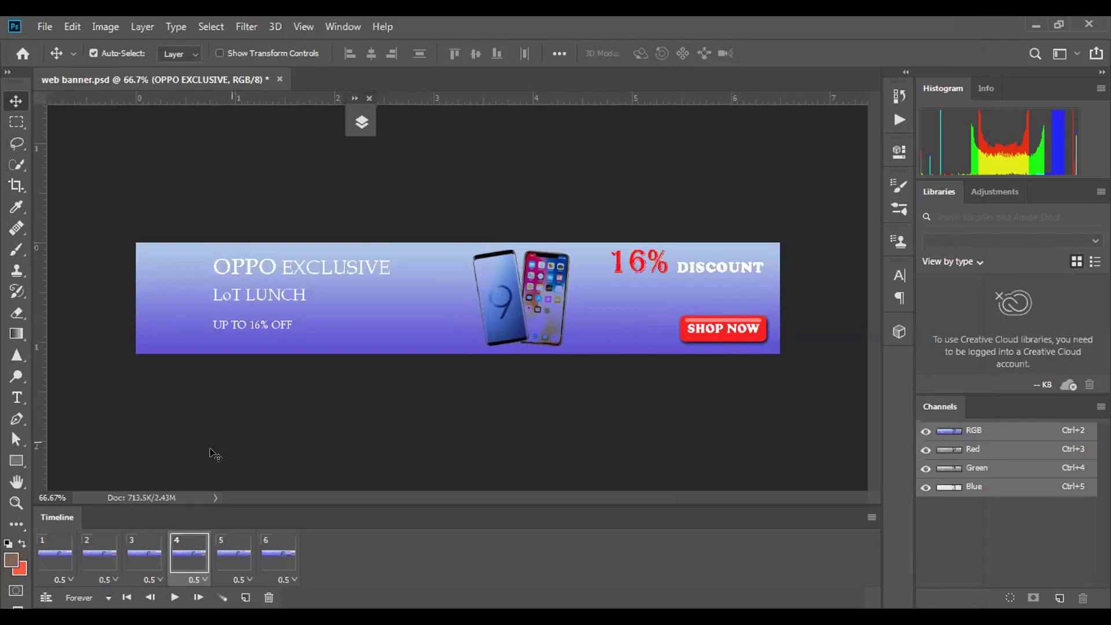
Set the delay of all six animation frames to 0.1 seconds and play the animation to check the faster blinking
click(63, 581)
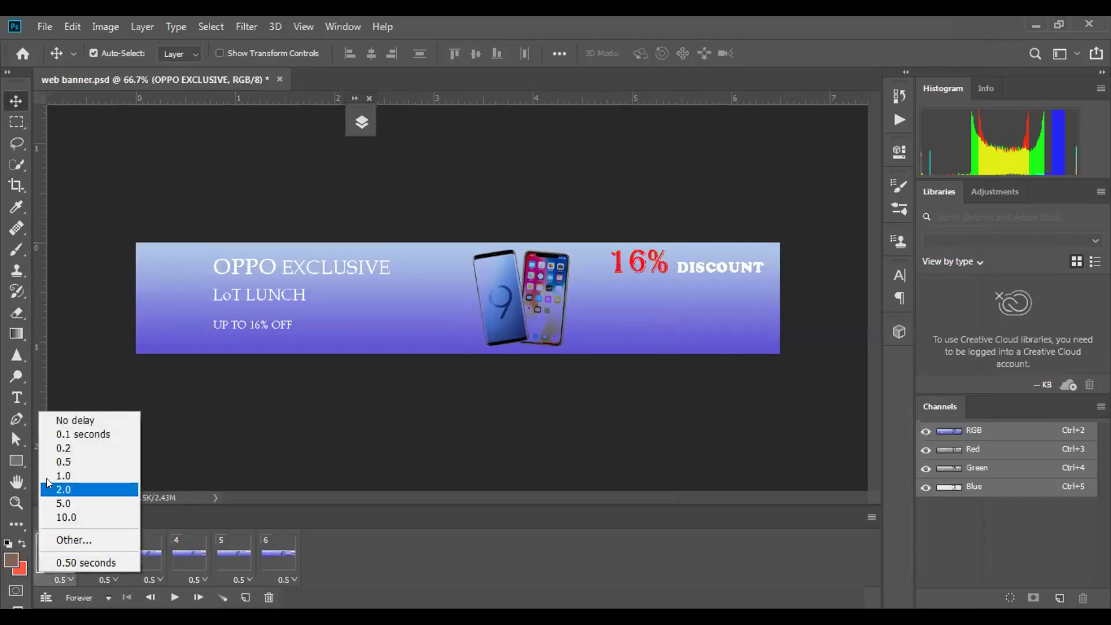
click(57, 437)
click(107, 580)
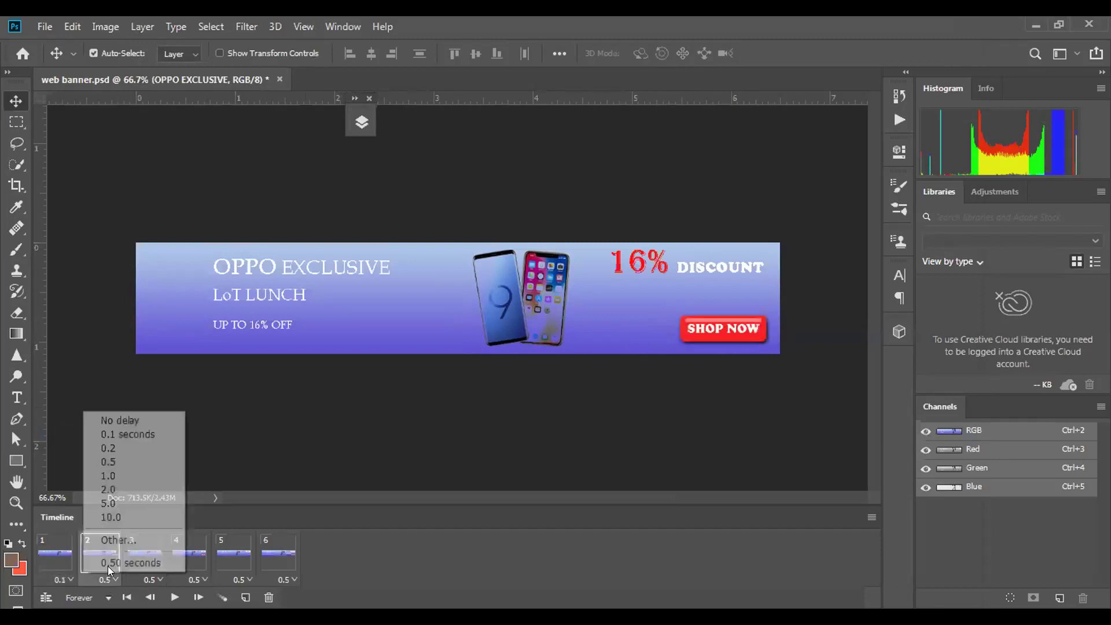
click(108, 436)
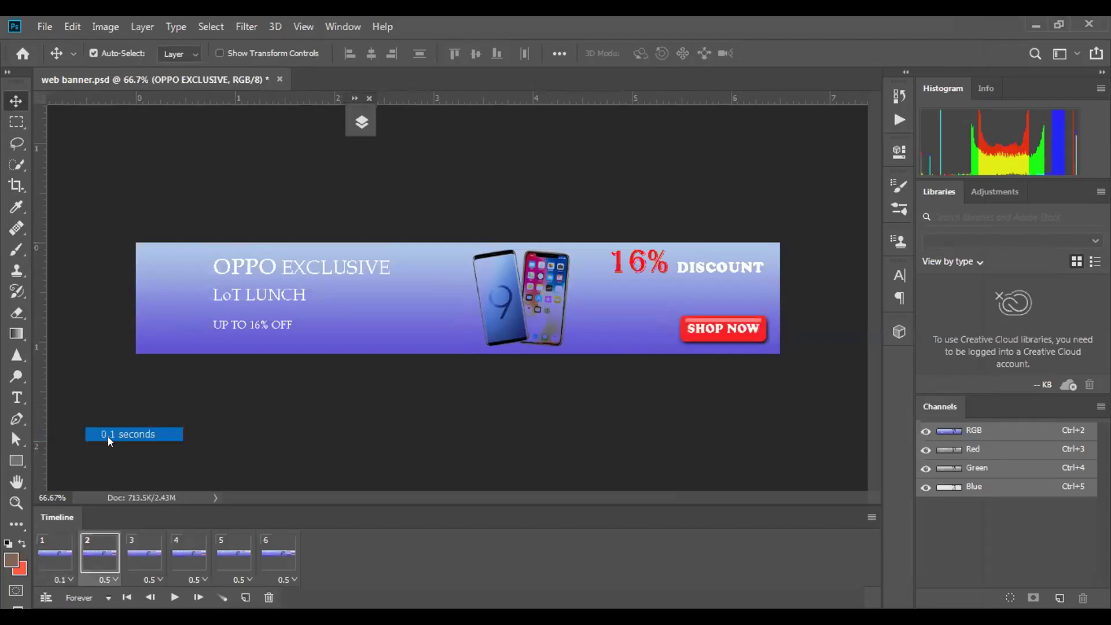
click(152, 579)
click(158, 434)
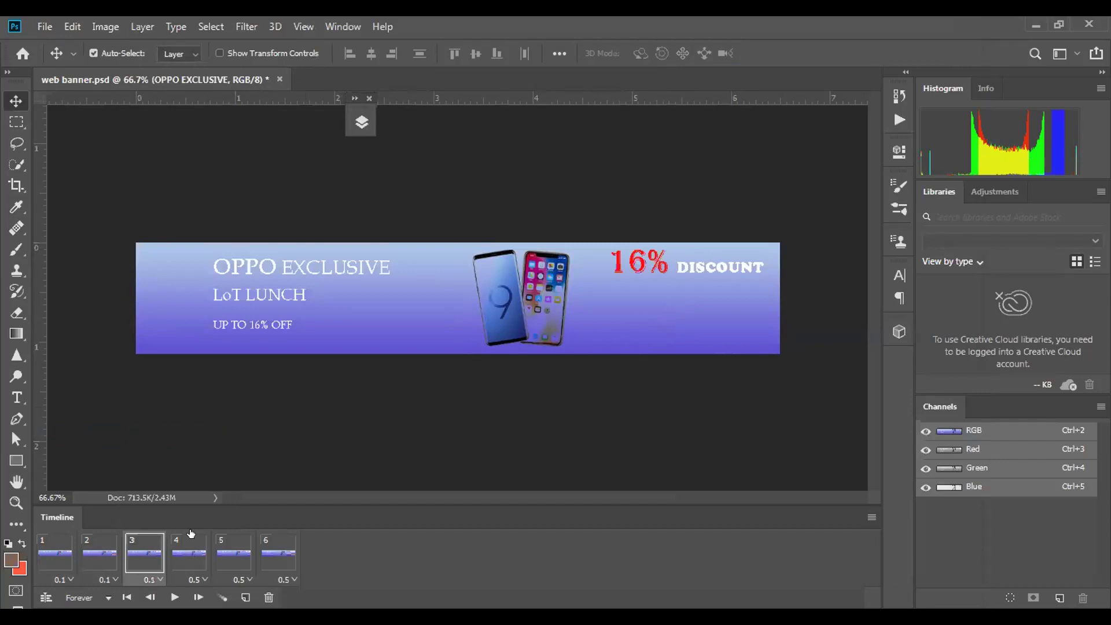
click(198, 580)
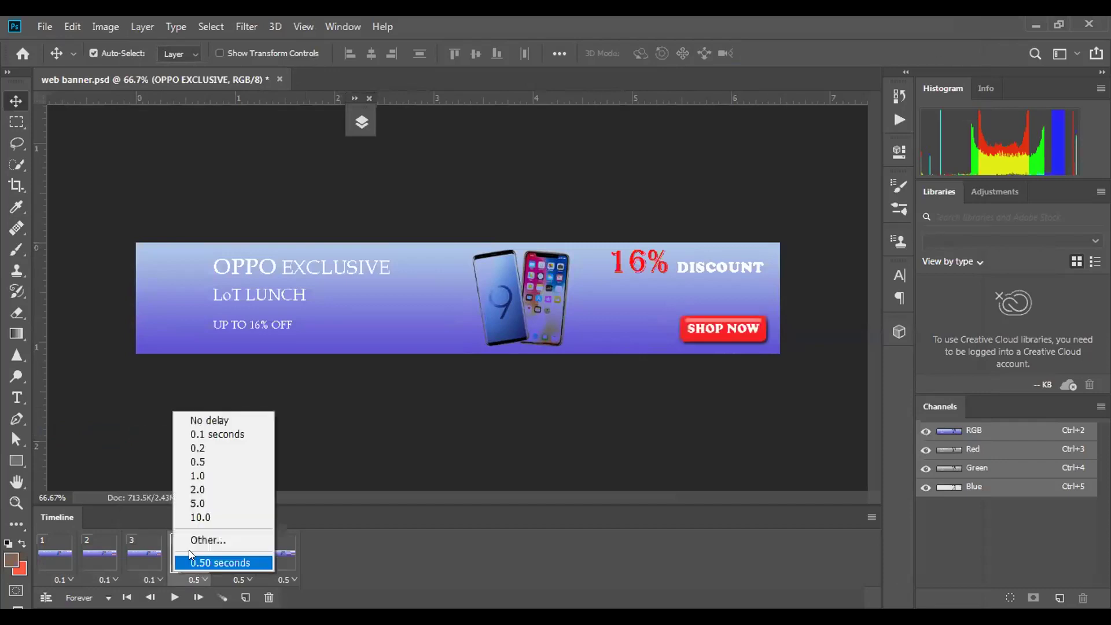
click(200, 434)
click(246, 579)
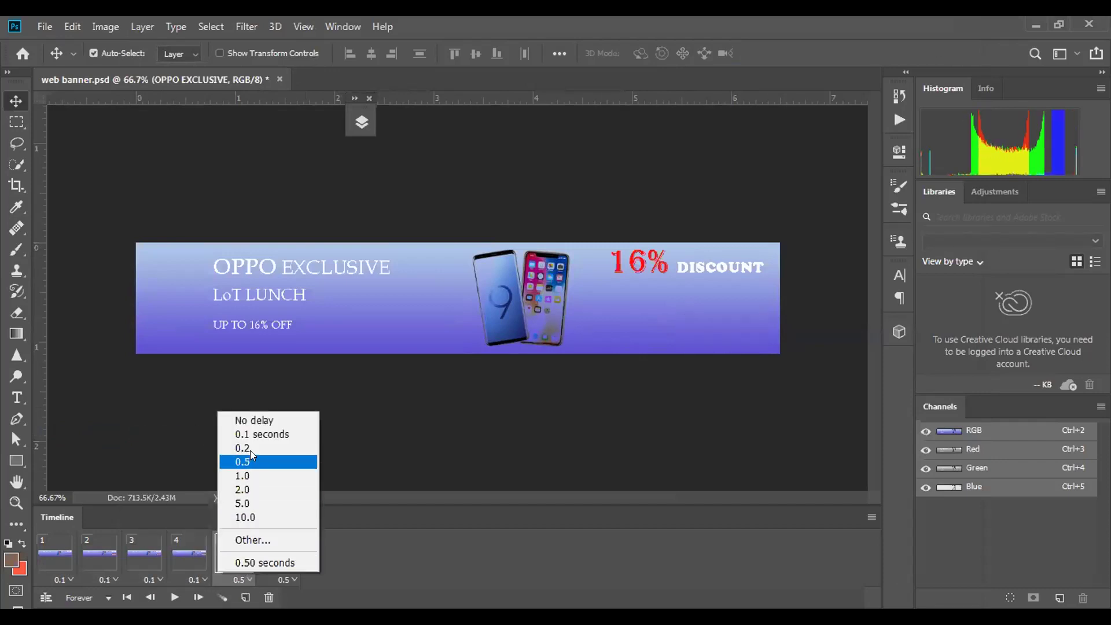
click(252, 435)
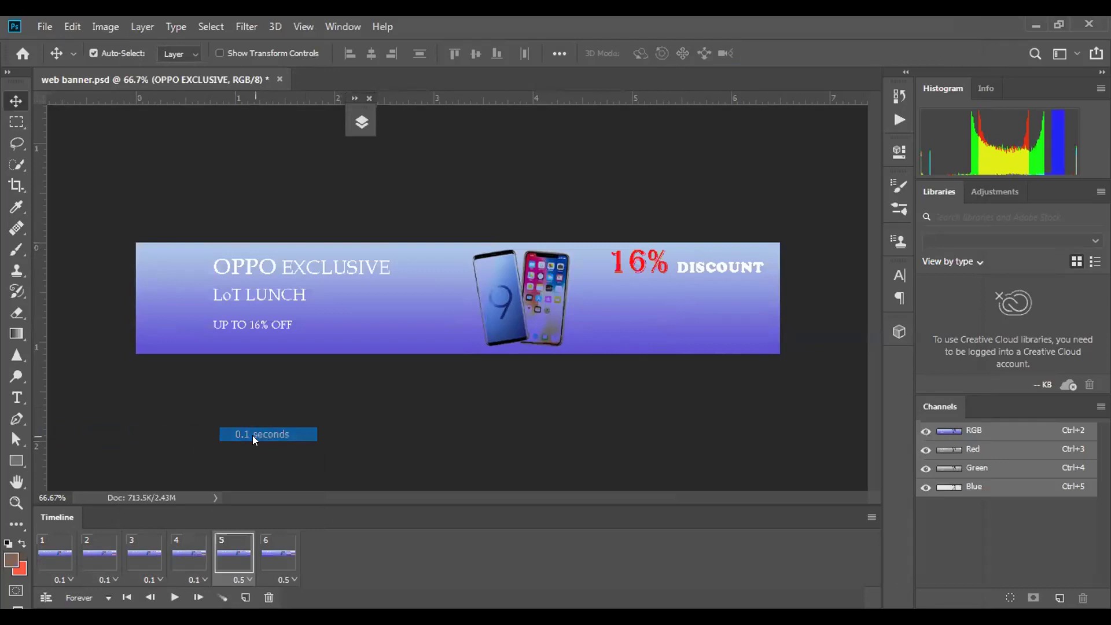
click(292, 578)
click(288, 437)
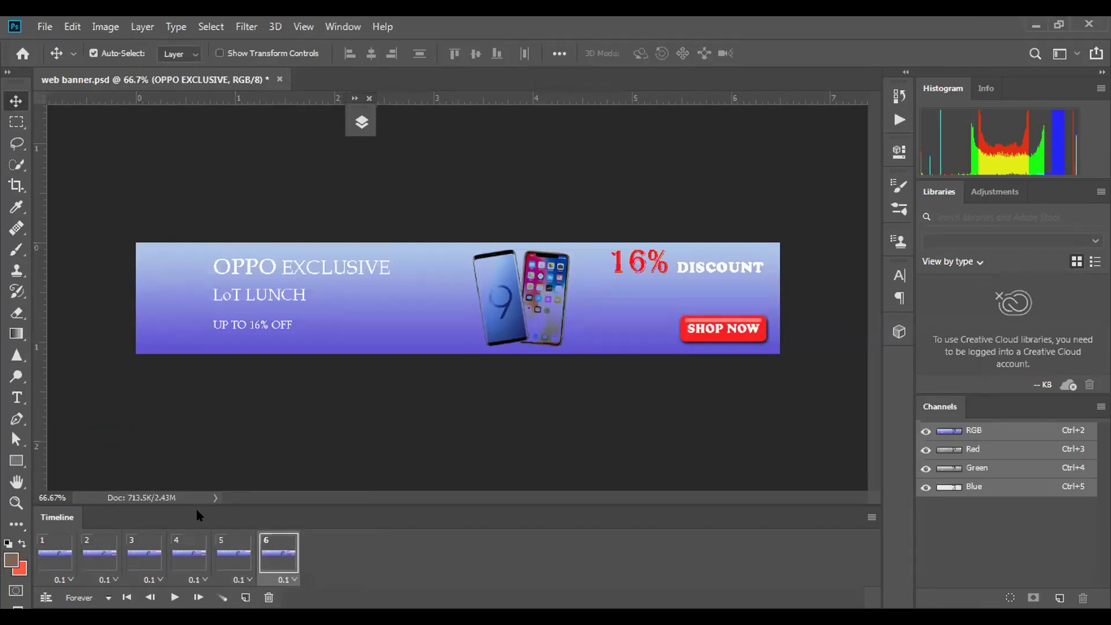
click(174, 599)
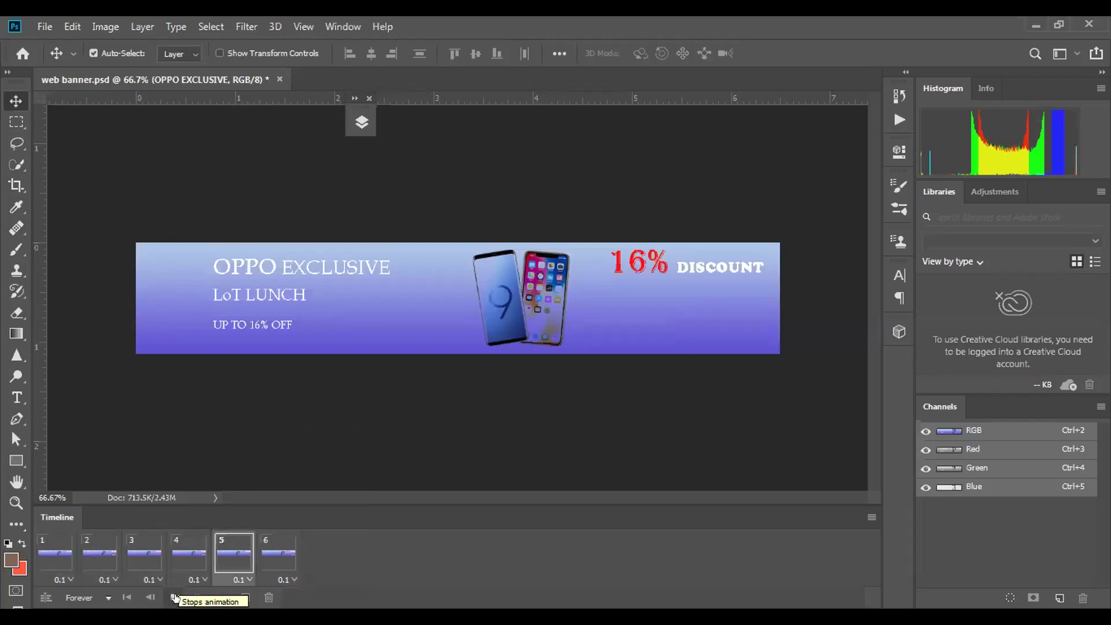
click(174, 597)
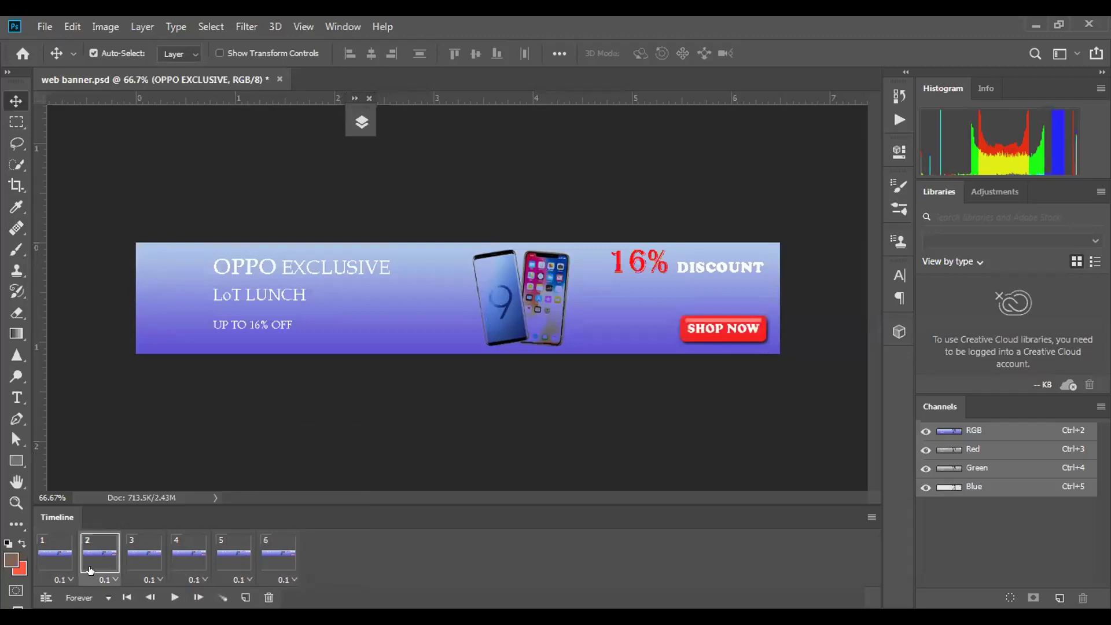
Set the delay of all six animation frames to 0.2 seconds and play the animation to check the blinking
click(62, 580)
click(84, 451)
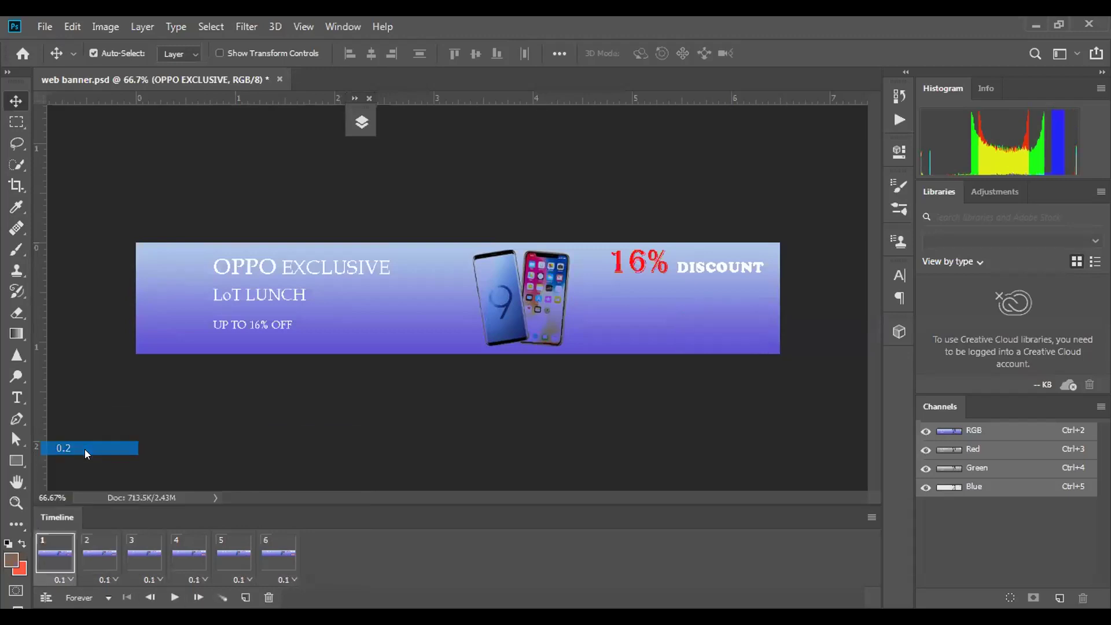
click(110, 576)
click(121, 448)
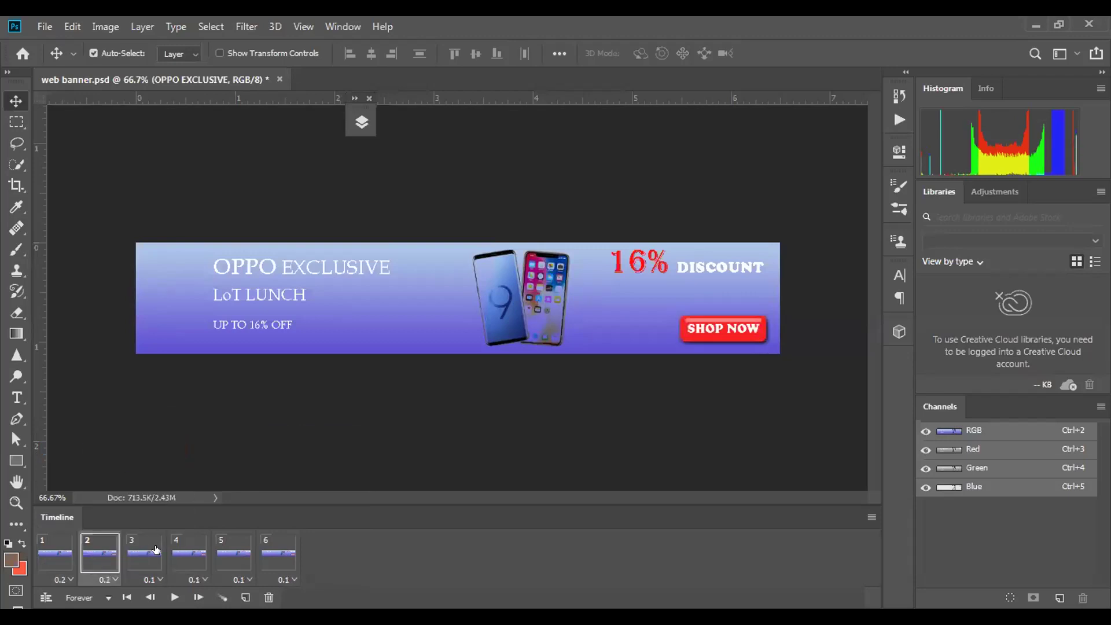
click(150, 581)
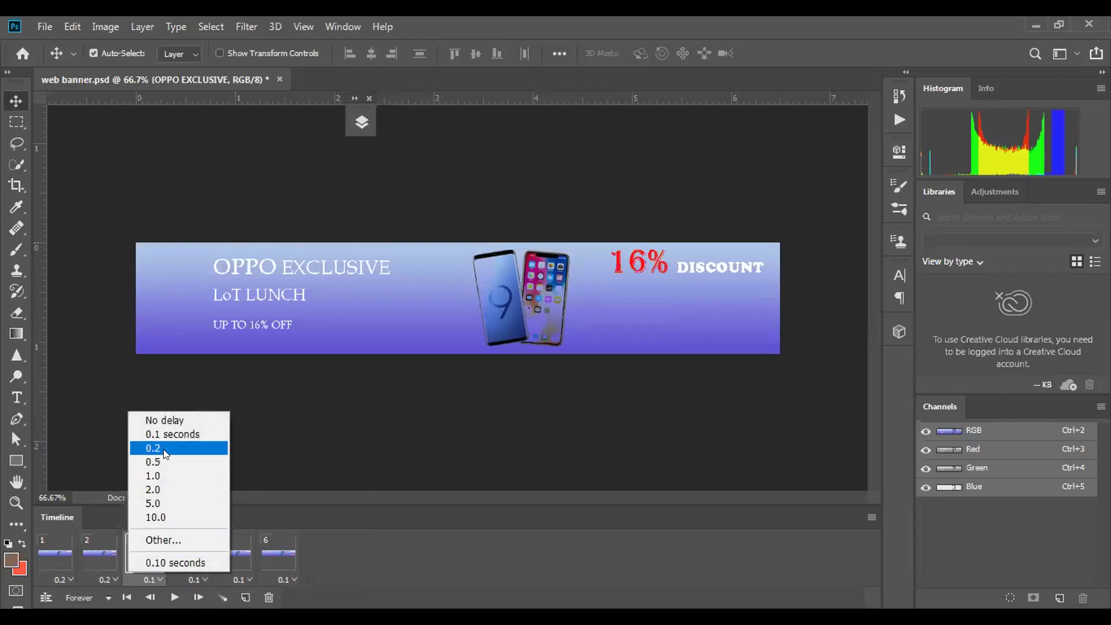
click(163, 450)
click(200, 577)
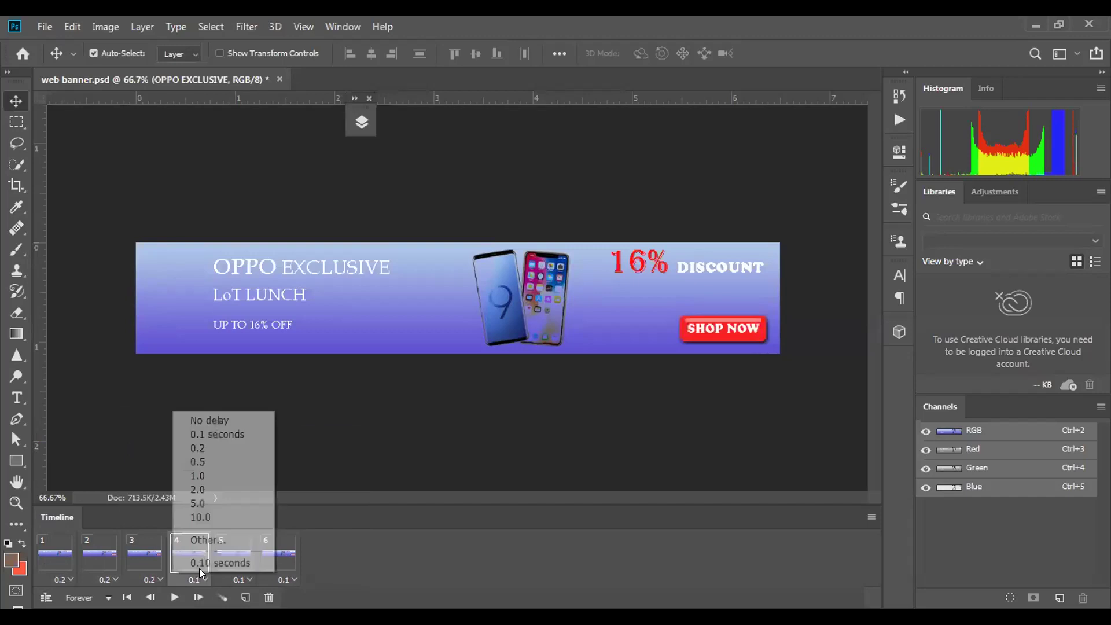
click(199, 451)
click(239, 579)
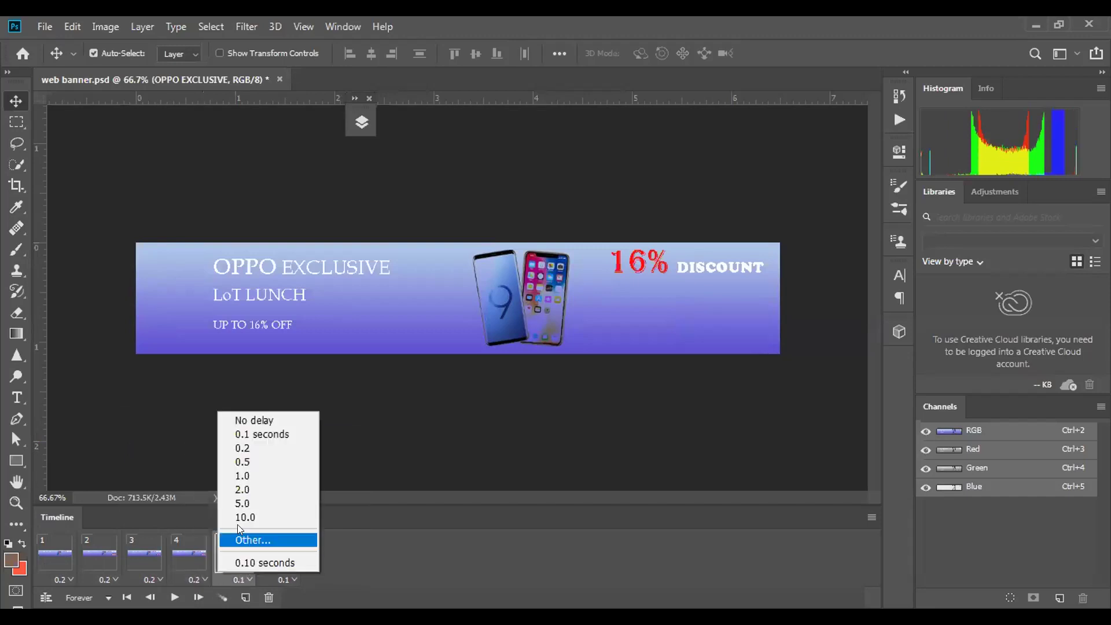
click(241, 448)
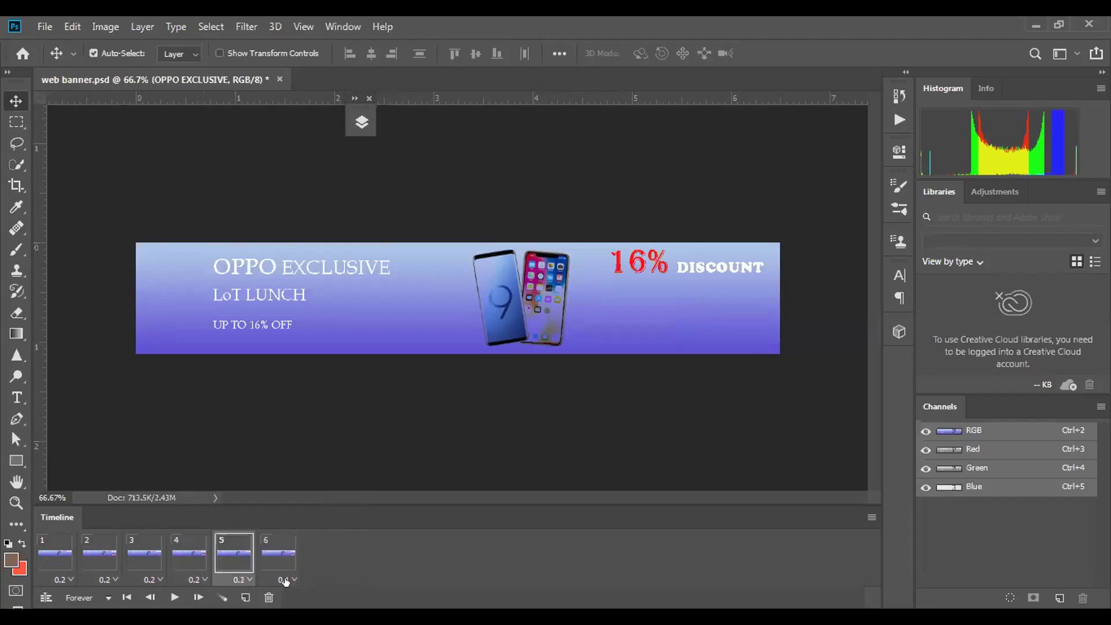
click(285, 579)
click(279, 448)
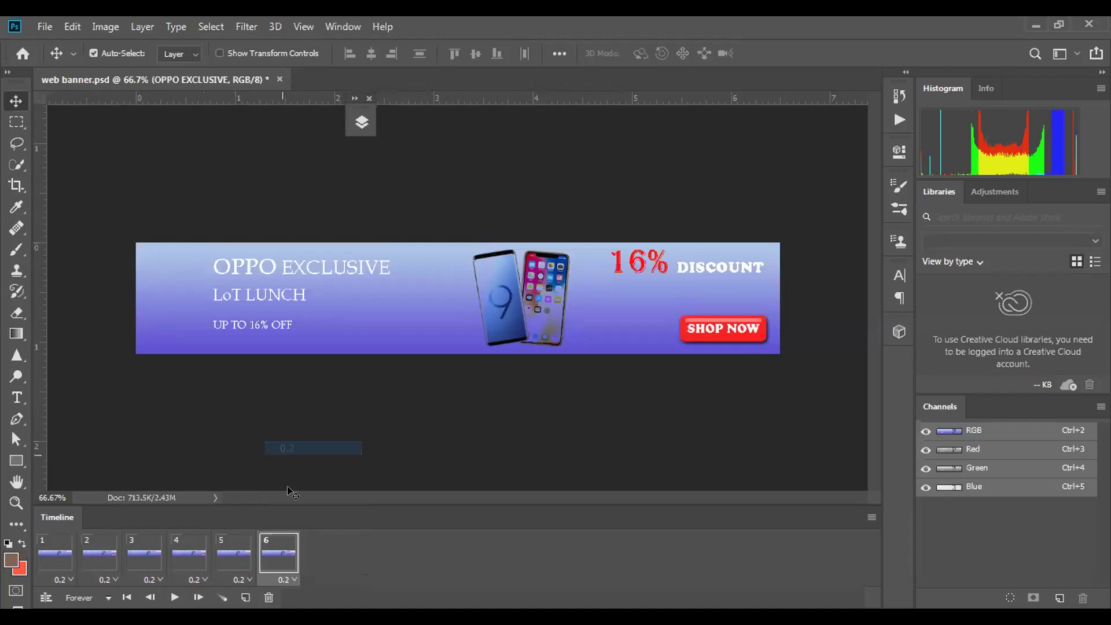
click(175, 598)
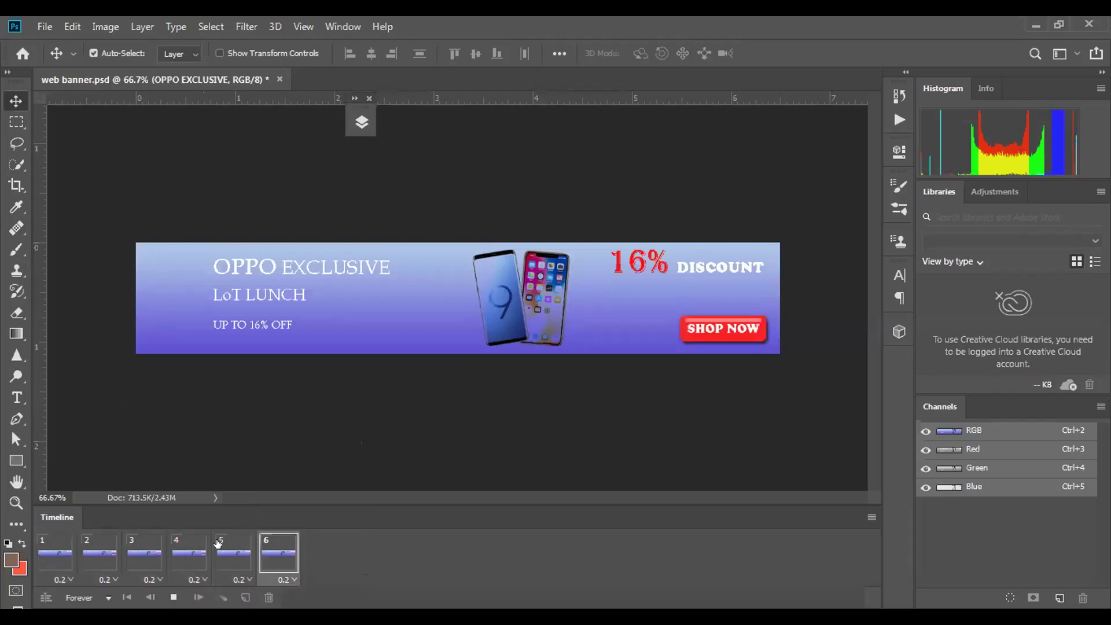
click(174, 597)
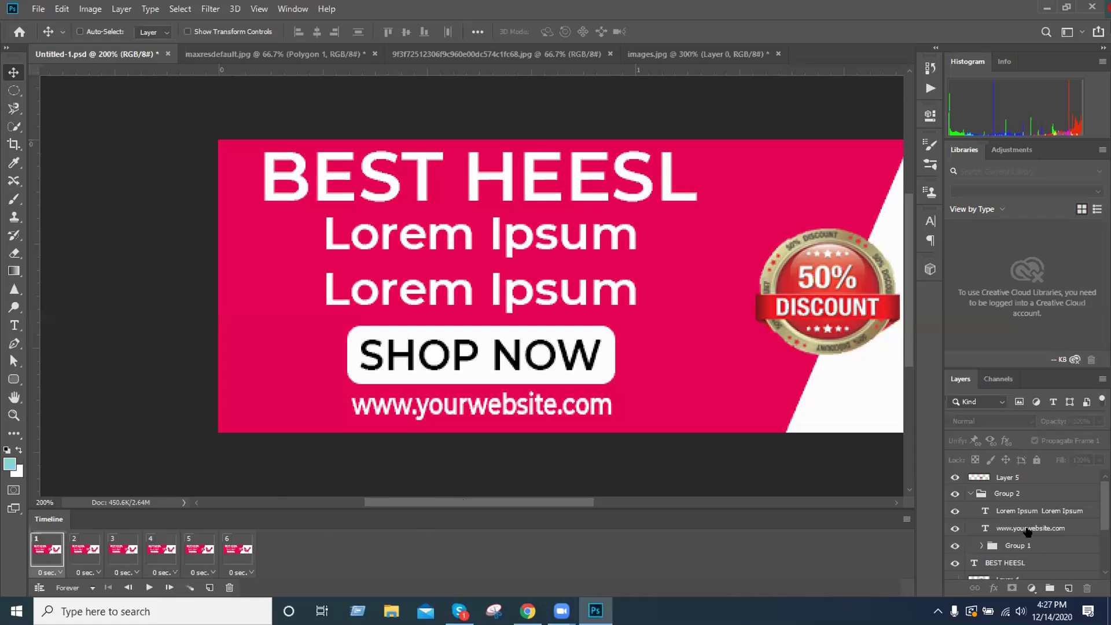
Examine the layer stack of the BEST HEESL banner in Untitled-1.psd, from Layer 5 down to Rectangle 1
scroll(1027, 532, down, 2)
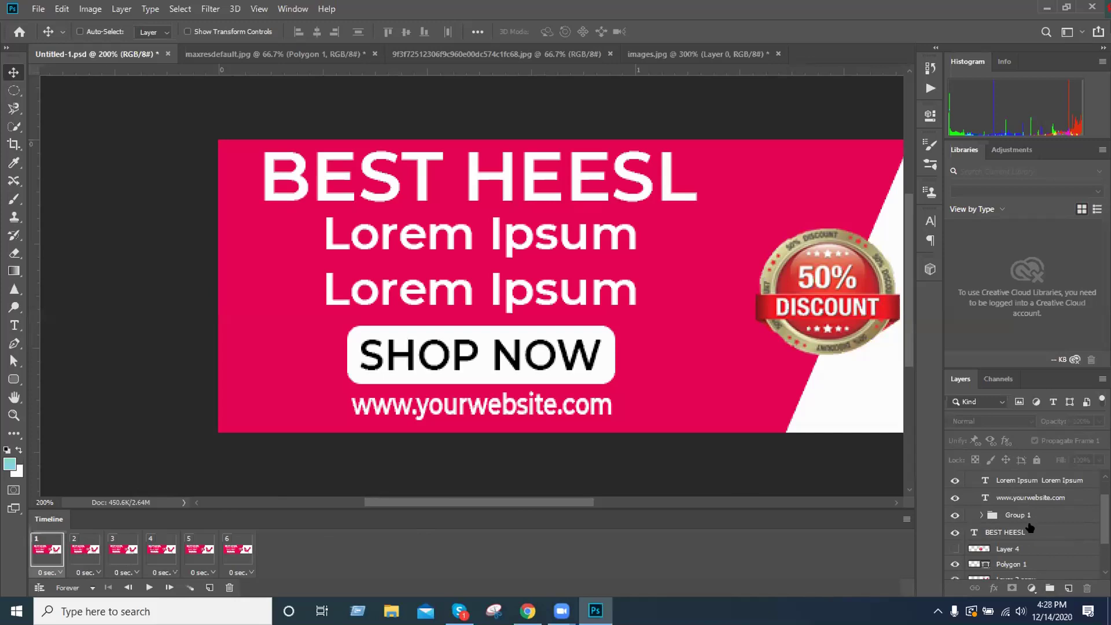
scroll(1030, 528, down, 1)
scroll(1030, 527, down, 1)
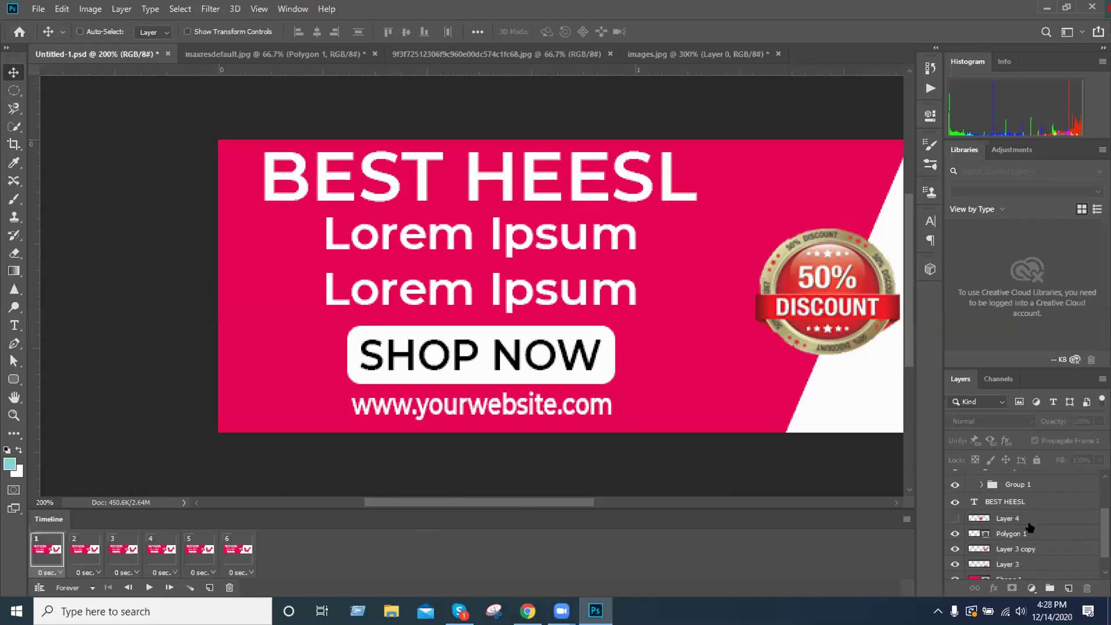
scroll(1028, 525, up, 1)
scroll(1028, 524, up, 2)
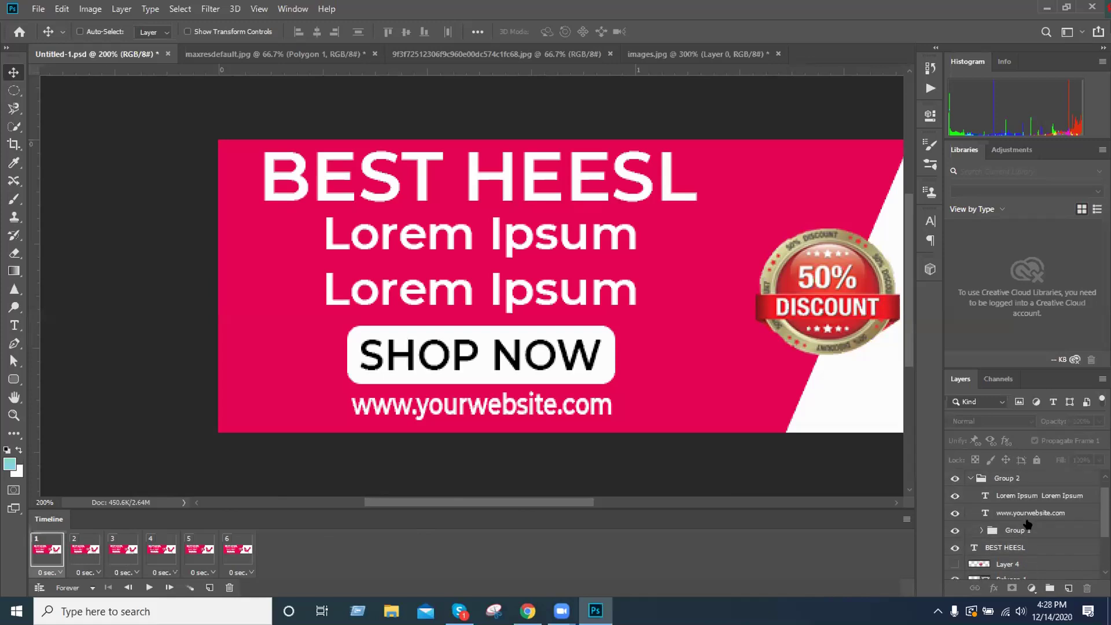
scroll(1028, 525, down, 1)
scroll(1028, 525, up, 1)
key(ctrl+shift+alt+e)
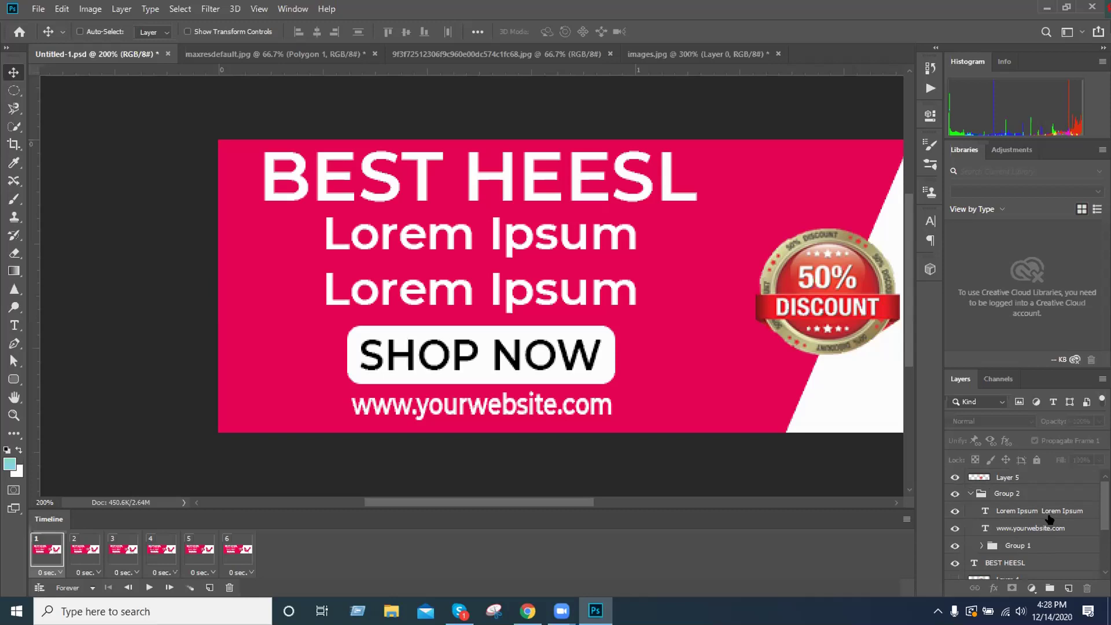
scroll(1049, 519, down, 1)
scroll(1049, 522, down, 1)
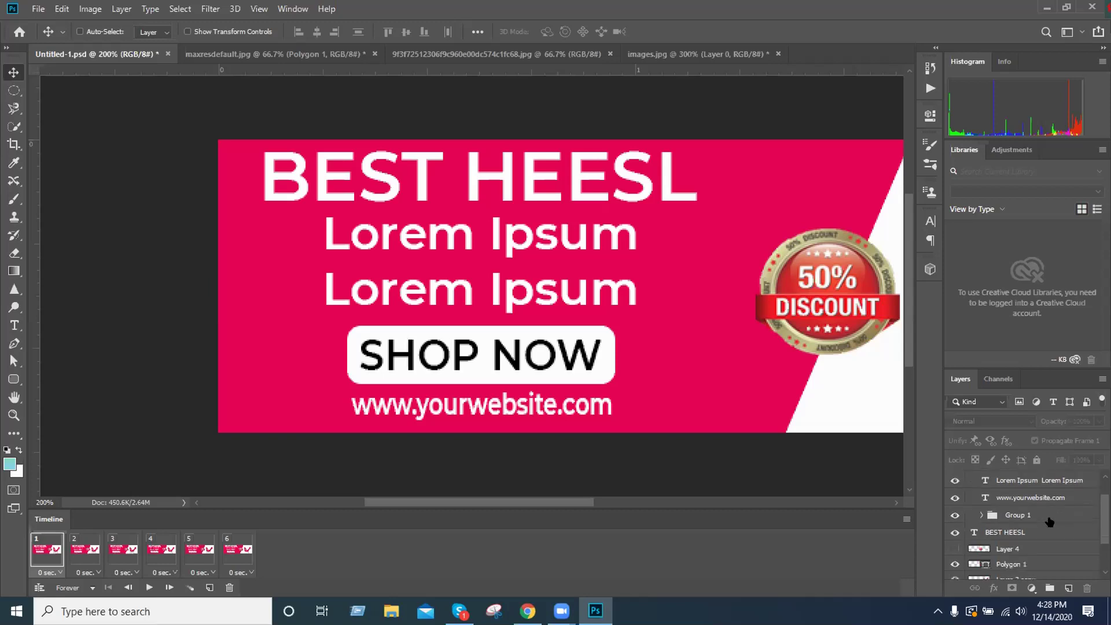
scroll(1050, 522, down, 1)
scroll(1049, 522, down, 1)
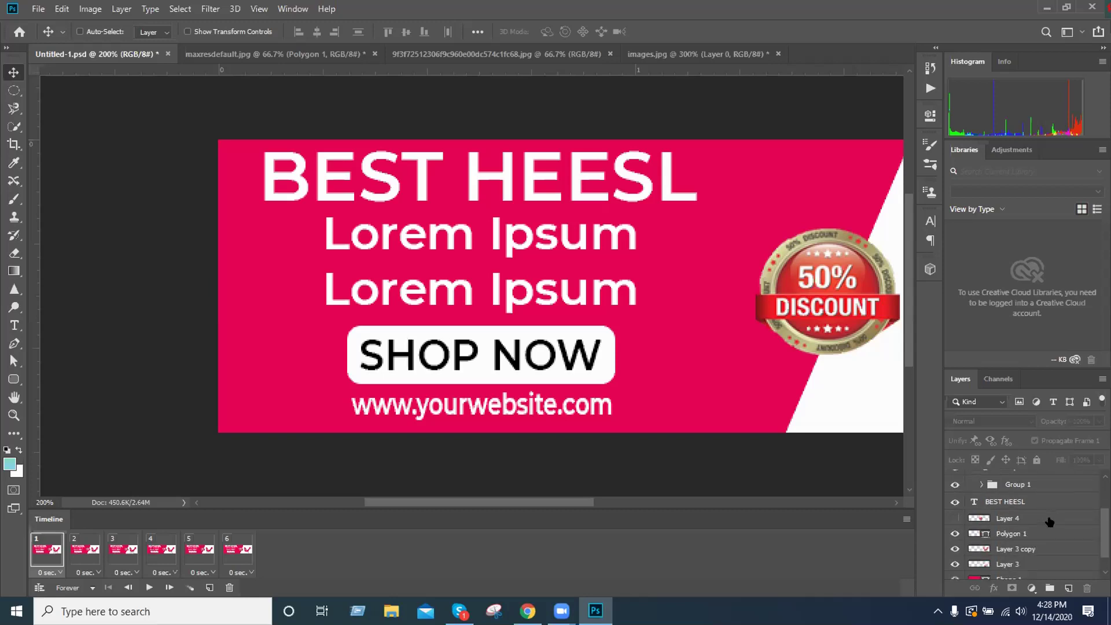
scroll(1050, 522, down, 2)
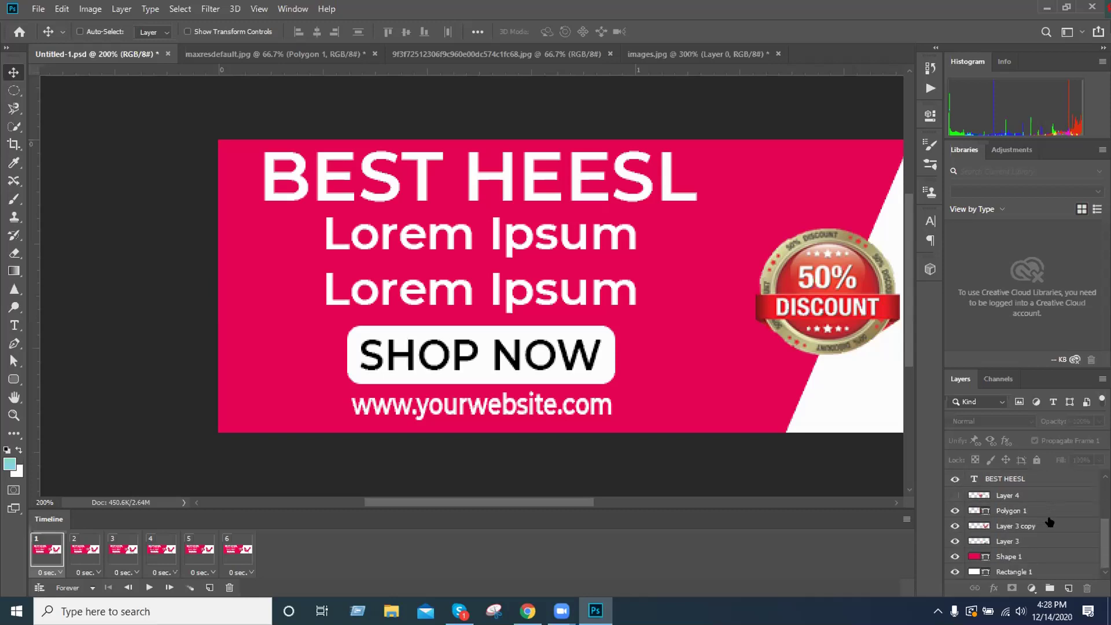
Hide and show the Shape 1 layer to check which part of the banner it forms
click(1019, 559)
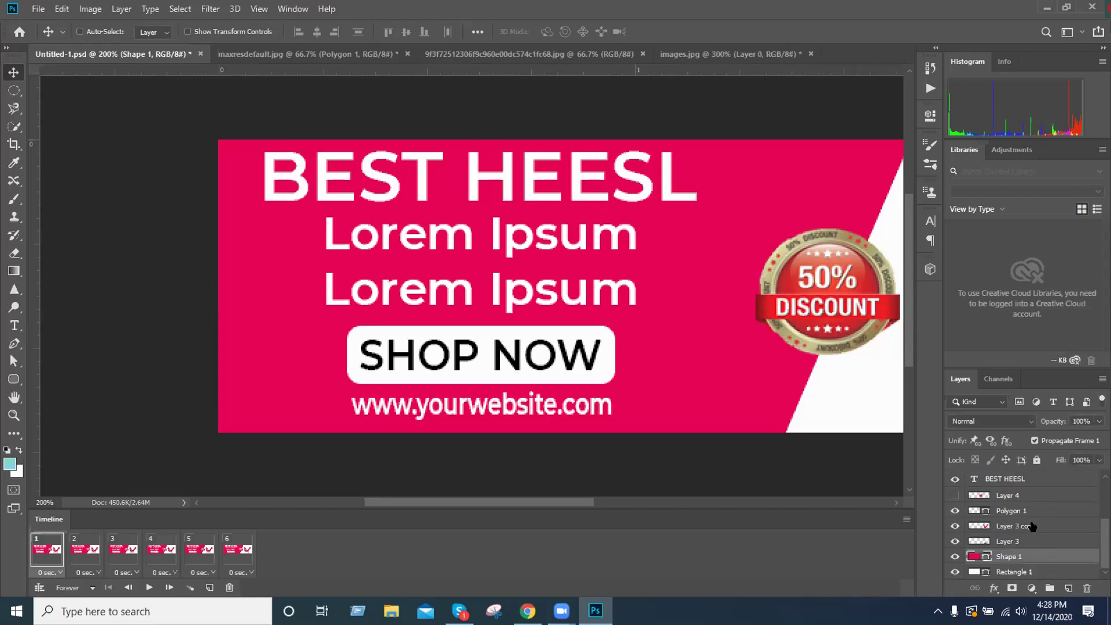
click(954, 557)
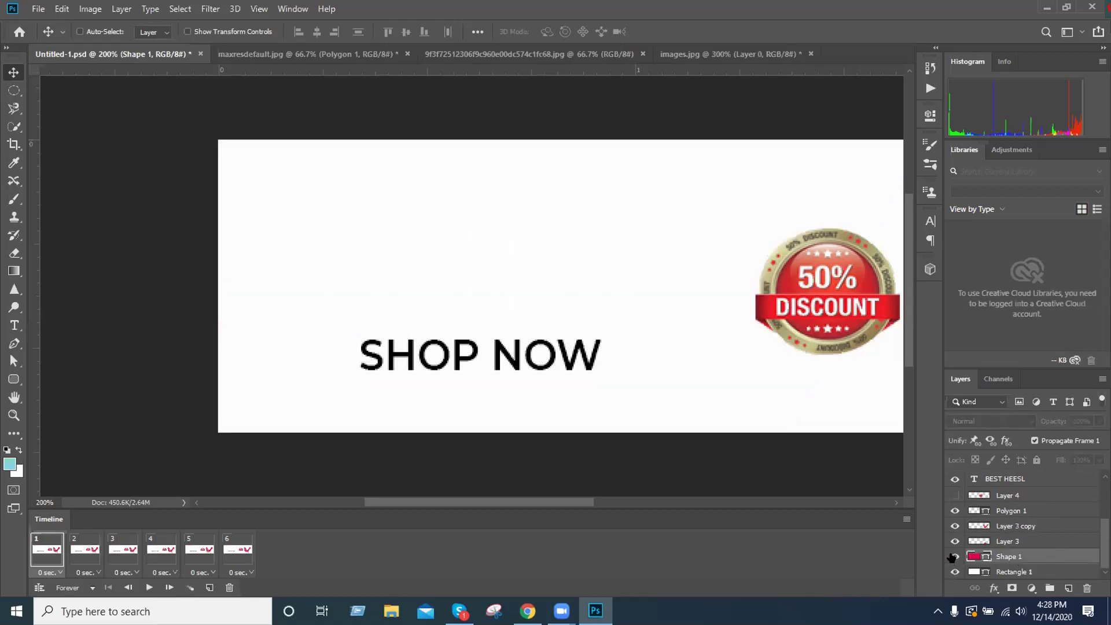
click(953, 557)
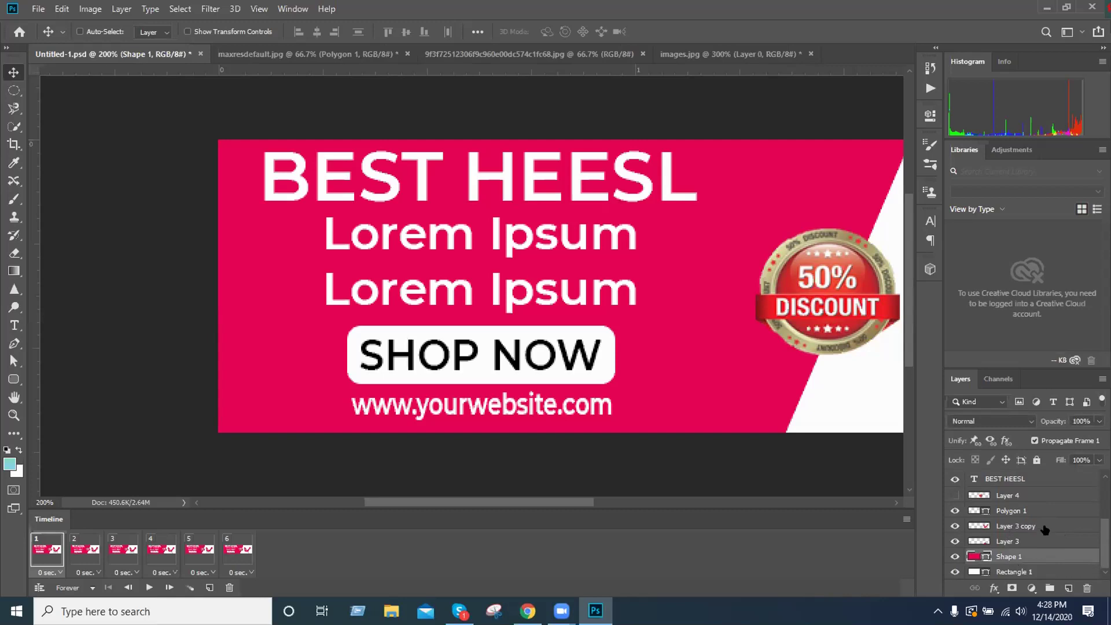
Collapse Group 2 in the layer stack and review the layers around it
scroll(1045, 530, up, 1)
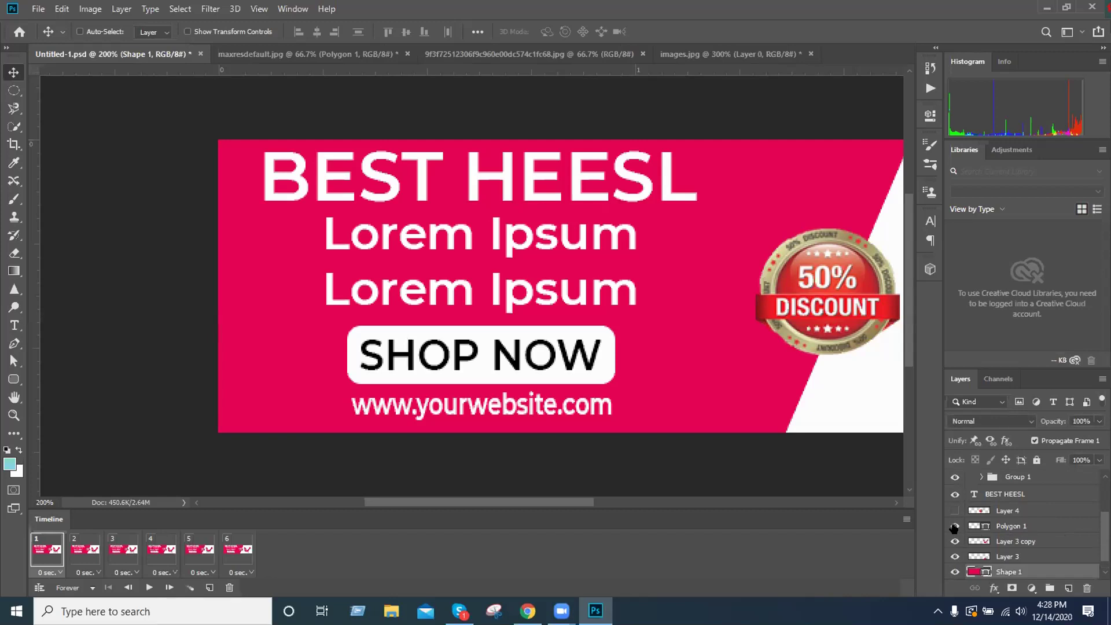
scroll(978, 521, up, 1)
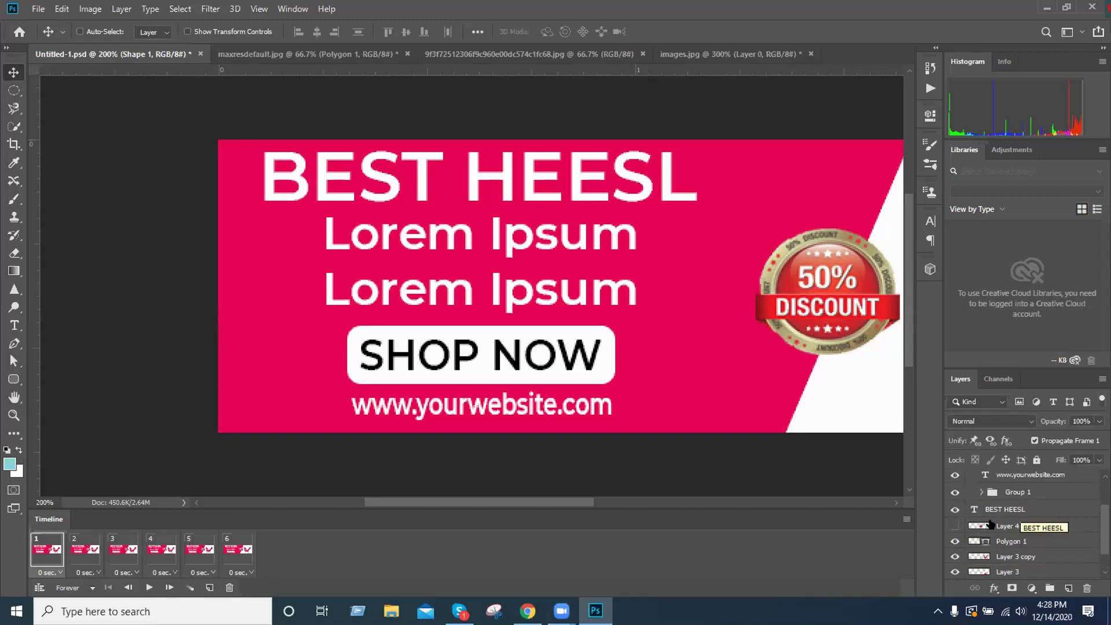
scroll(1013, 507, up, 1)
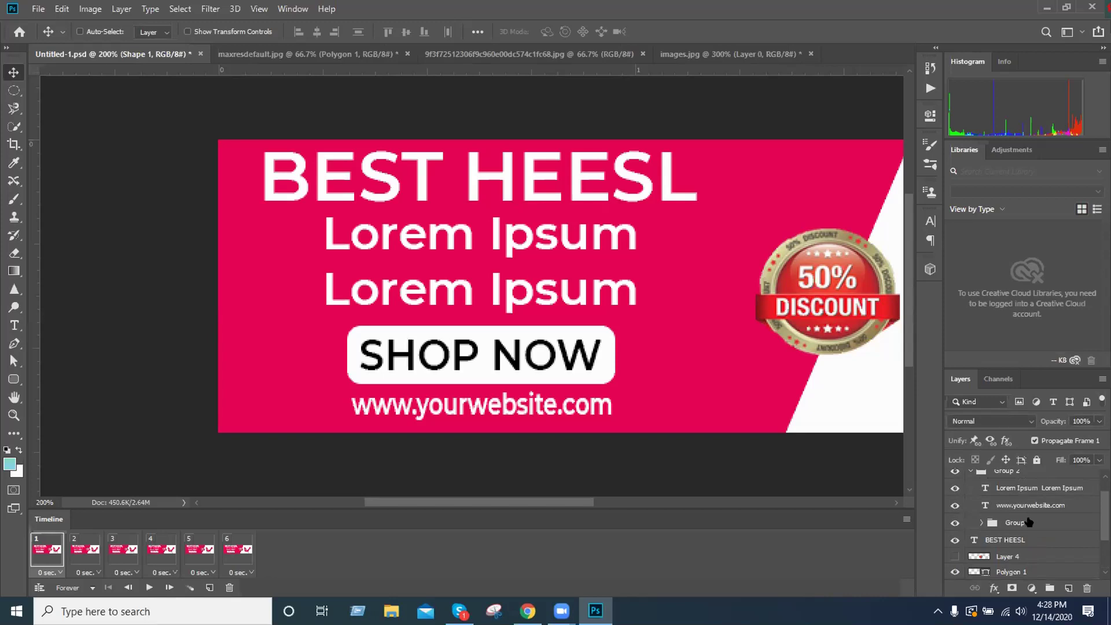
scroll(998, 501, up, 1)
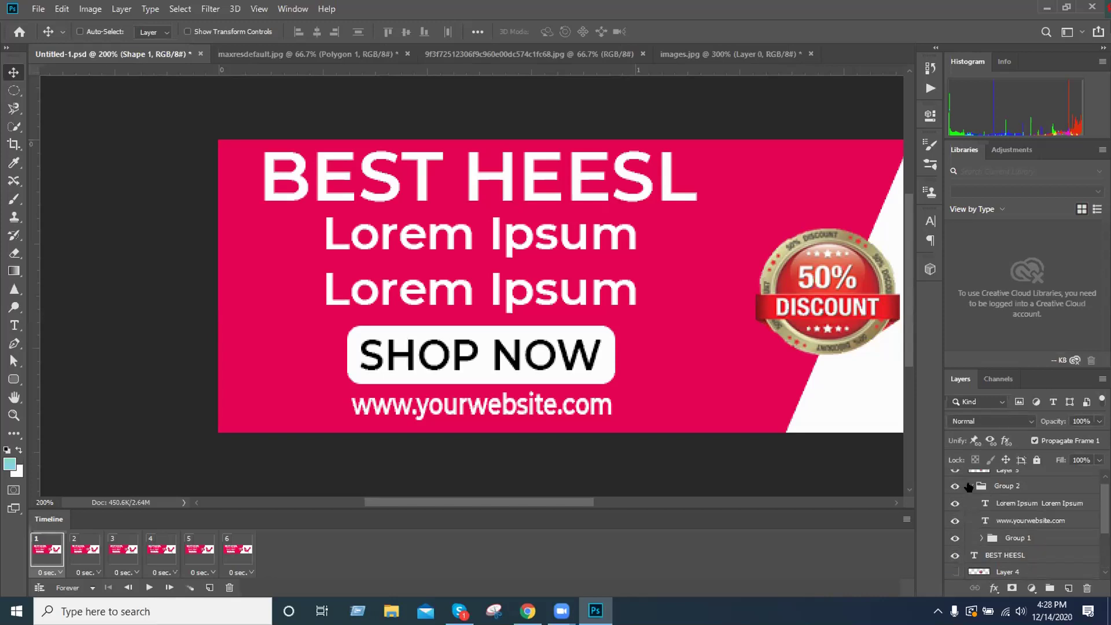
click(969, 486)
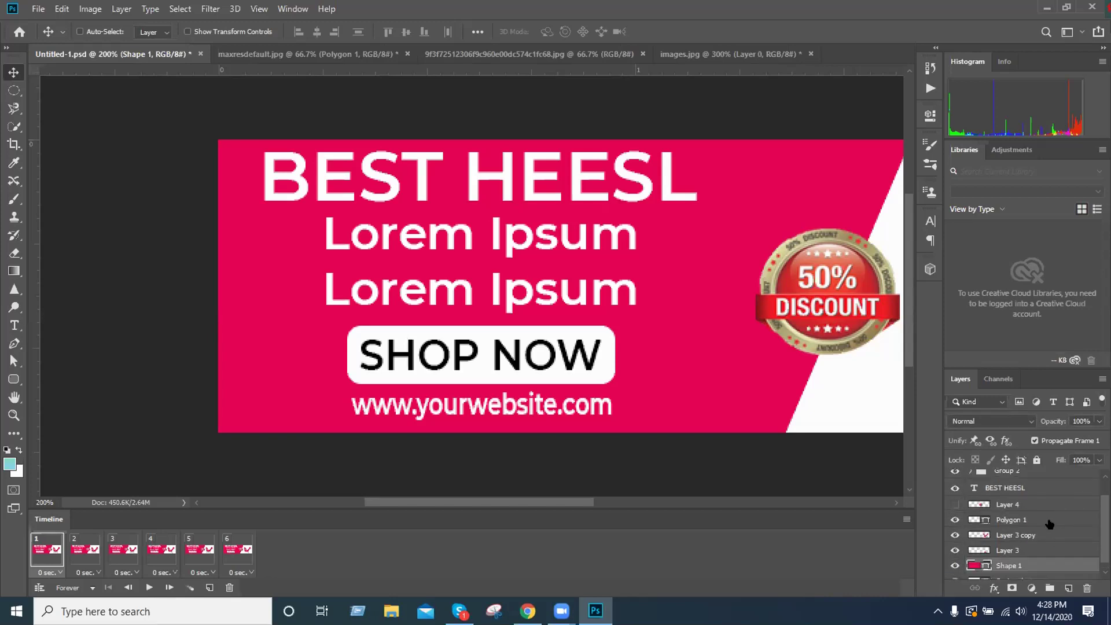
scroll(1050, 524, down, 1)
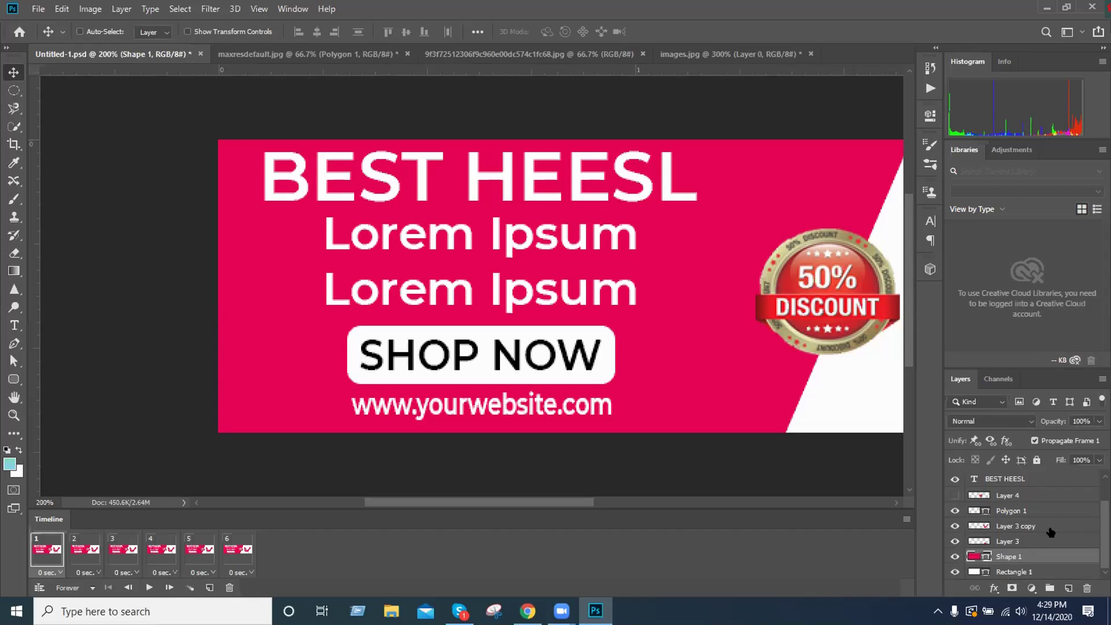
scroll(1050, 532, up, 1)
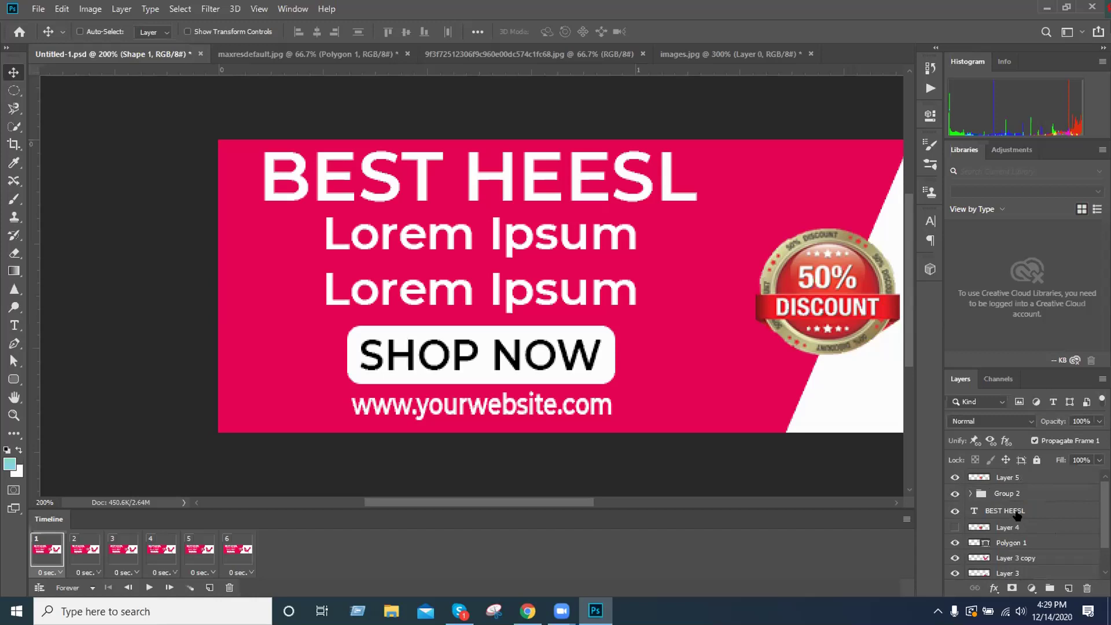
Ungroup Group 2 so its text layers and Group 1 sit directly in the main layer stack
click(1016, 514)
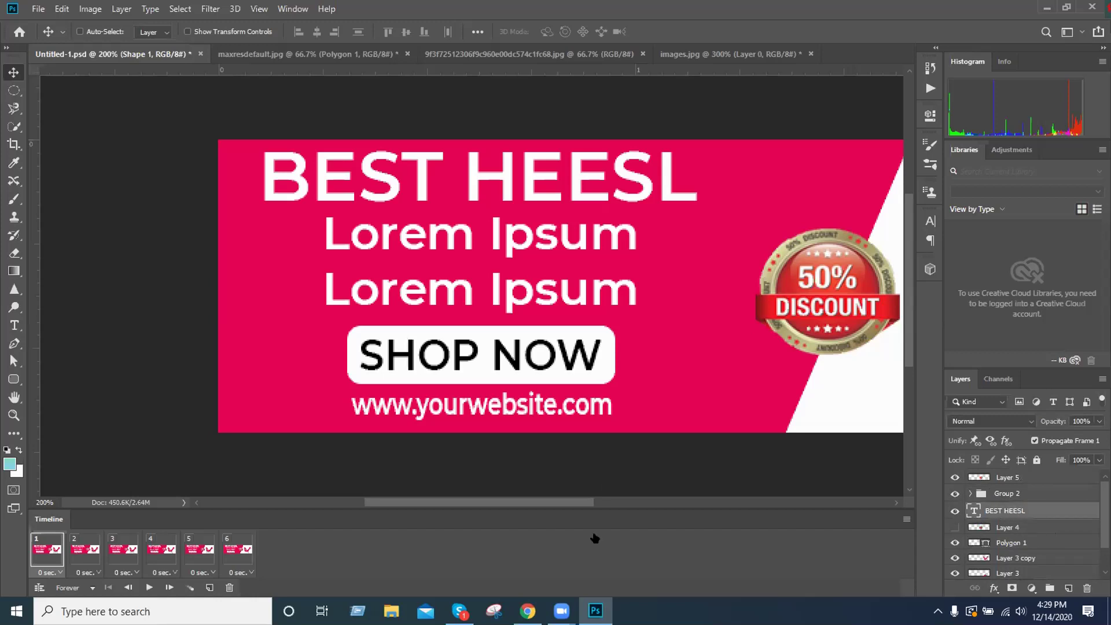
click(1013, 527)
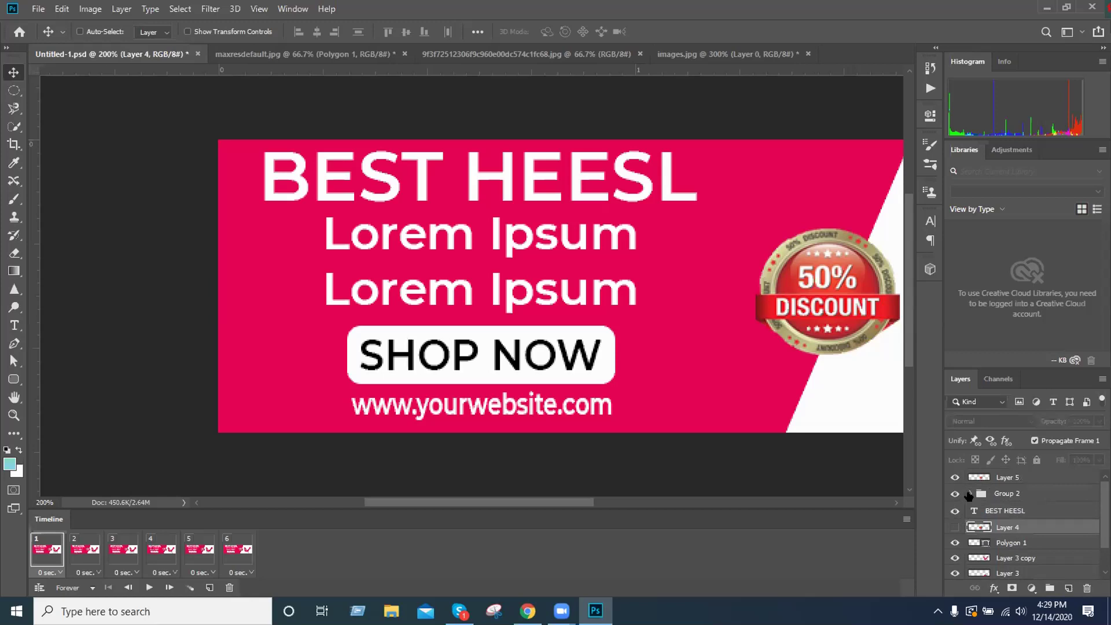
right_click(1005, 495)
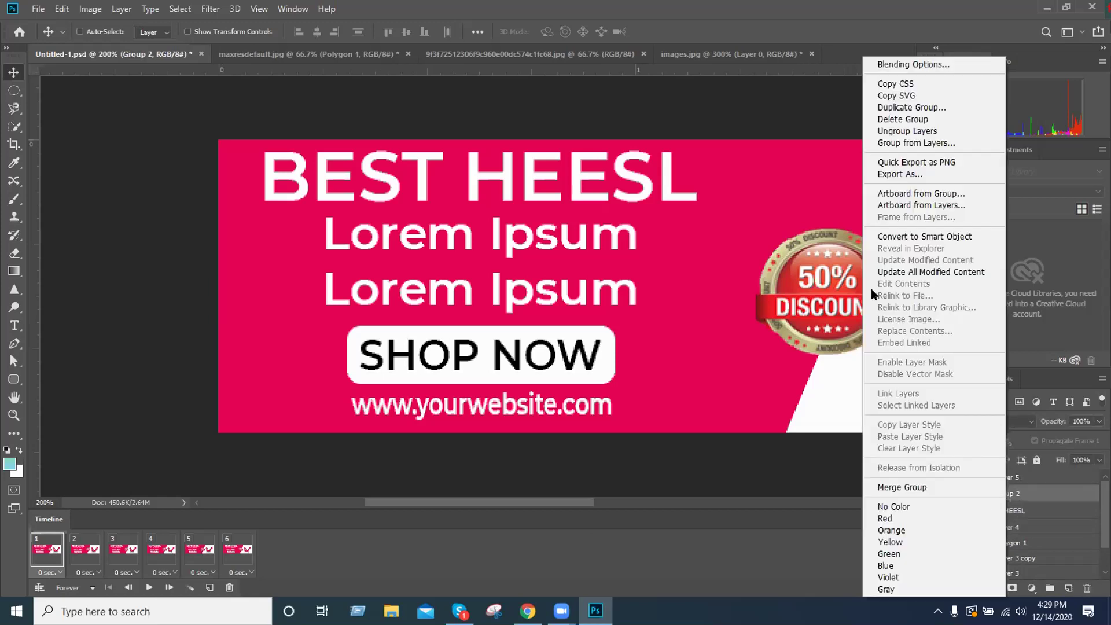
click(907, 131)
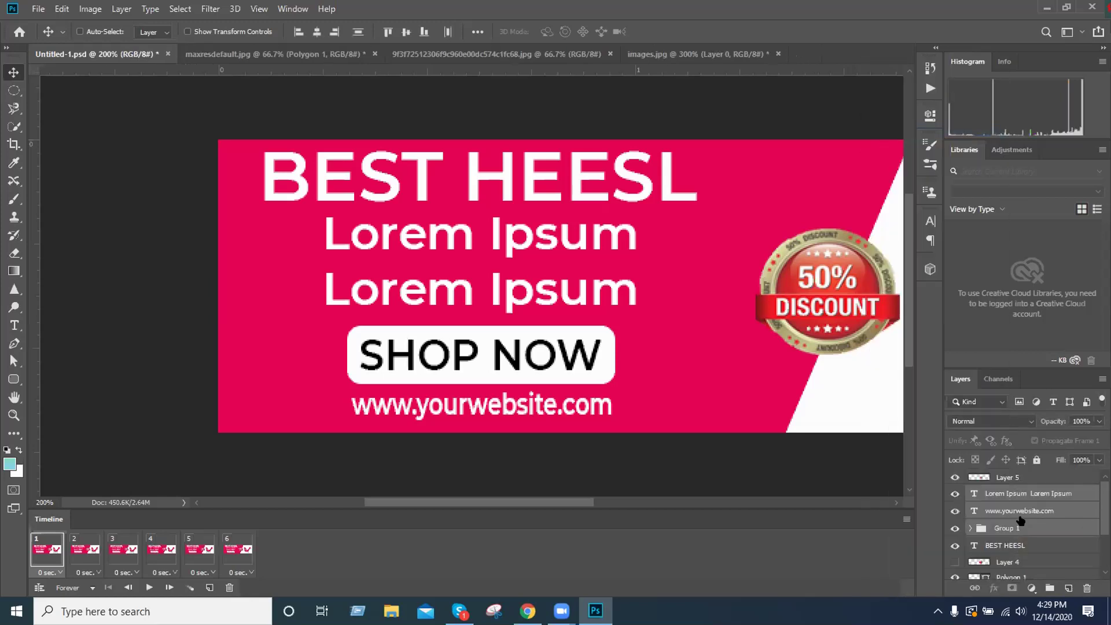
Show and hide Layer 4 to check what it contains, and select that layer
click(1018, 544)
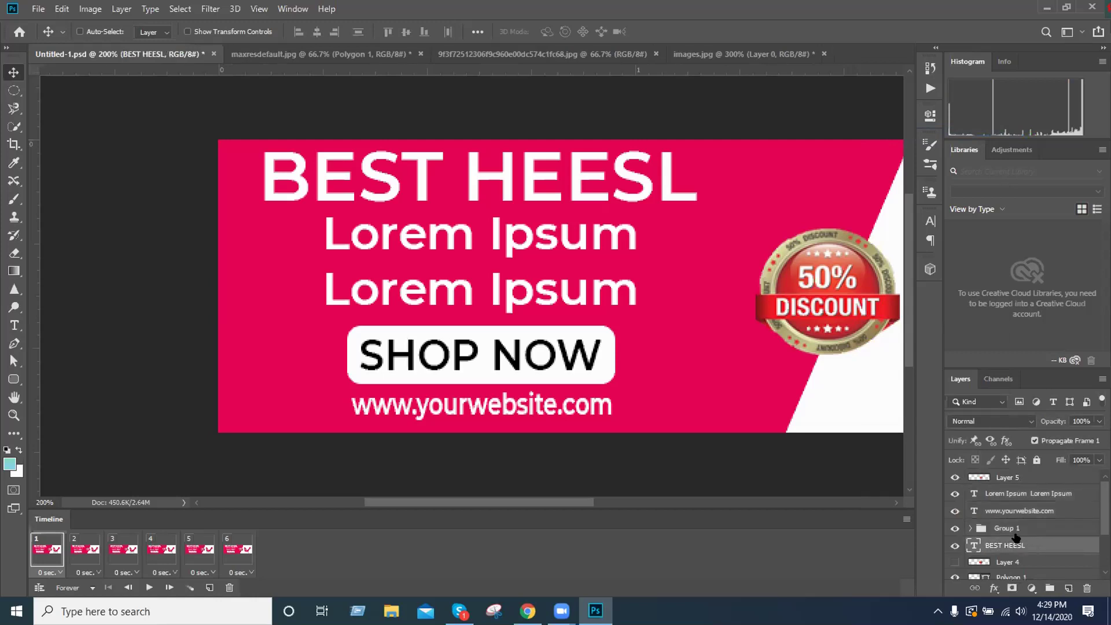
scroll(1019, 527, down, 3)
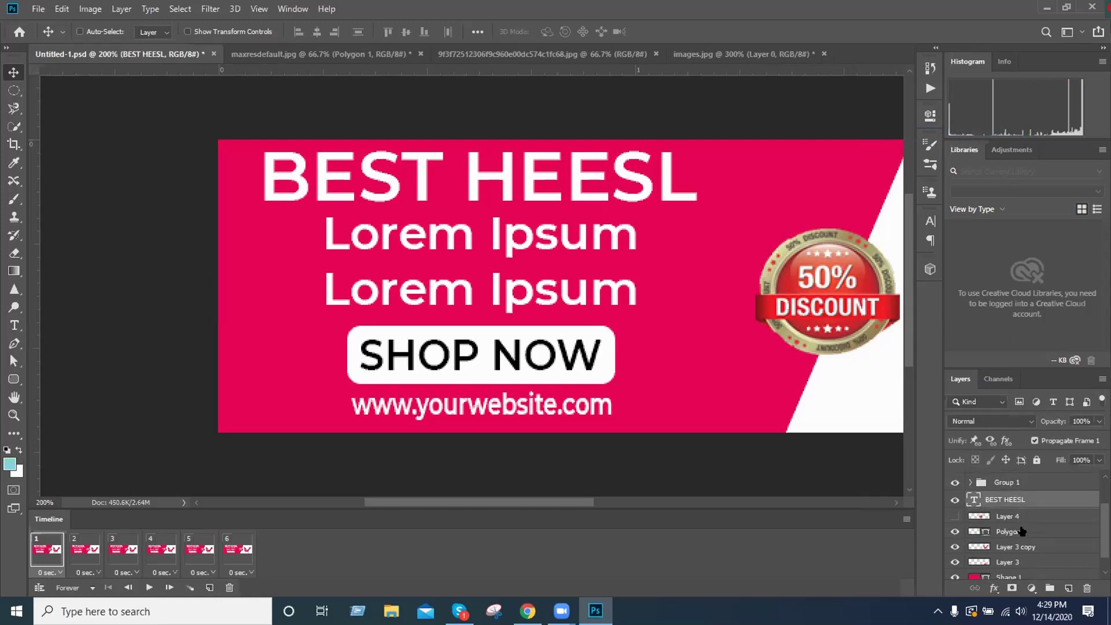
click(955, 516)
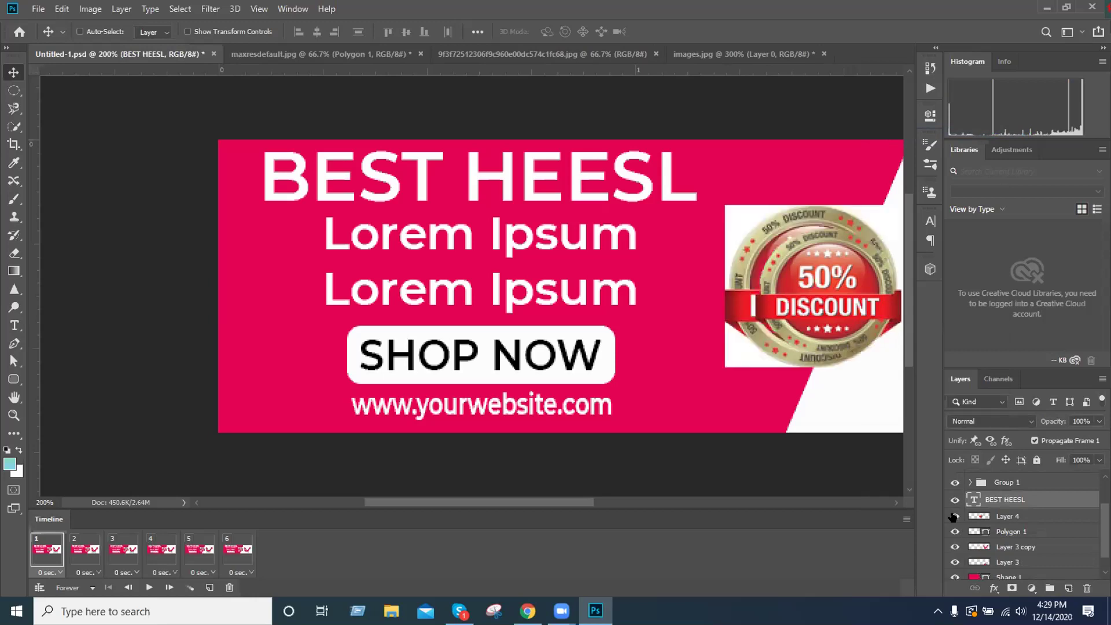
click(955, 517)
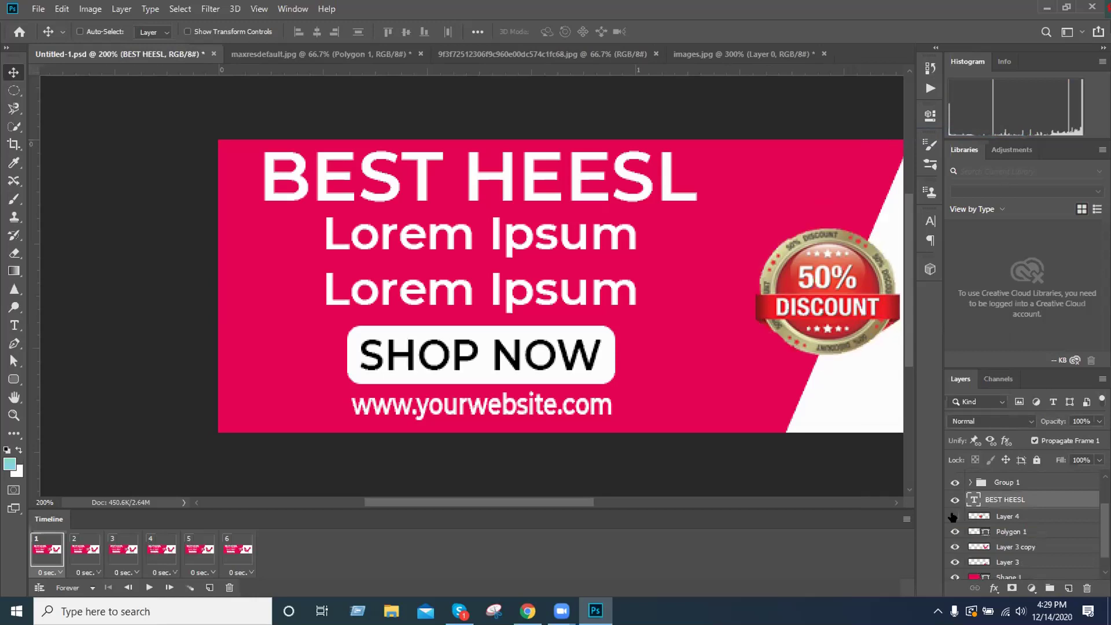
click(1020, 517)
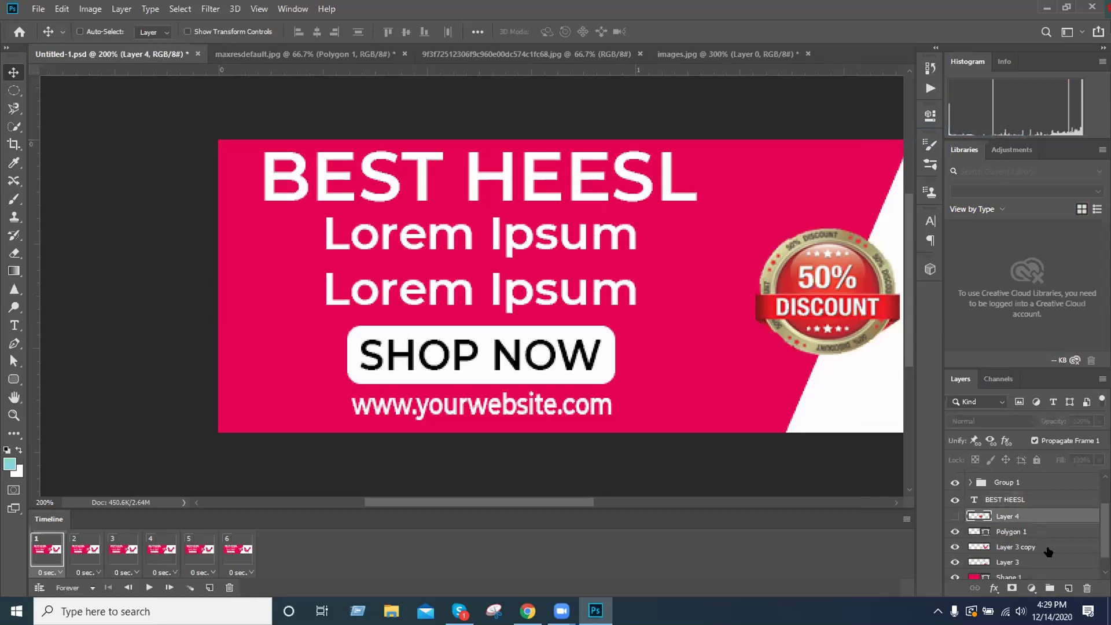
Delete the hidden Layer 4 from the BEST HEESL banner
click(1086, 588)
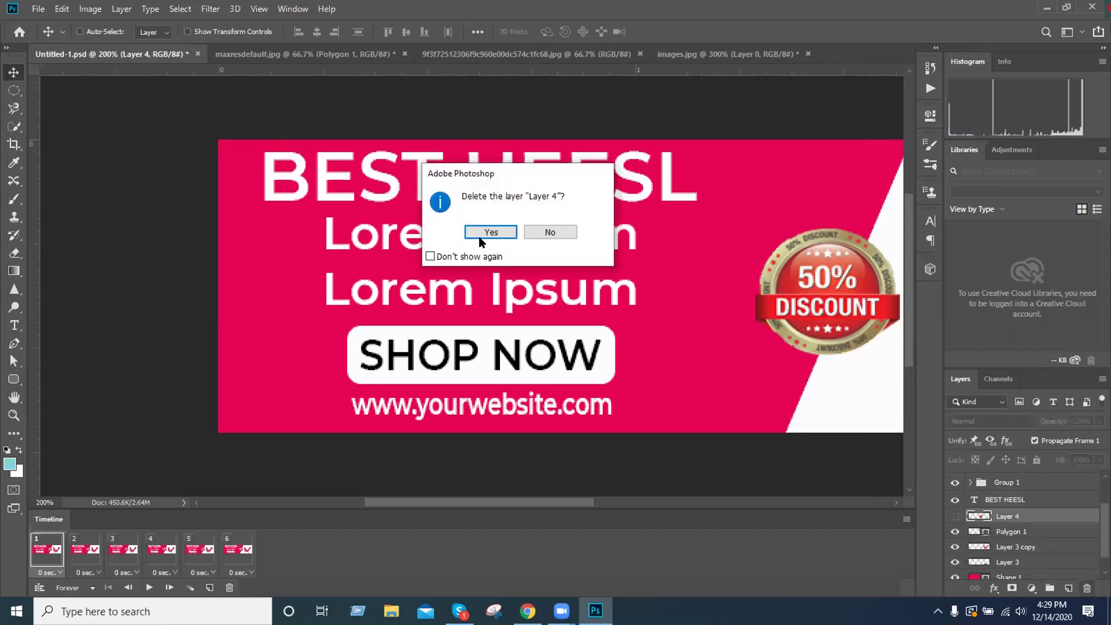
key(Return)
scroll(1032, 512, up, 1)
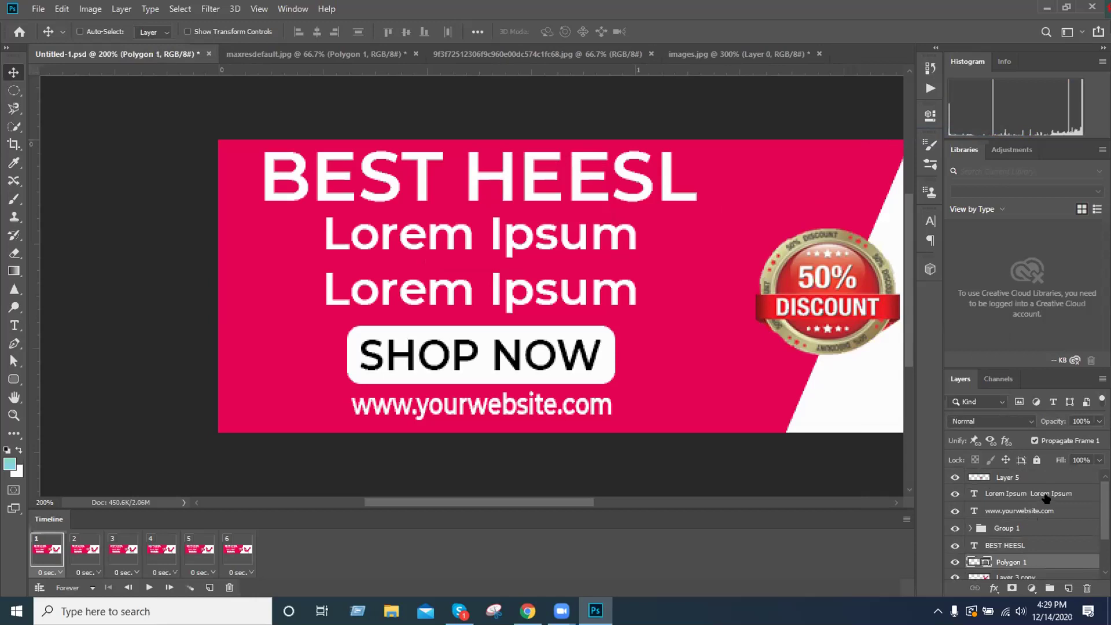
Ungroup Group 1 so the SHOP NOW text and Rounded Rectangle 1 become separate layers in the main stack
scroll(1022, 526, down, 1)
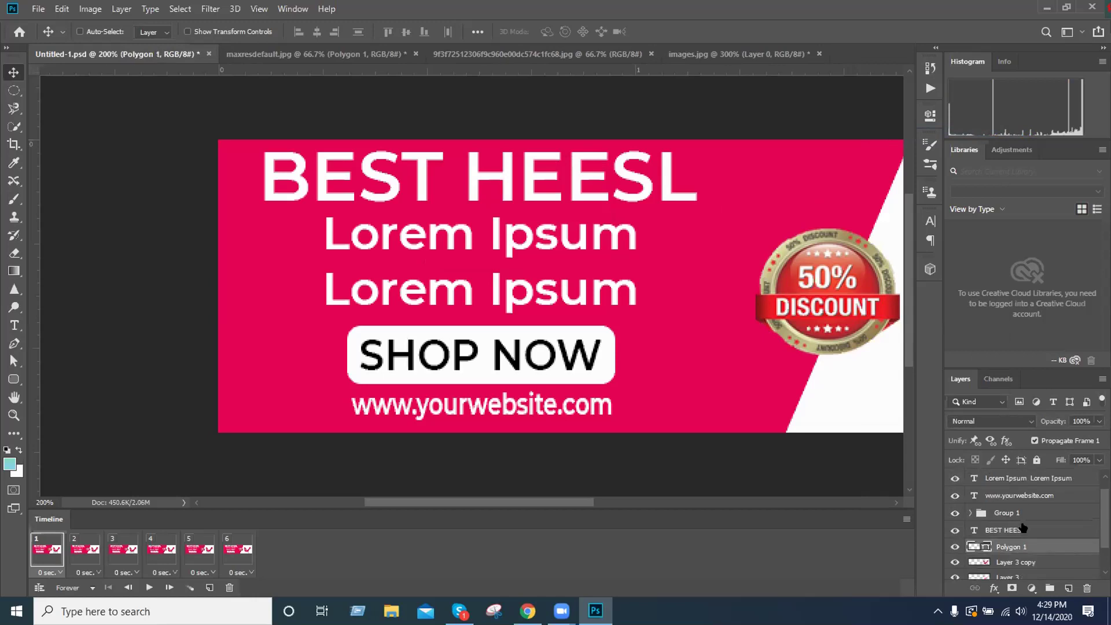
scroll(1023, 528, down, 1)
scroll(1024, 529, down, 1)
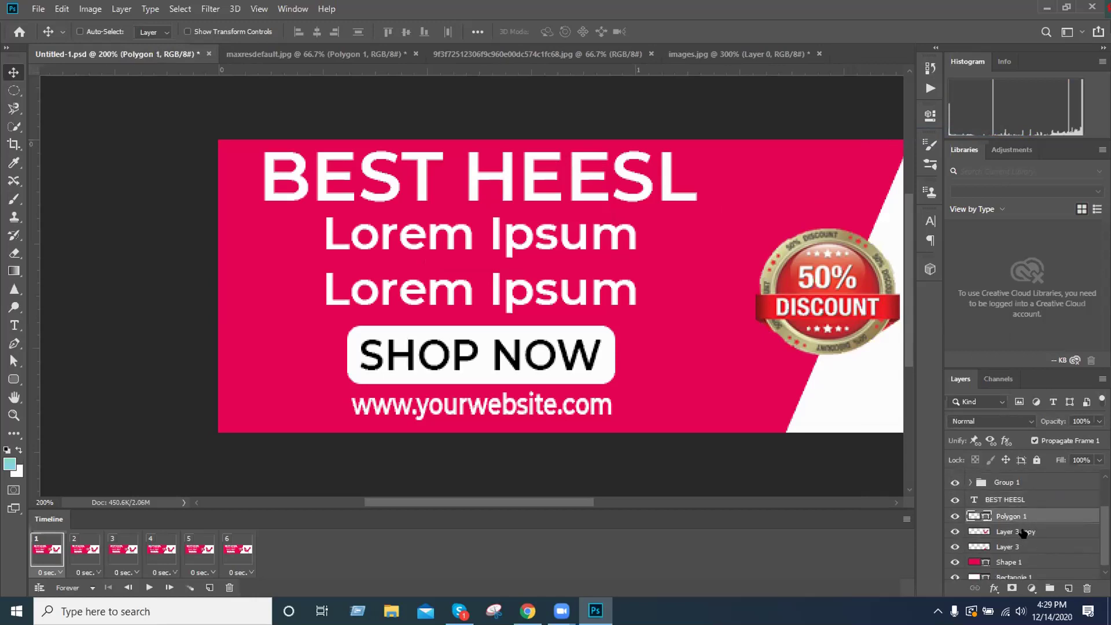
scroll(1023, 533, down, 1)
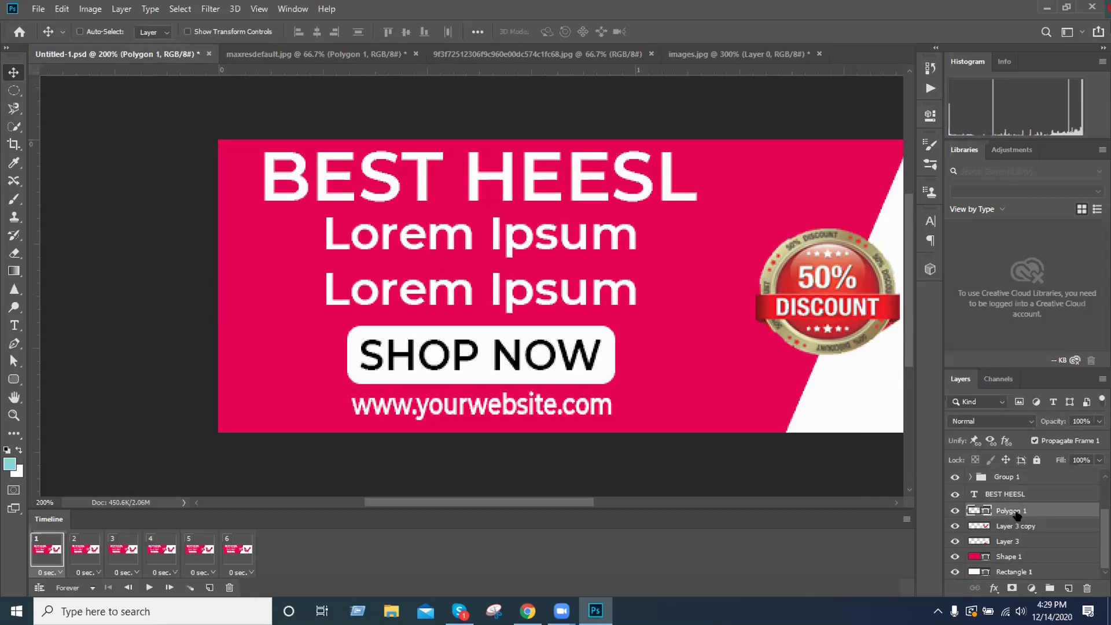
click(999, 477)
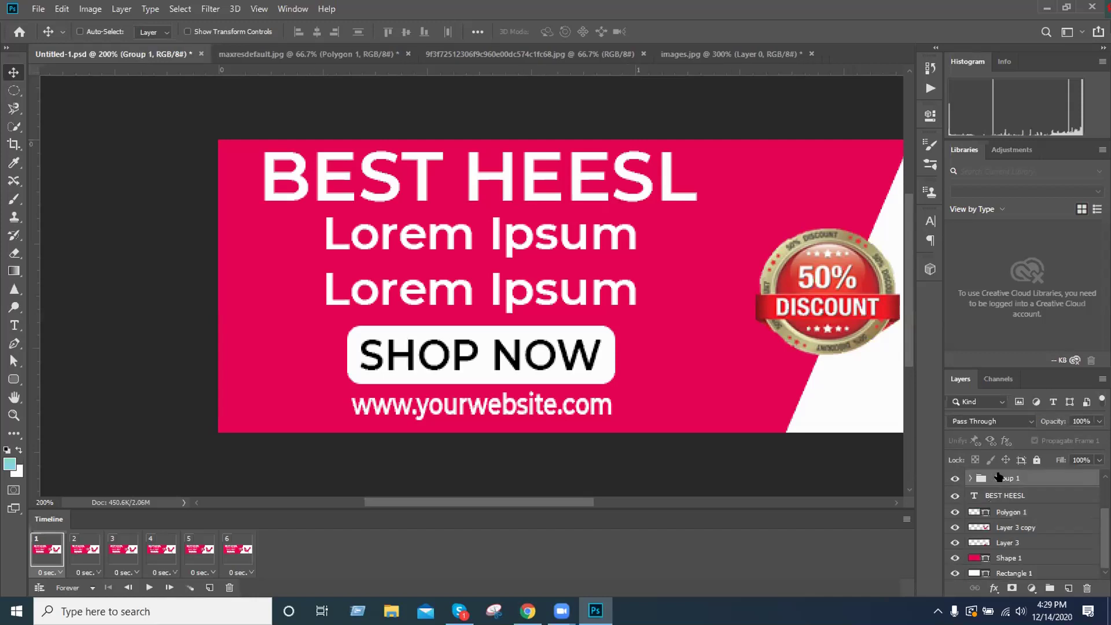
right_click(1001, 477)
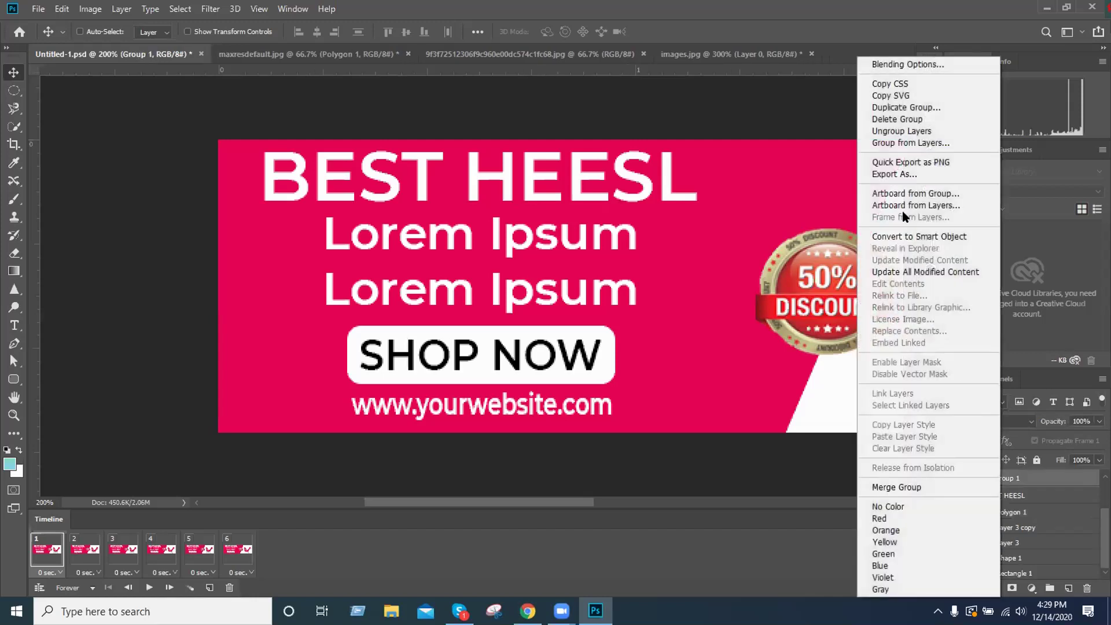
click(901, 131)
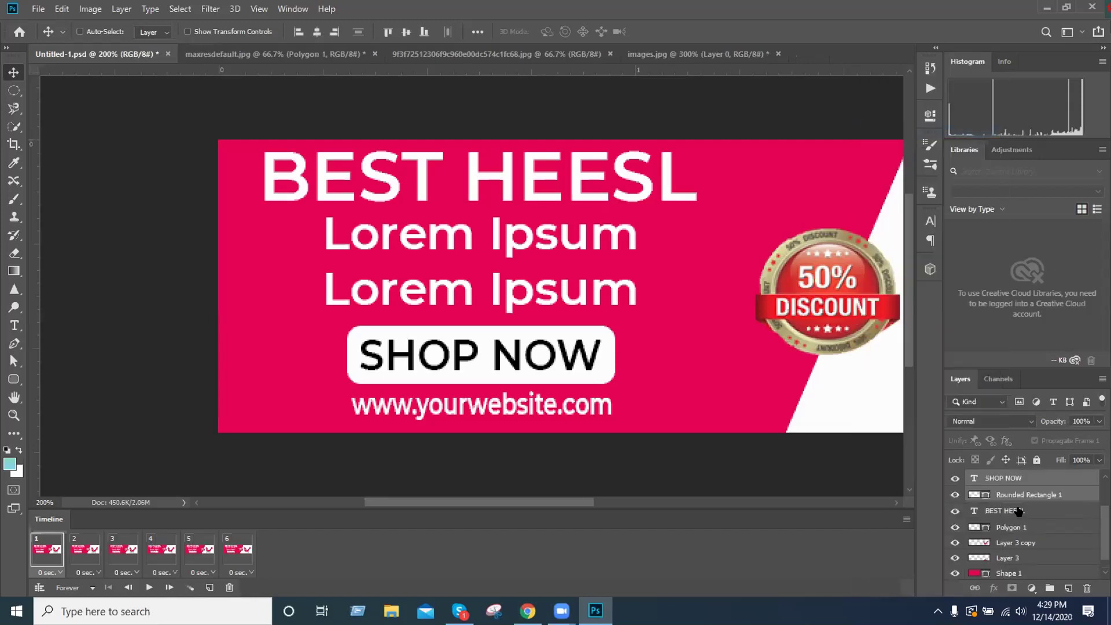
Hide the SHOP NOW text and Rounded Rectangle 1 layers in frame 1
scroll(1023, 513, up, 1)
click(1036, 526)
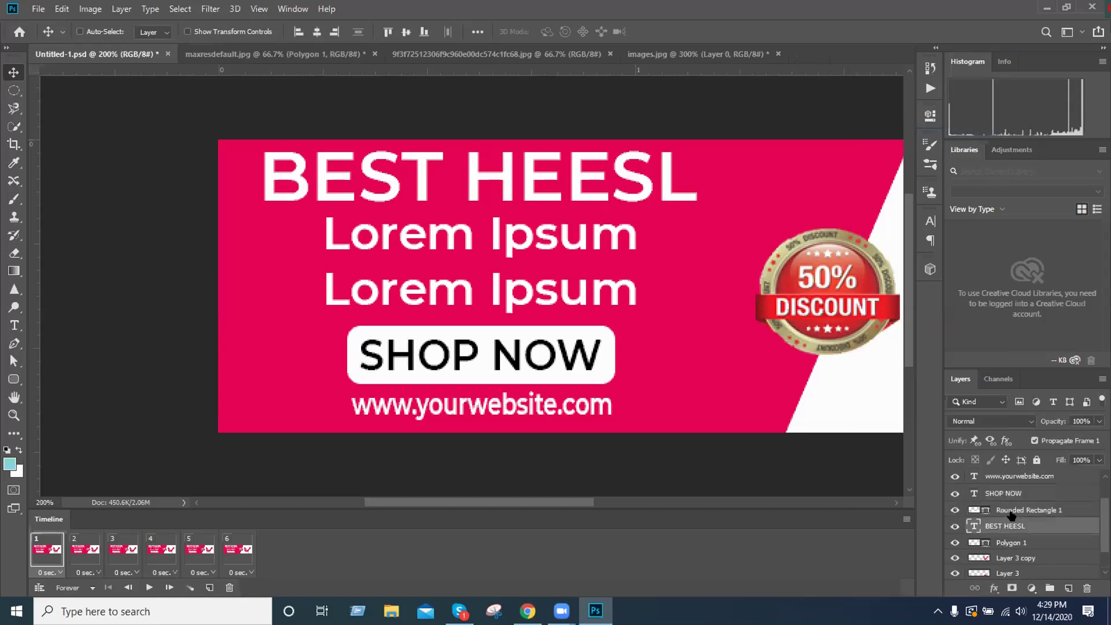
click(954, 494)
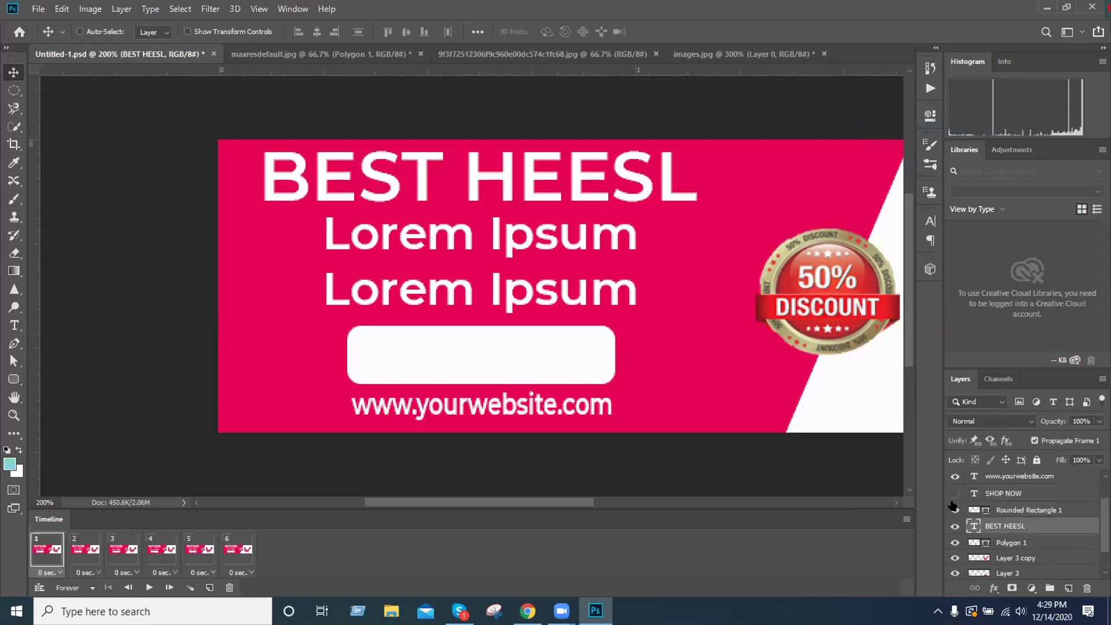
click(954, 509)
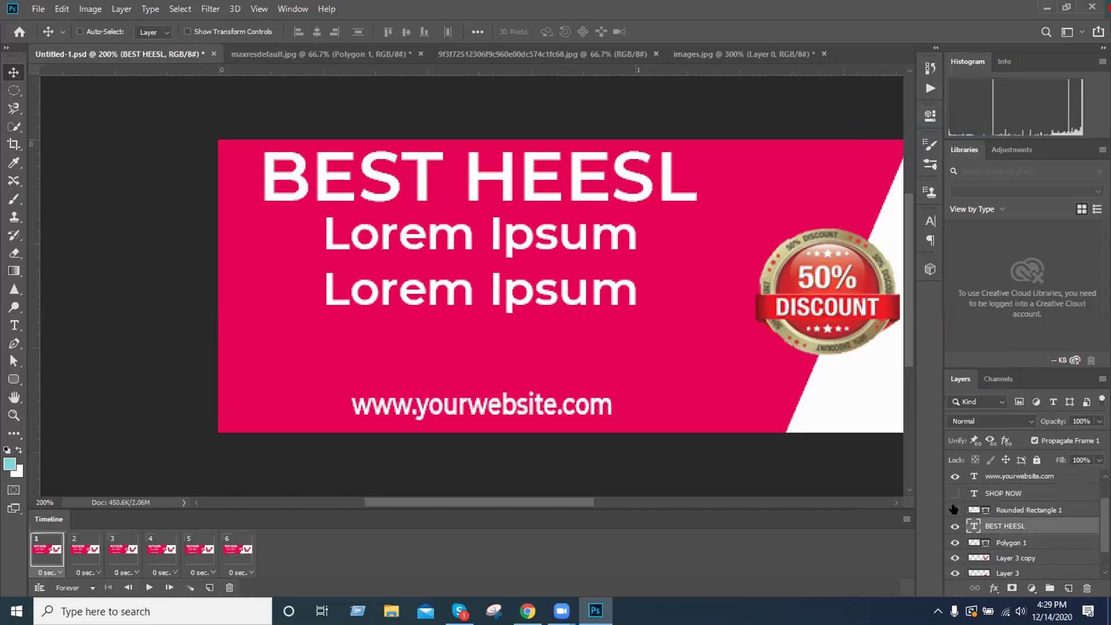
Show the SHOP NOW text and Rounded Rectangle 1 layers in frames 2 and 4, leaving them hidden in frame 3
click(86, 557)
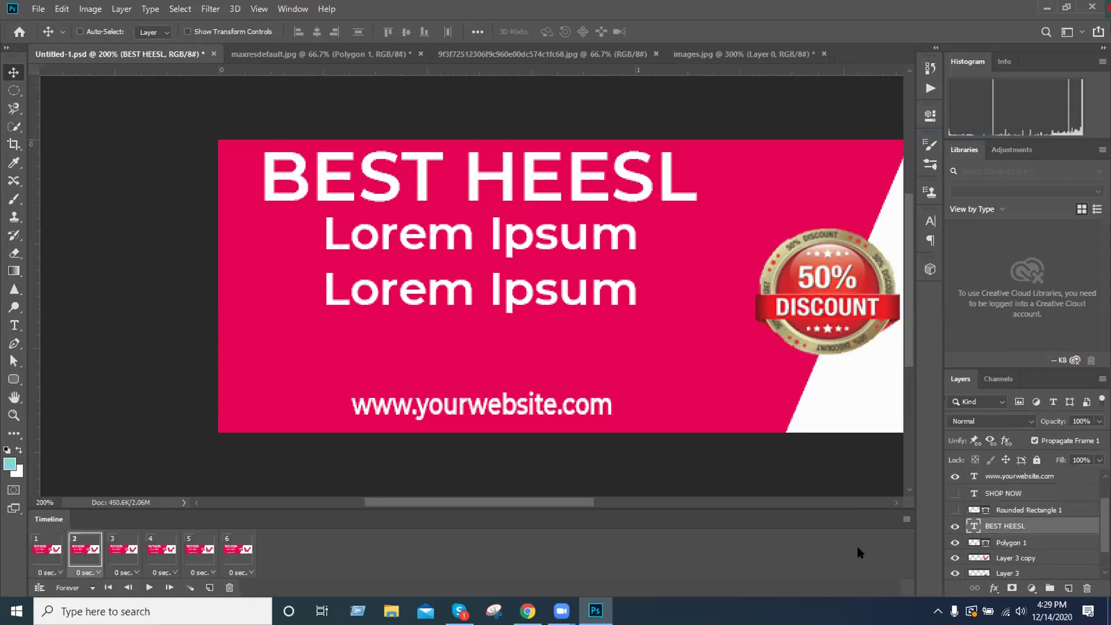
click(955, 493)
click(955, 510)
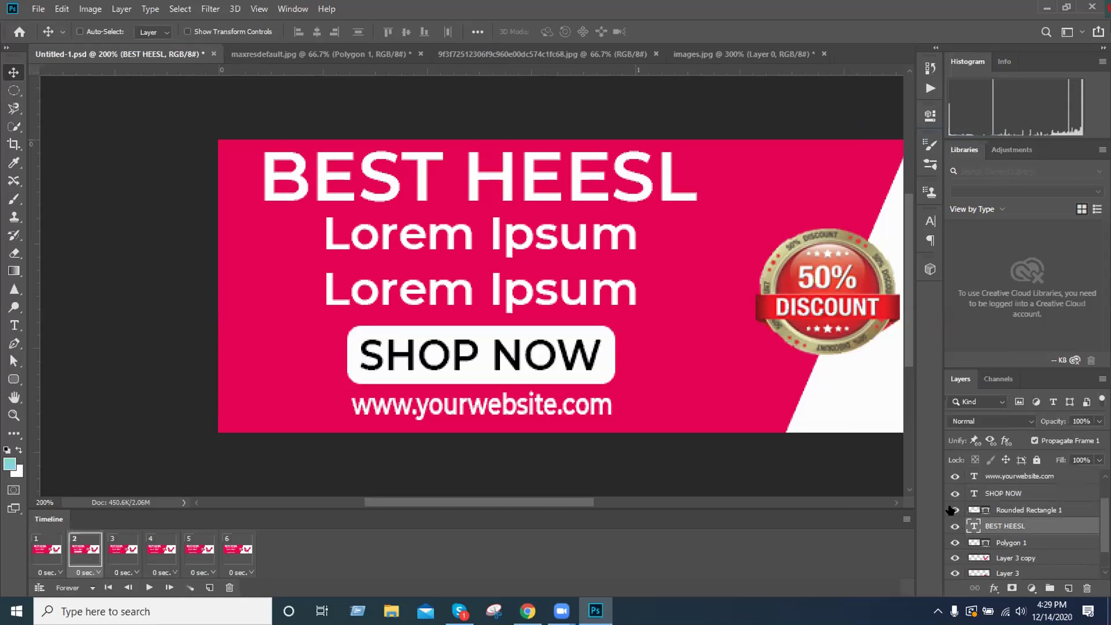
click(124, 553)
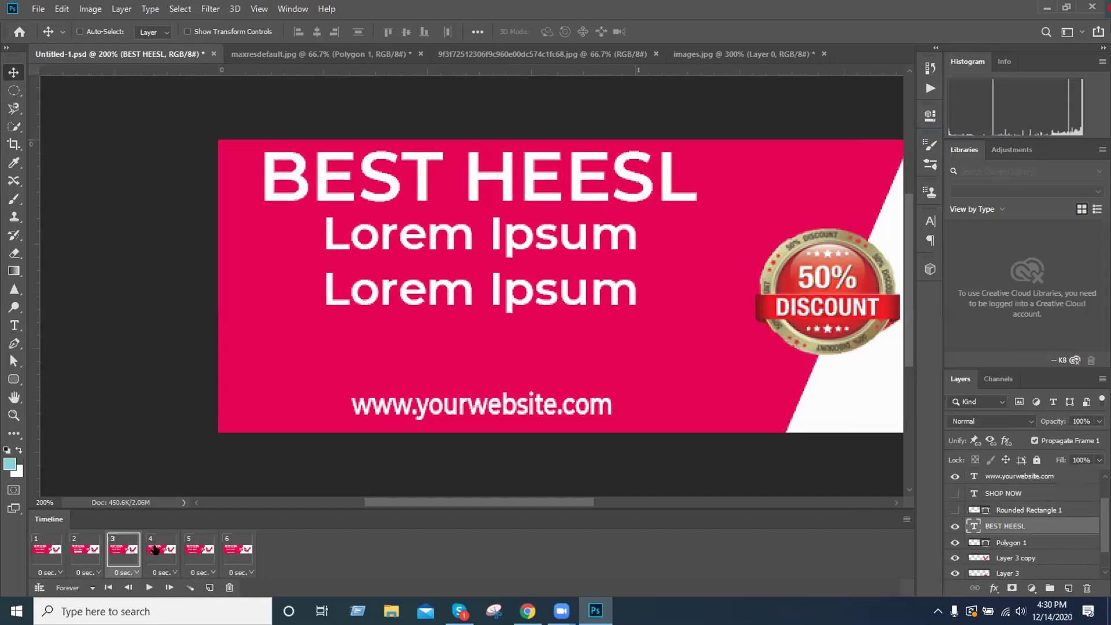
click(162, 550)
click(955, 493)
click(955, 509)
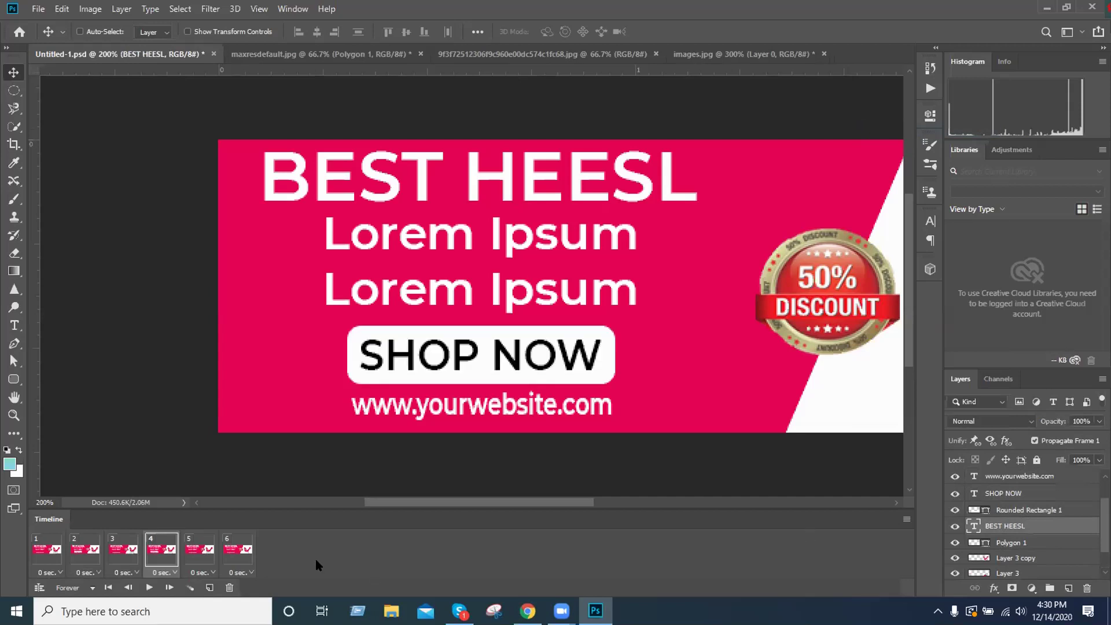
Keep the SHOP NOW text and Rounded Rectangle 1 layers hidden in frame 5 and show both in frame 6
click(198, 551)
drag(955, 510, 956, 493)
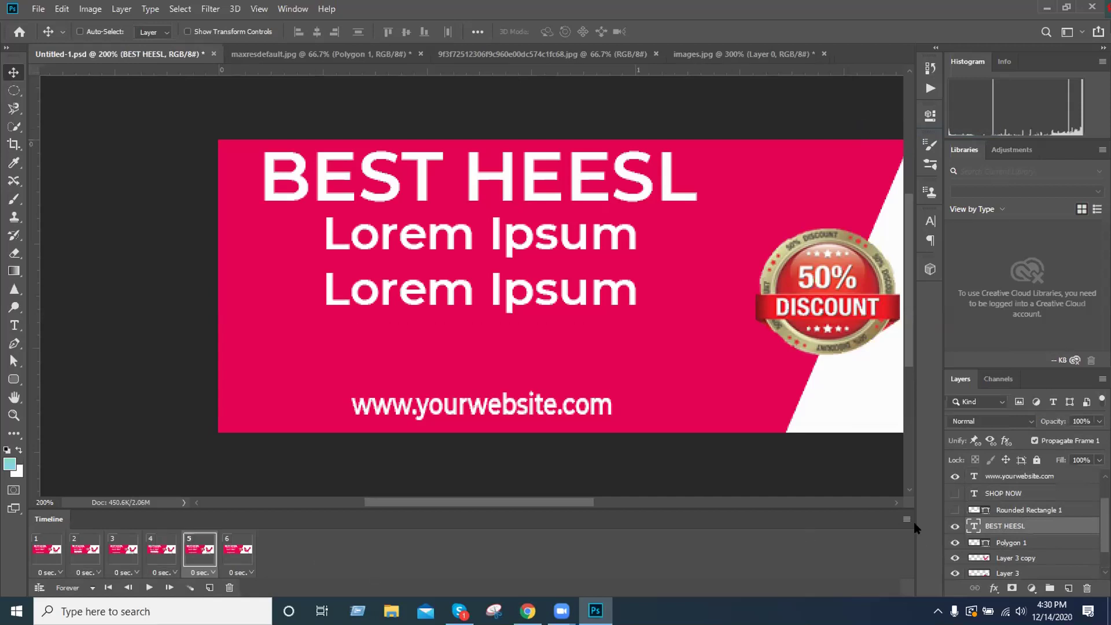
click(234, 555)
click(955, 493)
click(955, 510)
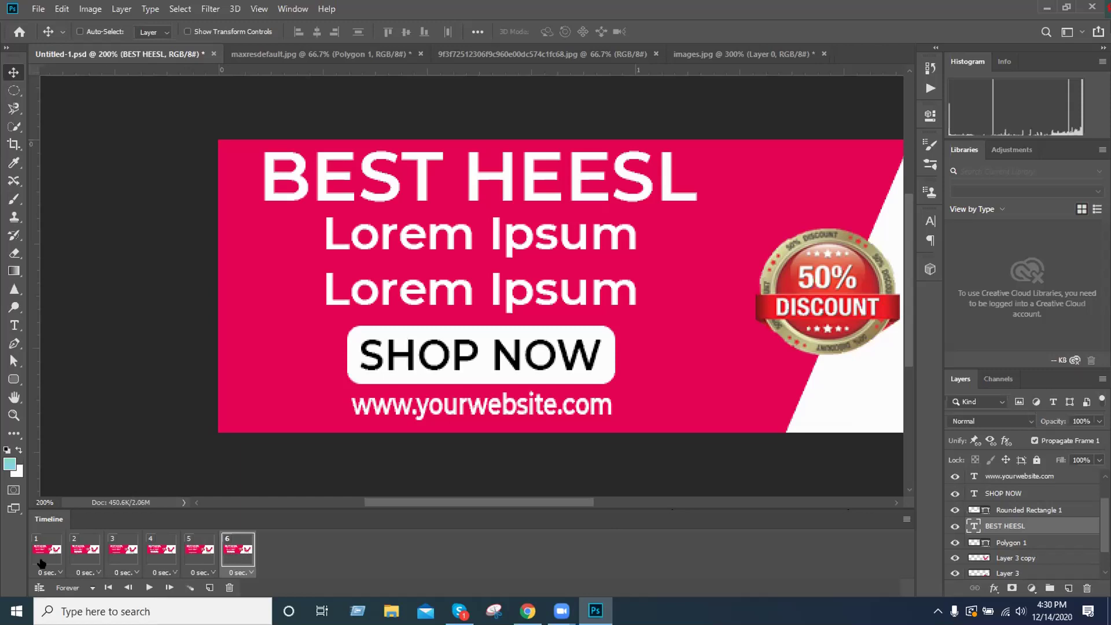
Set the delay of all six animation frames to 0.5 seconds
click(56, 573)
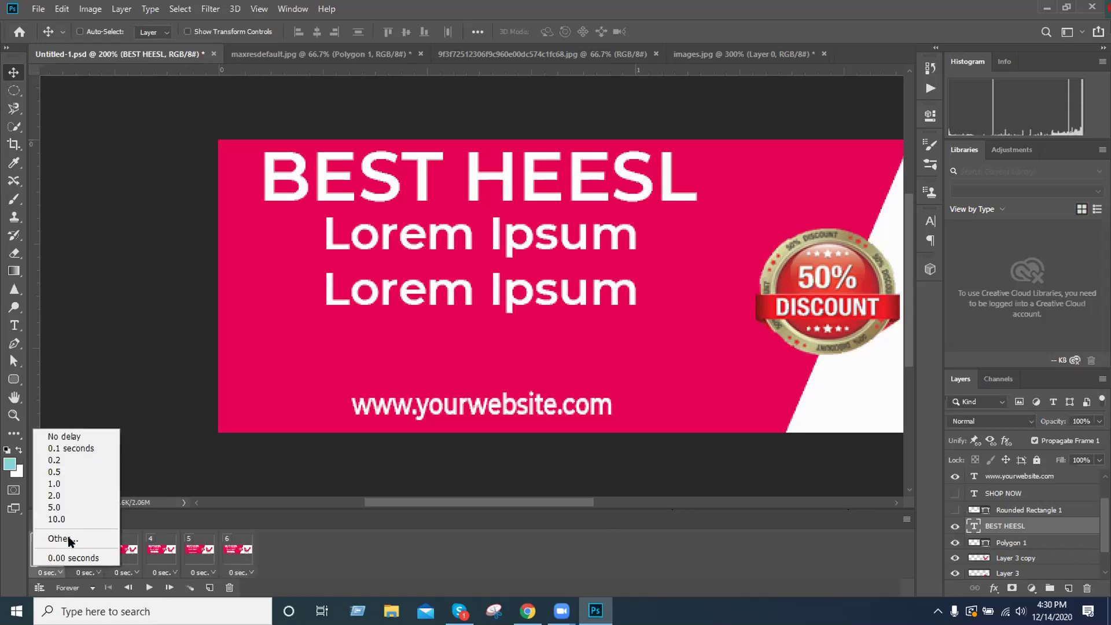
click(66, 473)
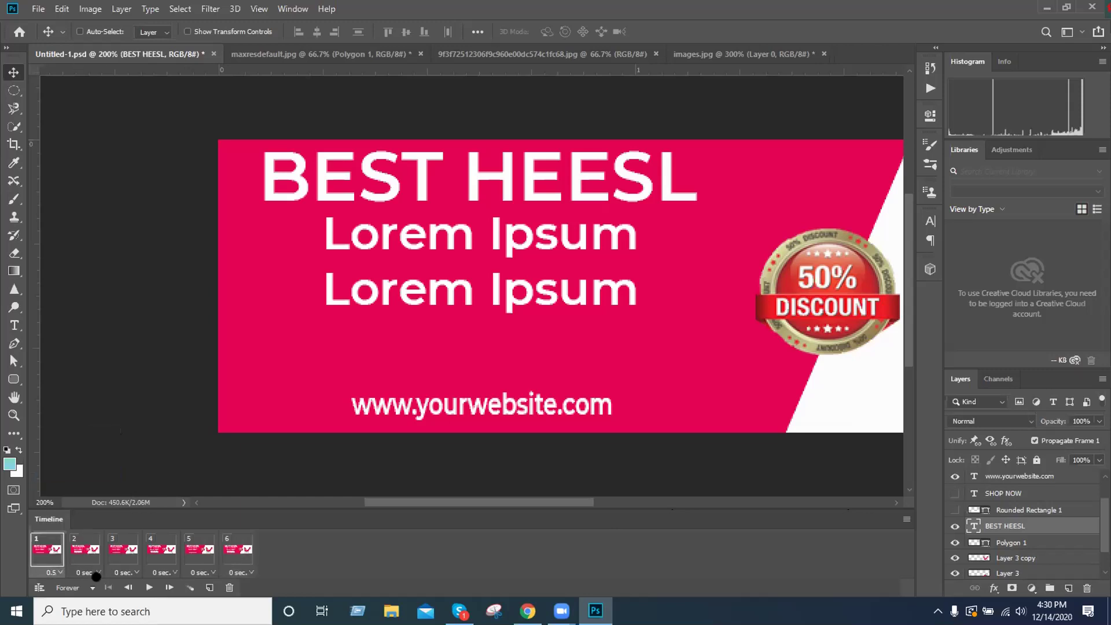
click(97, 573)
click(118, 472)
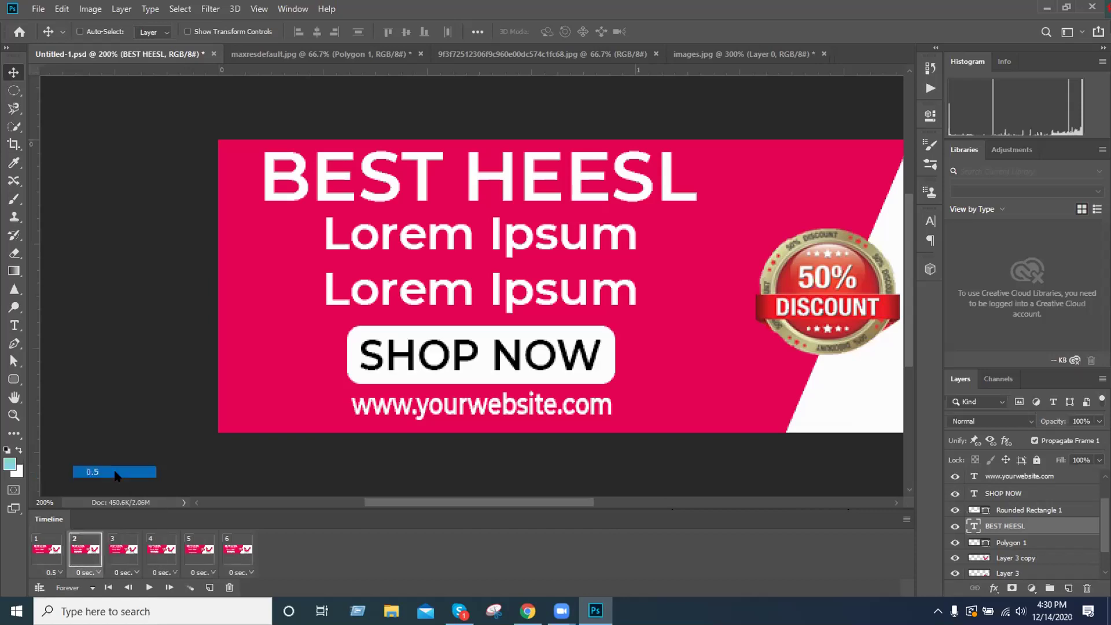
click(133, 573)
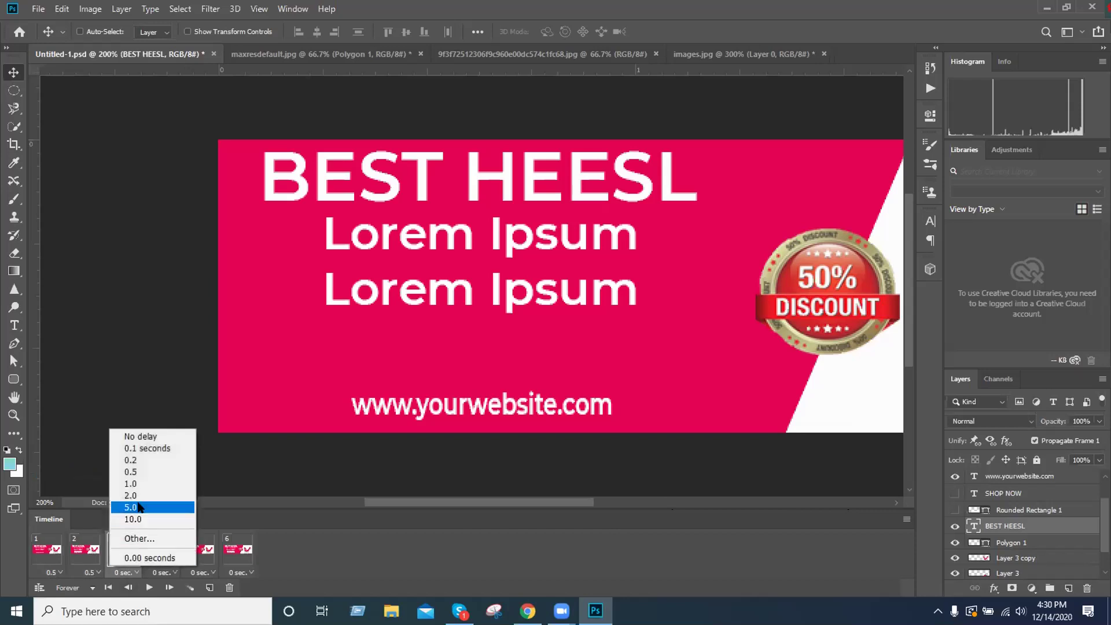
click(142, 474)
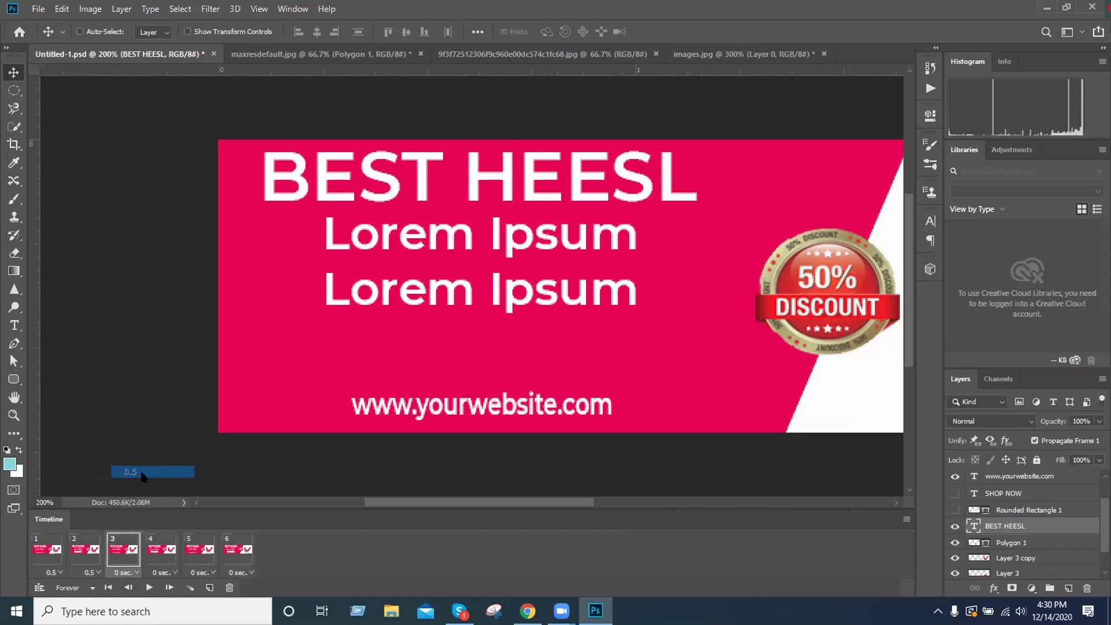
click(165, 573)
click(203, 473)
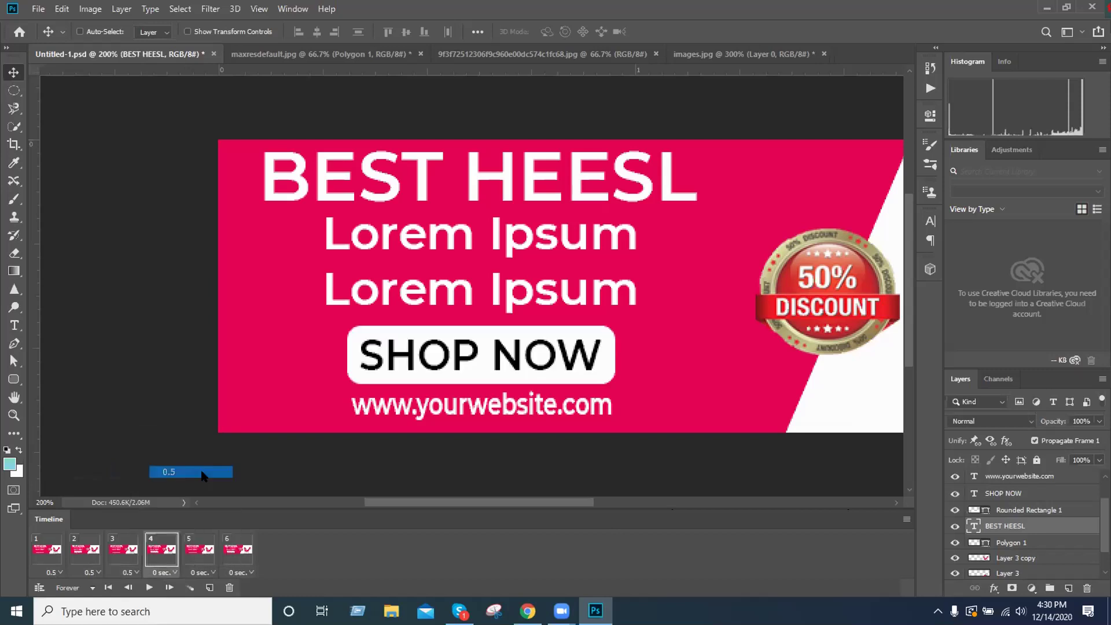
click(212, 574)
click(211, 574)
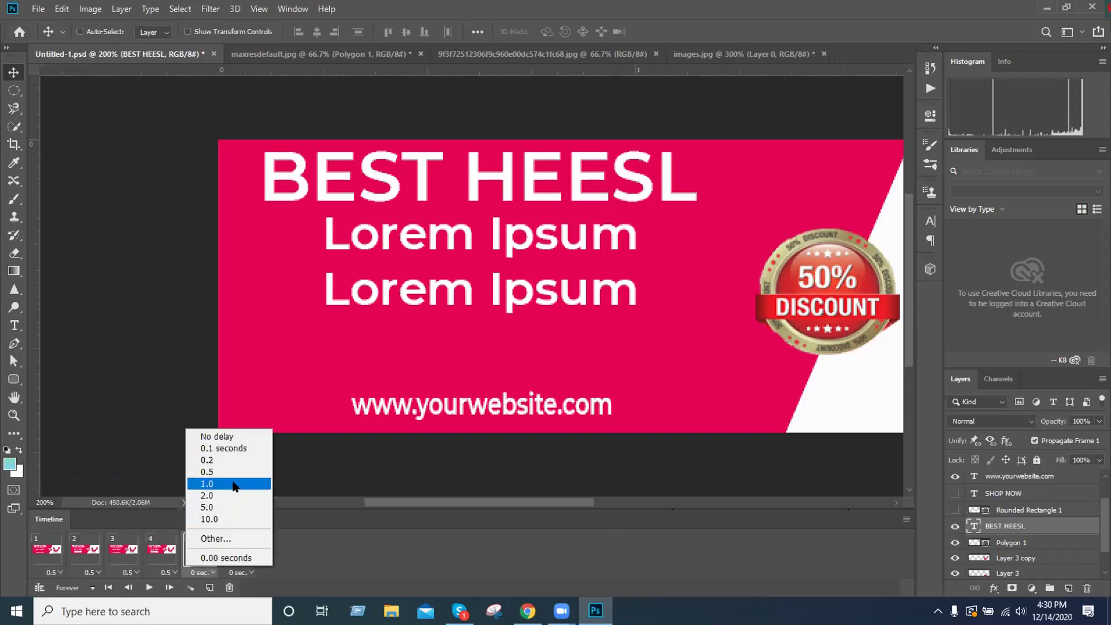
click(239, 560)
click(247, 573)
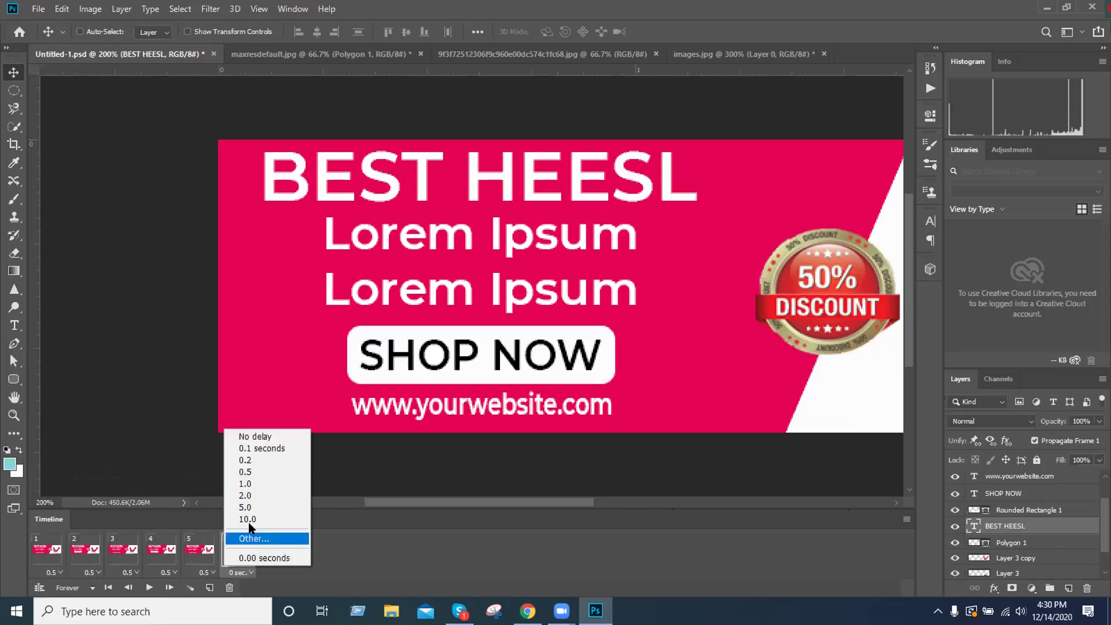
click(240, 474)
Play the animation to preview the blinking SHOP NOW button, stop it, and replay it from frame 1
click(148, 587)
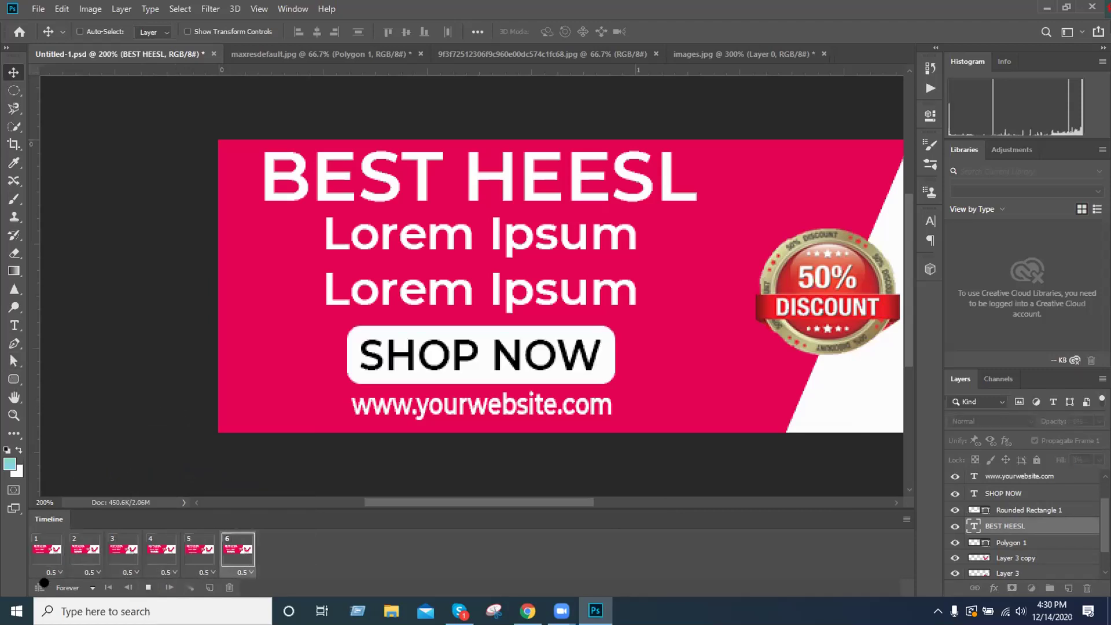
click(147, 587)
click(45, 547)
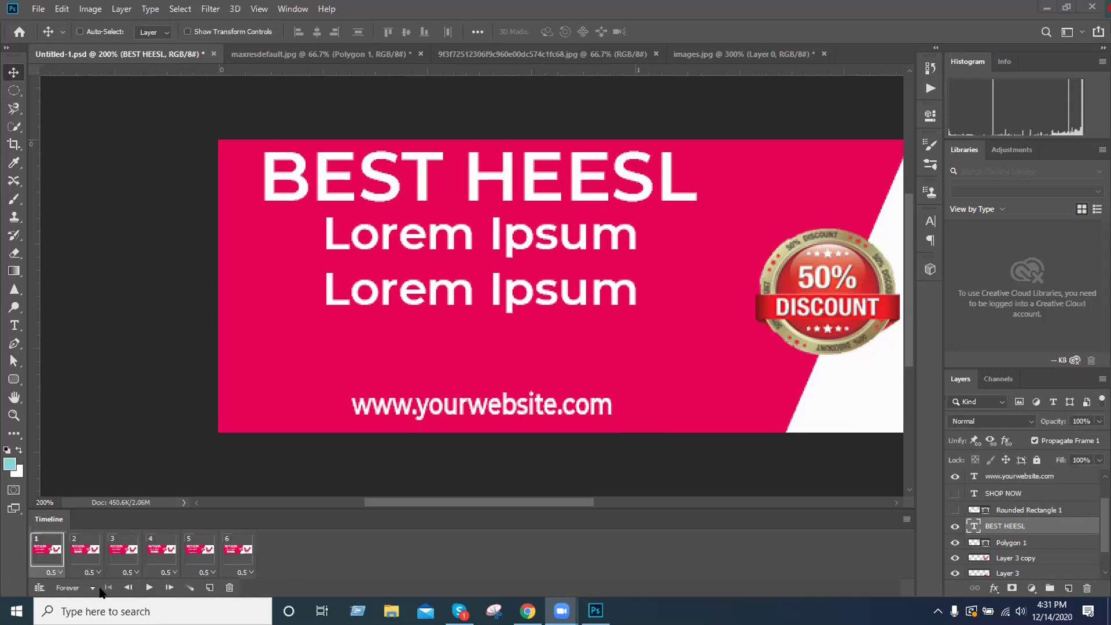
click(147, 587)
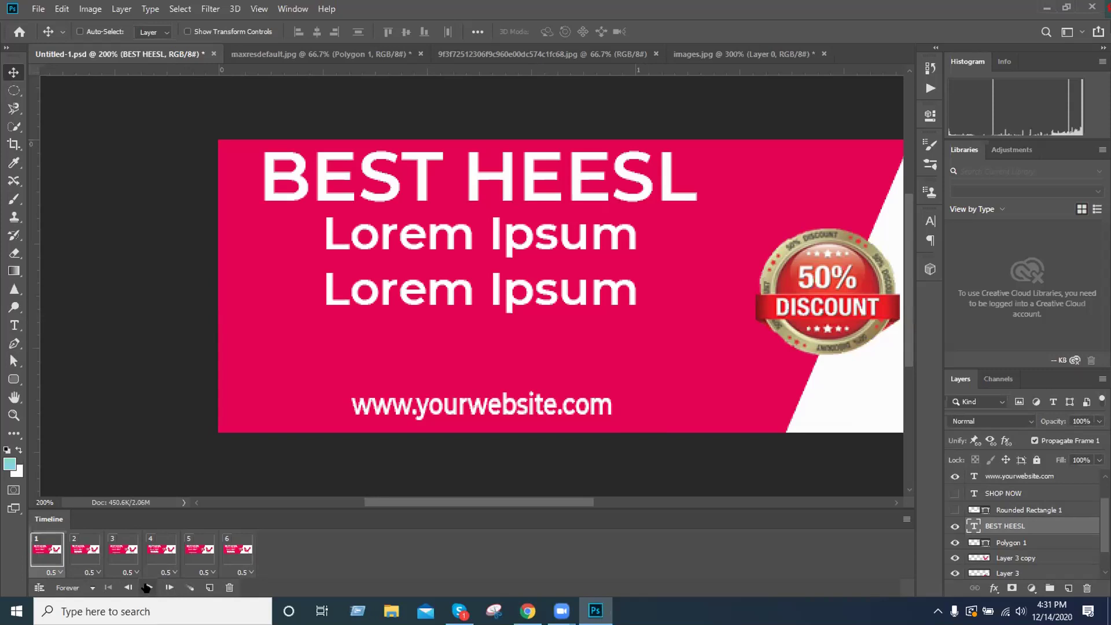
click(149, 587)
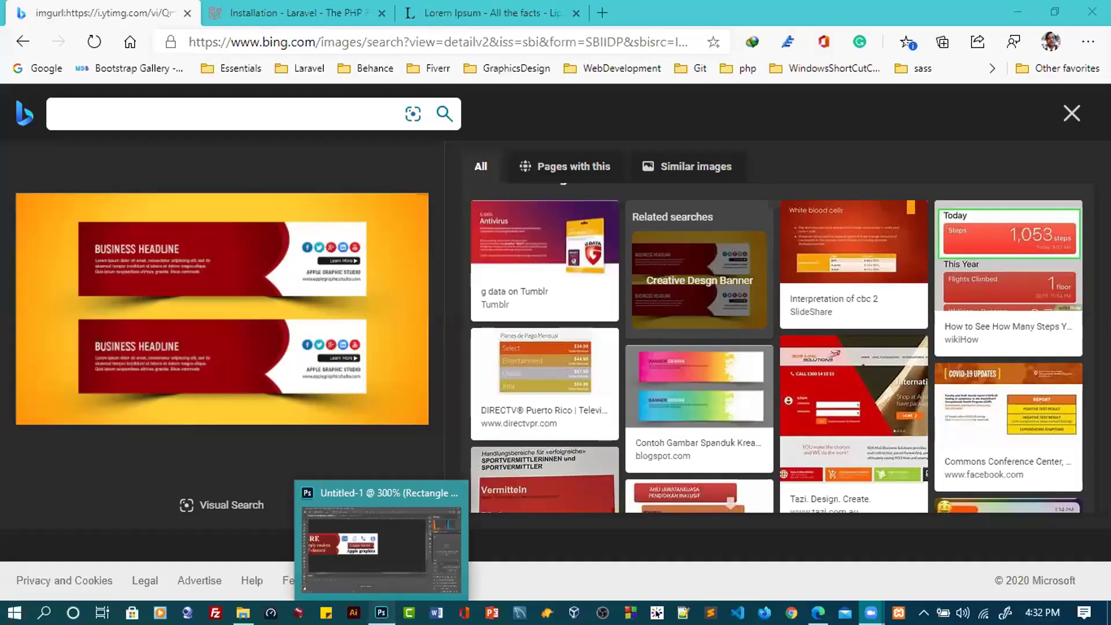
Switch to Photoshop, create a frame animation for the Learn more banner, and add five frames for a total of six
click(381, 612)
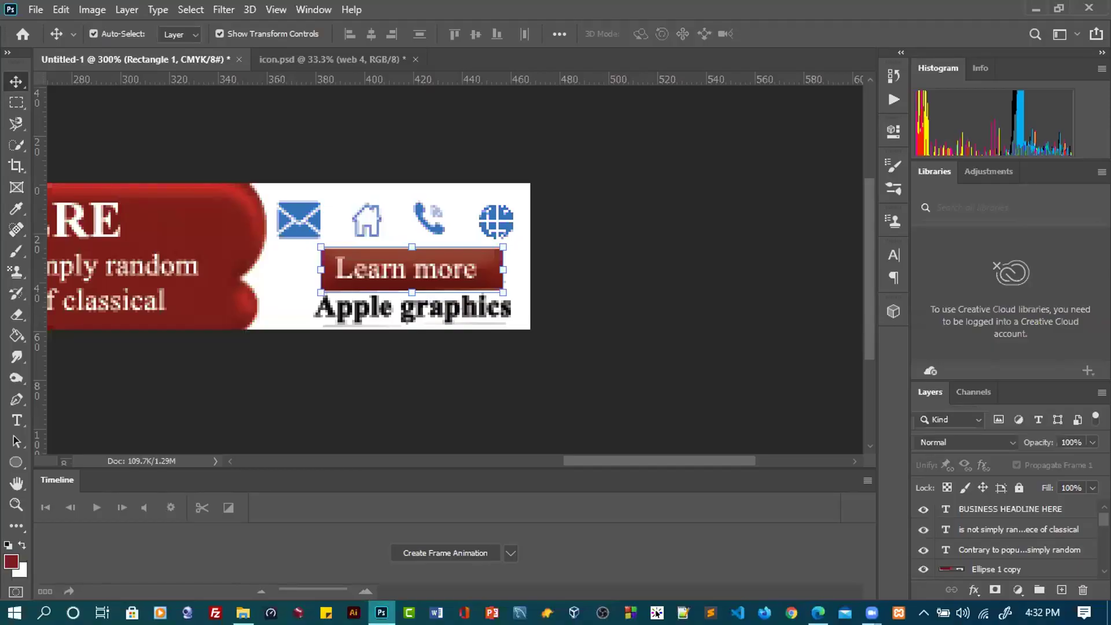
click(451, 549)
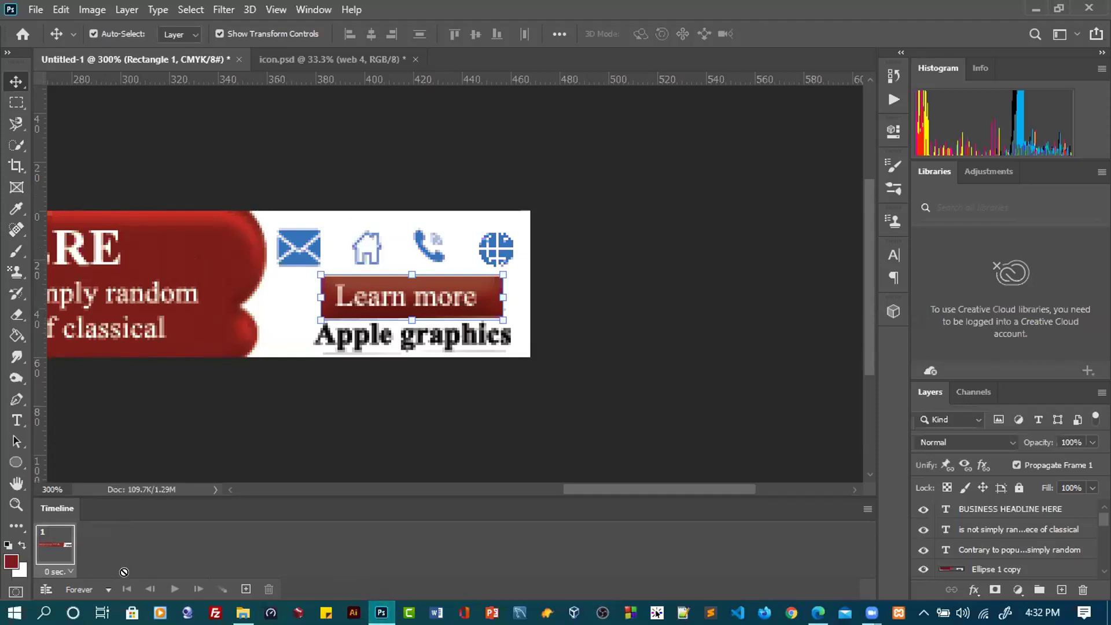
click(245, 589)
click(245, 589)
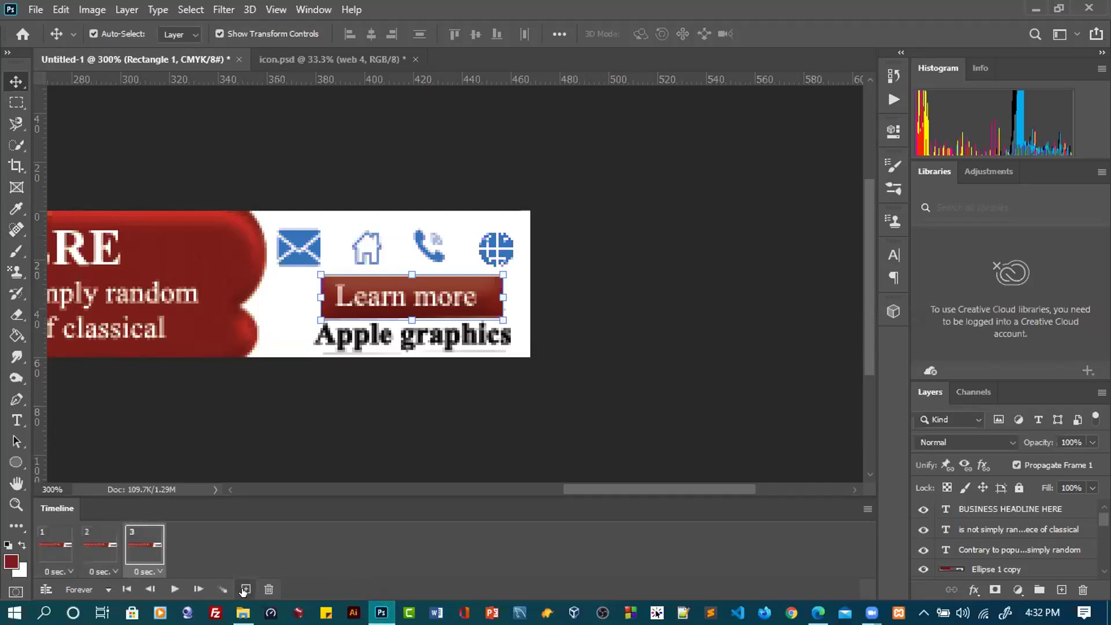
click(245, 589)
click(245, 590)
click(245, 589)
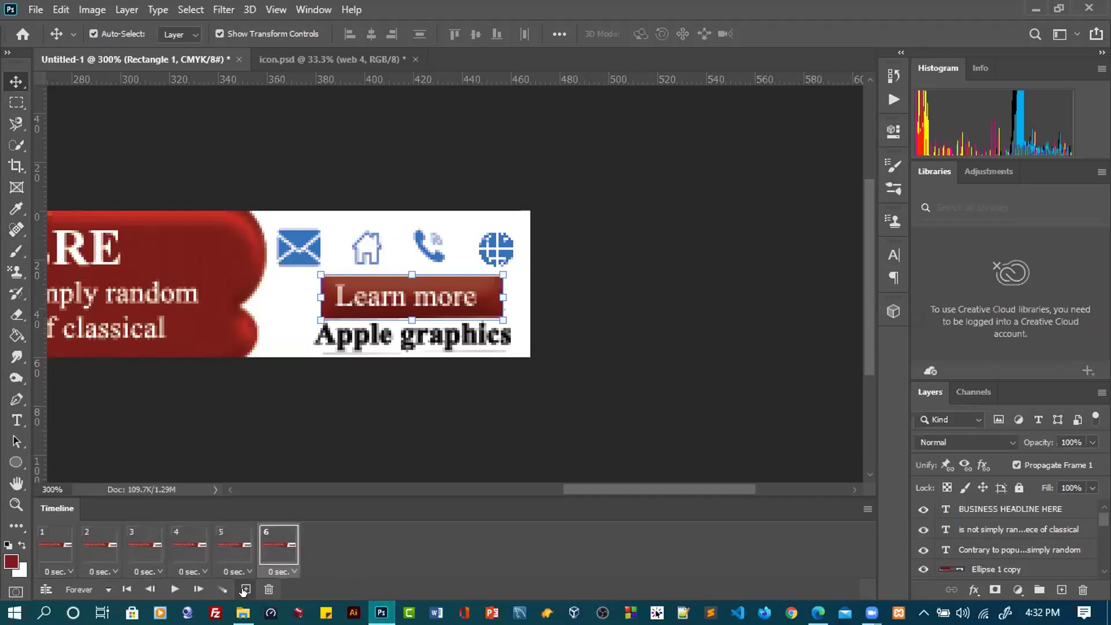
Set the delay of all six animation frames to 0.2 seconds
click(64, 571)
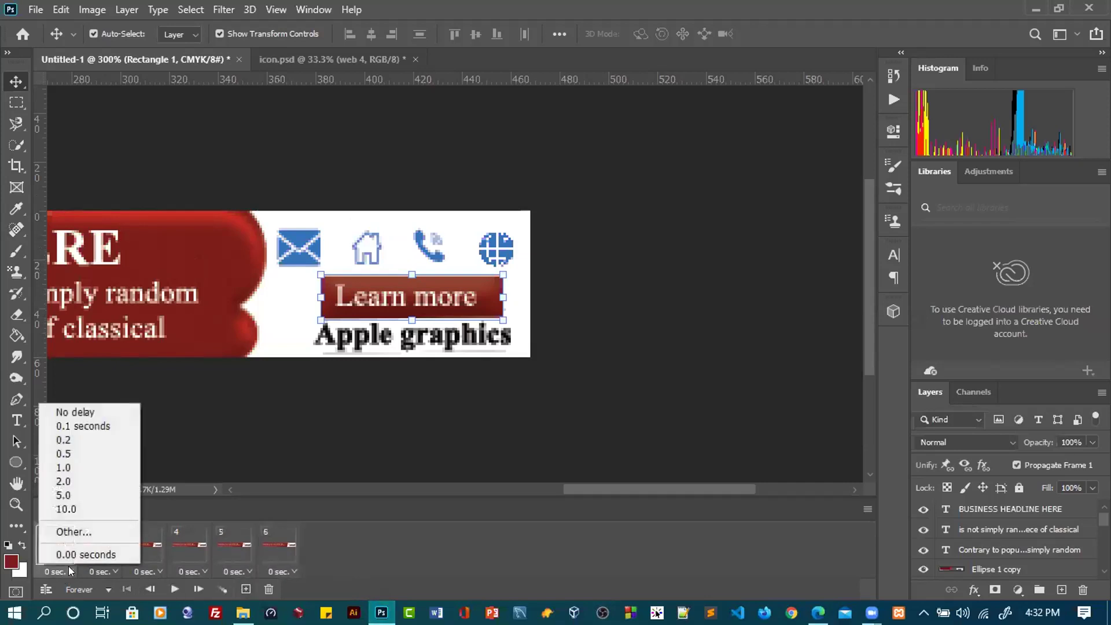
click(68, 439)
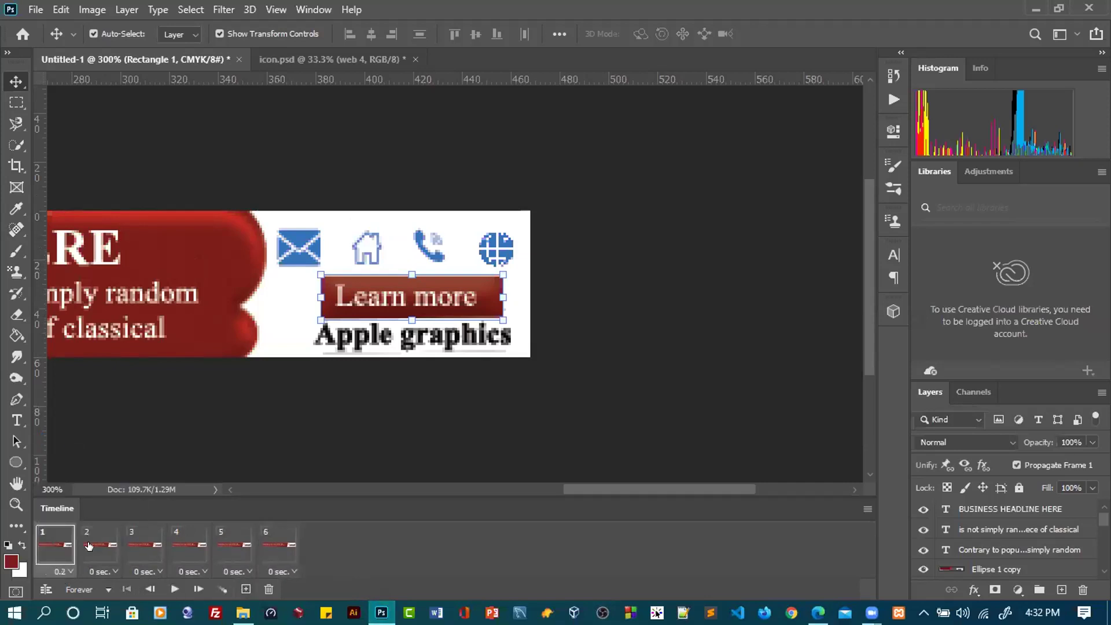
click(107, 570)
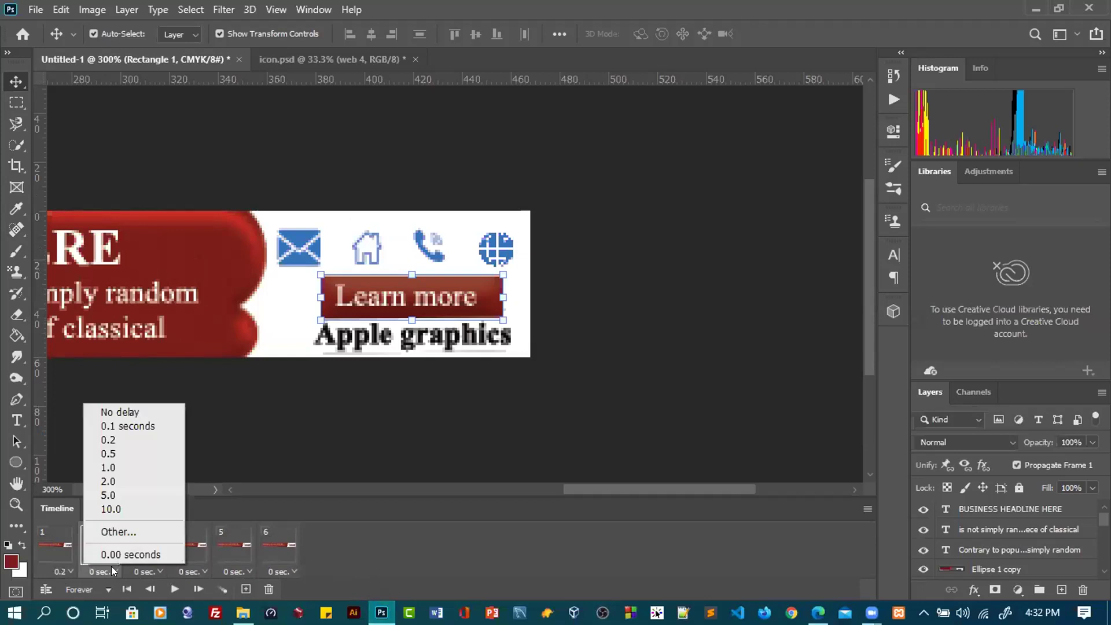
click(108, 440)
click(159, 572)
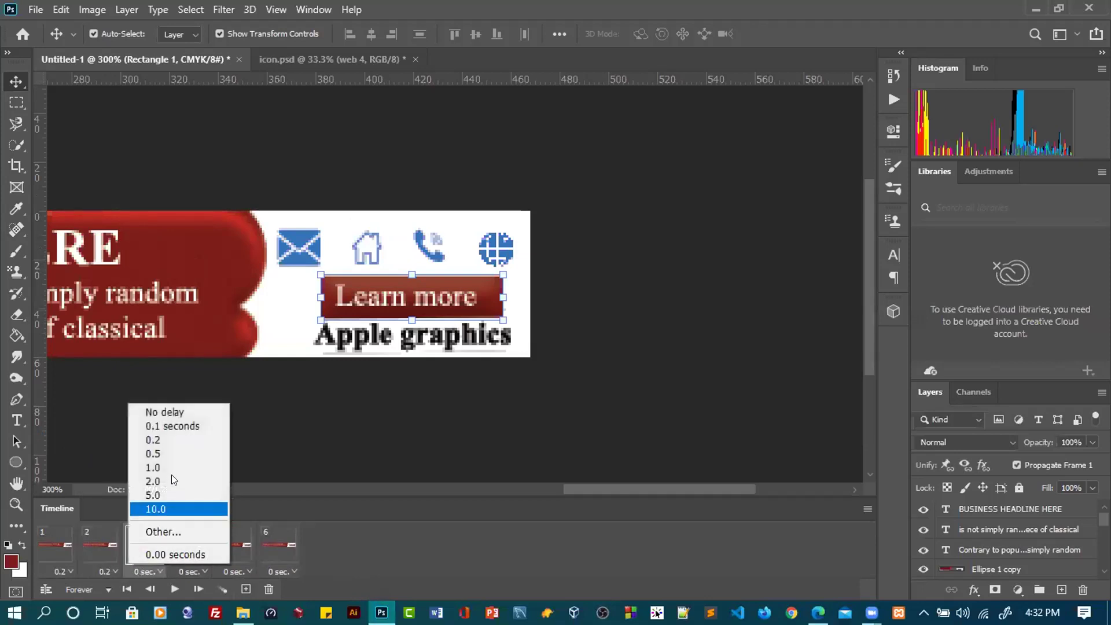
click(172, 440)
click(202, 573)
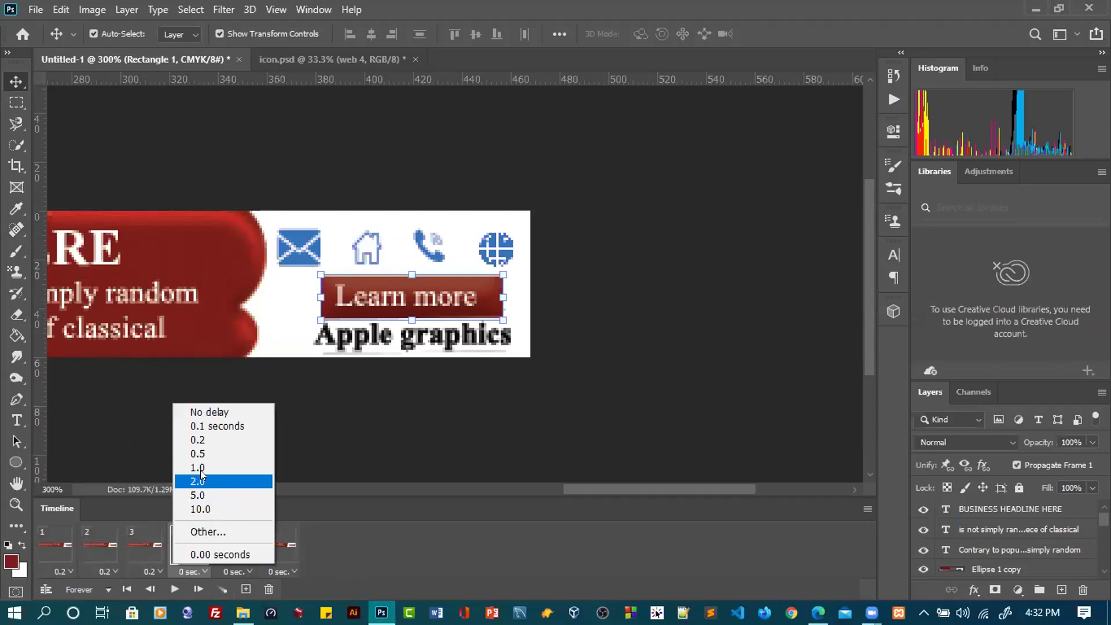
click(217, 440)
click(242, 571)
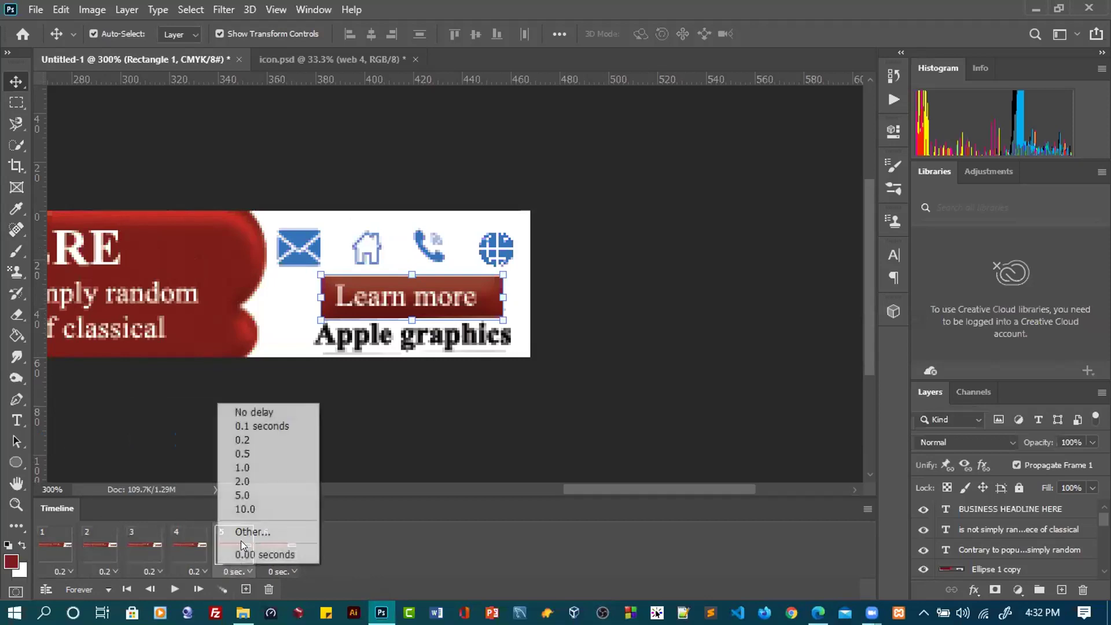
click(238, 440)
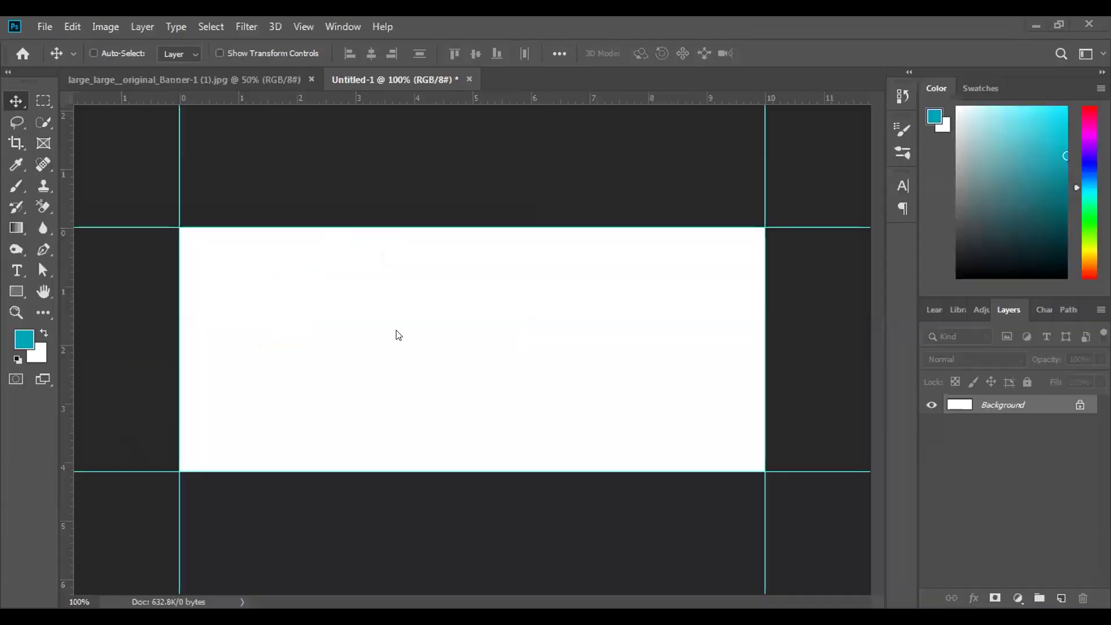
Undock the Layers panel beside the Learn more banner and hide the Rectangle 1 layer in frame 1
key(ctrl+Tab)
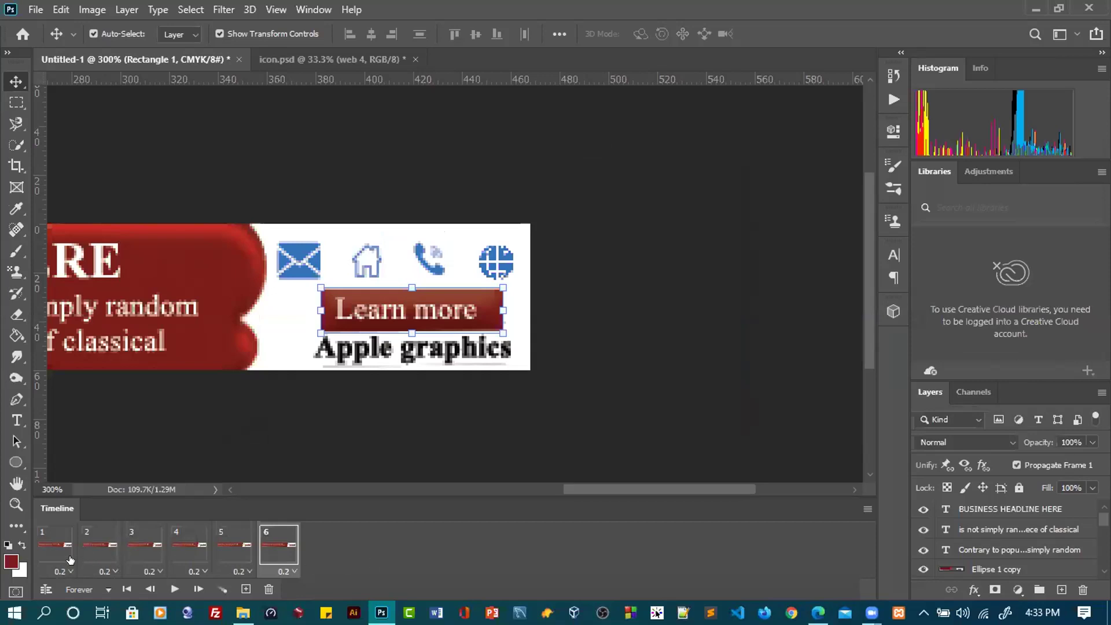
click(50, 532)
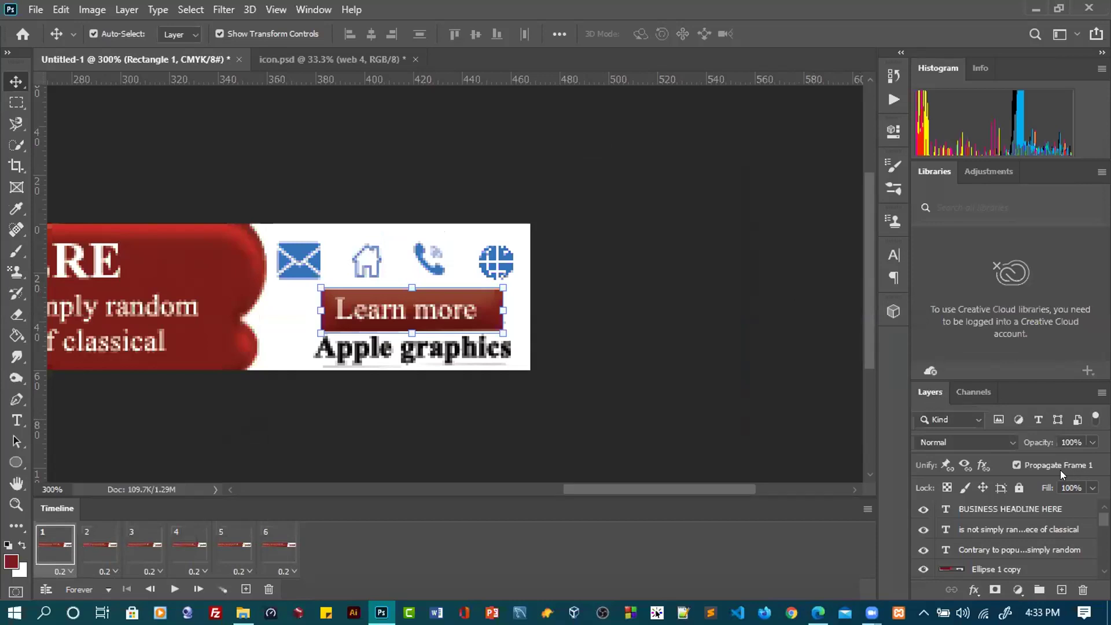
scroll(1007, 471, down, 3)
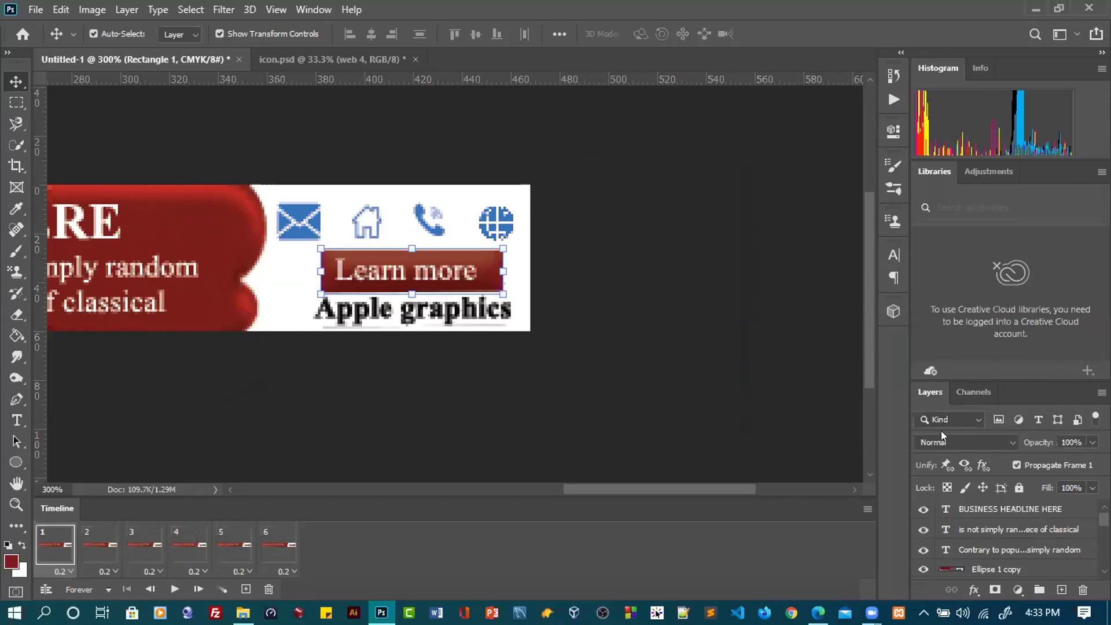
drag(931, 395, 625, 139)
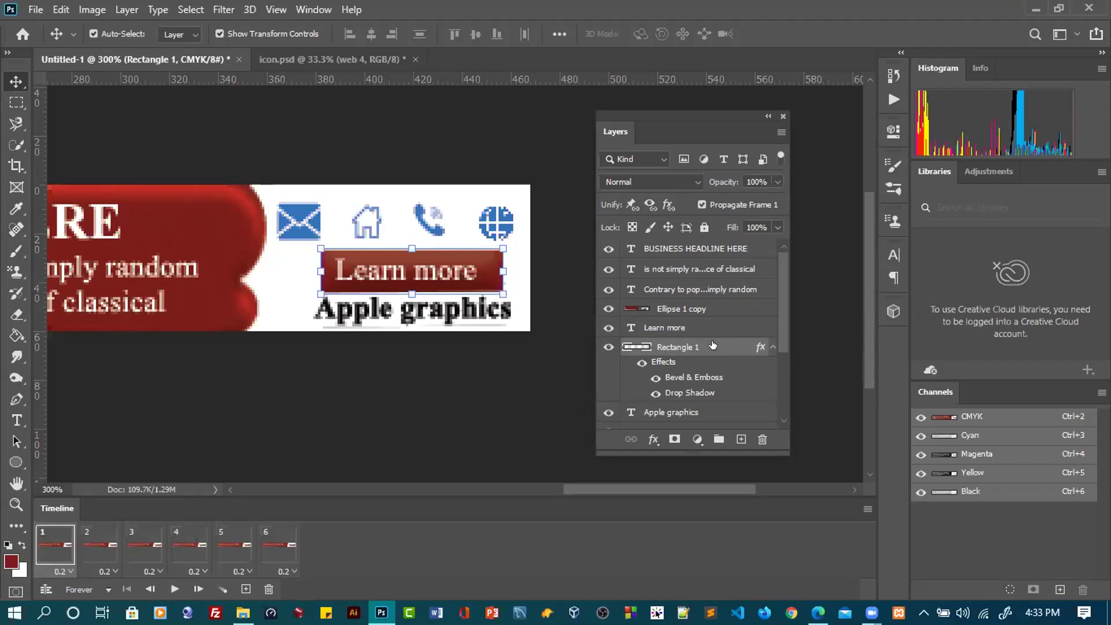
click(607, 347)
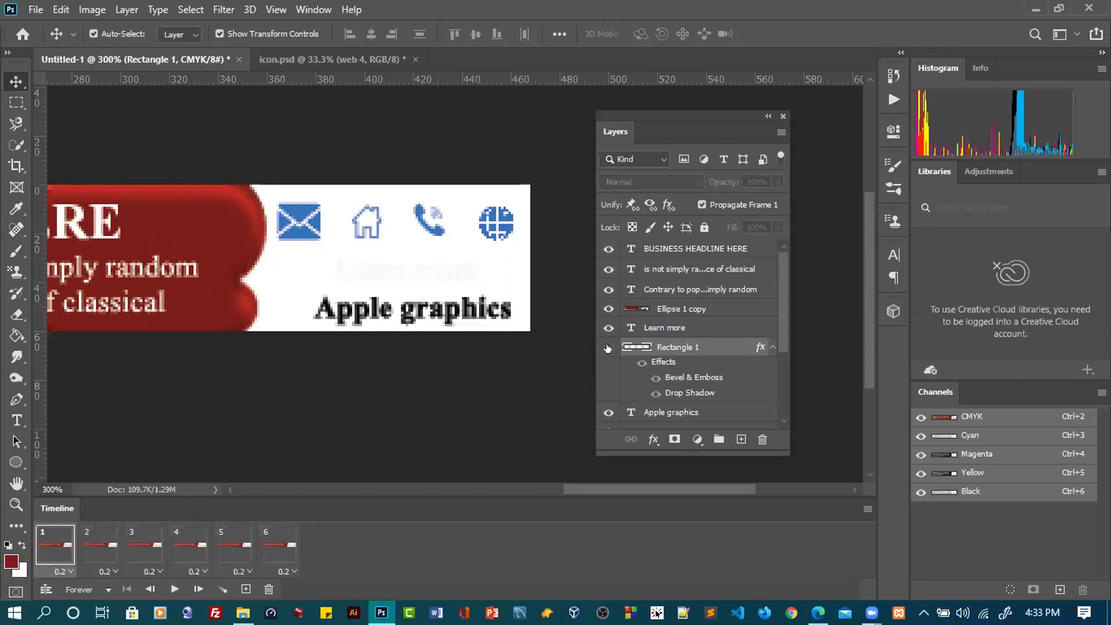
Show the Rectangle 1 layer in frame 2 and keep it hidden in frame 3
click(97, 557)
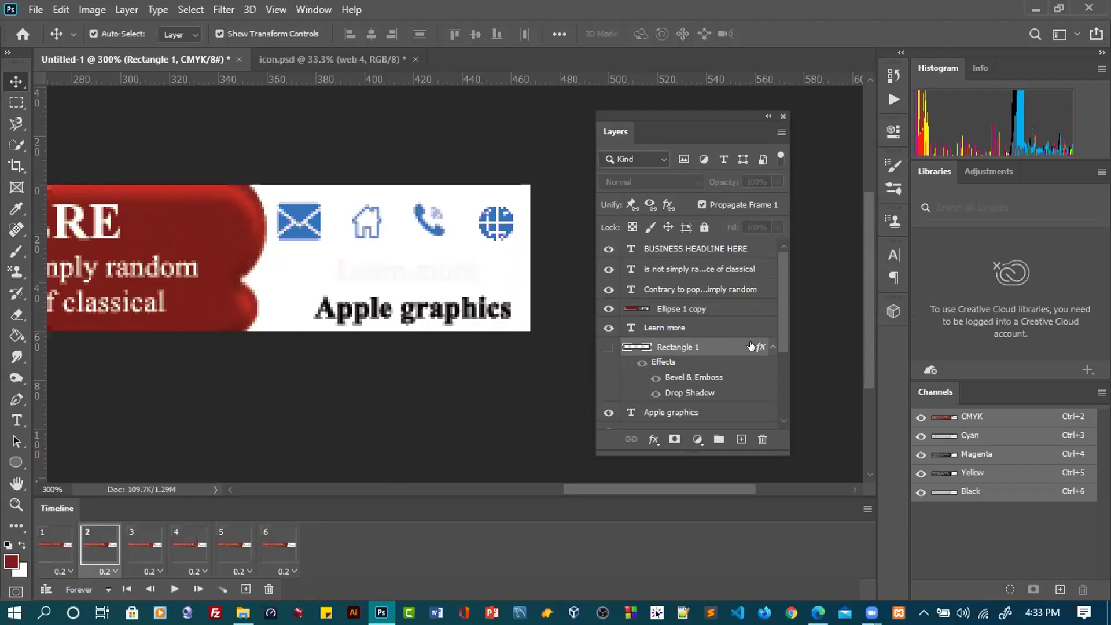
mouse_move(782, 316)
mouse_down()
mouse_move(781, 400)
mouse_move(782, 303)
mouse_up()
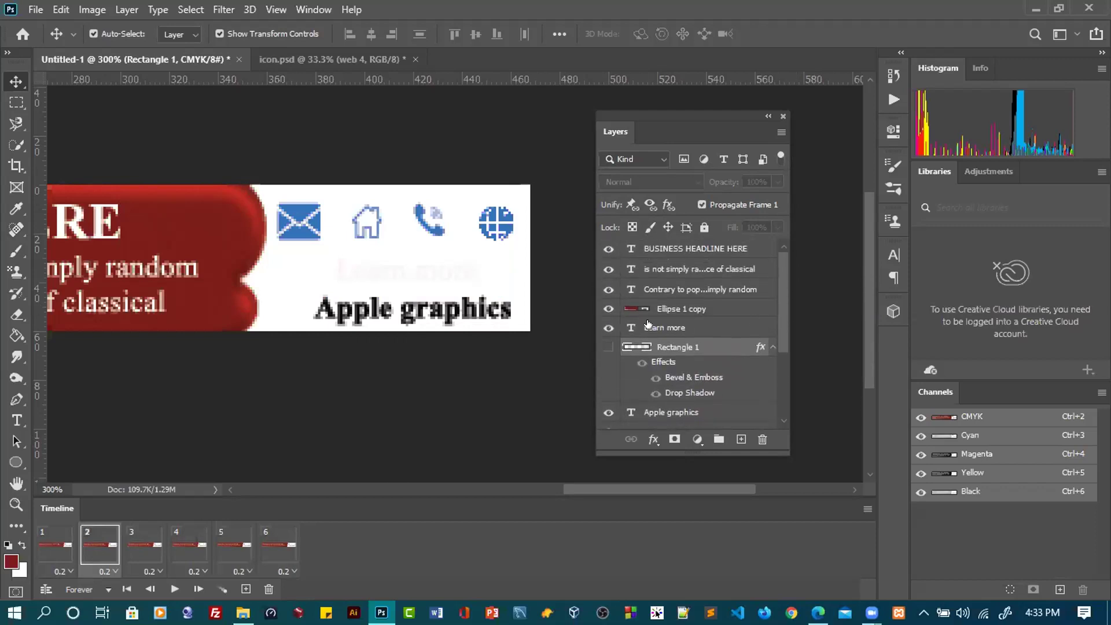
click(608, 347)
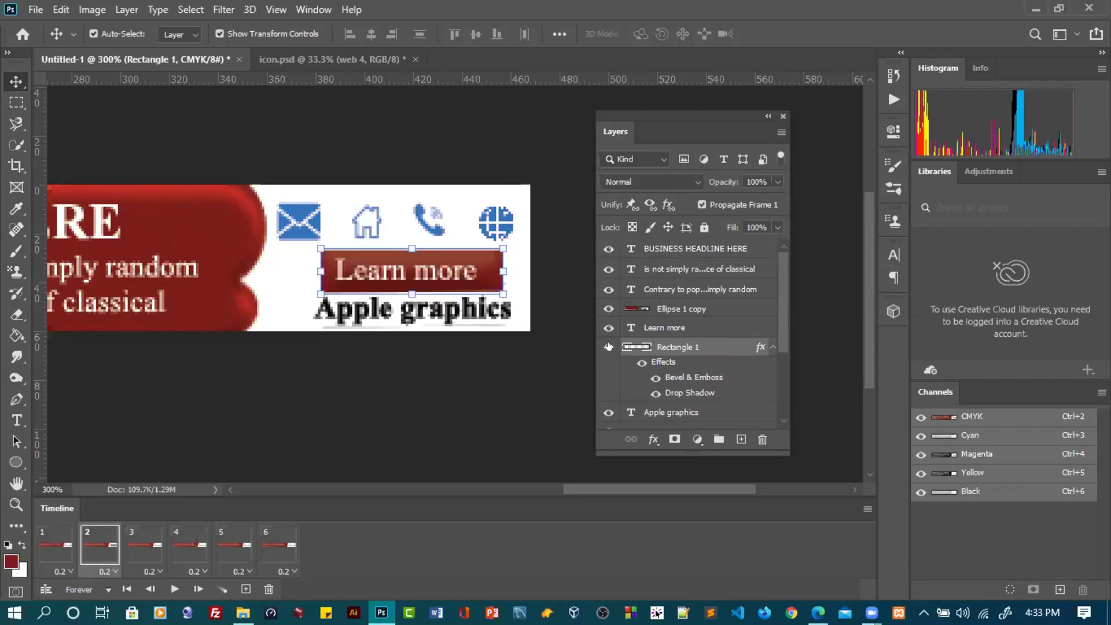
click(143, 553)
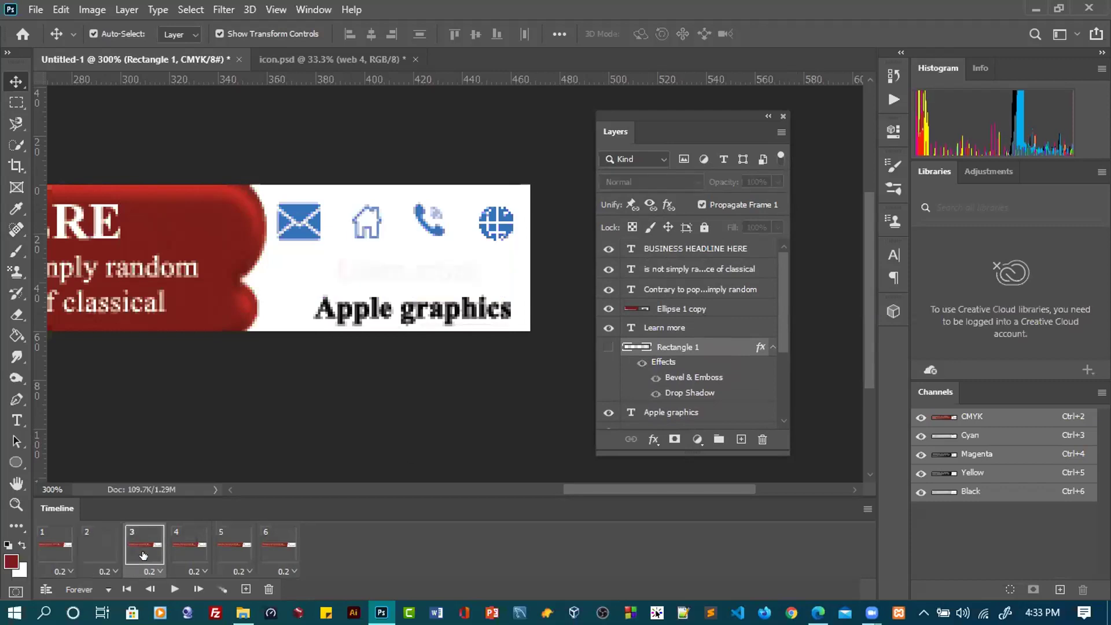
click(240, 553)
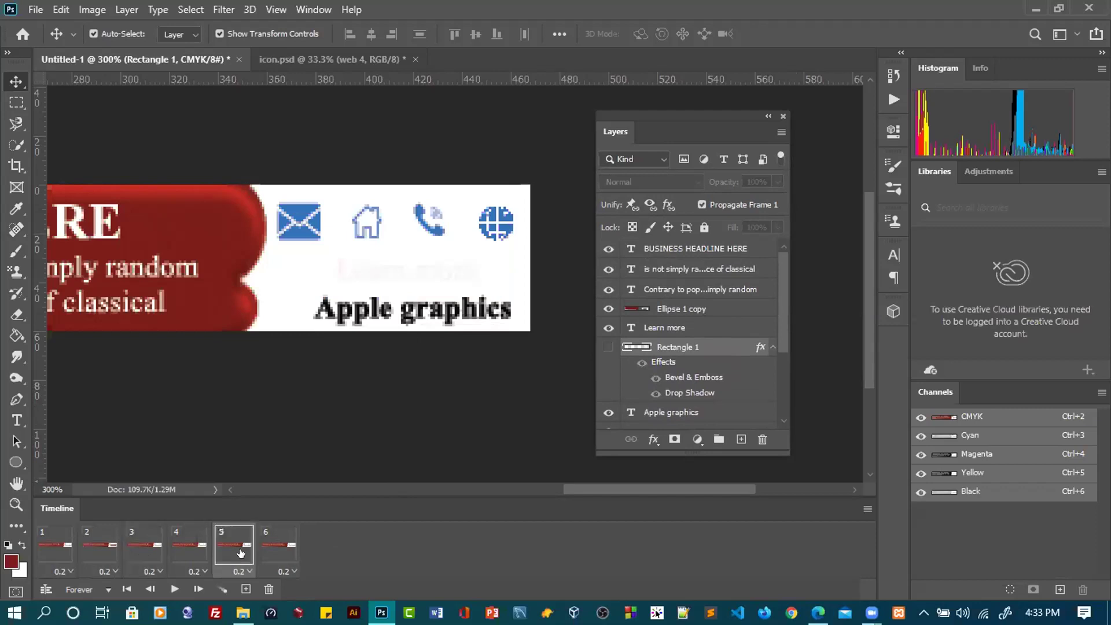
click(609, 347)
click(609, 347)
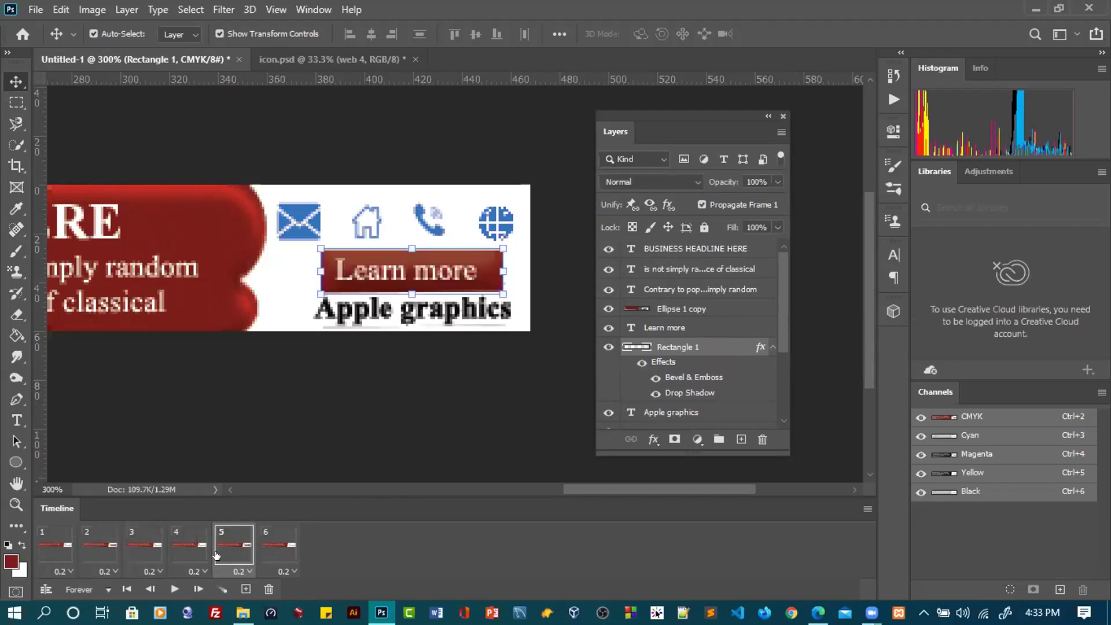
Show the Rectangle 1 layer in frame 4 and hide it in frame 5
click(189, 552)
click(608, 348)
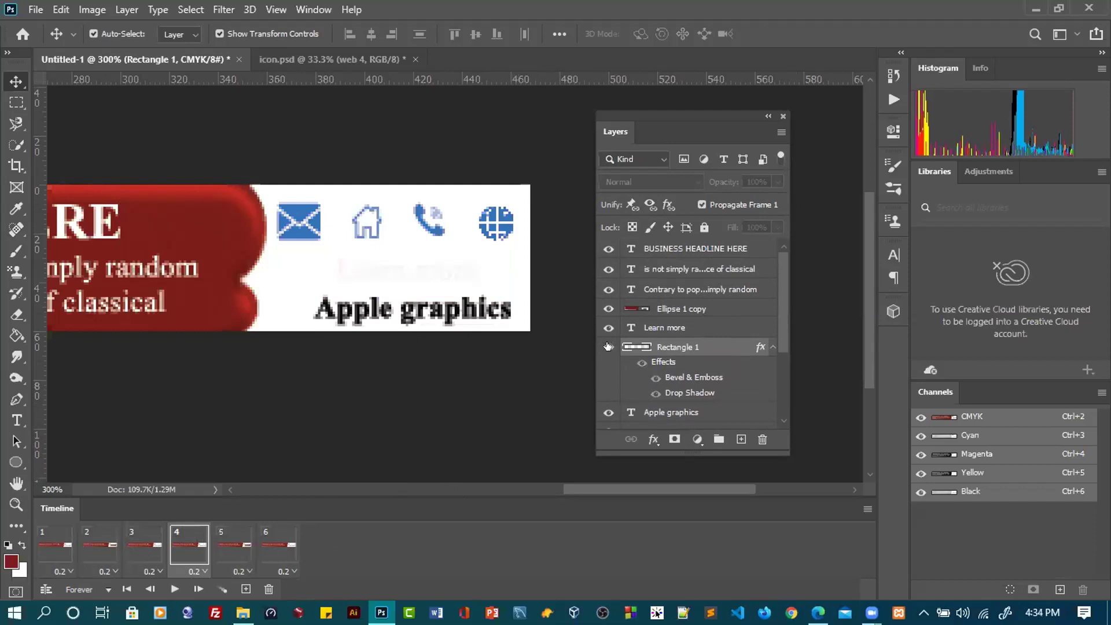
click(235, 552)
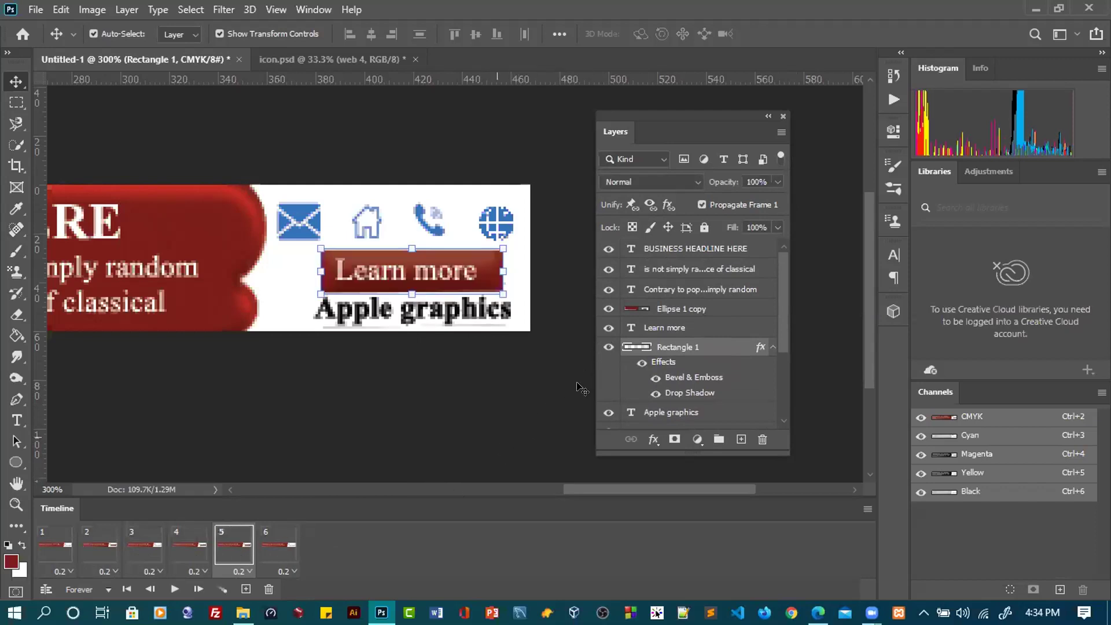
click(608, 347)
Show the Rectangle 1 layer in frame 6 and play the animation of the Learn more button
click(279, 553)
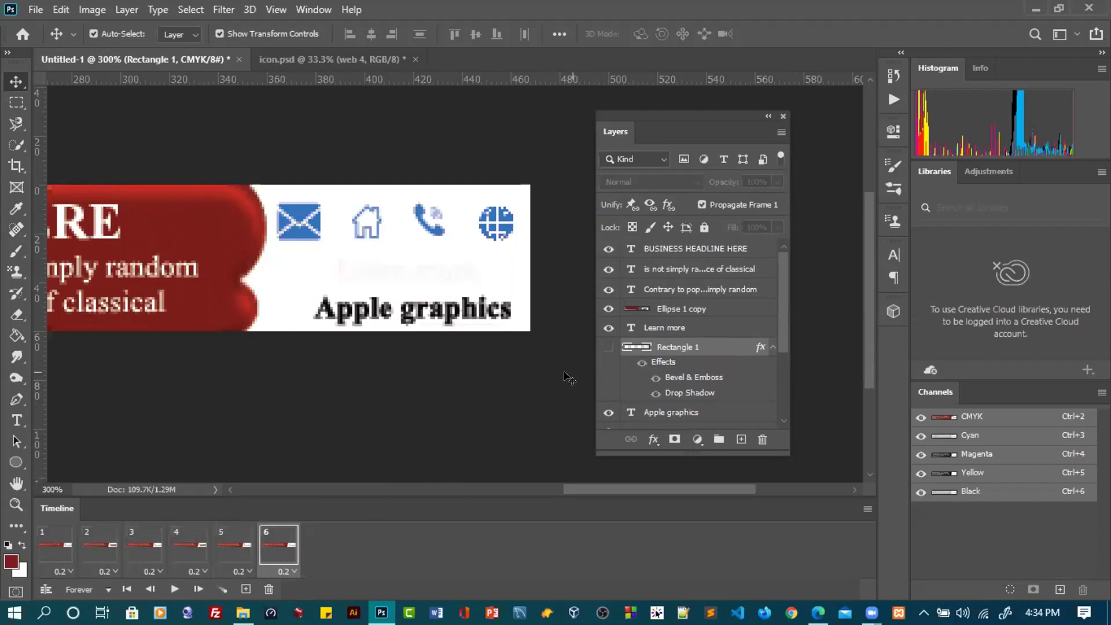
click(608, 347)
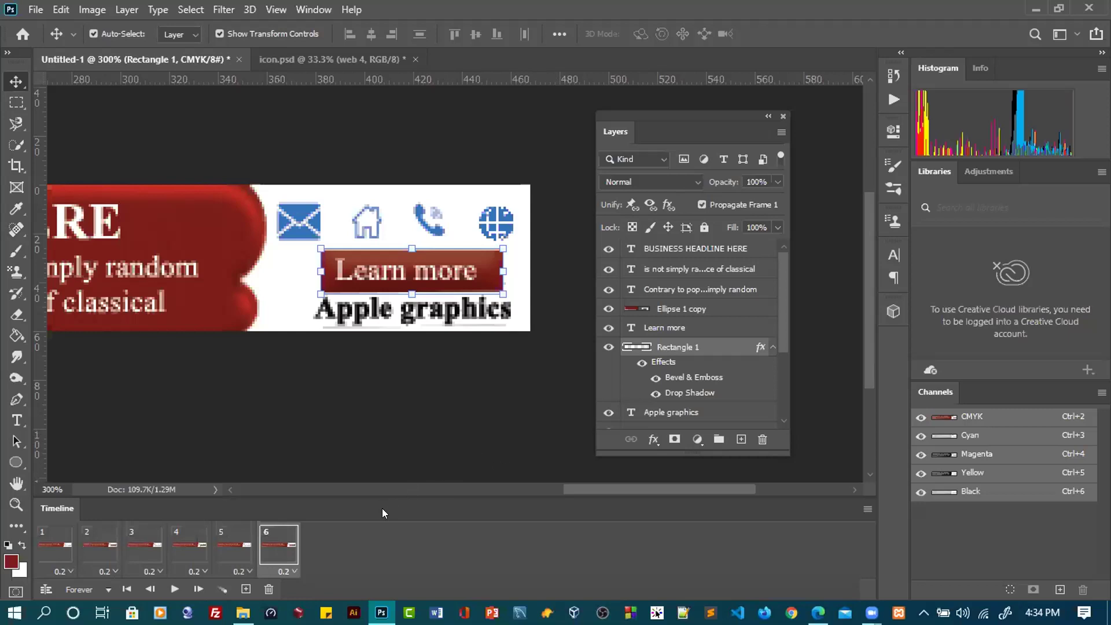
click(174, 589)
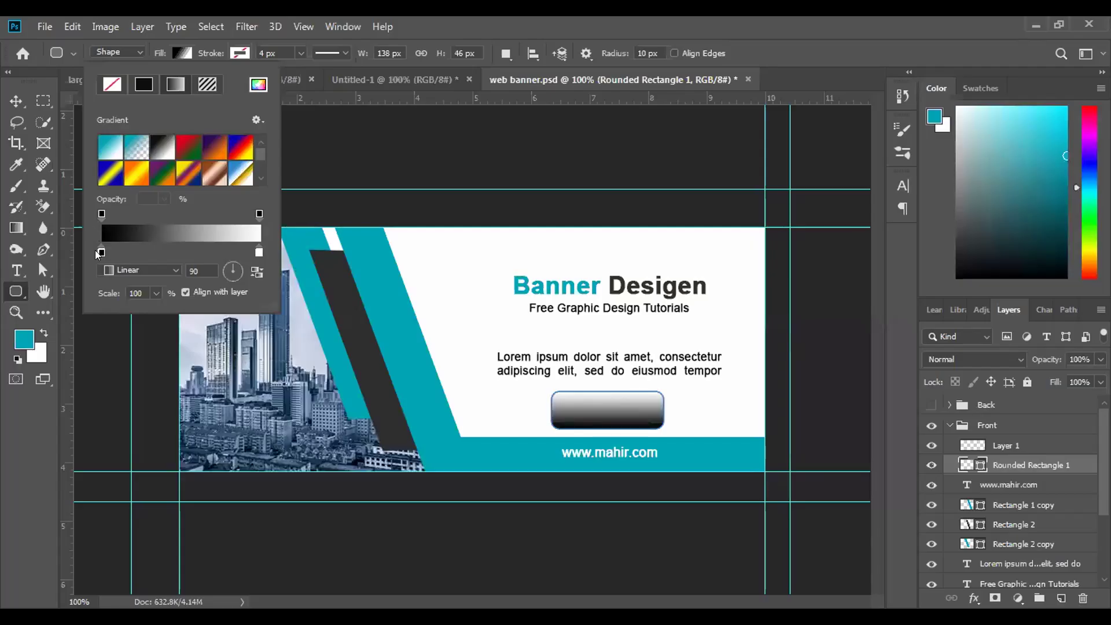
click(100, 253)
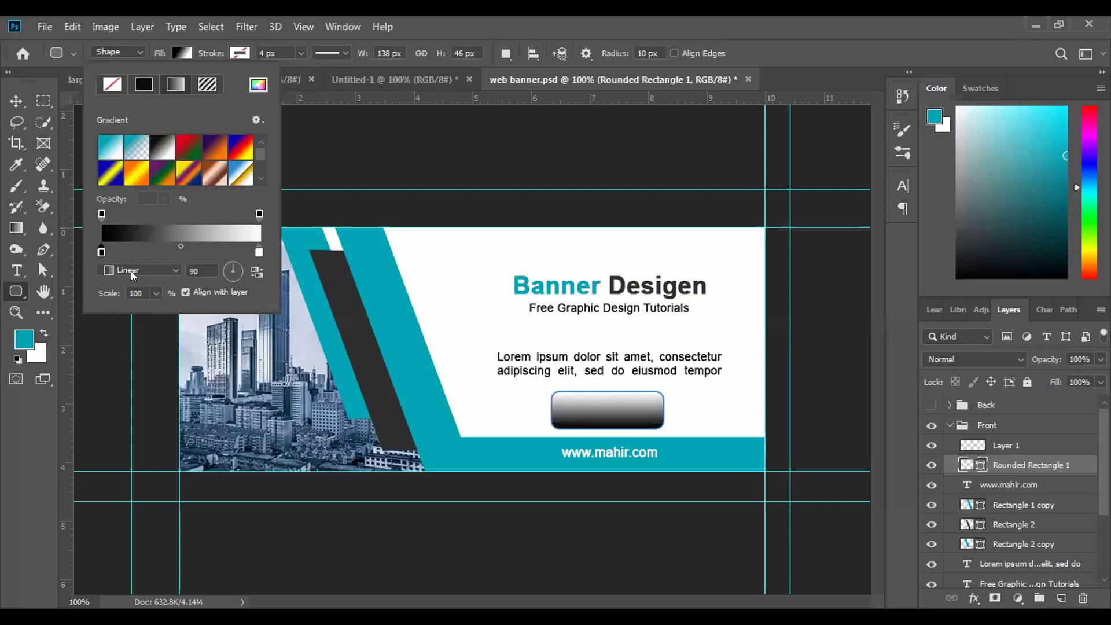
click(117, 272)
click(104, 267)
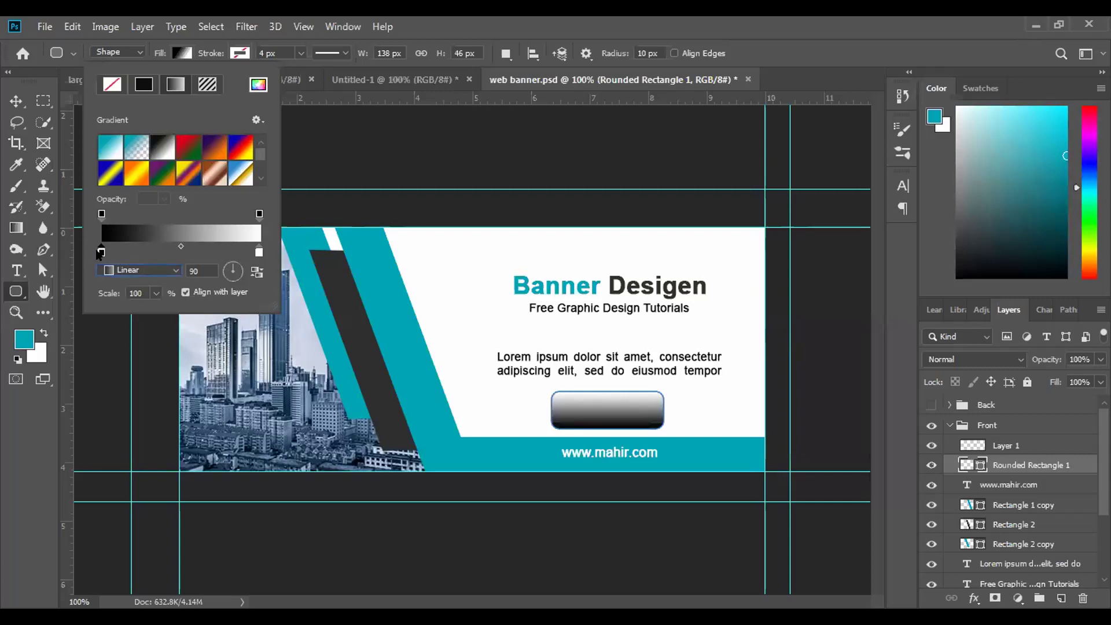
double_click(100, 253)
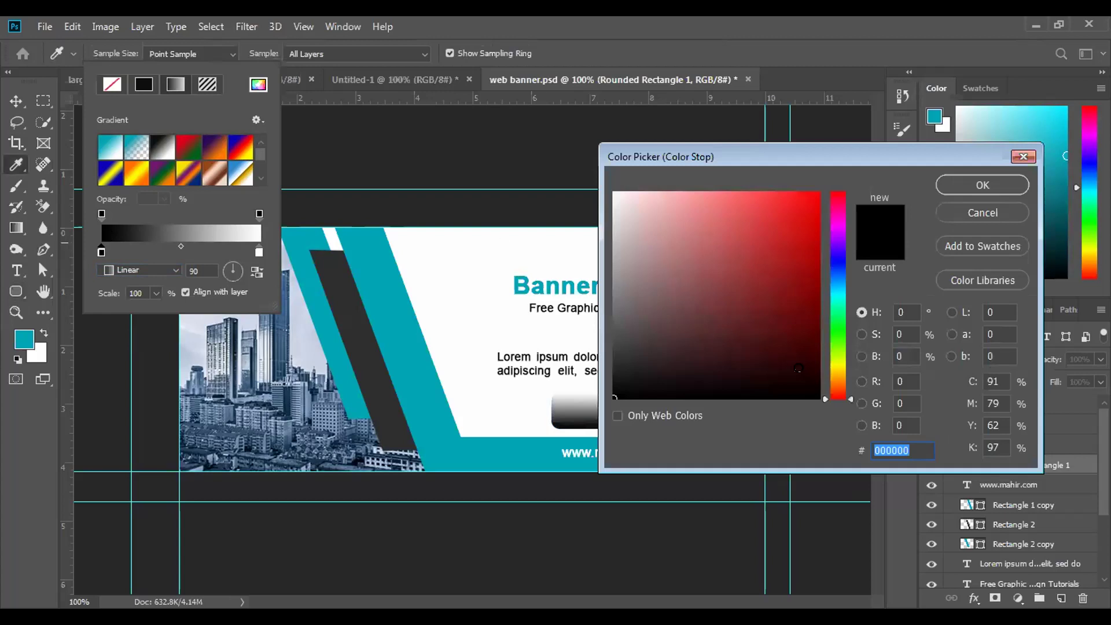
click(771, 213)
drag(781, 199, 802, 197)
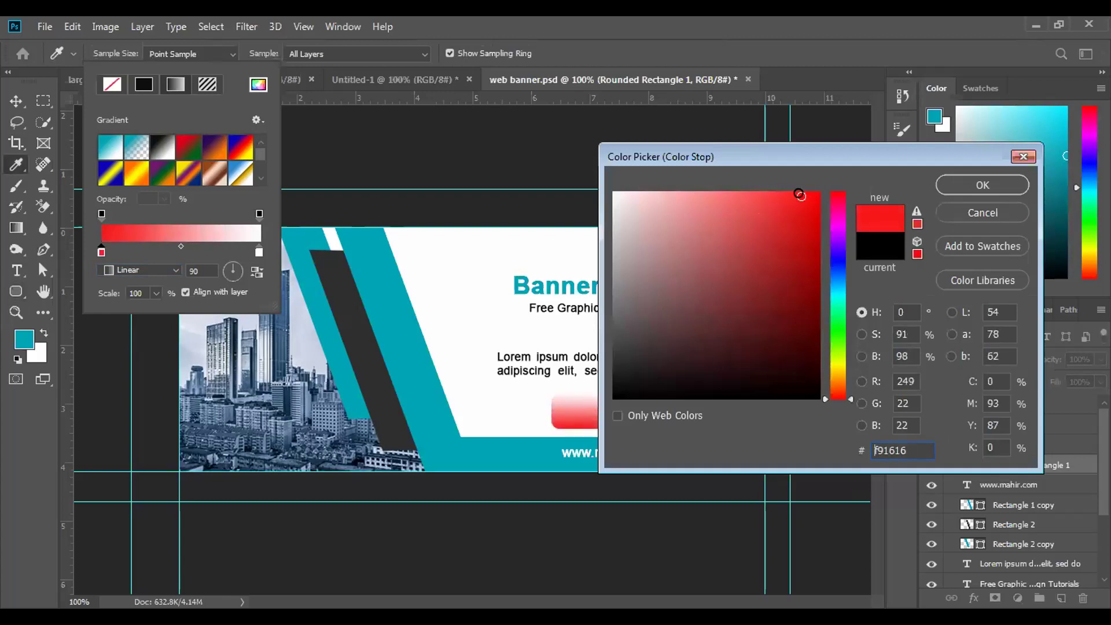
click(1028, 157)
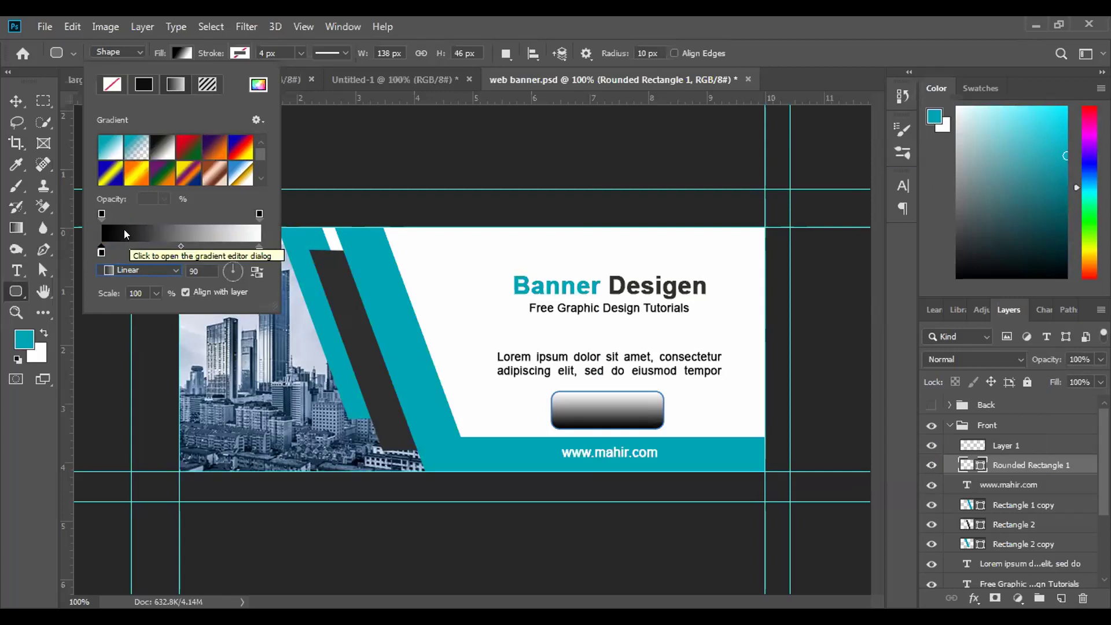
Edit the gradient fill of Rounded Rectangle 1, changing the black stop to red f71b1b and moving the color midpoint to 57%
click(124, 229)
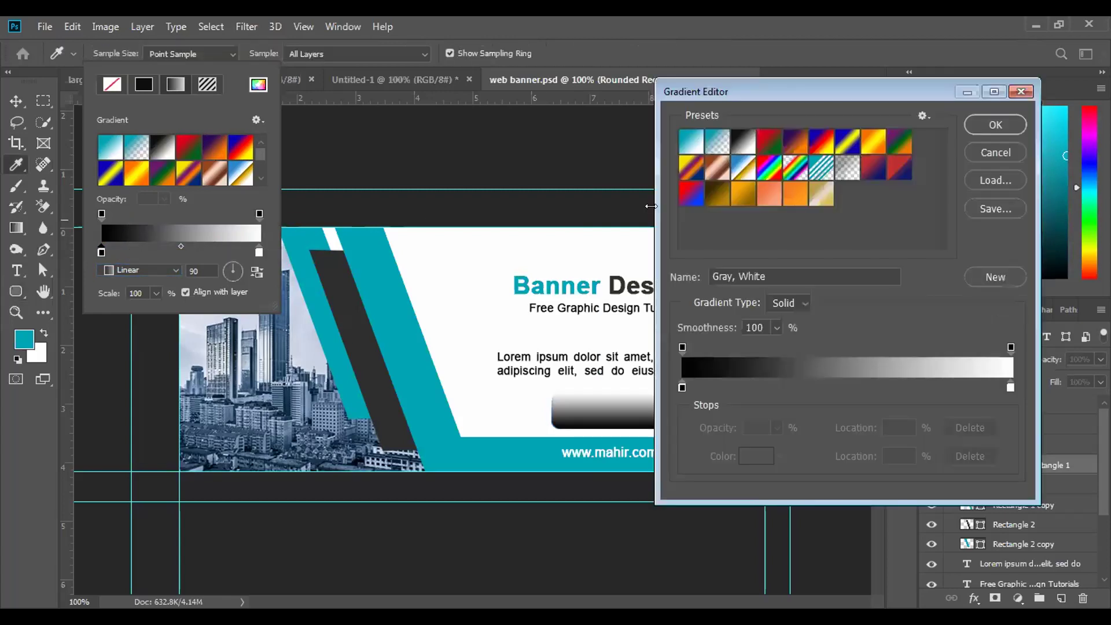
click(683, 386)
click(755, 456)
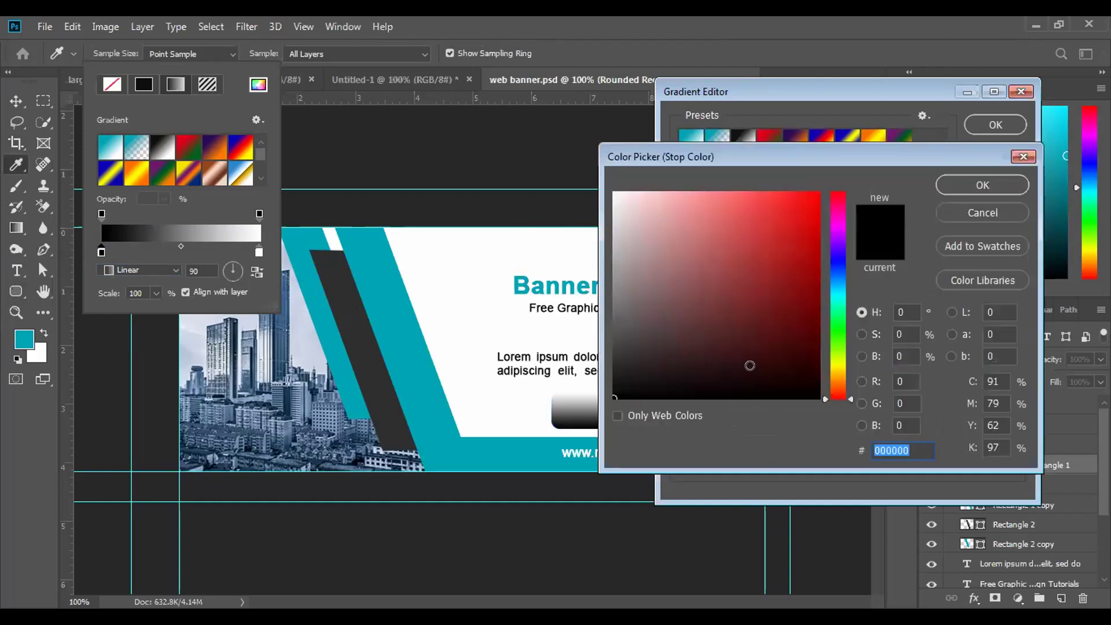
drag(774, 204, 792, 198)
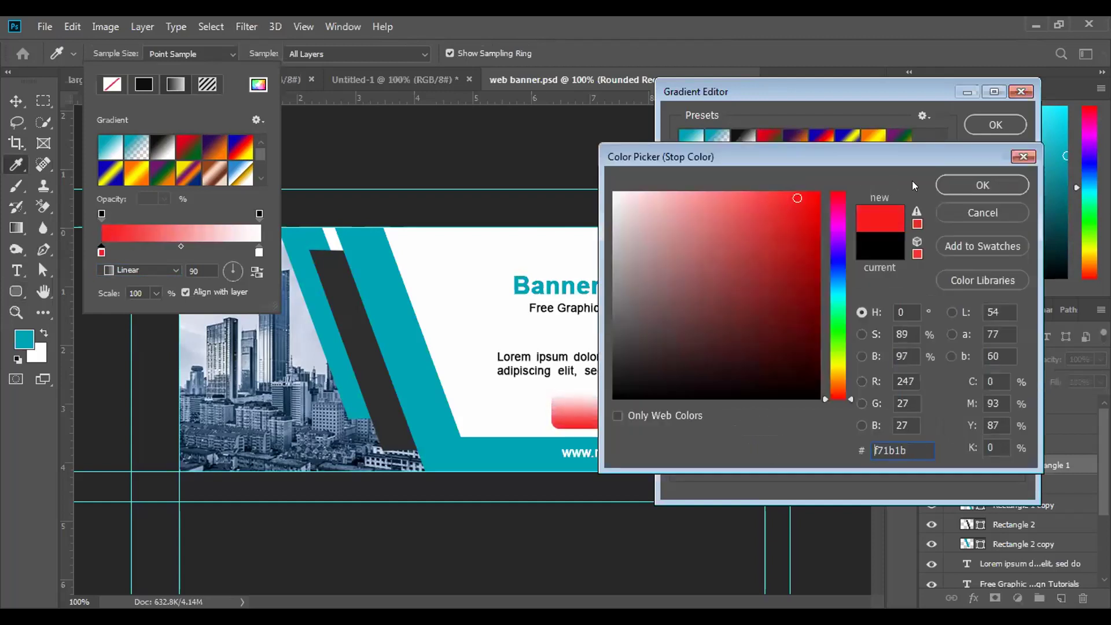
click(982, 184)
drag(847, 381, 870, 382)
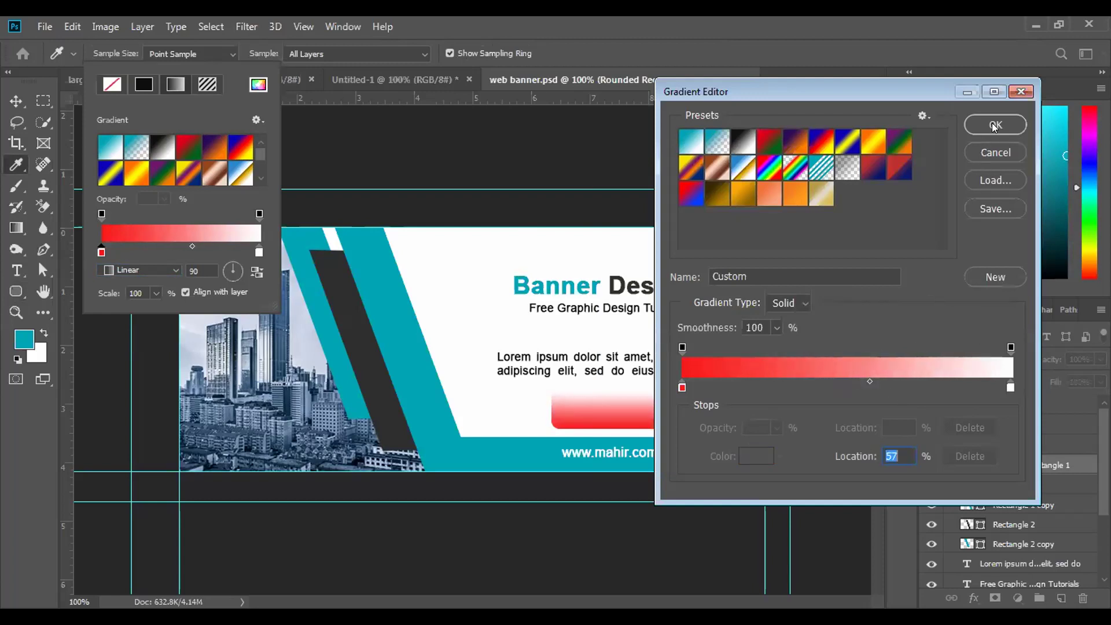
click(997, 268)
click(992, 128)
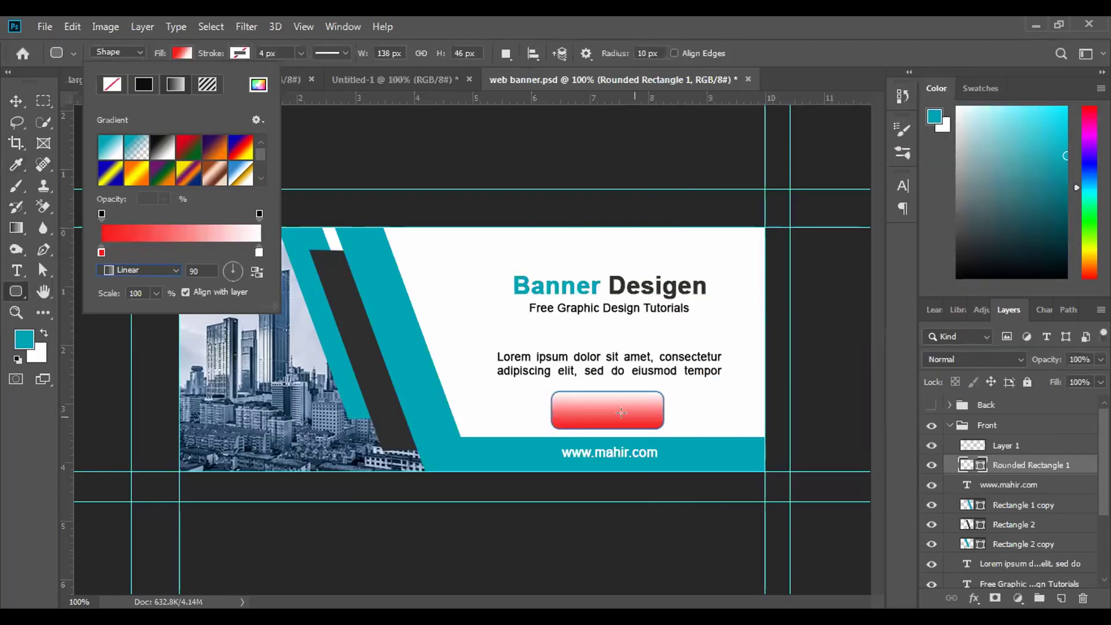
Try drawing a 79 × 25 px rounded rectangle over the red gradient button and undo it
drag(565, 423, 629, 400)
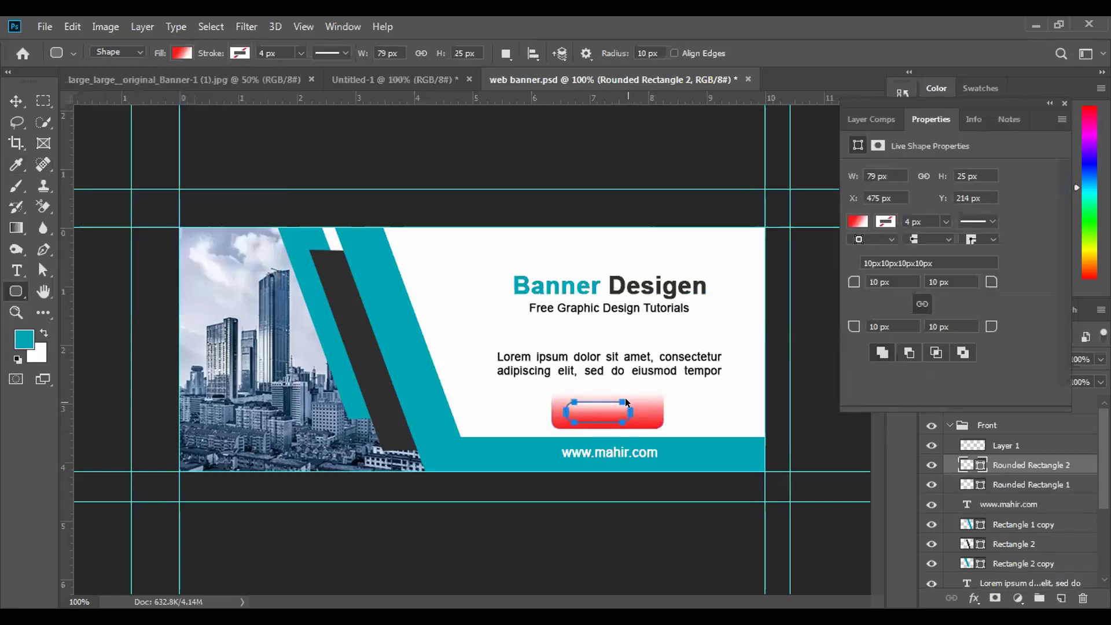
key(ctrl+z)
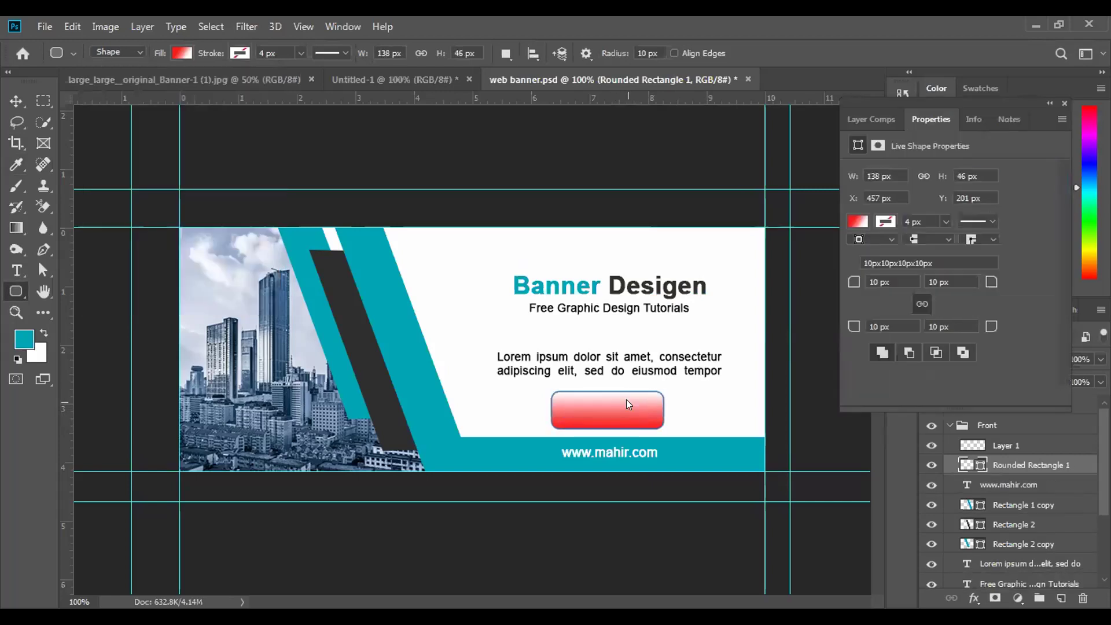
click(859, 221)
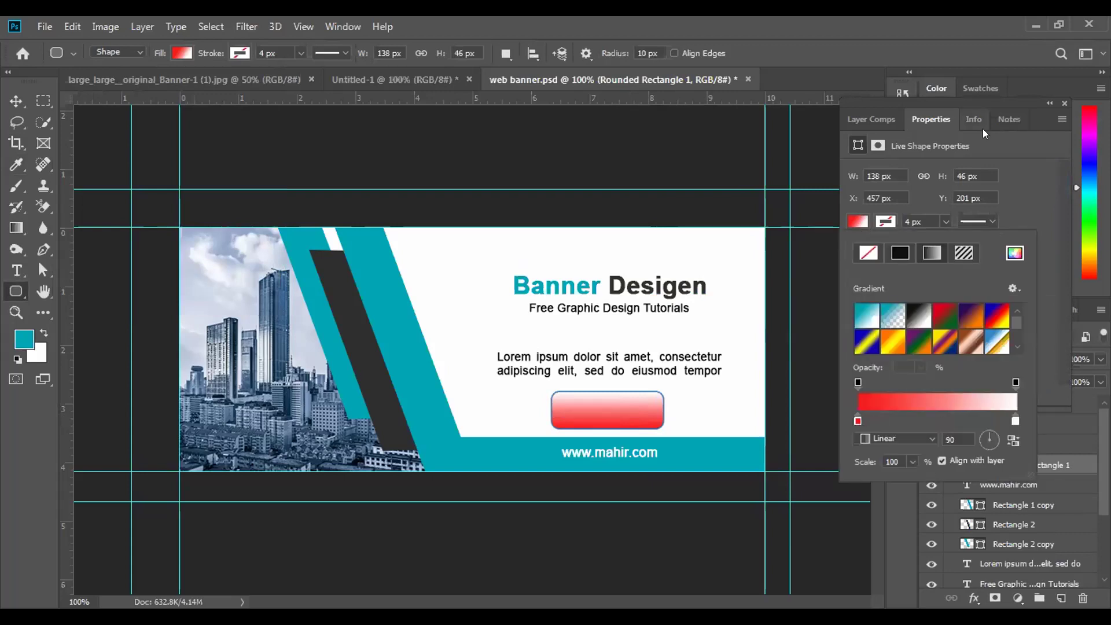
click(1056, 102)
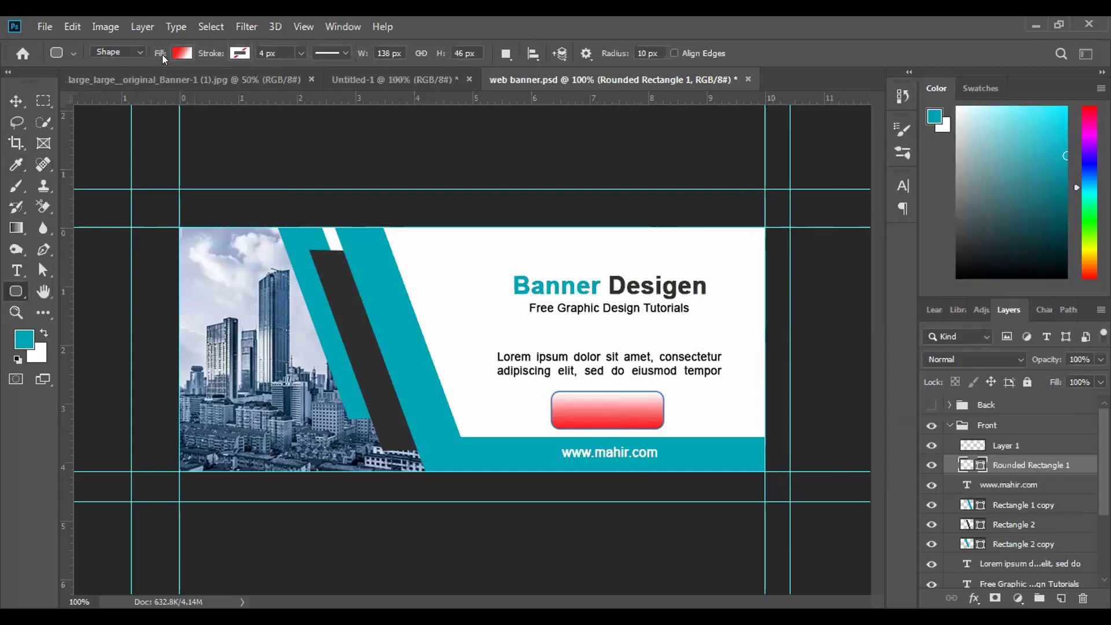
click(179, 53)
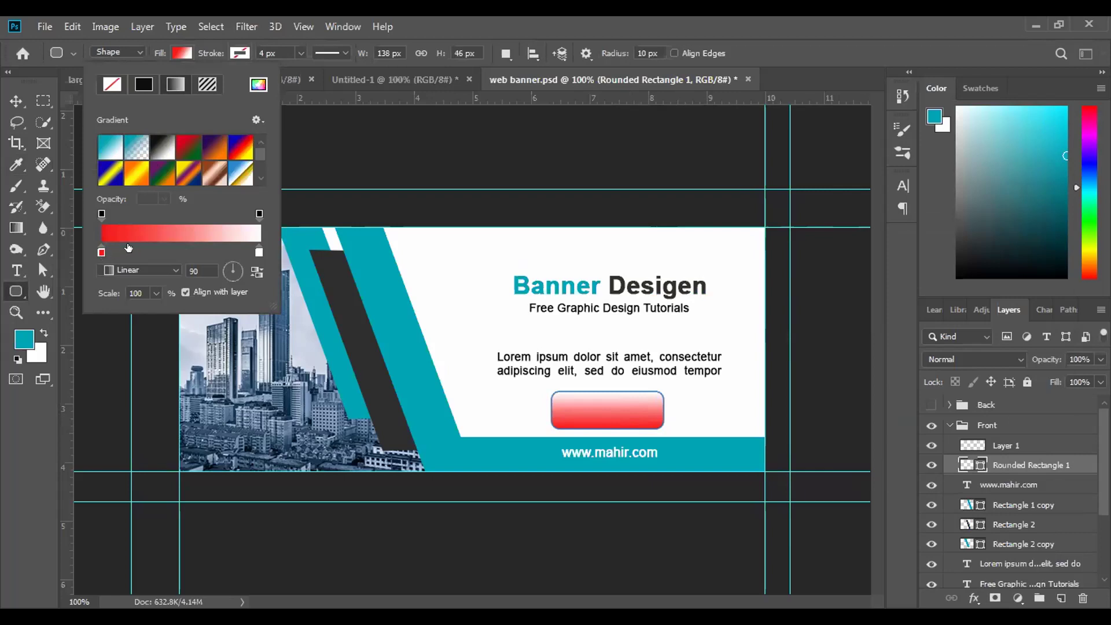
click(173, 239)
click(834, 383)
drag(833, 380, 1047, 386)
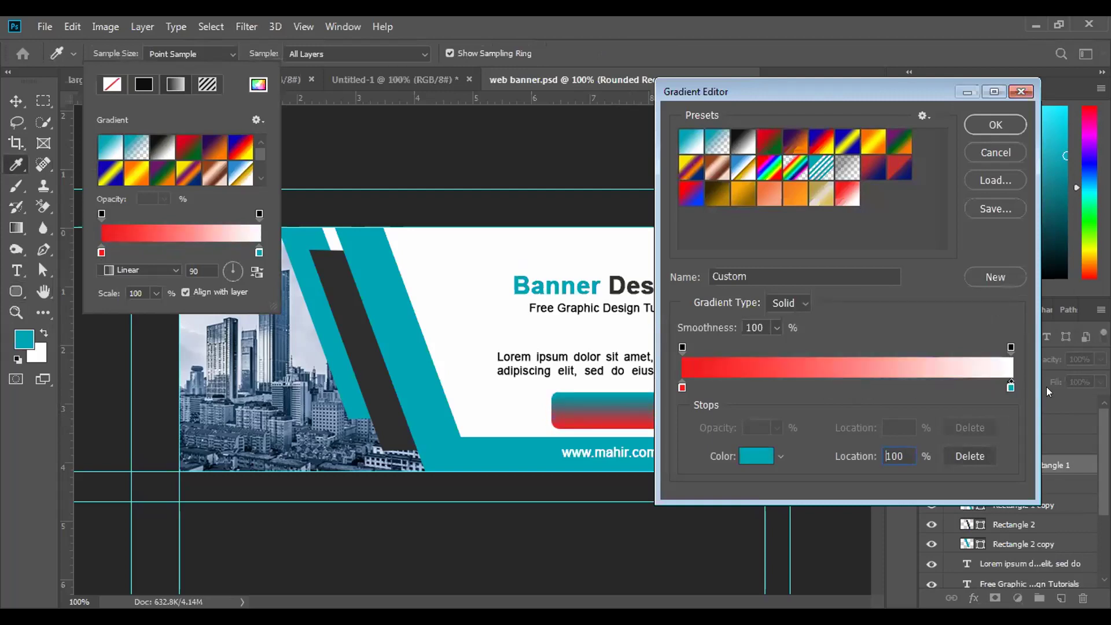
click(1007, 384)
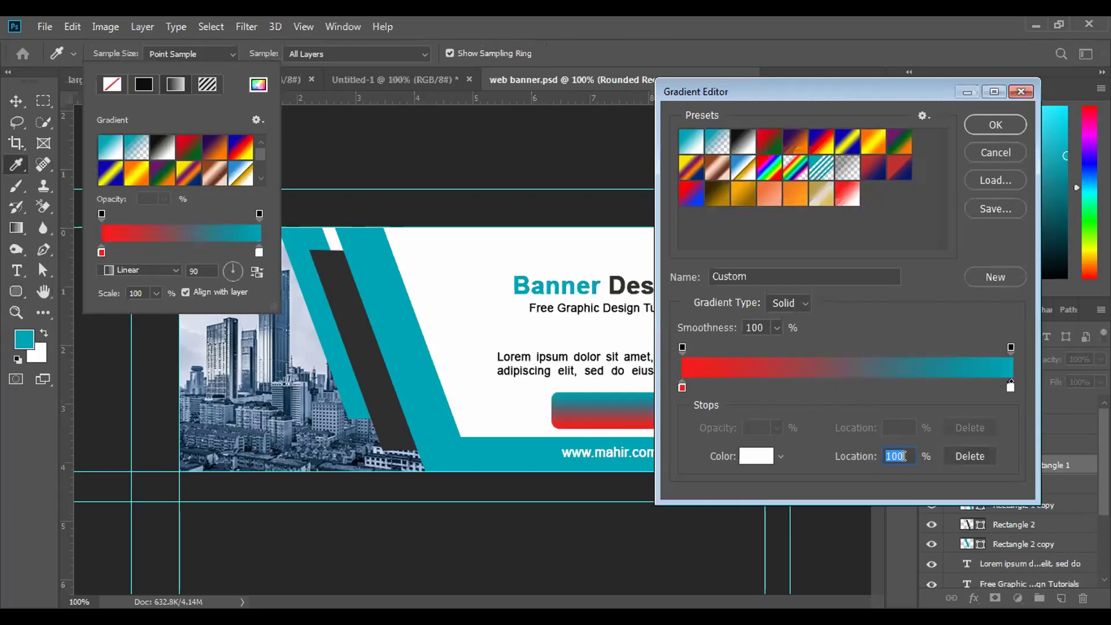
click(1007, 384)
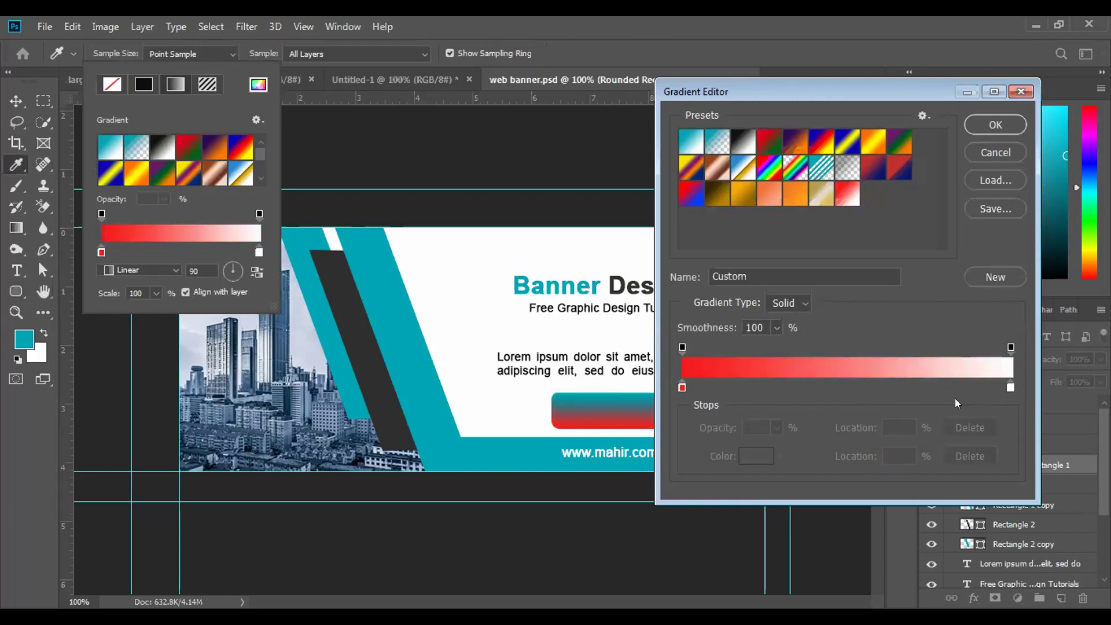
click(1007, 388)
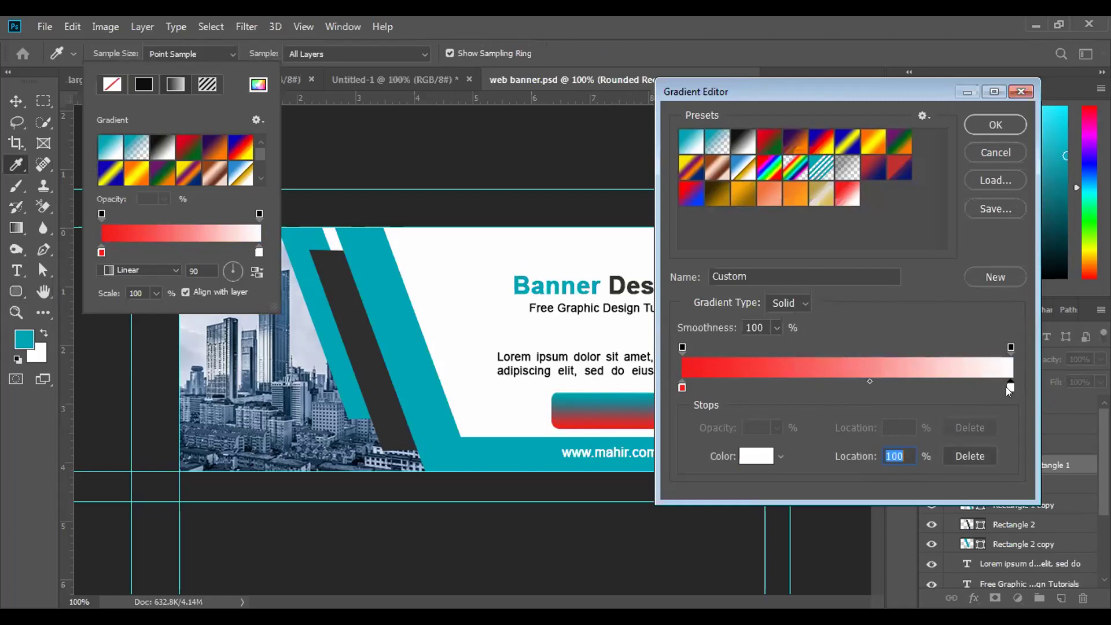
click(977, 452)
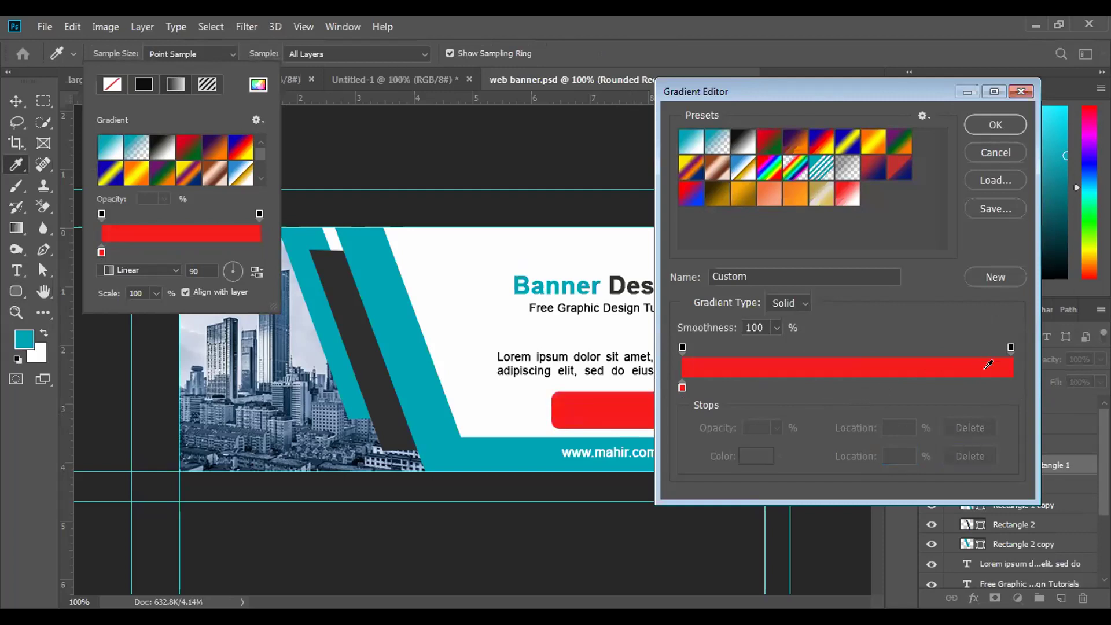
drag(941, 387, 1009, 387)
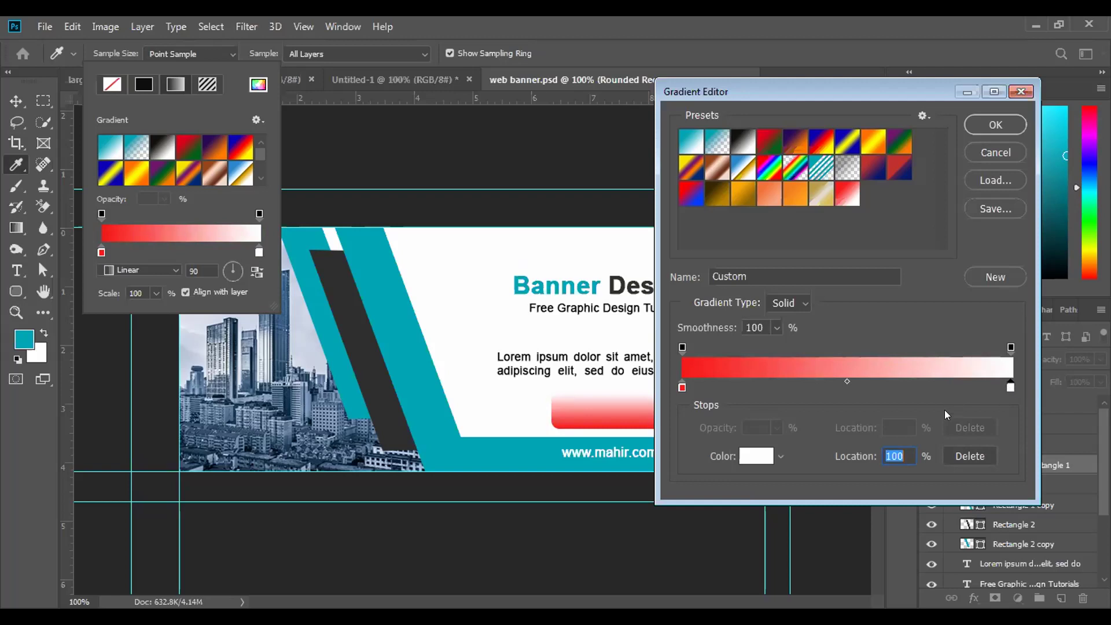
click(1019, 91)
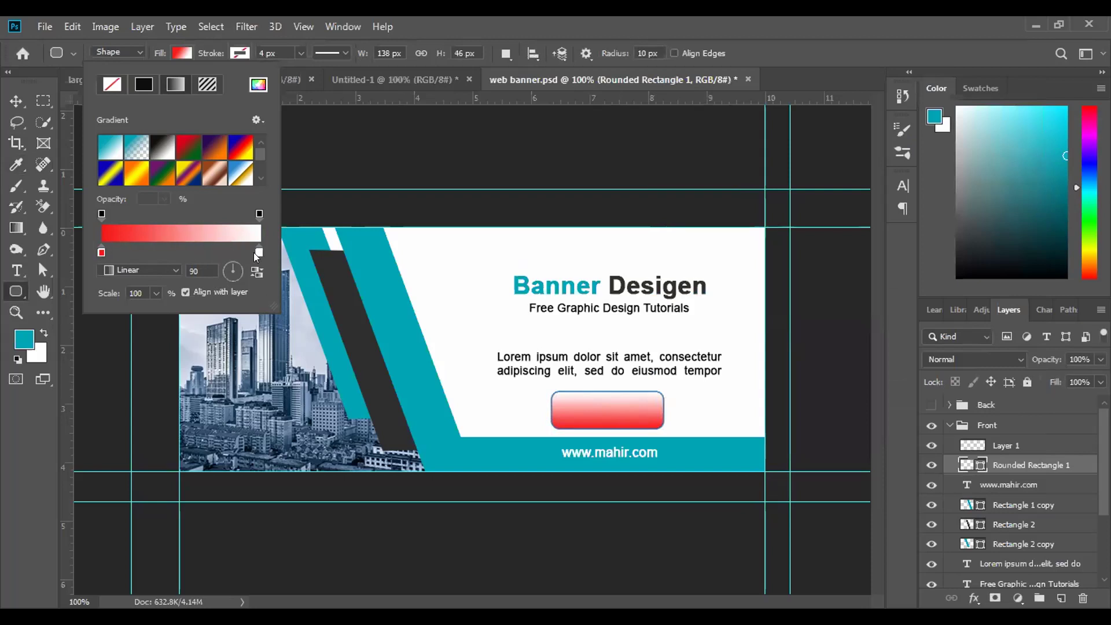
Adjust the button's gradient fill by shifting the color midpoint toward the white stop and nudging the red stop slightly inward
mouse_move(253, 253)
mouse_down()
mouse_move(211, 252)
mouse_move(263, 253)
mouse_up()
mouse_move(176, 243)
mouse_down()
mouse_move(244, 248)
mouse_move(190, 243)
mouse_up()
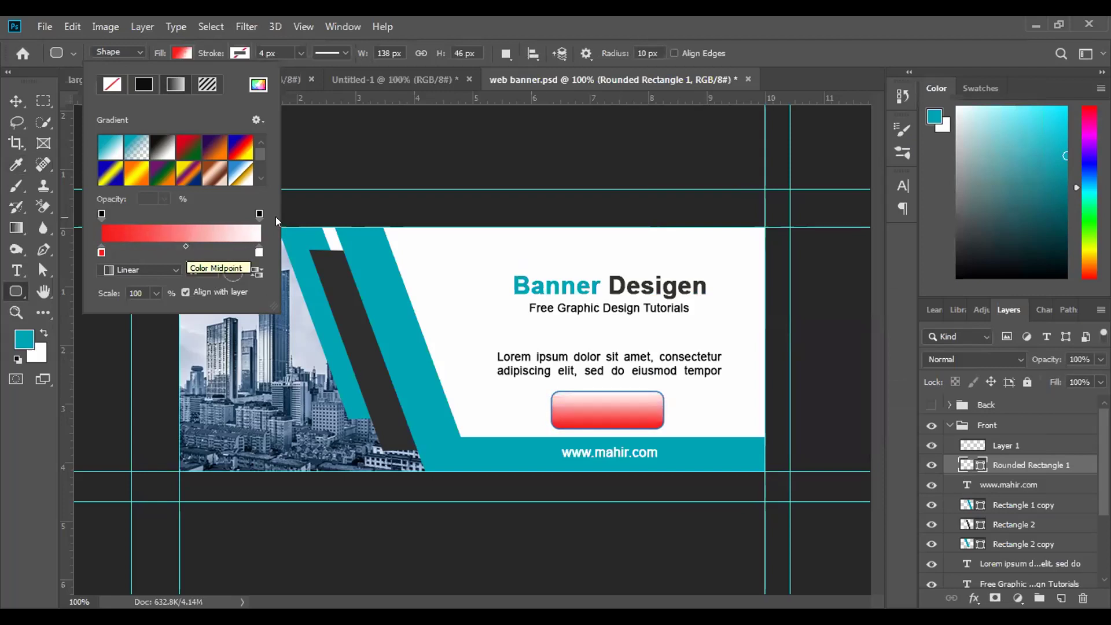
drag(101, 250, 110, 253)
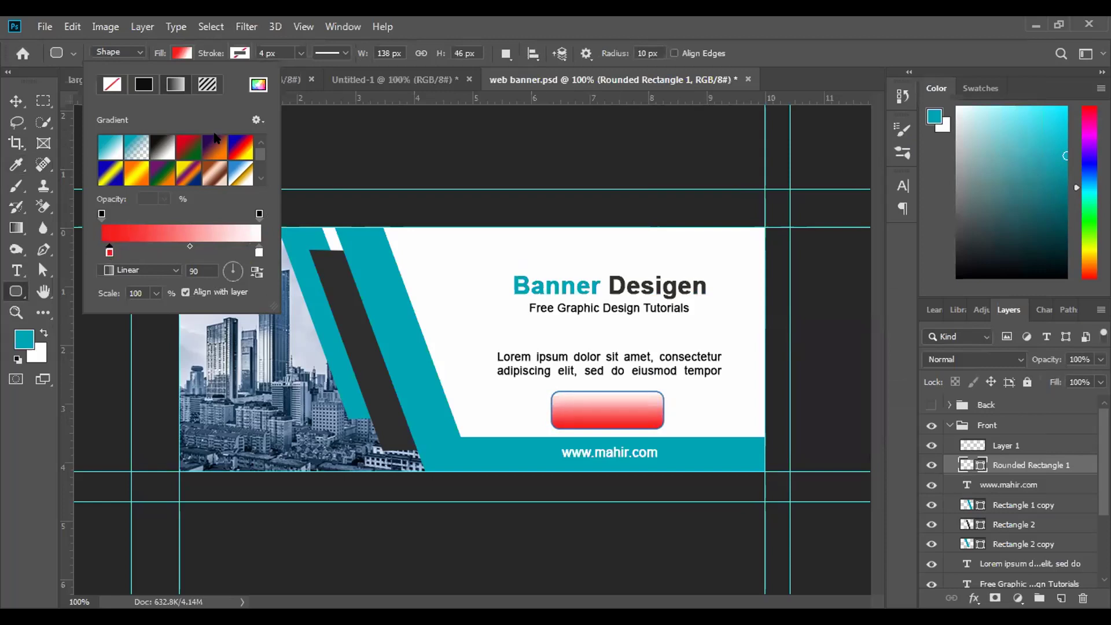
click(188, 54)
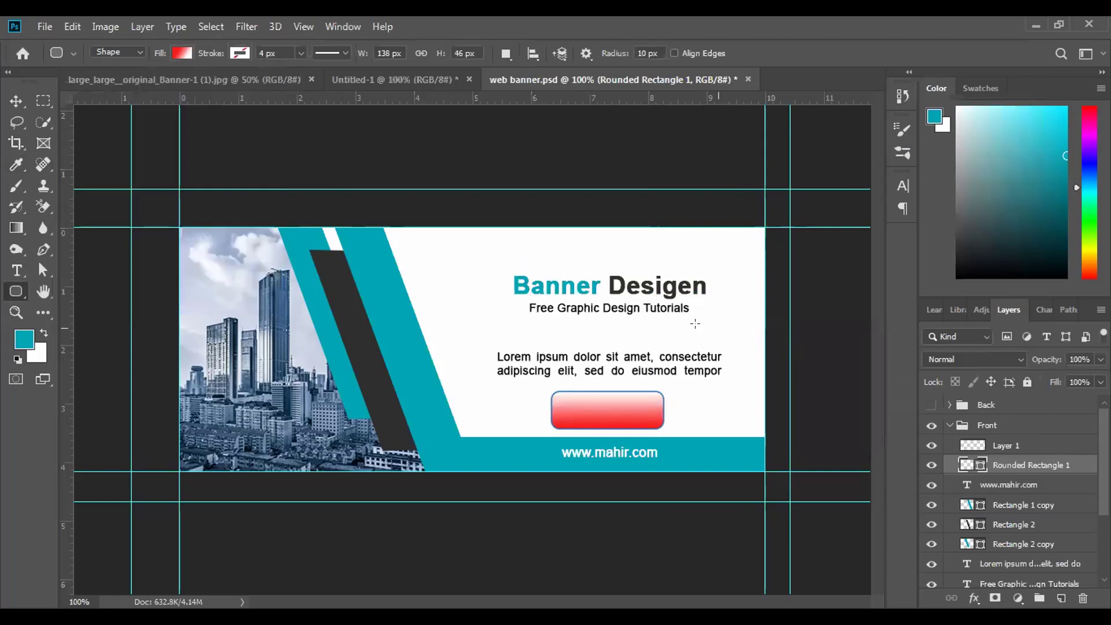
Delete the empty Layer 1 above Rounded Rectangle 1 in the Front group
click(16, 102)
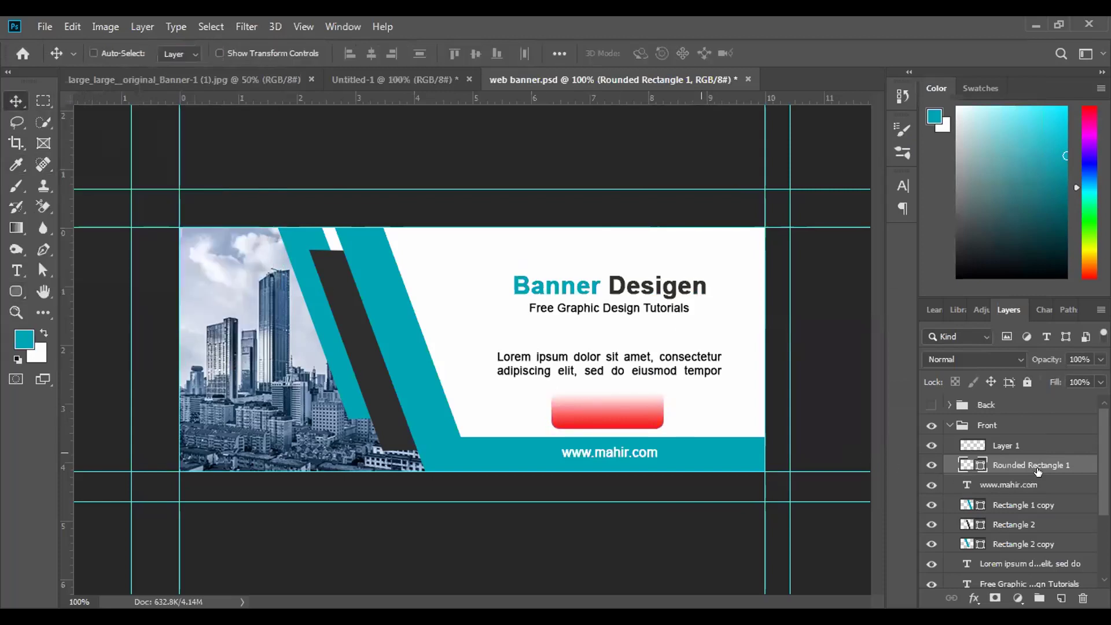
click(1023, 432)
click(998, 444)
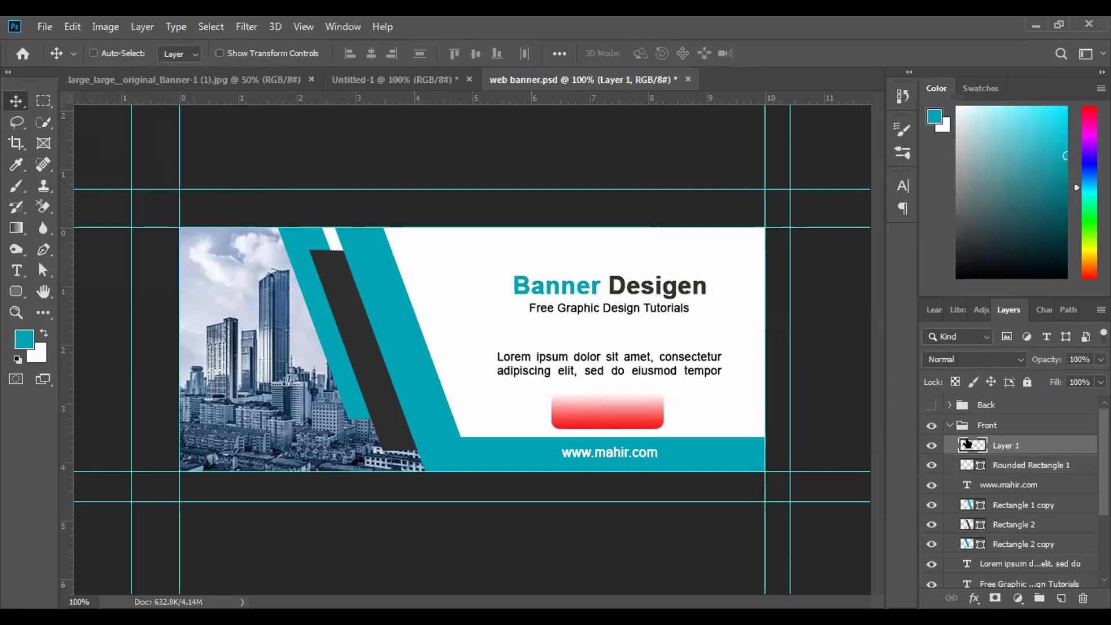
click(931, 444)
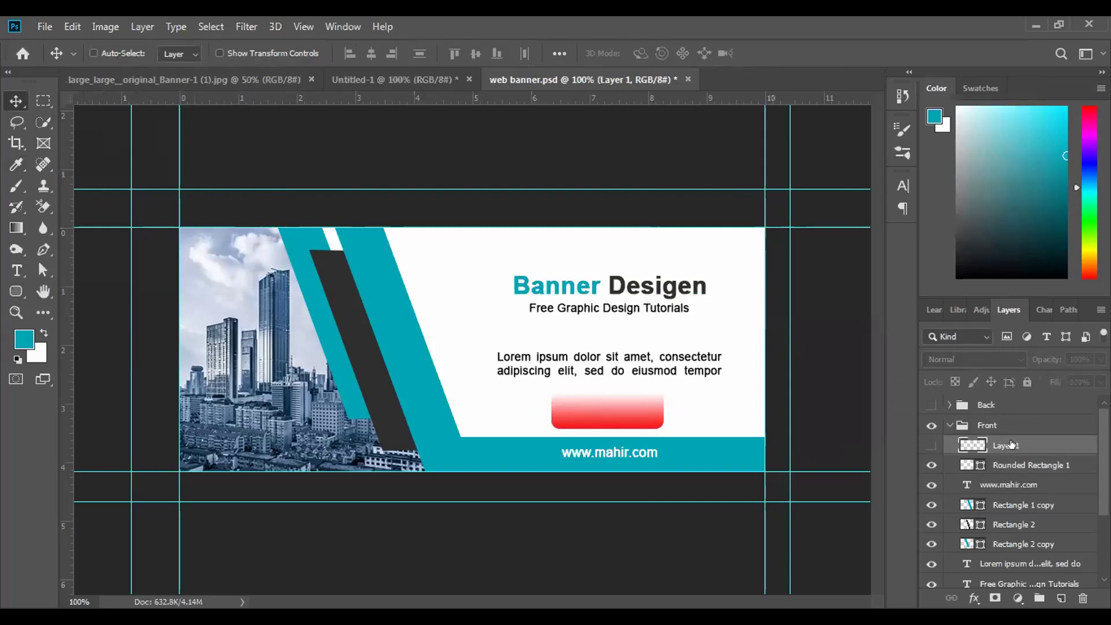
click(1075, 599)
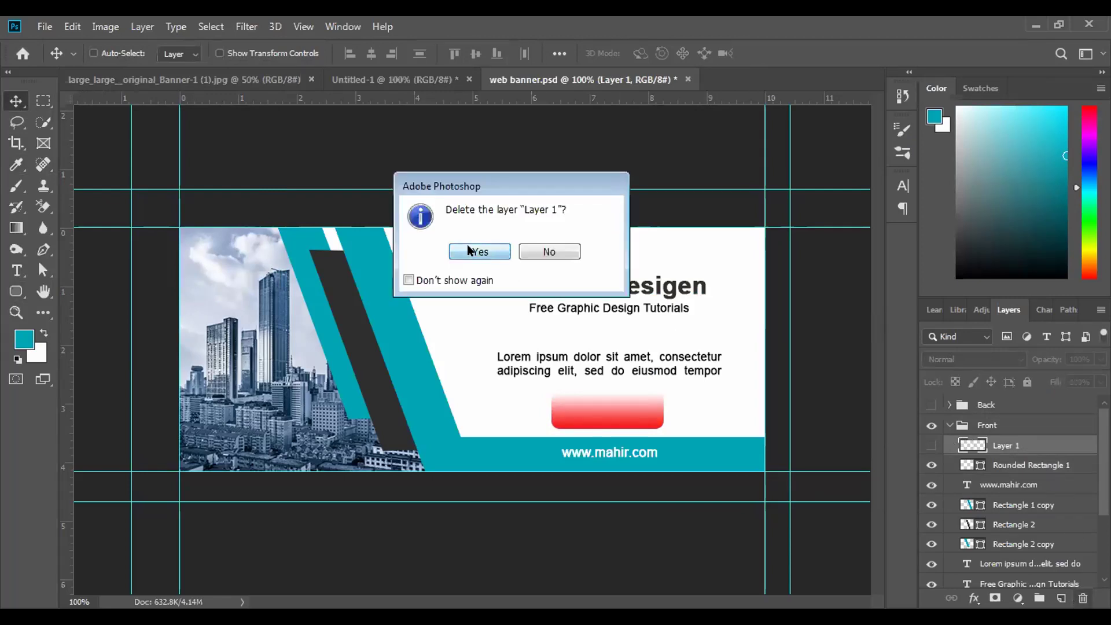
click(467, 250)
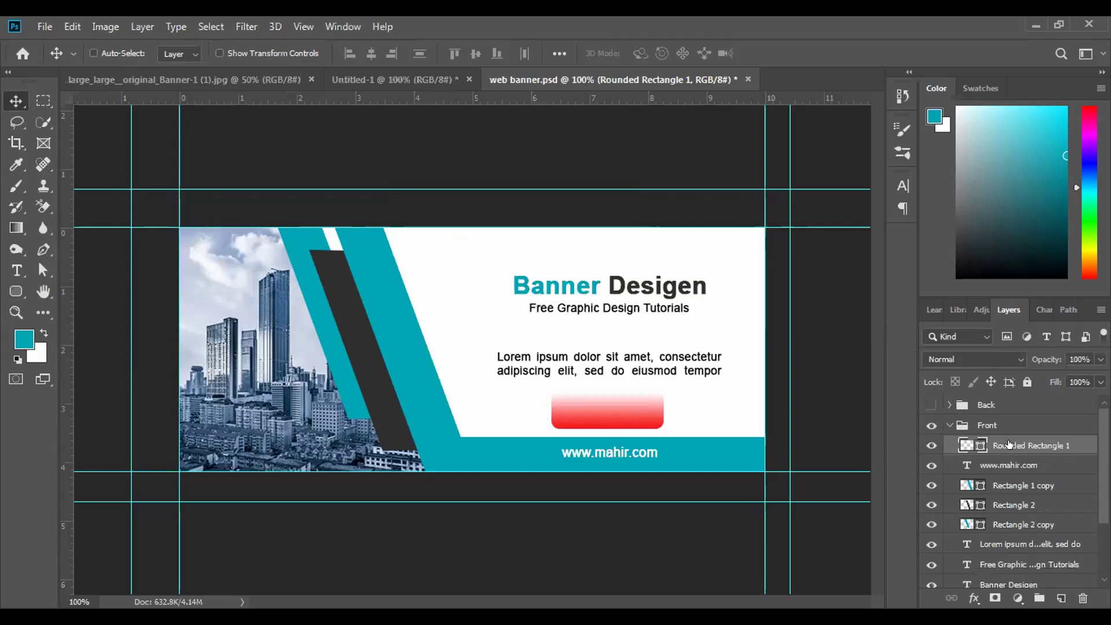
Add a drop shadow to Rounded Rectangle 1 with distance 3 px and size 5 px, fine-tuning its spread
double_click(1076, 444)
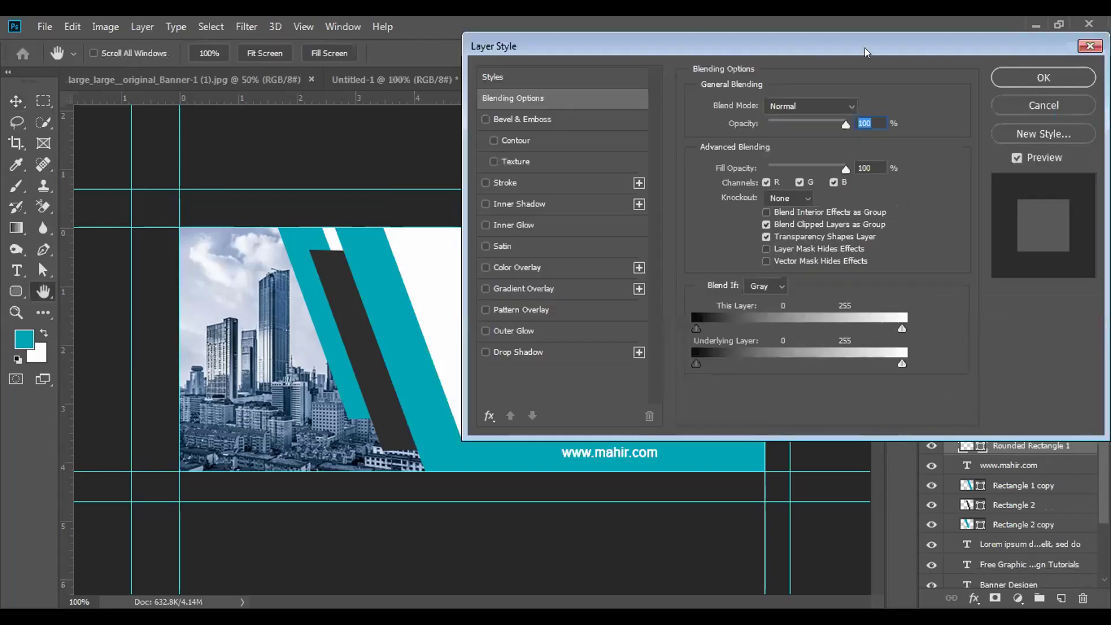
drag(864, 48, 1062, 88)
click(718, 393)
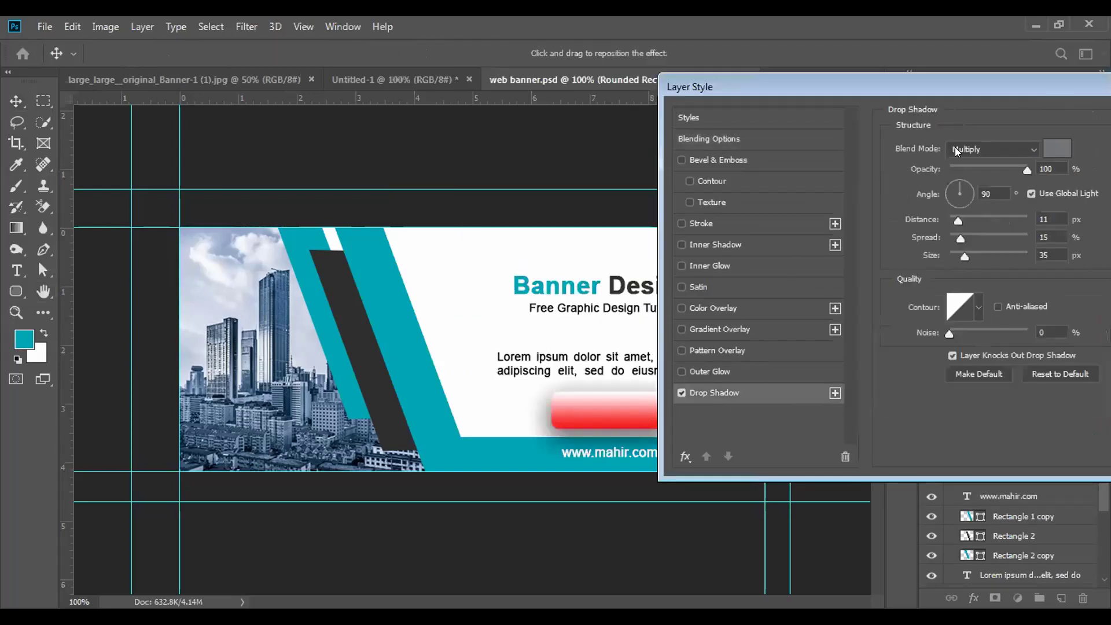
drag(984, 84, 1024, 85)
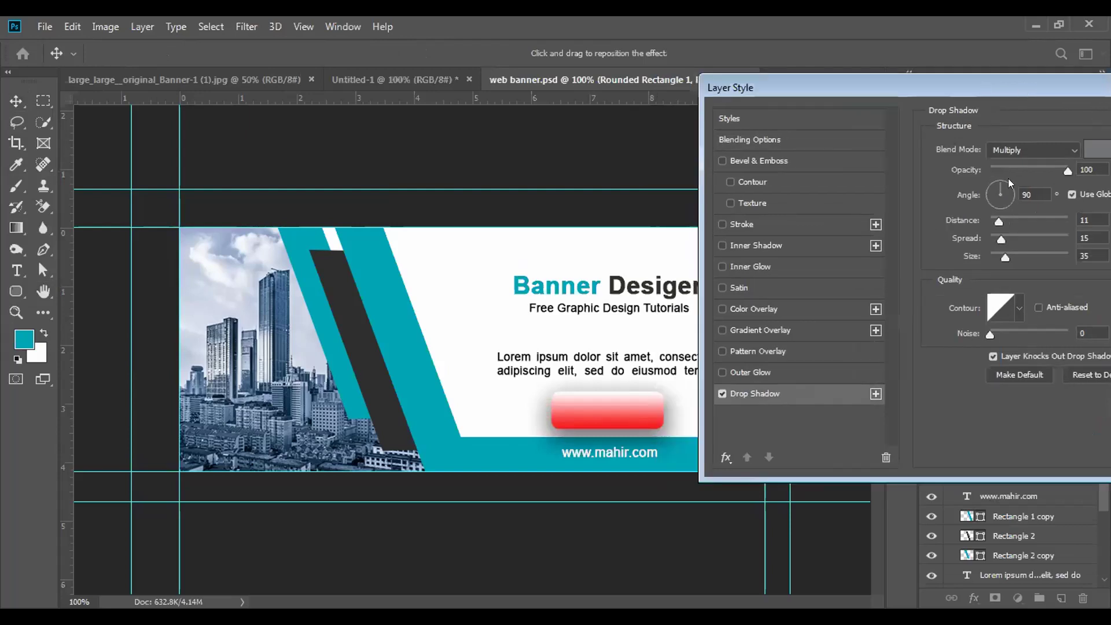
drag(1001, 213, 994, 253)
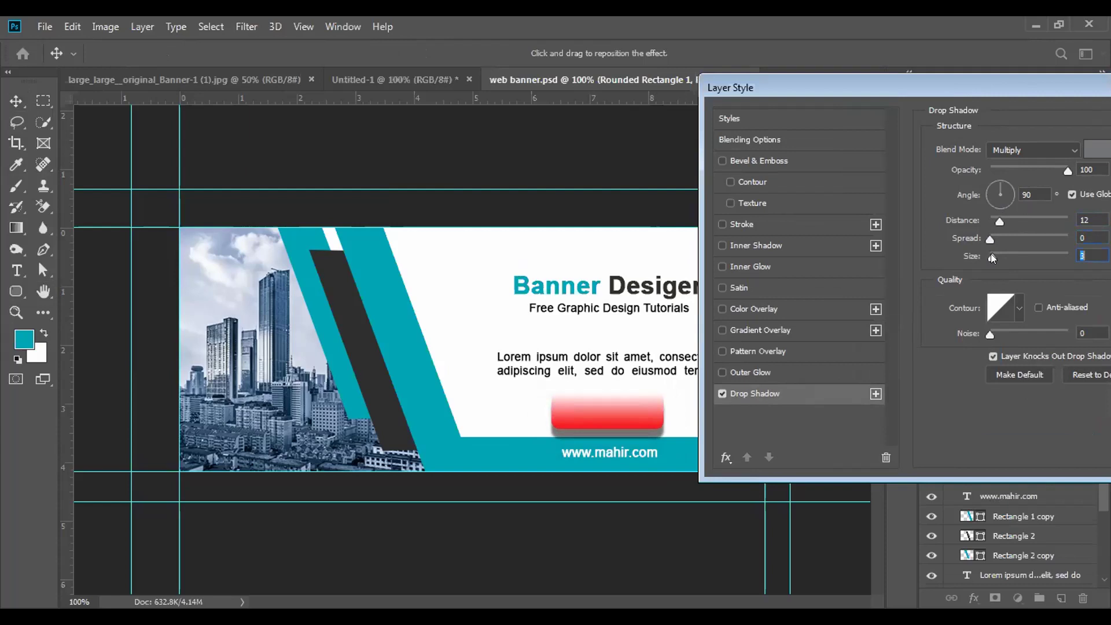
drag(1001, 218, 1024, 242)
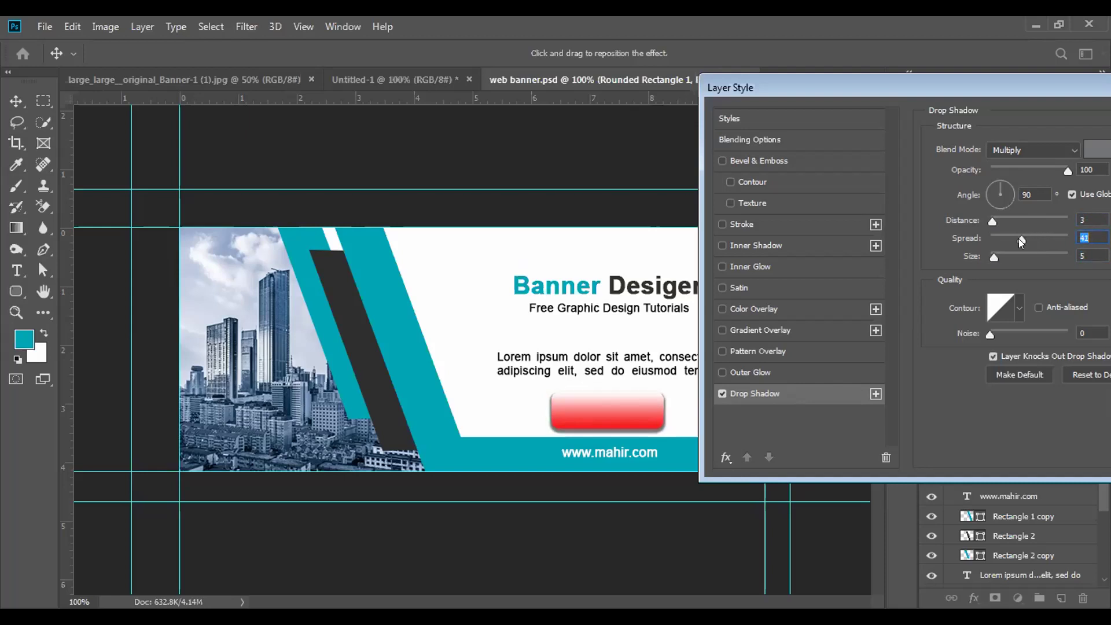
drag(1006, 240, 1005, 240)
drag(1040, 83, 1018, 147)
click(1019, 147)
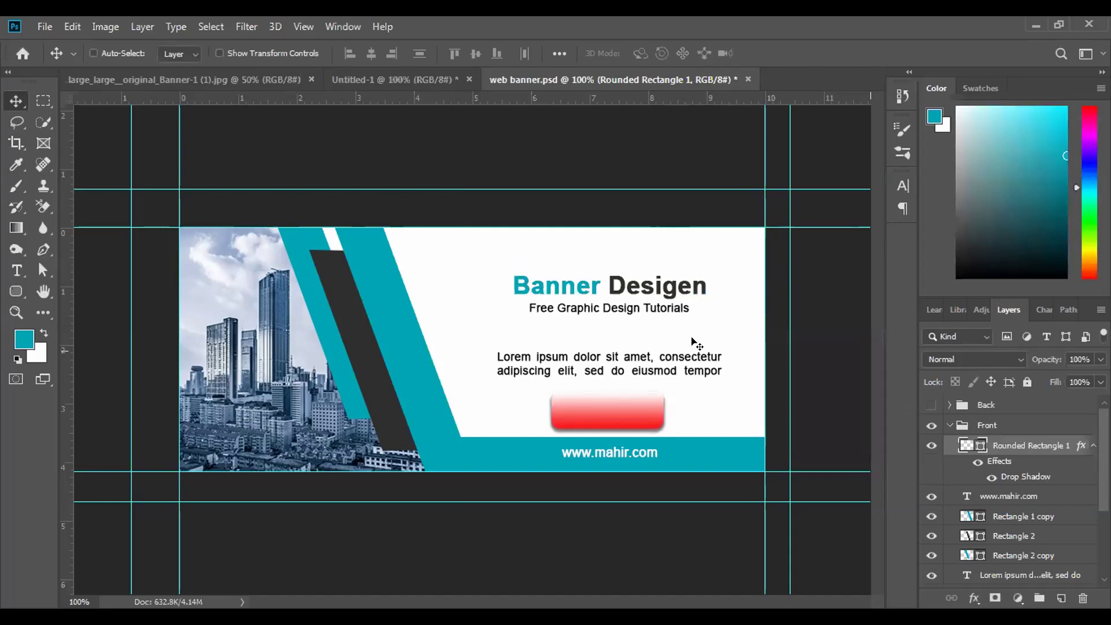
click(17, 270)
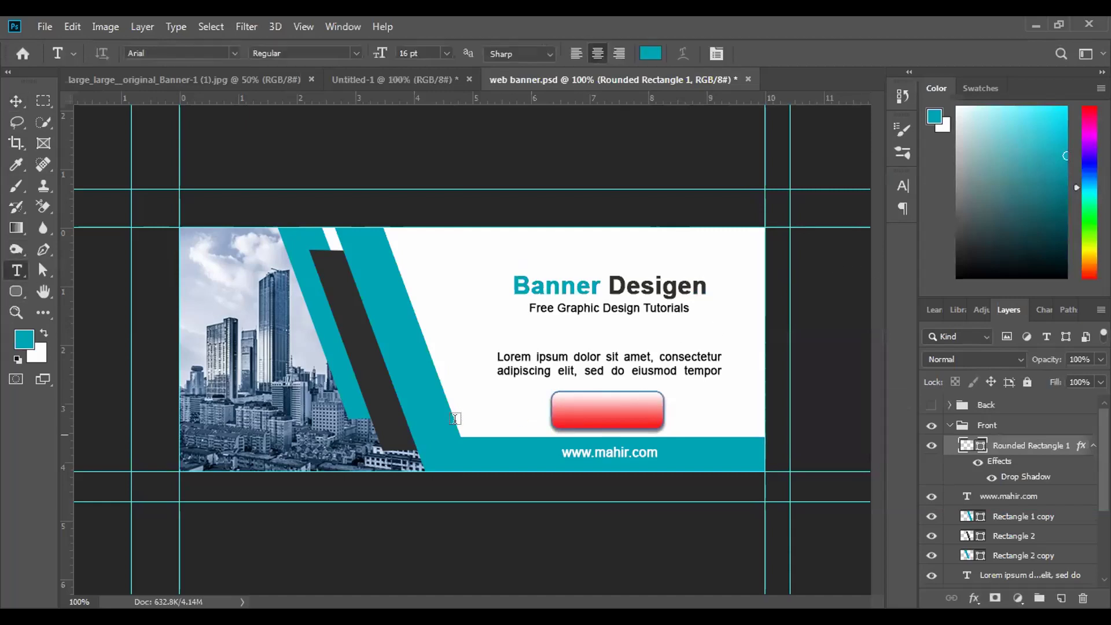
click(600, 405)
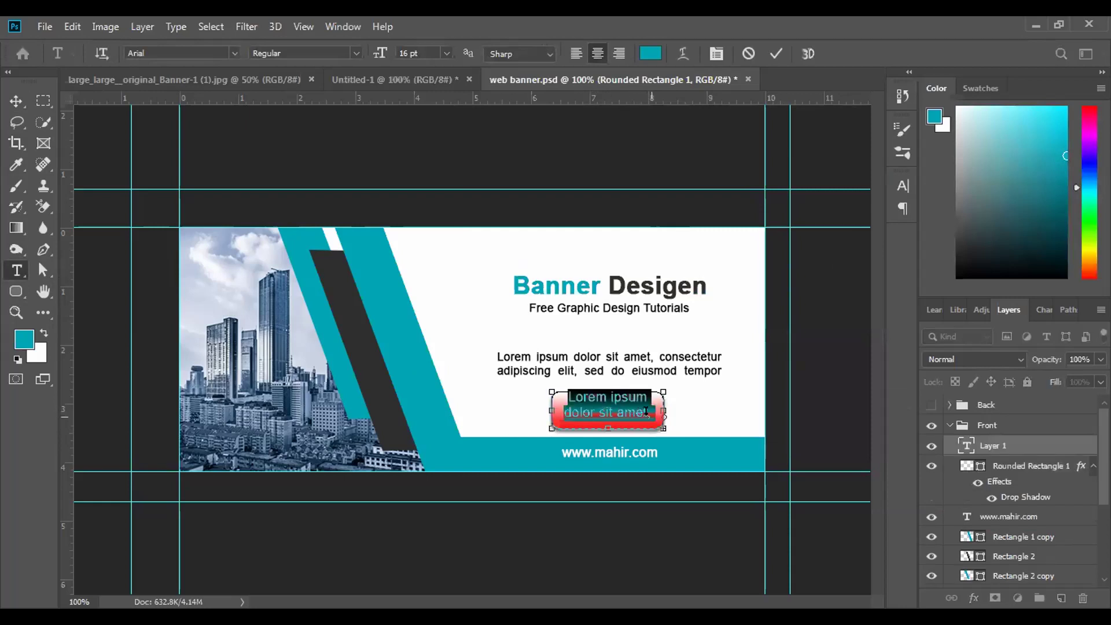
click(1036, 442)
click(1037, 445)
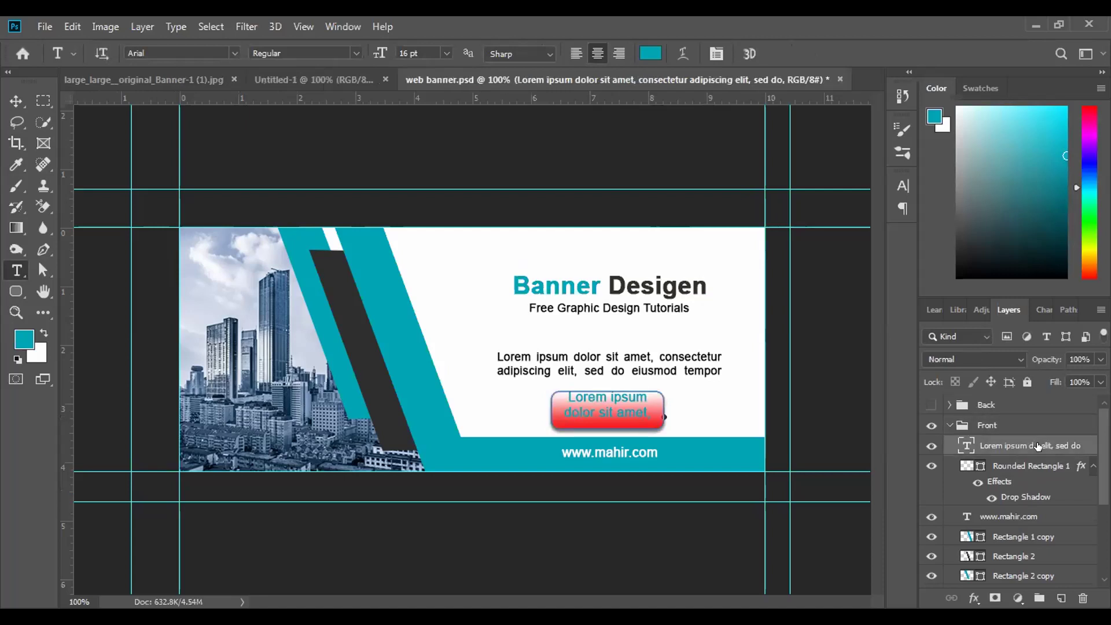
click(1083, 598)
key(ctrl+shift+bracketleft)
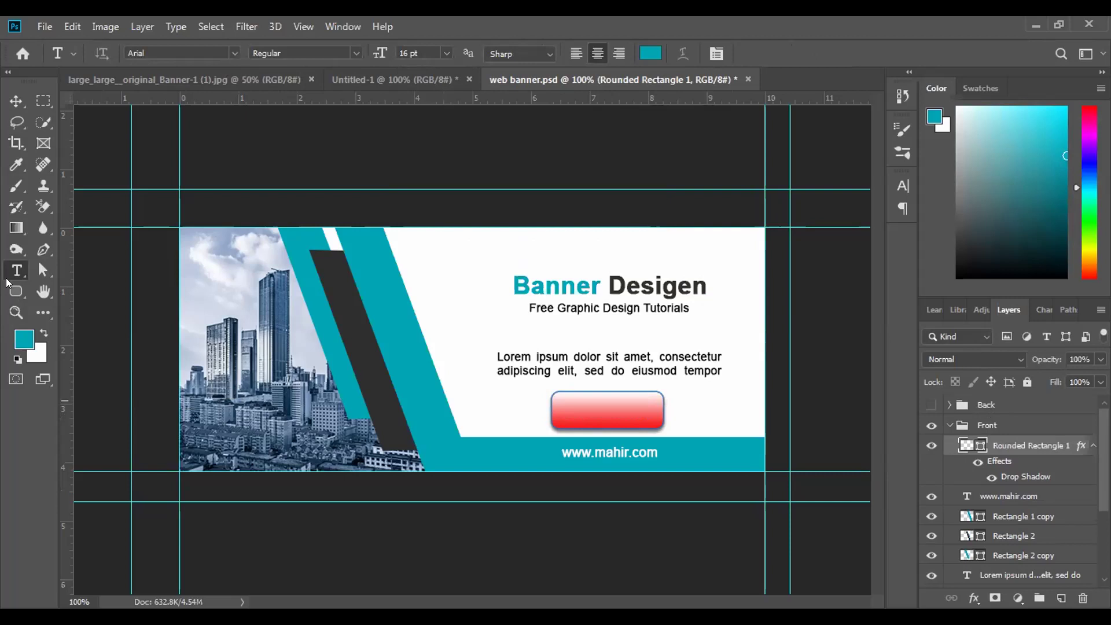
Add the text BOOK NOW inside the red gradient button in Arial Regular, 16 pt, centered
drag(9, 272, 91, 271)
click(600, 406)
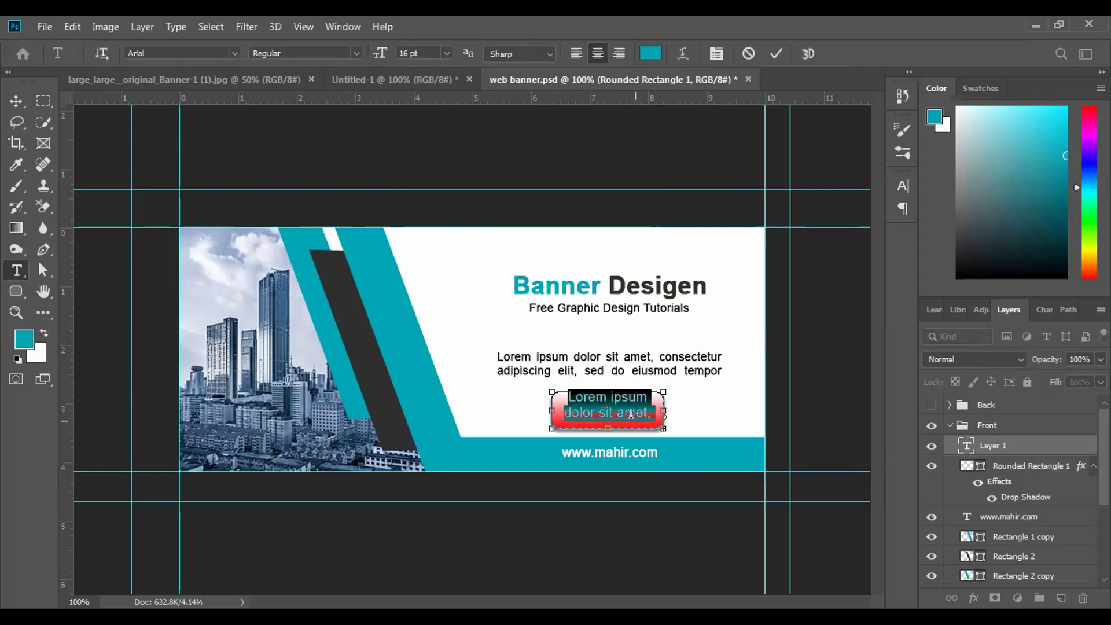
text(S)
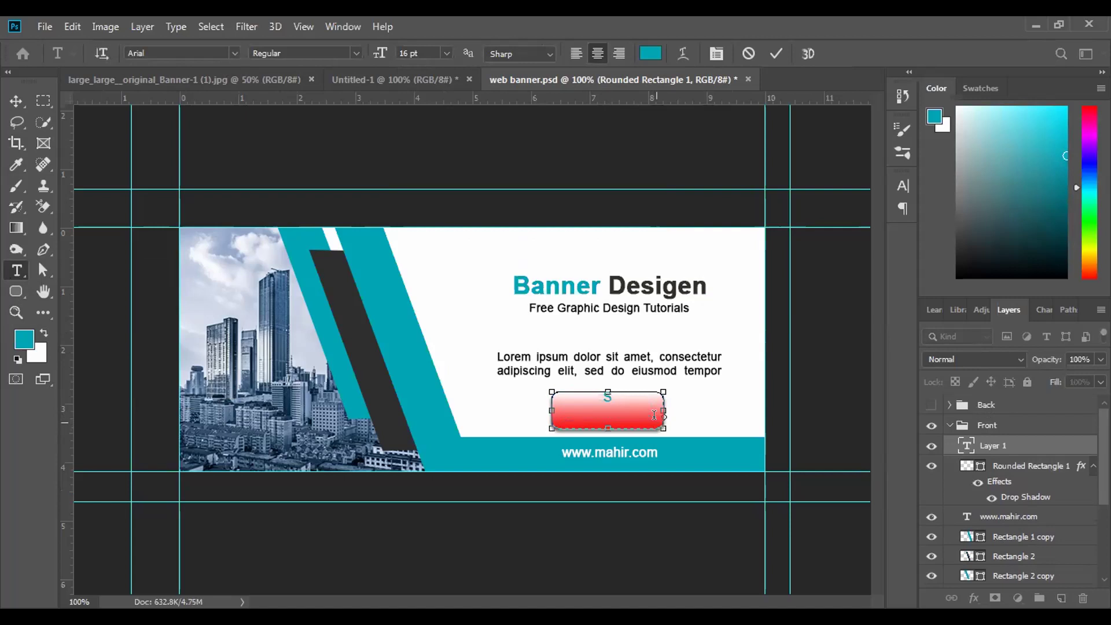
key(BackSpace)
text(Bo)
key(BackSpace)
text(OOK NOW)
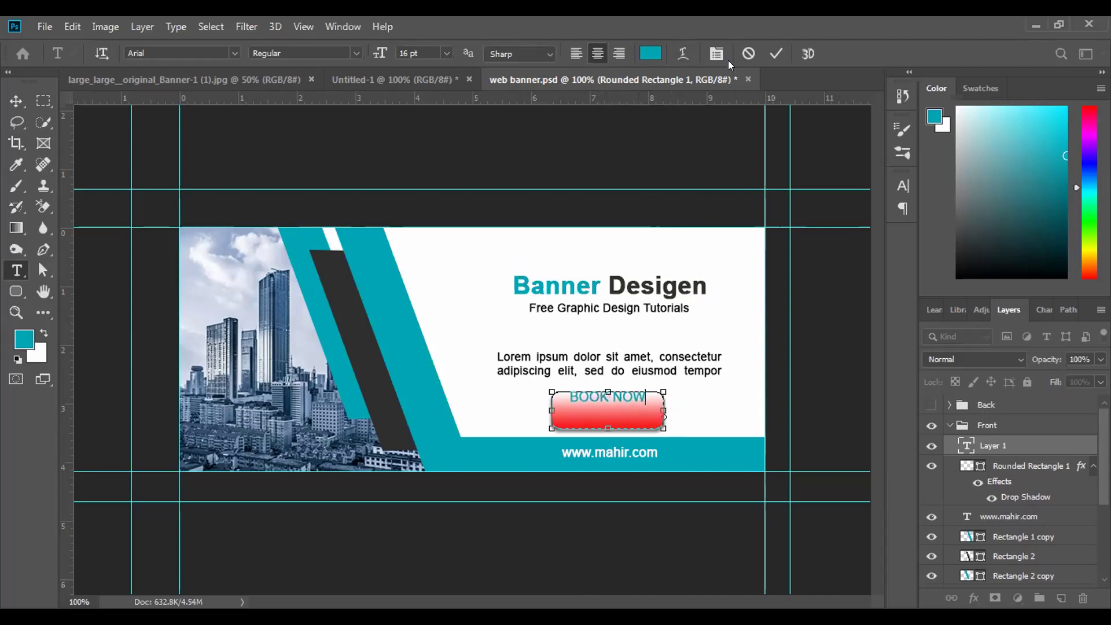
Set the BOOK NOW text color to white and commit the text layer
click(638, 54)
drag(631, 208, 585, 169)
click(982, 184)
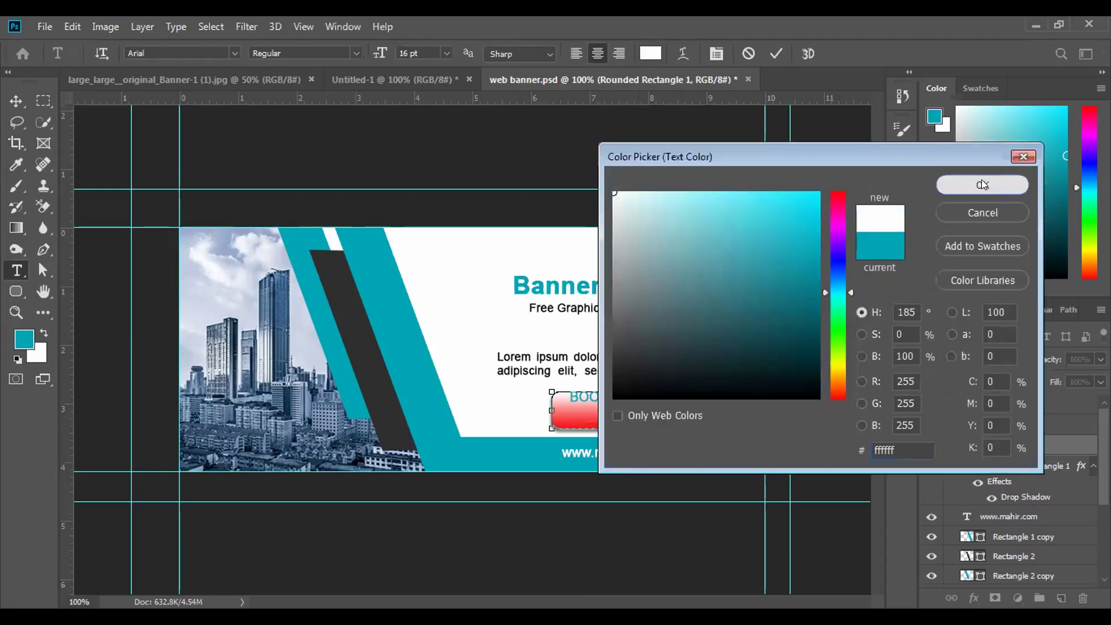
drag(647, 397, 569, 397)
click(649, 53)
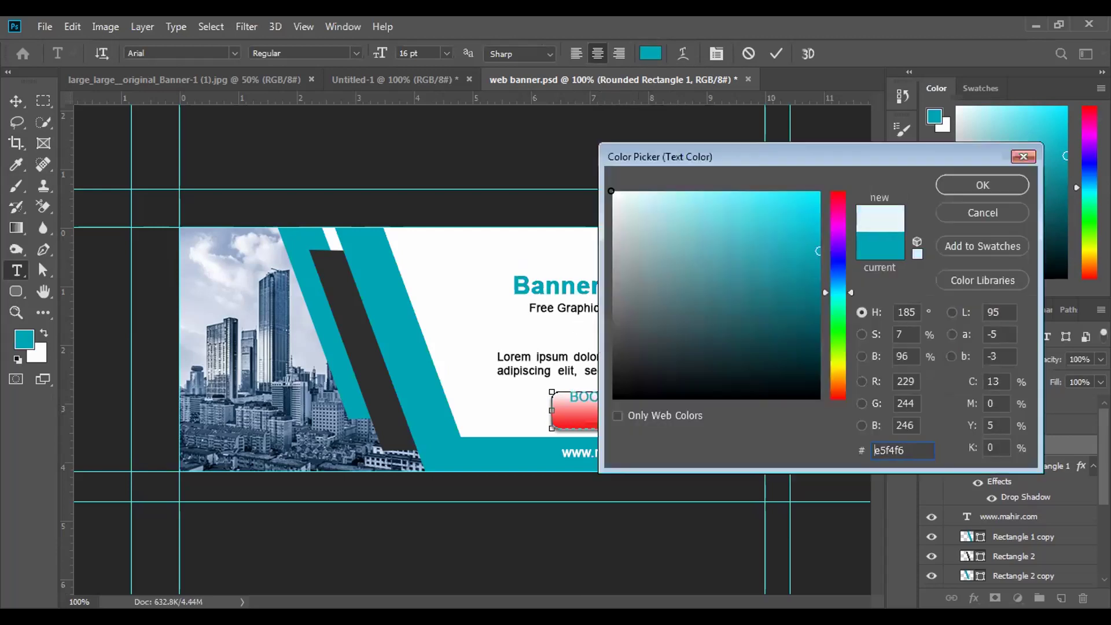
click(983, 184)
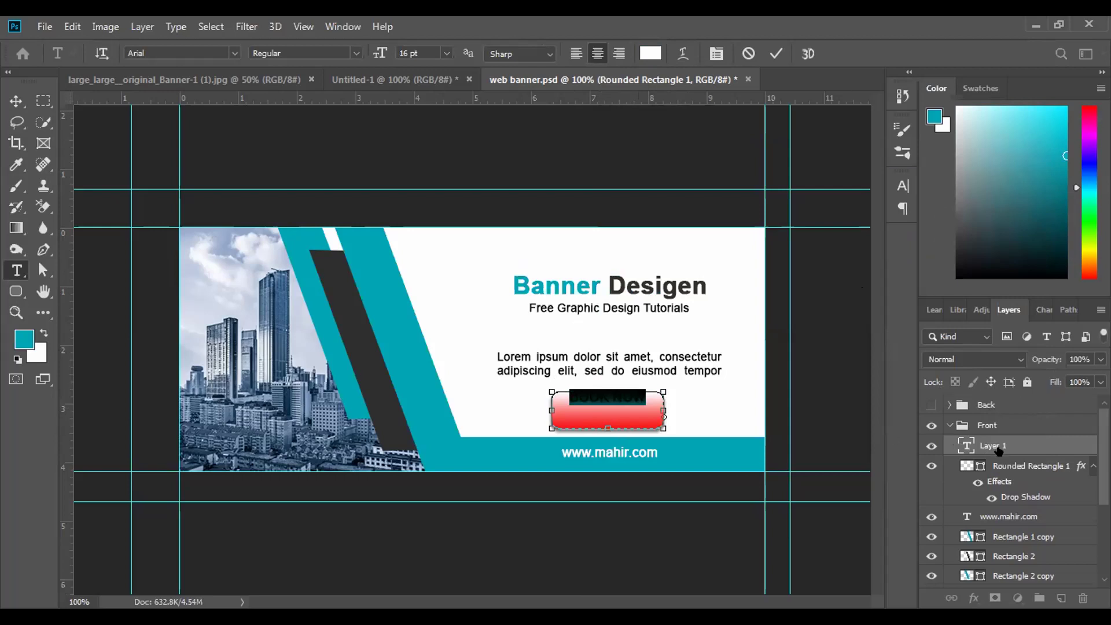
click(1003, 444)
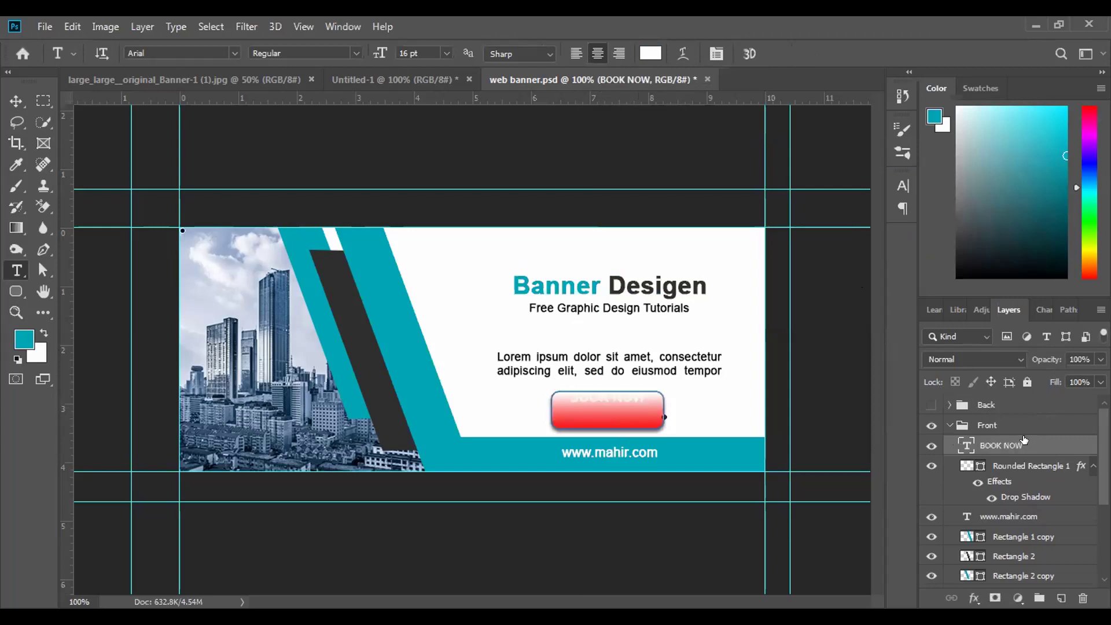
Nudge the BOOK NOW text box slightly upward with Free Transform and toggle the visibility of Rounded Rectangle 1 off and on
key(ctrl+t)
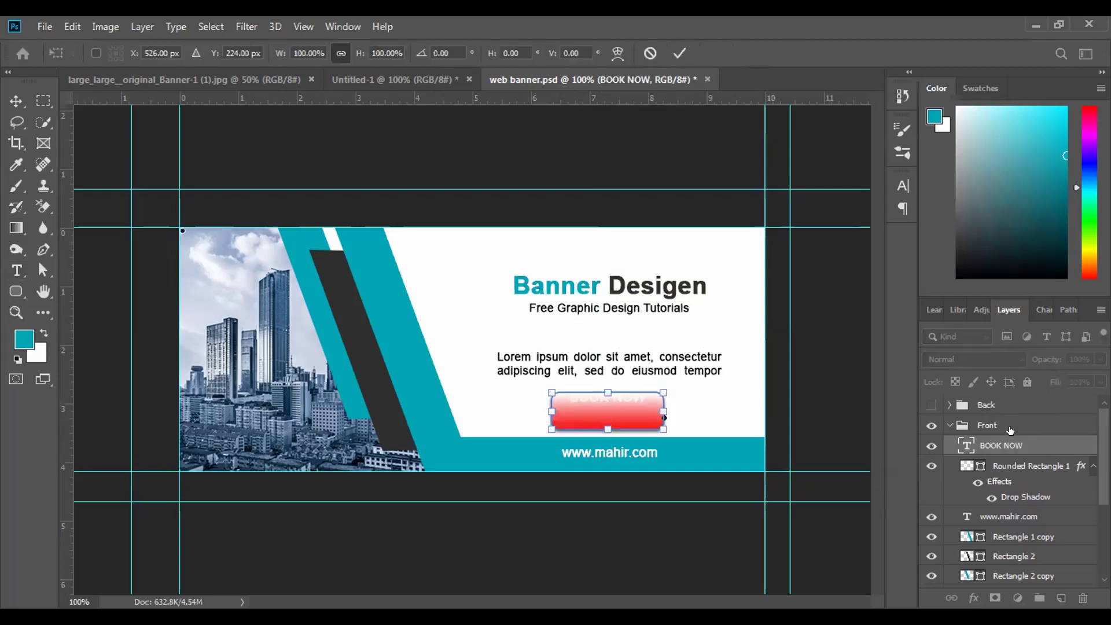
key(Up)
key(Up)
key(Up)
key(Up)
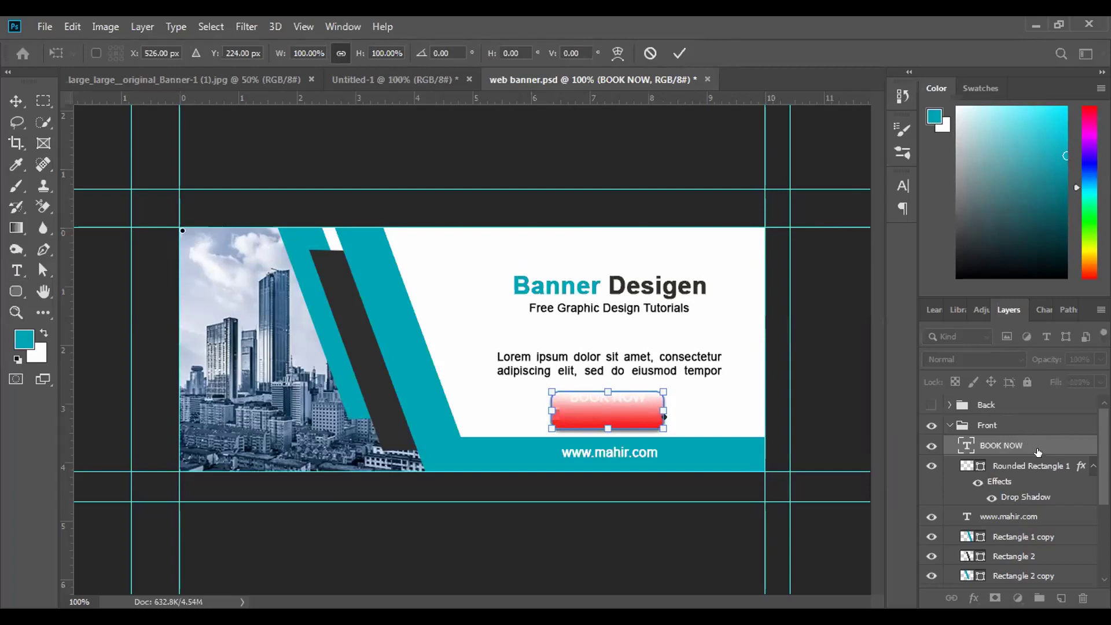
click(928, 466)
click(929, 466)
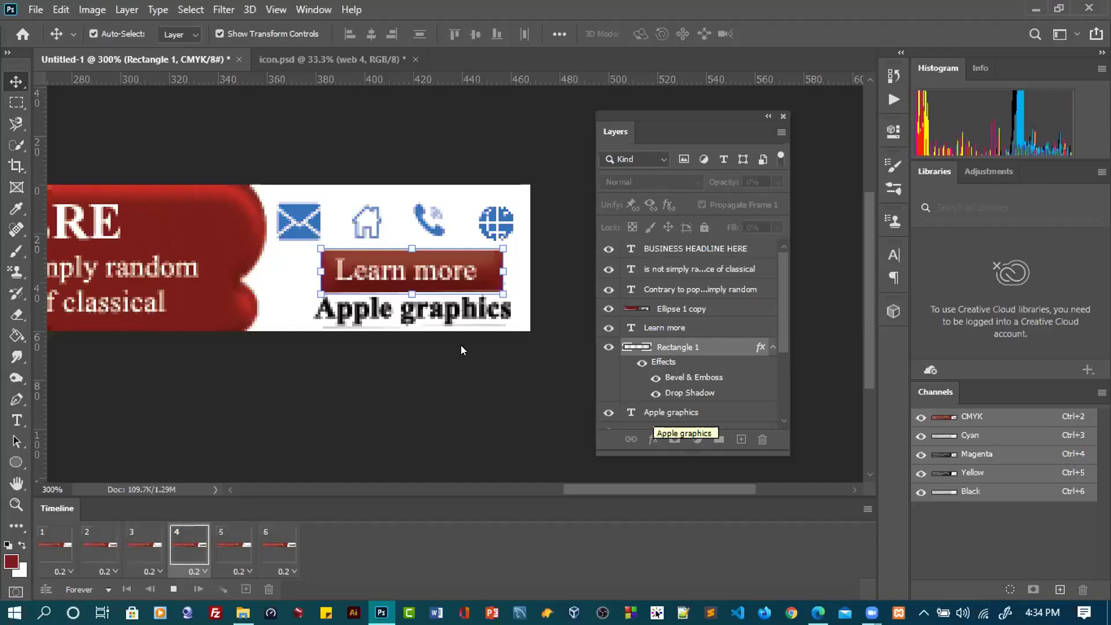
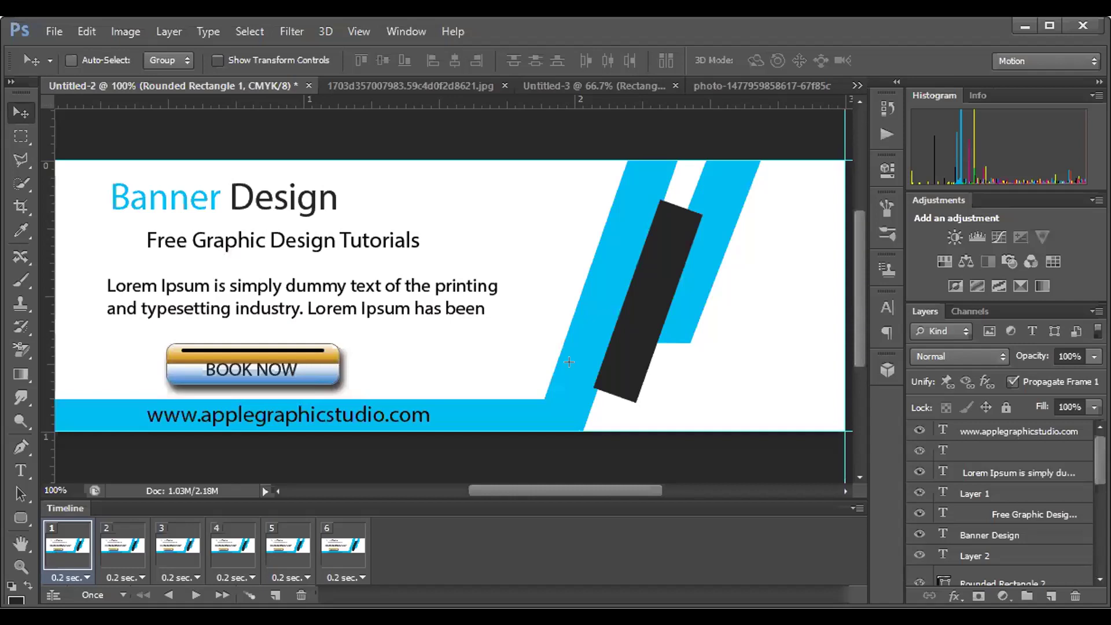
Float the Layers panel over the canvas and hide BOOK NOW, Rounded Rectangle 1 and Rounded Rectangle 2 in frame 1
drag(926, 312, 352, 183)
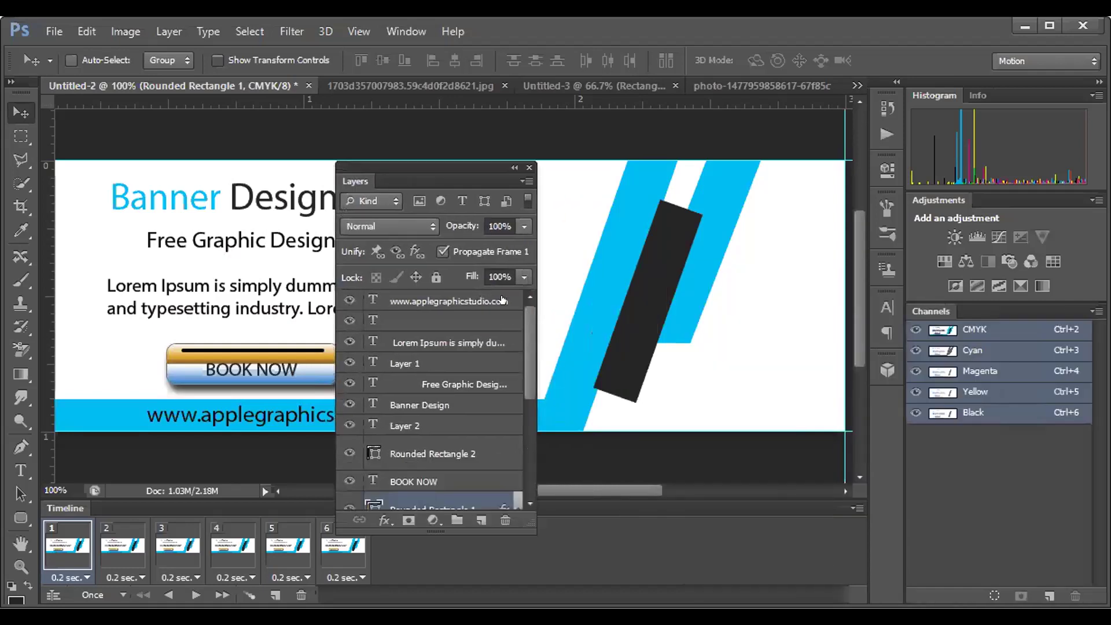
drag(526, 325, 526, 396)
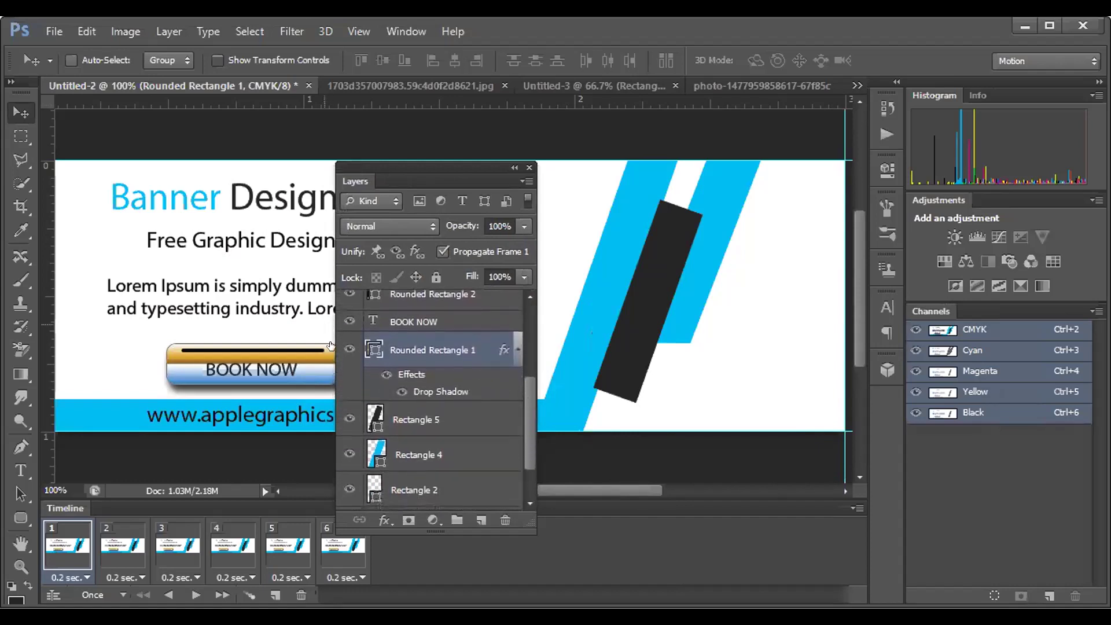
click(349, 320)
click(347, 418)
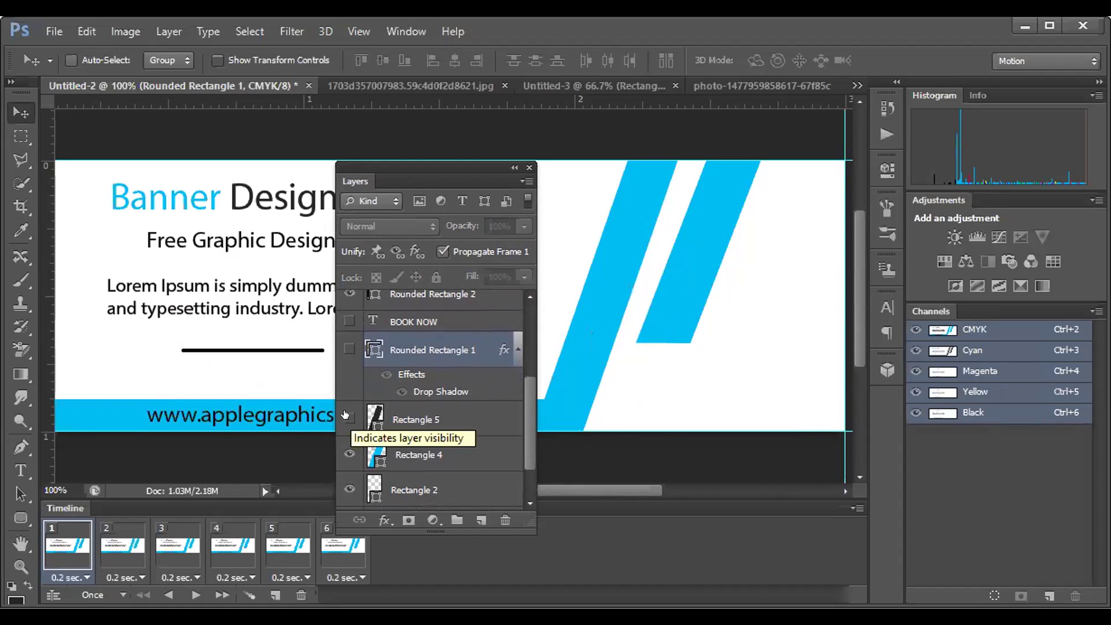
click(347, 417)
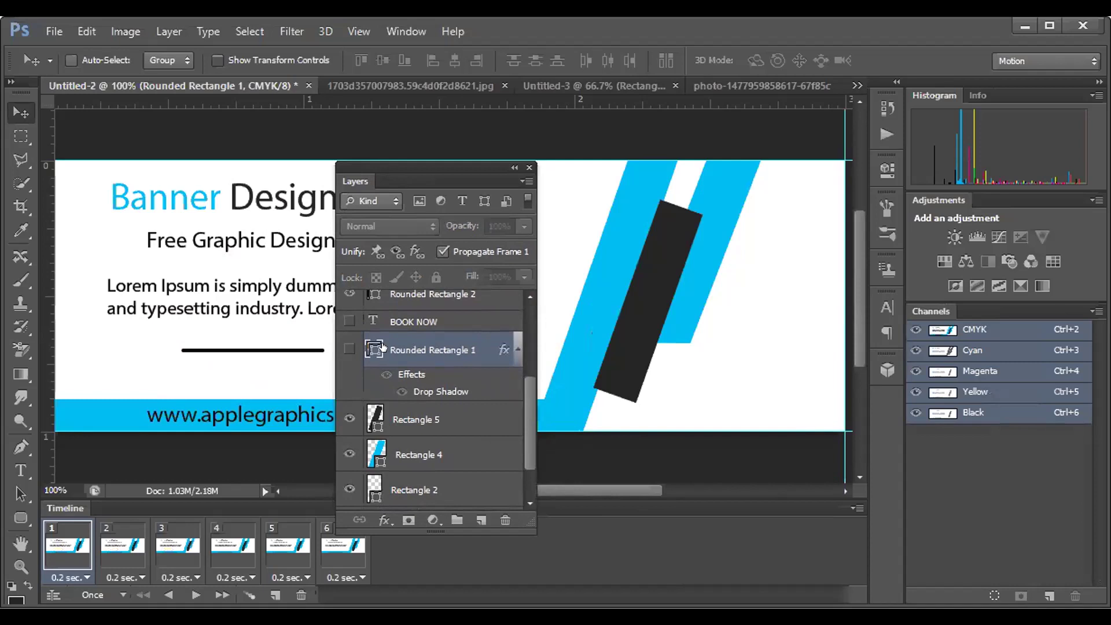
scroll(342, 347, up, 2)
click(343, 347)
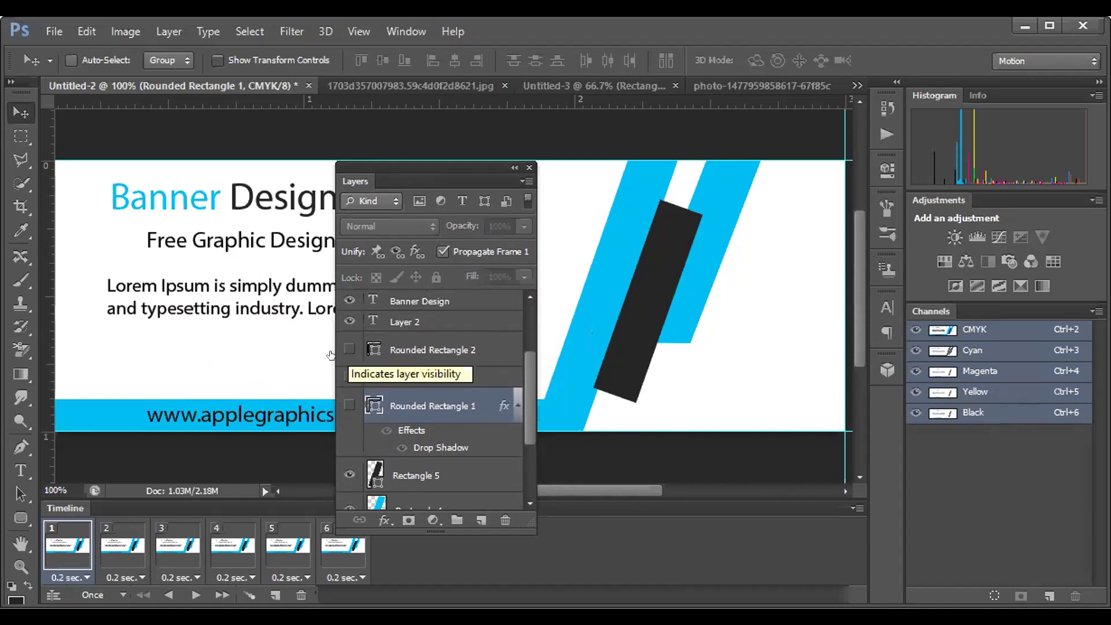
In frame 2, make Rounded Rectangle 2, BOOK NOW and Rounded Rectangle 1 visible
click(113, 544)
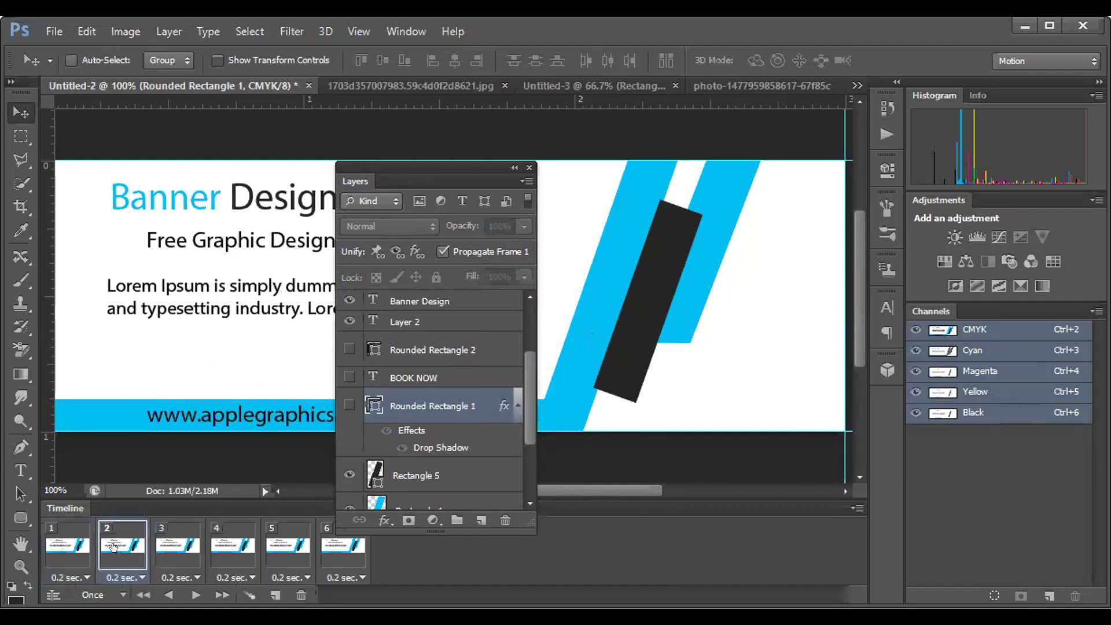
click(345, 351)
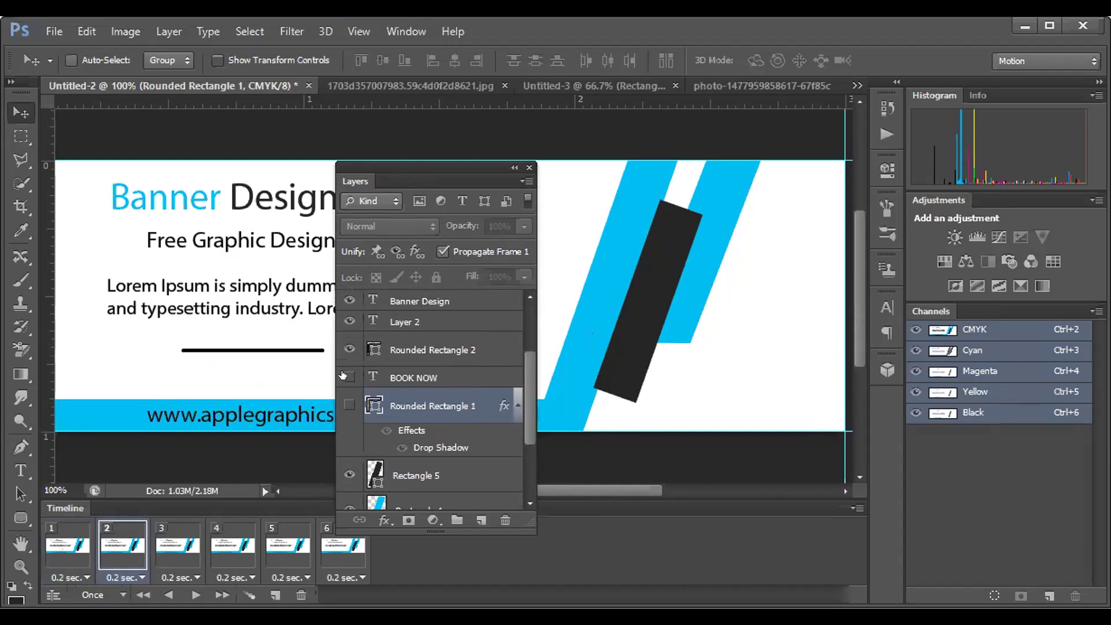
click(348, 377)
click(345, 404)
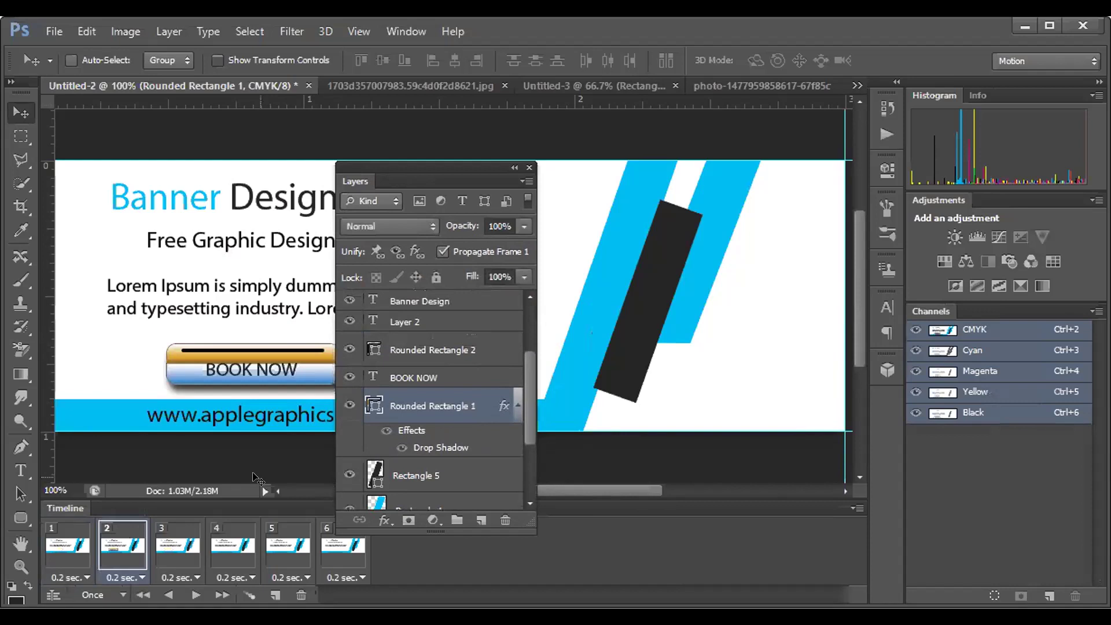
Leave the button layers hidden in frame 3 and show Rounded Rectangle 2, BOOK NOW and Rounded Rectangle 1 in frame 4
click(169, 544)
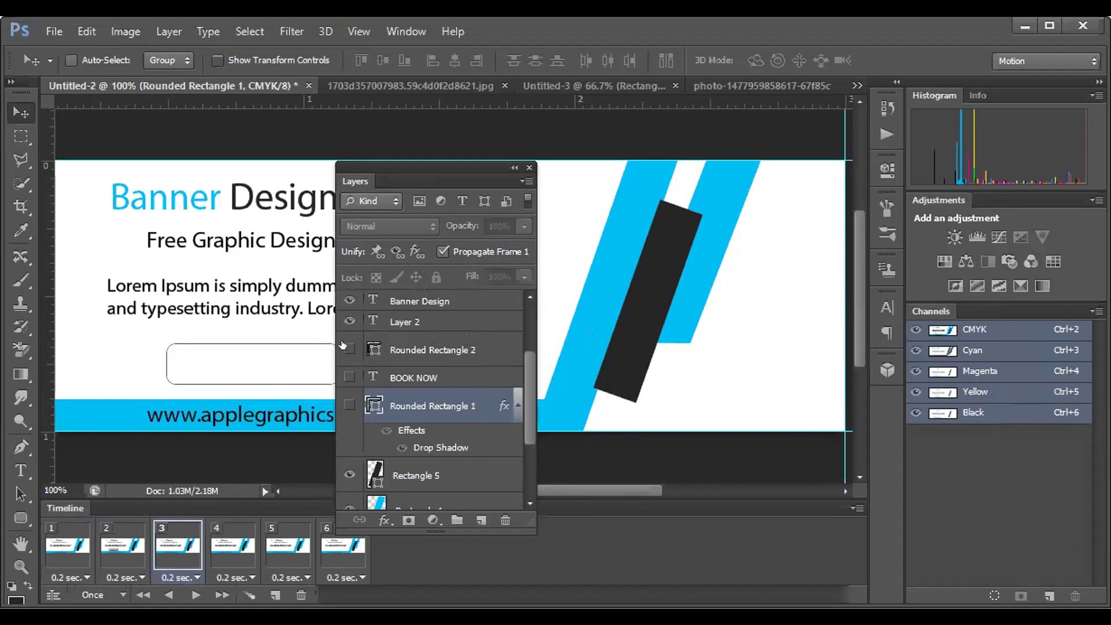
click(241, 528)
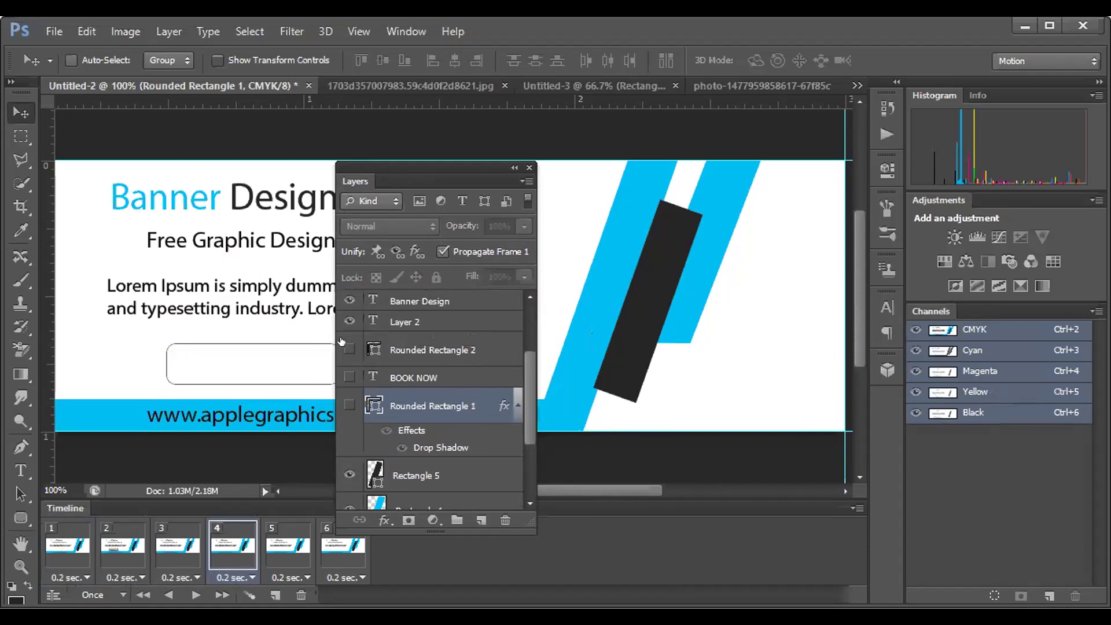
click(349, 349)
click(347, 376)
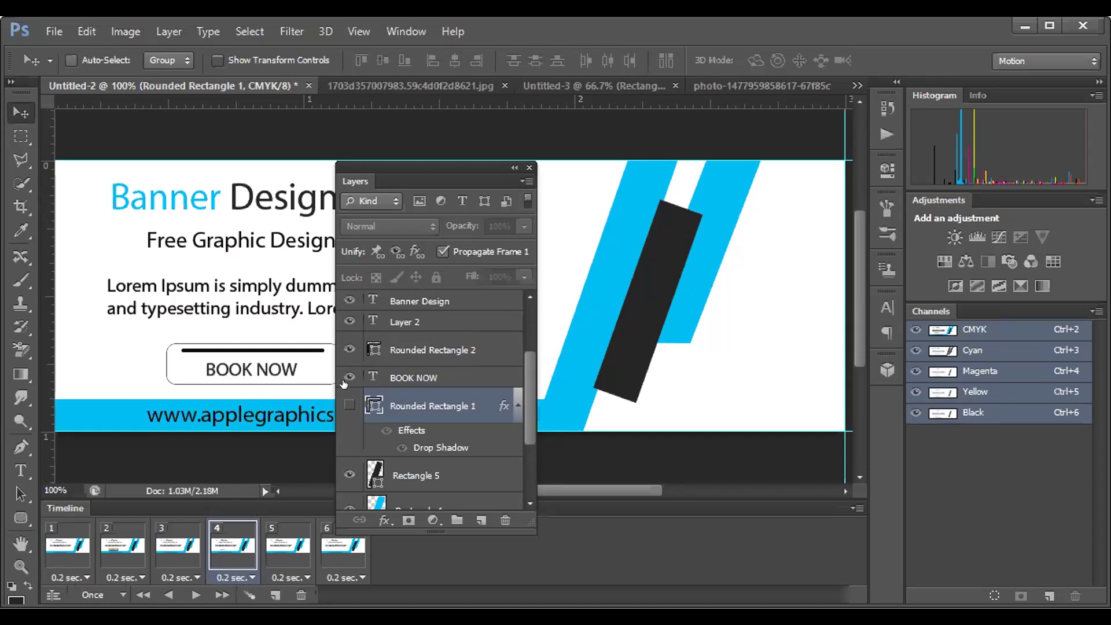
click(346, 404)
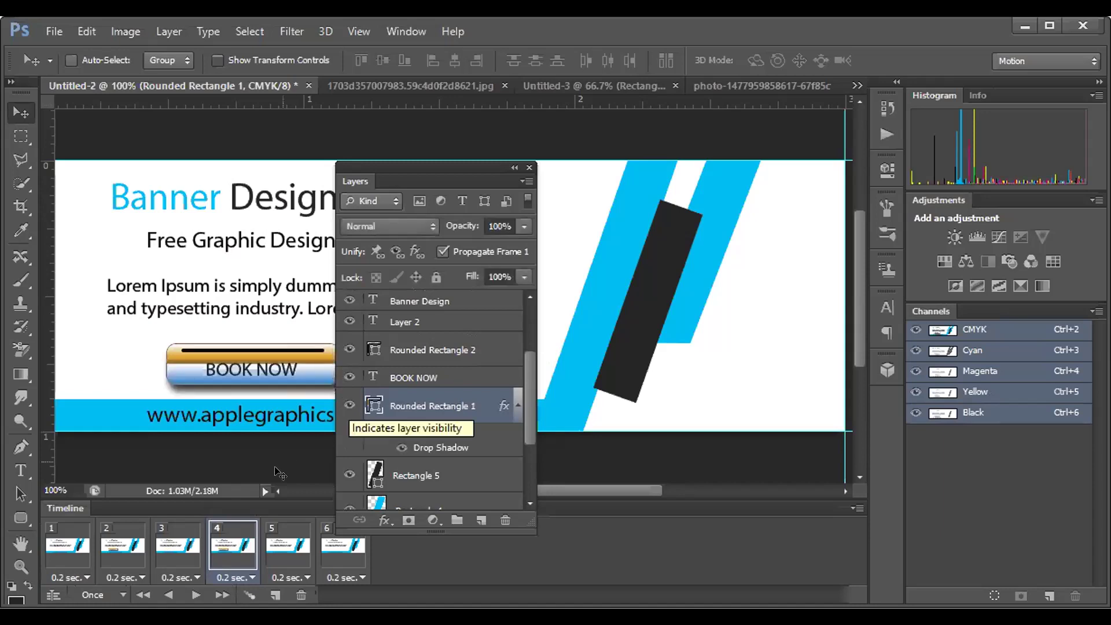
Leave the button layers hidden in frame 5 and show Rounded Rectangle 2, BOOK NOW and Rounded Rectangle 1 in frame 6
click(283, 546)
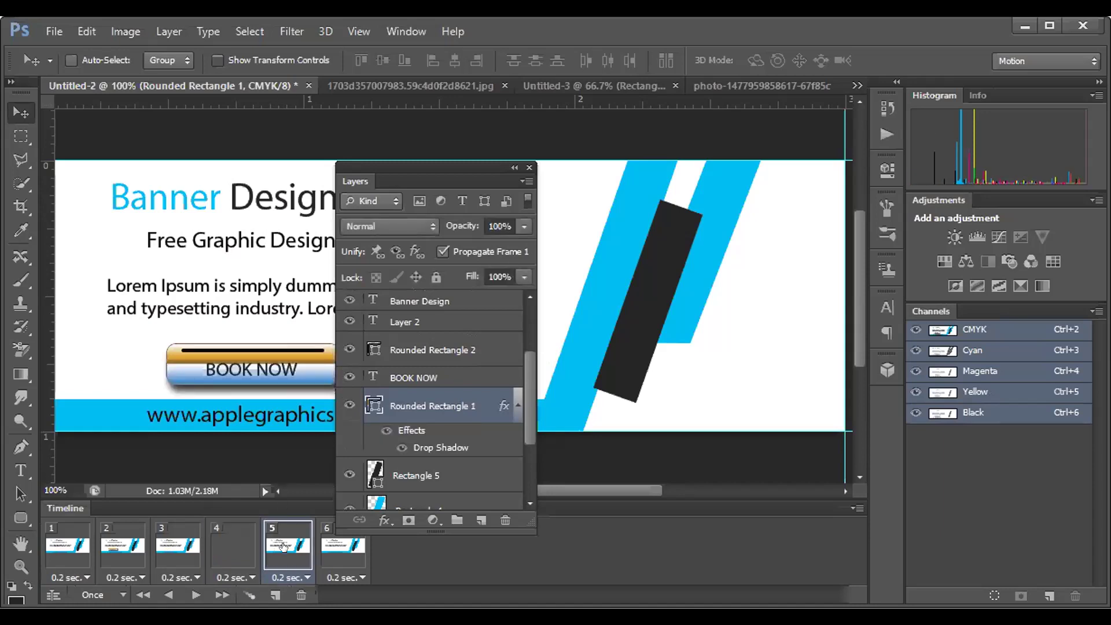
click(343, 545)
click(350, 348)
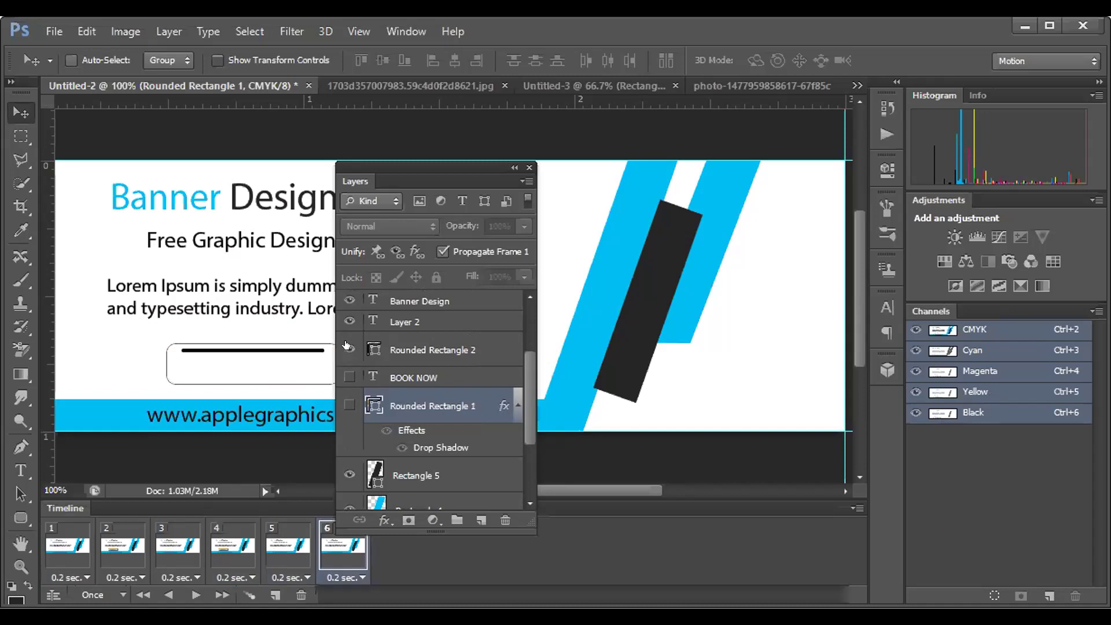
click(347, 376)
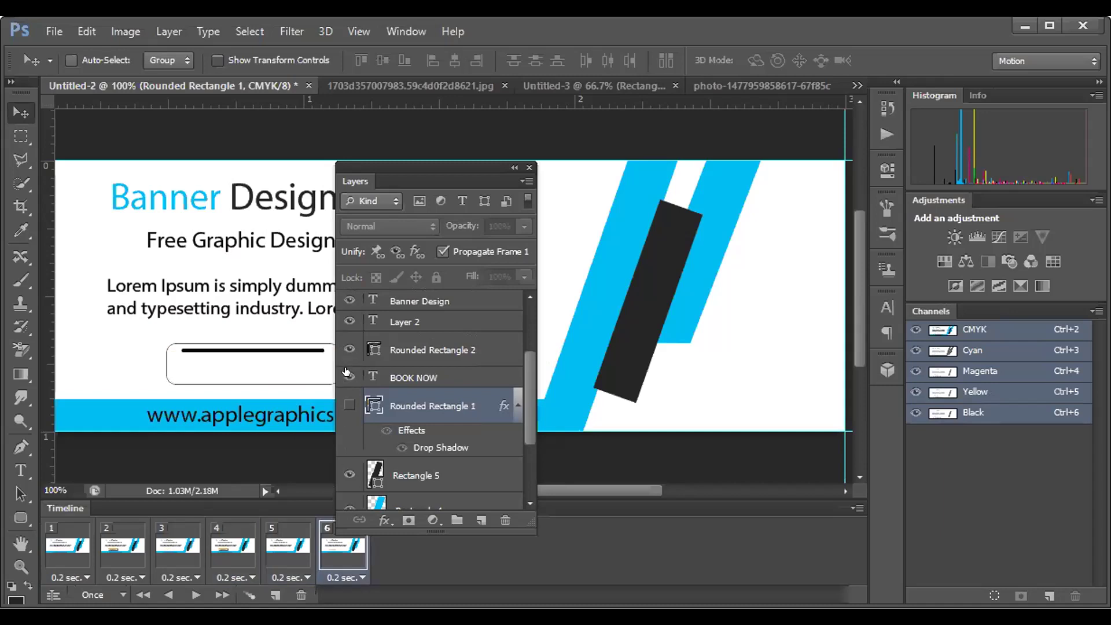
click(346, 404)
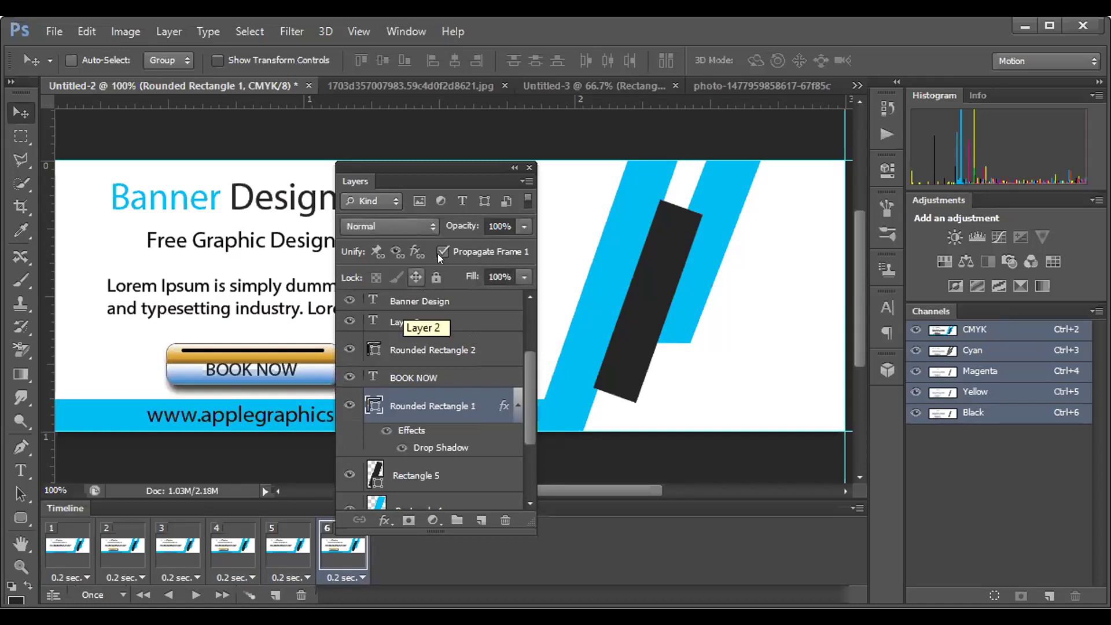
Collapse the floating Layers panel and play the frame animation repeatedly to preview the blinking BOOK NOW button
click(168, 595)
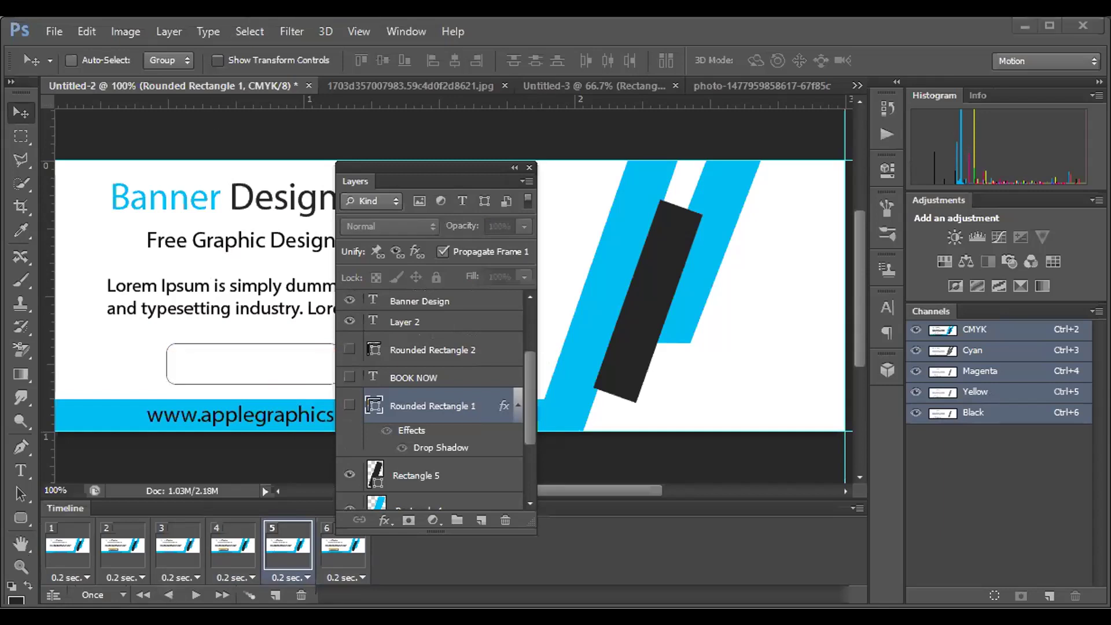
click(169, 597)
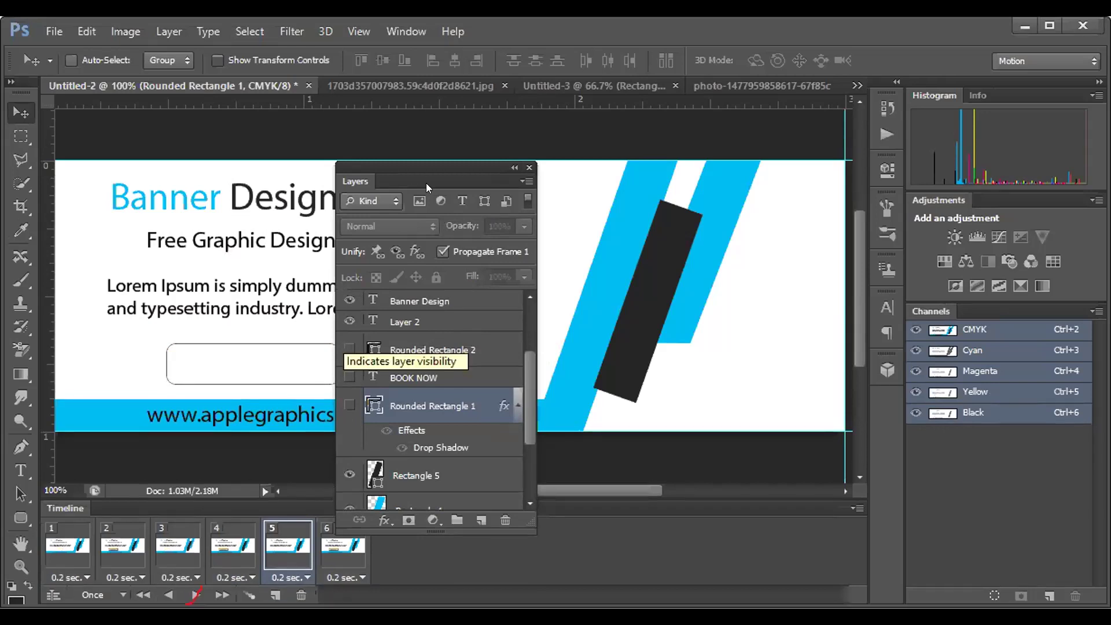
click(511, 168)
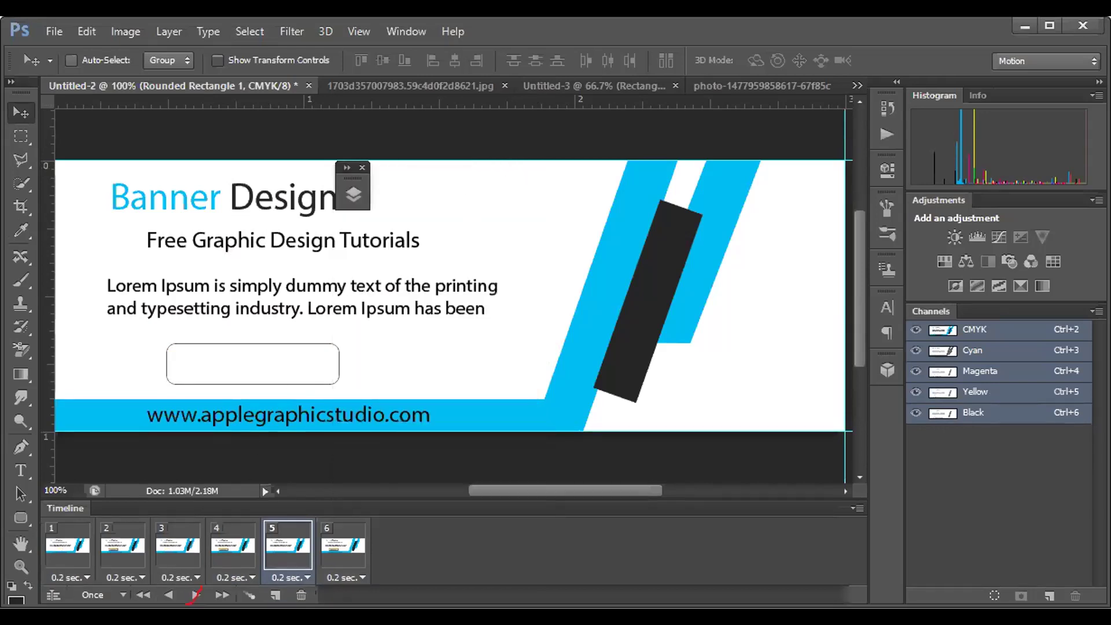
click(194, 591)
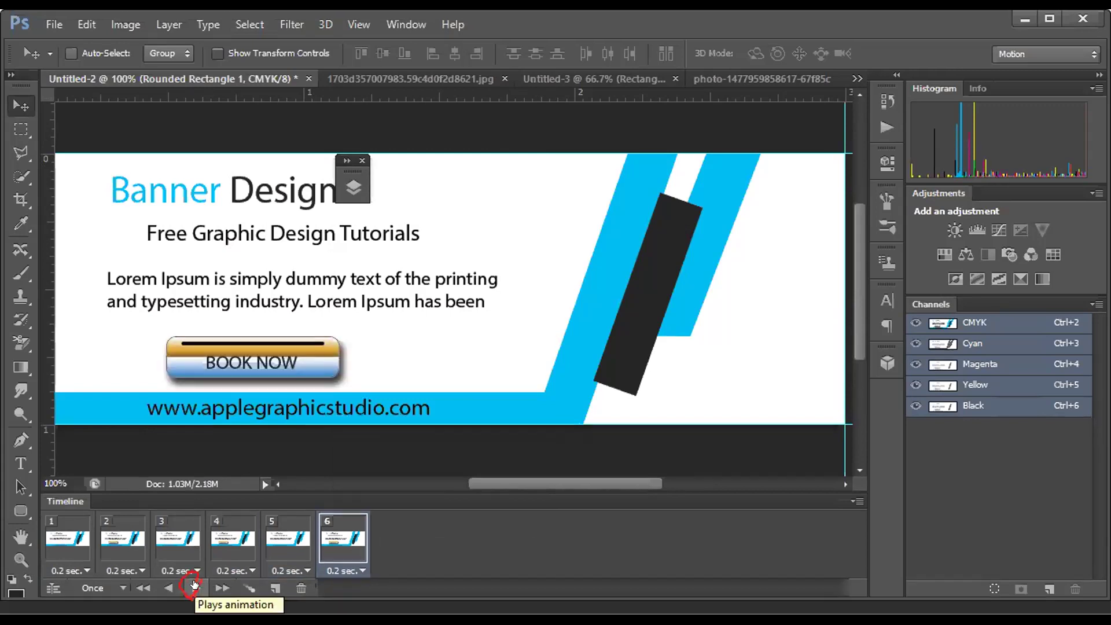
click(196, 583)
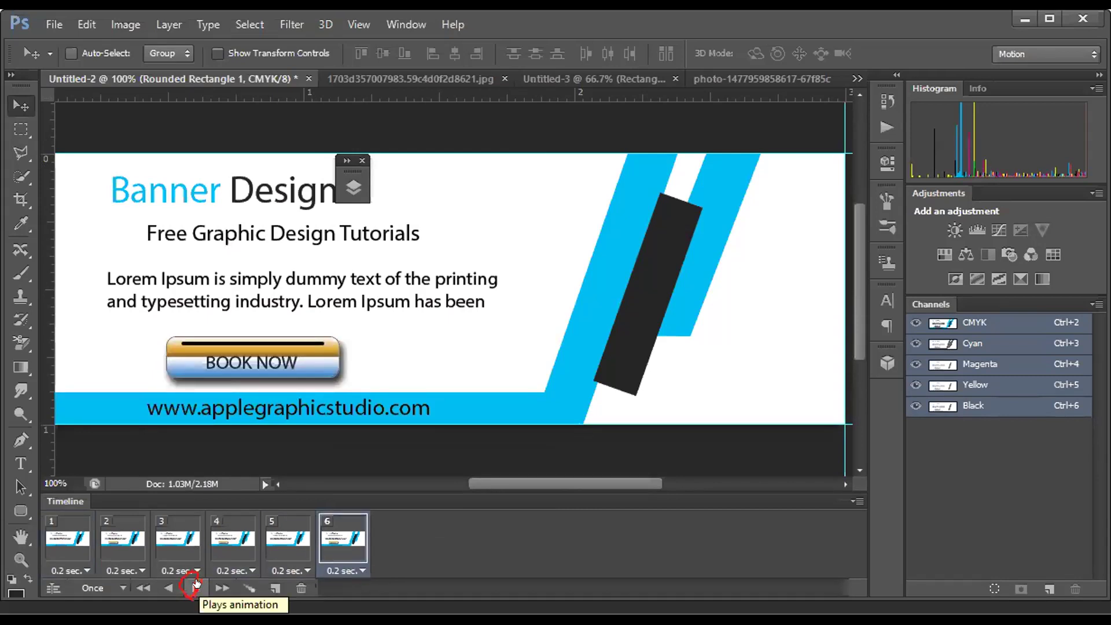
click(196, 584)
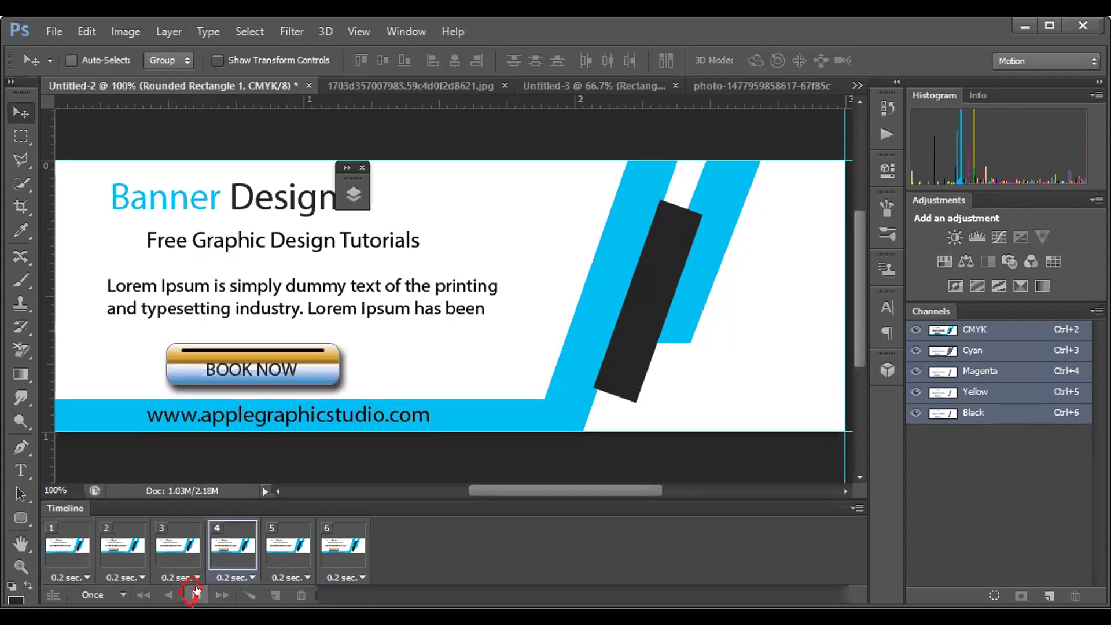